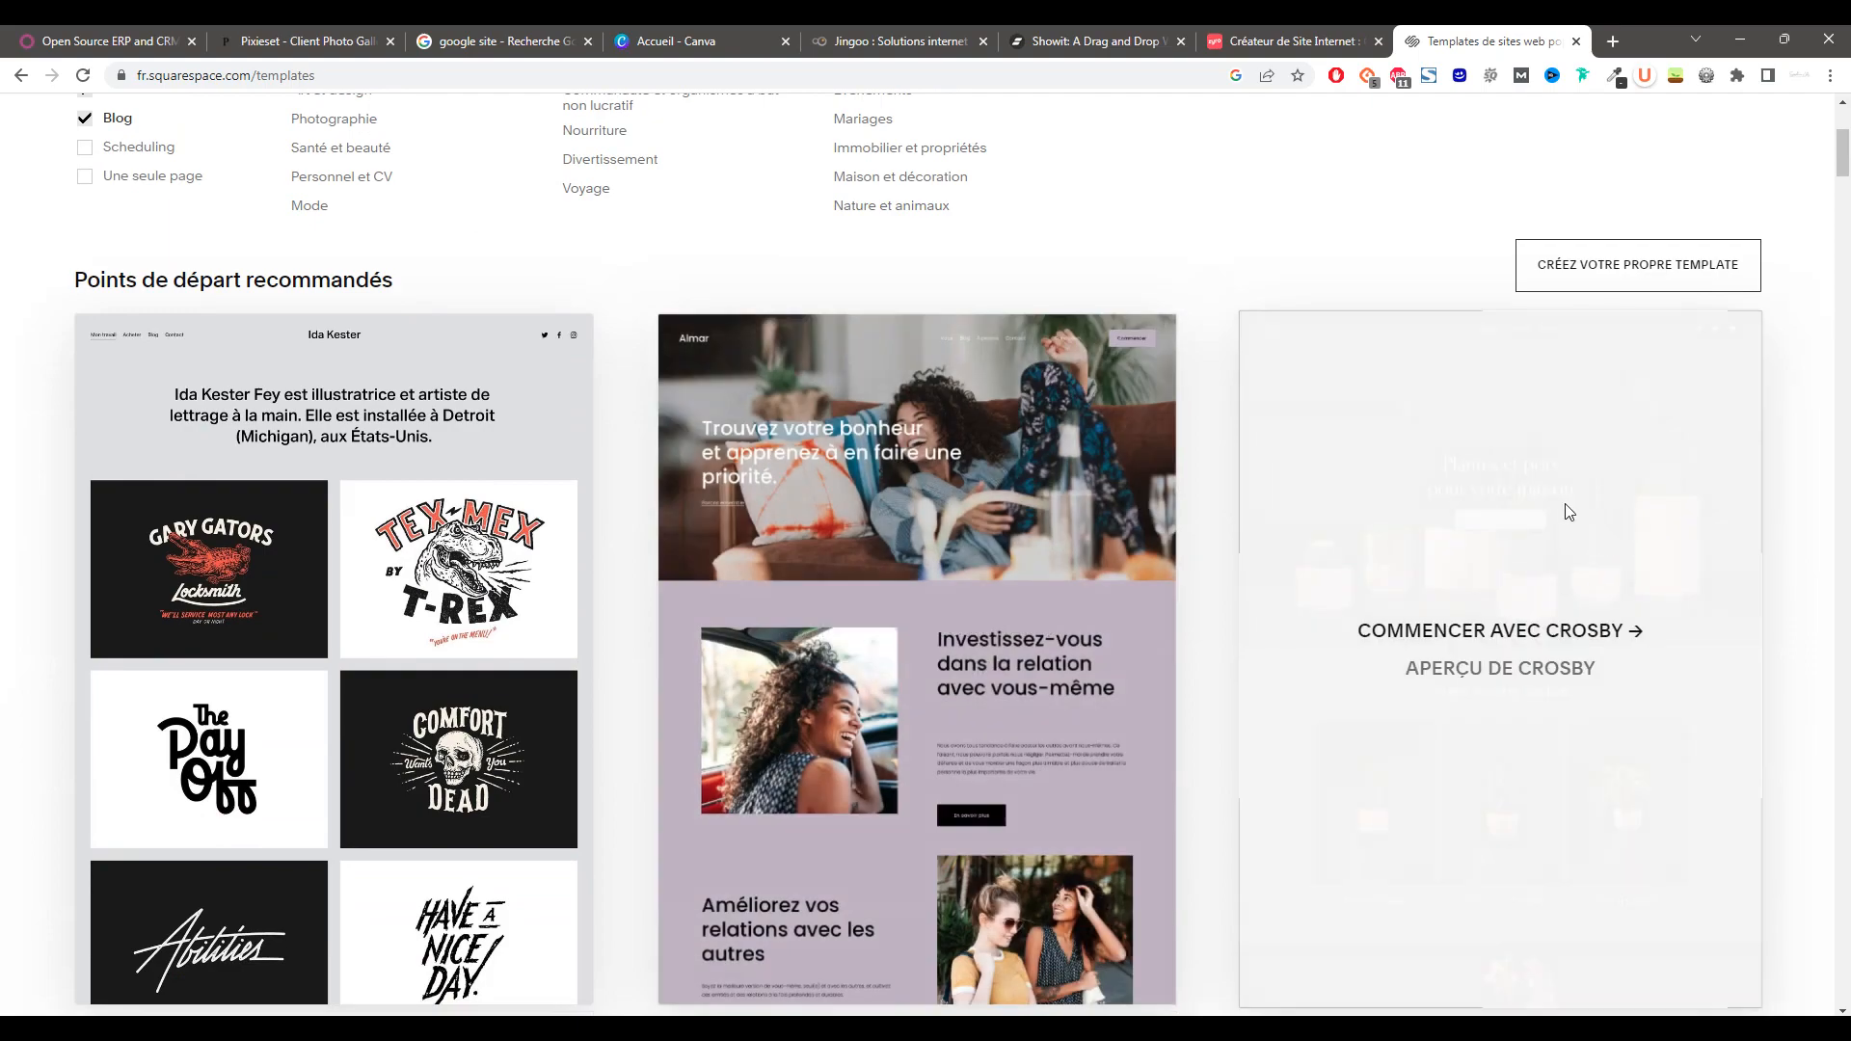
- Browse the template gallery, start a site from the Myhra template and sign up with Google
scroll(1195, 541, "down", 20)
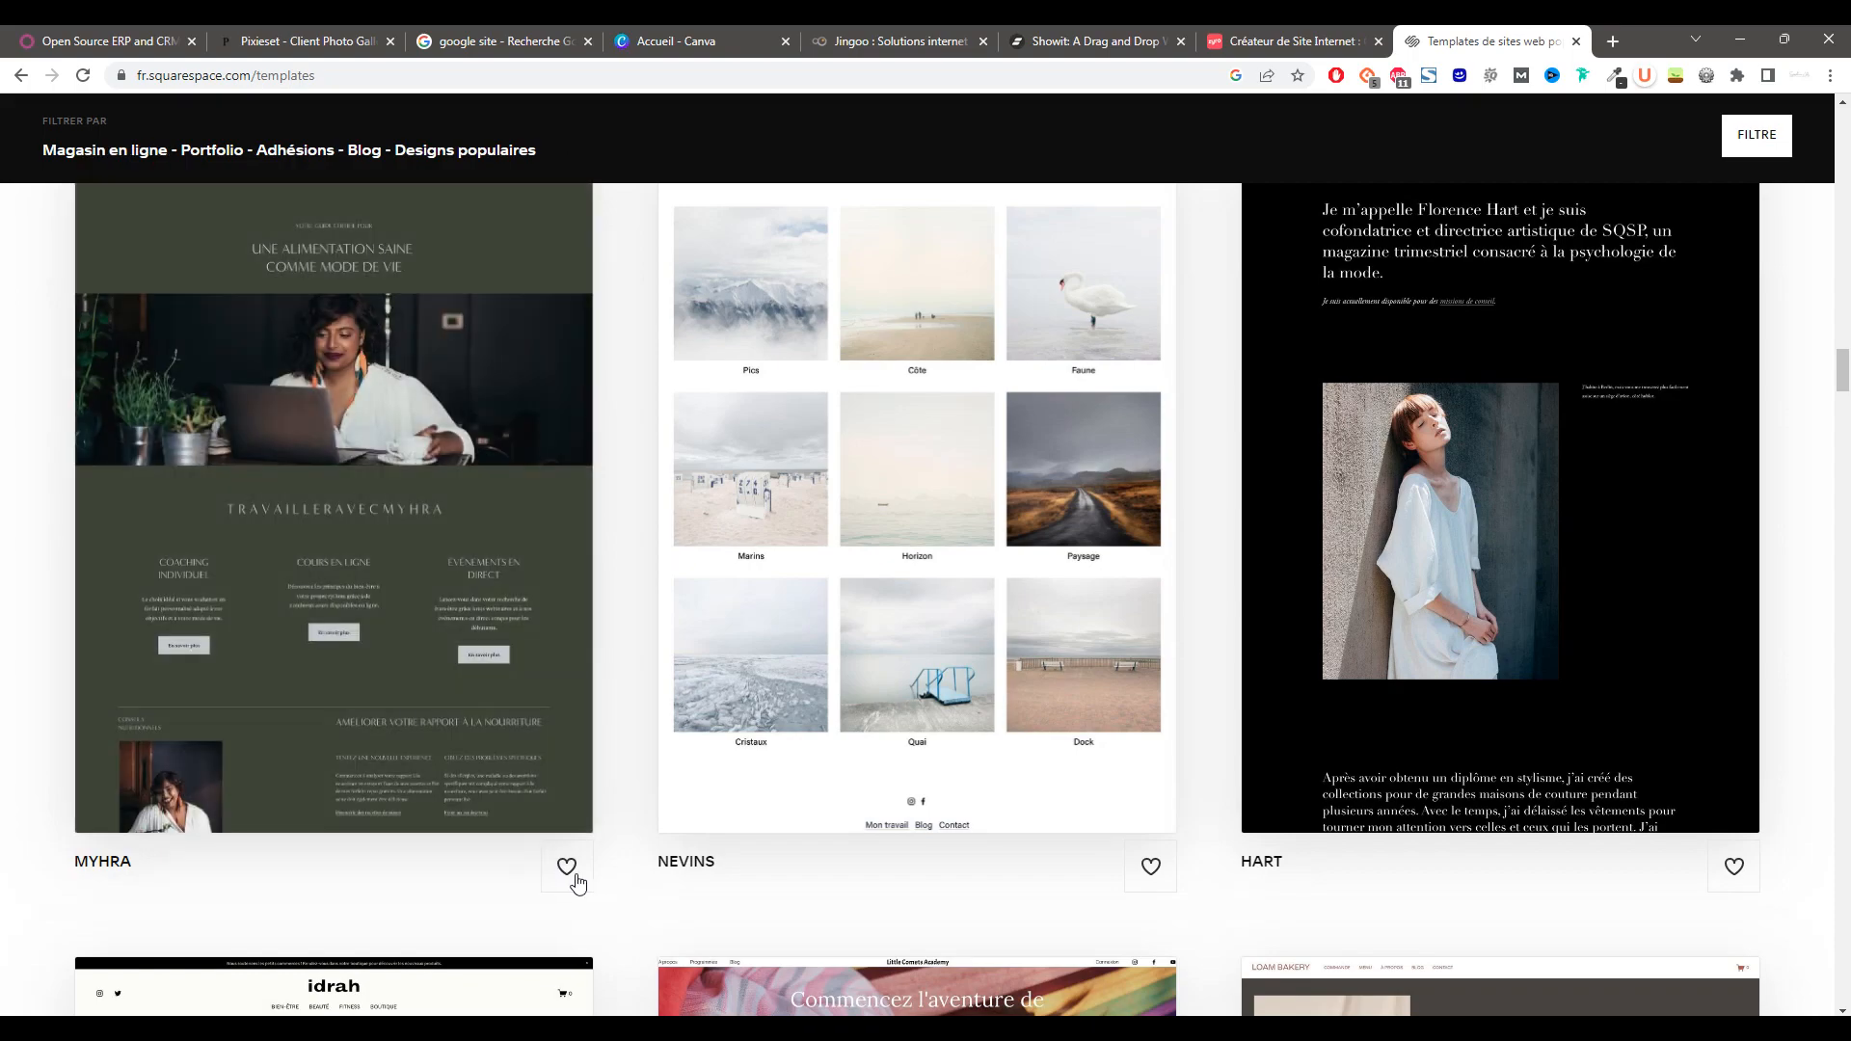
scroll(620, 876, "down", 20)
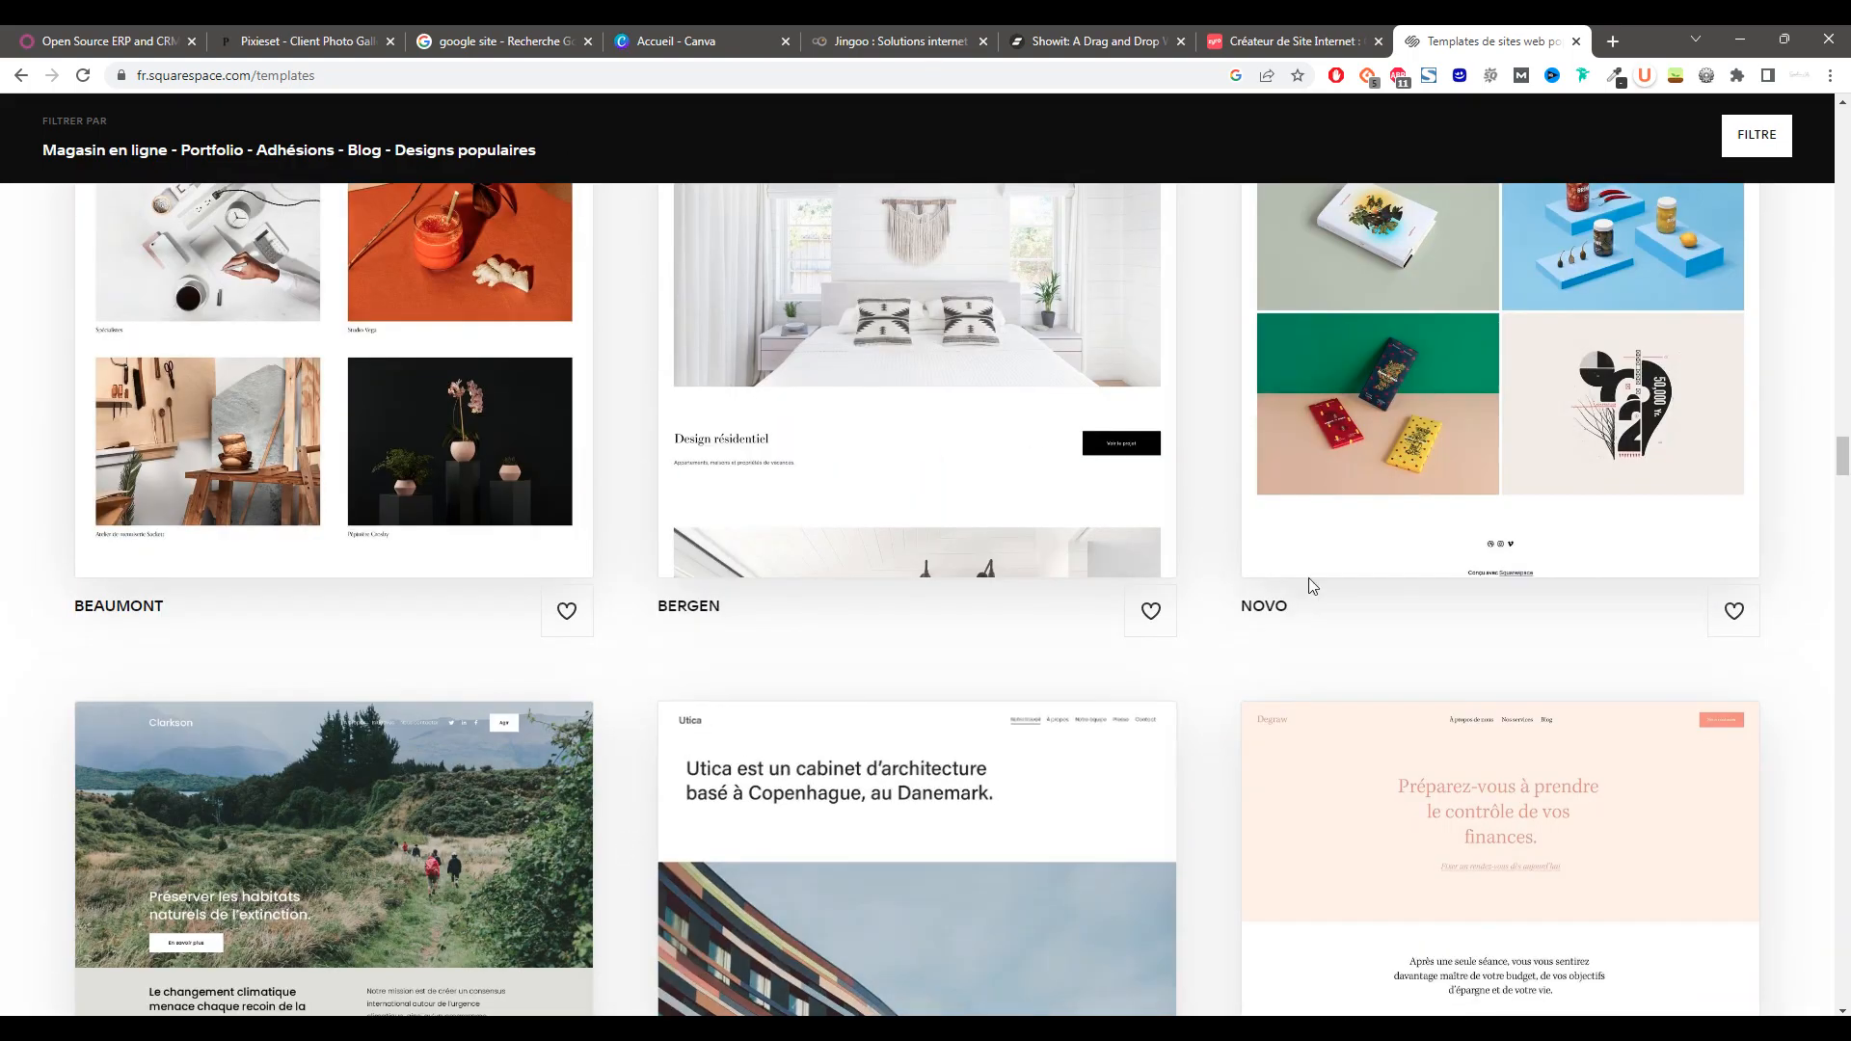
left_click_drag(1842, 455, 1773, 403)
key("Home")
scroll(482, 677, "down", 20)
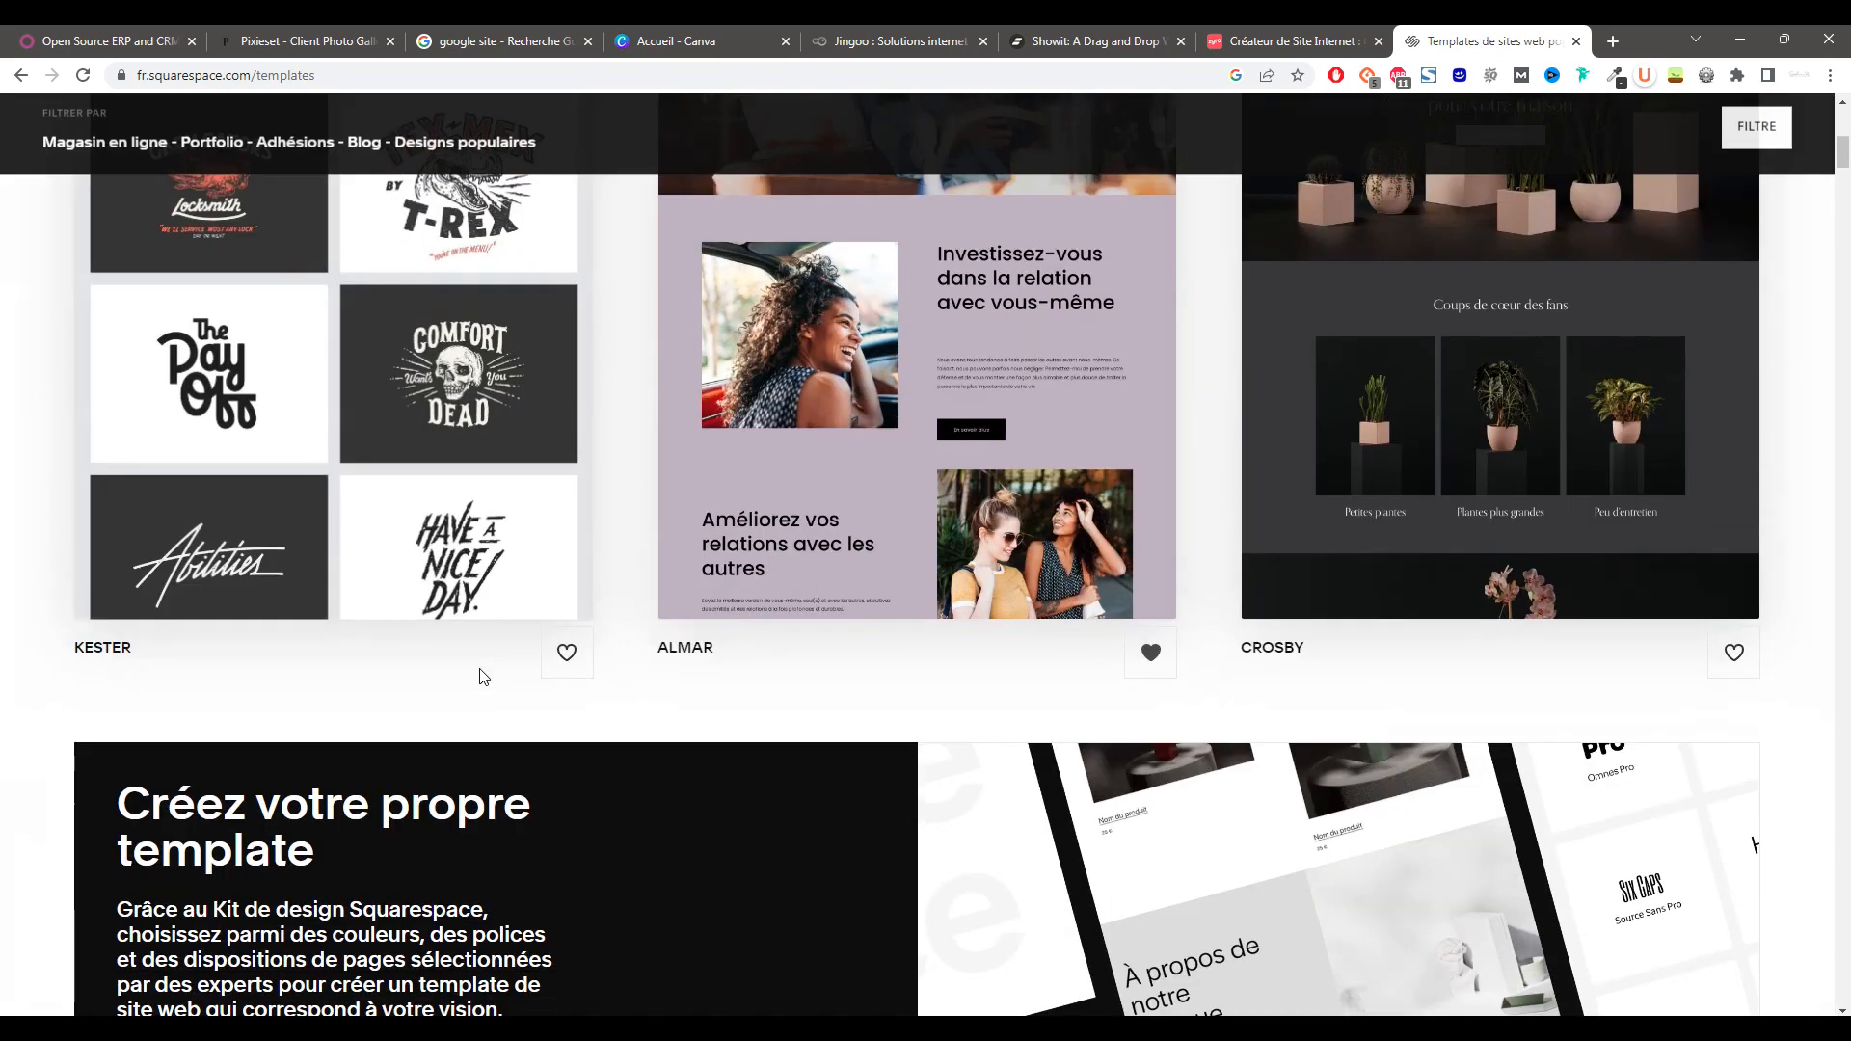
scroll(477, 683, "down", 20)
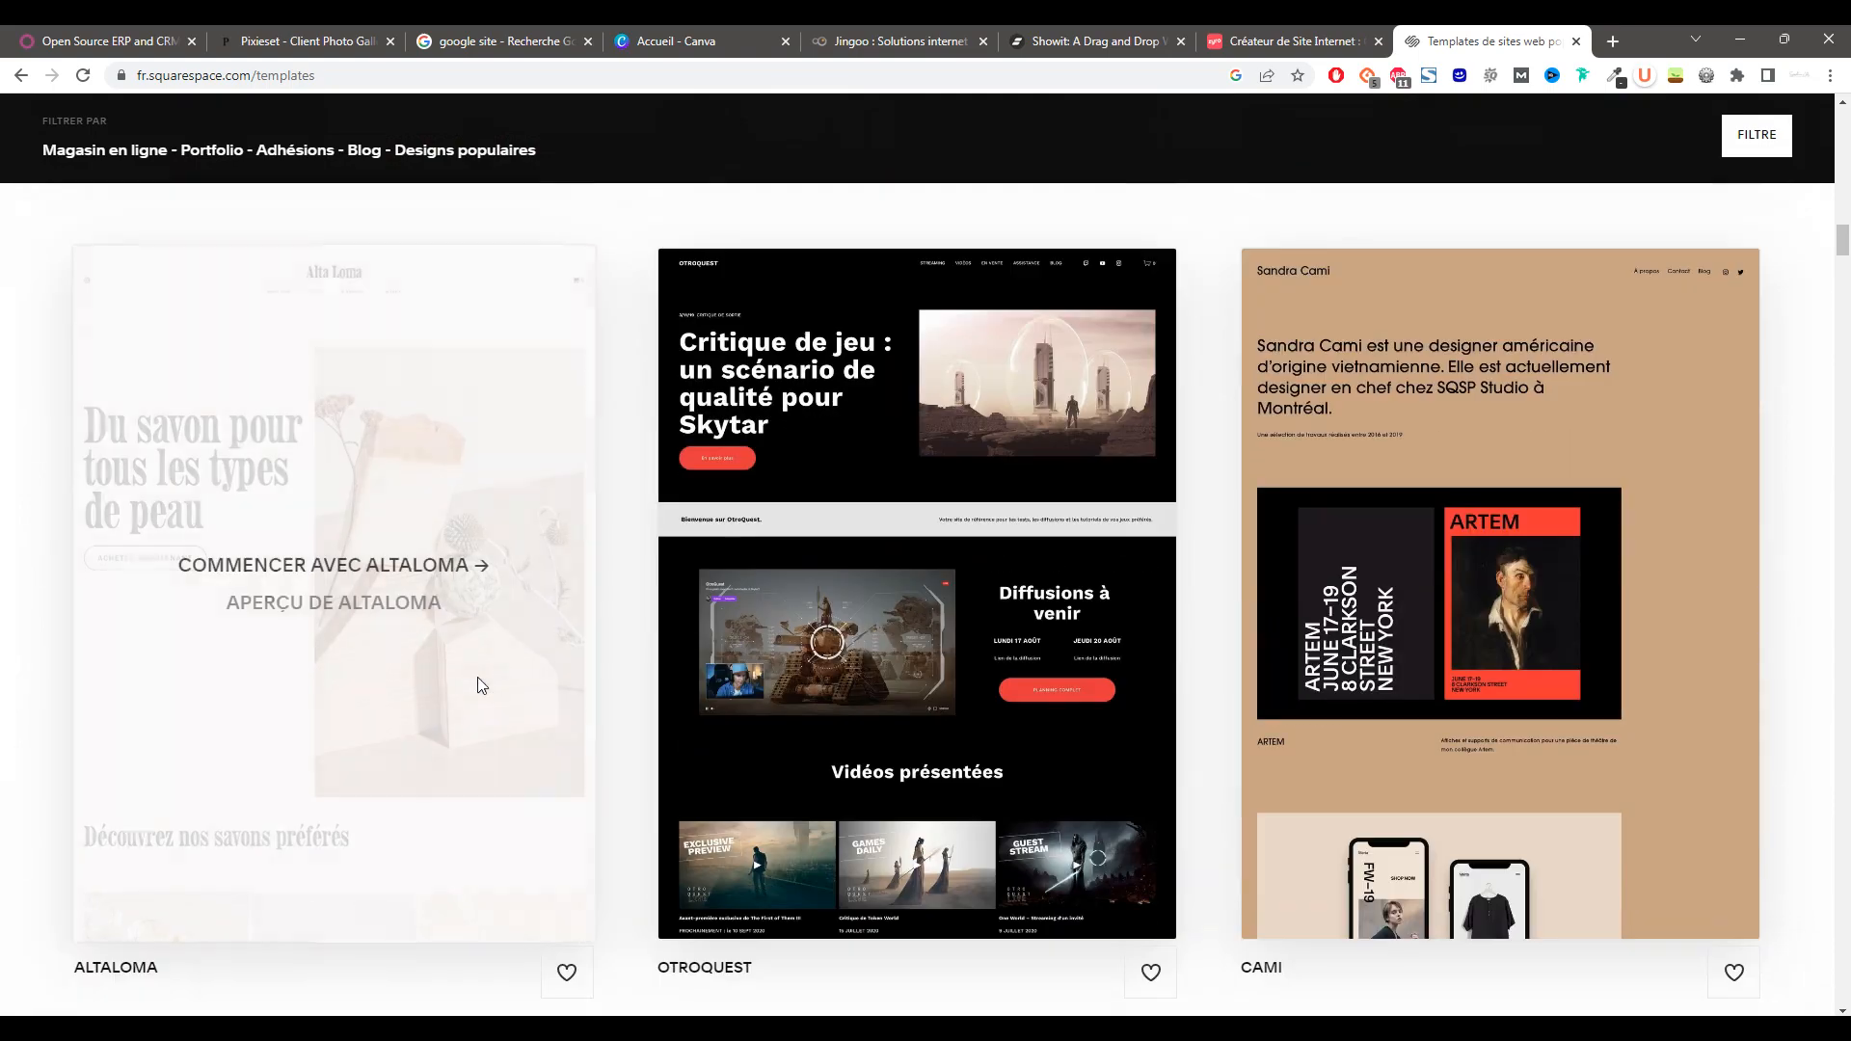
scroll(477, 685, "up", 5)
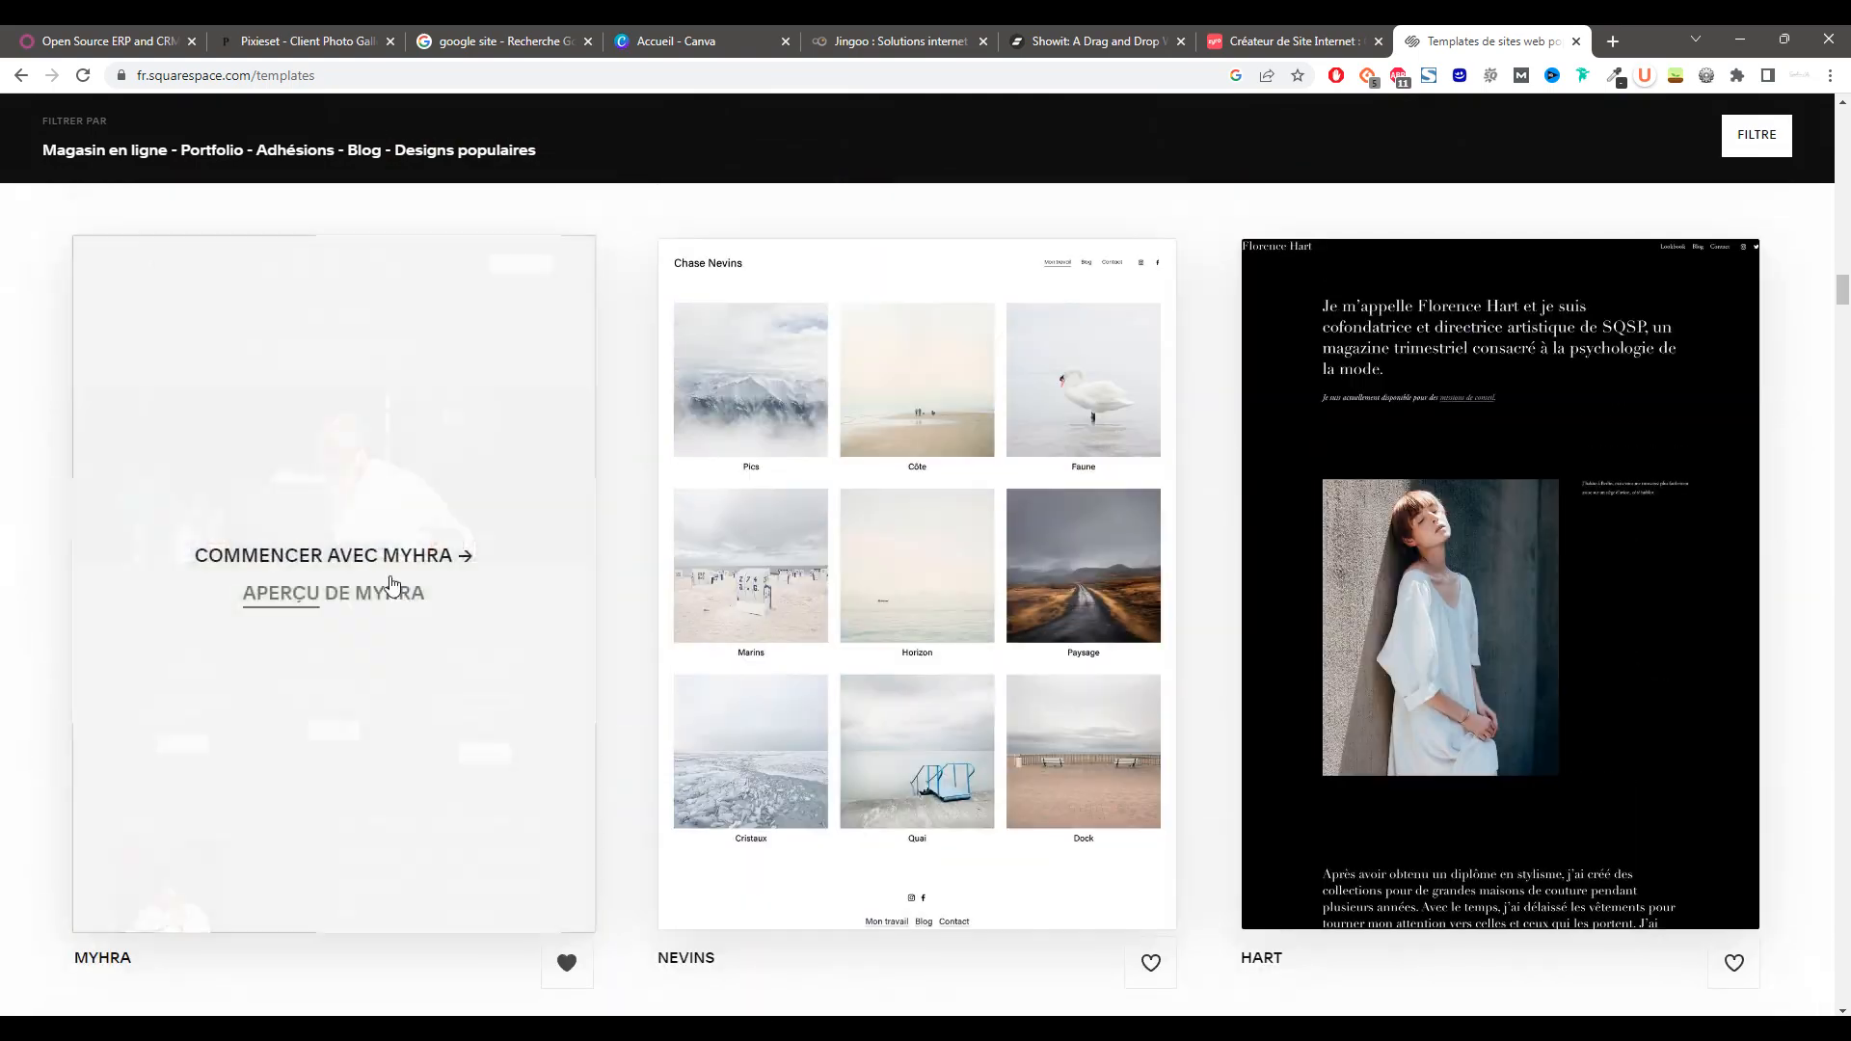
left_click(372, 562)
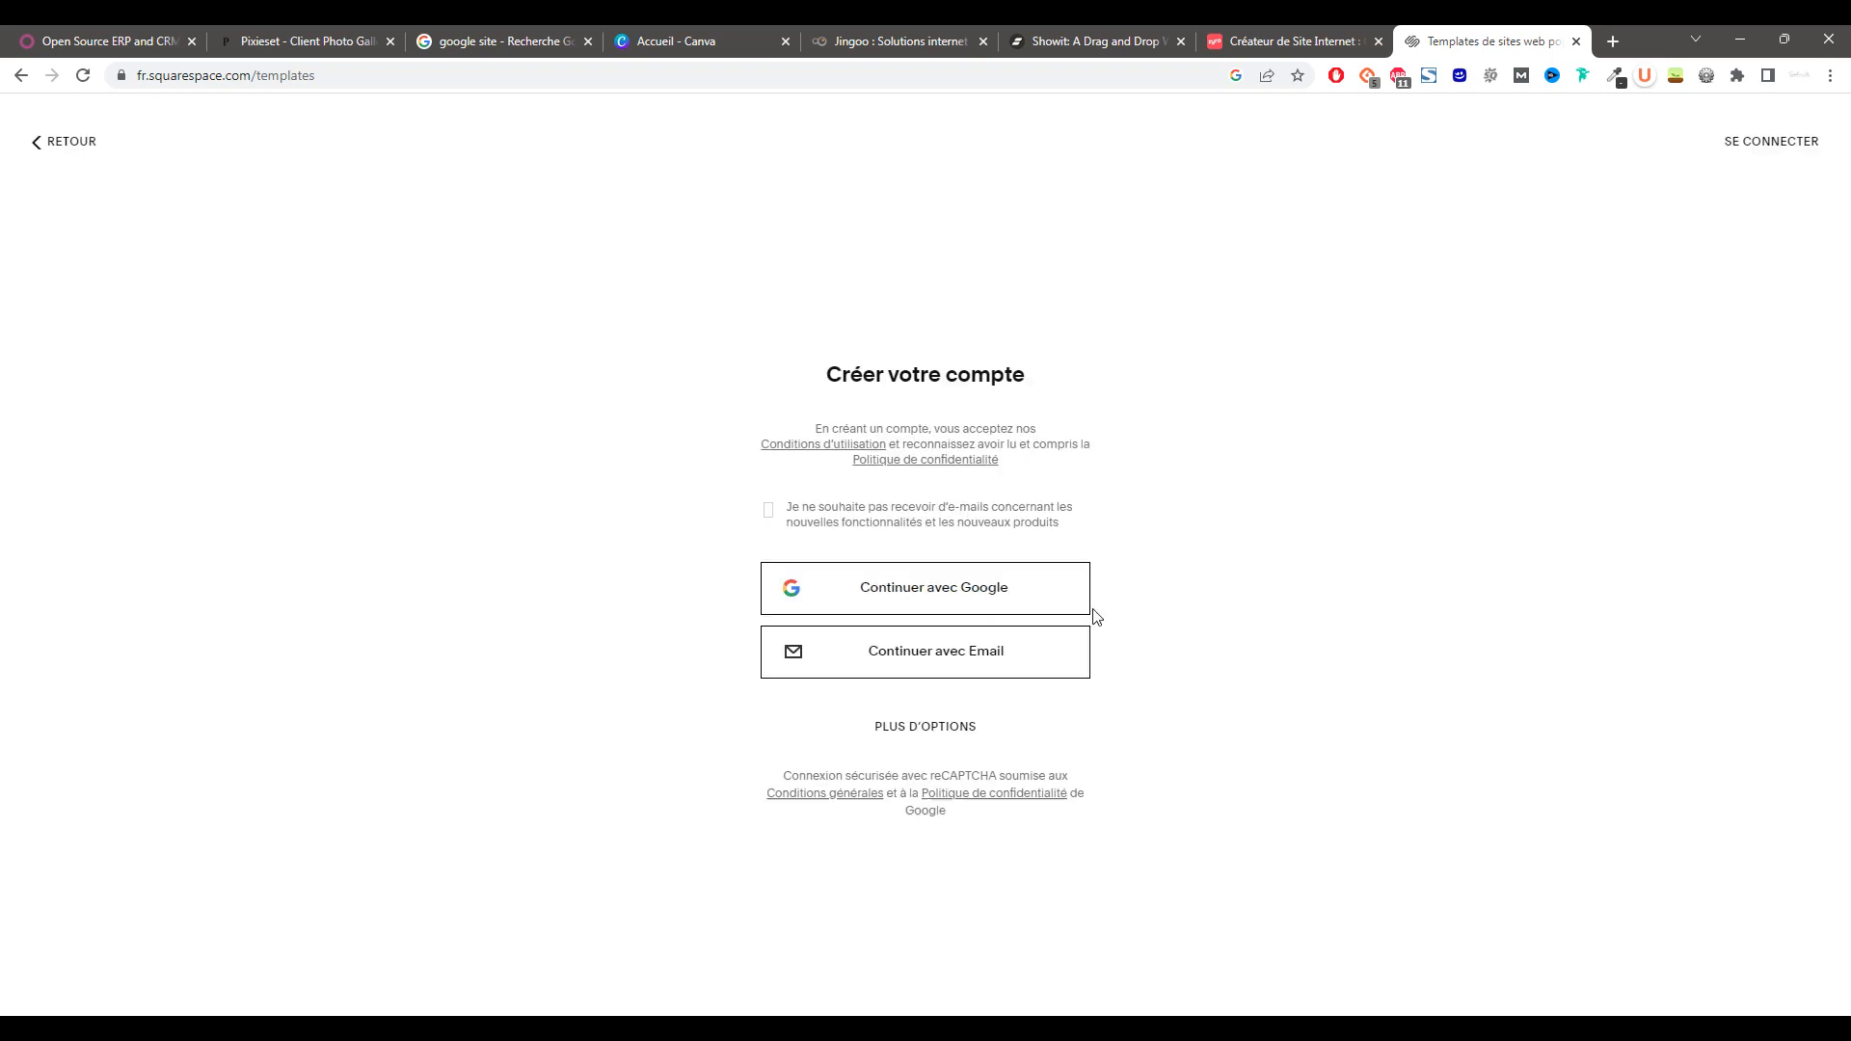
left_click(847, 576)
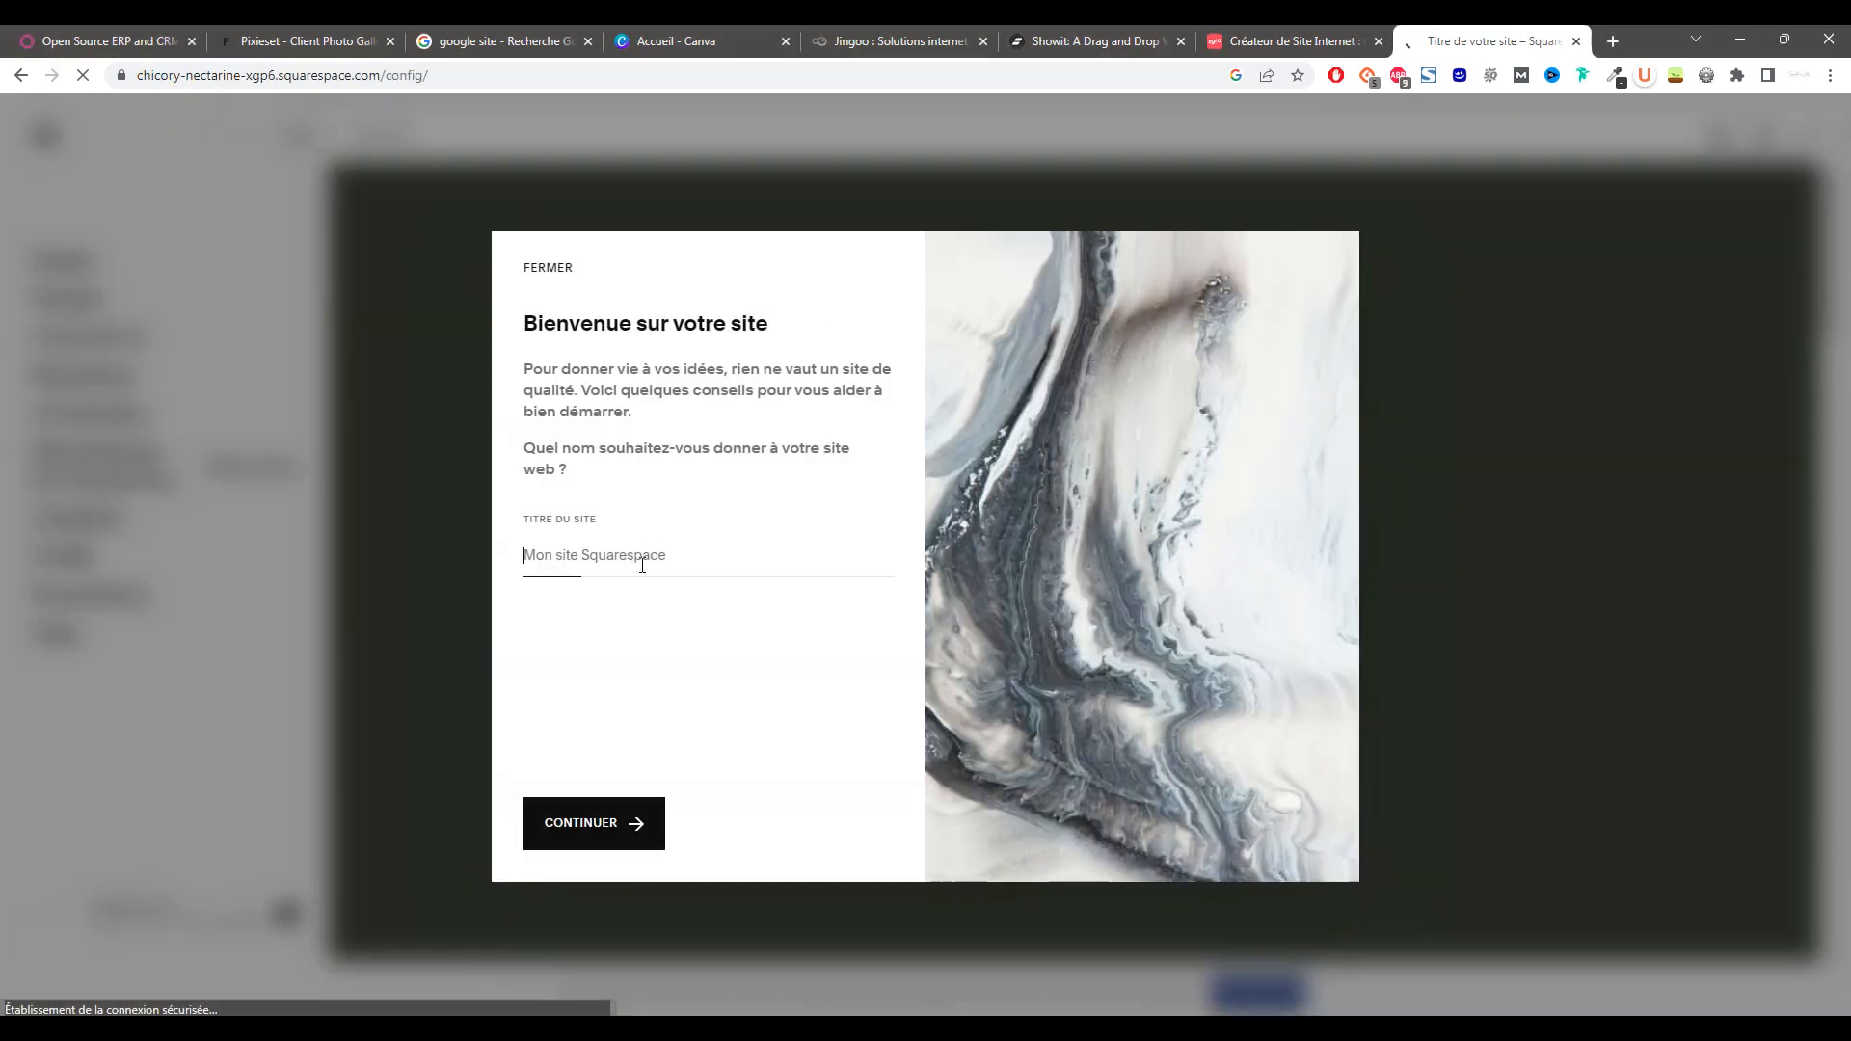
- Enter the site title in the welcome dialog and complete the introduction to start working on the site
left_click(627, 823)
left_click(790, 823)
left_click(790, 824)
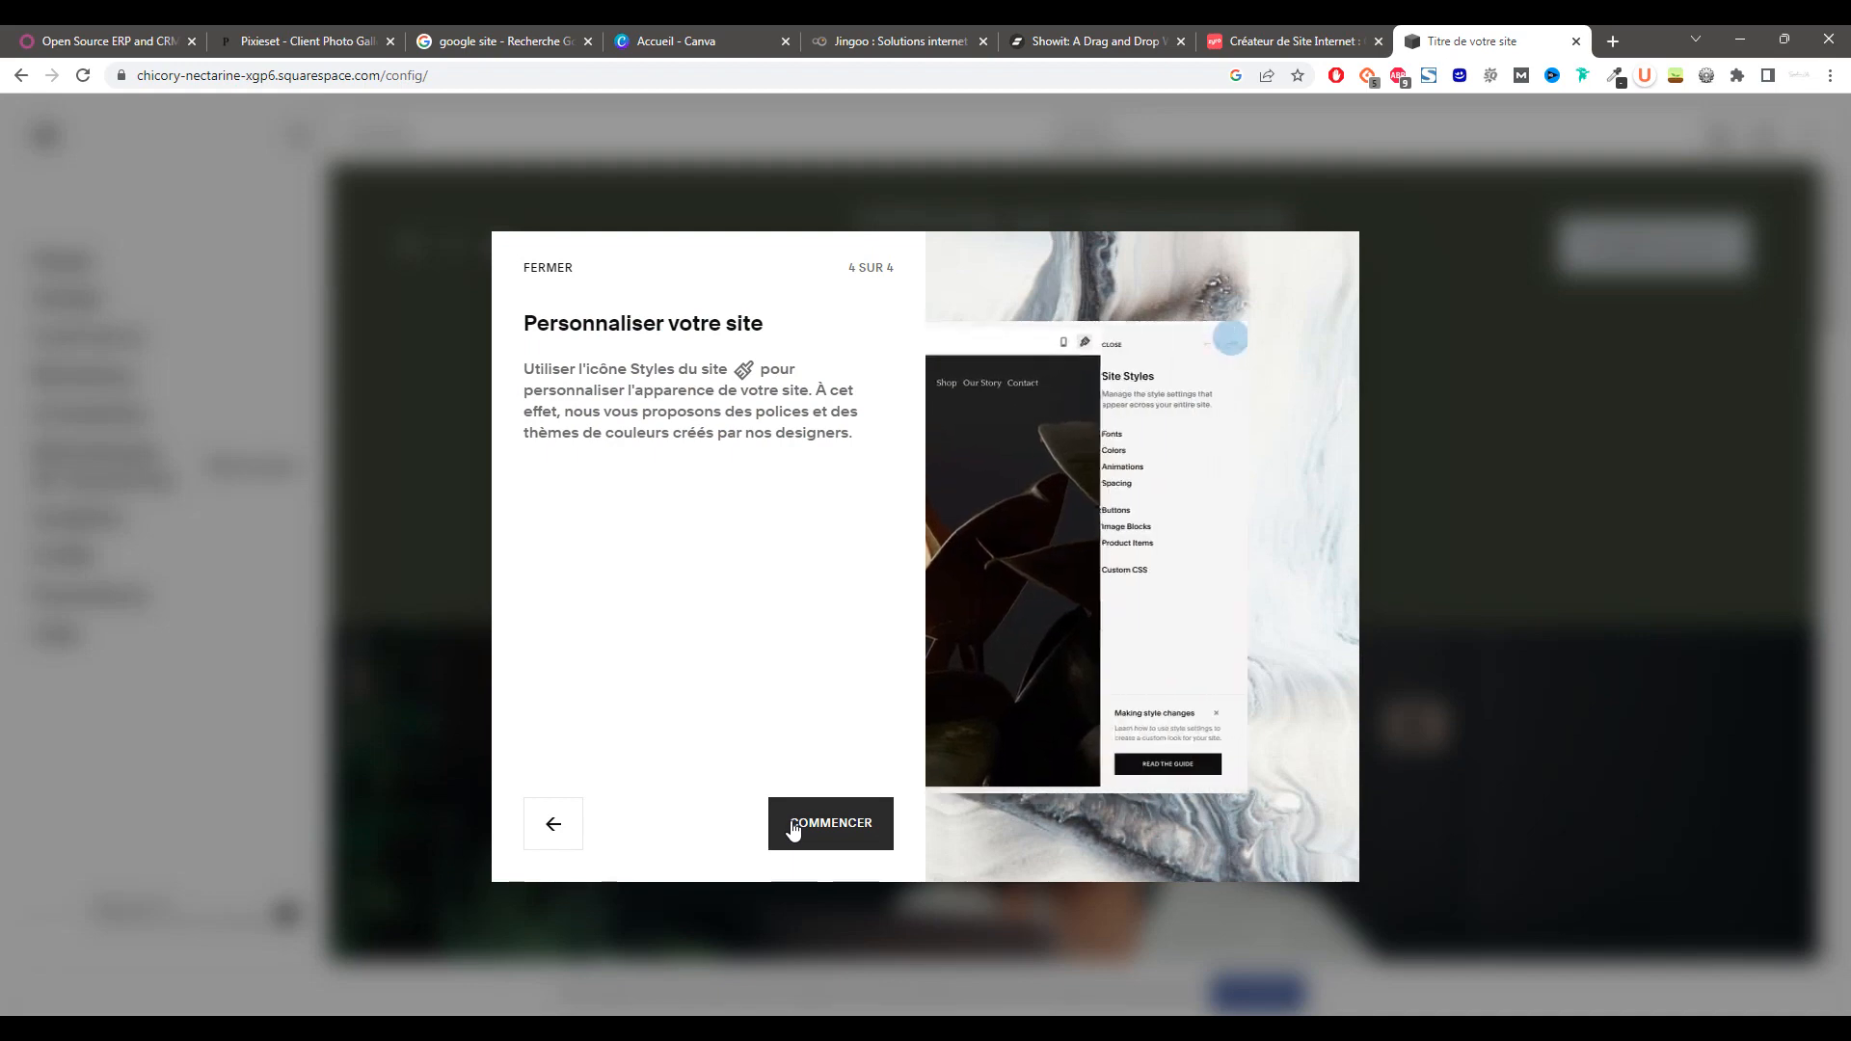
left_click(791, 826)
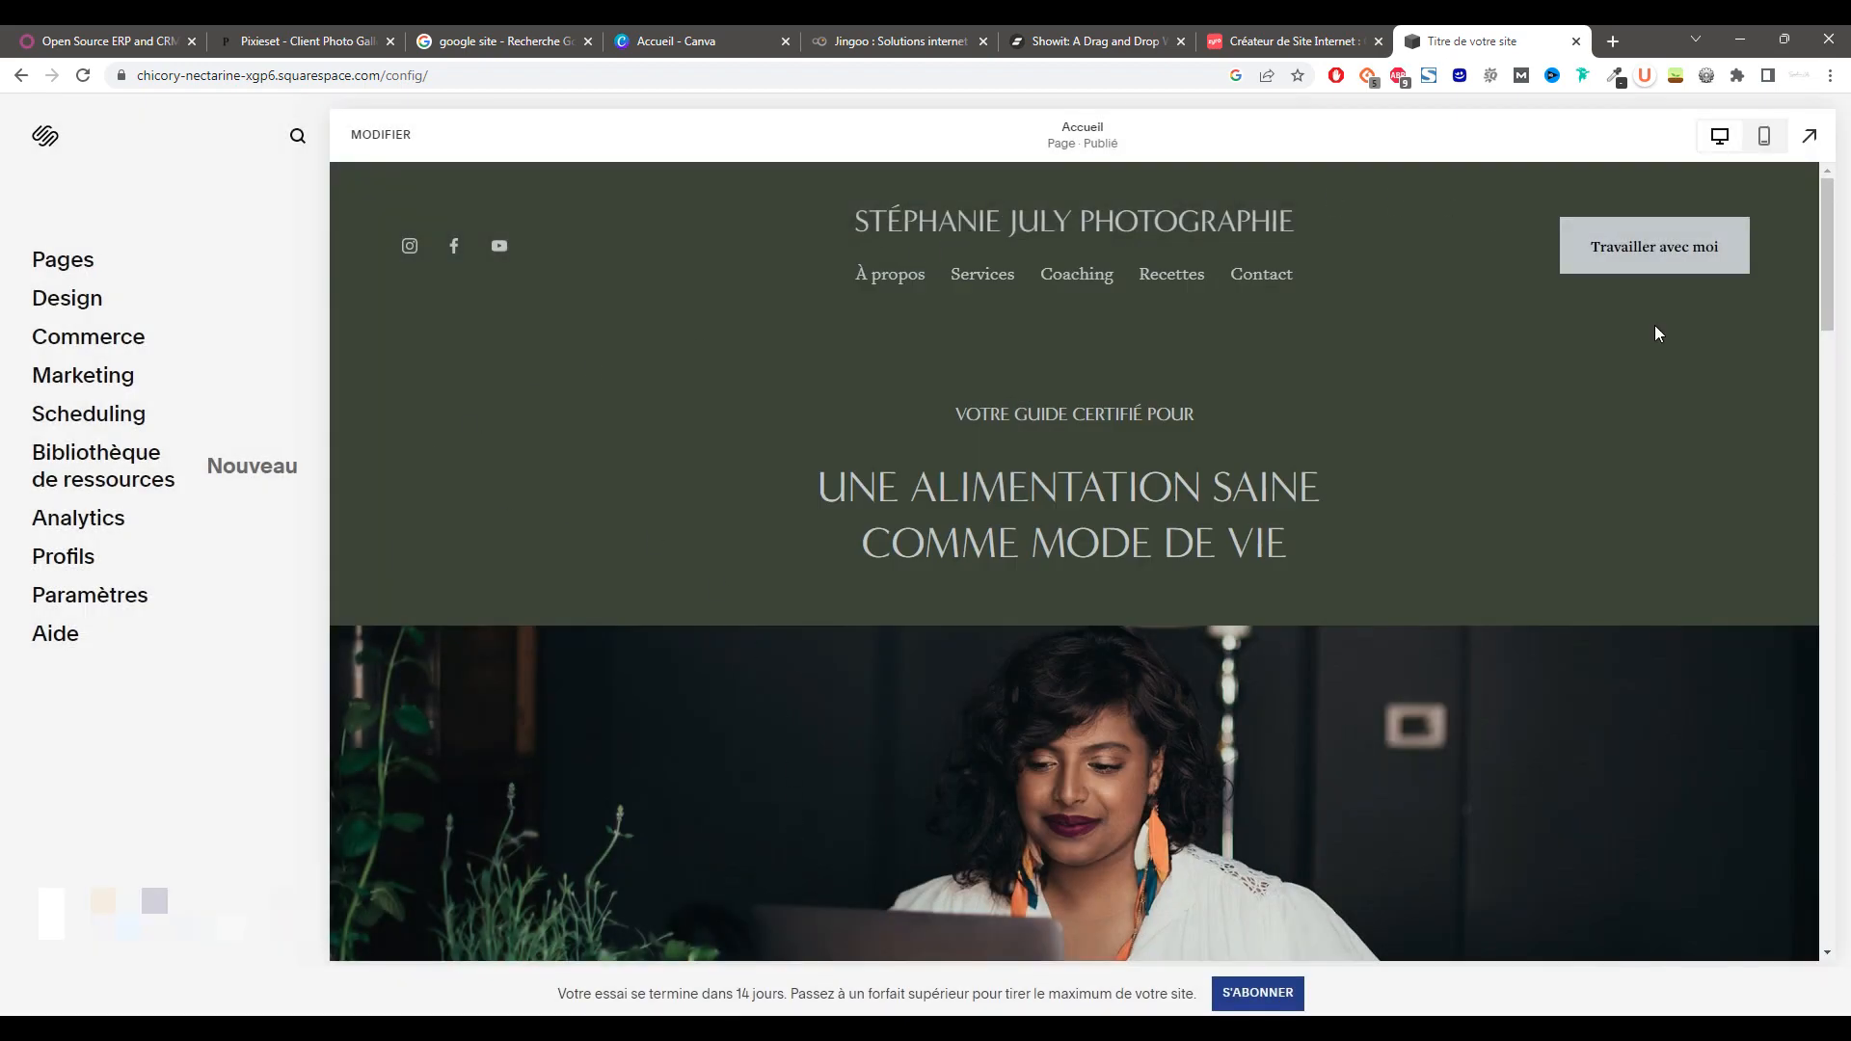
- Look through the home page preview and view the Services page
right_click(1588, 369)
left_click(1443, 305)
scroll(499, 418, "down", 10)
left_click(622, 413)
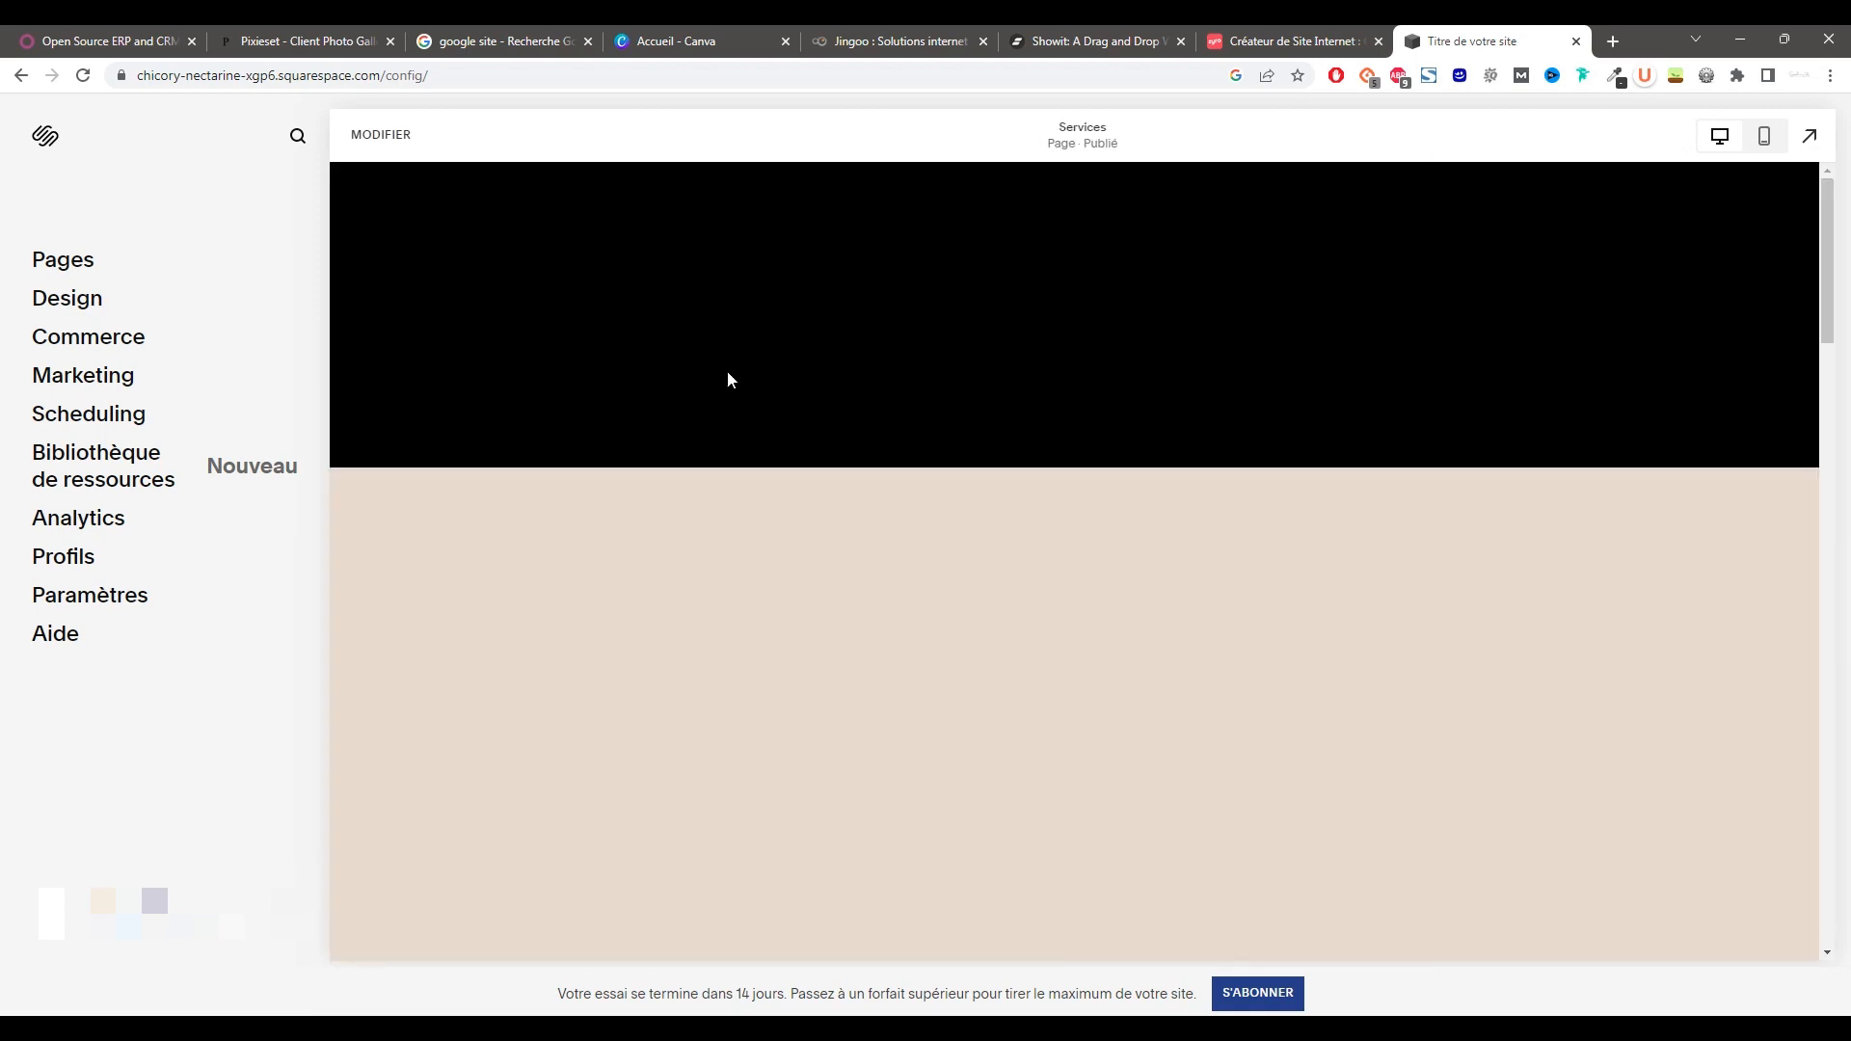
- Open the À propos page for editing and leave the introduction about adding blocks
left_click(97, 293)
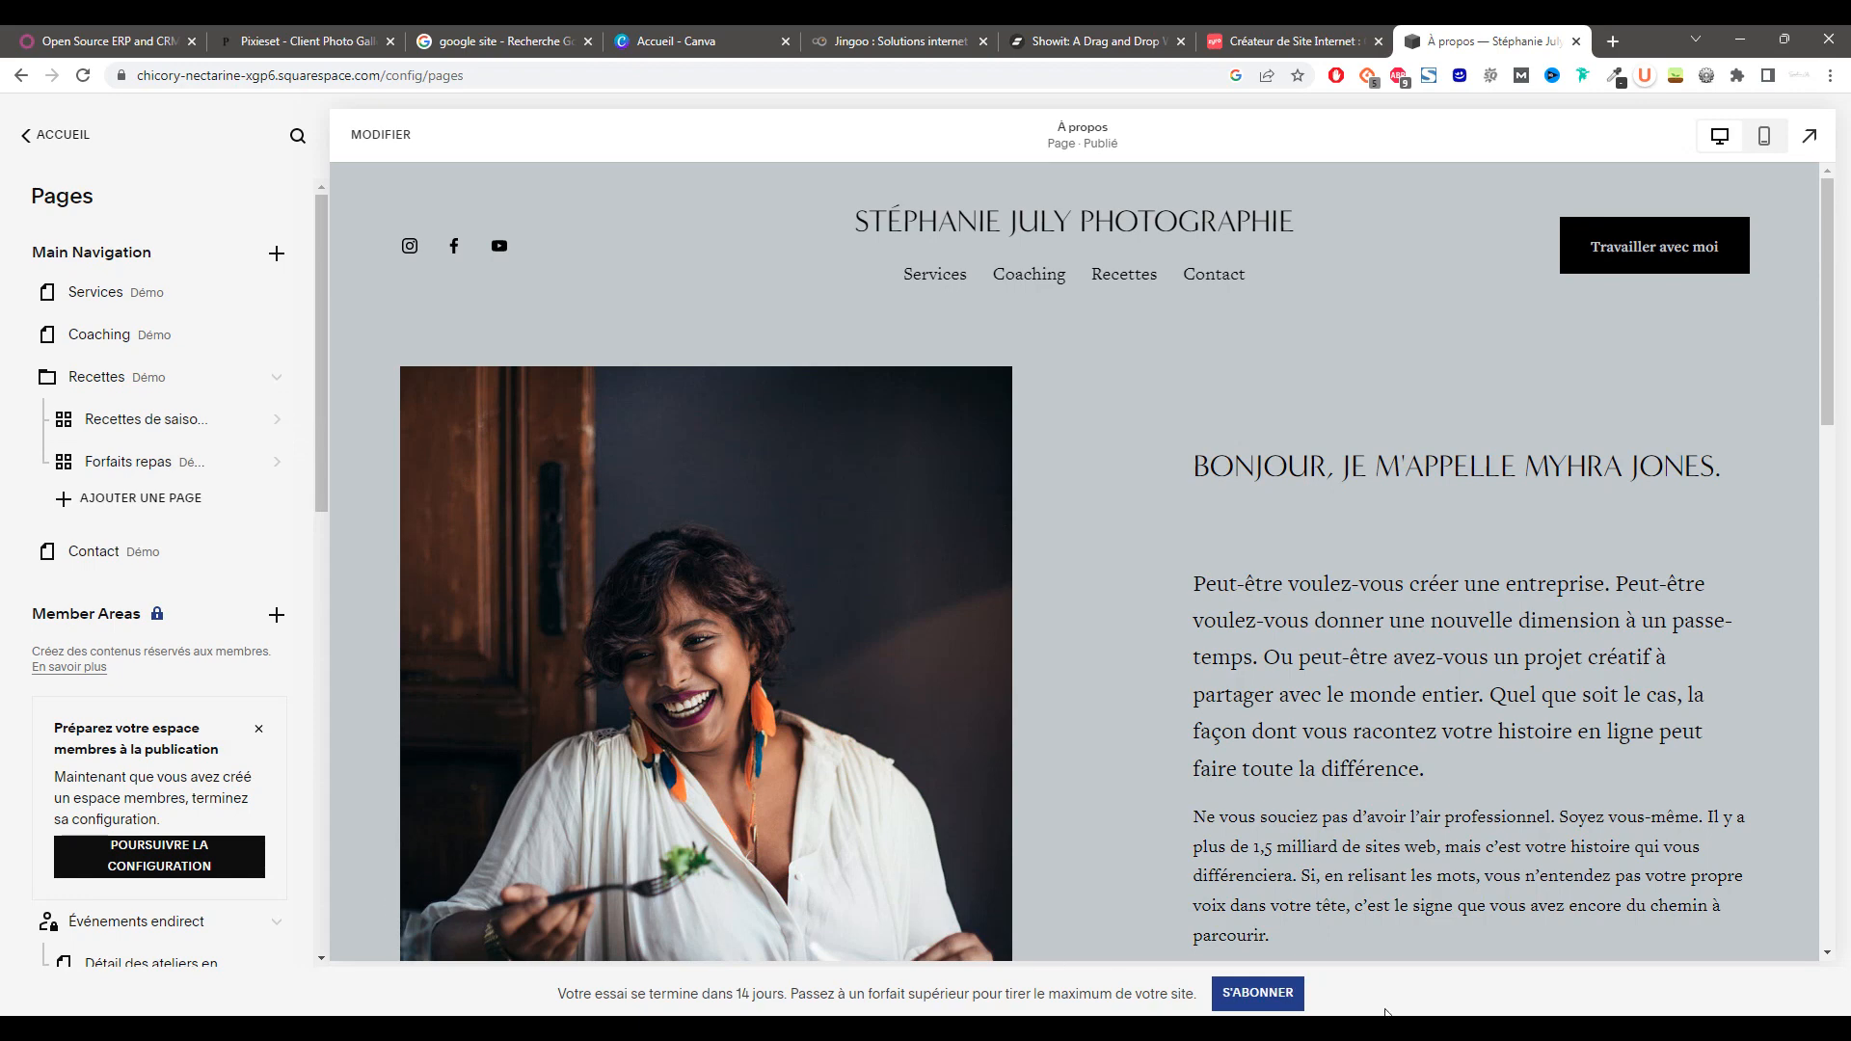
left_click(633, 965)
left_click(841, 802)
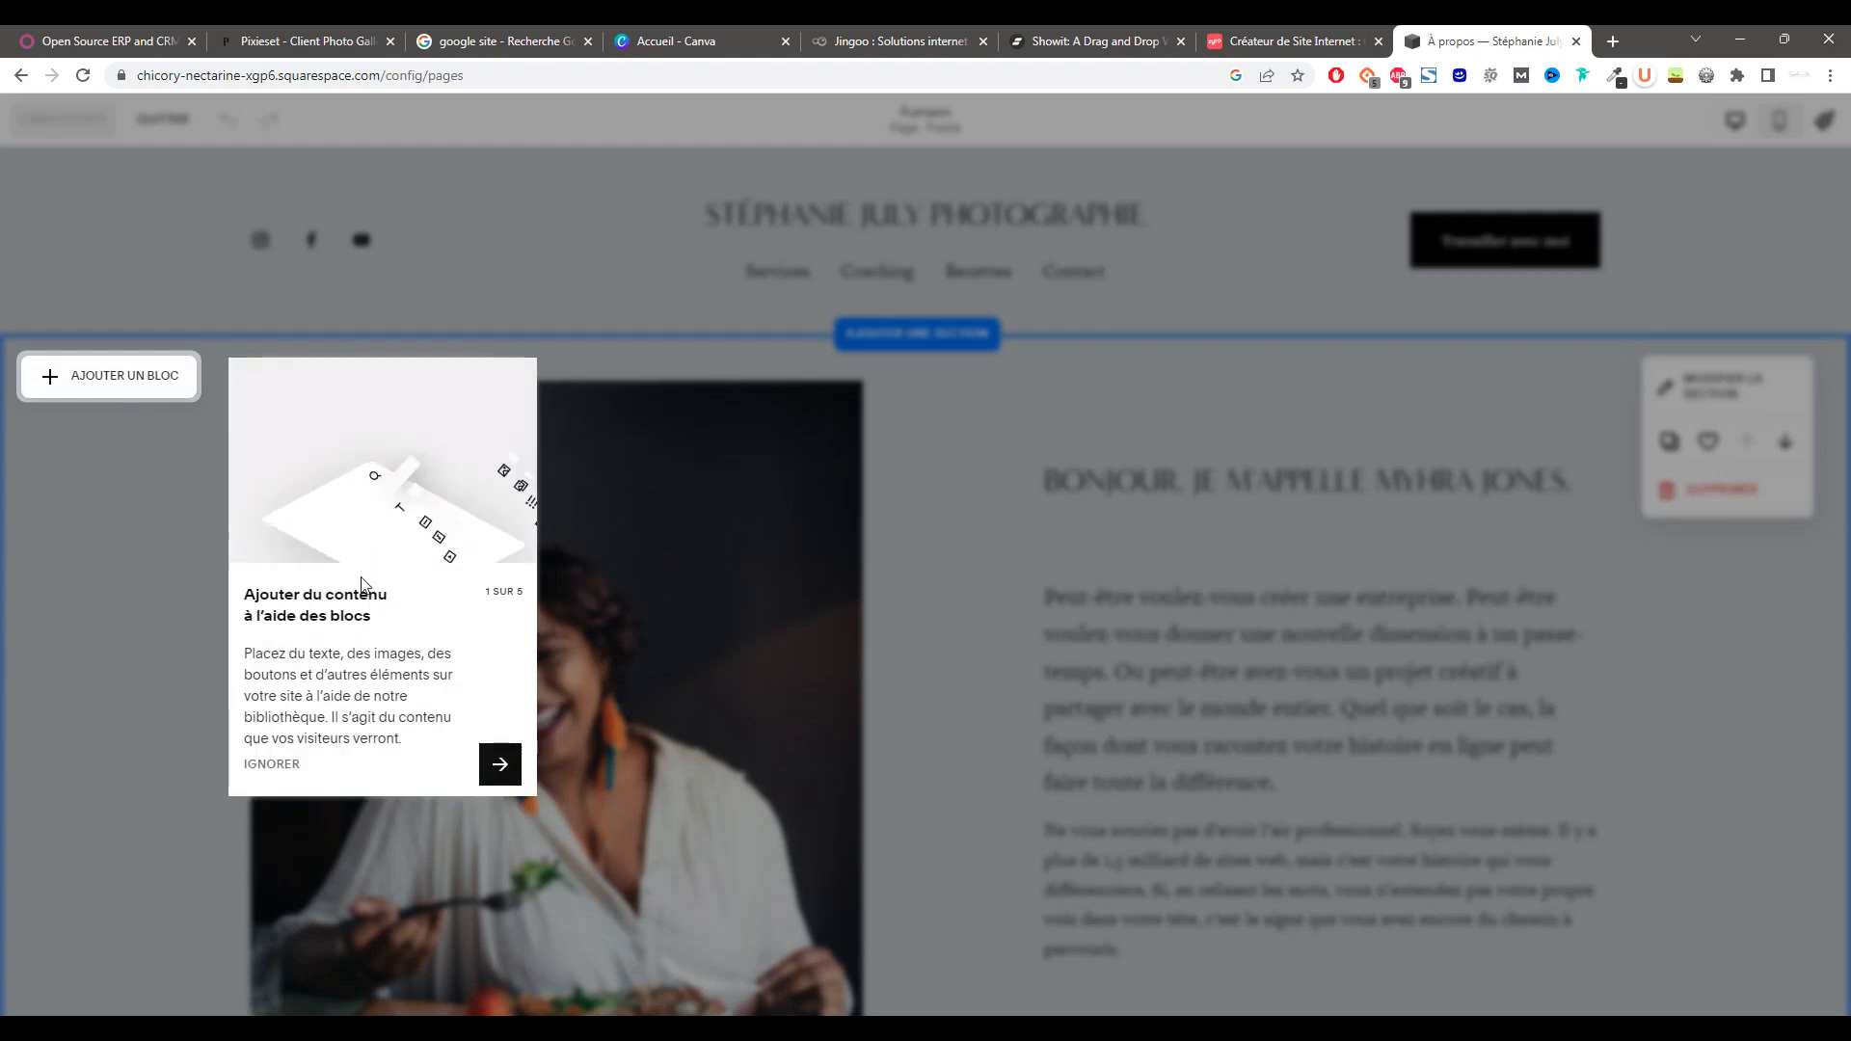
left_click(498, 765)
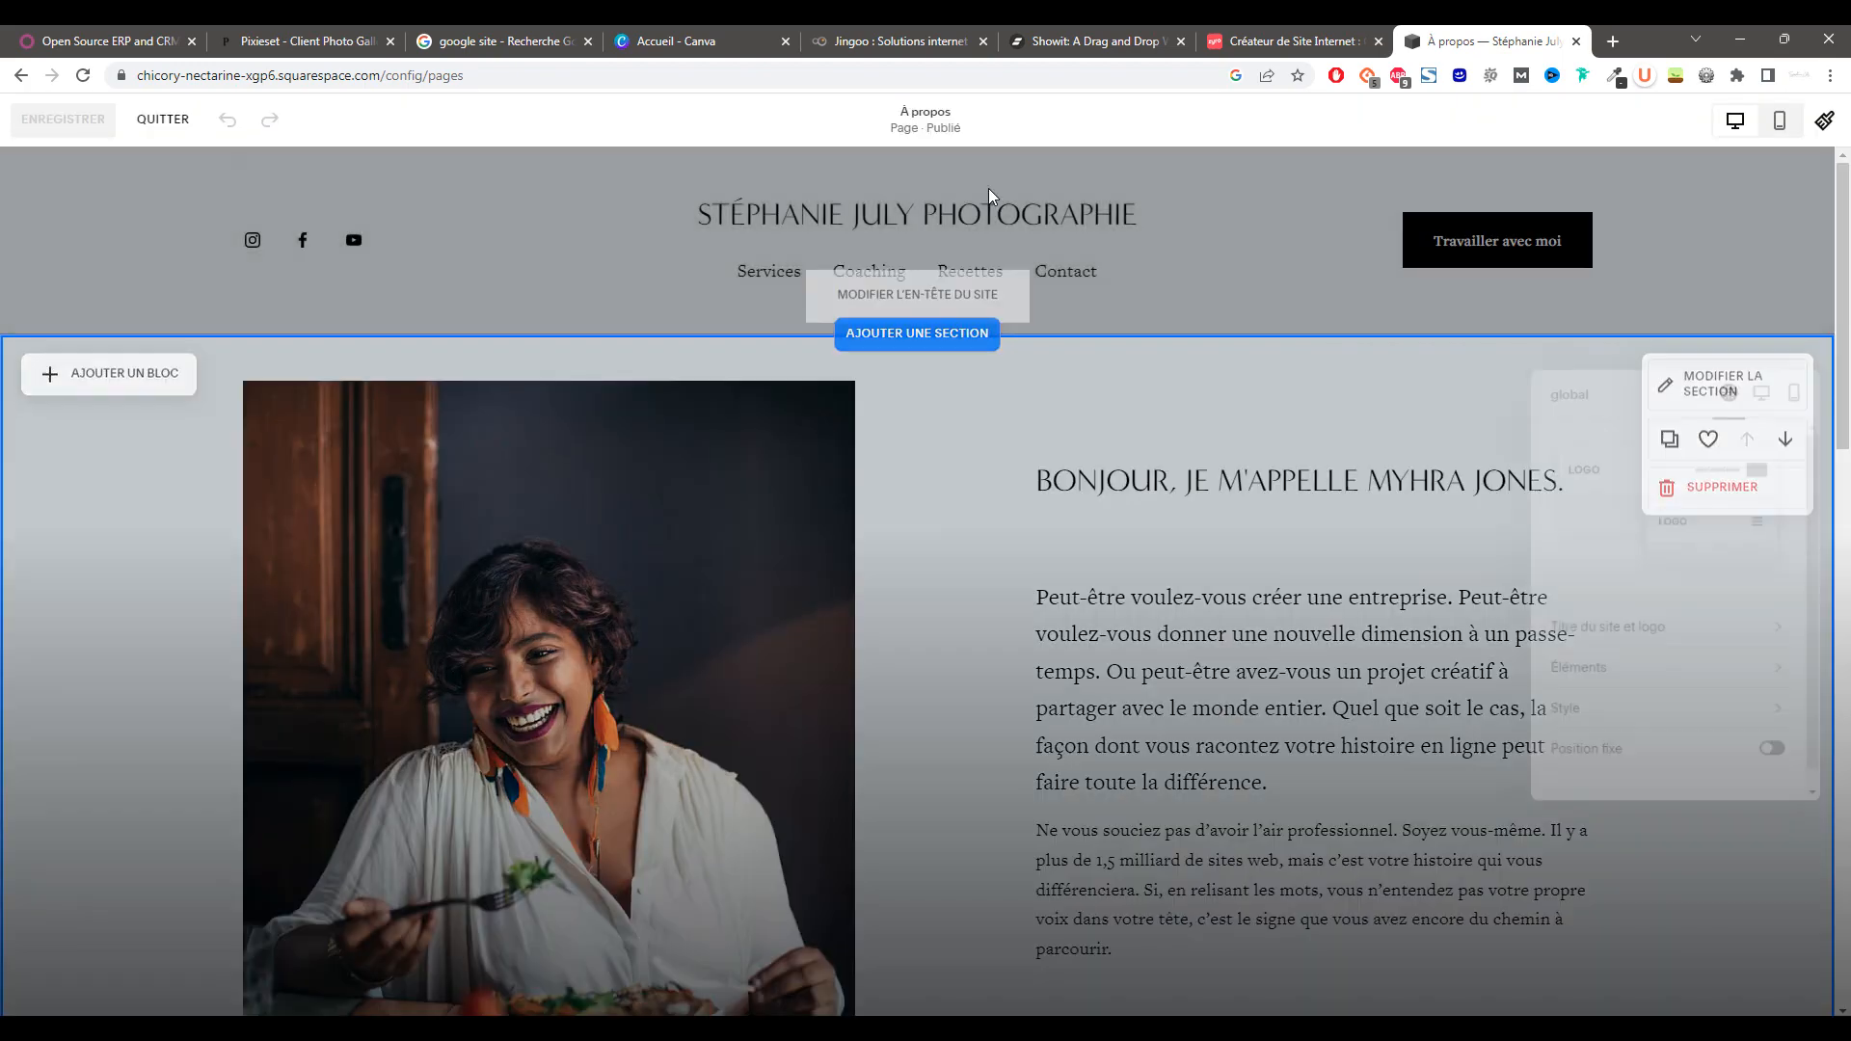
- Edit the site header and upload a PNG image file as its logo
left_click(855, 211)
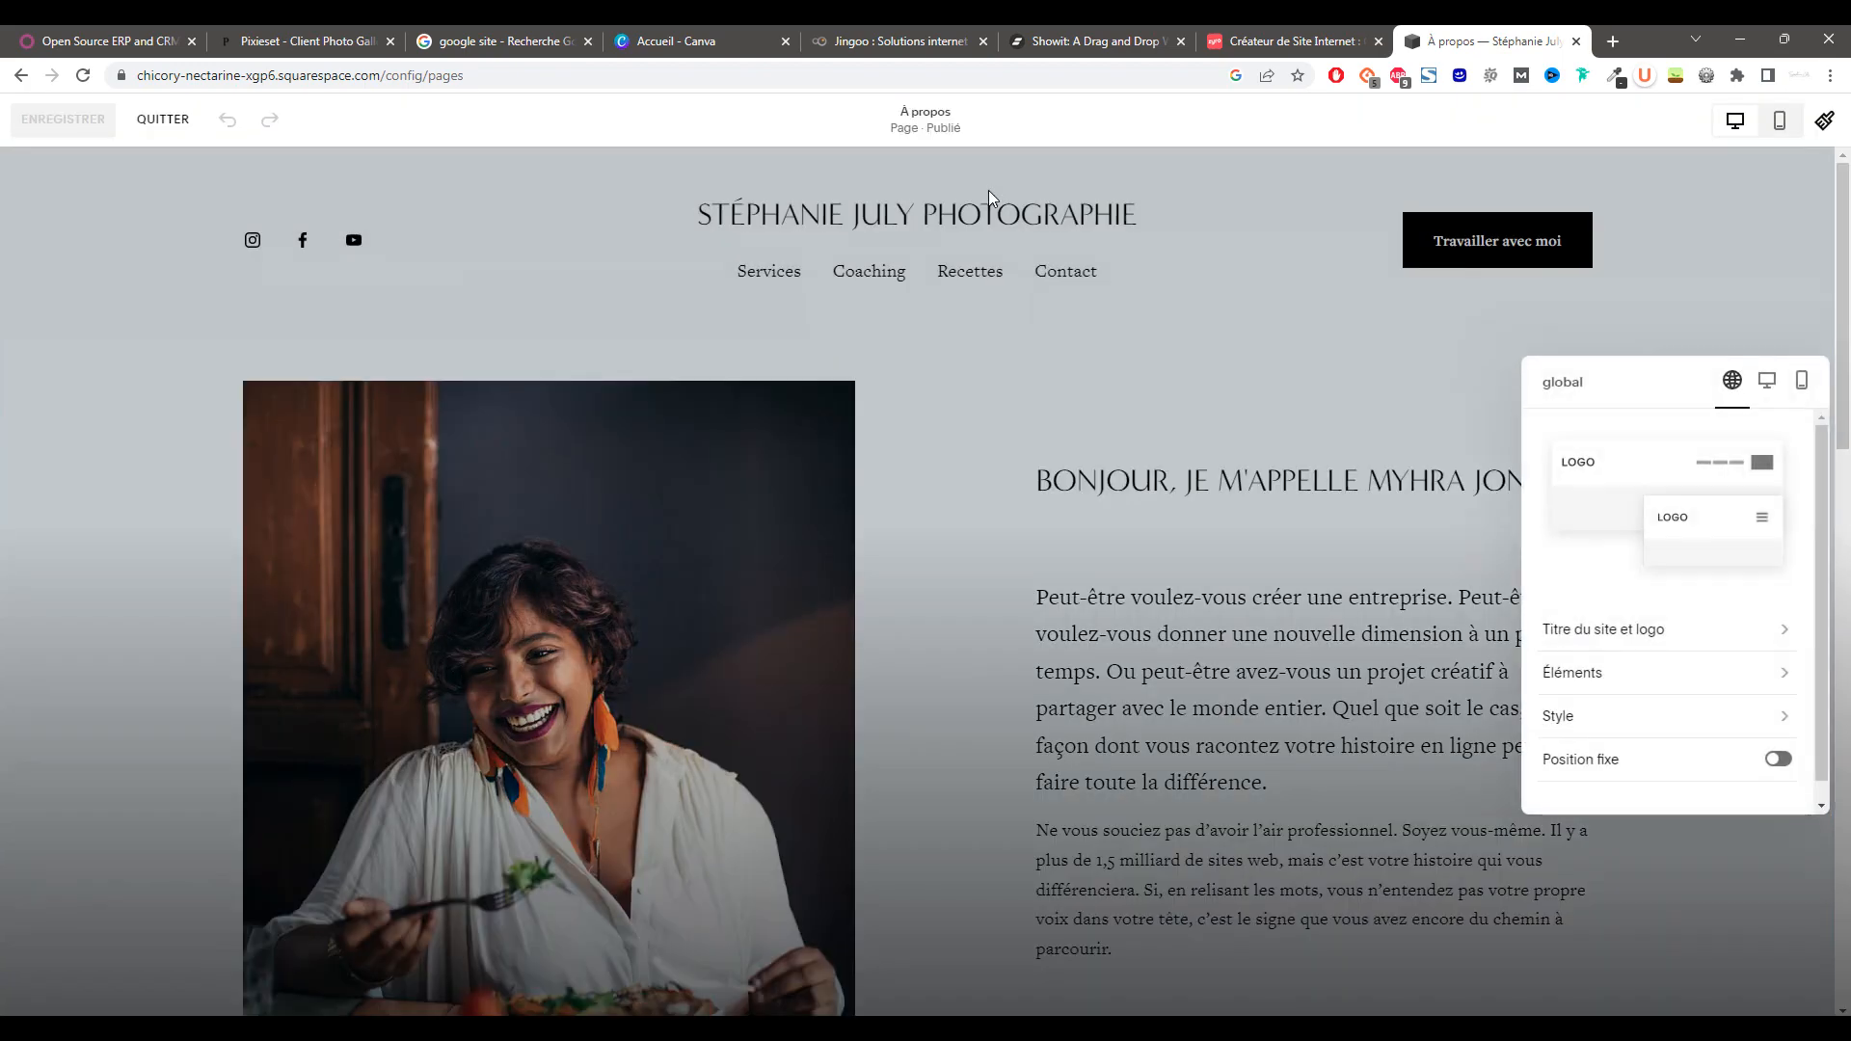
left_click(1676, 629)
mouse_move(1676, 631)
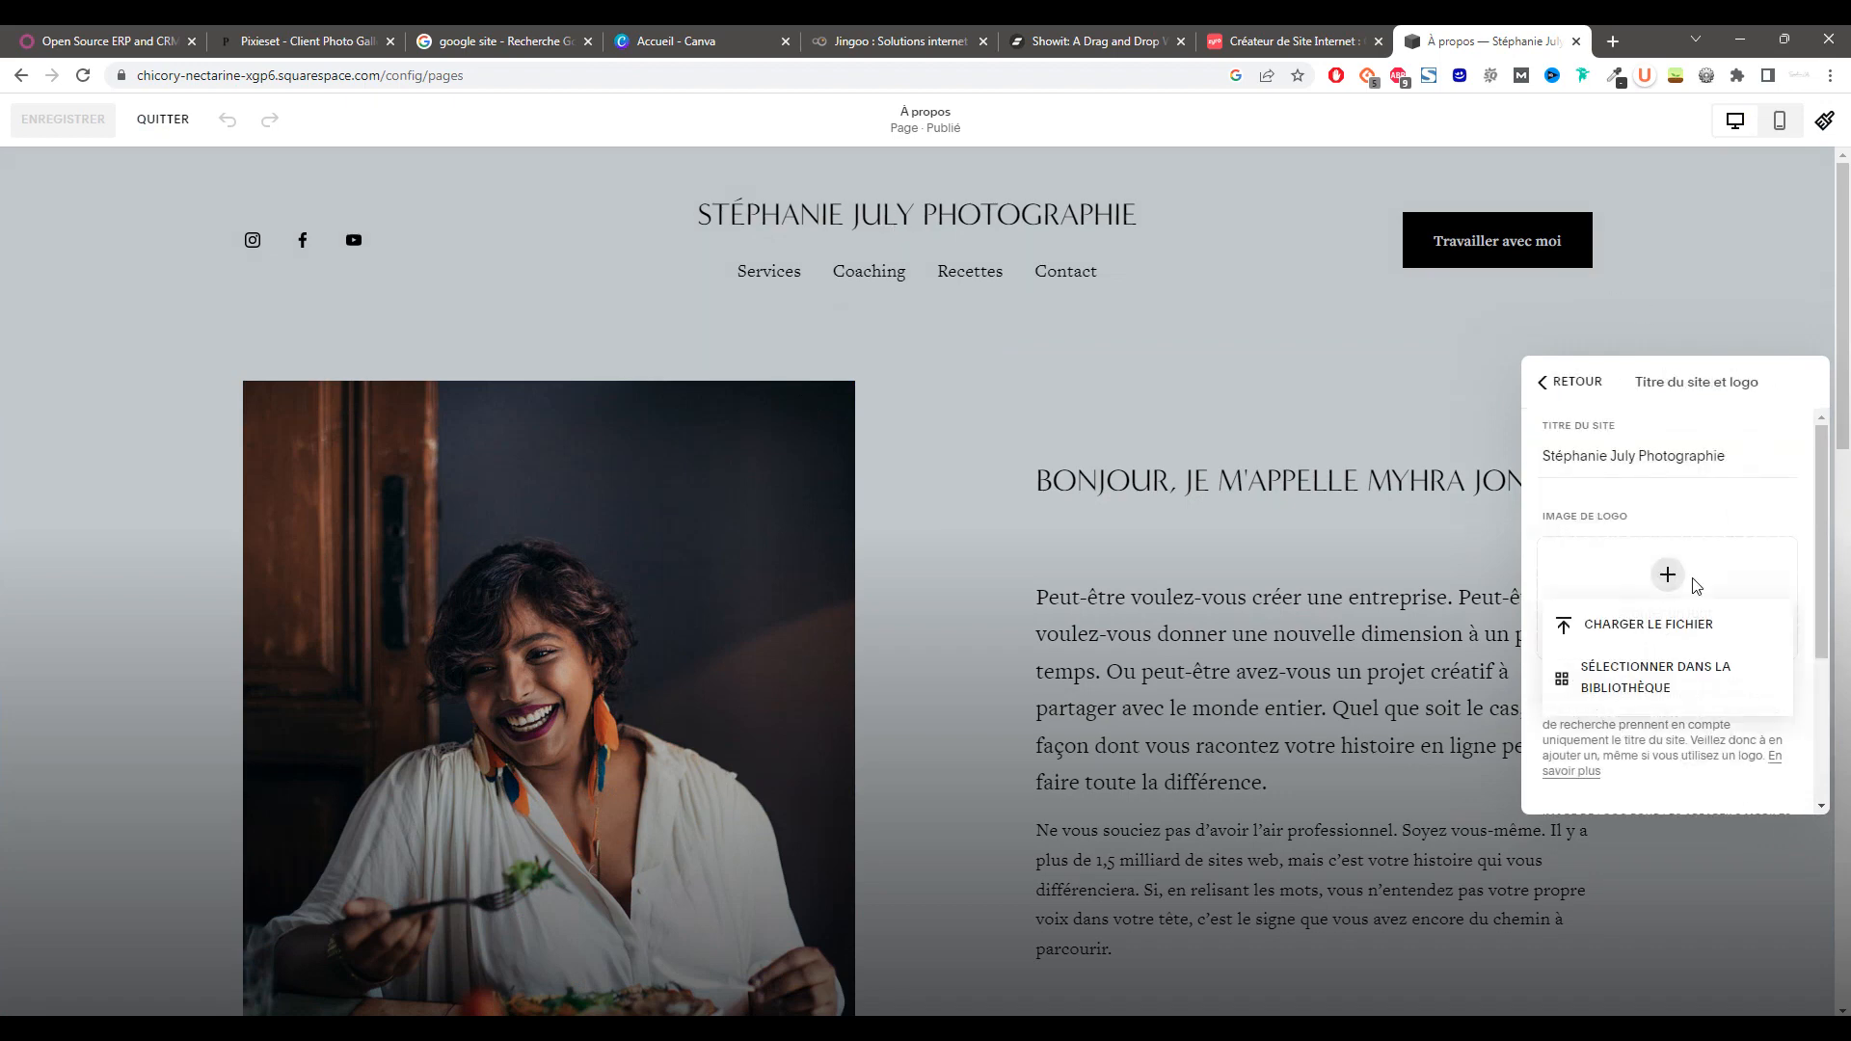
left_click(1676, 626)
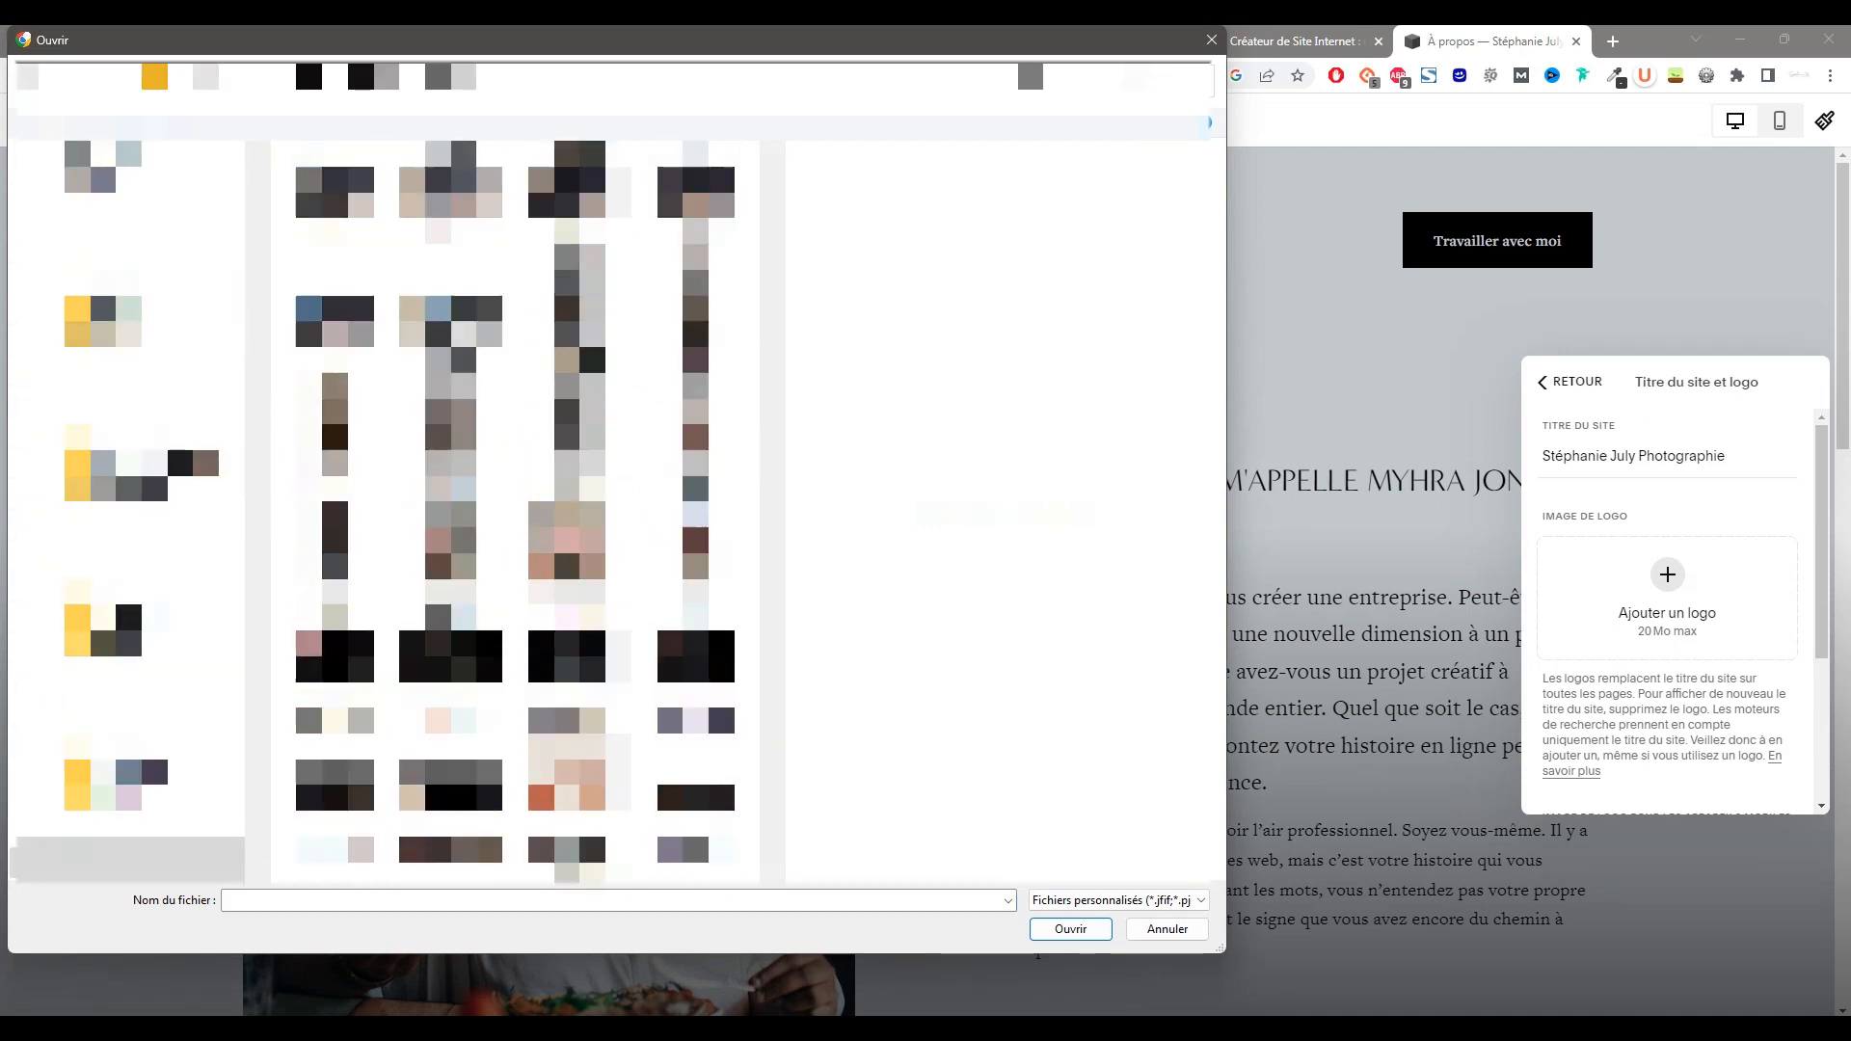
key("Return")
- Set the header logo's height to 320px and slightly increase its maximum height for mobile devices
left_click_drag(1574, 701, 1811, 649)
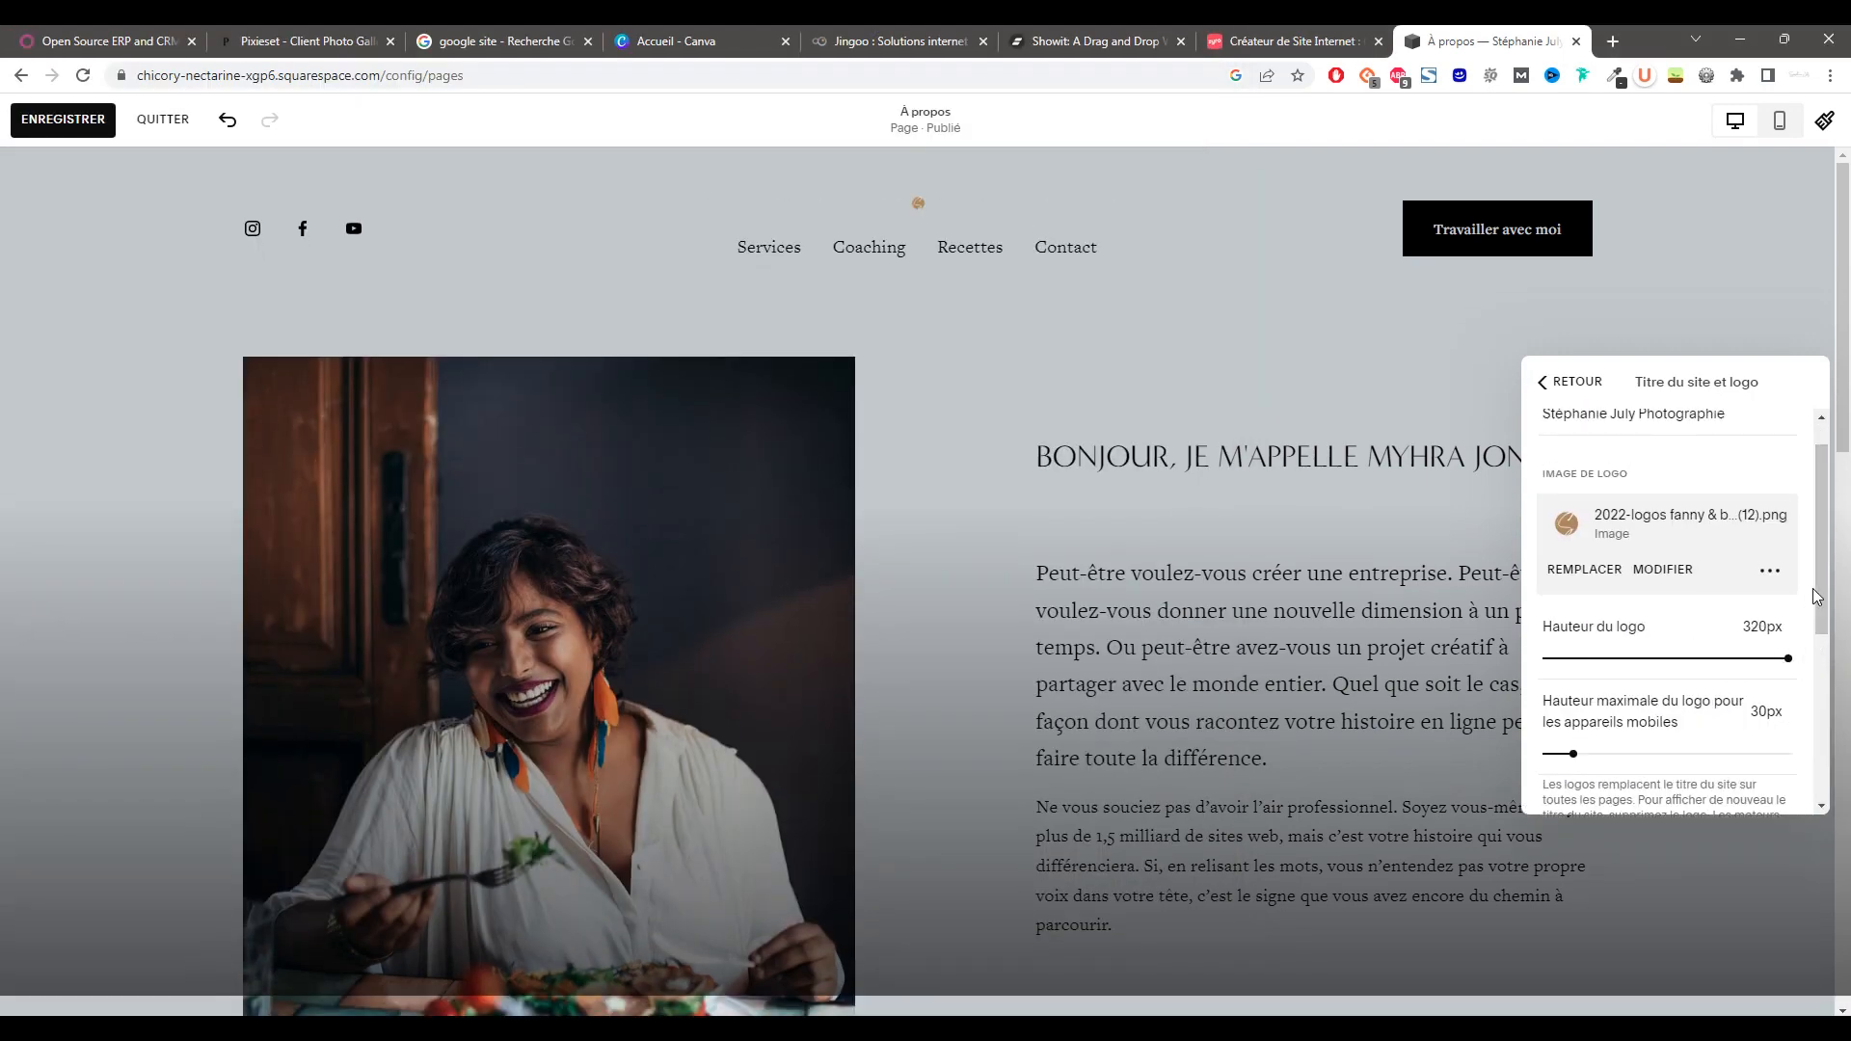
mouse_move(1574, 754)
left_mouse_down()
mouse_move(1674, 754)
mouse_move(1591, 754)
left_mouse_up()
scroll(1639, 675, "down", 3)
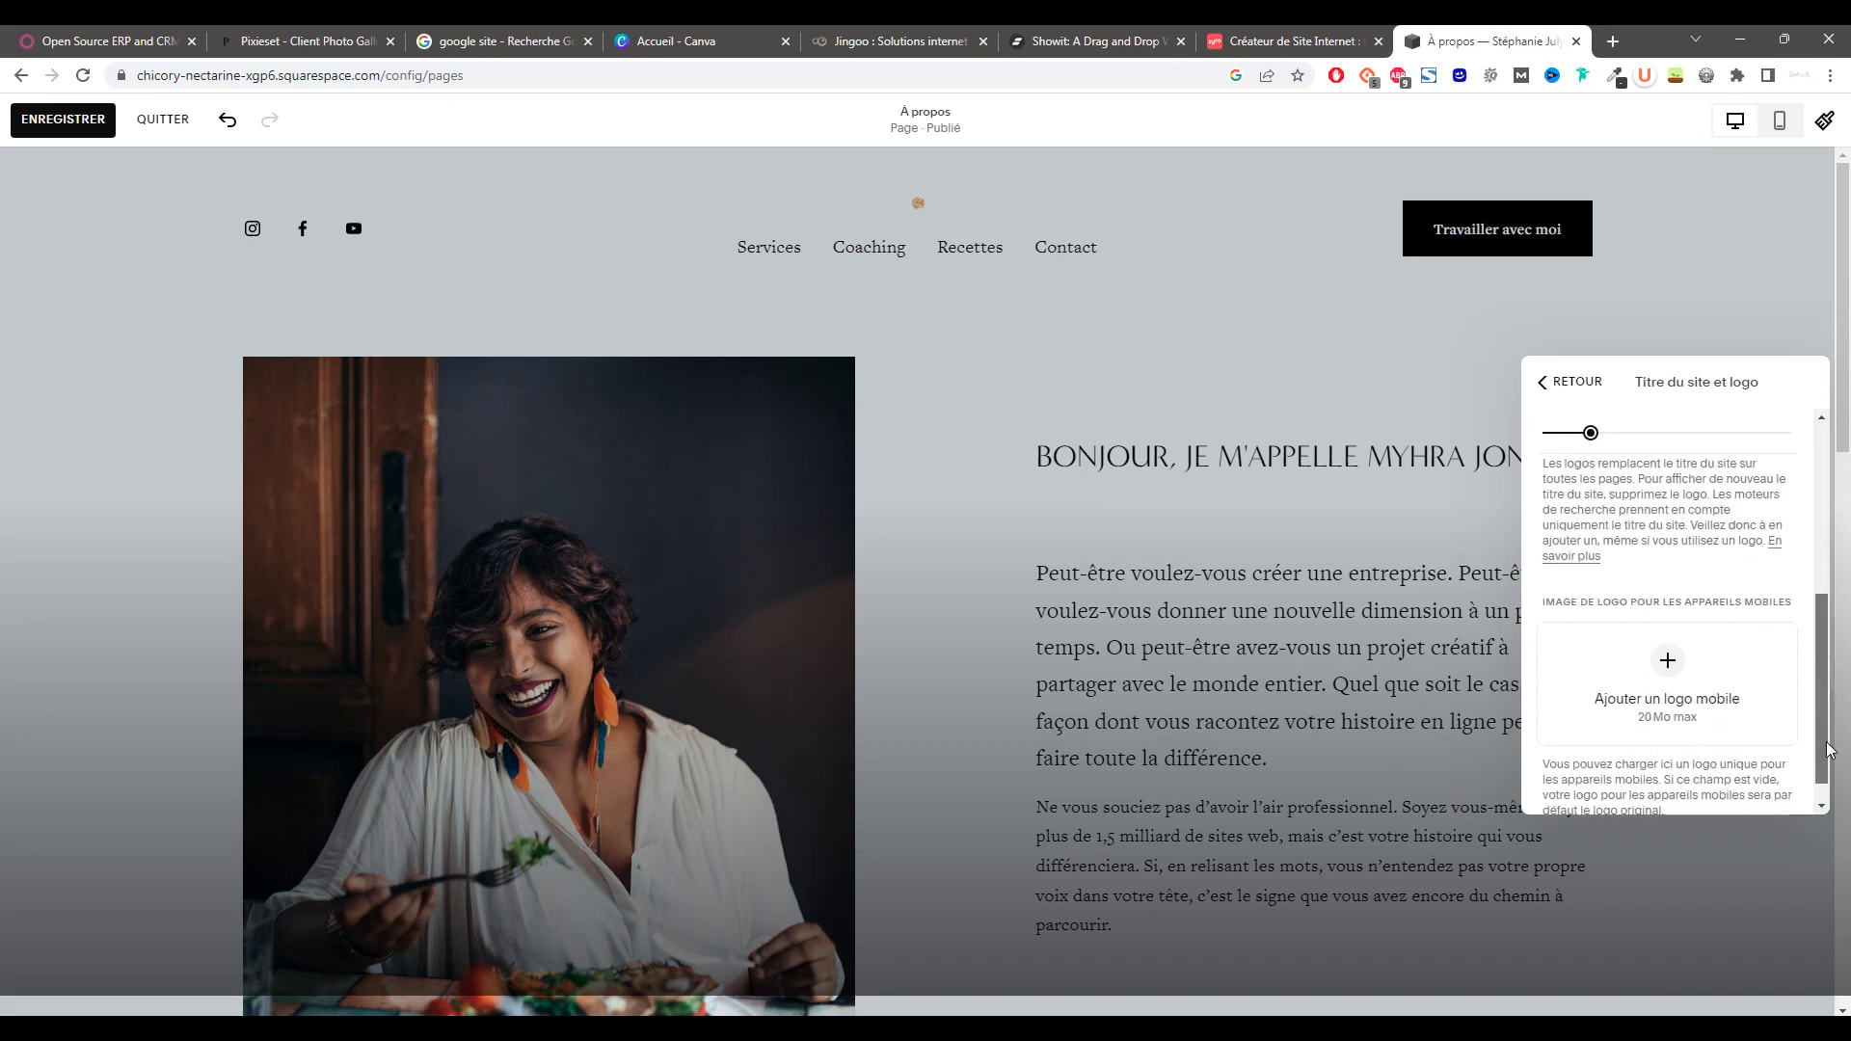
left_click(1671, 647)
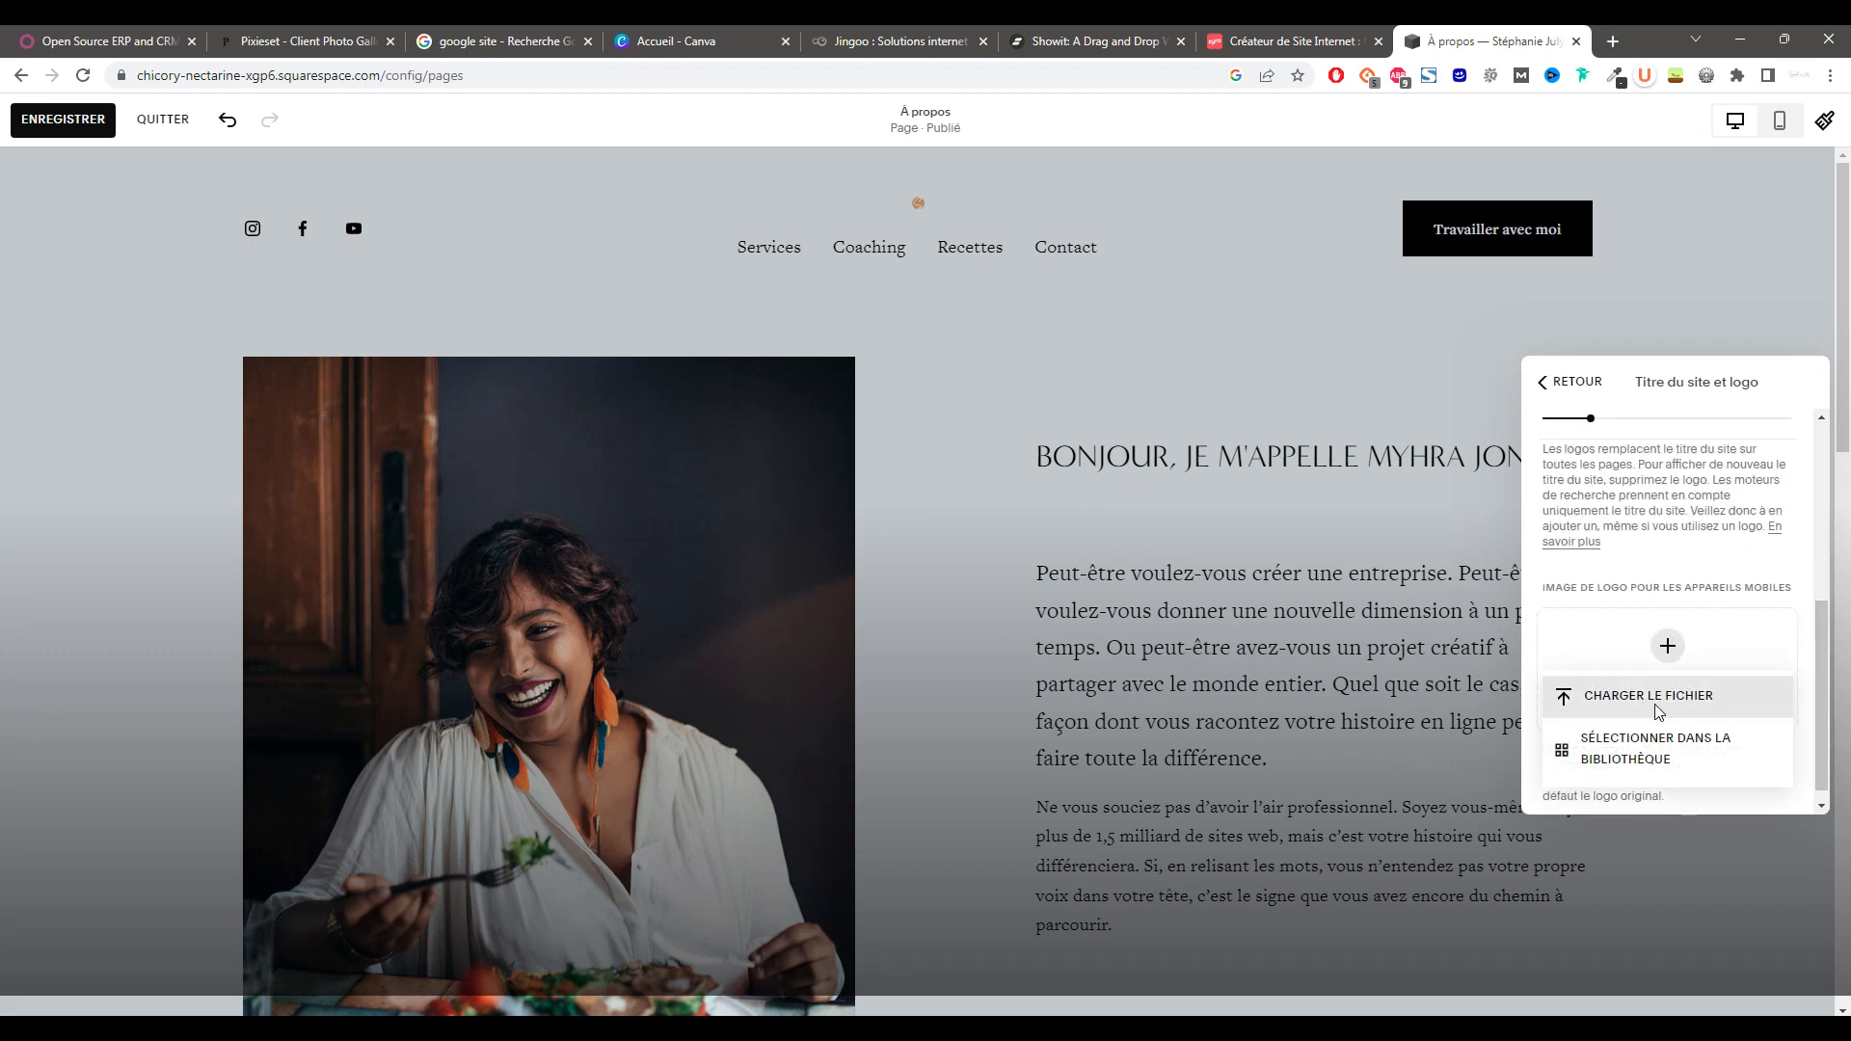
left_click(1757, 570)
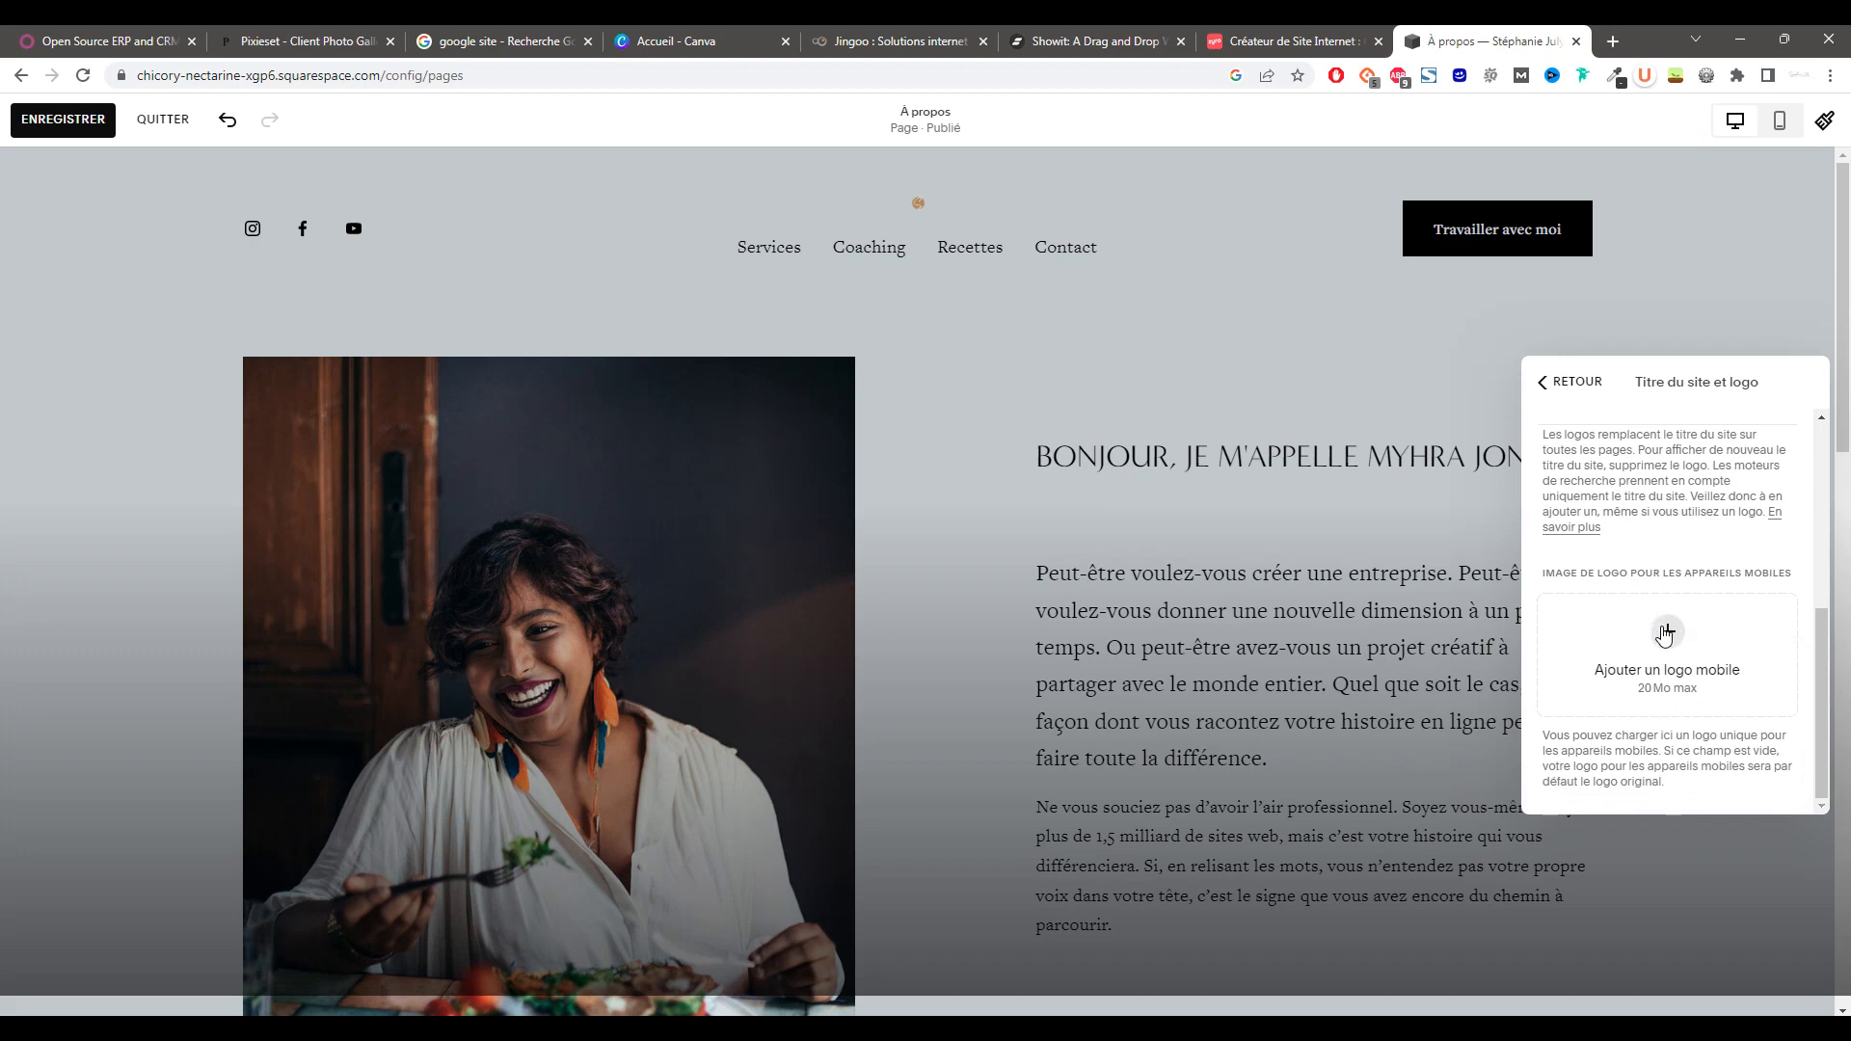
- Turn off the Travailler avec moi button in the header elements
left_click(1572, 381)
left_click(1697, 672)
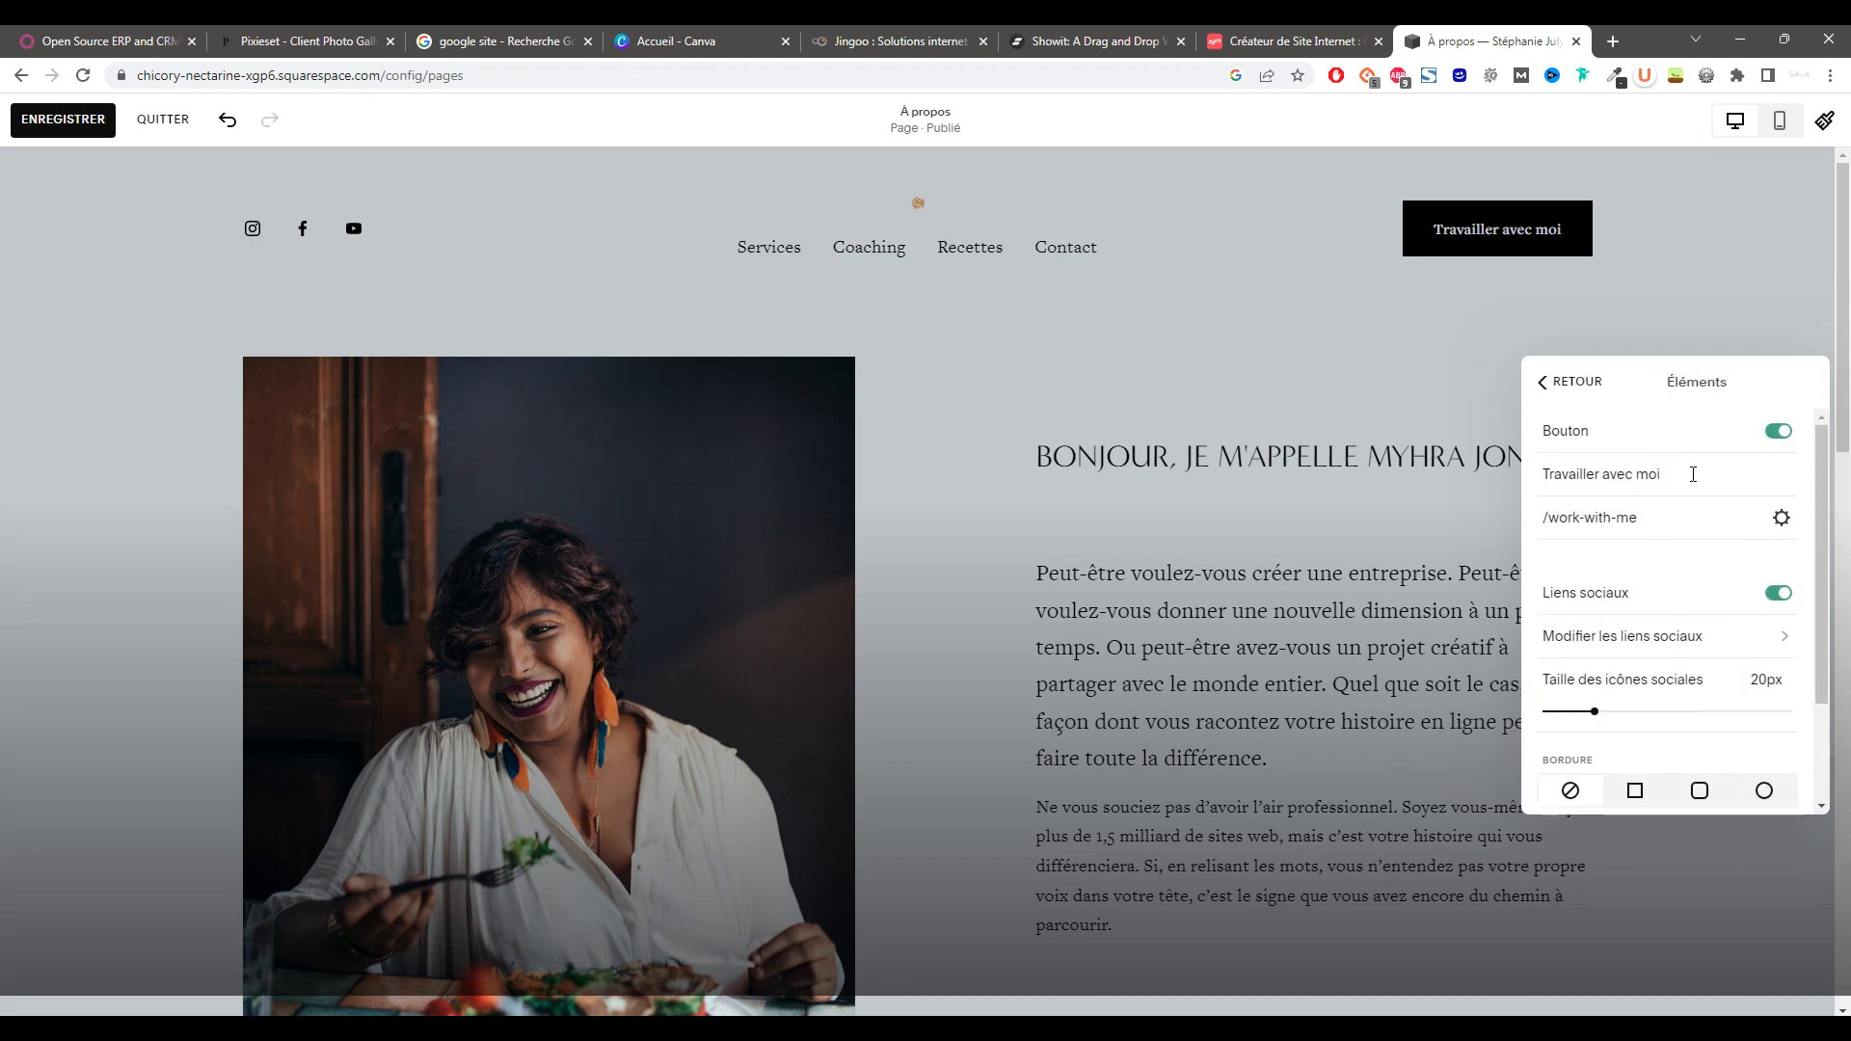
left_click(1777, 434)
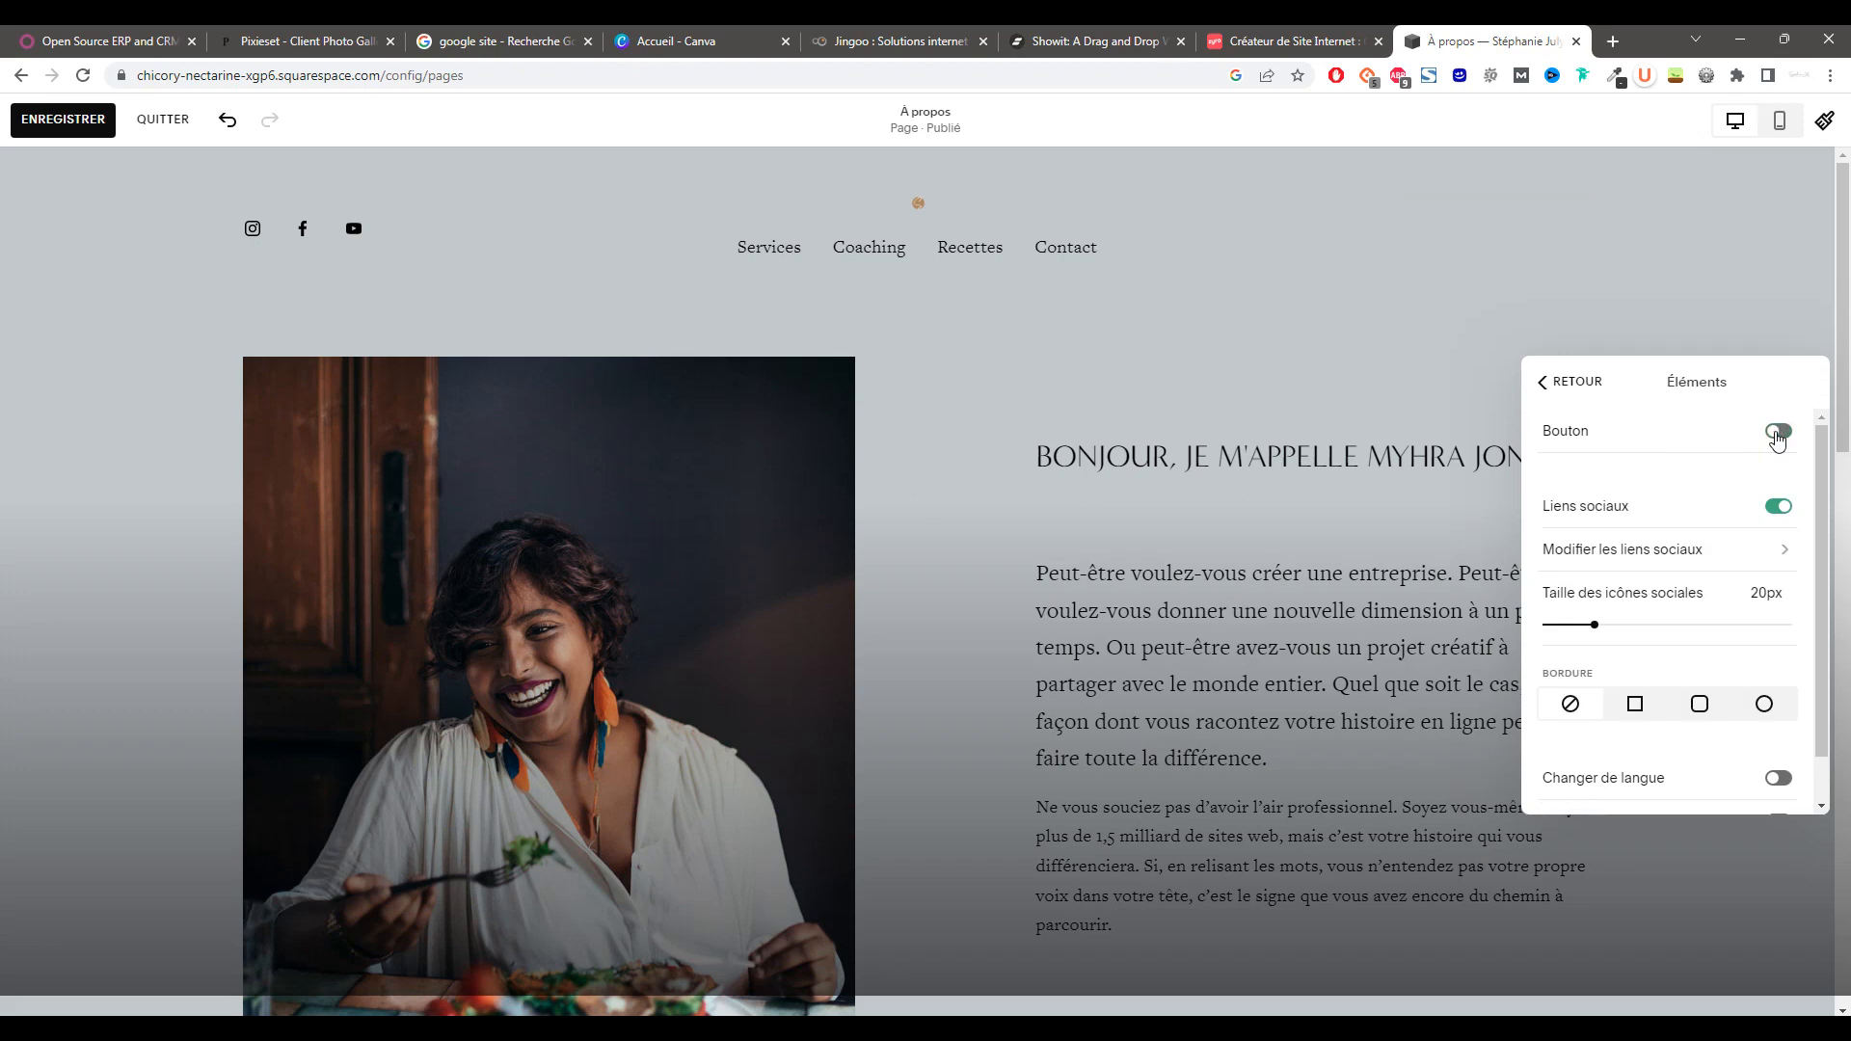
left_click(1777, 434)
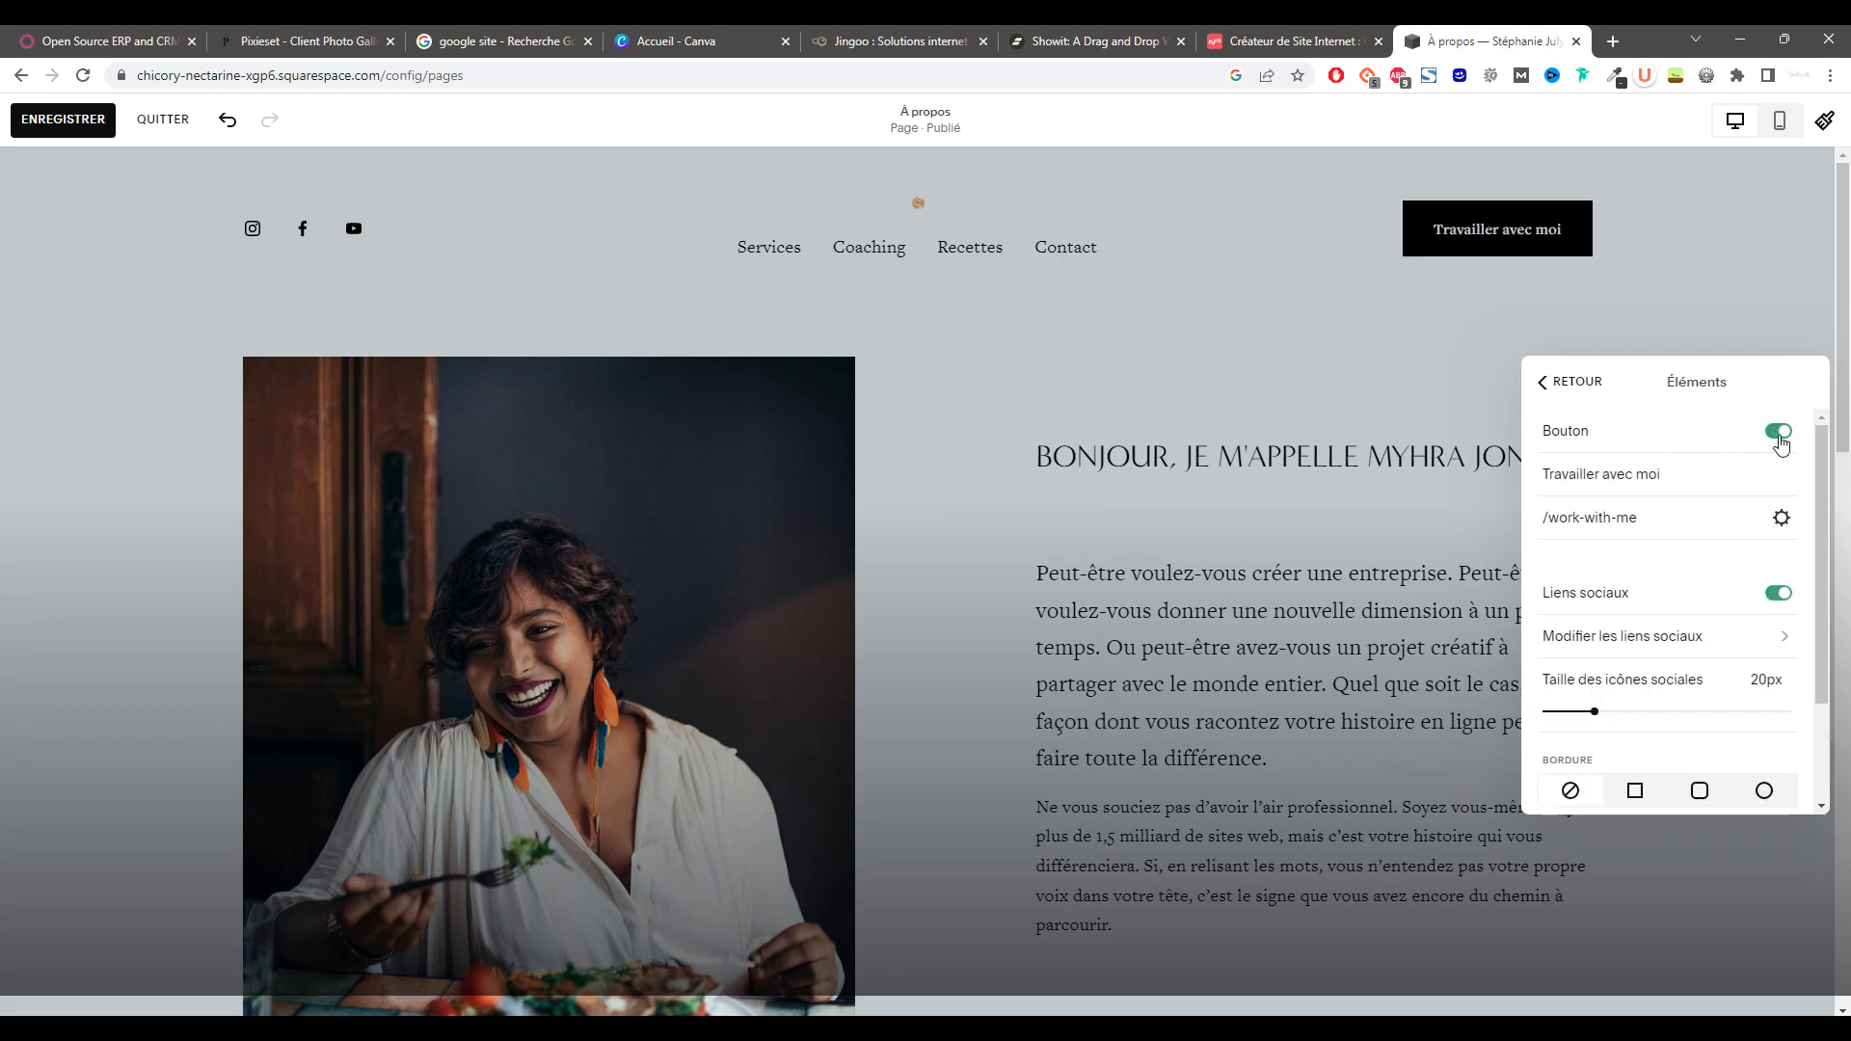
left_click(1780, 436)
left_click(1709, 557)
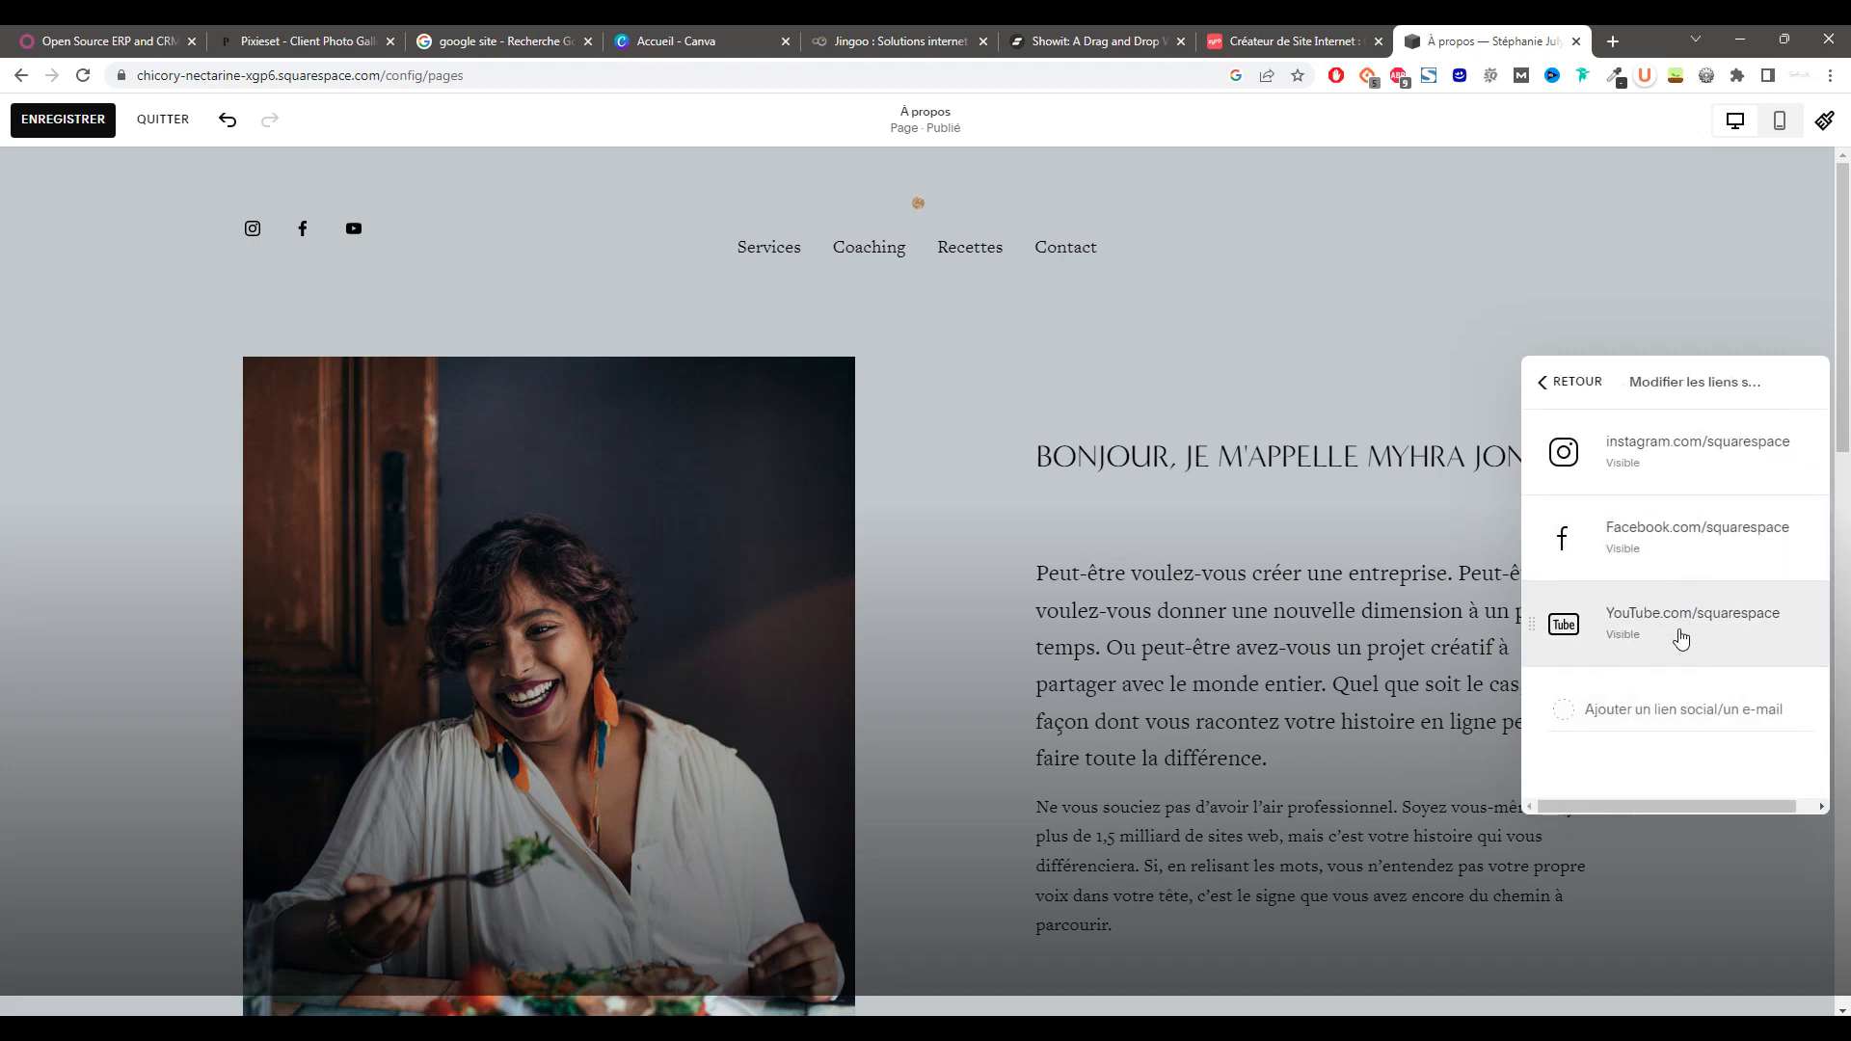
left_click(1665, 468)
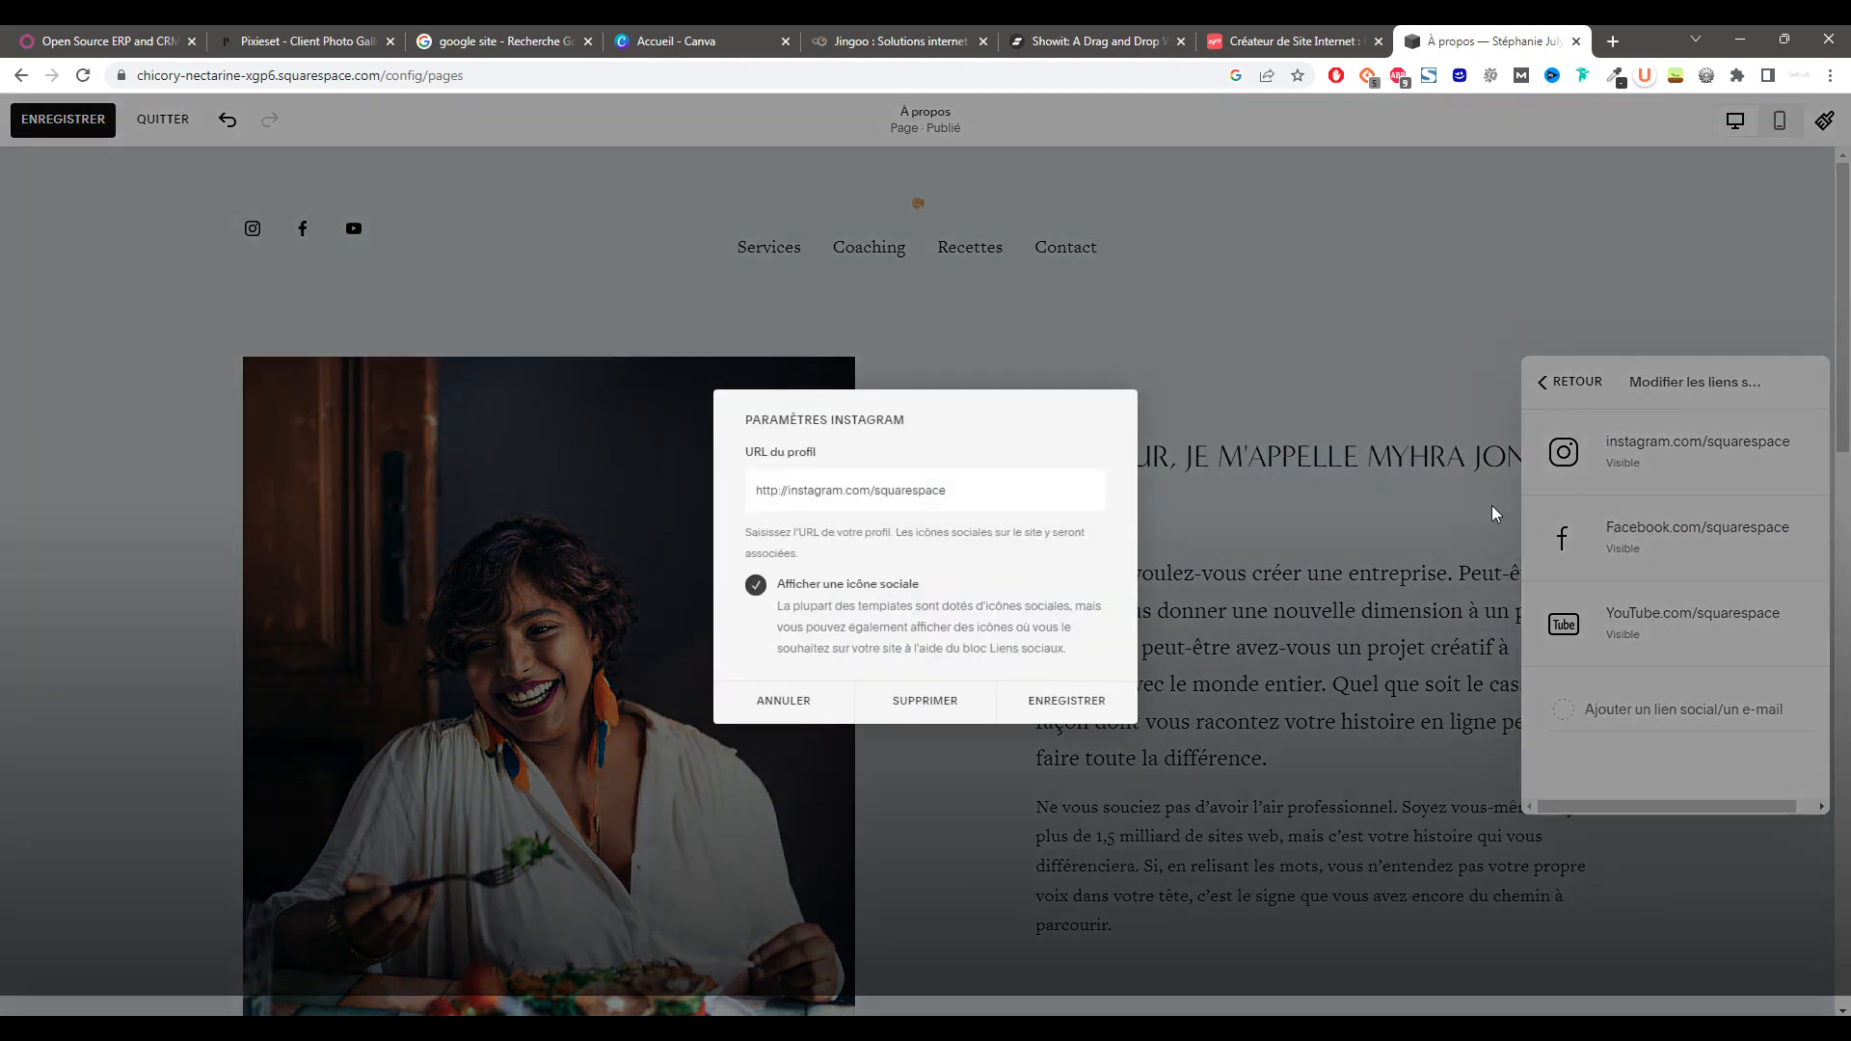
left_click(781, 701)
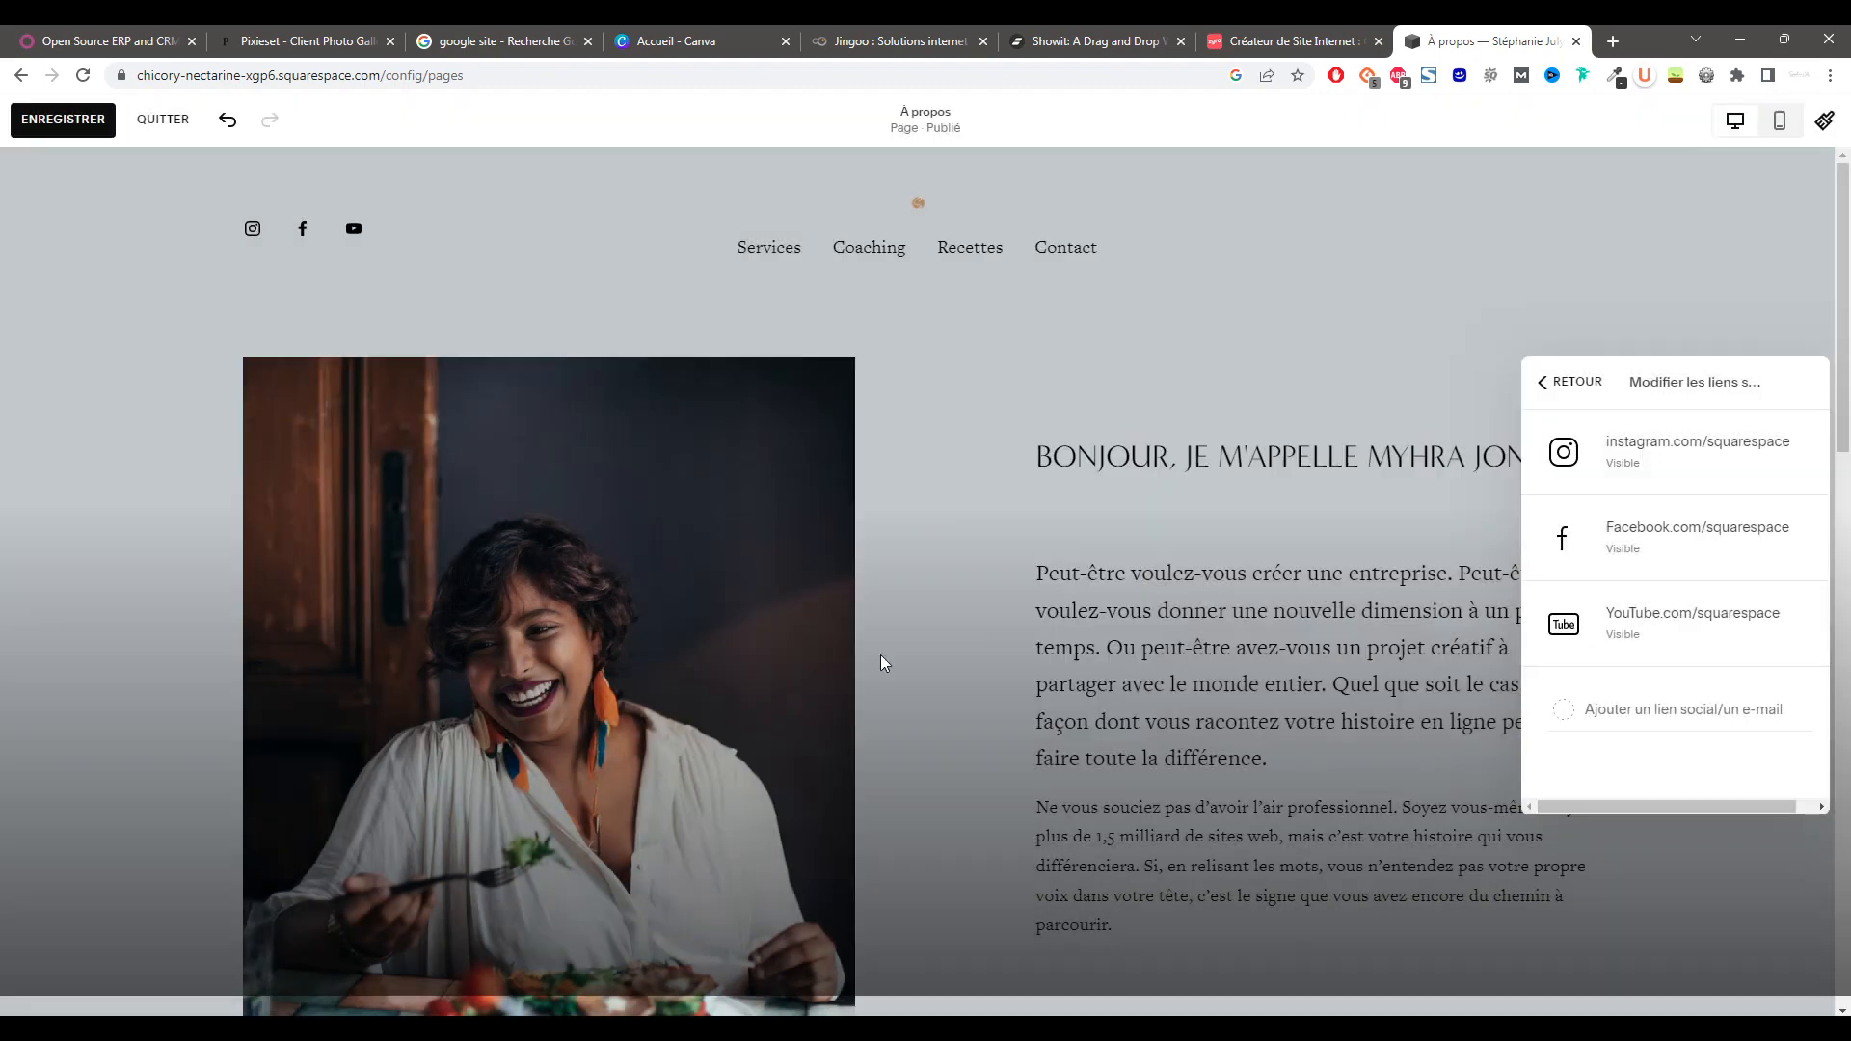
left_click(1554, 384)
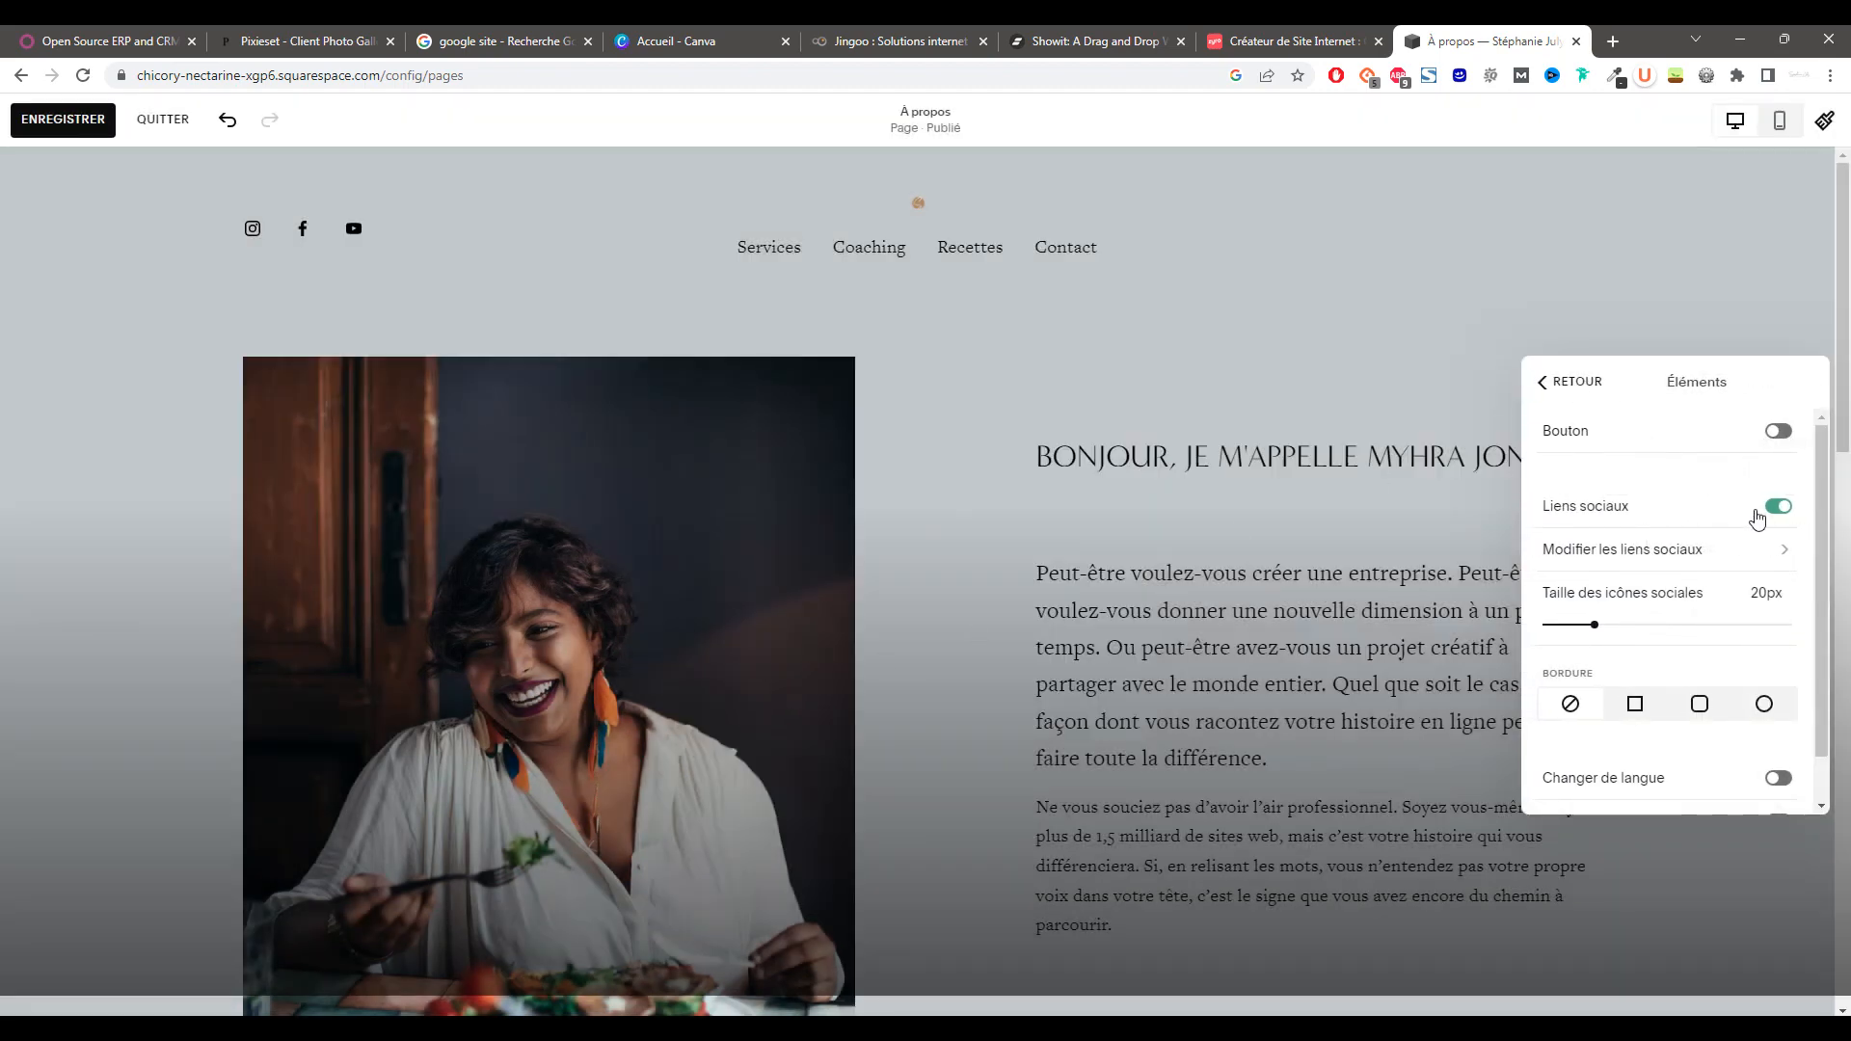
- Copy the business's Pinterest profile address from a new browser tab and add it to the header's social links
left_click(1587, 549)
left_click(1642, 714)
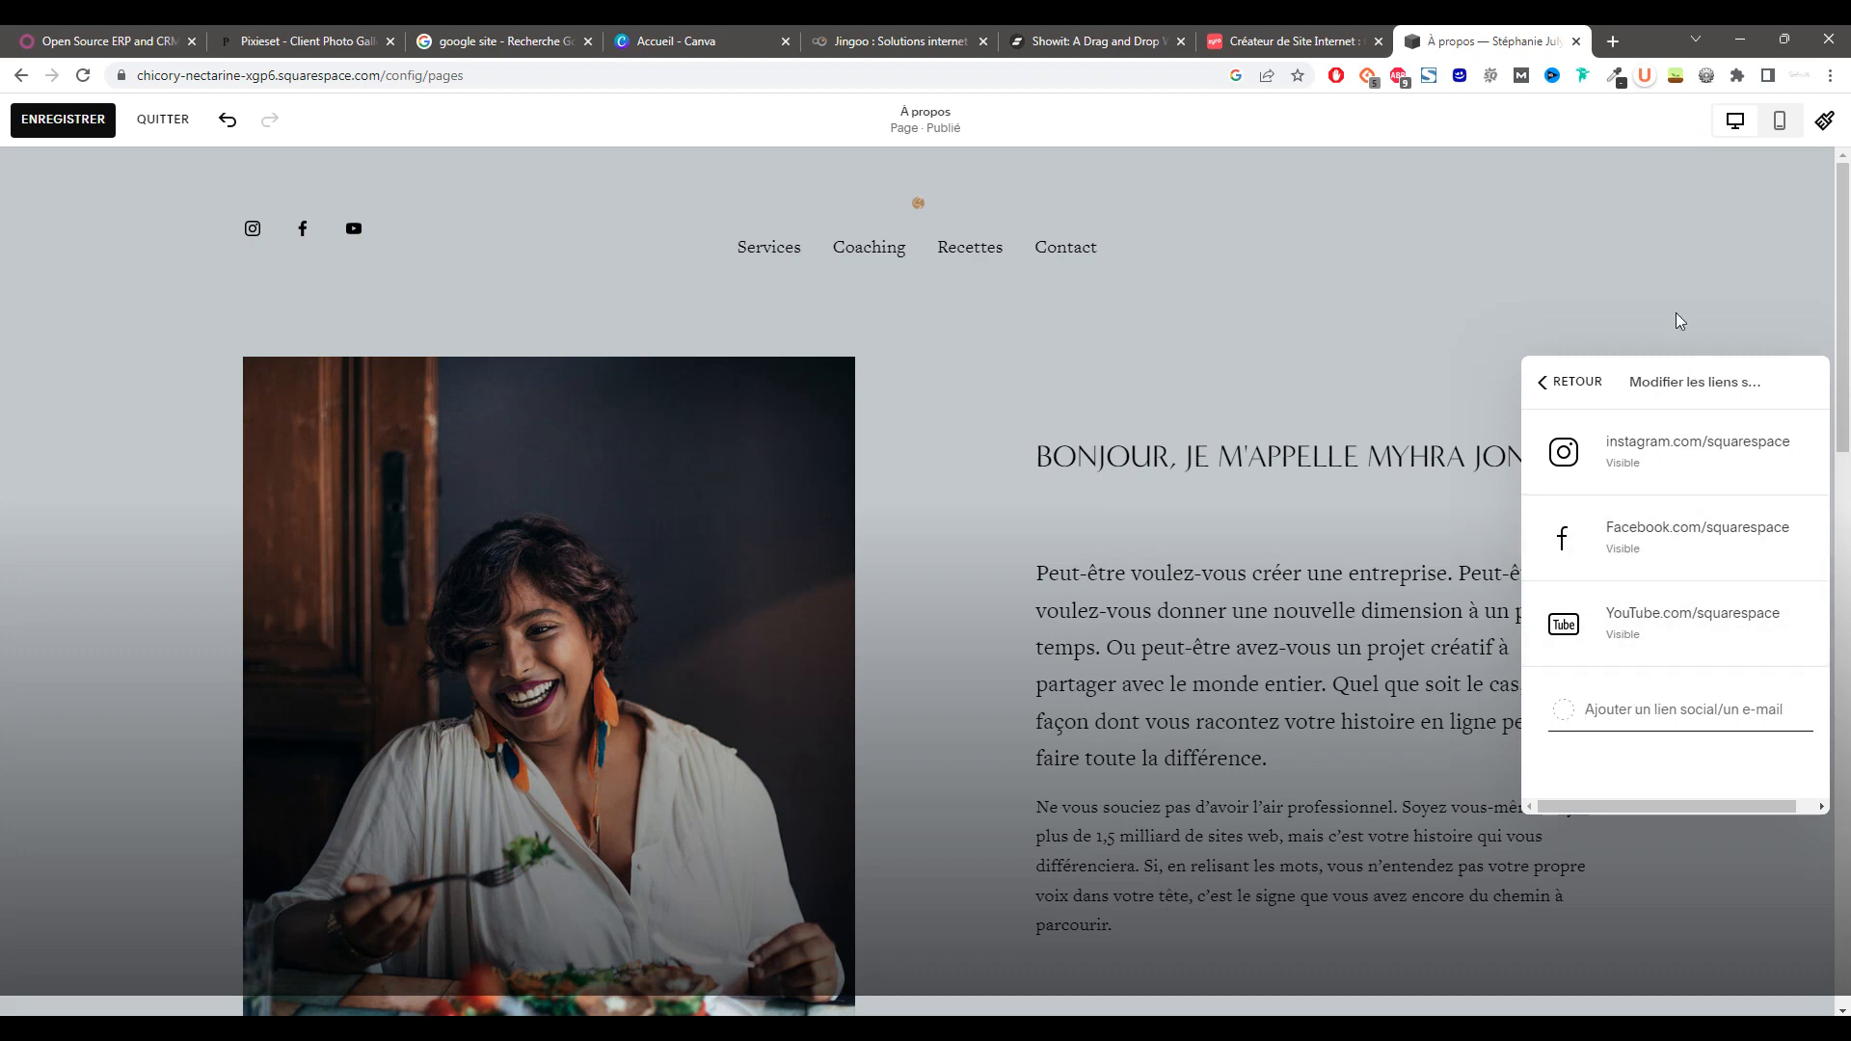
left_click(1613, 41)
type("pinterest.fr/StephanieJulyPhotographie/")
key("Return")
key("ctrl+l")
left_click(1576, 42)
key("ctrl+v")
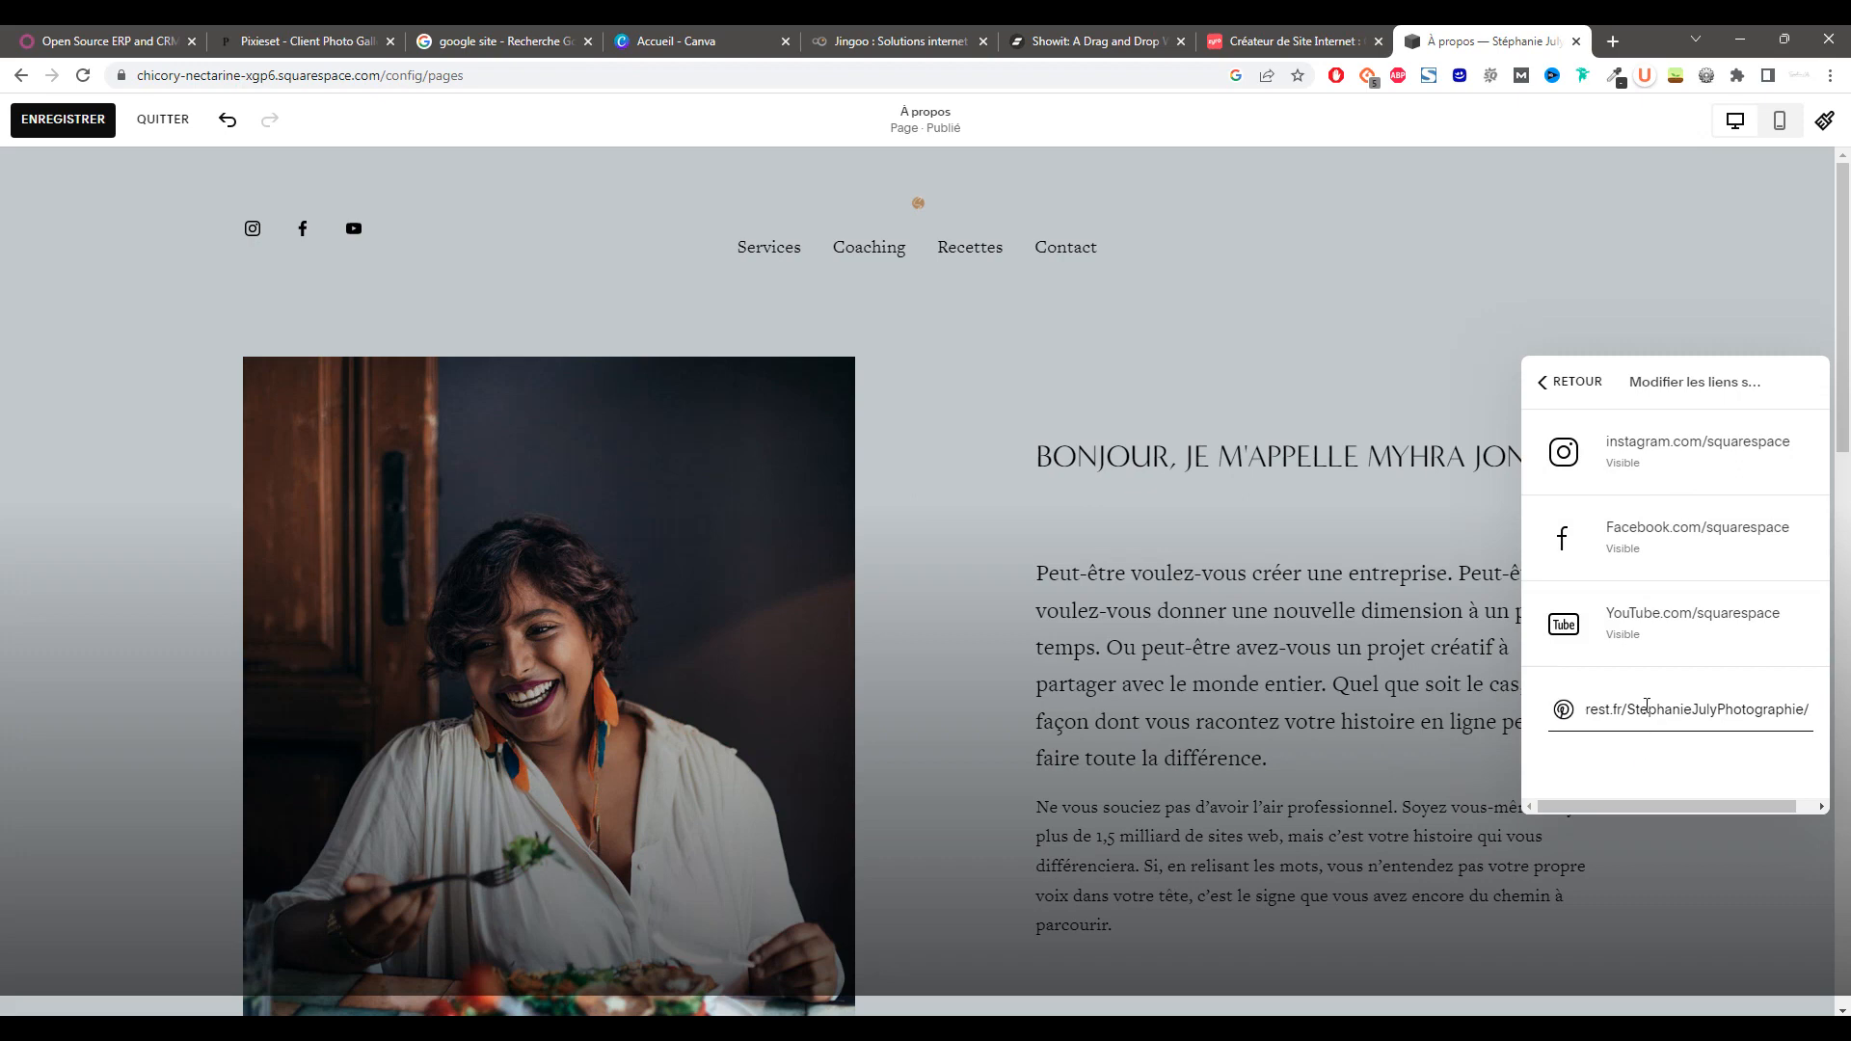
left_click(1578, 384)
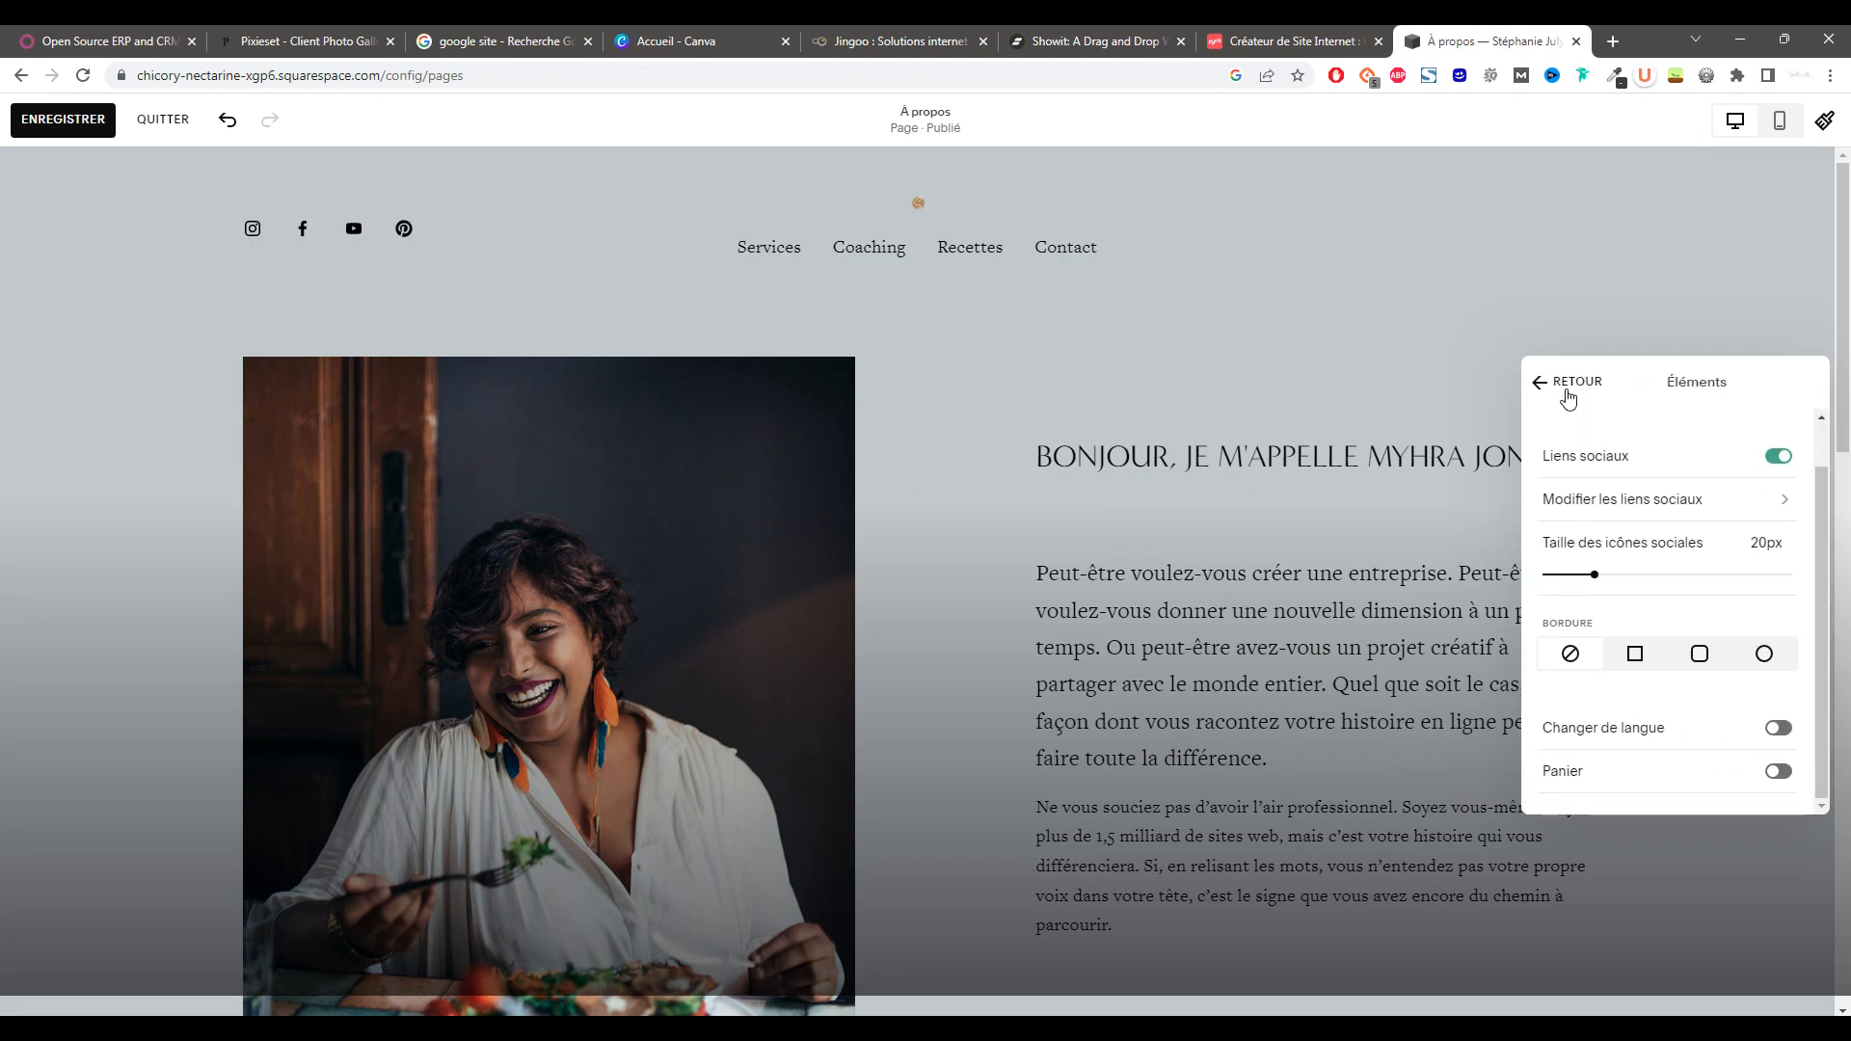
- Check the header's language-switching option and view its style settings
left_click(1778, 744)
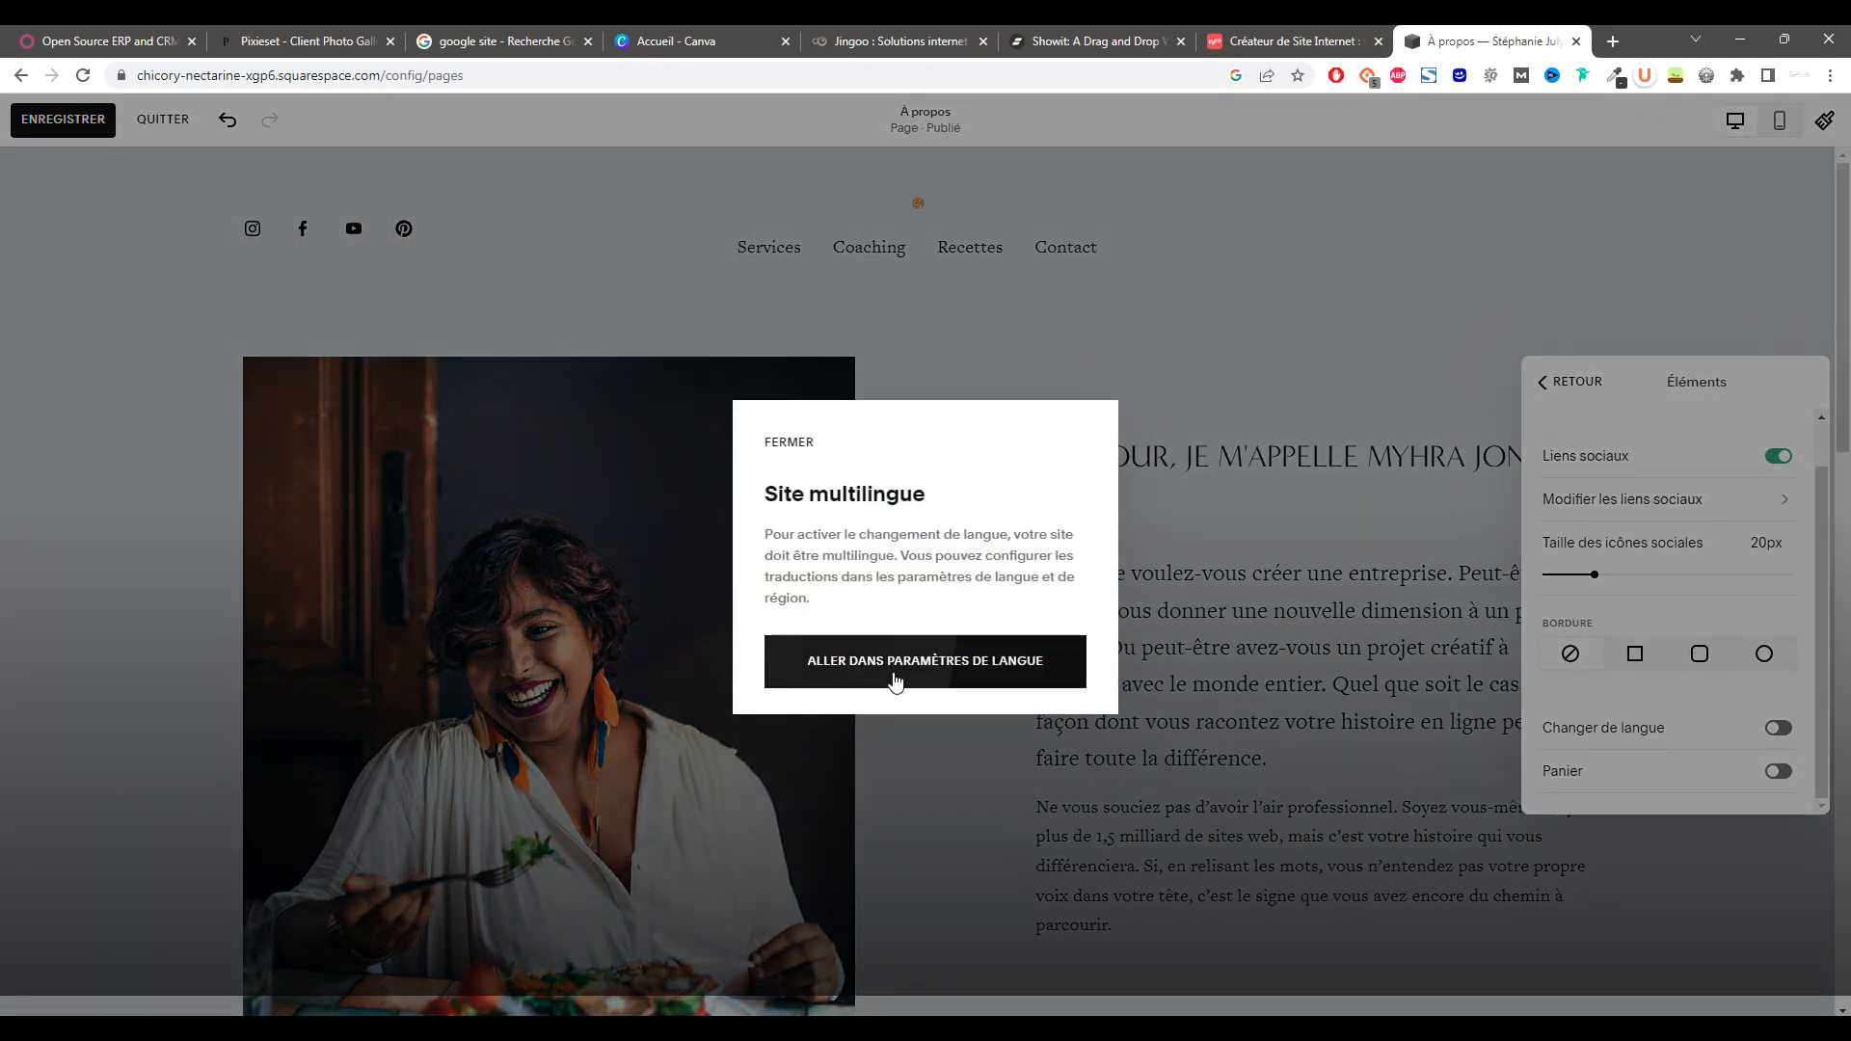
left_click(789, 443)
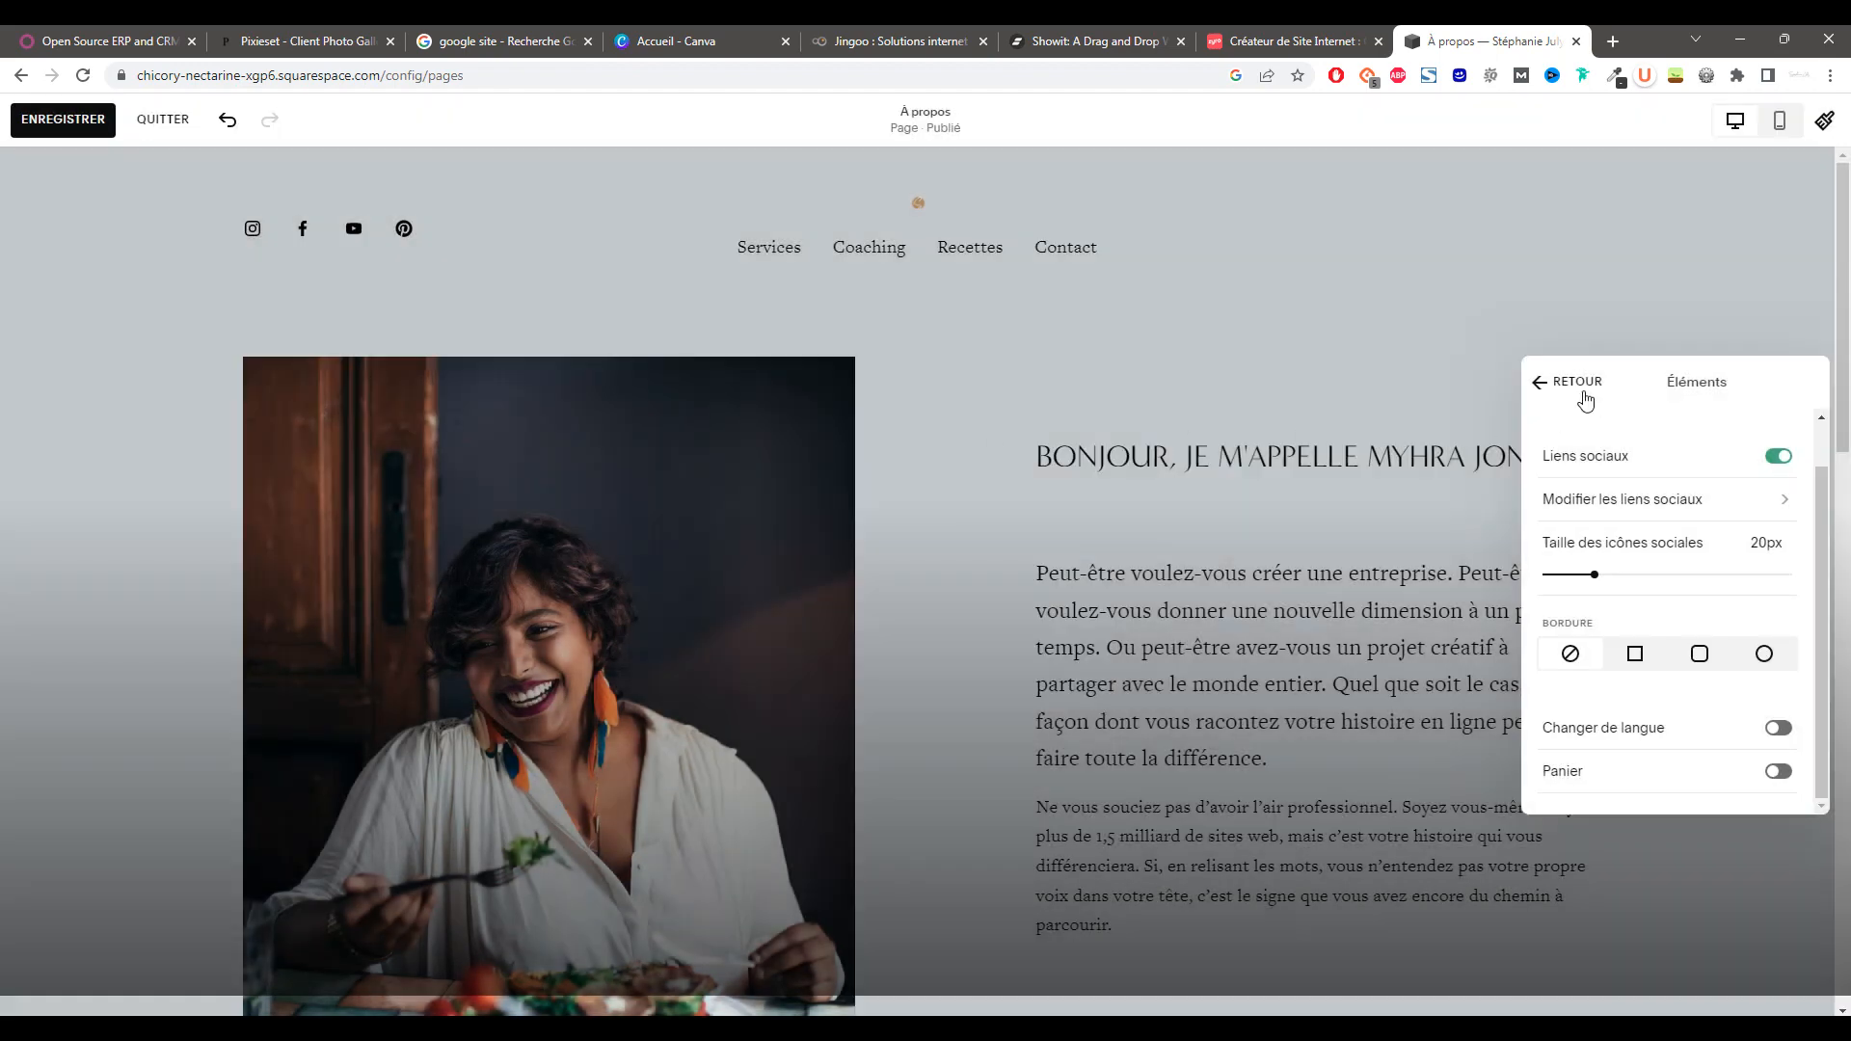
left_click(1580, 383)
left_click(1639, 714)
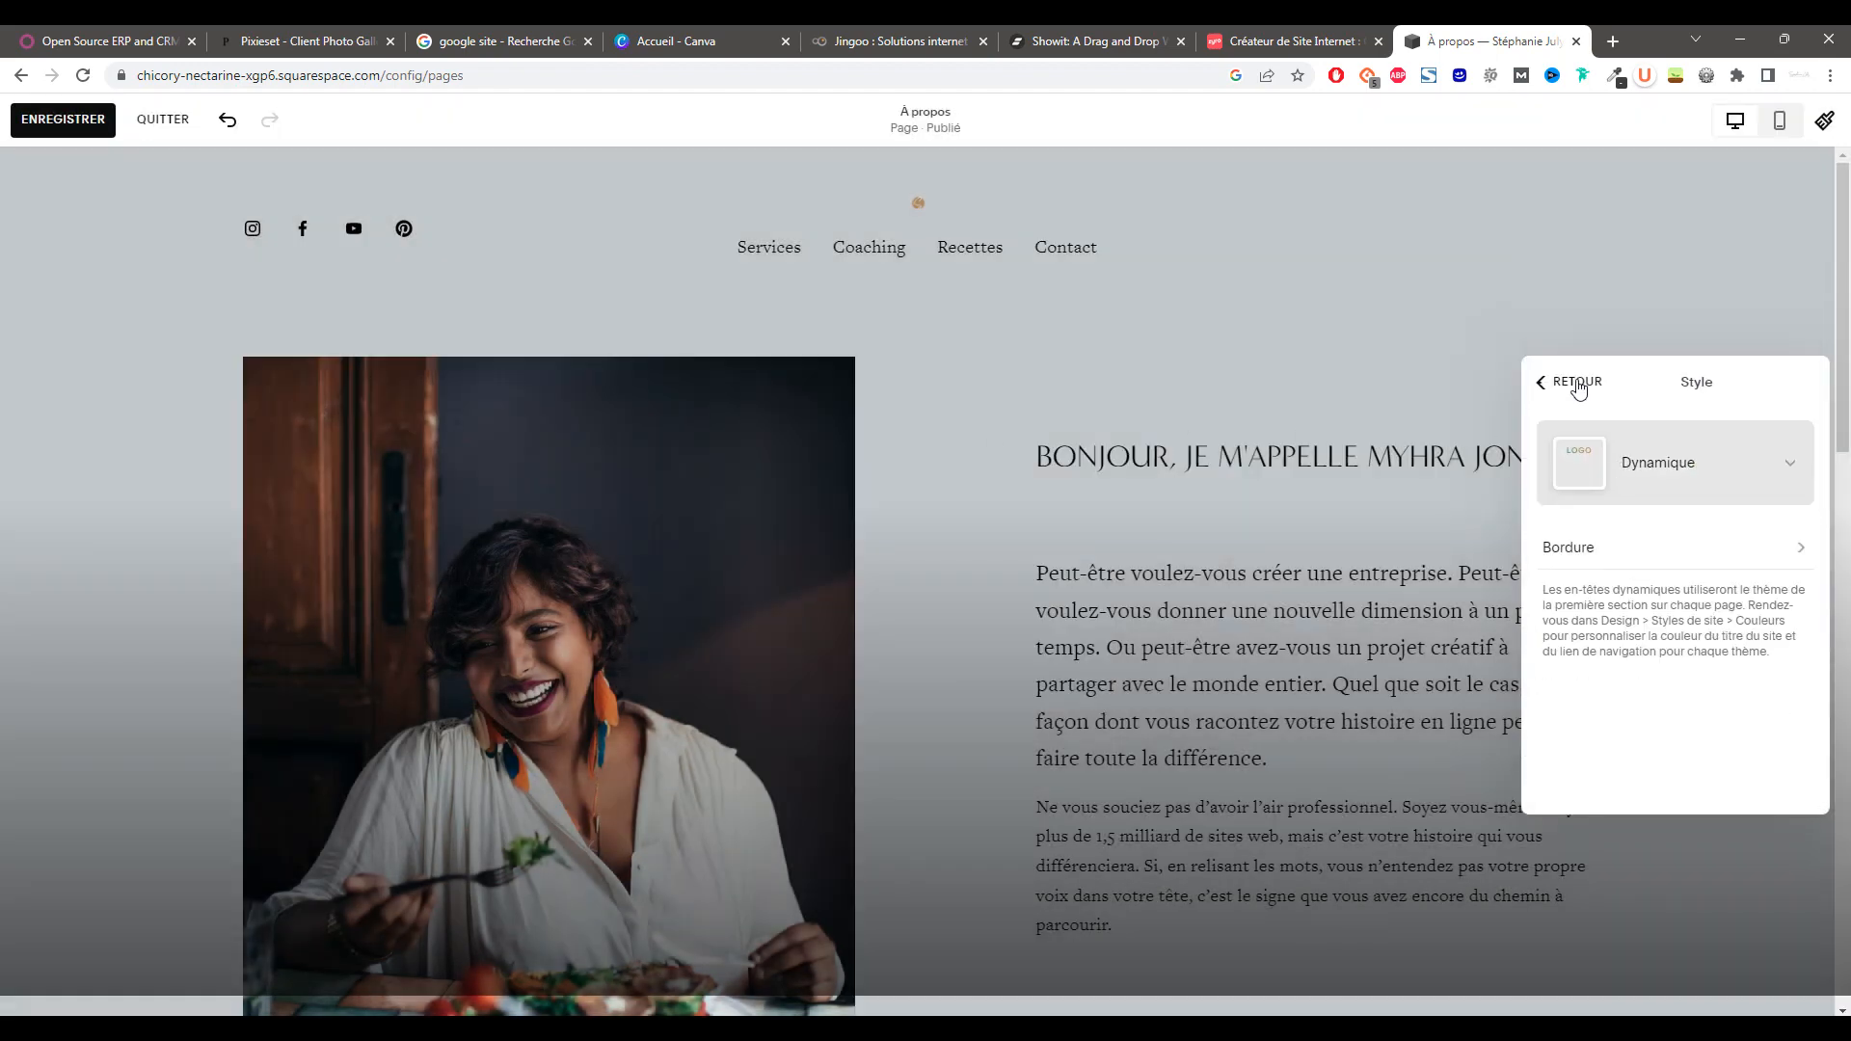
left_click(1579, 382)
- Look through the header's elements and its title and logo settings for a way to enlarge the logo, and close them
scroll(1634, 739, "down", 1)
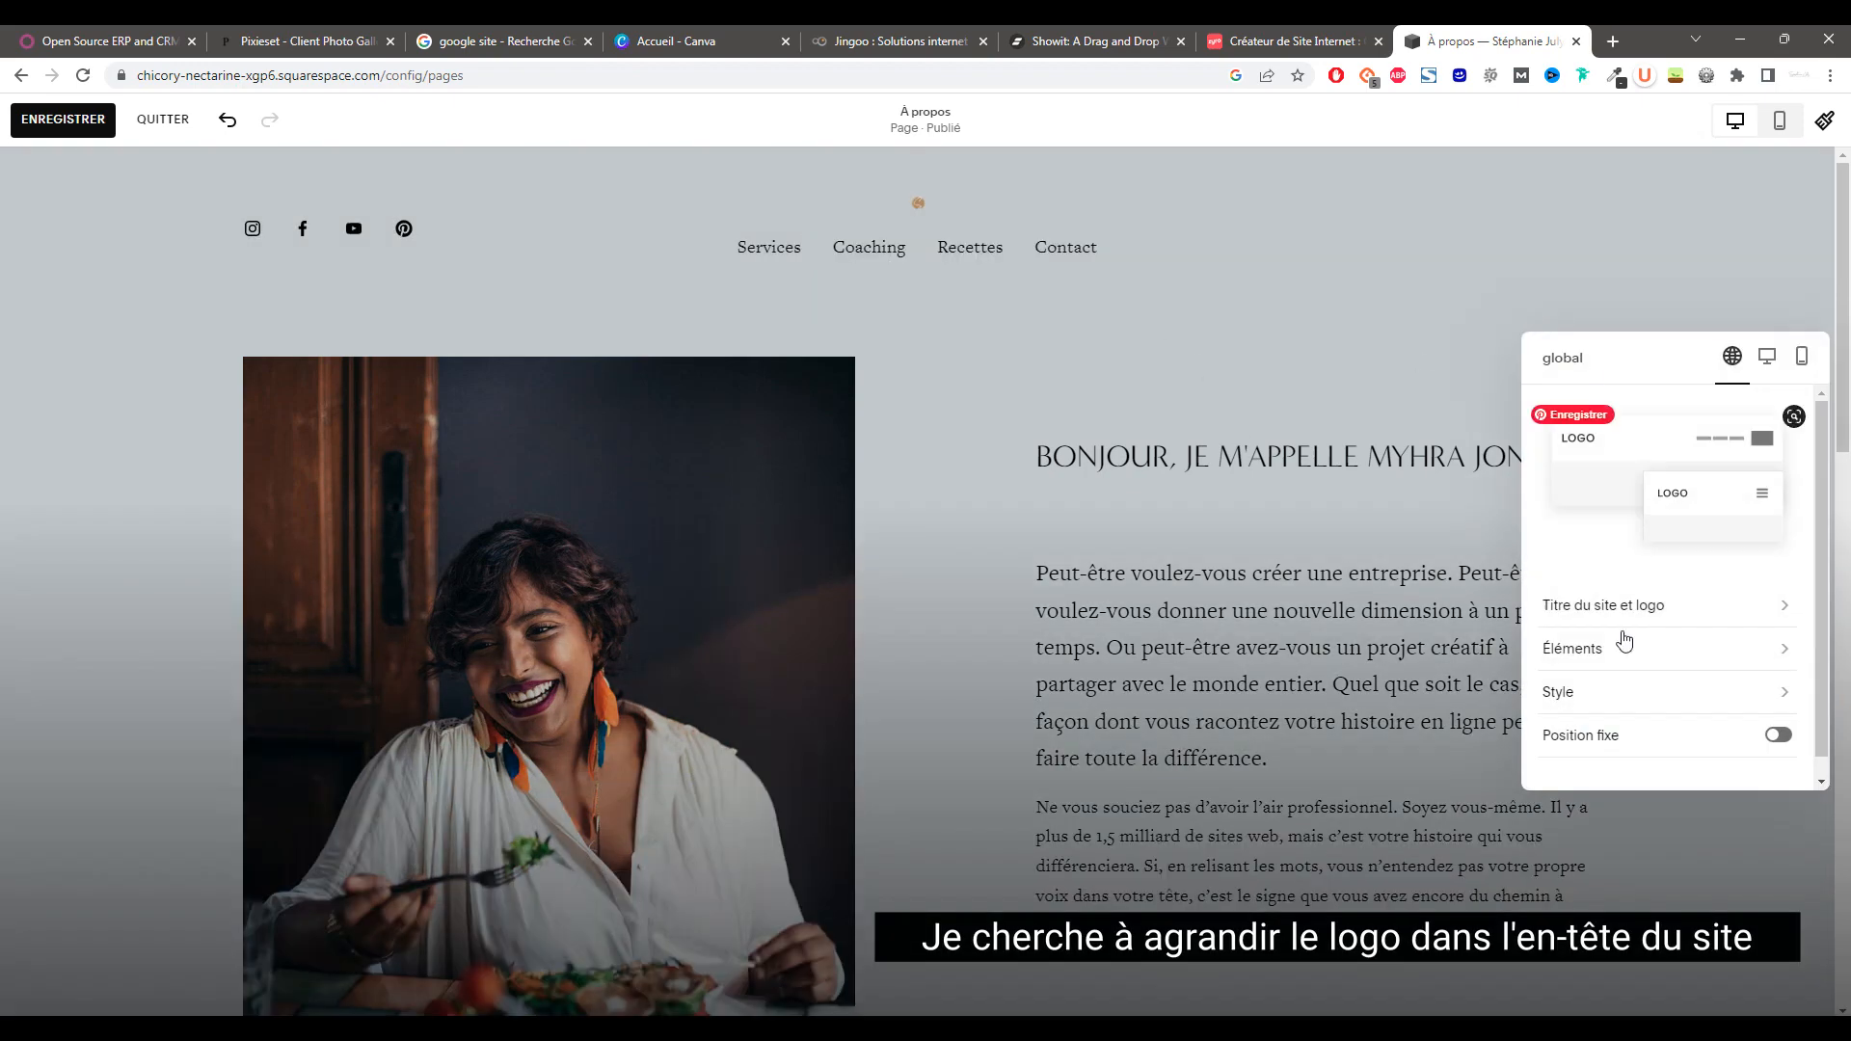
left_click(1626, 646)
left_click(1570, 357)
left_click(1620, 604)
left_click(1570, 358)
left_click(942, 511)
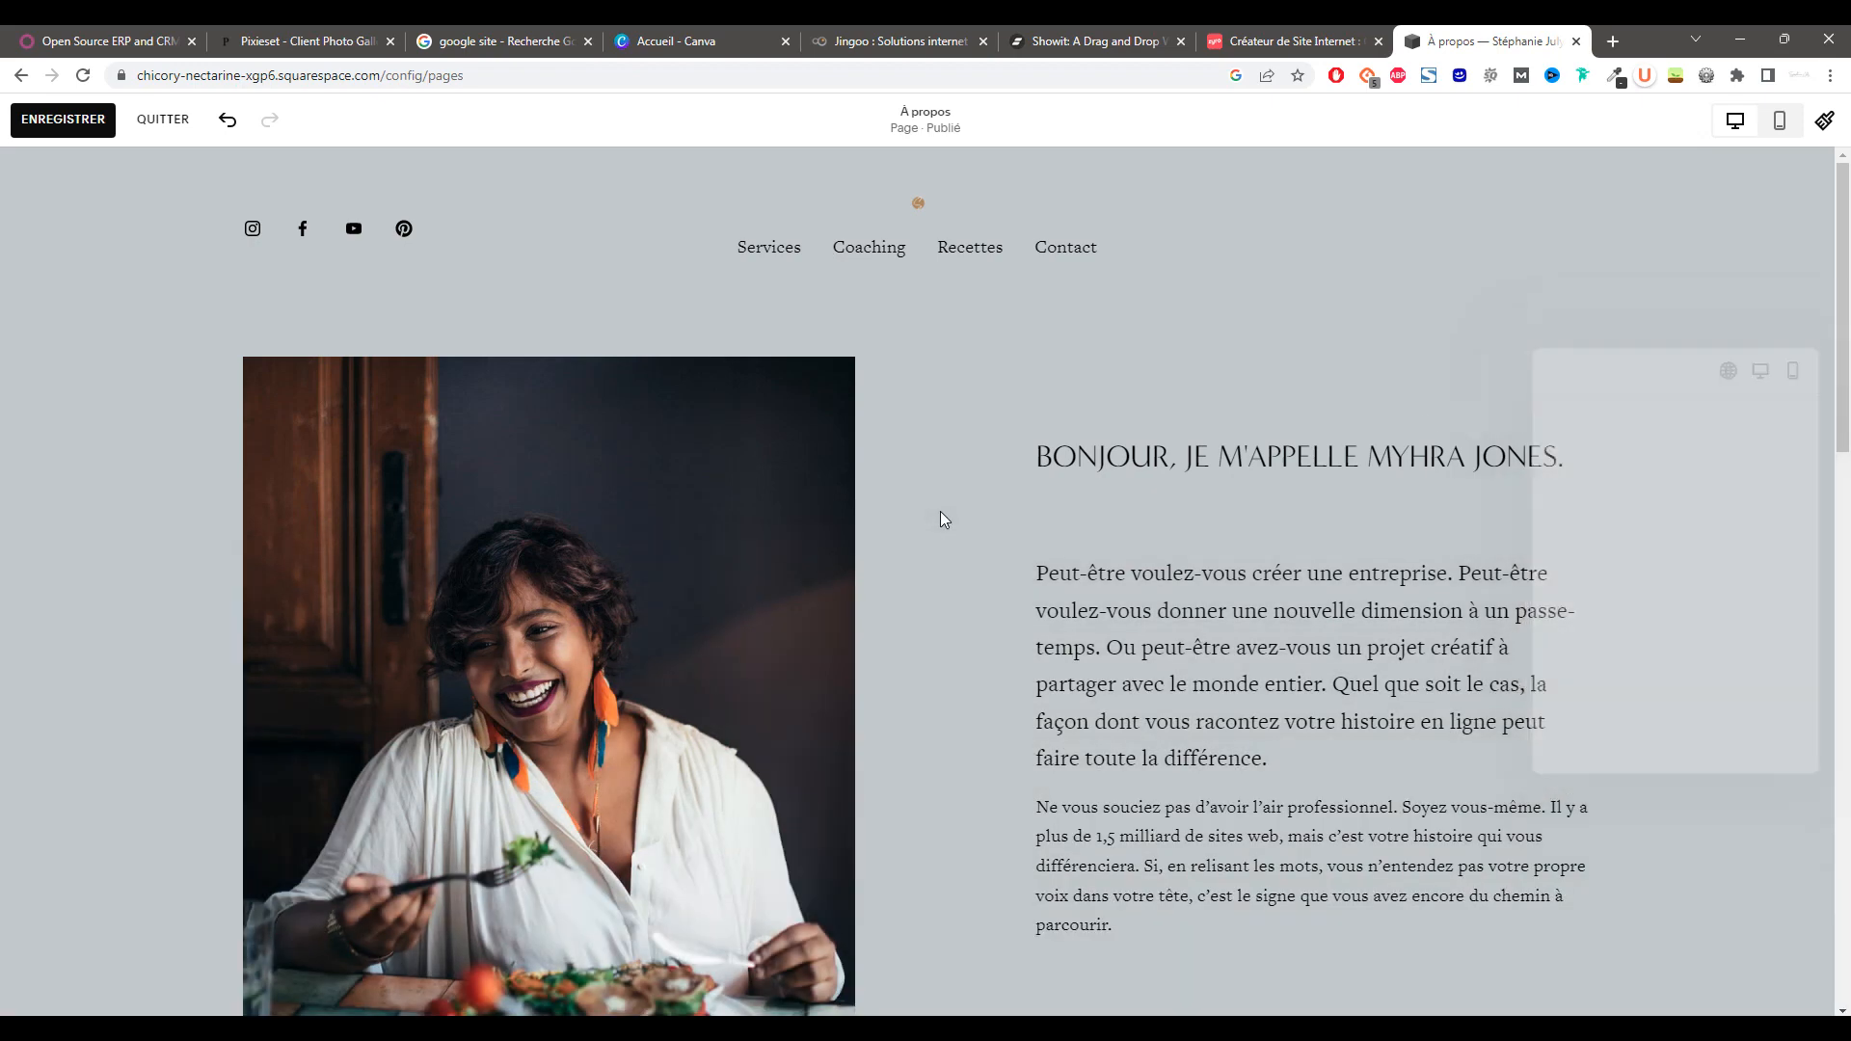
- Examine the welcome heading's text style options and the introduction text and button blocks below it
left_click(1169, 466)
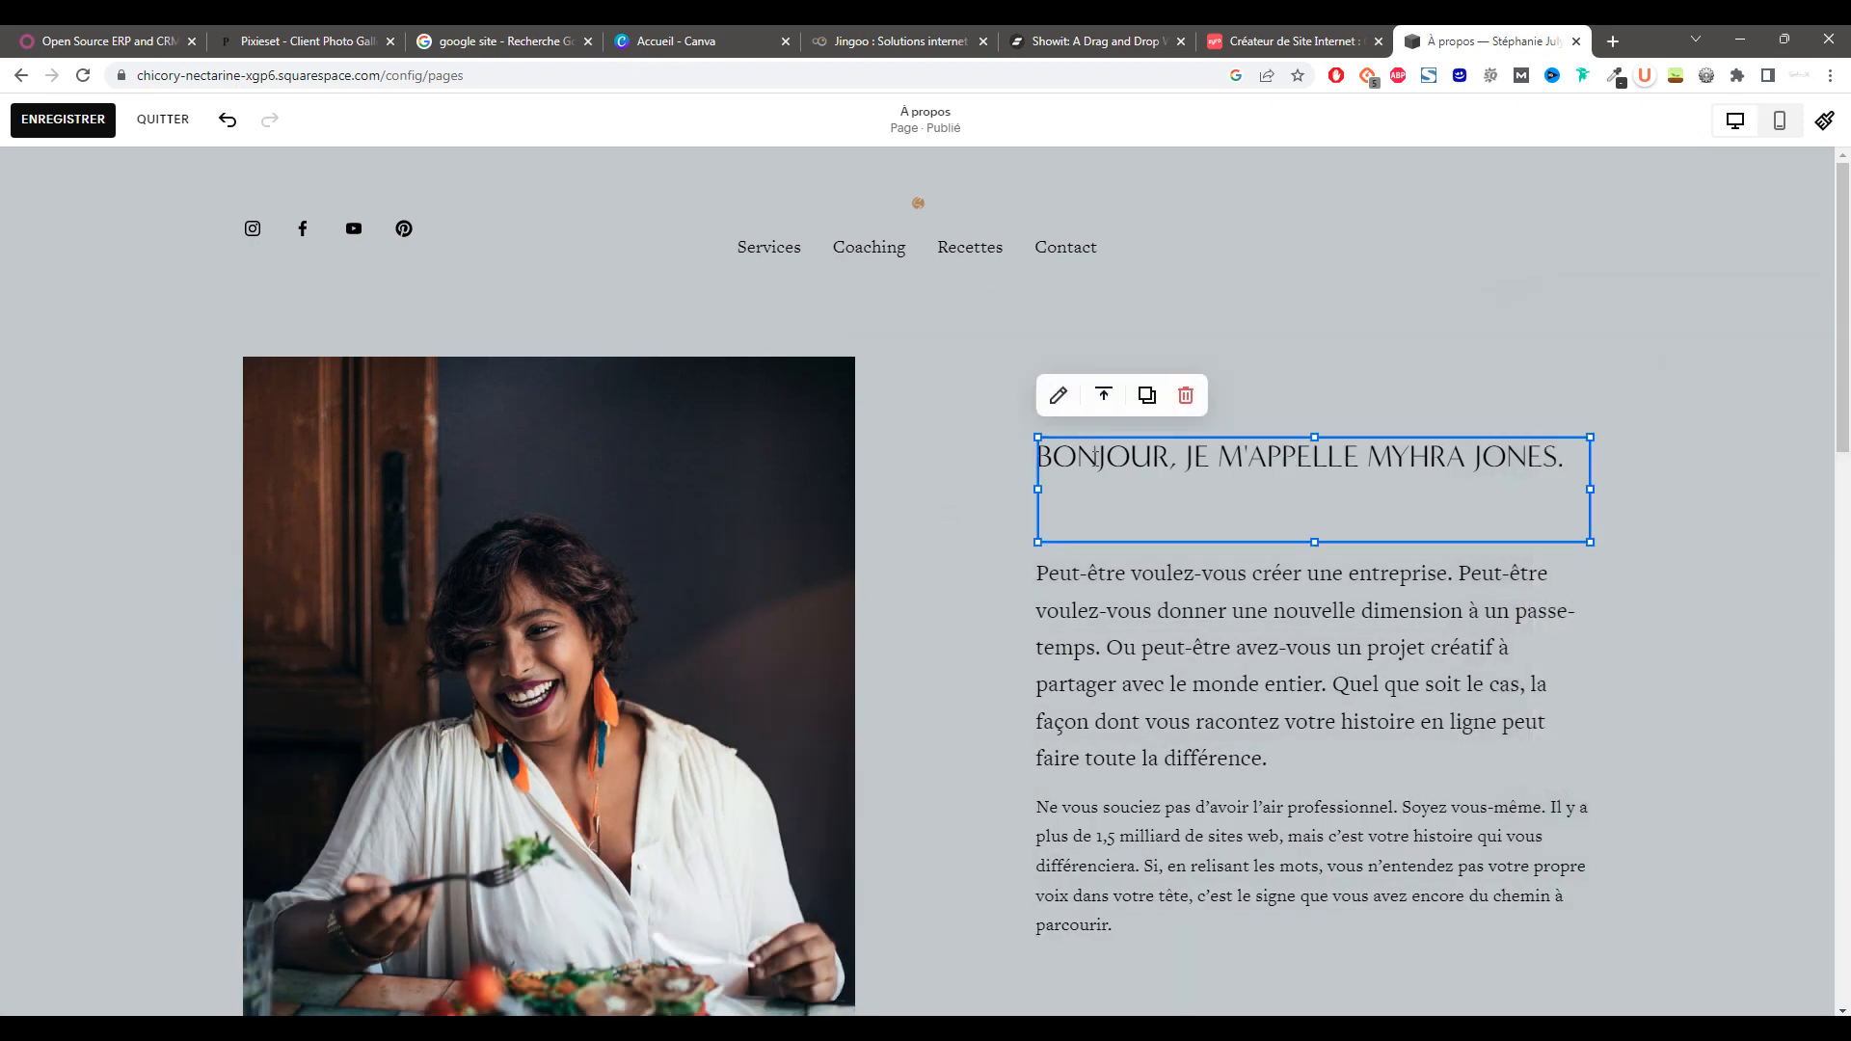
triple_click(1095, 455)
left_click(942, 607)
triple_click(1150, 463)
left_click(1052, 386)
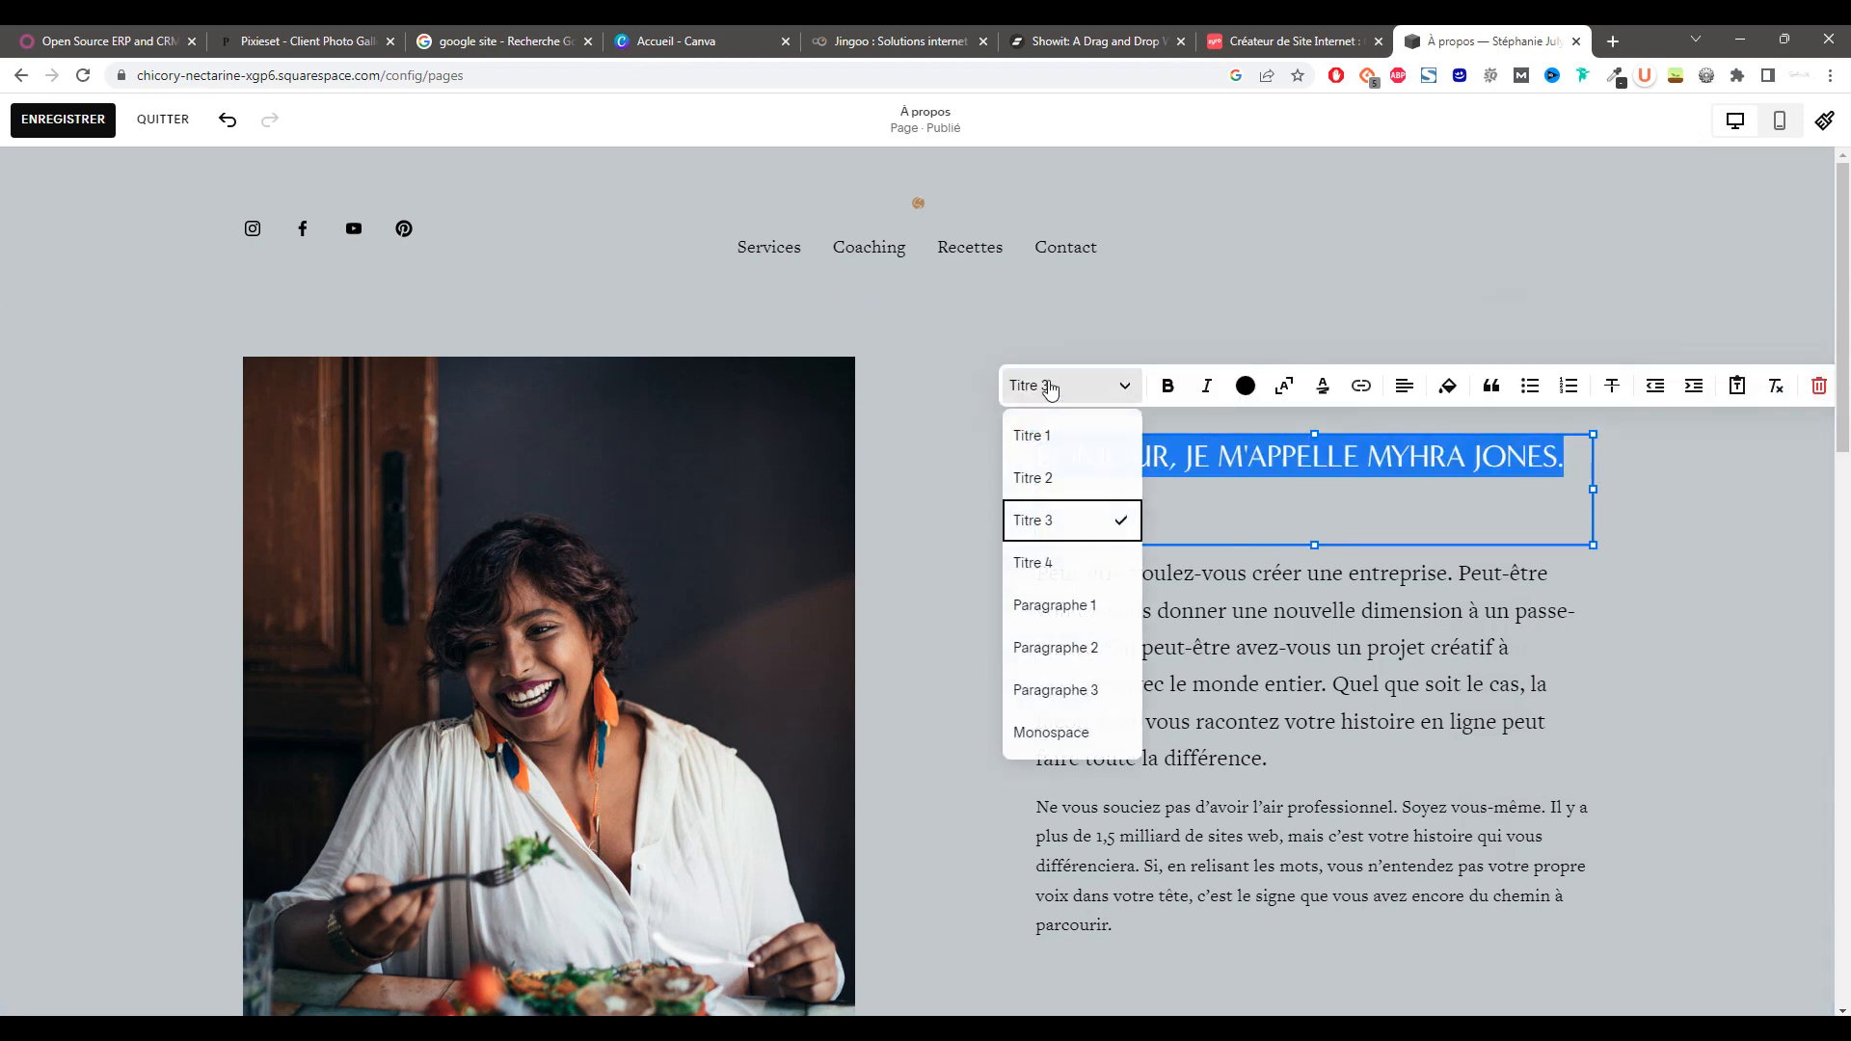
left_click(946, 466)
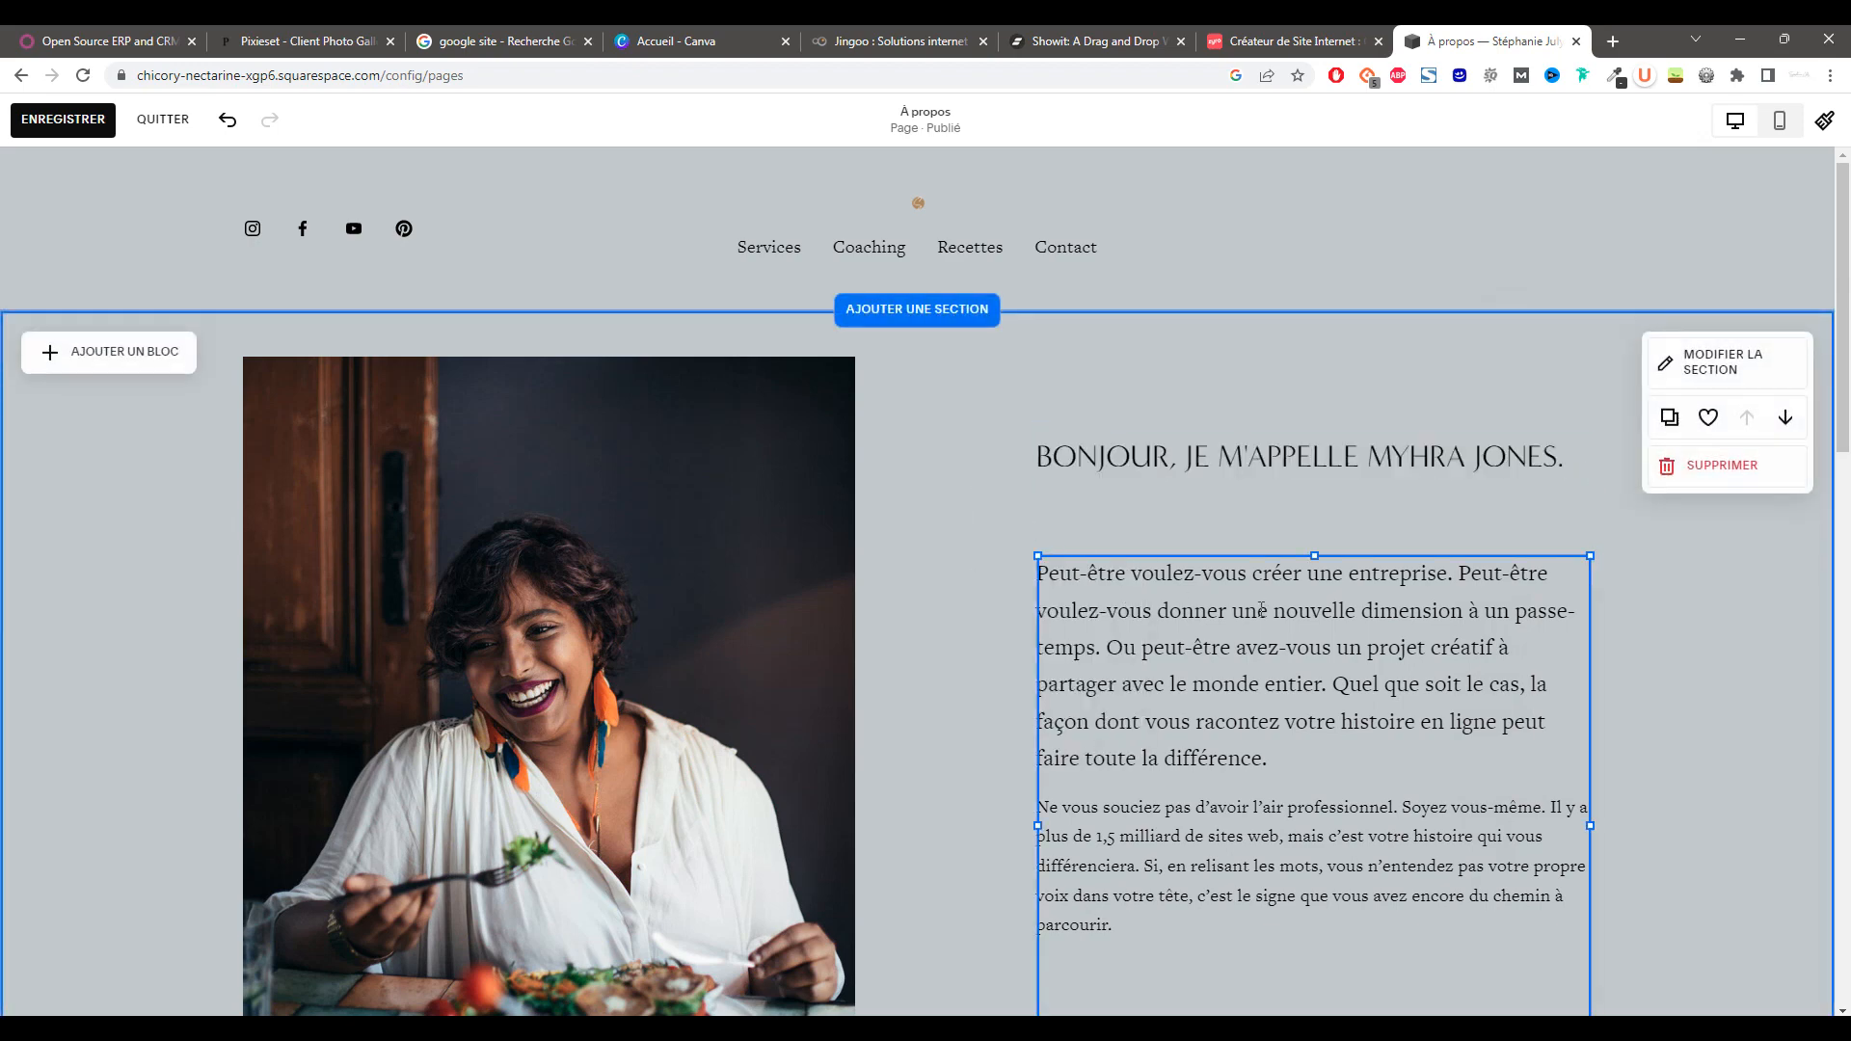
double_click(1254, 610)
scroll(1060, 631, "down", 4)
left_click(1139, 466)
left_click(1103, 772)
- Replace the À propos portrait image with the uploaded file Sans titre (2).png and set its link to Aucun
left_click(702, 568)
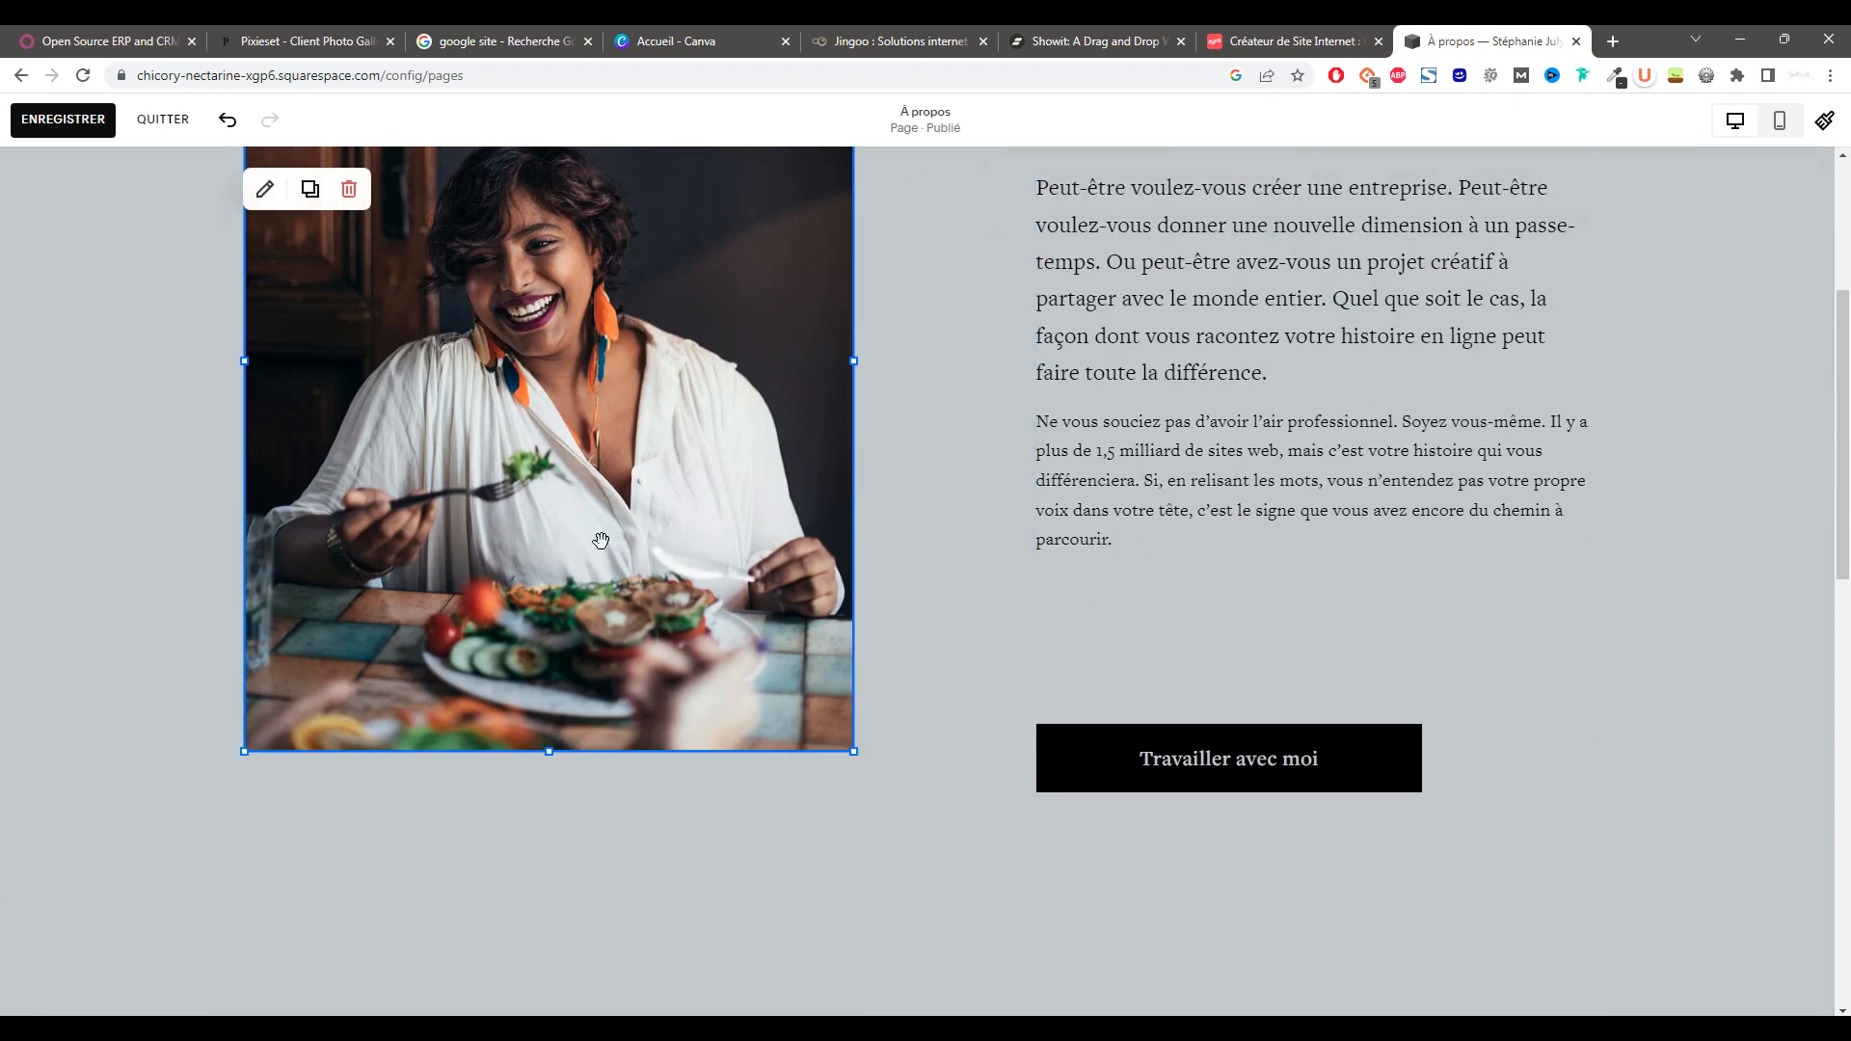
left_click(264, 189)
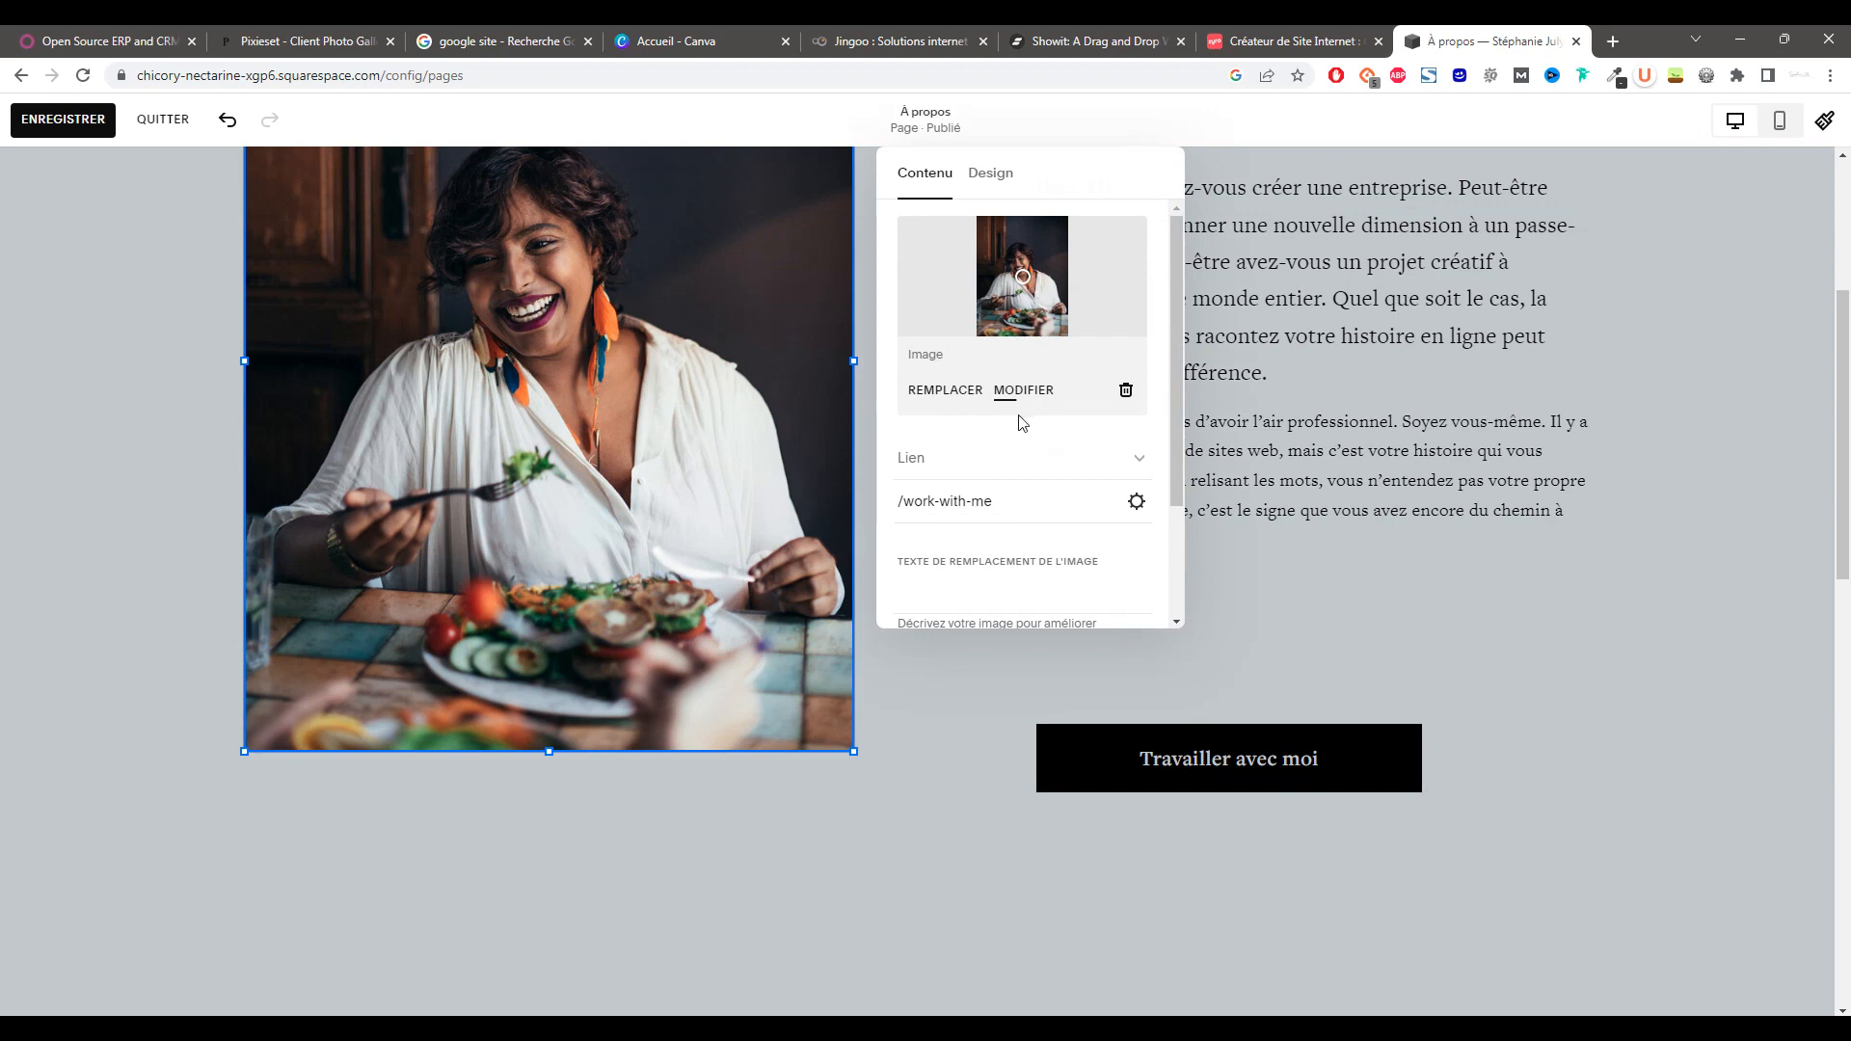
left_click(934, 387)
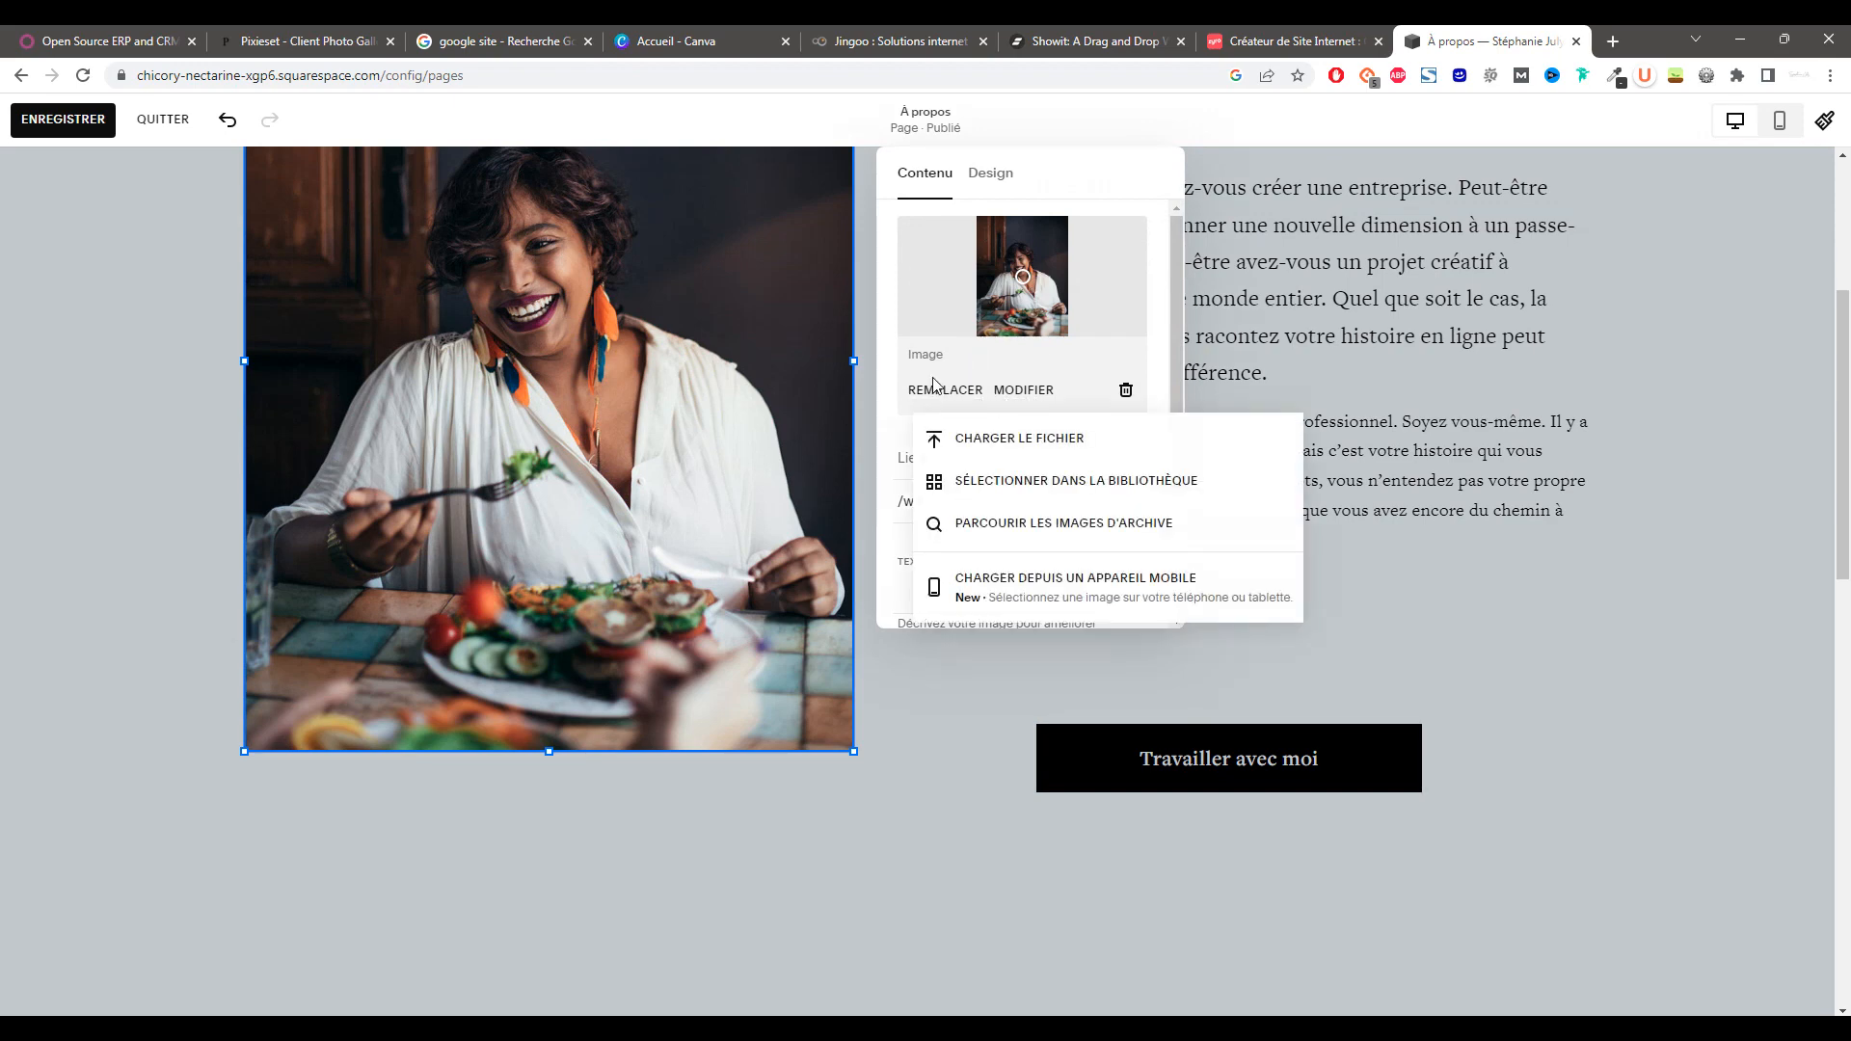
left_click(1098, 434)
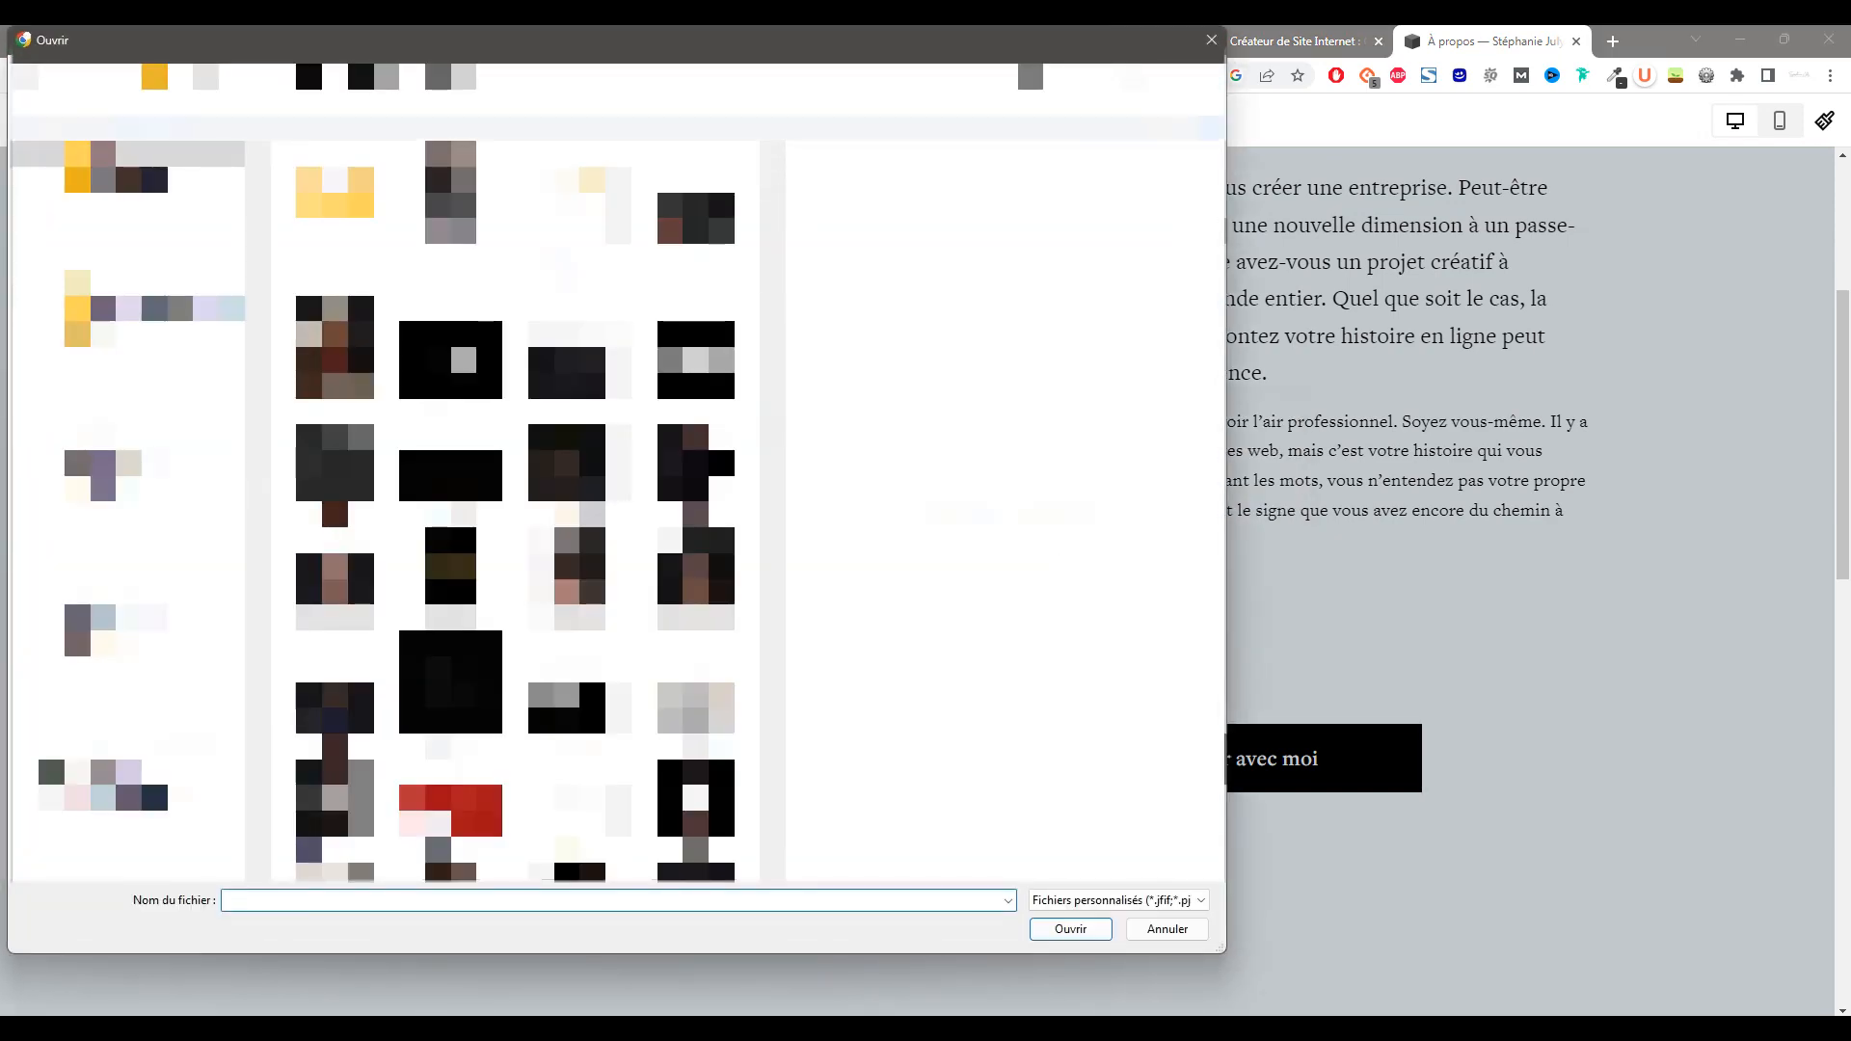
left_click_drag(772, 193, 774, 781)
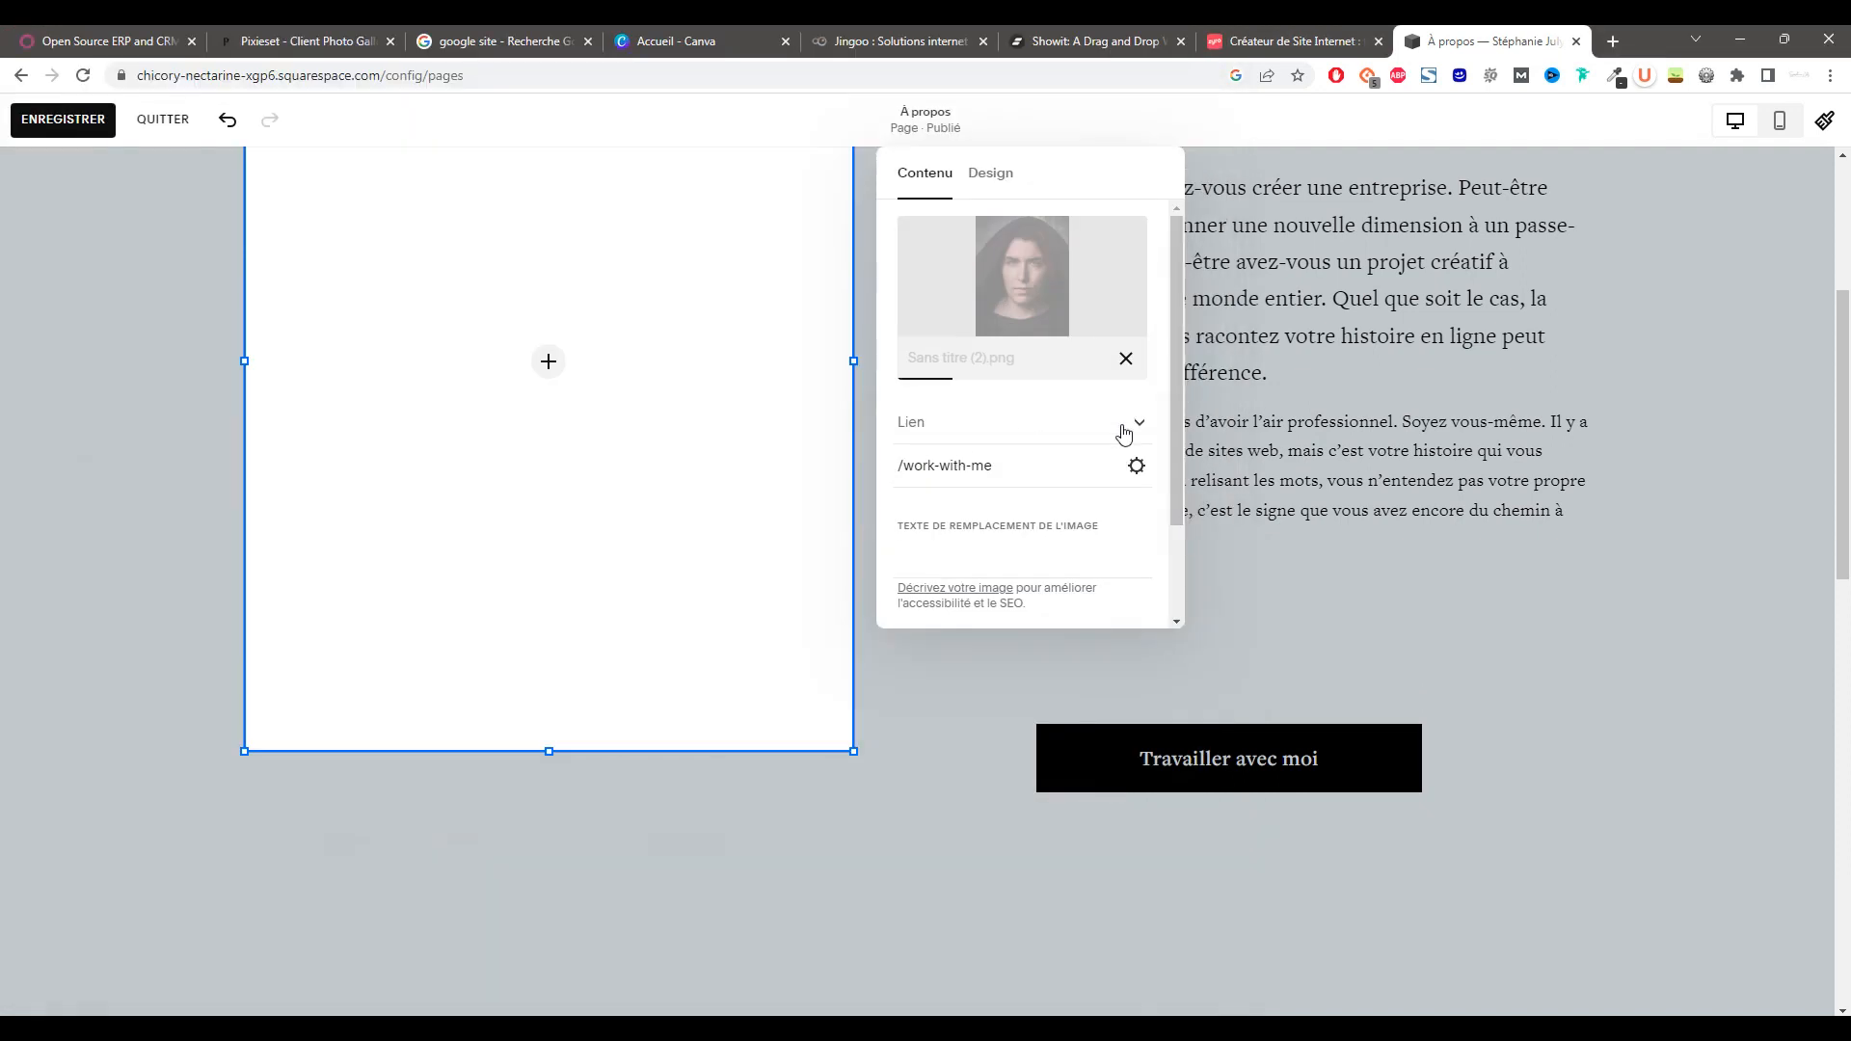
left_click(1128, 426)
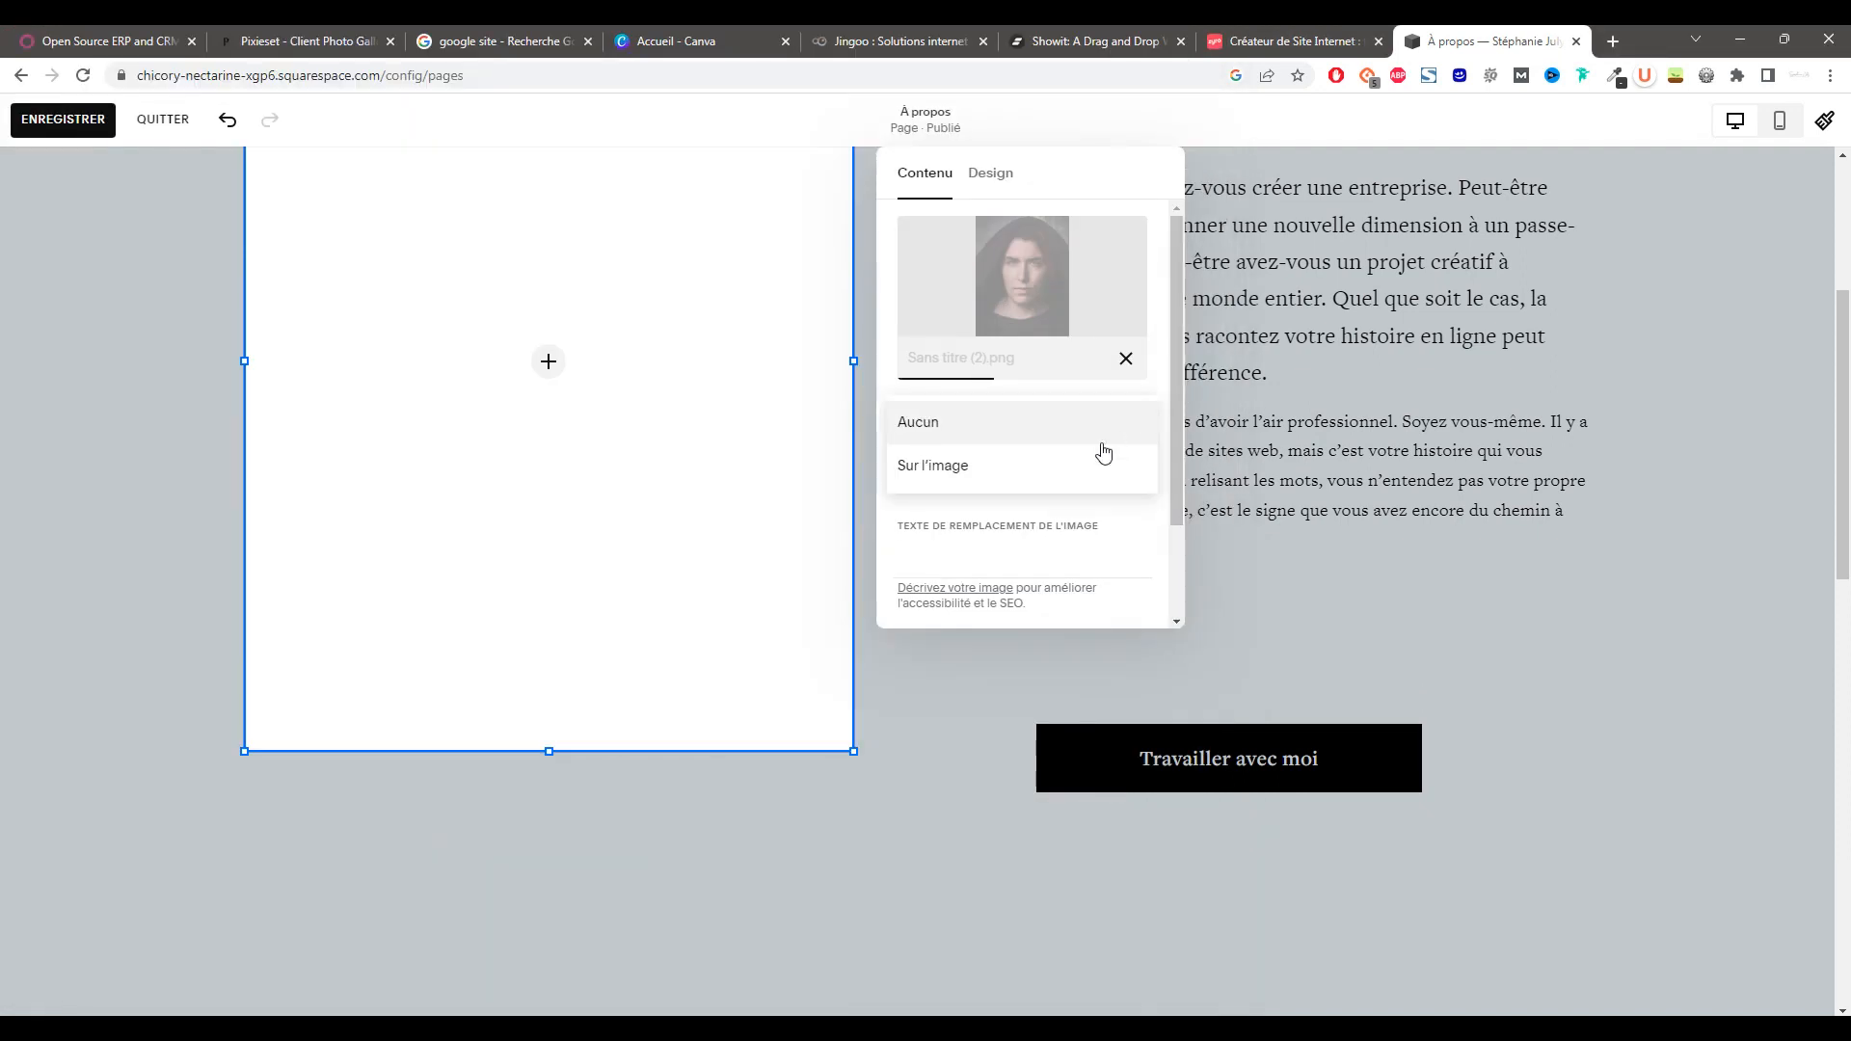
left_click(1061, 430)
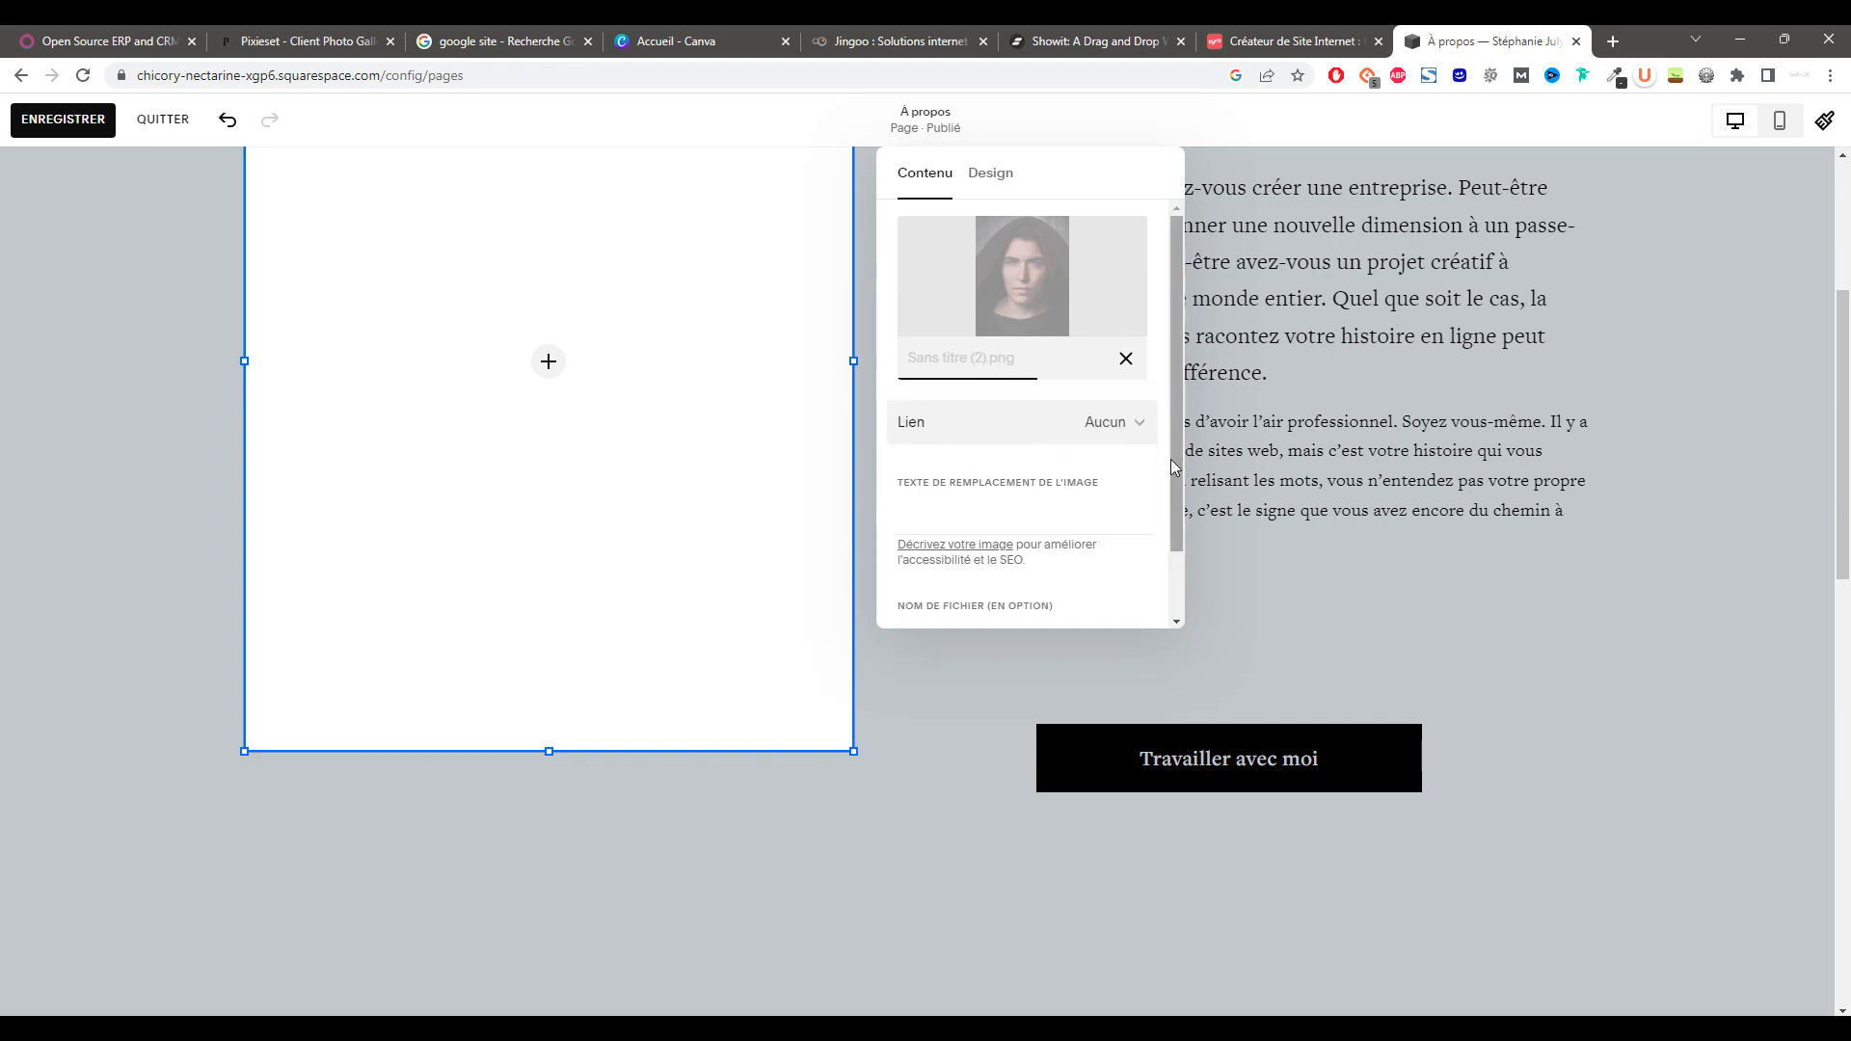
- Set the portrait image's file name to "test changement nom image"
left_click_drag(1171, 459, 1178, 548)
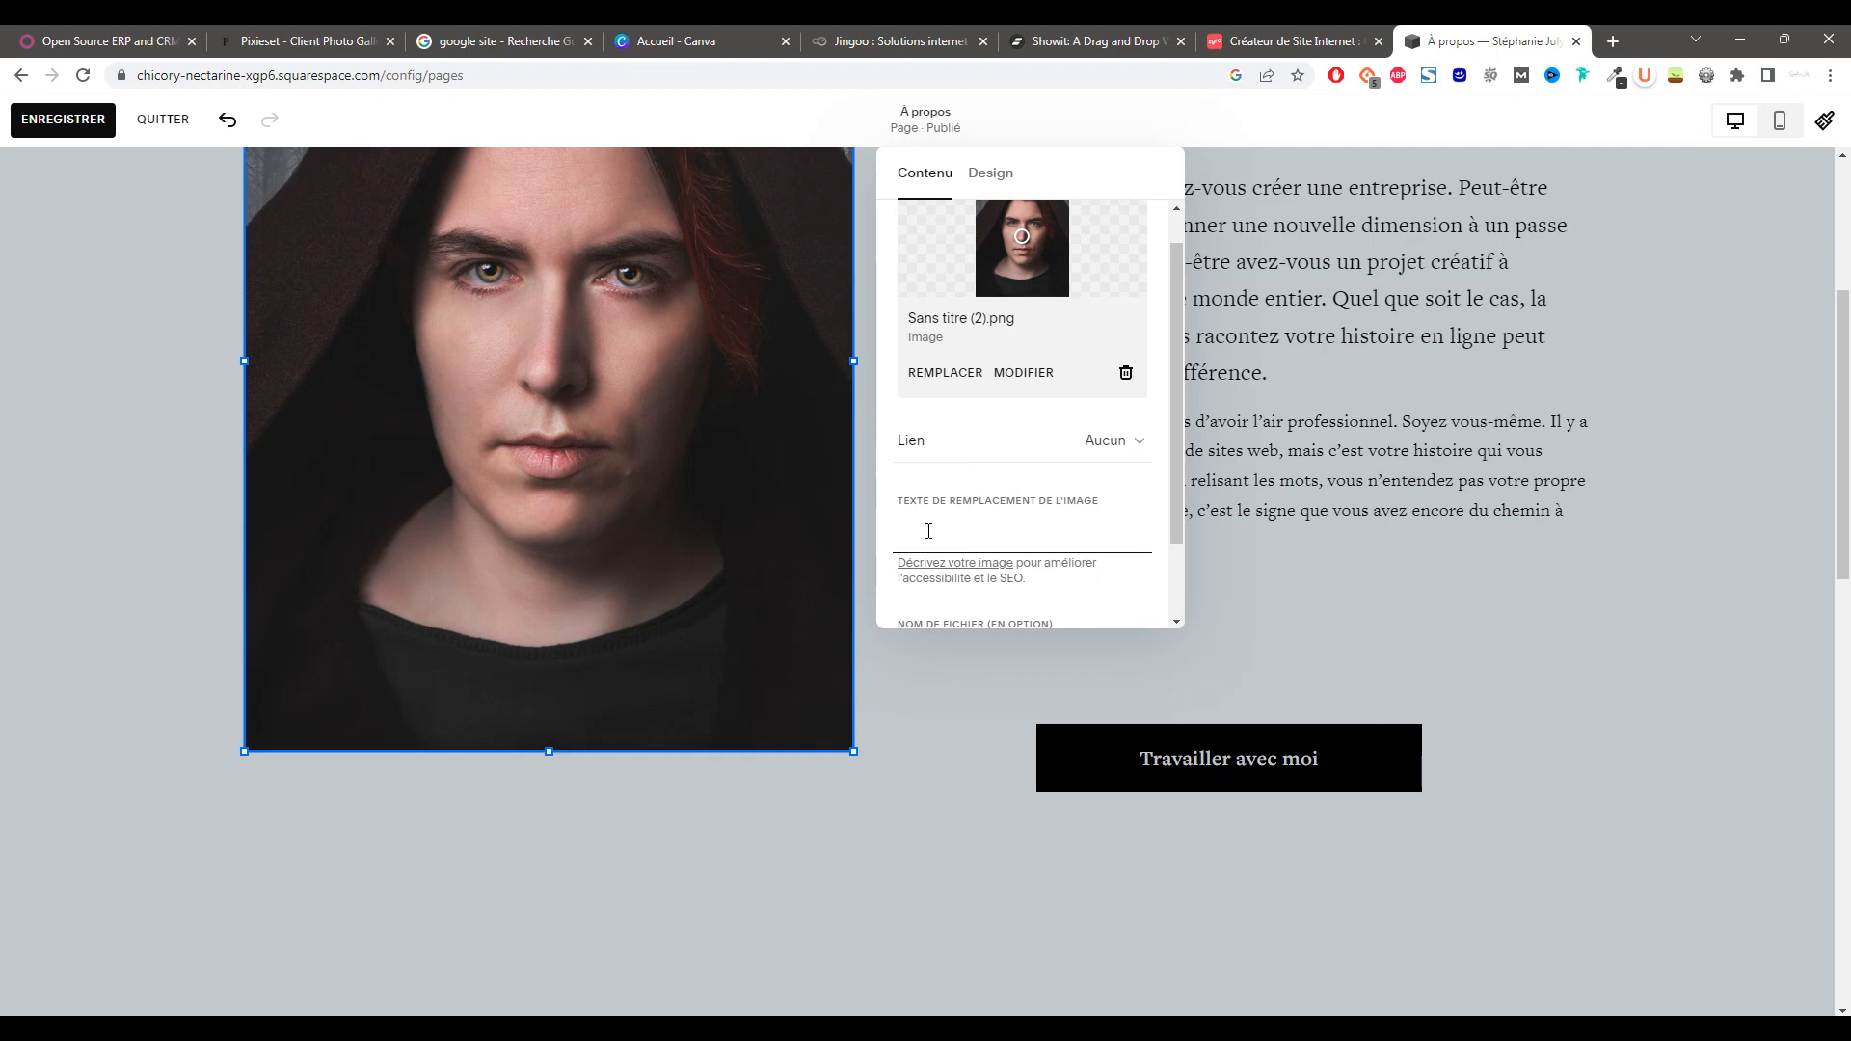
scroll(945, 560, "down", 1)
left_click_drag(967, 563, 929, 501)
type("test changement nom image")
- Check the portrait image's design settings, including the individual rounded-corner option
left_click(989, 173)
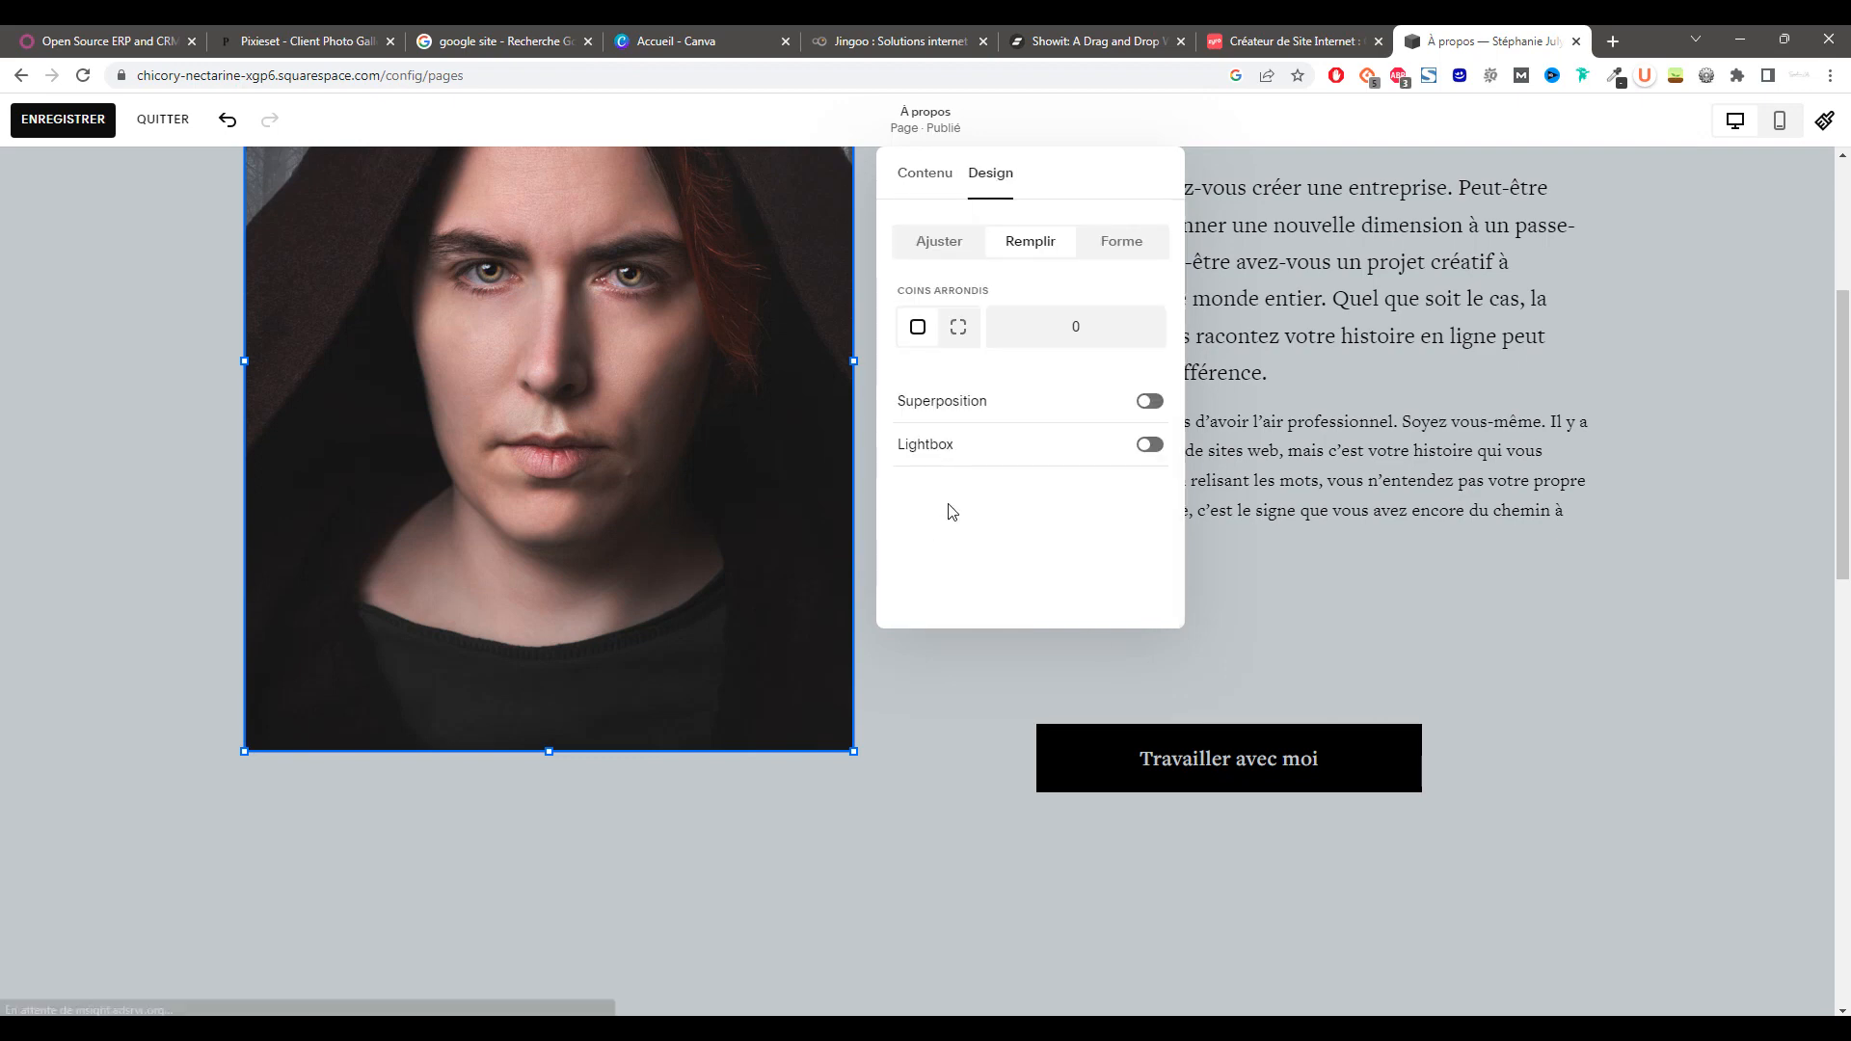
scroll(866, 589, "up", 2)
left_click(960, 328)
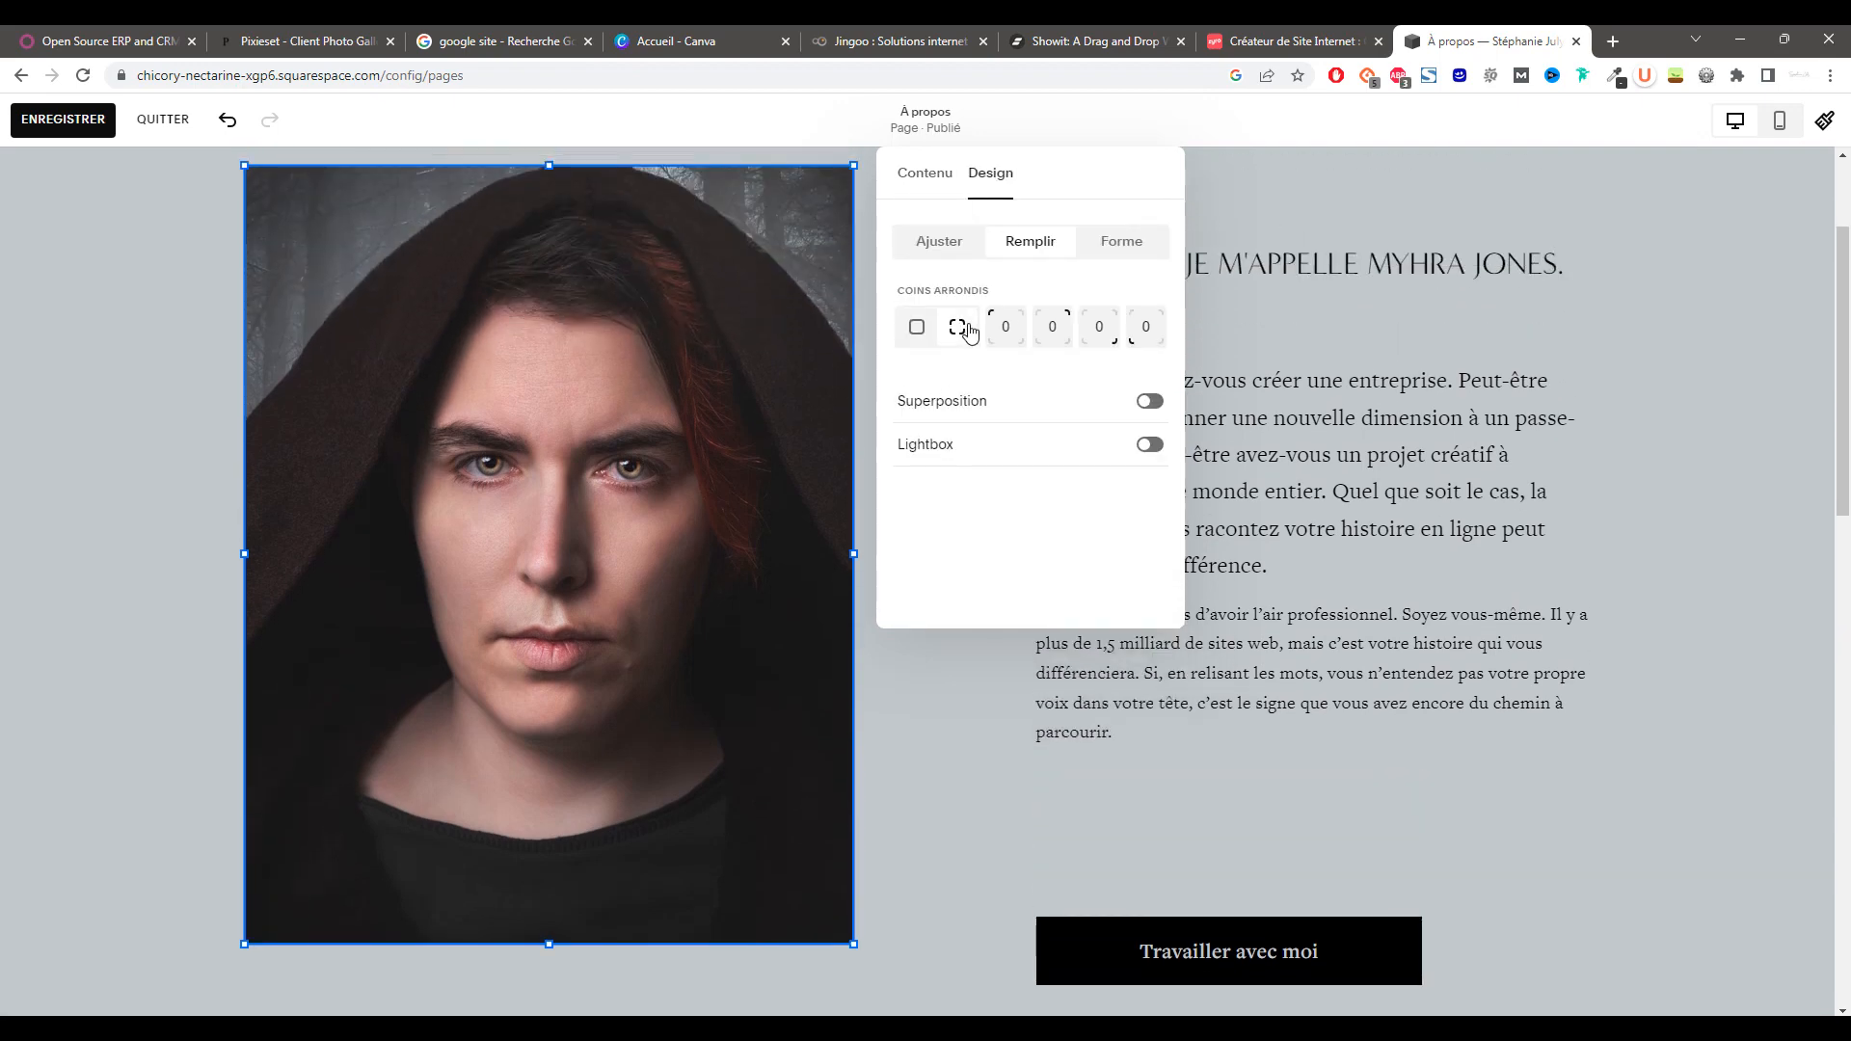
left_click(906, 182)
left_click(997, 191)
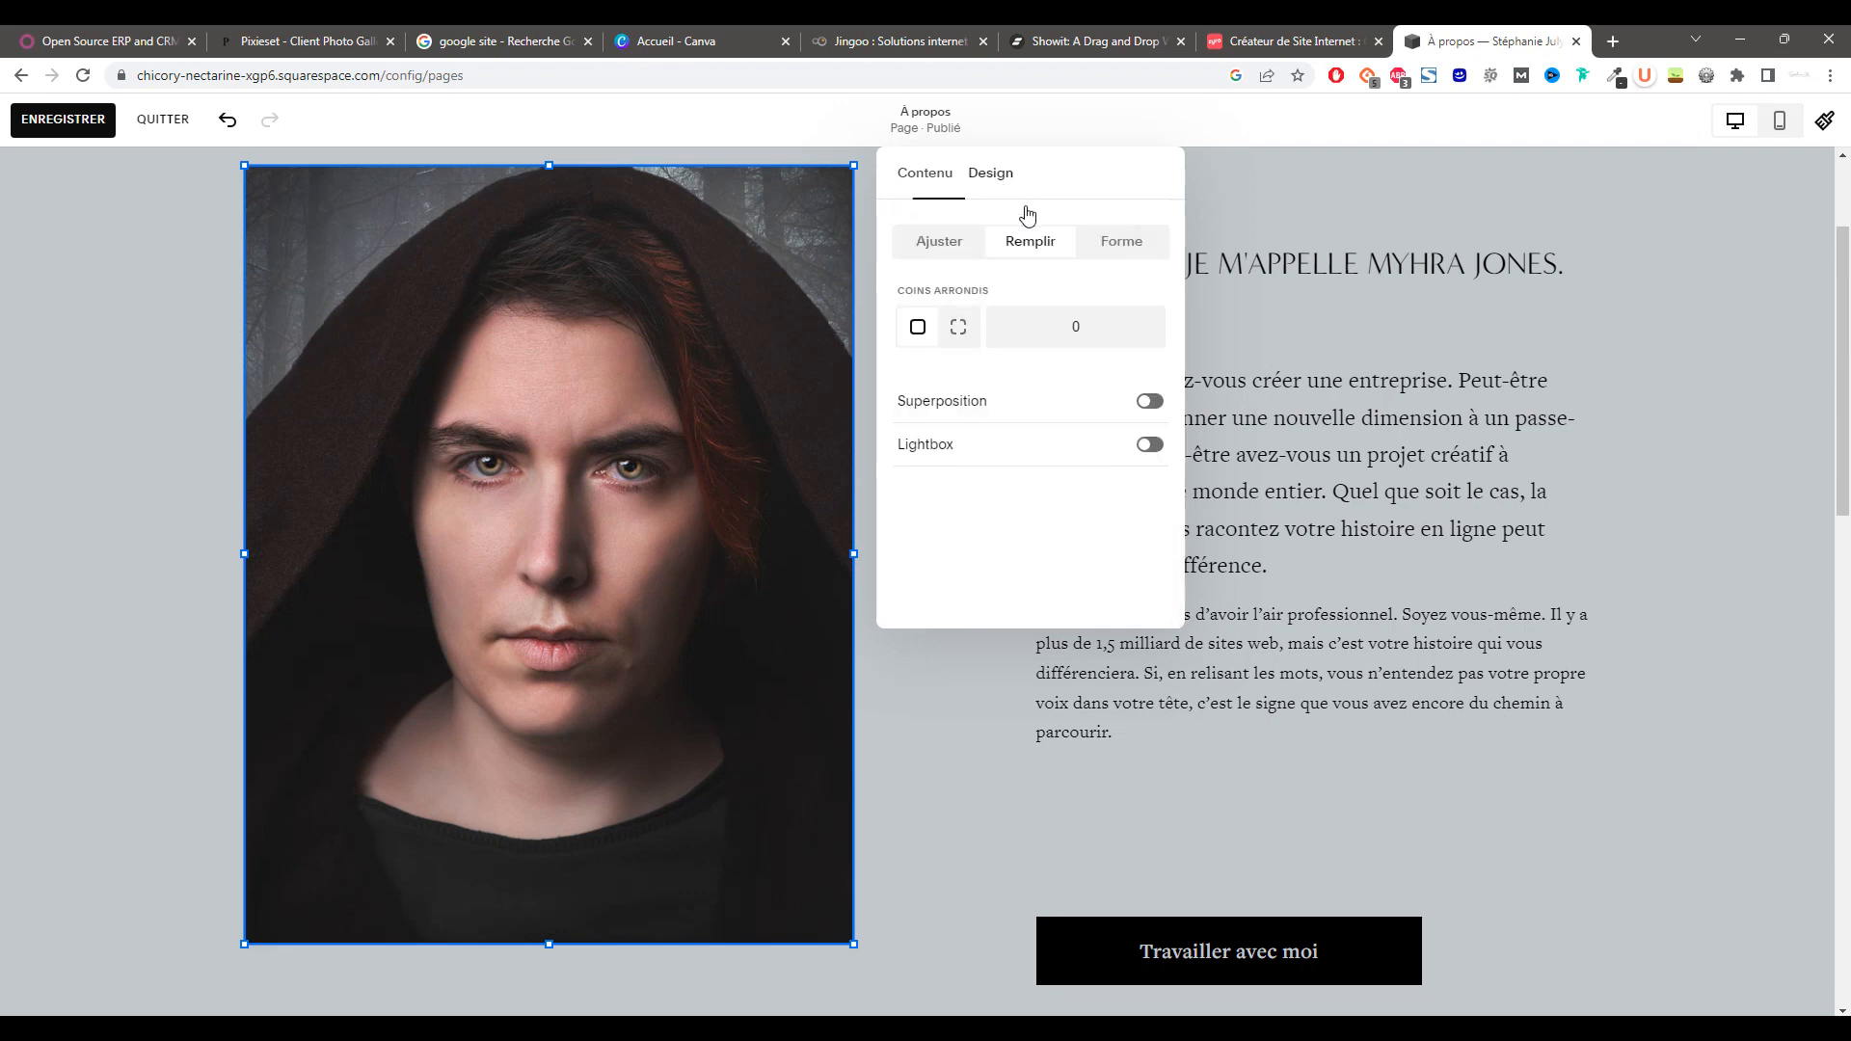
- Try several image shapes on the portrait from the 1:1, 2:3 and 3:2 sets, including the slanted 2:3 parallelogram
left_click(1118, 251)
left_click(942, 281)
scroll(1022, 399, "down", 2)
left_click(1027, 480)
scroll(1027, 480, "up", 2)
left_click(1021, 295)
left_click(1021, 226)
left_click(927, 385)
scroll(1003, 453, "down", 1)
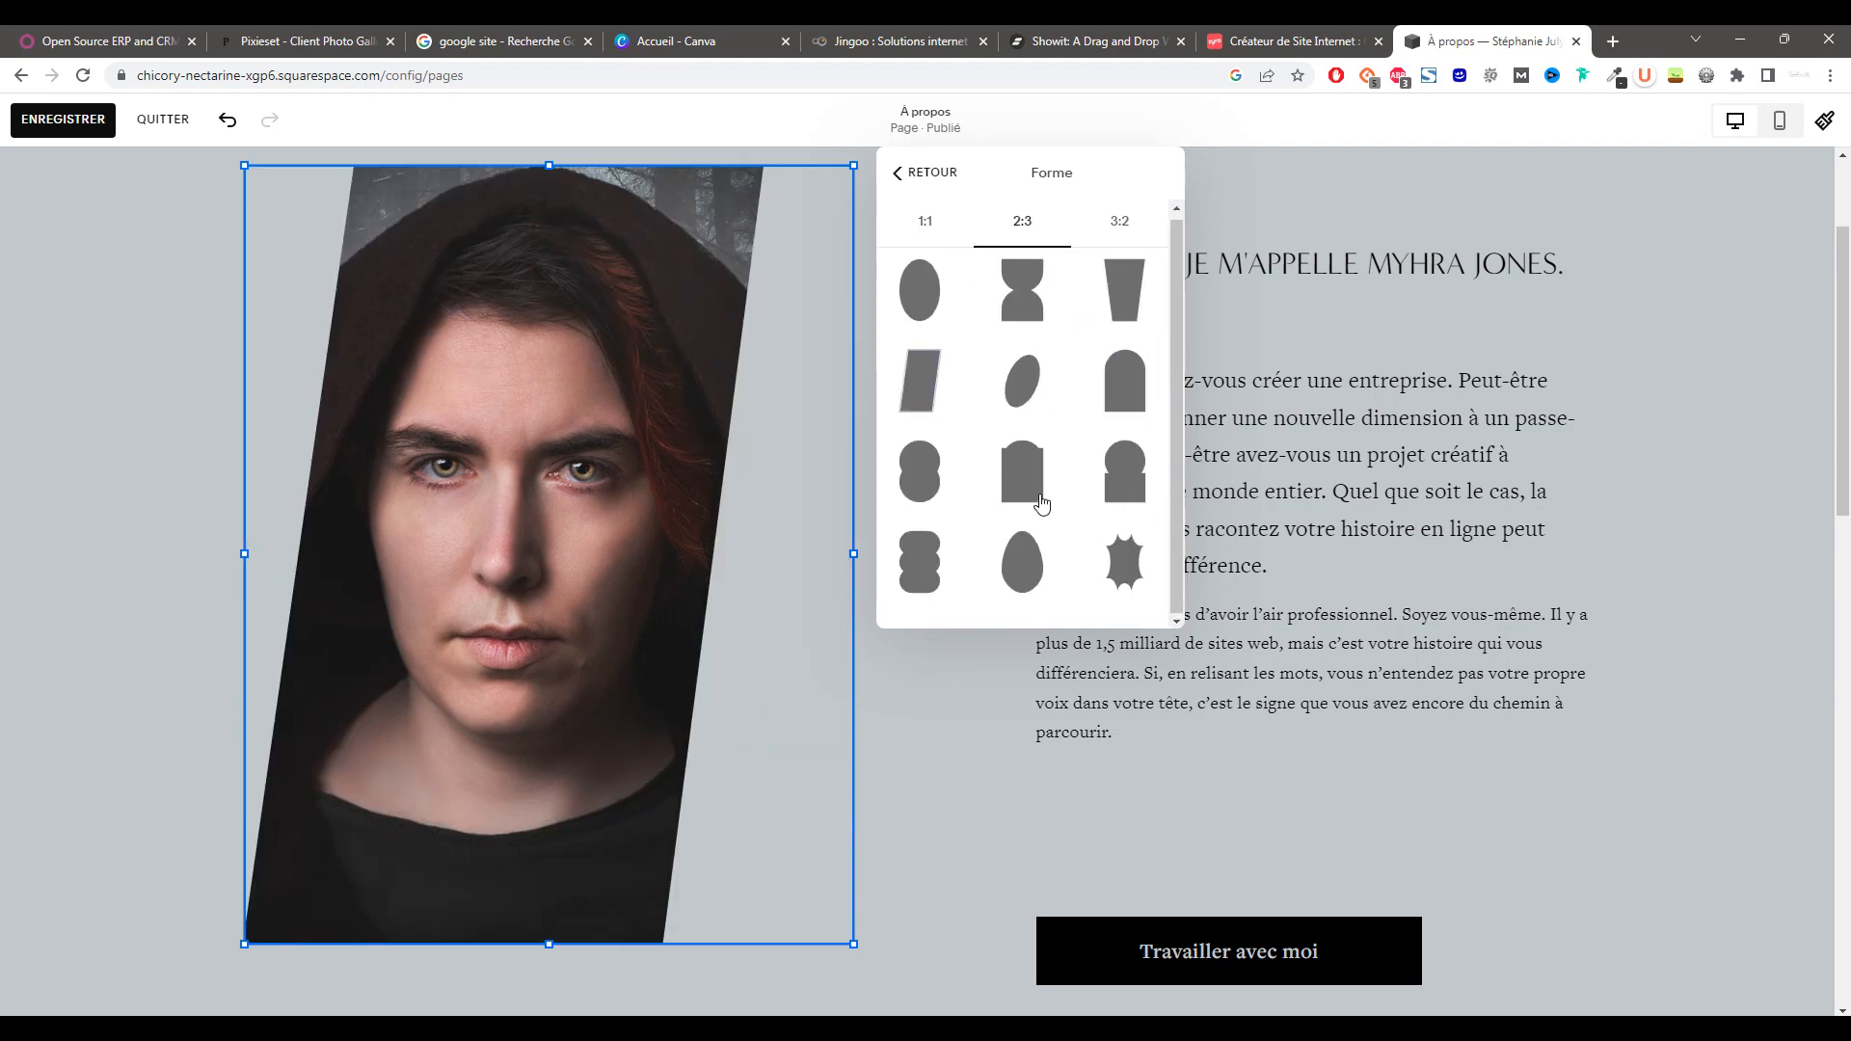
left_click(1121, 226)
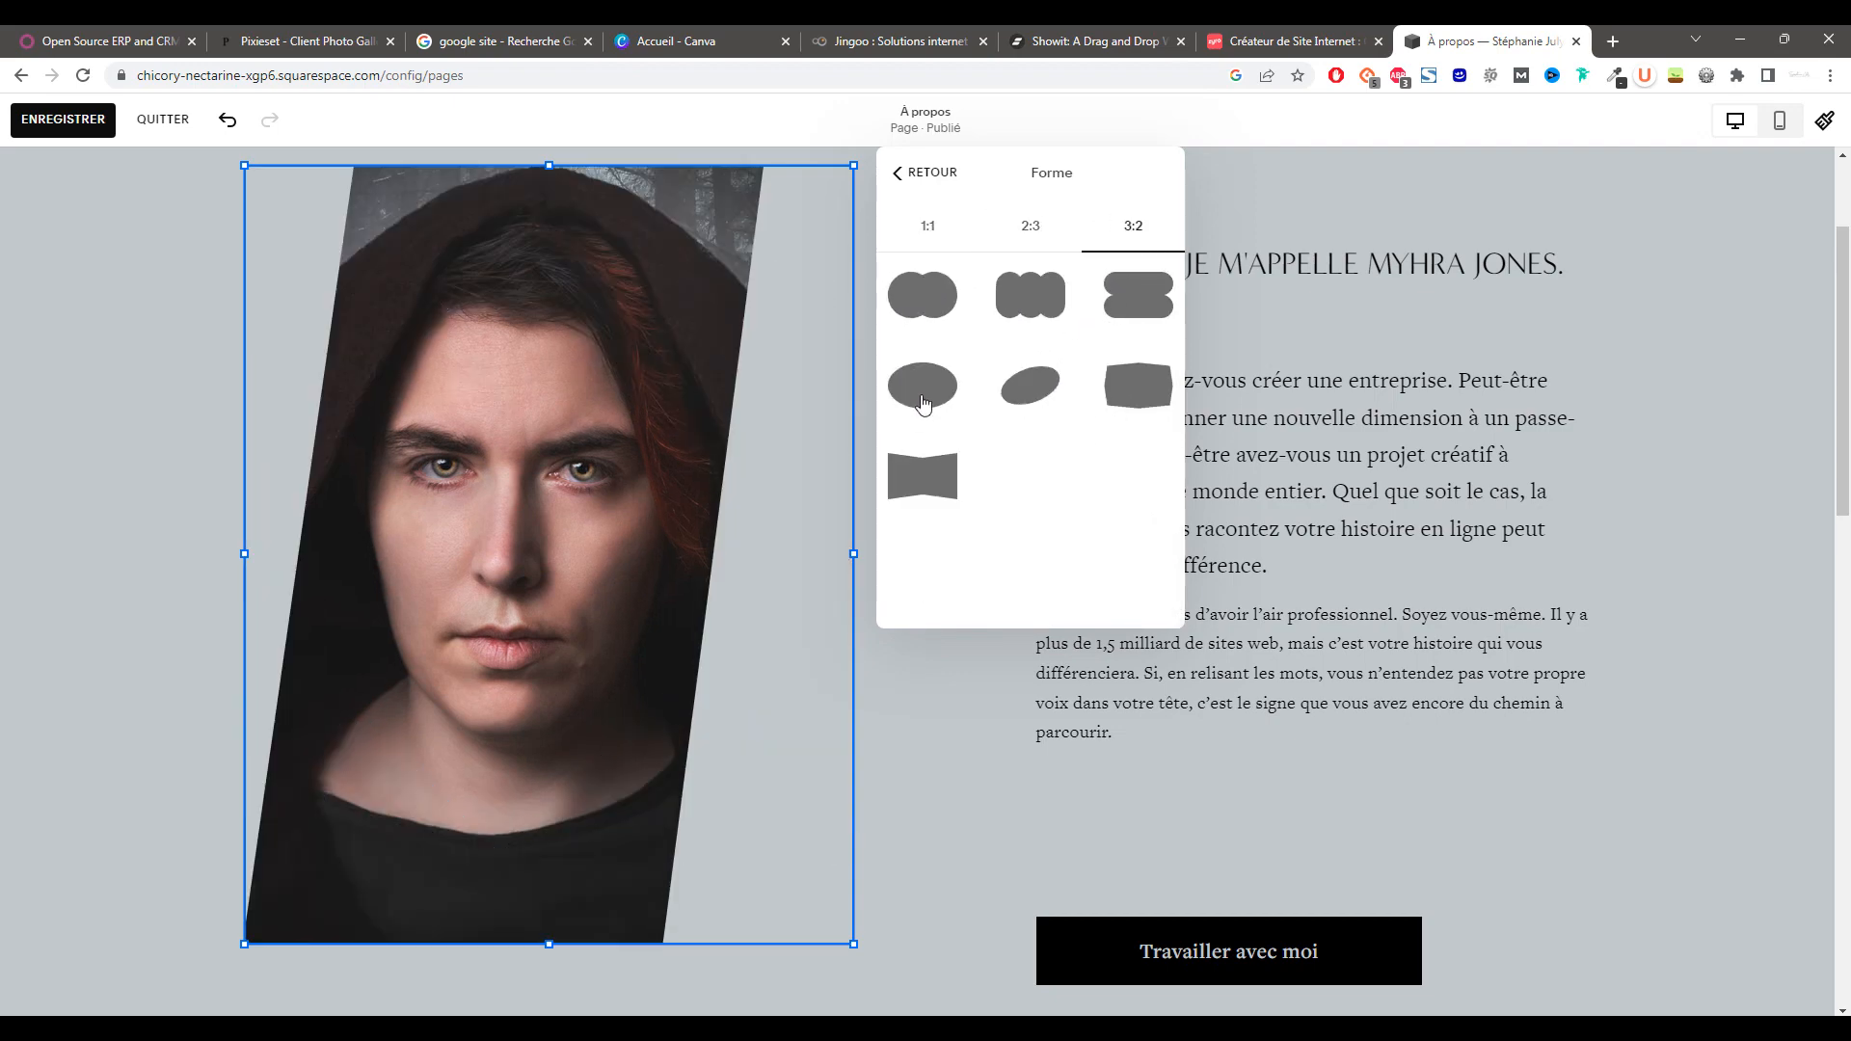
left_click(924, 404)
left_click(923, 475)
left_click(1110, 297)
- Set the portrait image's display mode to Ajuster and save the page's changes
left_click(924, 173)
left_click(946, 248)
left_click(1653, 643)
scroll(1653, 642, "down", 6)
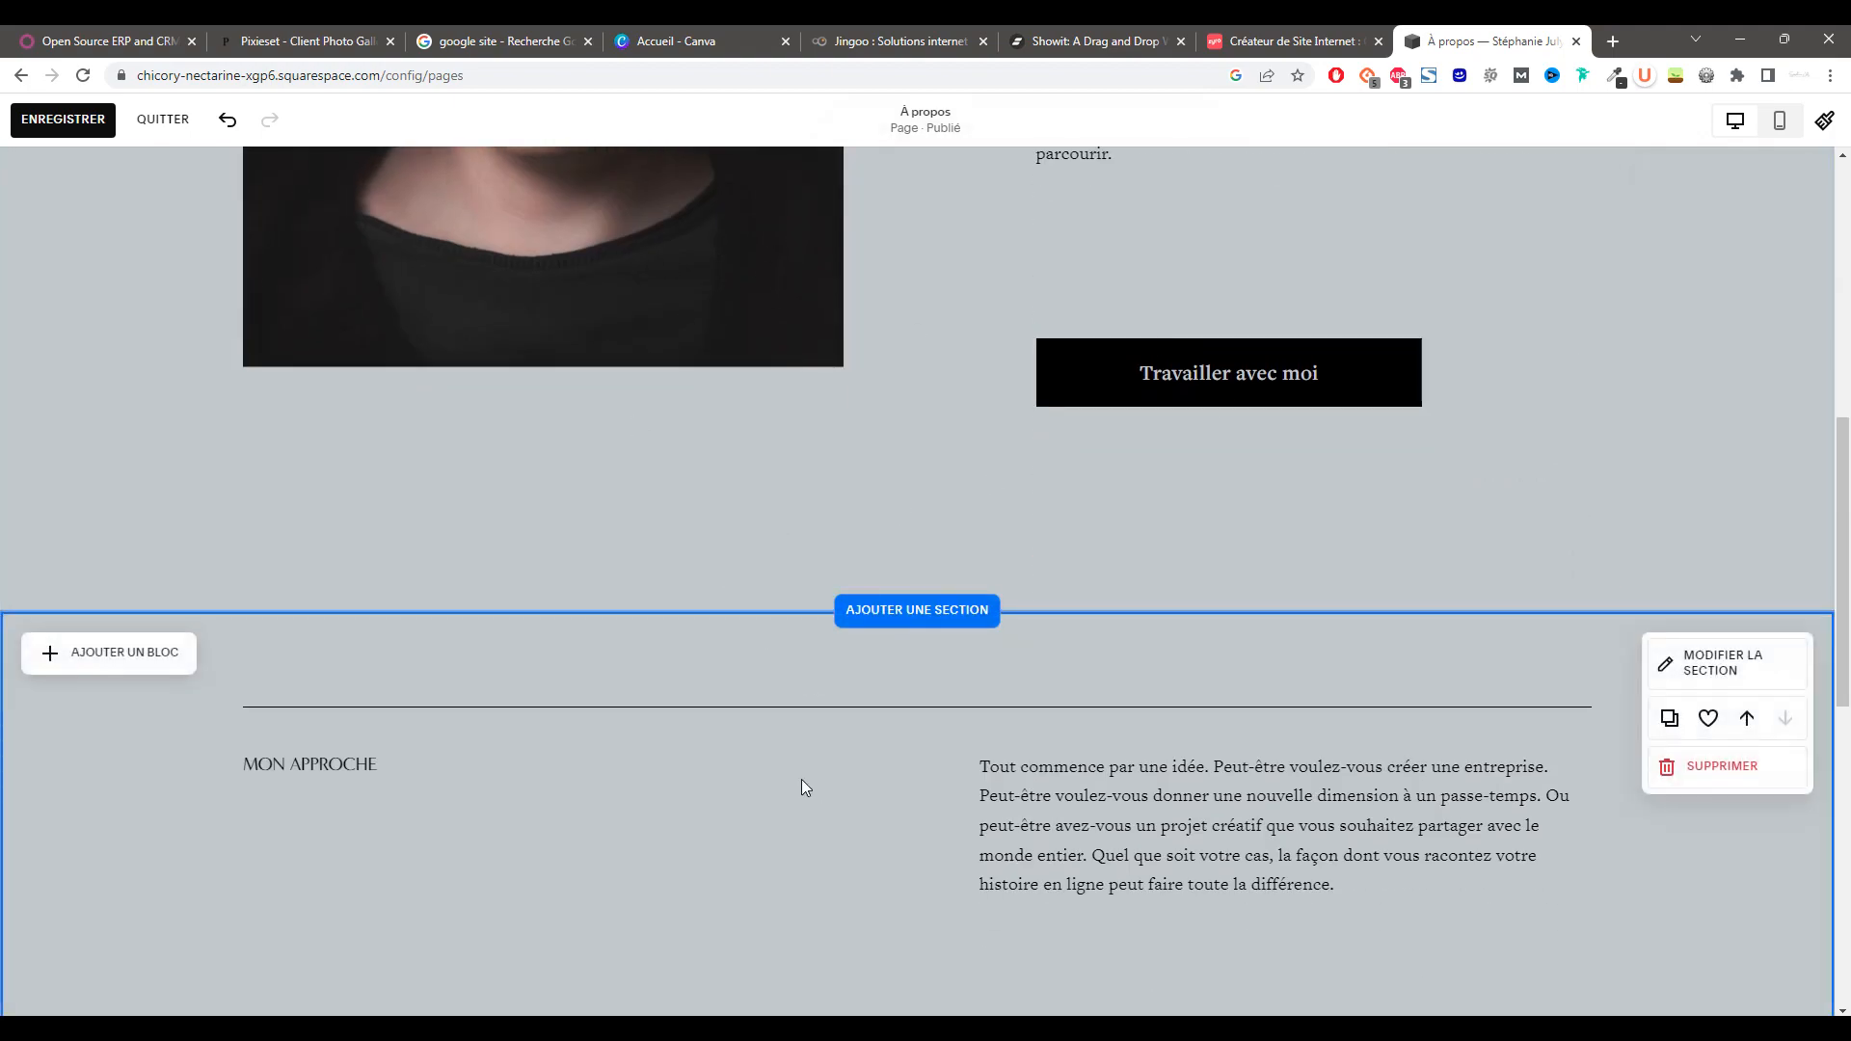
scroll(810, 768, "down", 9)
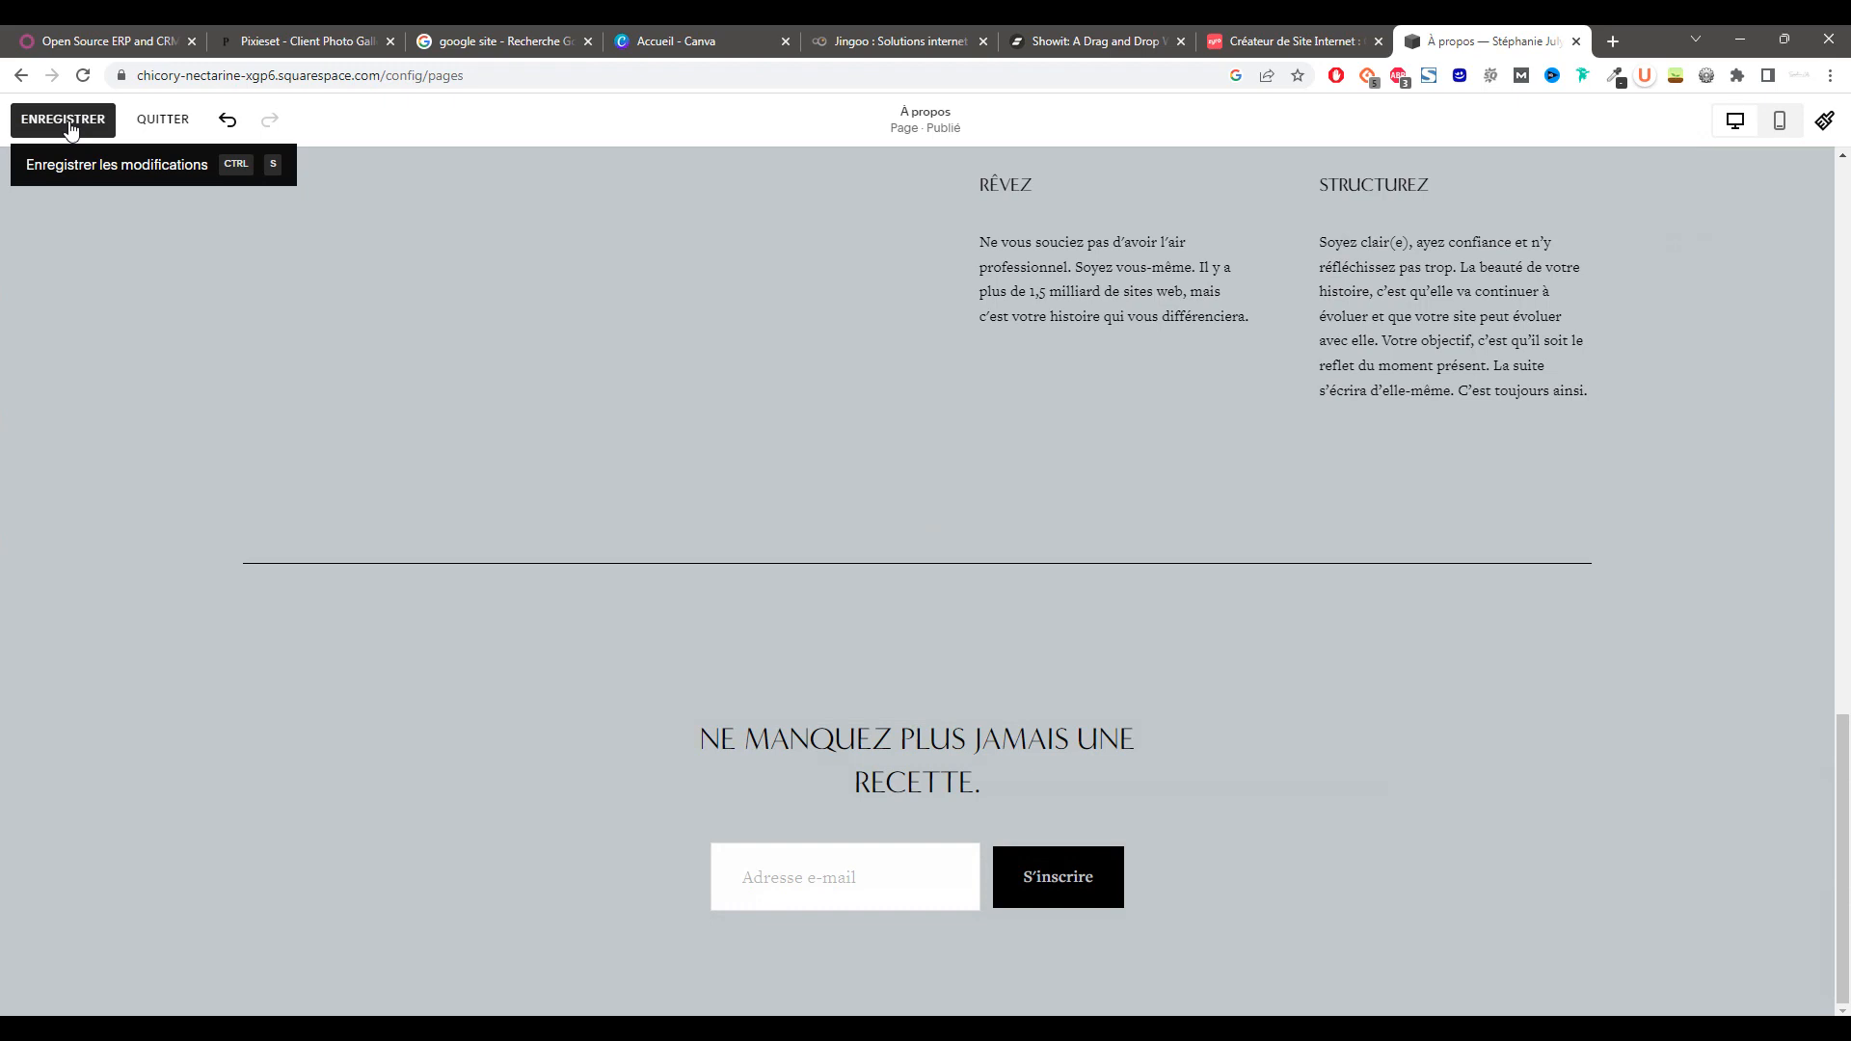
left_click(67, 124)
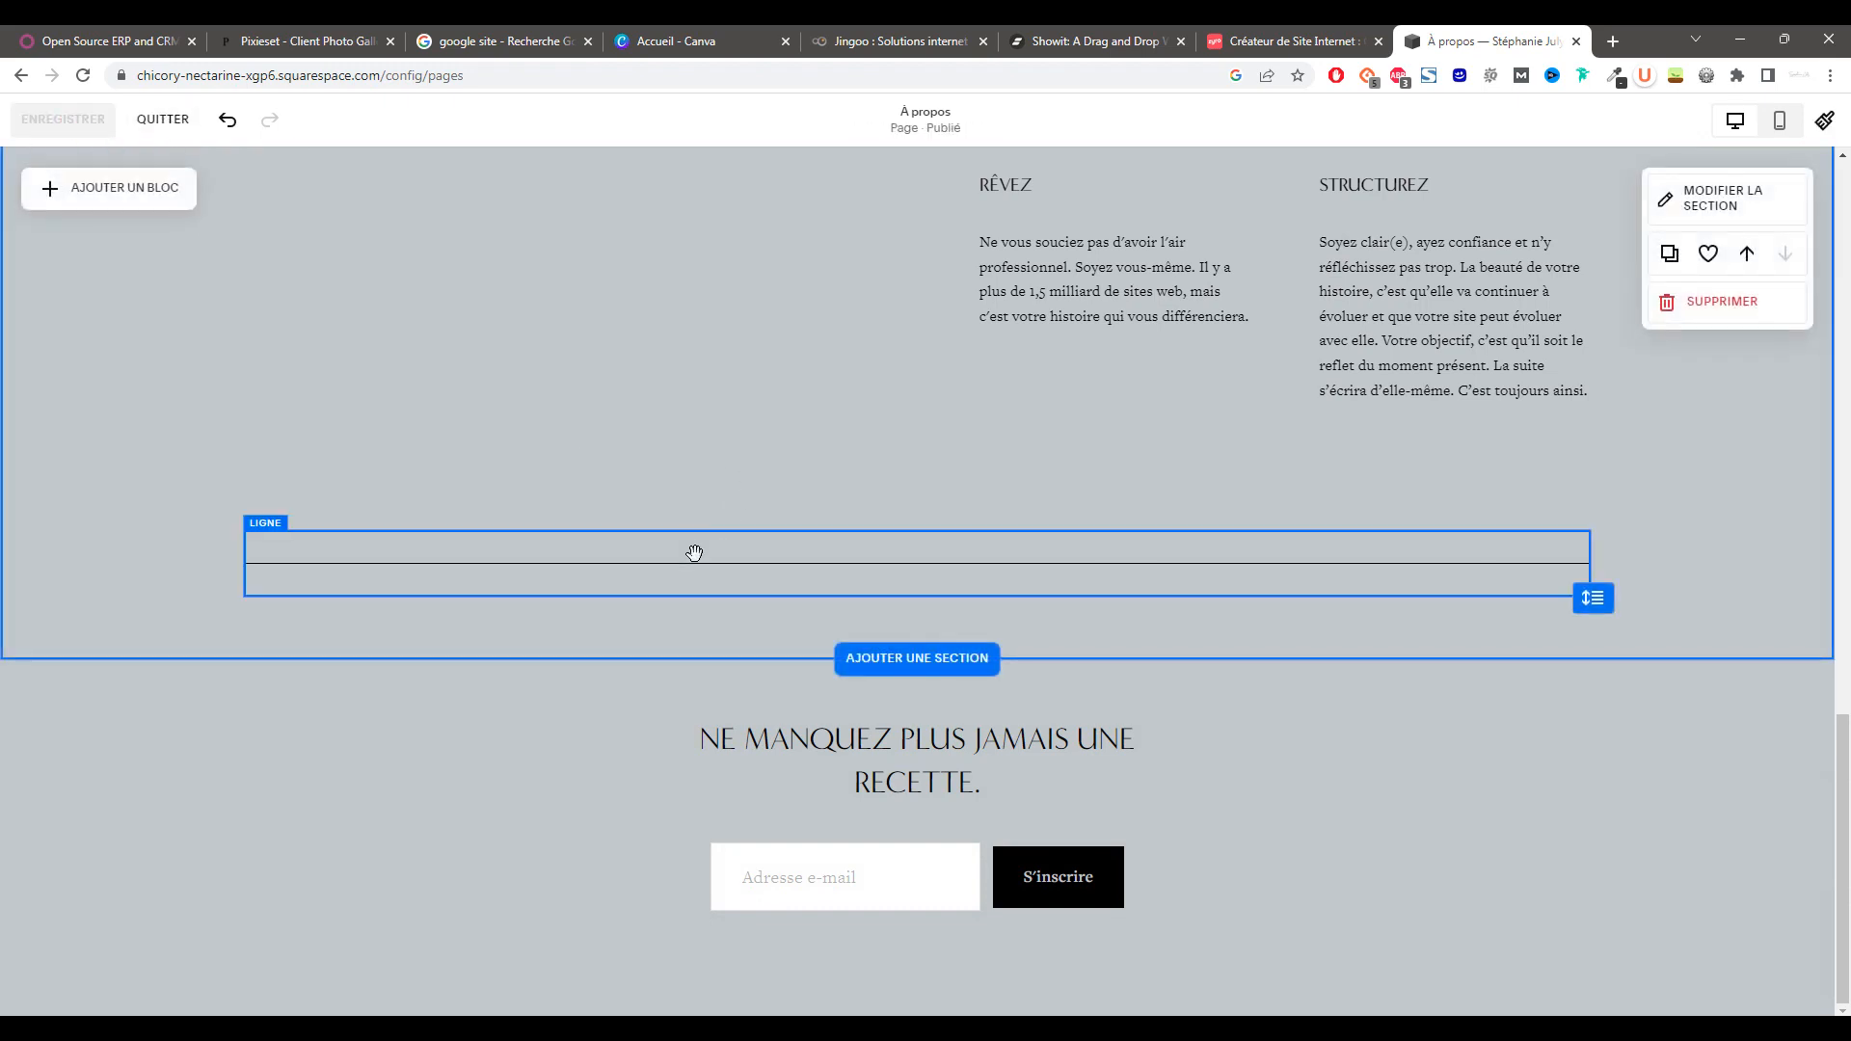
- Add the three-card "Démarquez-vous" testimonial section from the Témoignages layouts below the Mon approche section
left_click(884, 663)
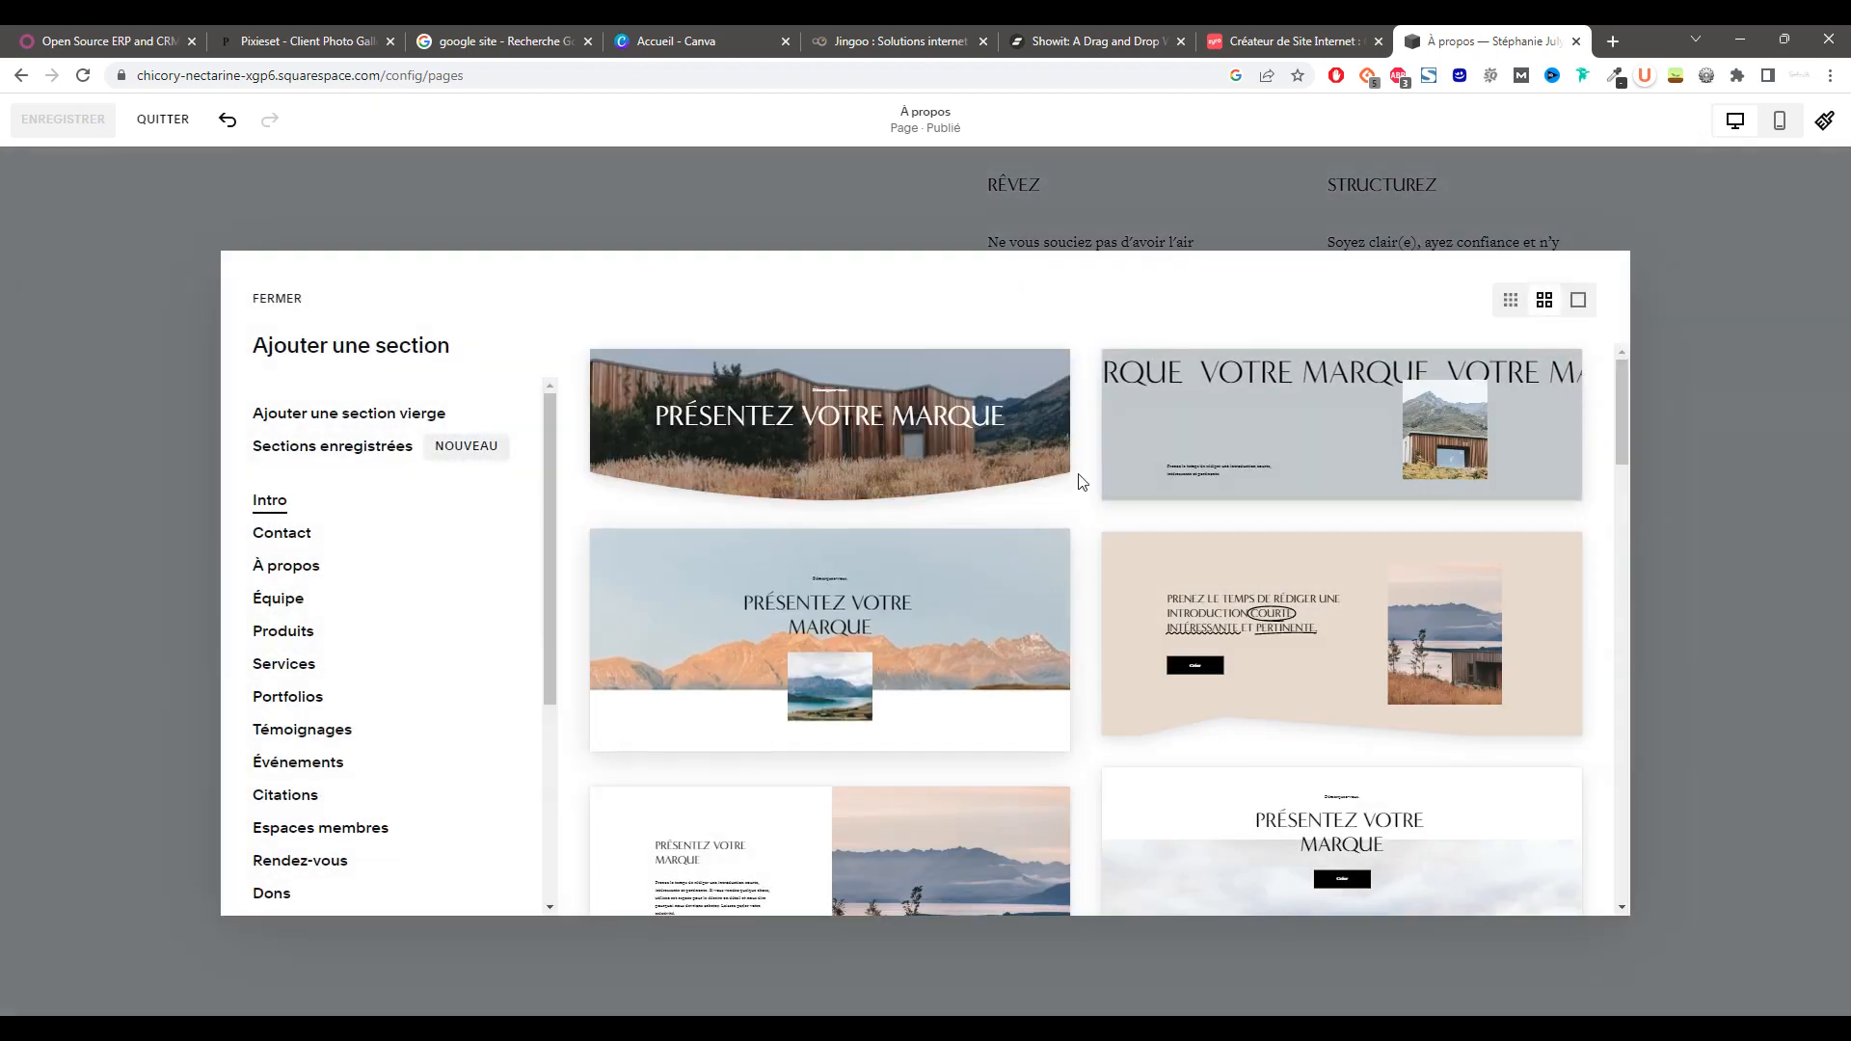
scroll(1067, 492, "down", 5)
left_click_drag(1620, 496, 1656, 874)
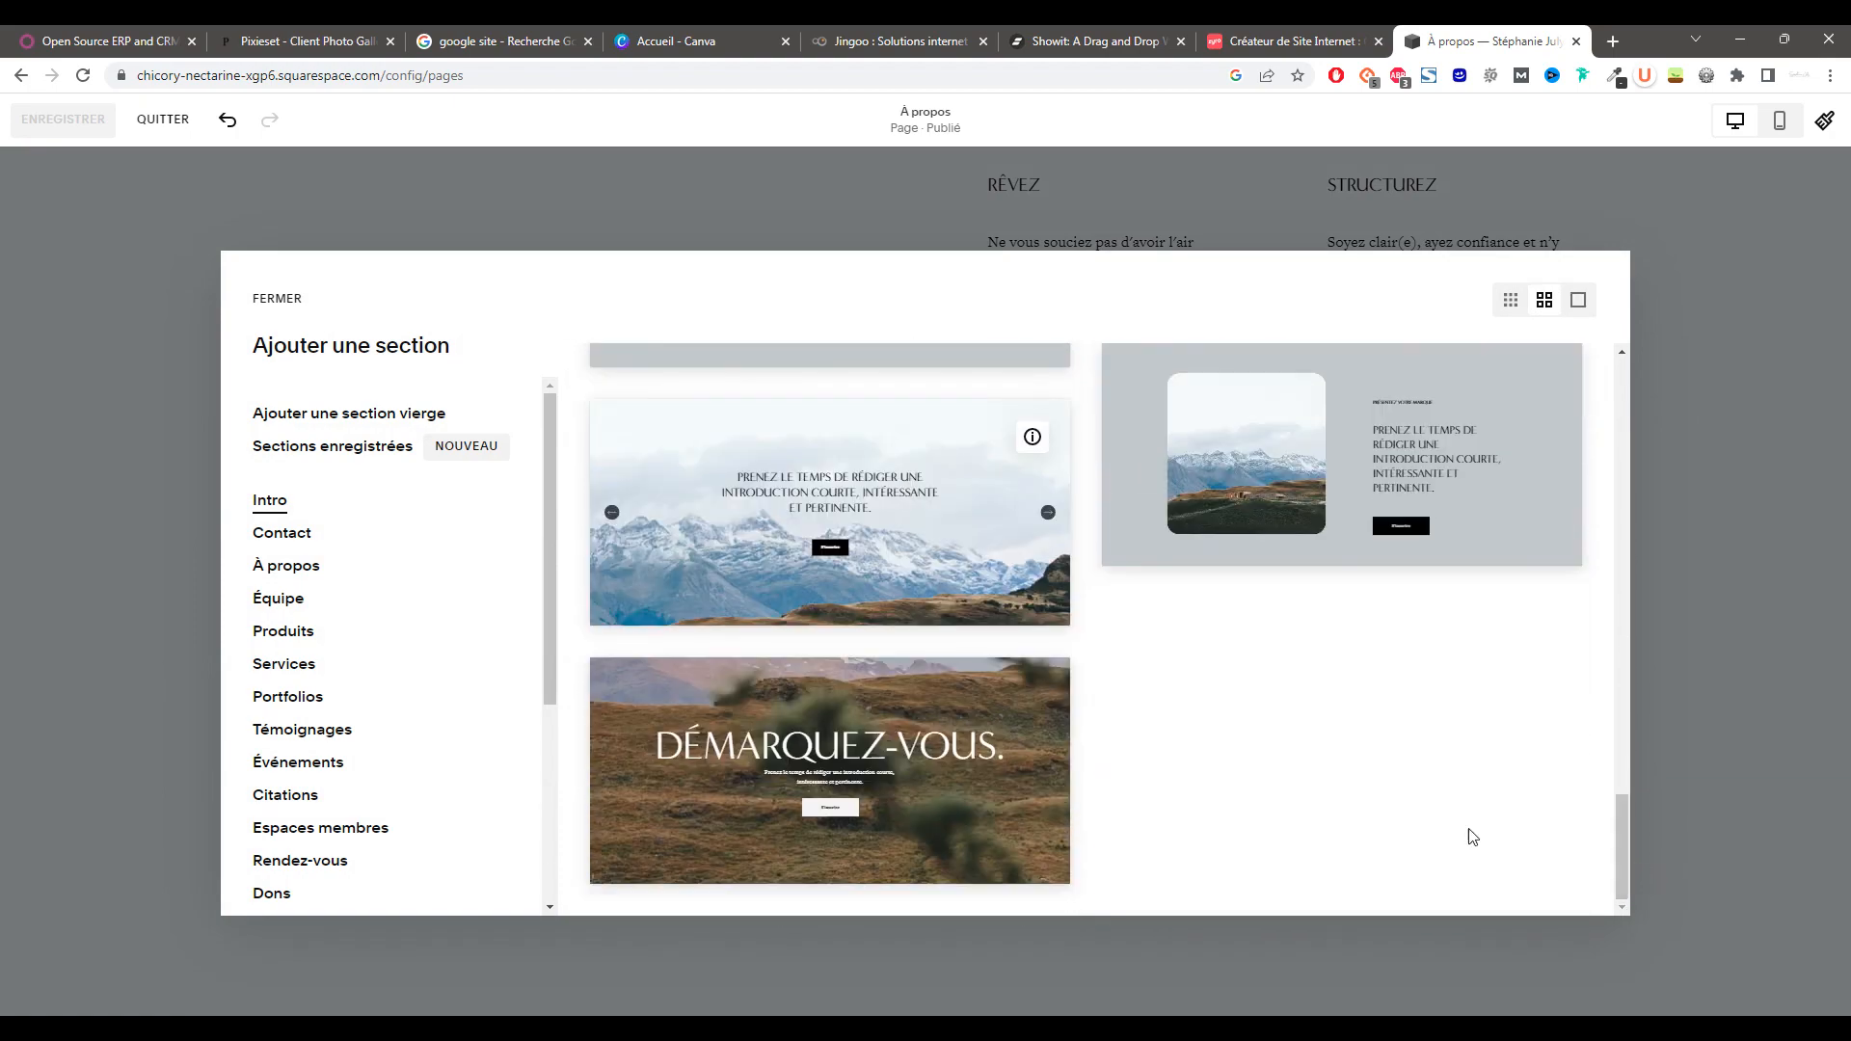
left_click(284, 664)
left_click(302, 730)
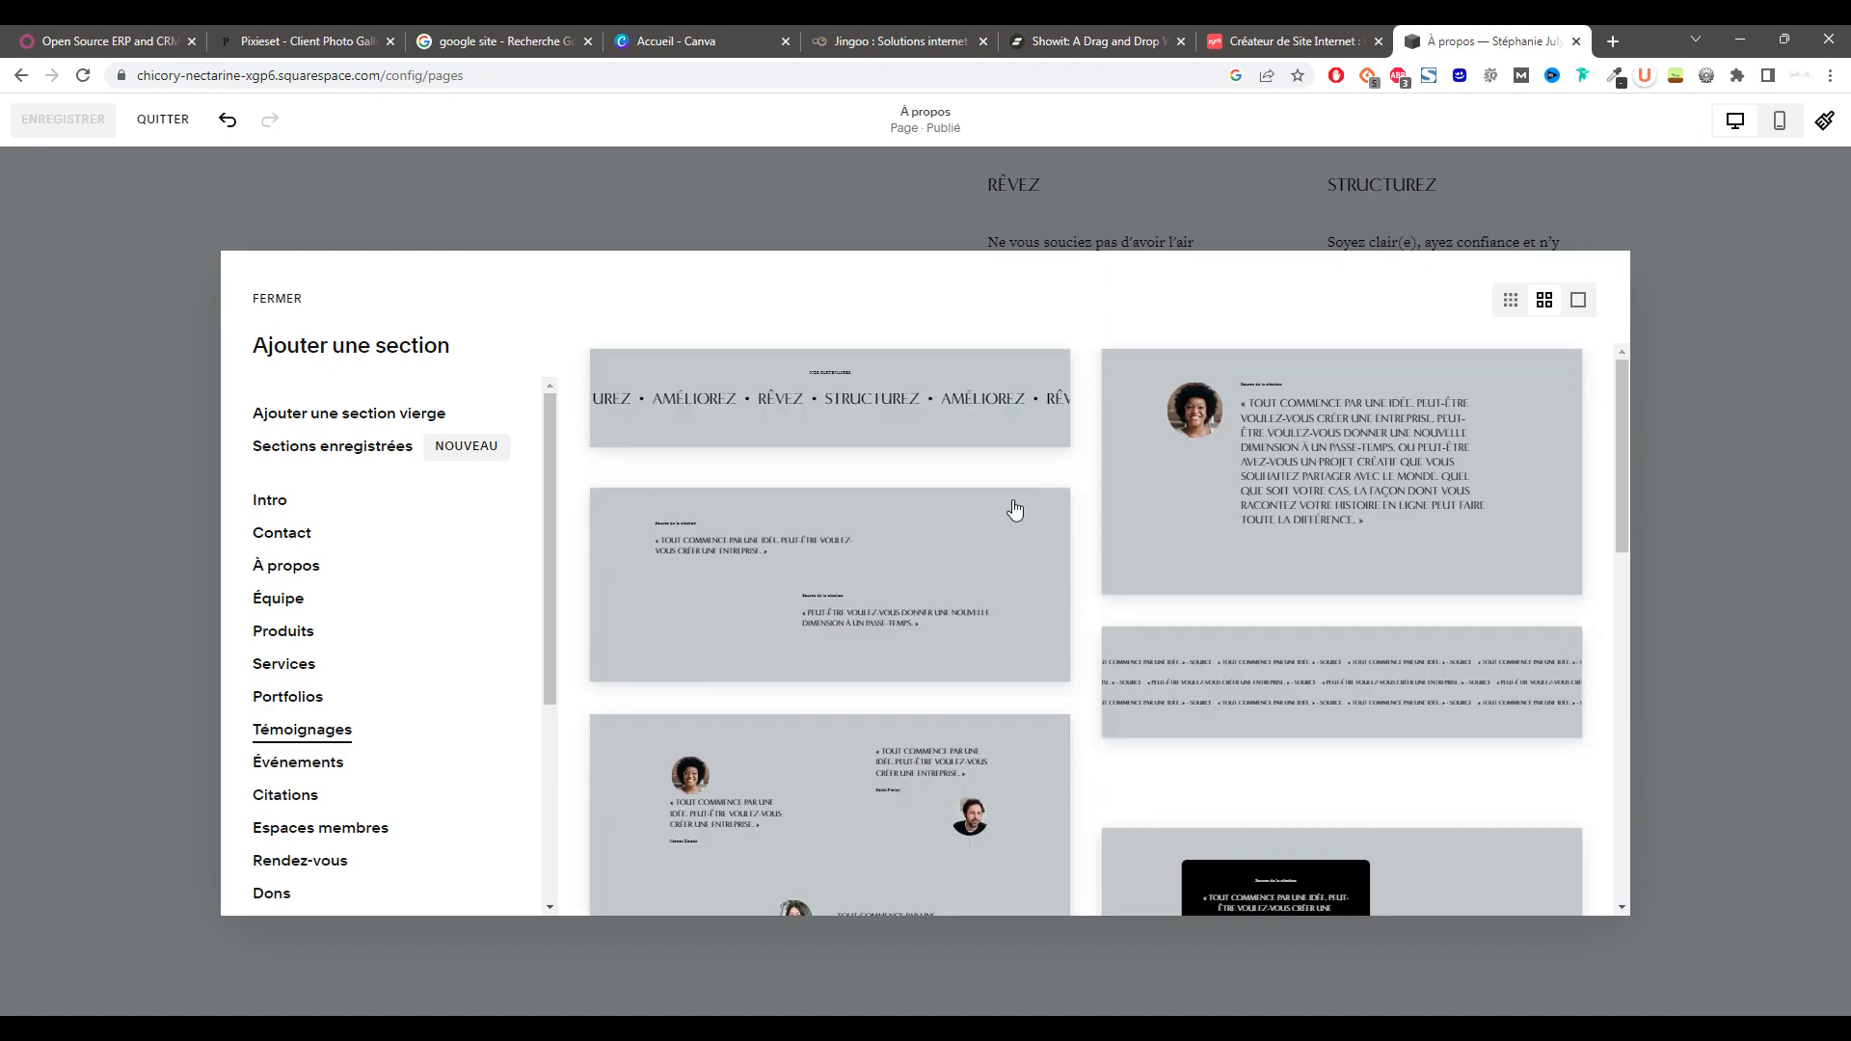
left_click(1248, 579)
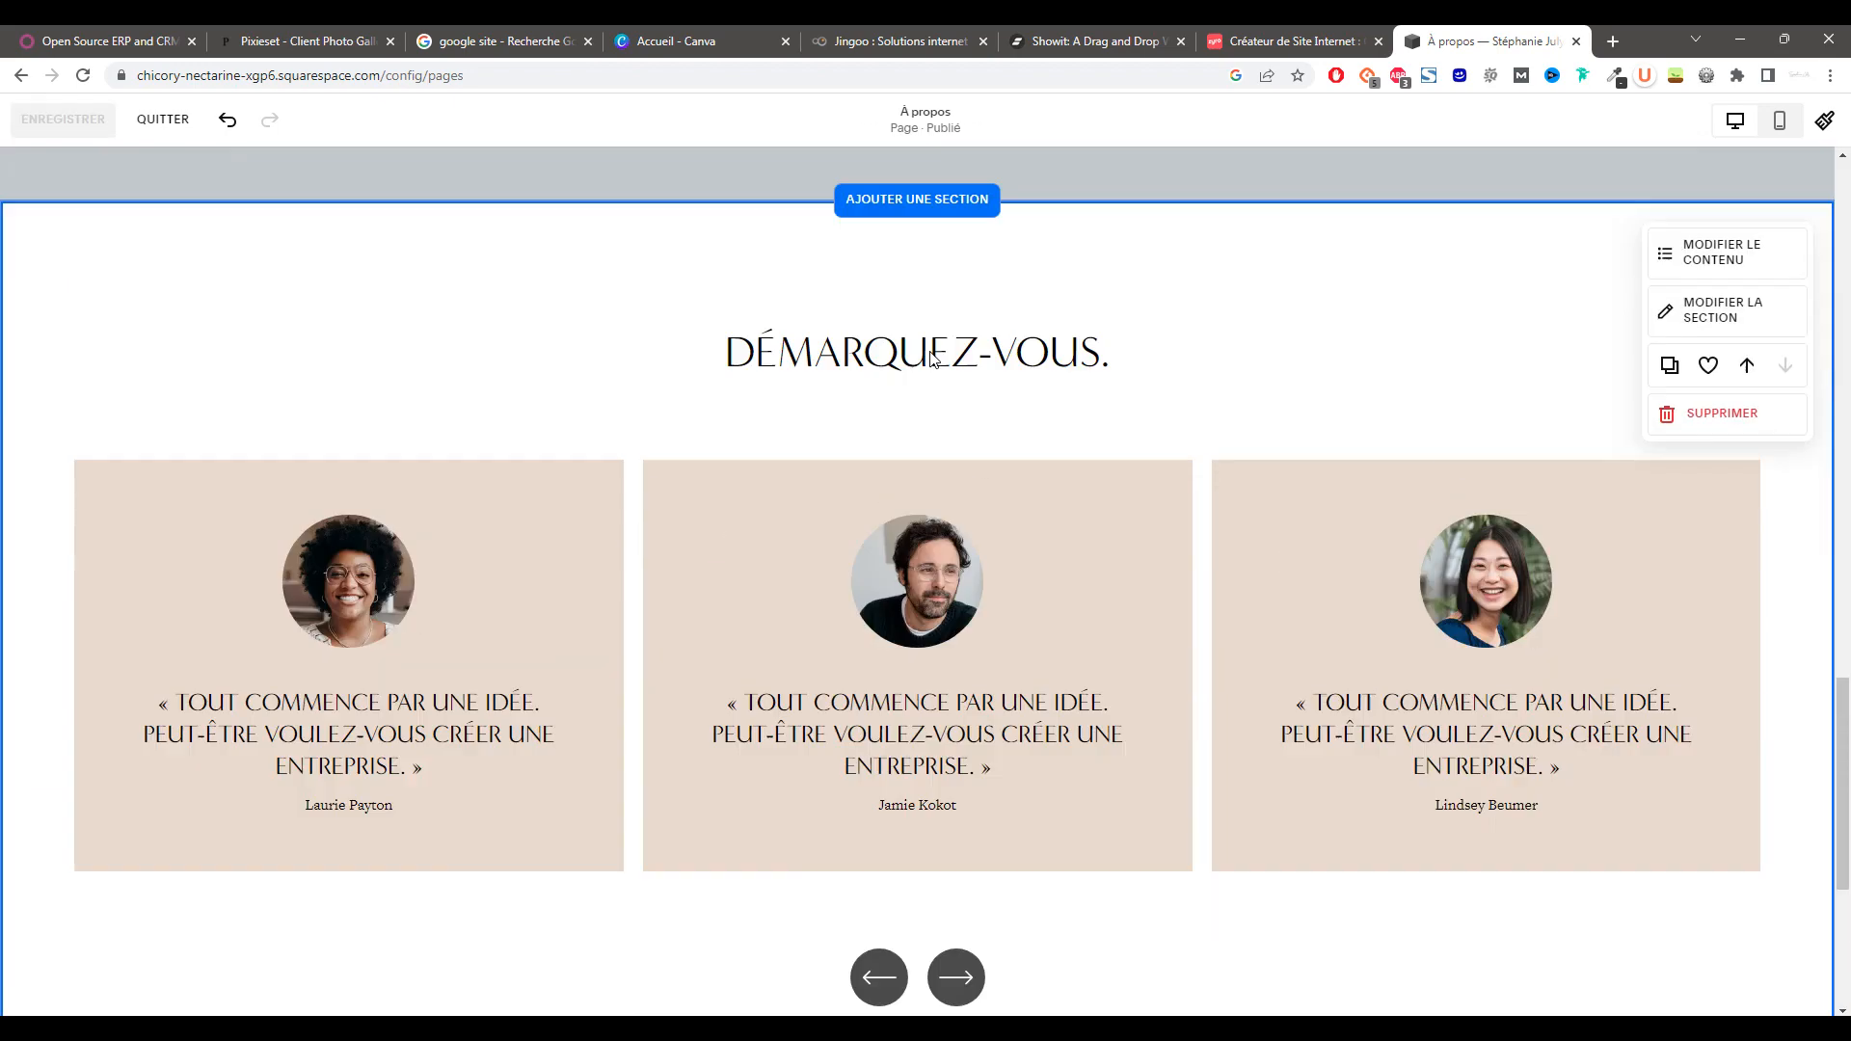
- Browse the content blocks that can be added to the Mon approche section and exit the page editor
scroll(1098, 373, "up", 5)
left_click(1125, 362)
left_click(743, 522)
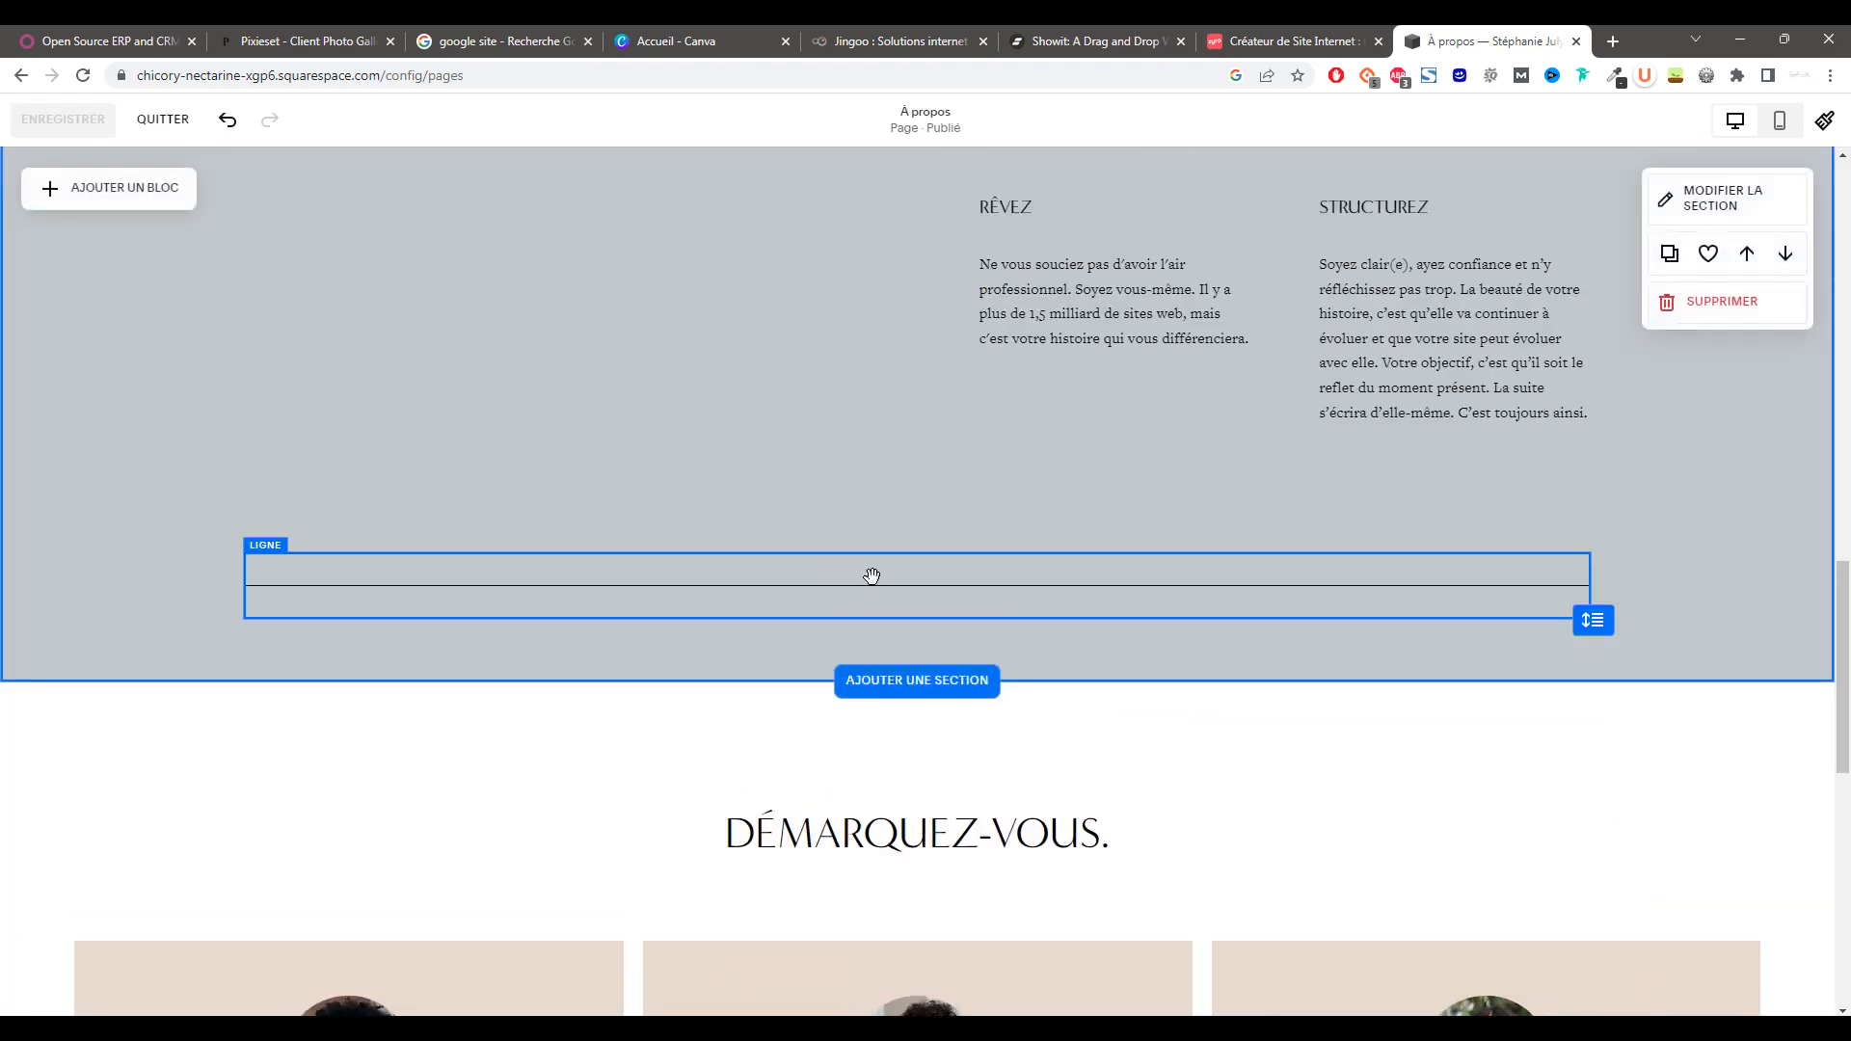
left_click(79, 196)
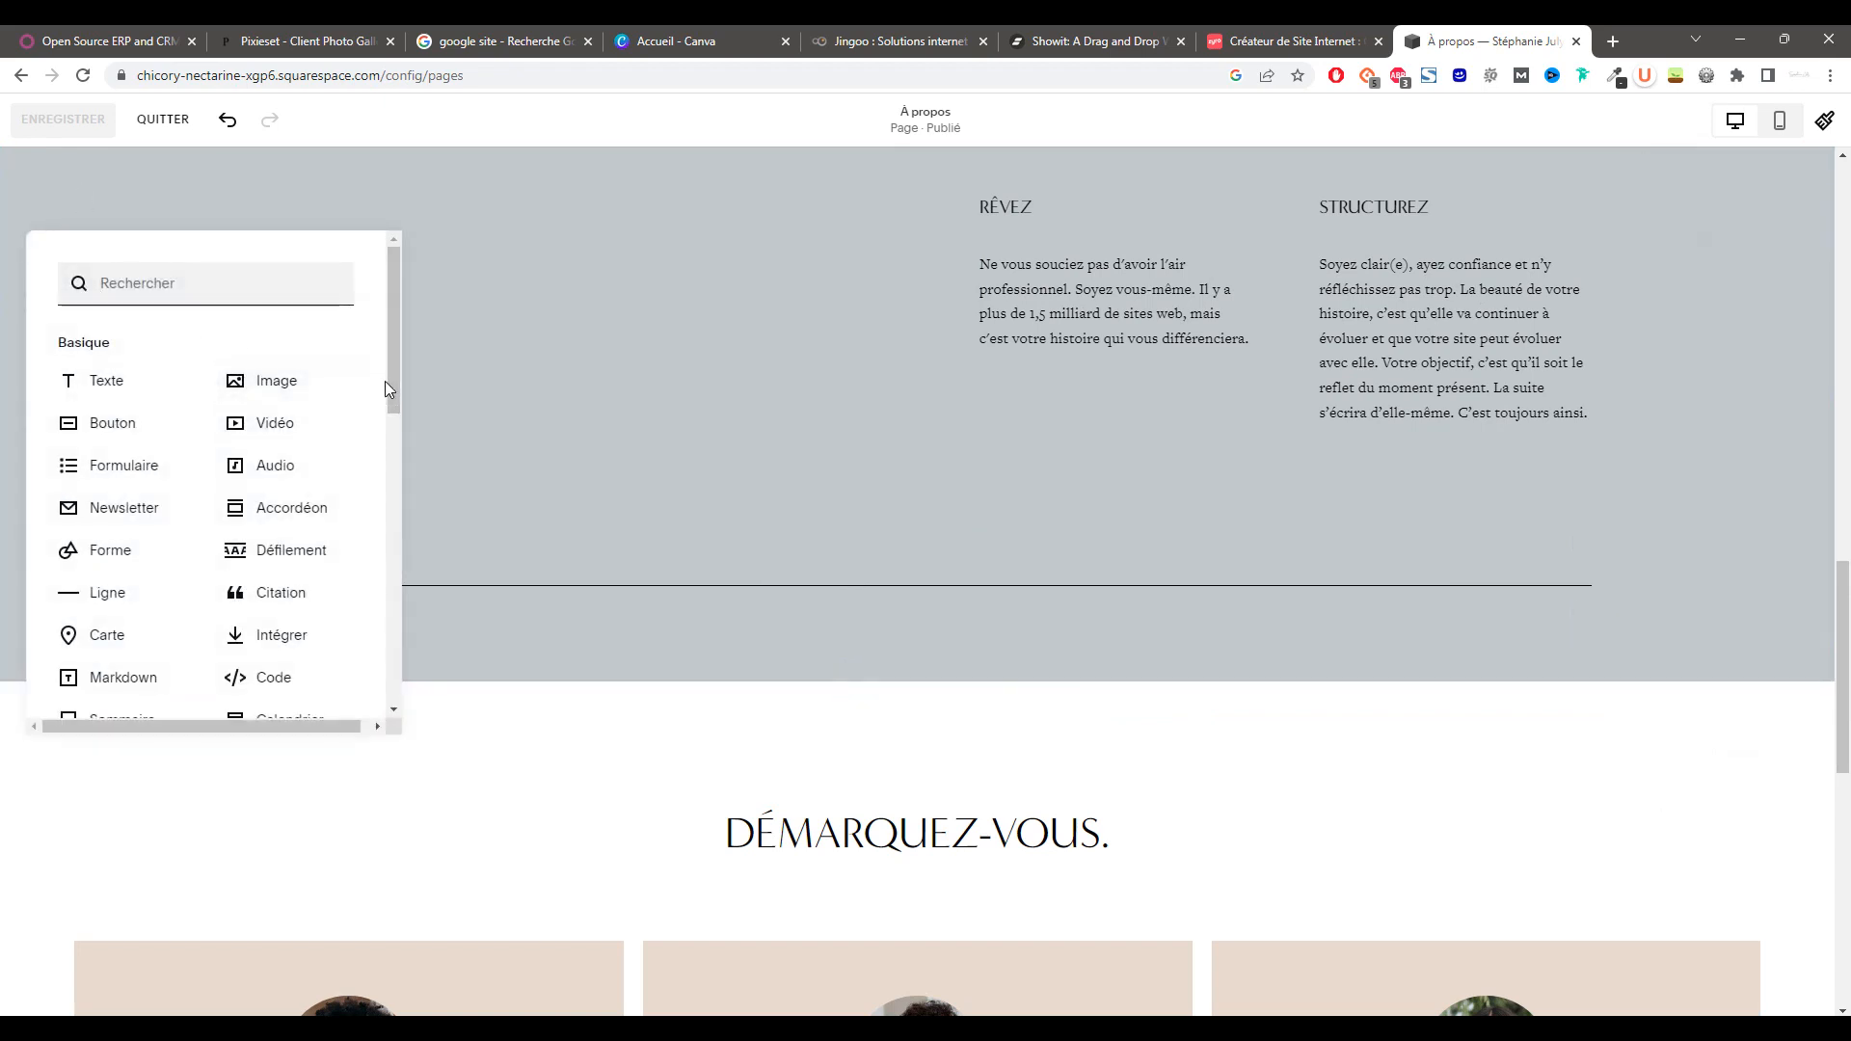
left_click_drag(396, 374, 405, 684)
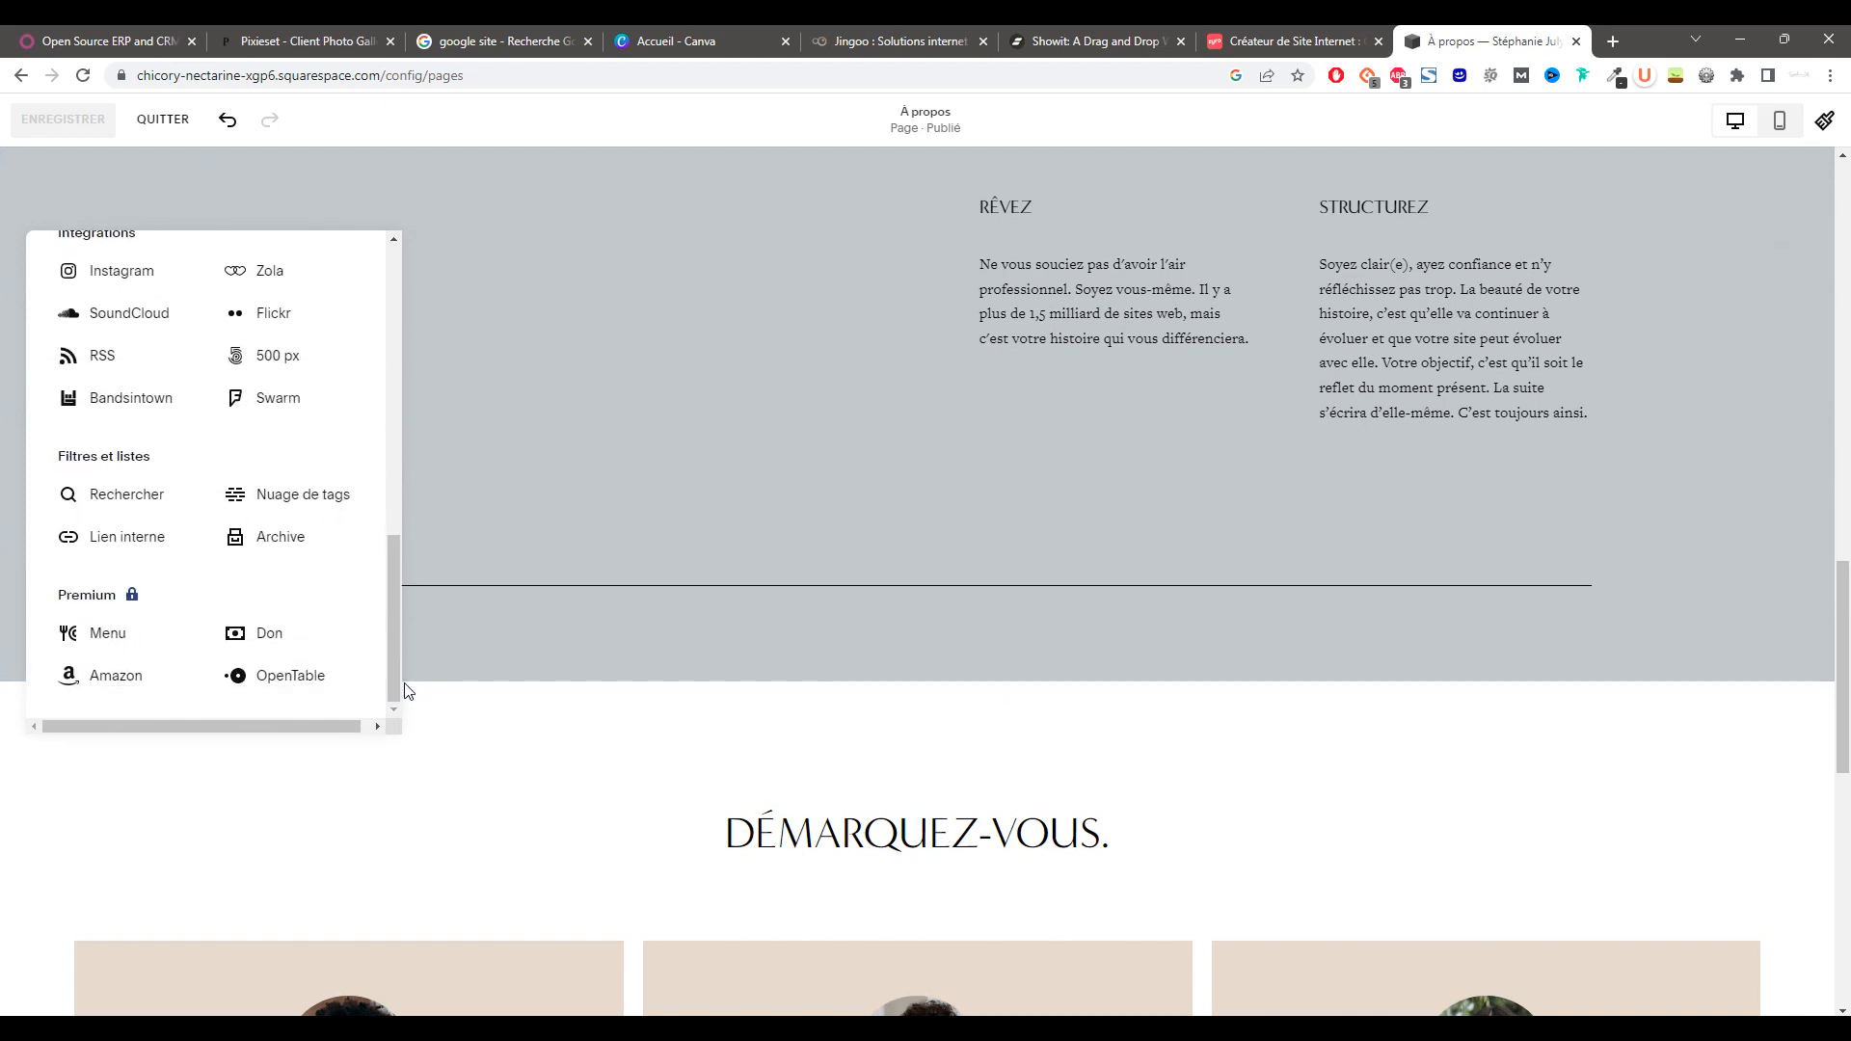
left_click(574, 459)
scroll(604, 428, "up", 7)
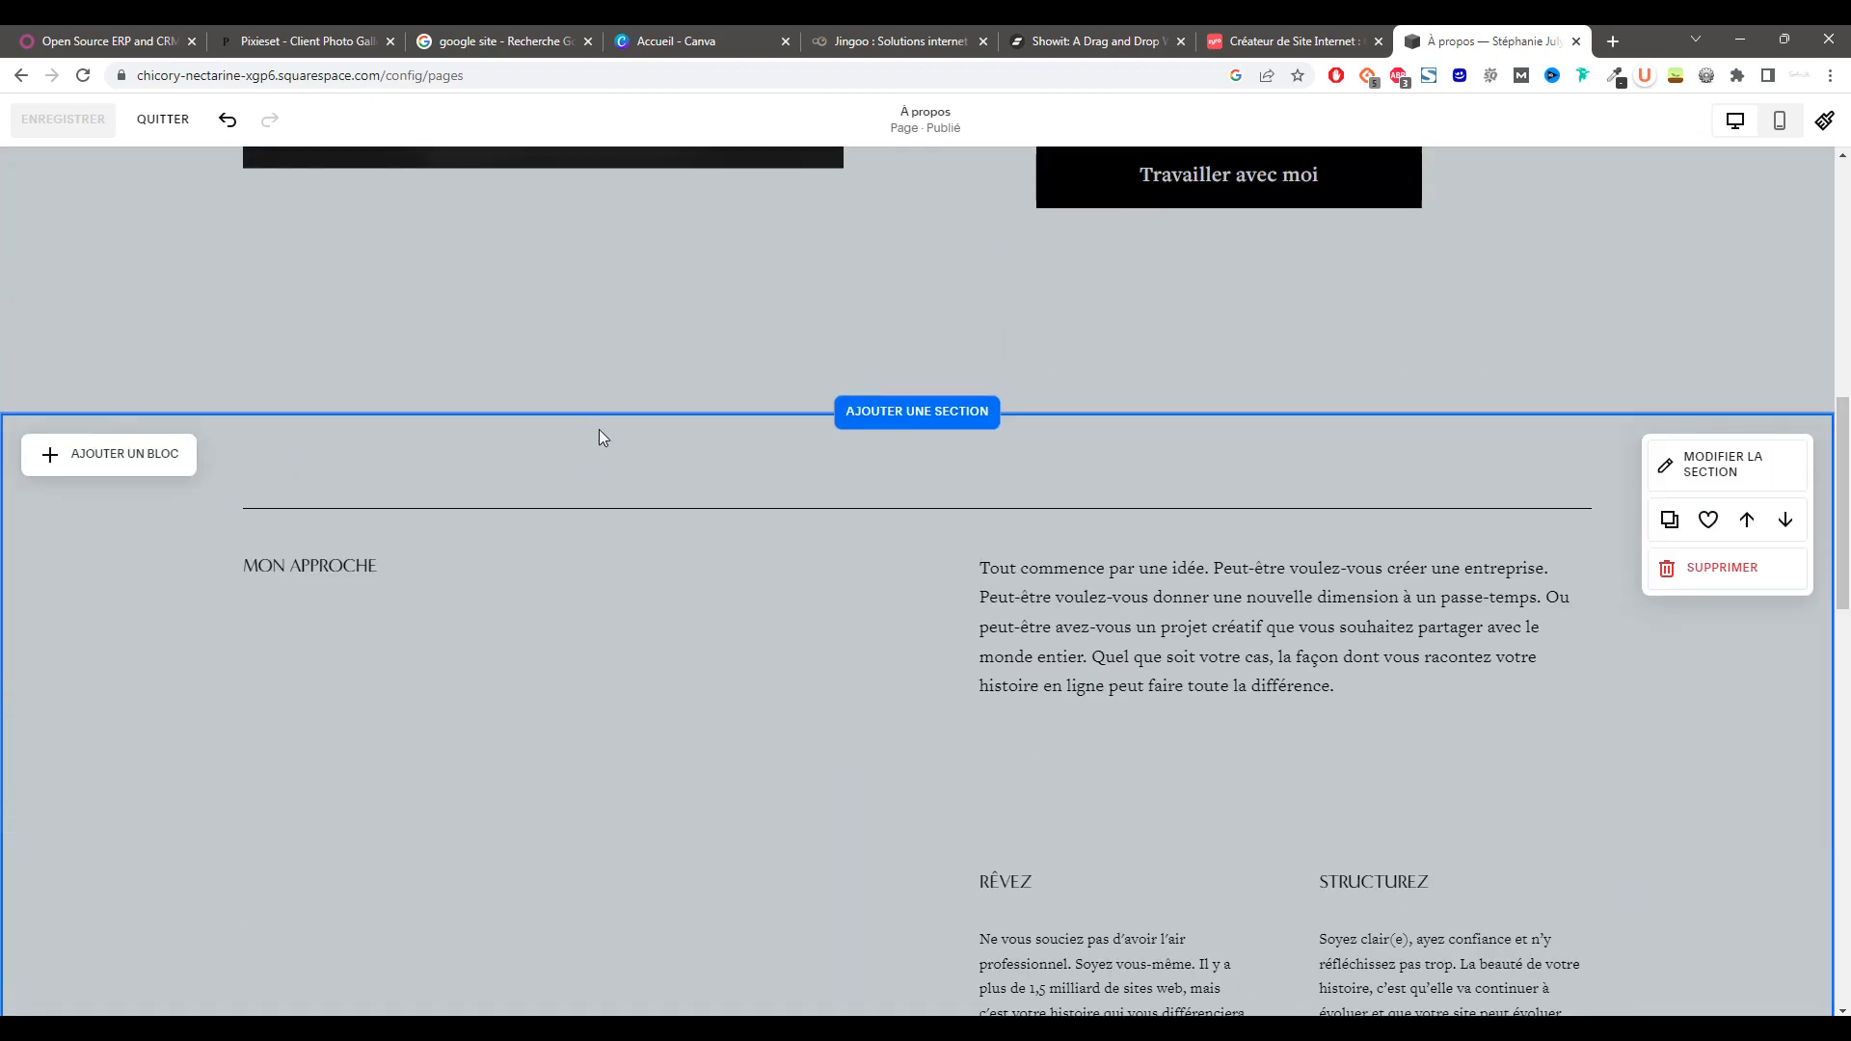
left_click(99, 453)
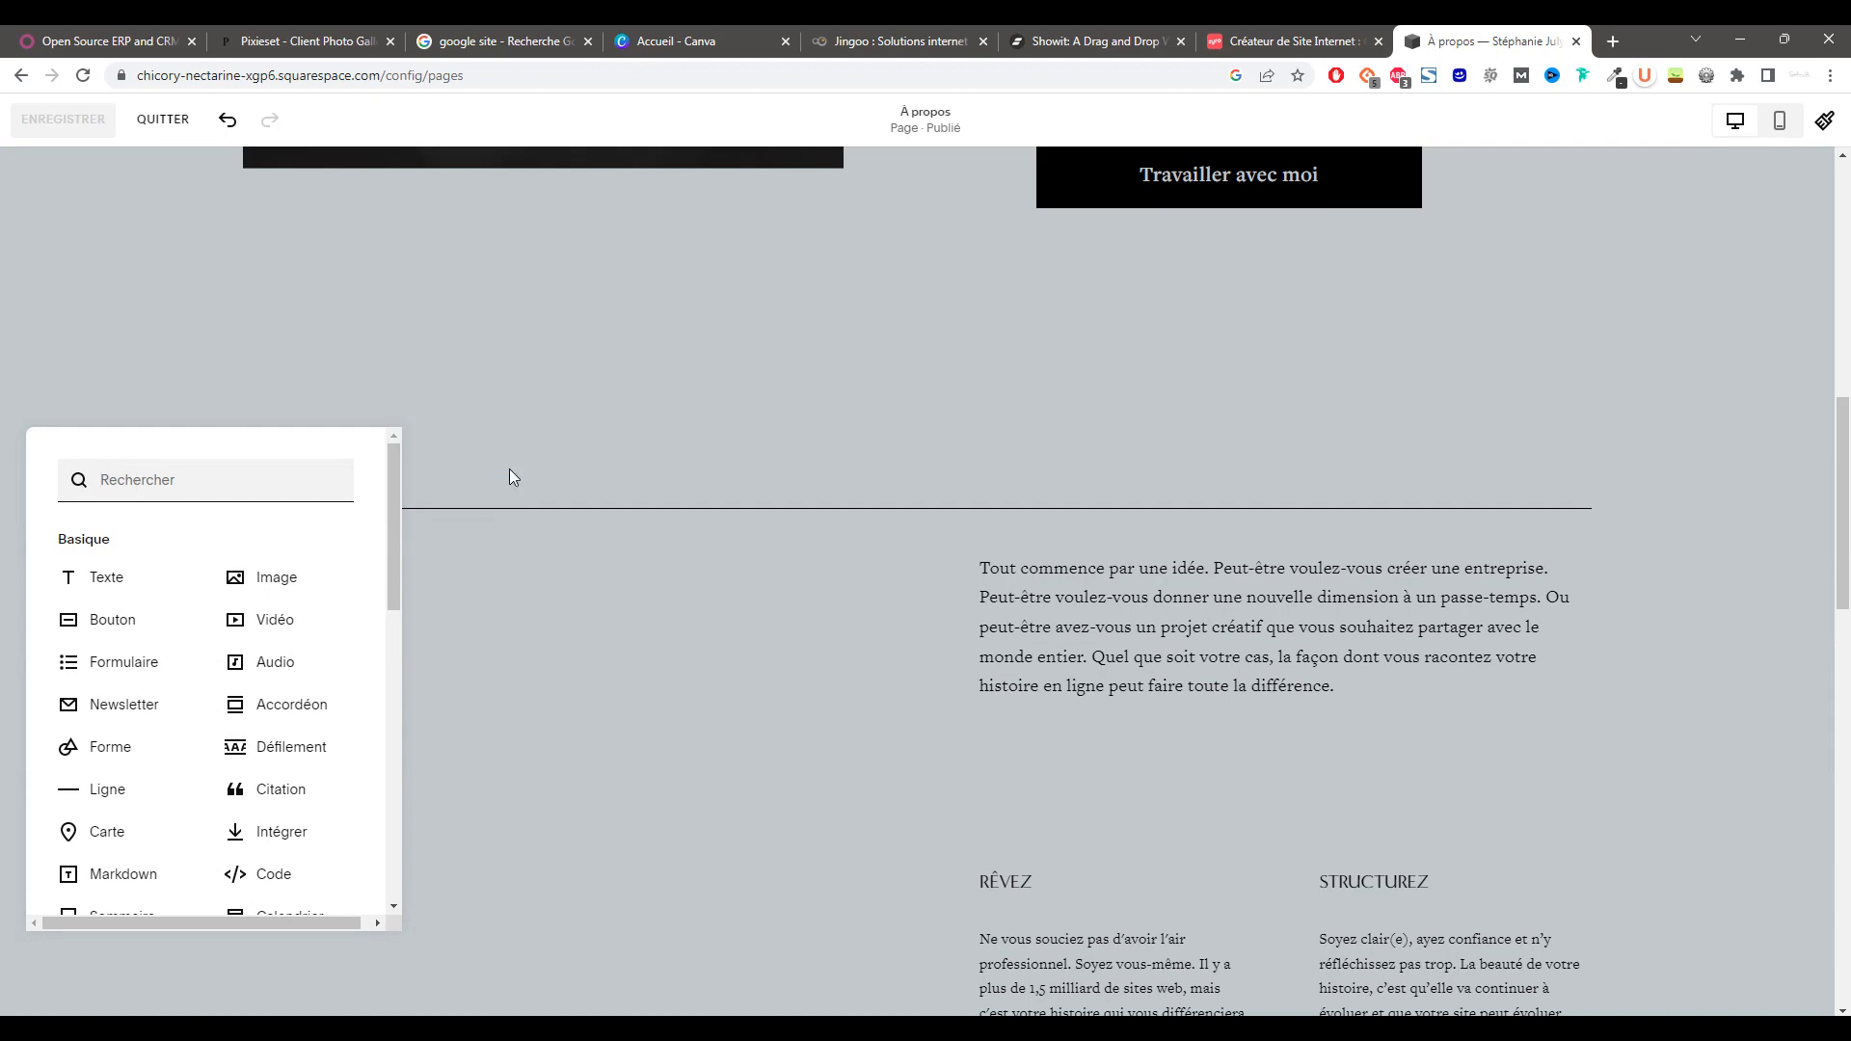
left_click(403, 569)
key("Escape")
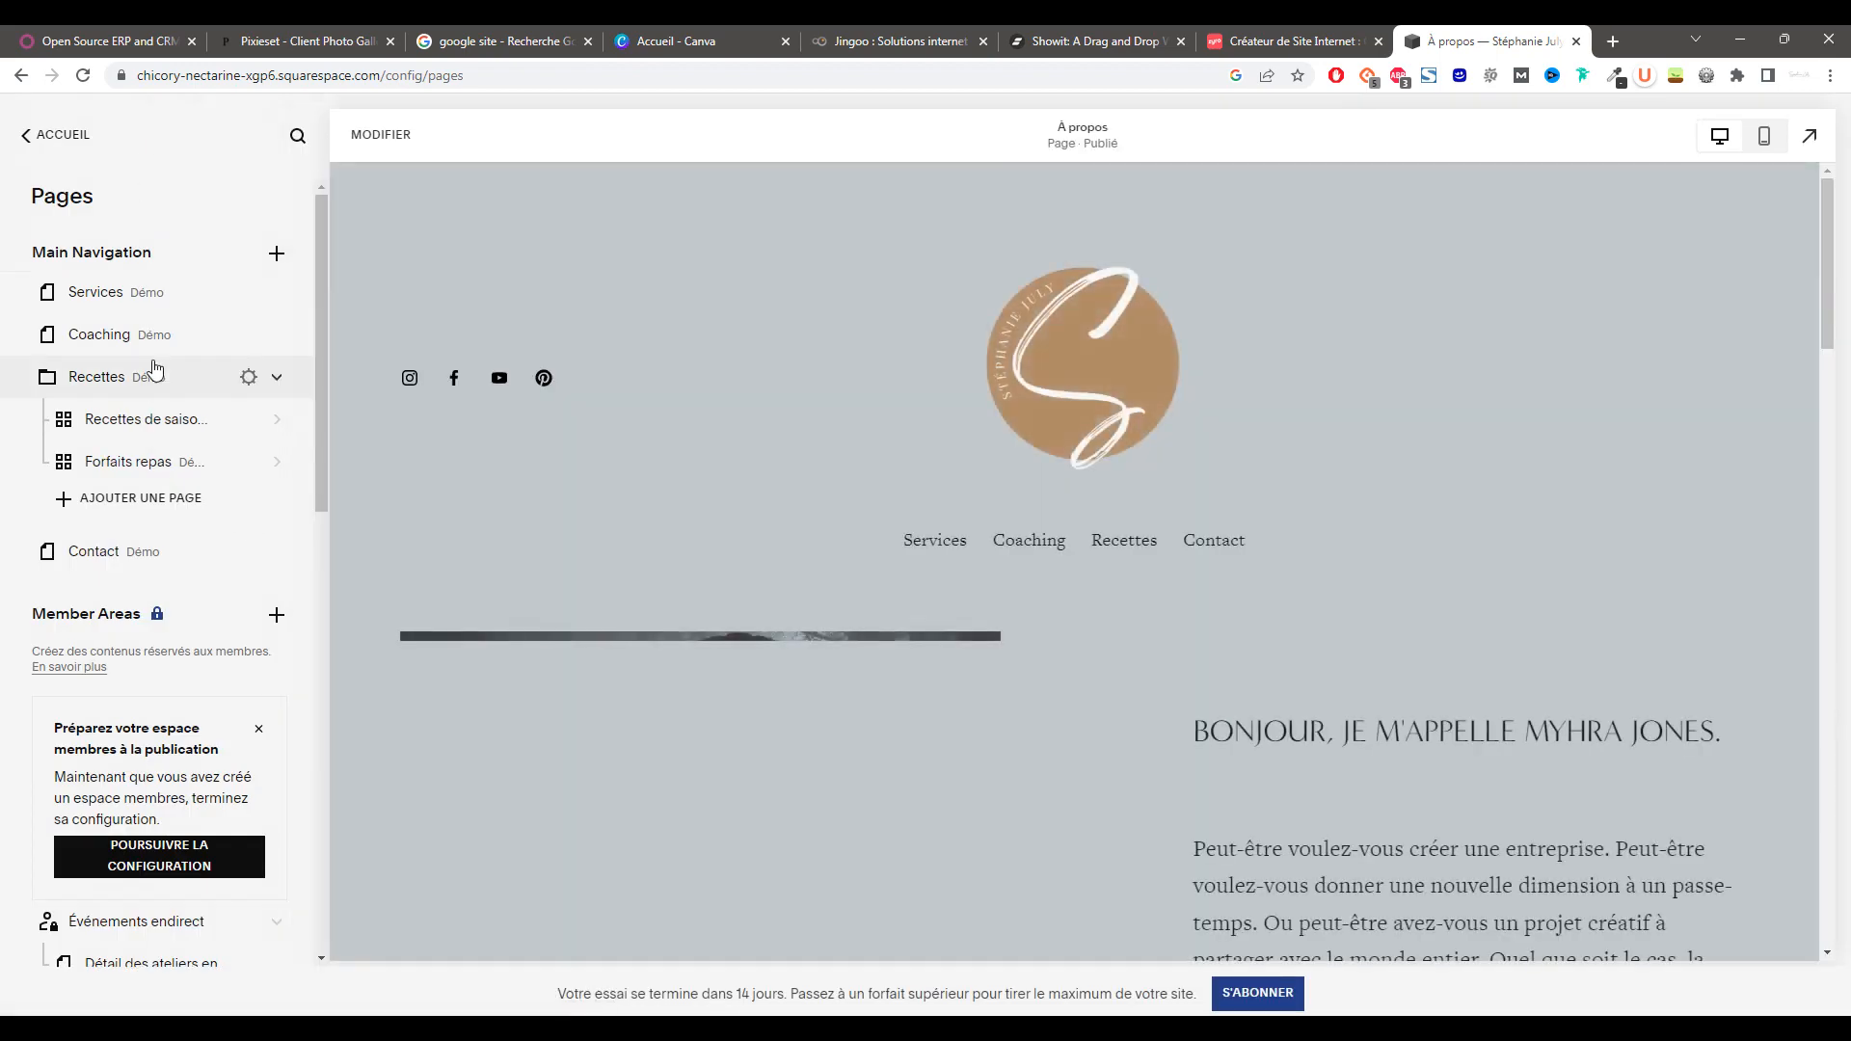
- Delete the Recettes folder from the main navigation
mouse_move(144, 294)
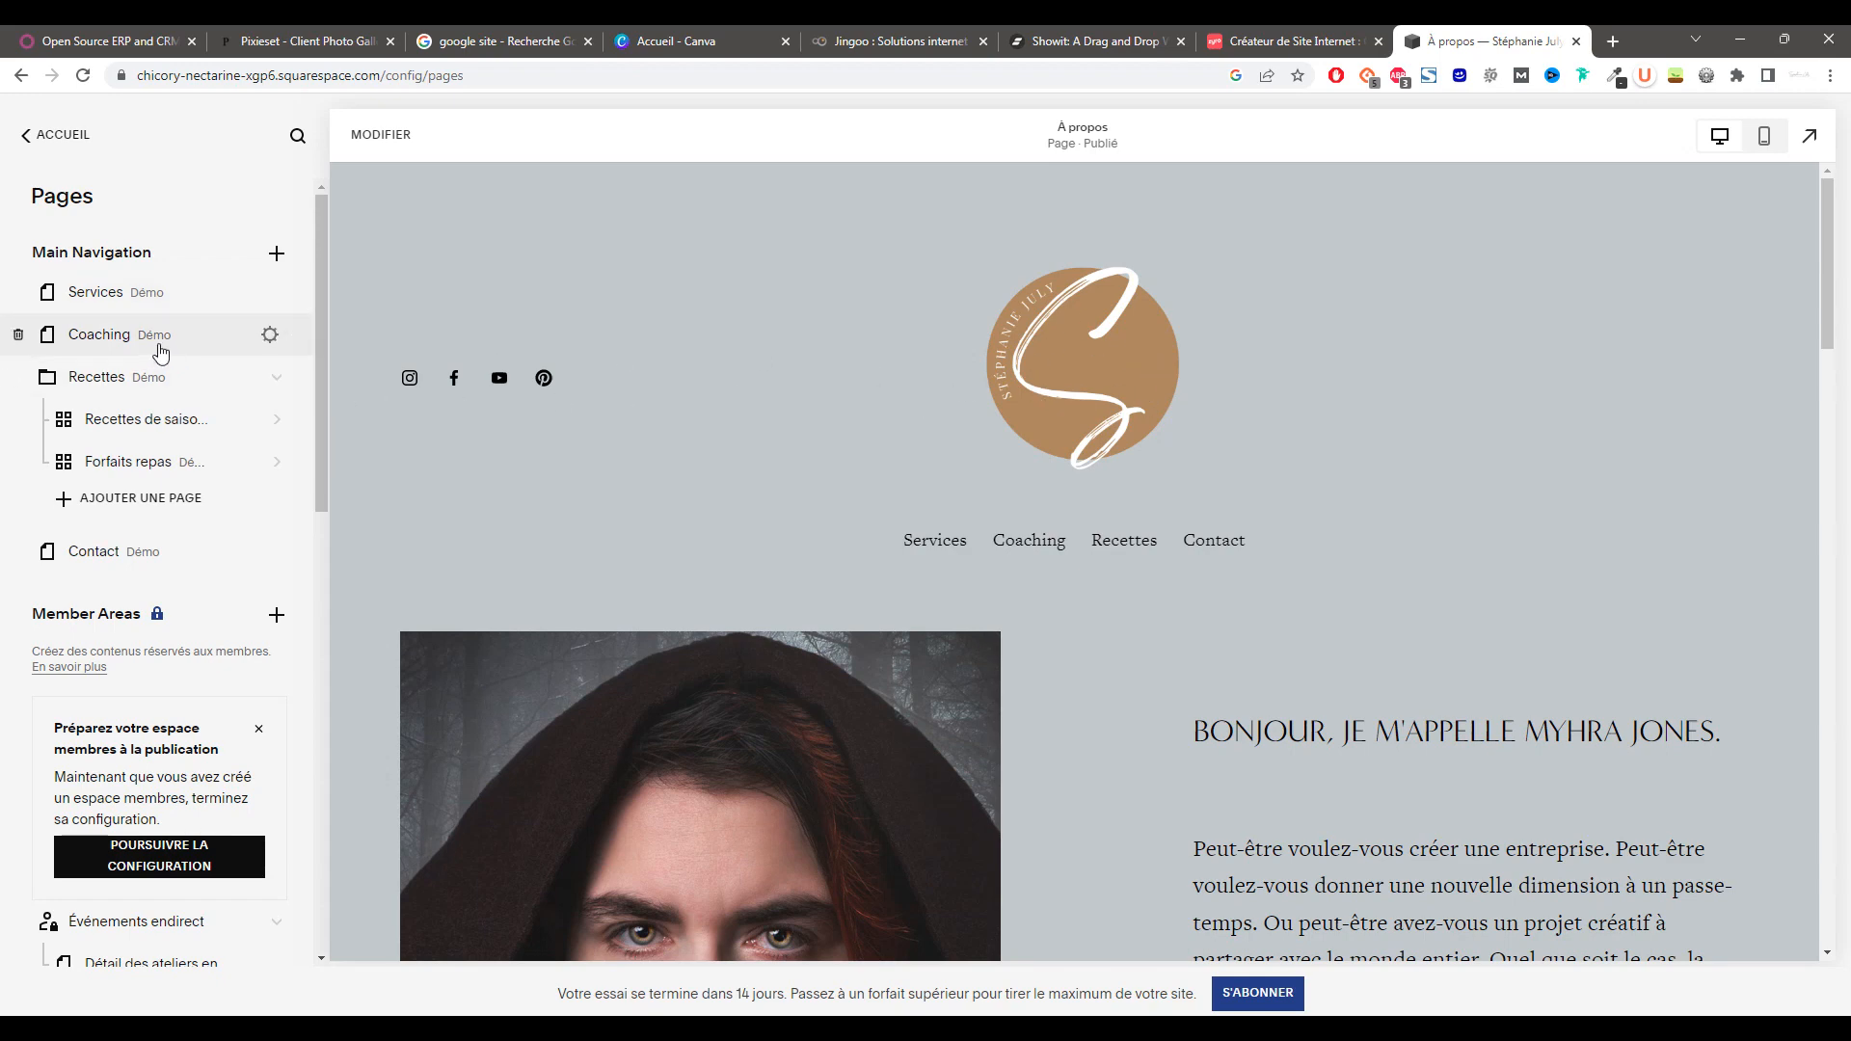
left_click(278, 382)
left_click(278, 382)
left_click(17, 379)
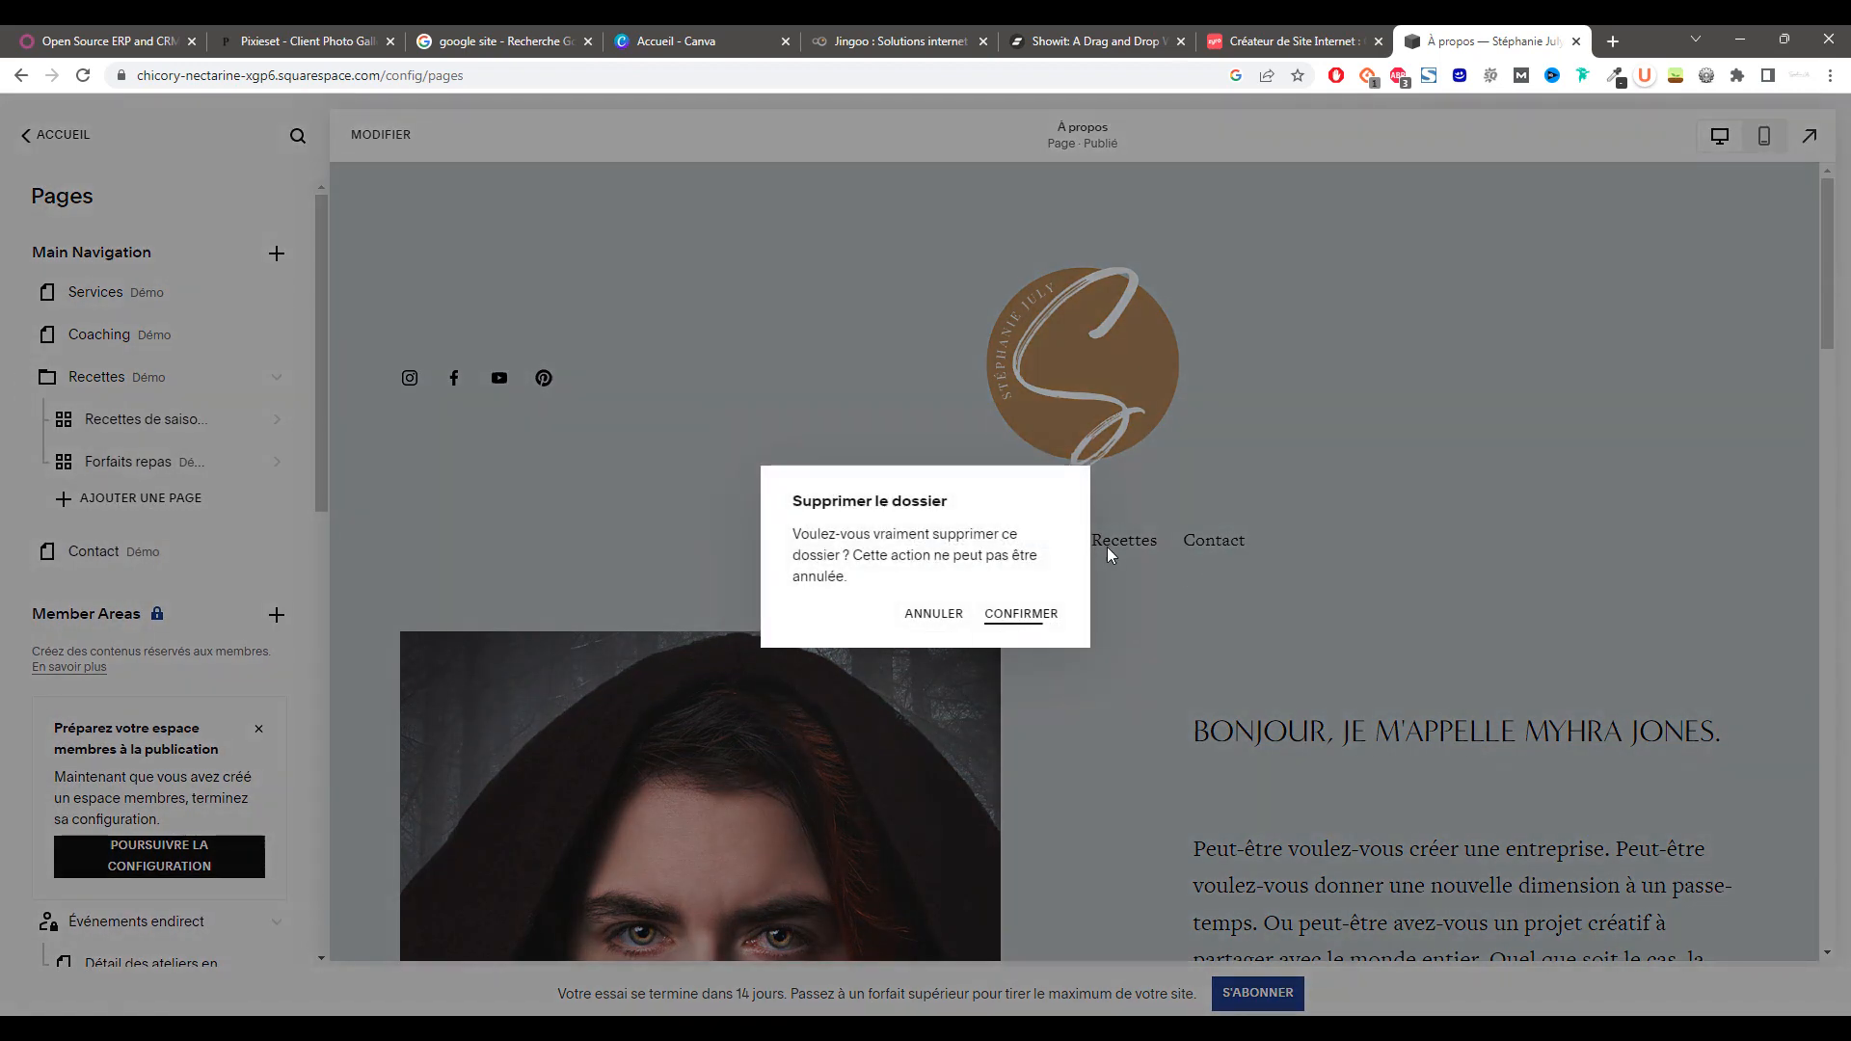
key("Return")
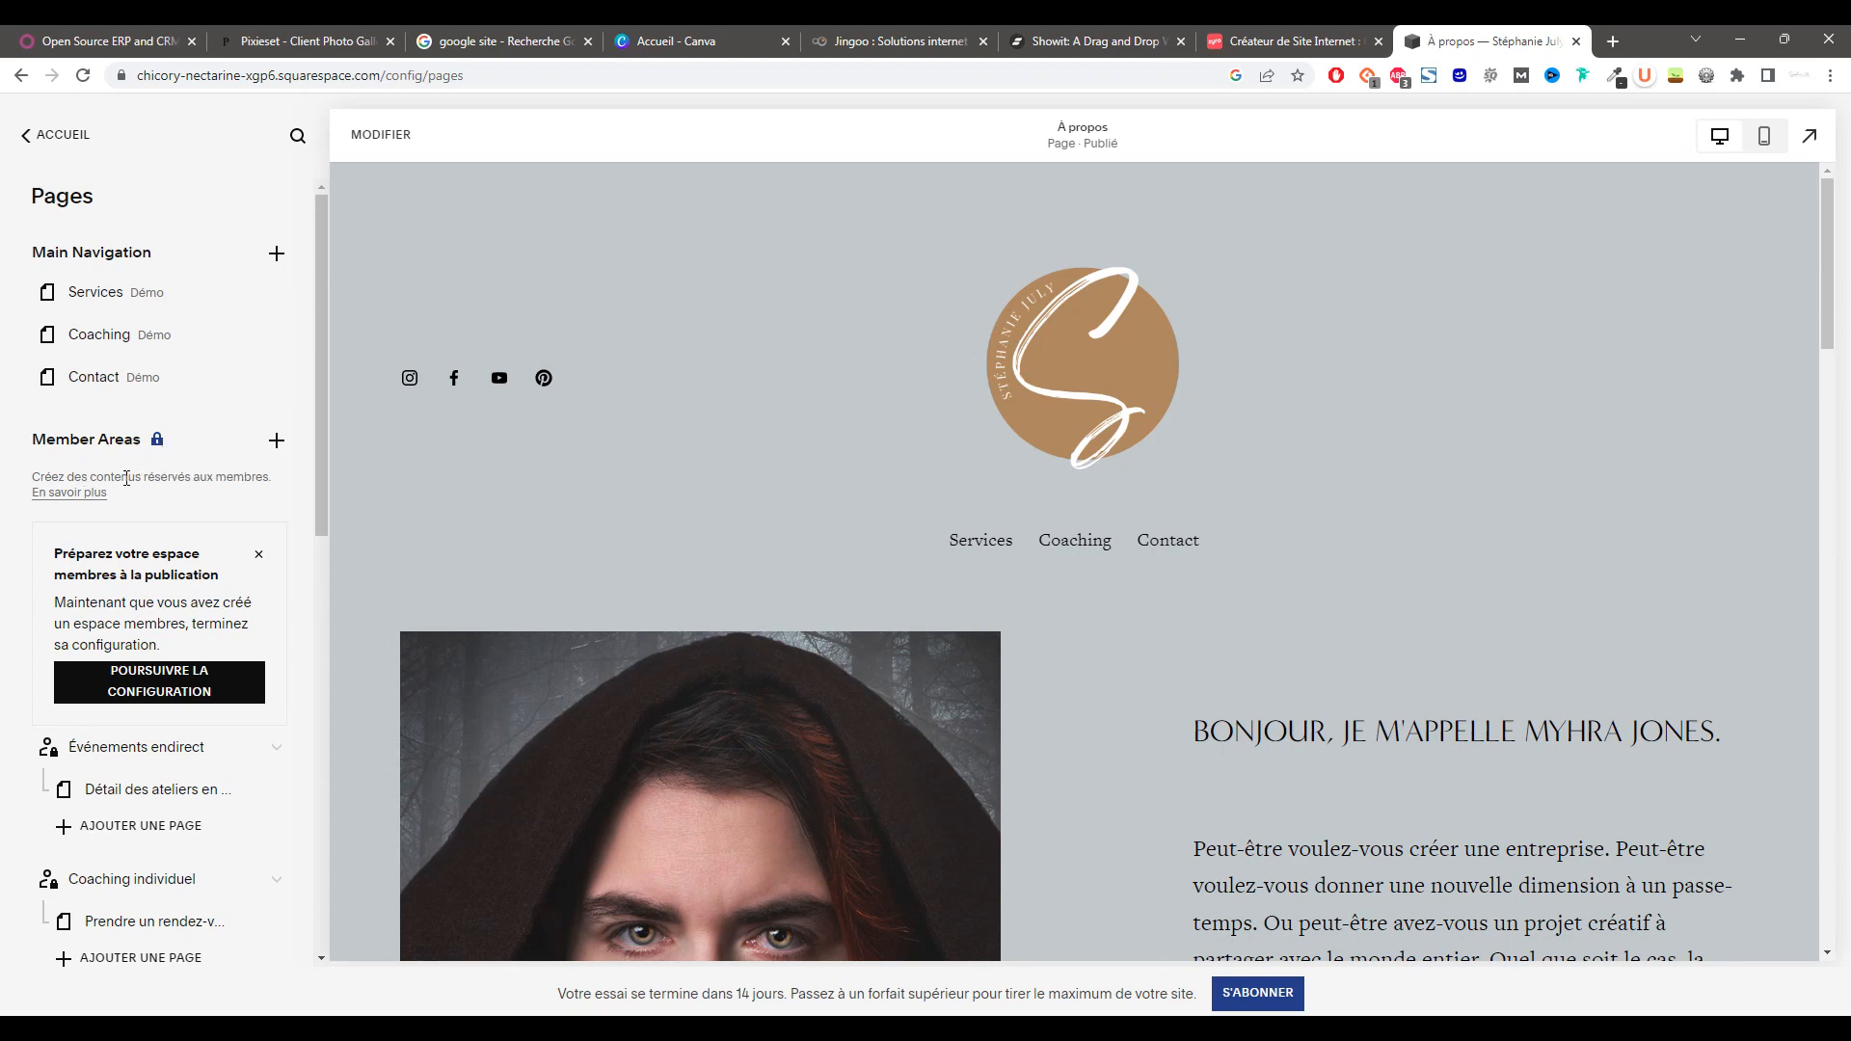
- Leave the page list and open the font settings in the site-wide styles
scroll(125, 480, "down", 4)
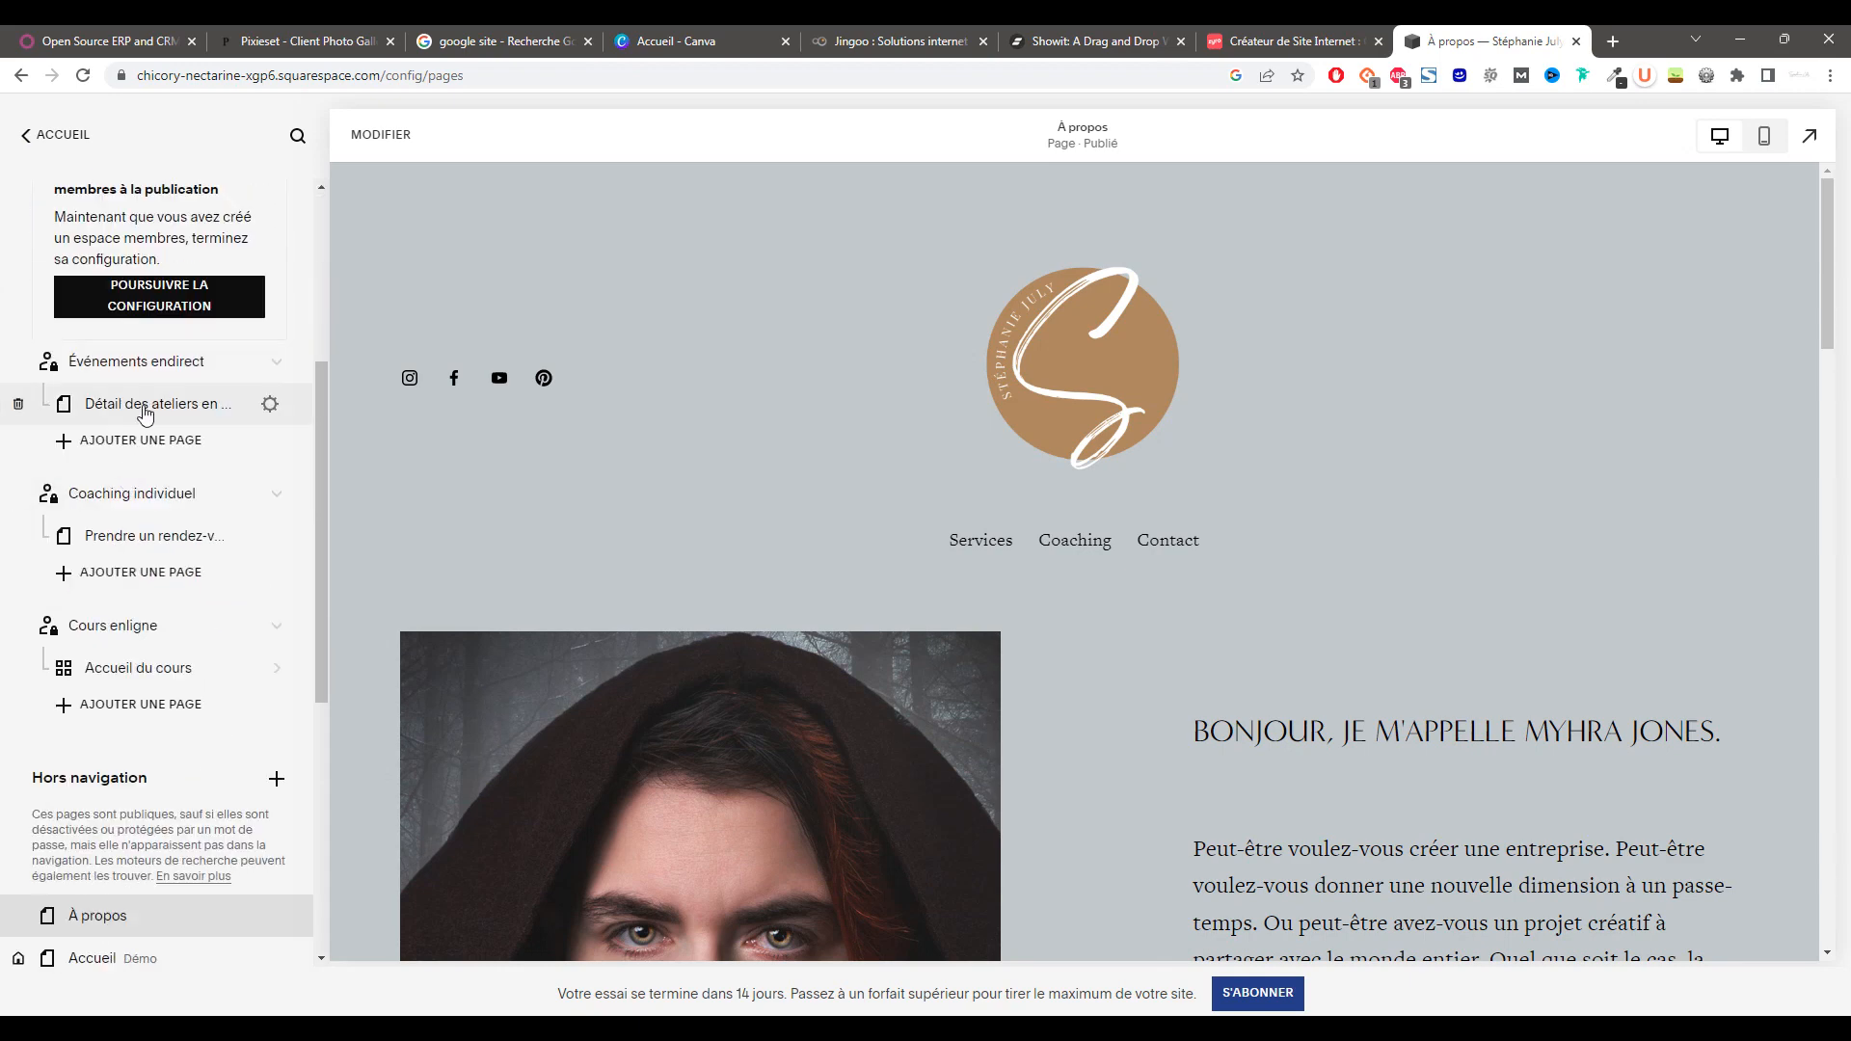
scroll(139, 713, "down", 5)
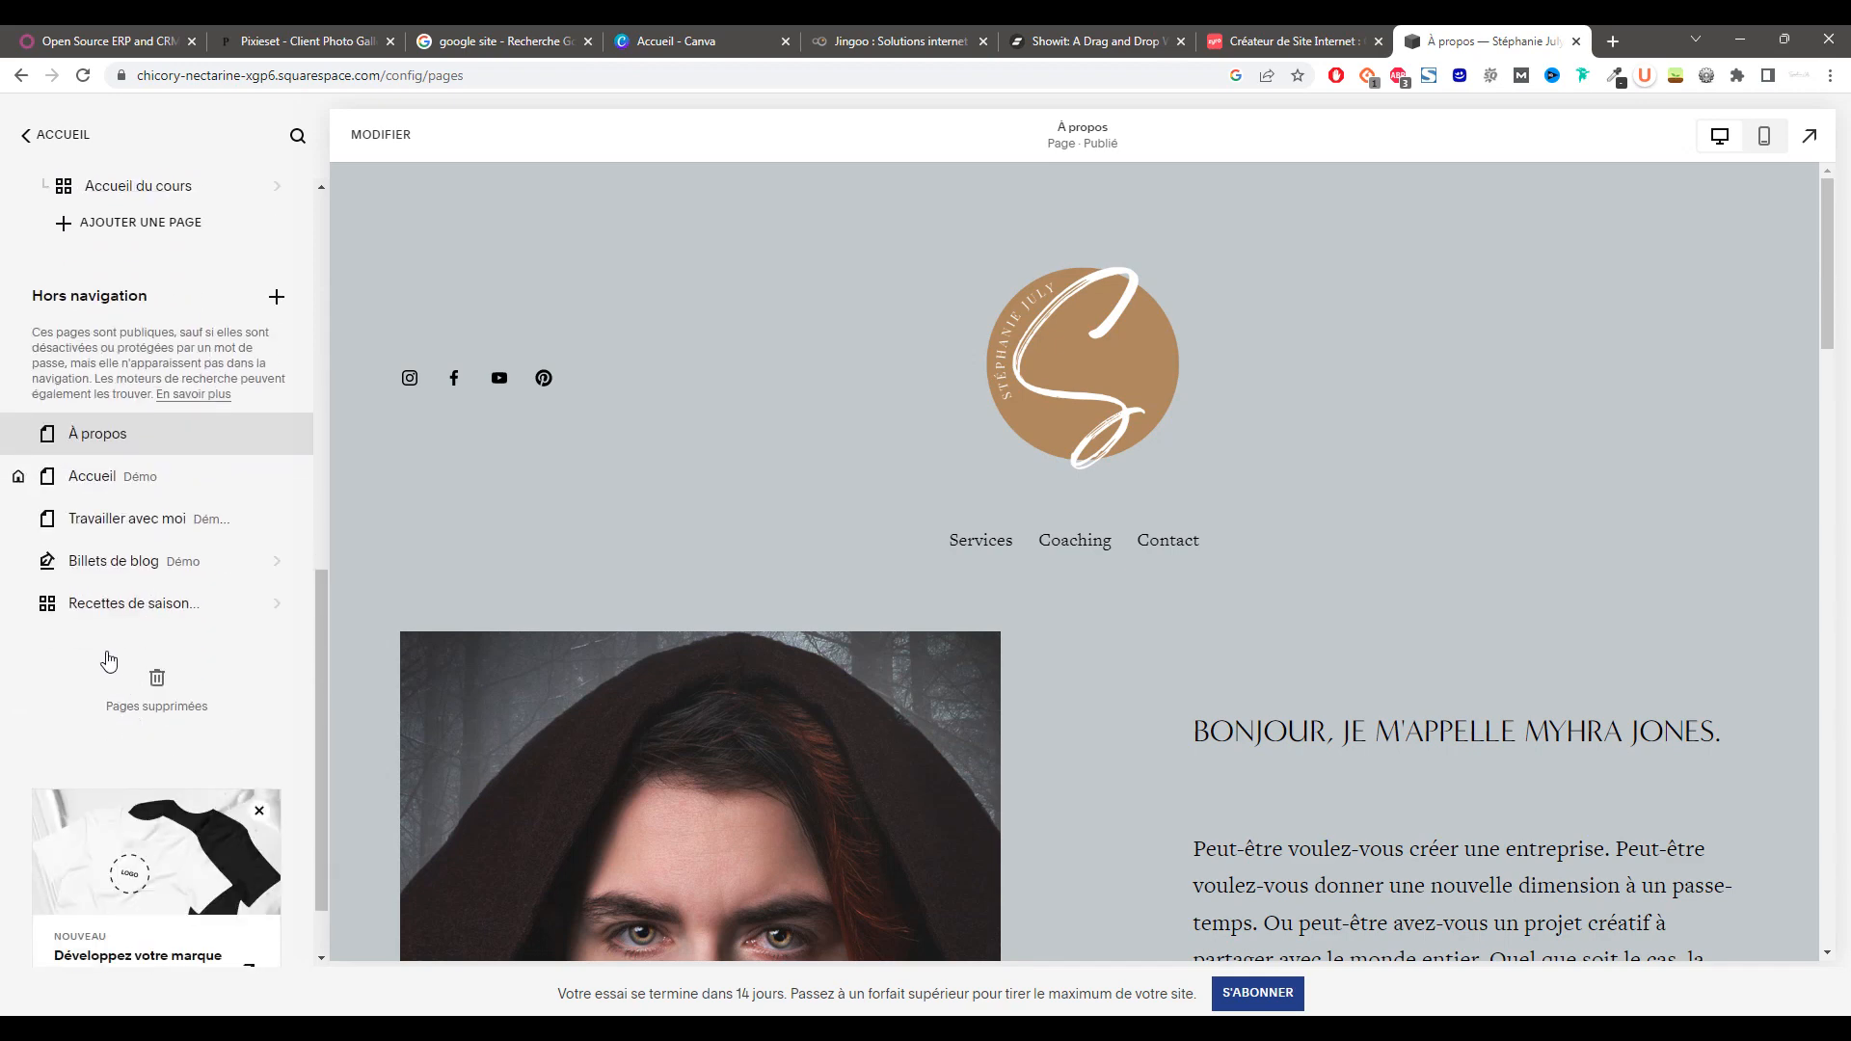
left_click(29, 135)
left_click(62, 299)
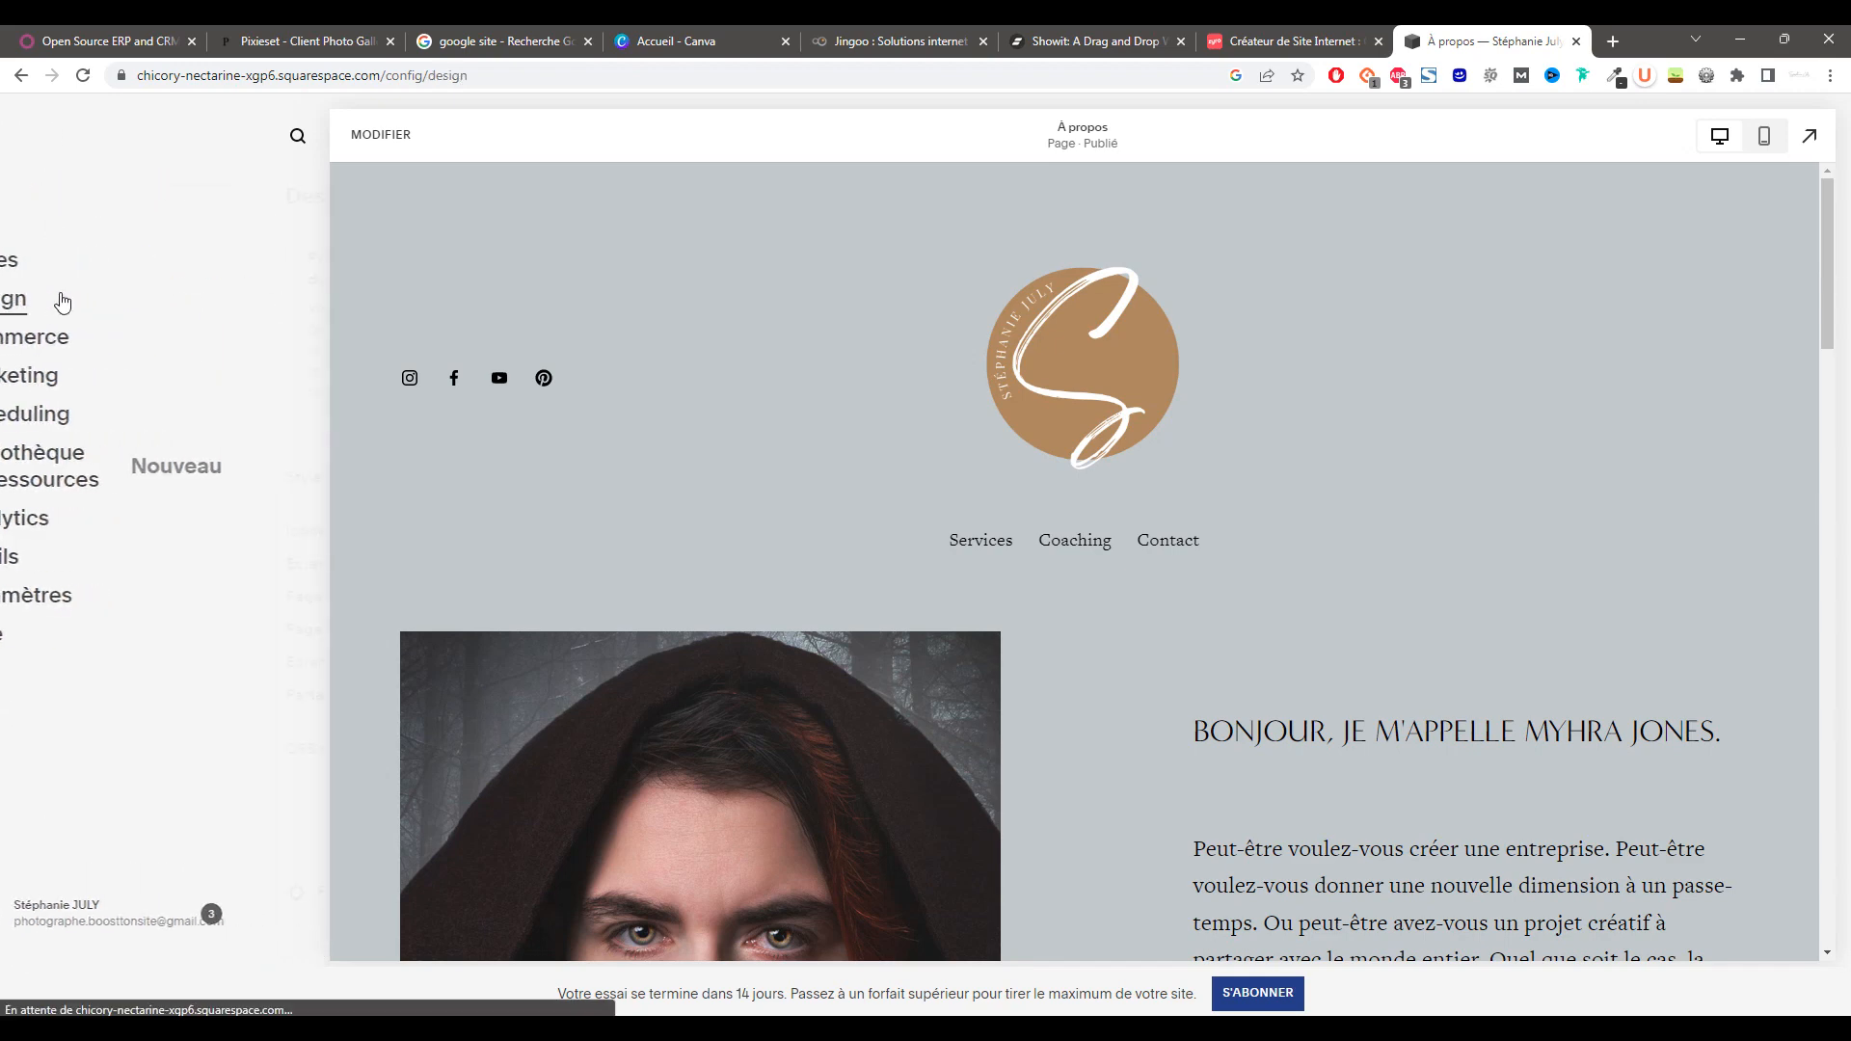
left_click(82, 477)
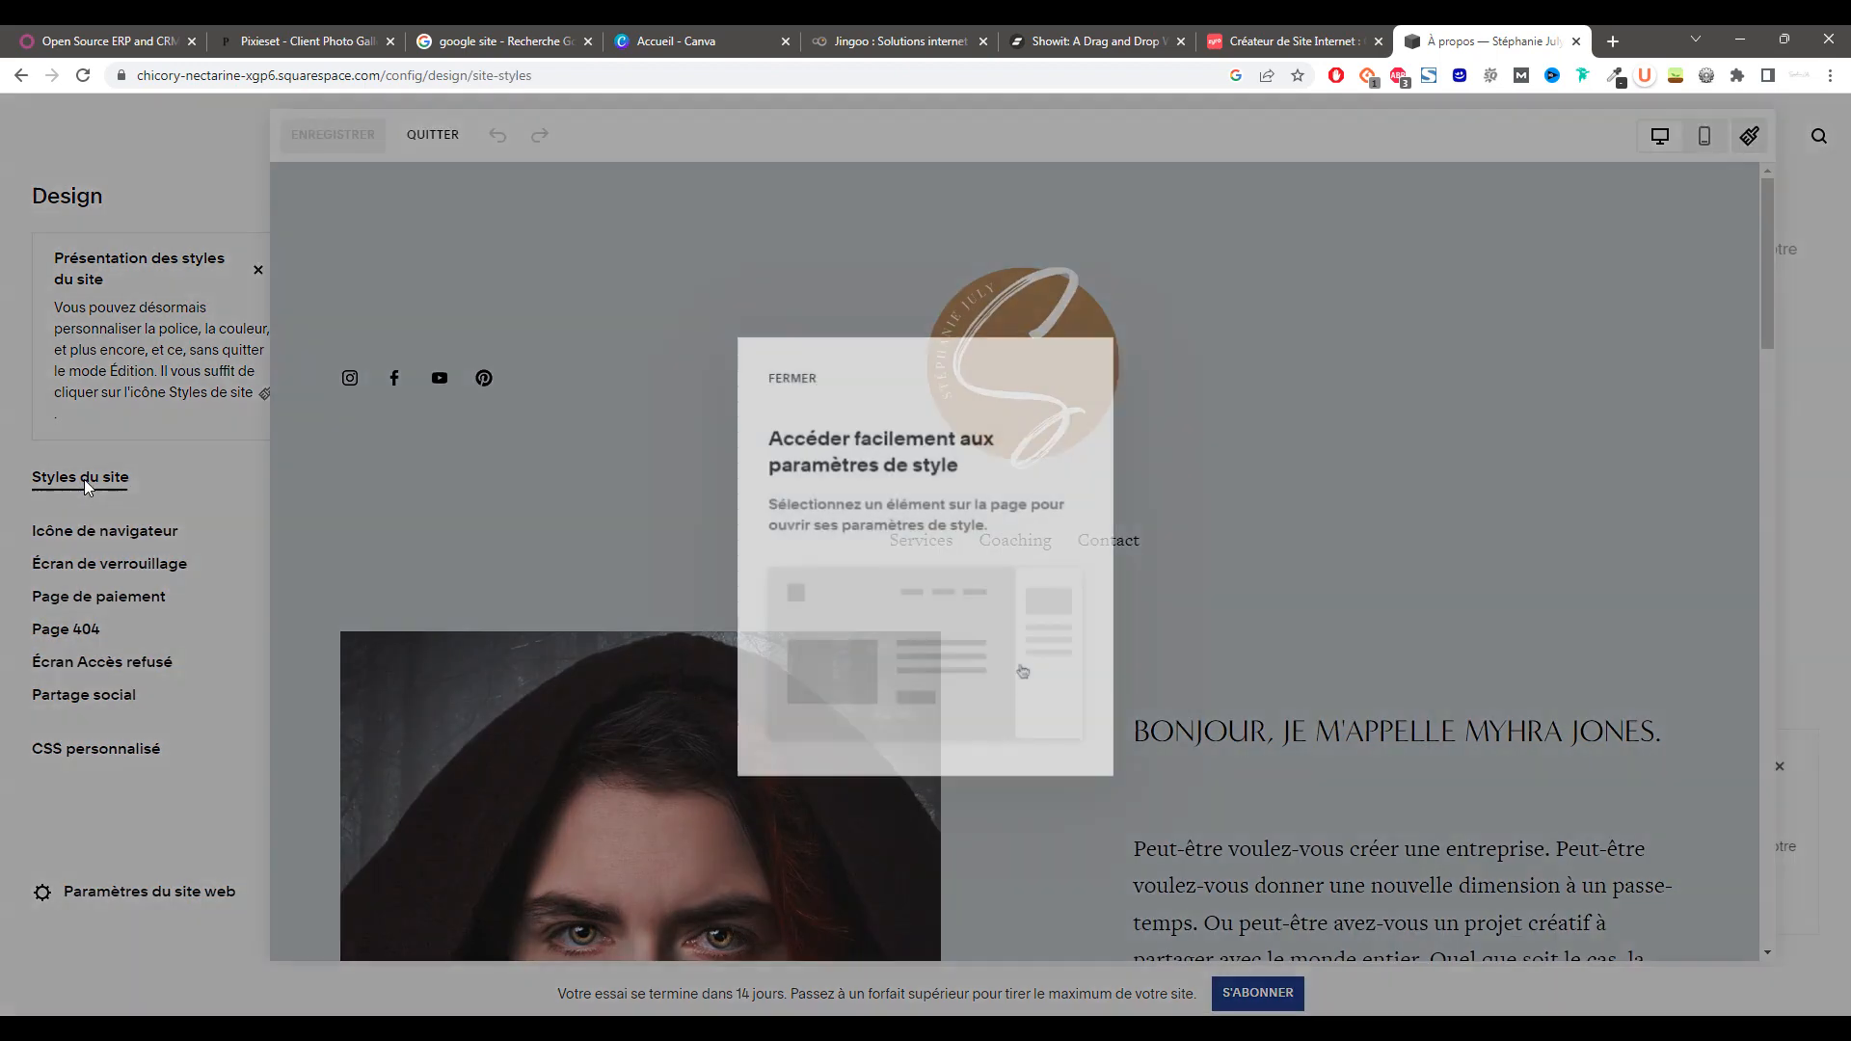
left_click(1579, 318)
left_click(1586, 320)
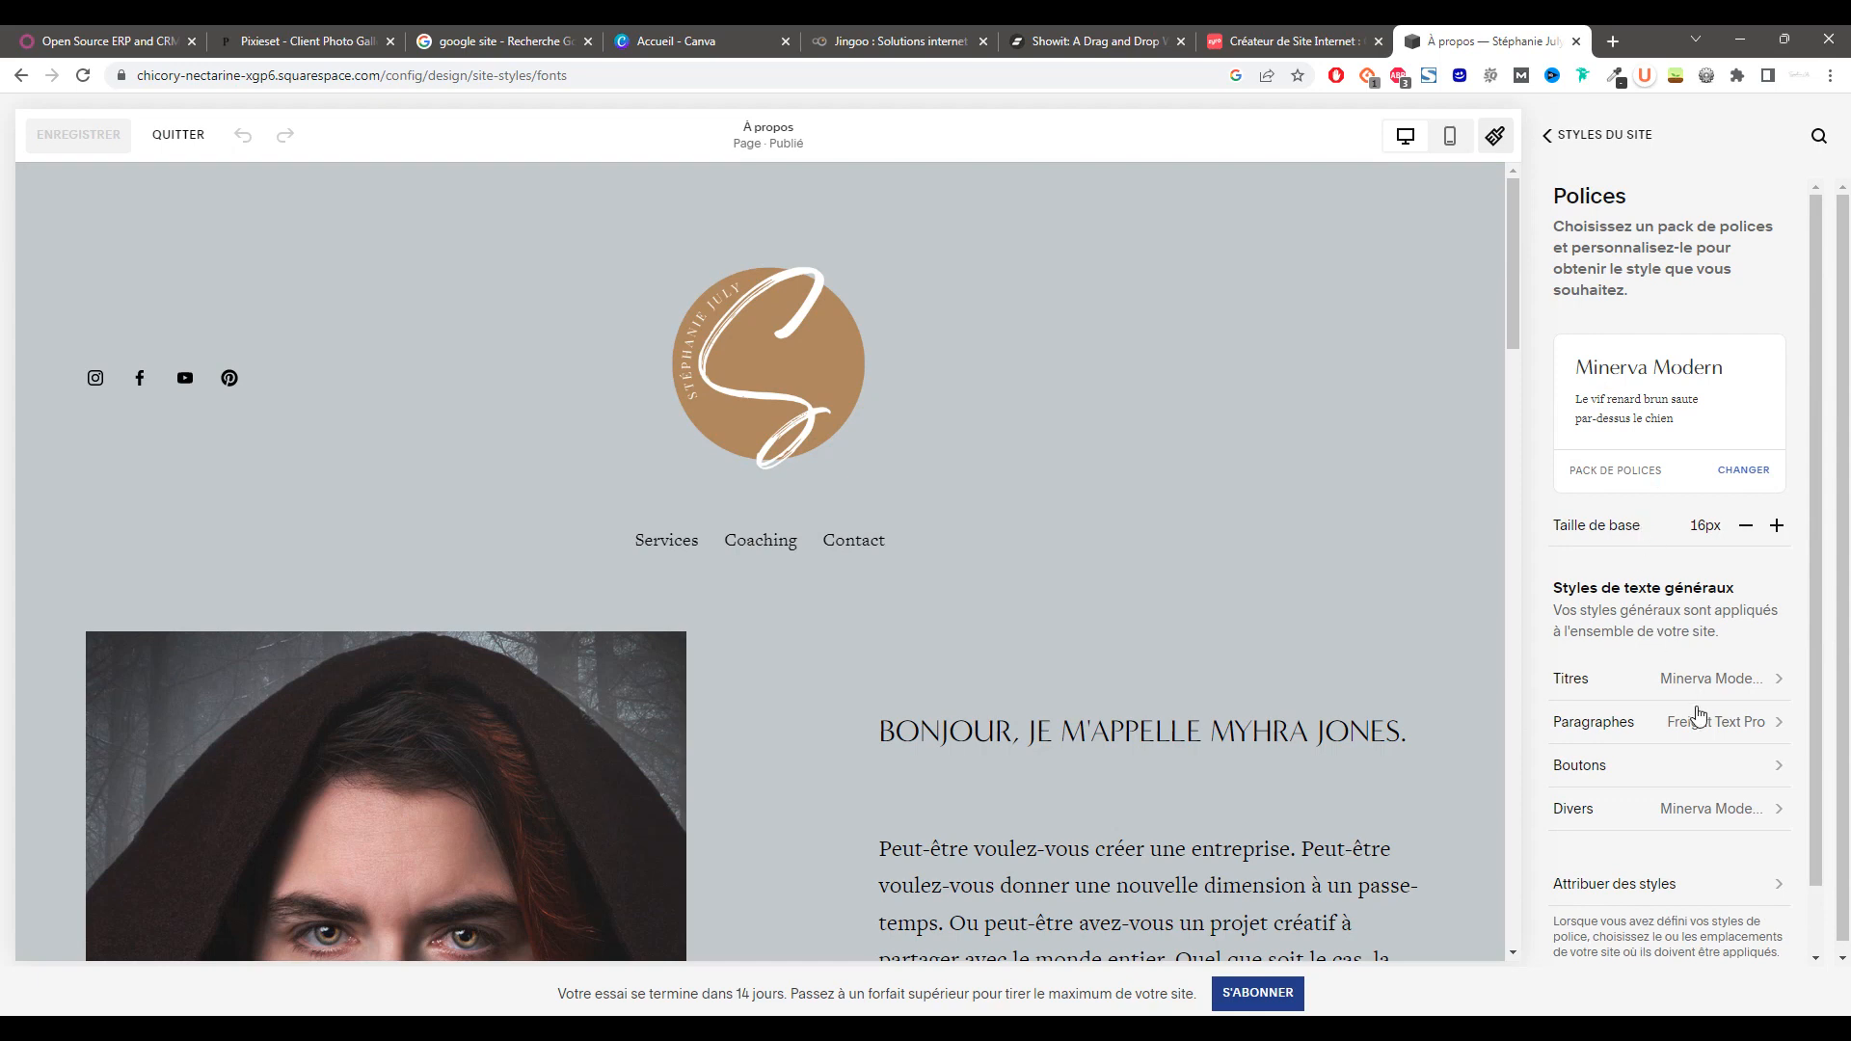
- Set the font family of the site's headings (Titres) to Petersburg Web
left_click(1733, 682)
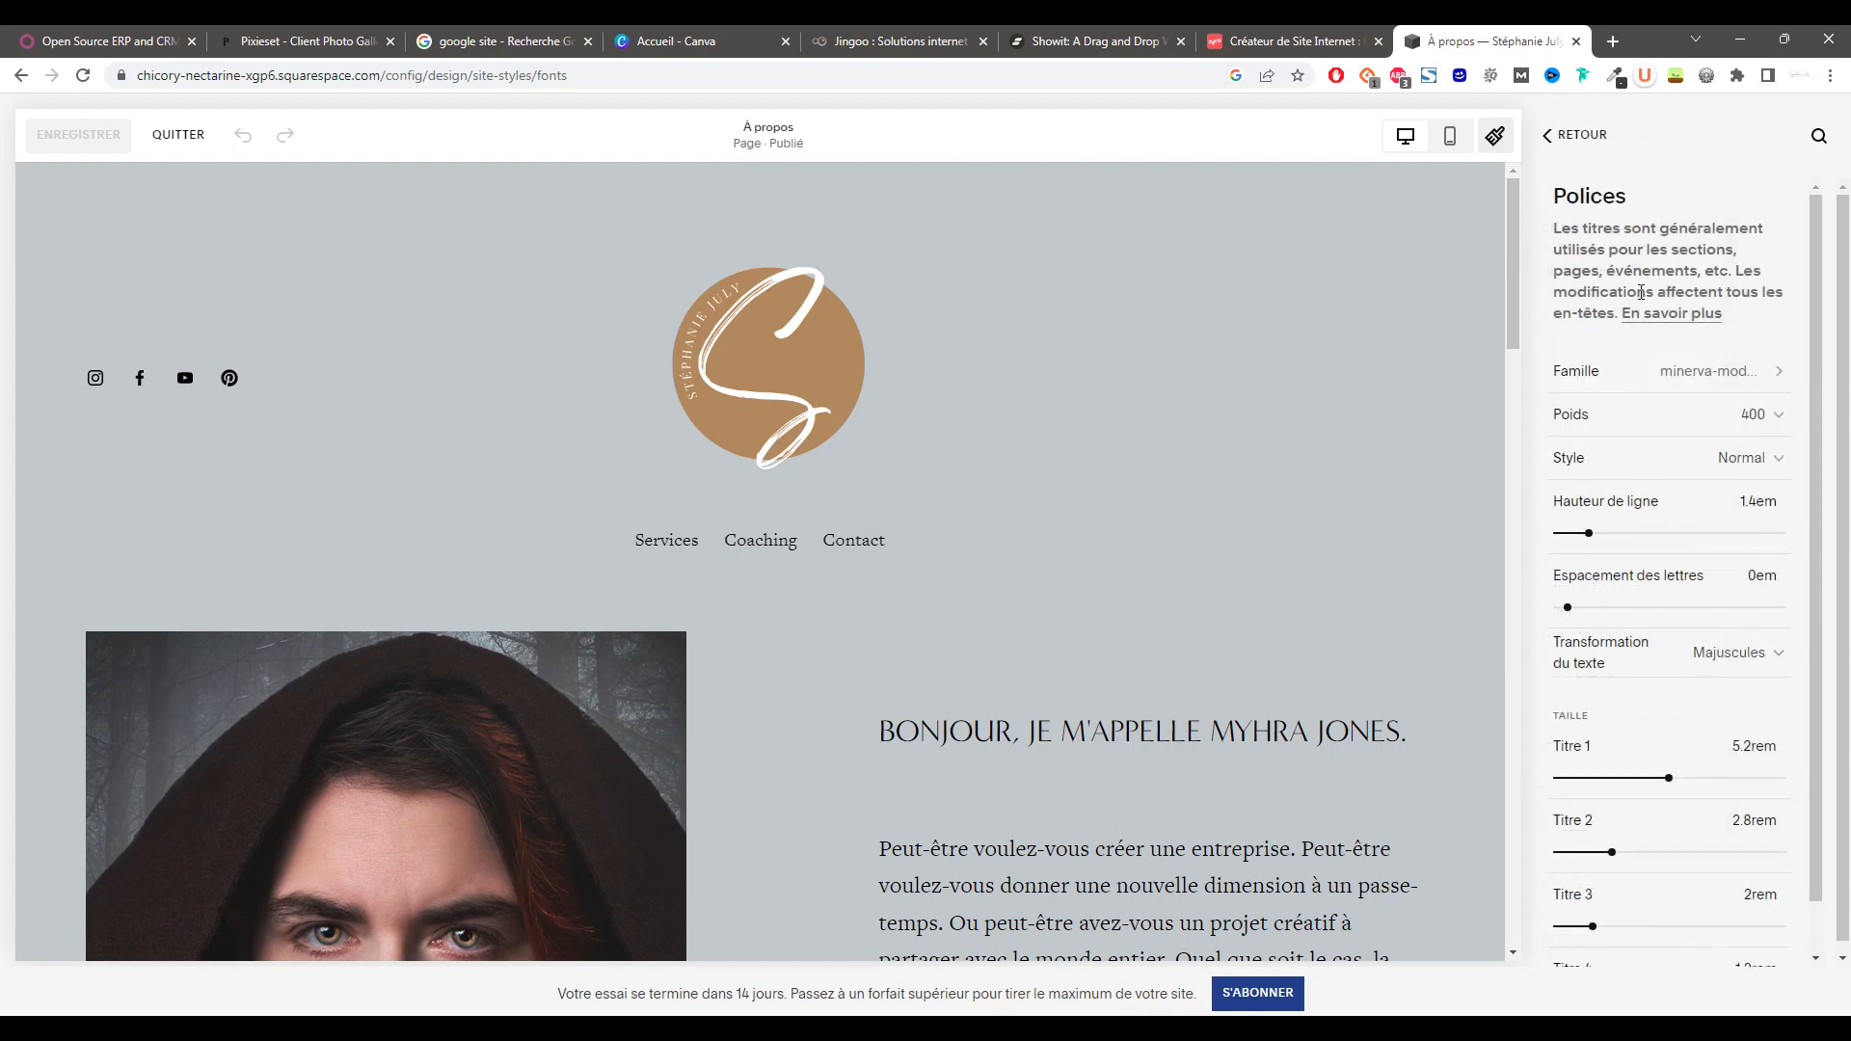
left_click(1729, 379)
scroll(1819, 675, "down", 10)
scroll(1639, 675, "up", 10)
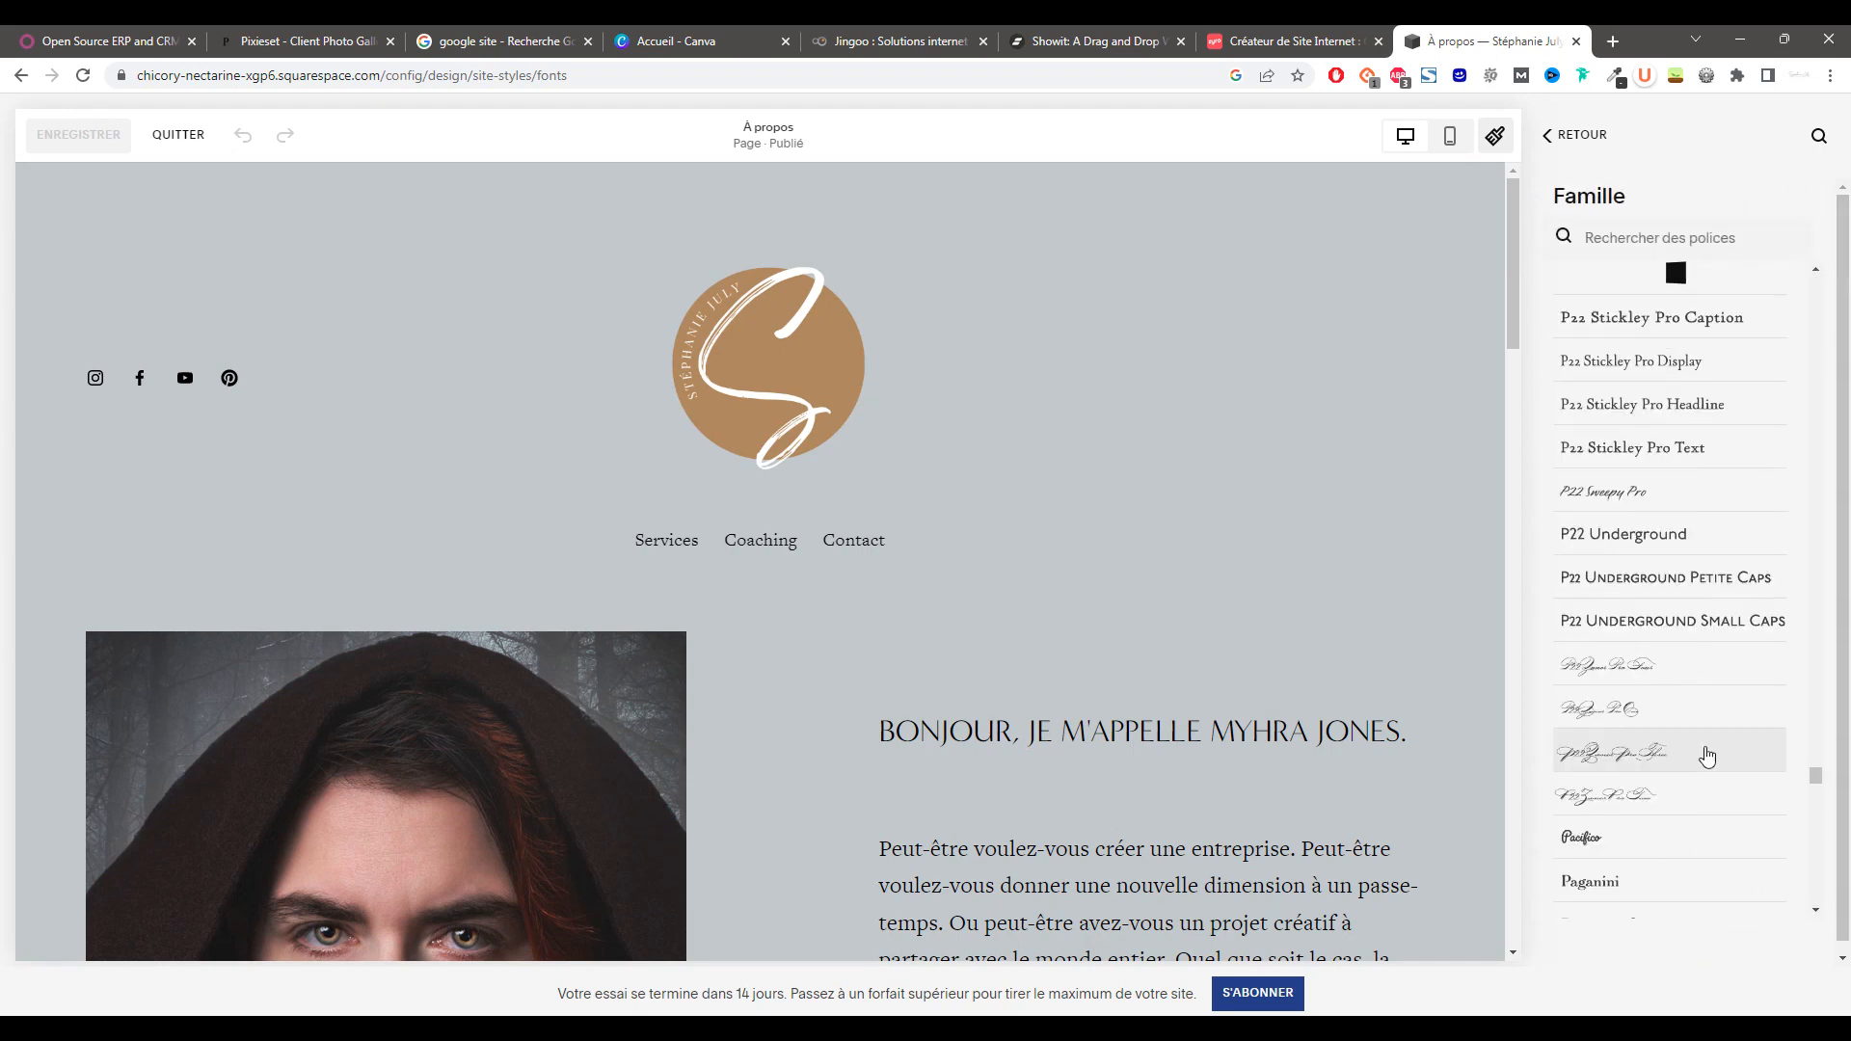
scroll(1704, 753, "down", 10)
left_click(1669, 327)
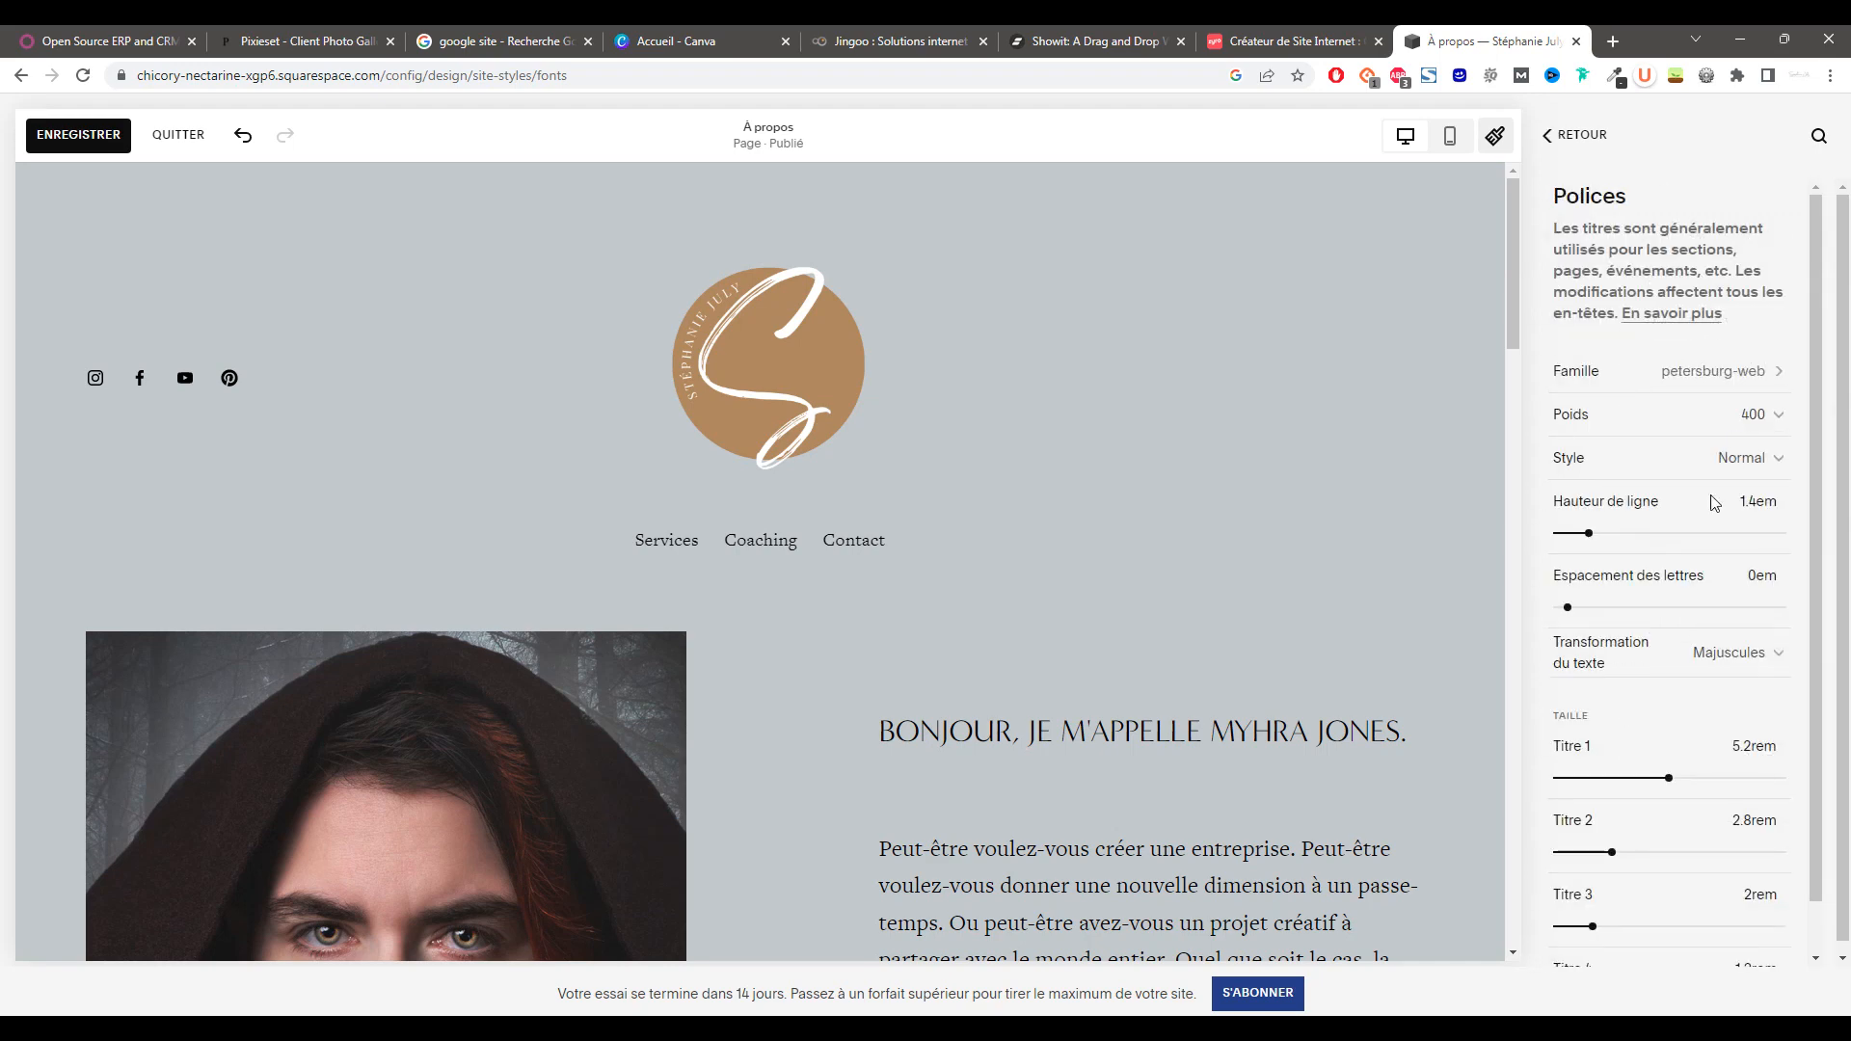
- Set the font family of the site's paragraphs to Roboto and save the style changes
scroll(1645, 669, "down", 1)
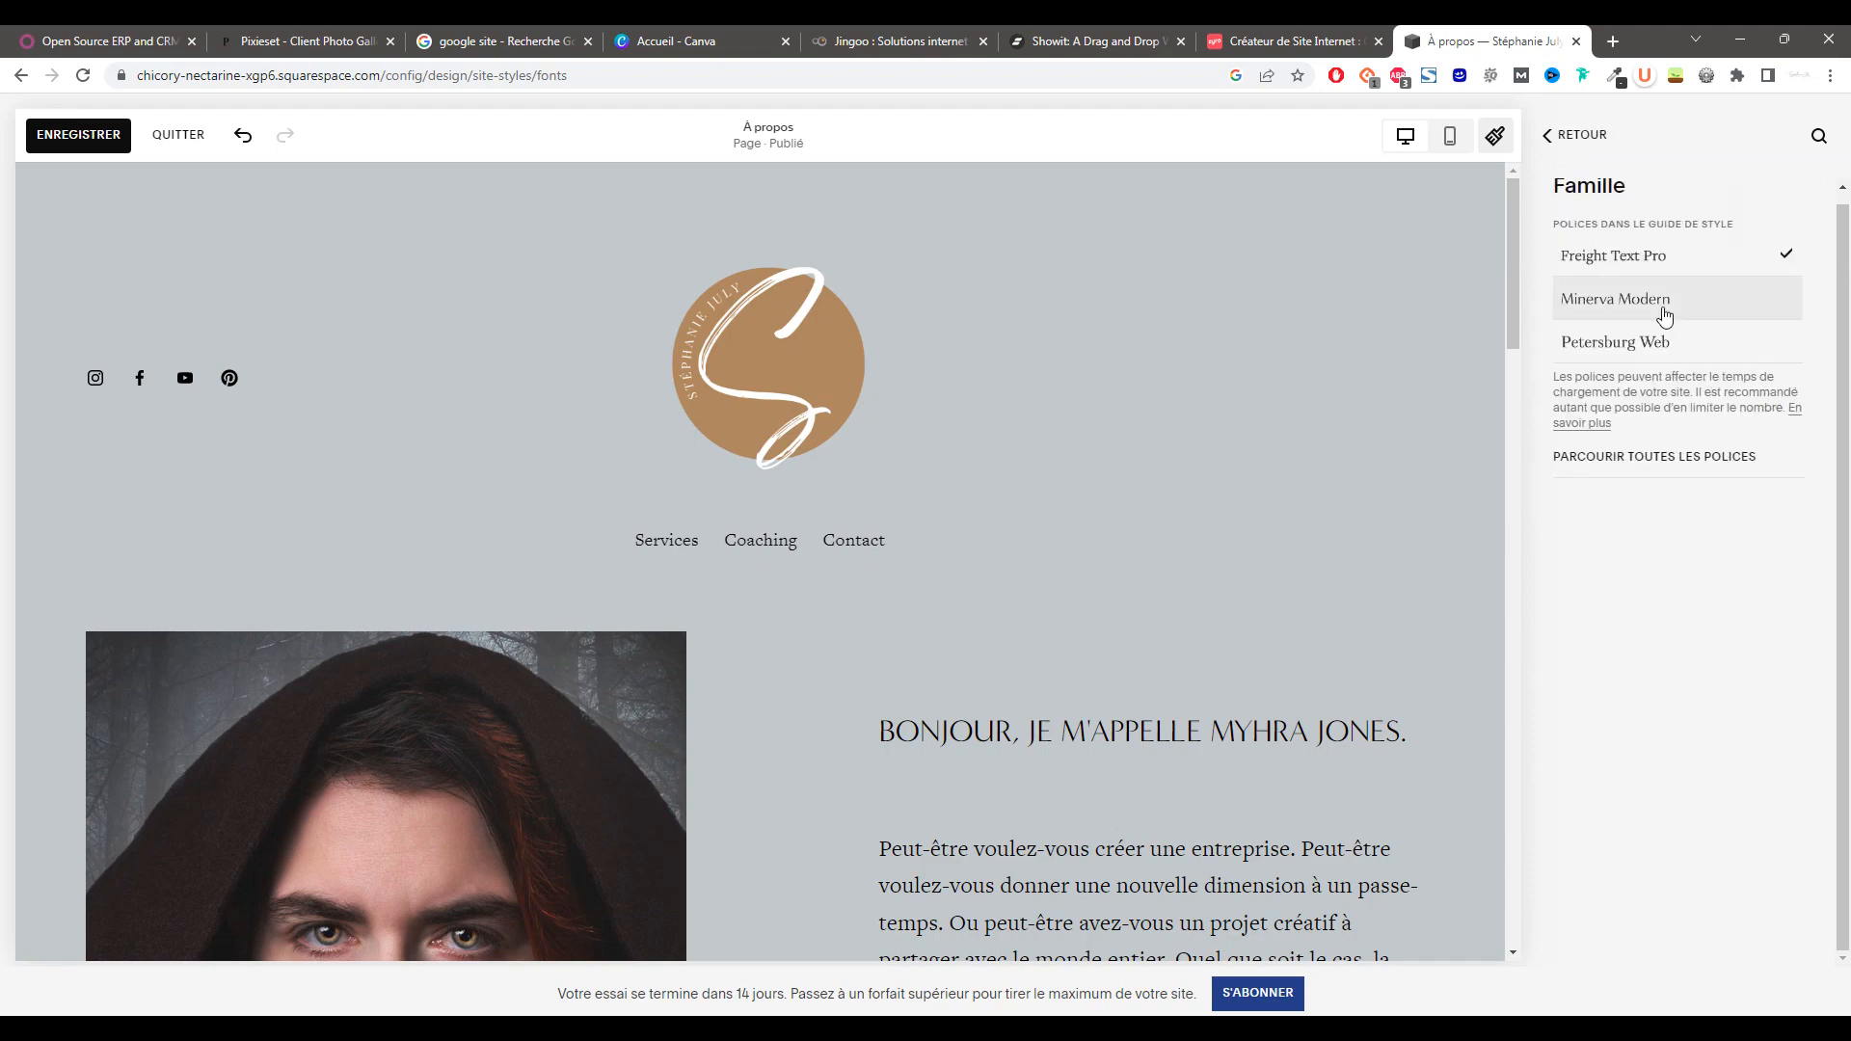
left_click(1625, 227)
type("robo")
left_click(1586, 319)
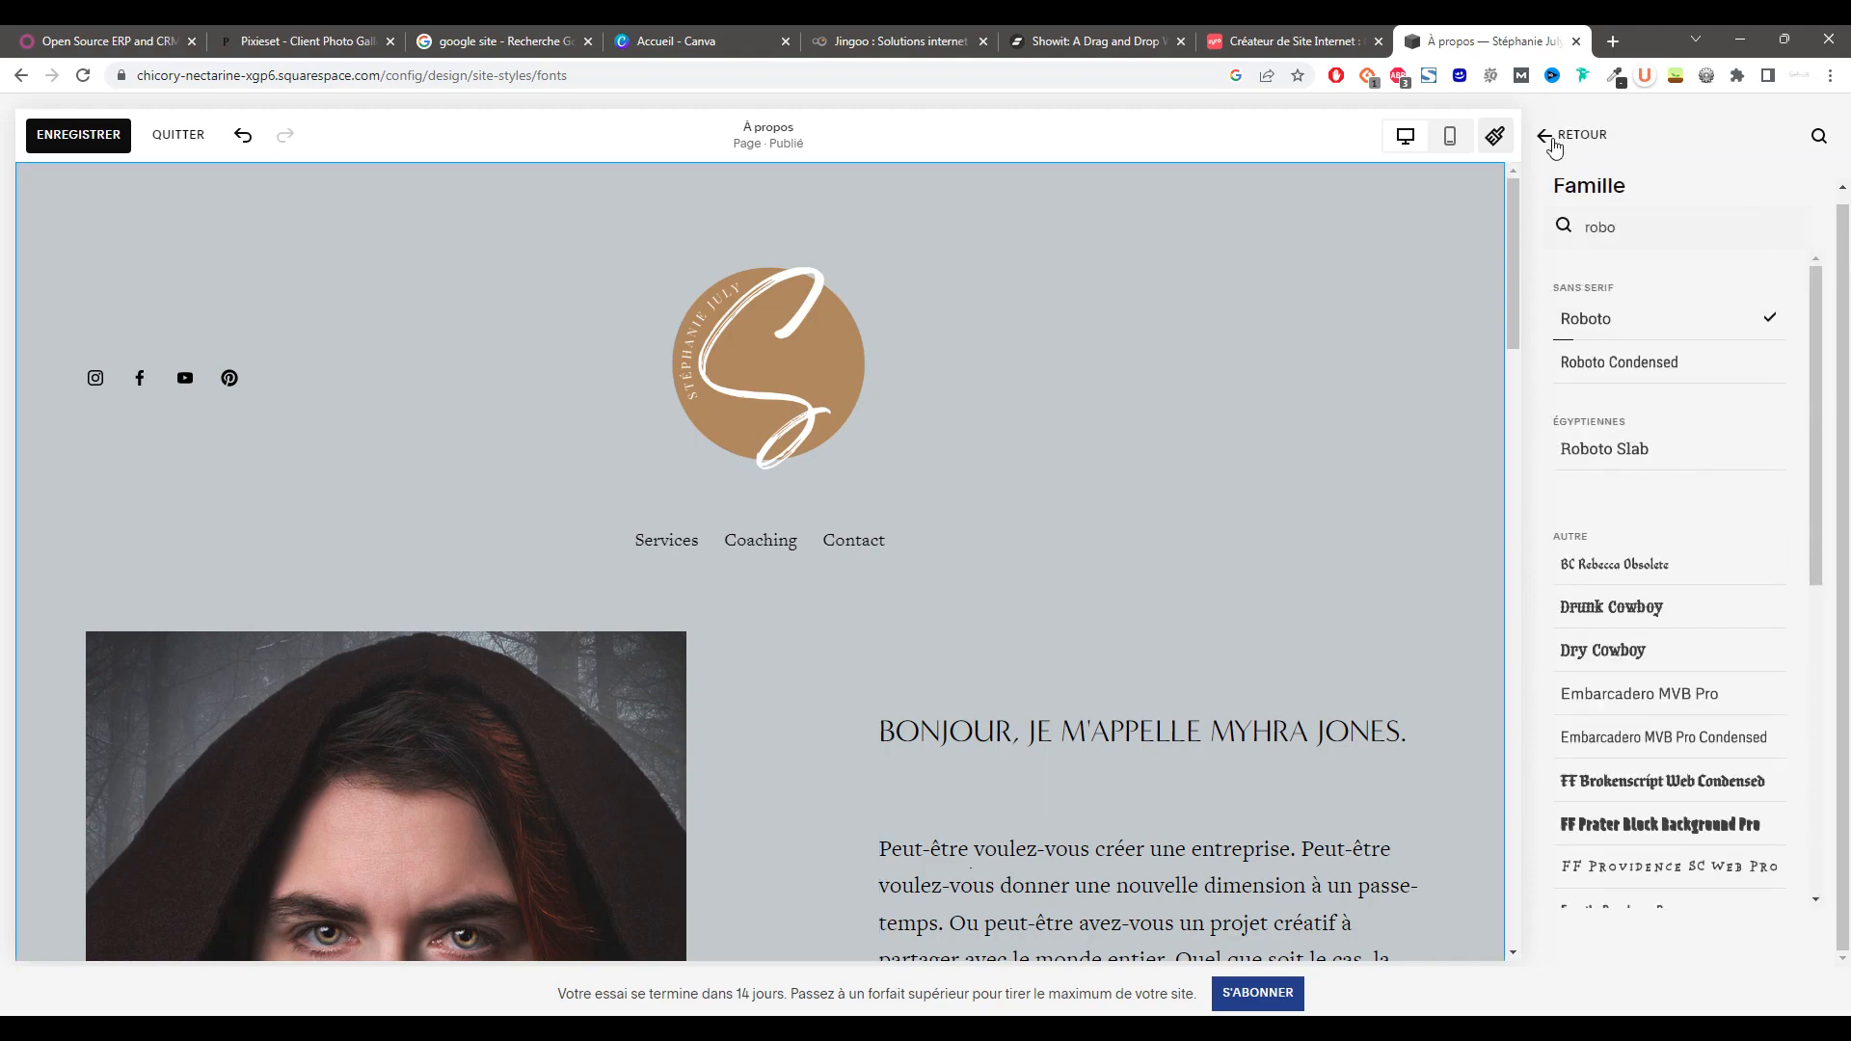
key("ctrl+s")
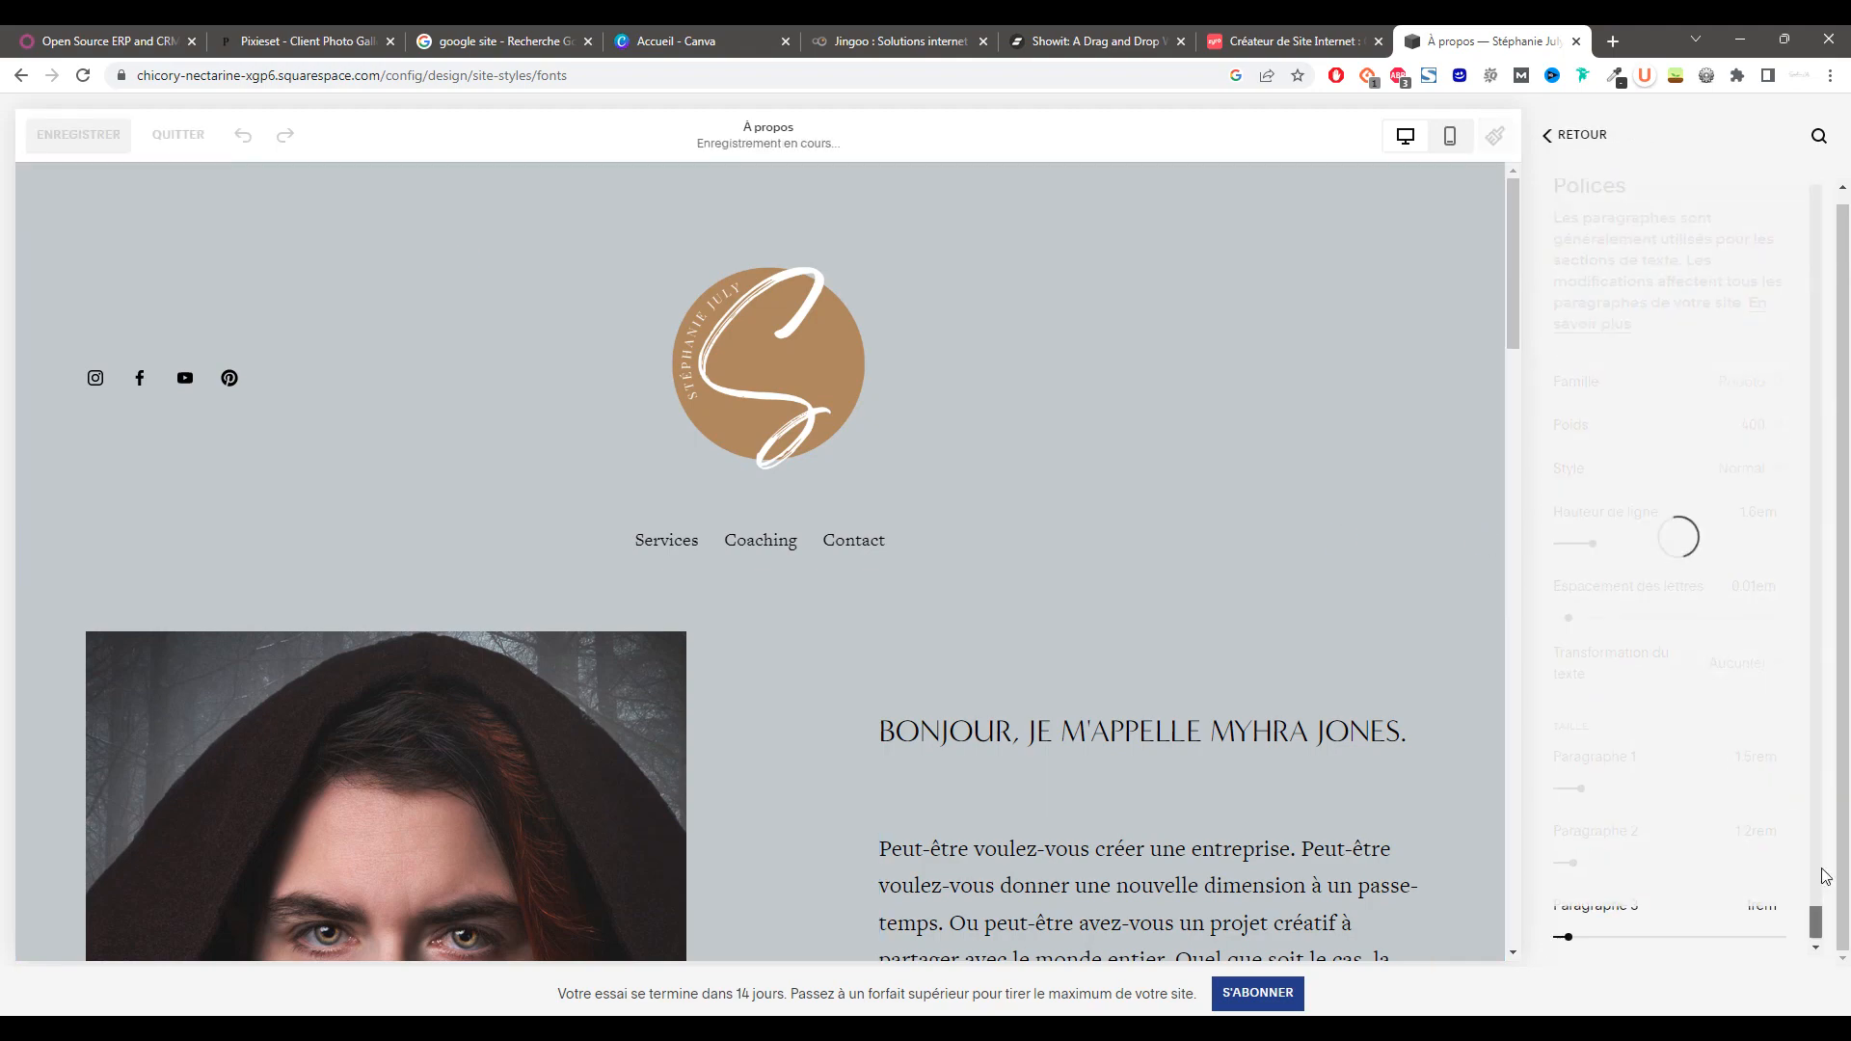
- Open the site's colour palette editor and examine its preset palettes and the option to derive a palette from an image
scroll(1835, 683, "down", 1)
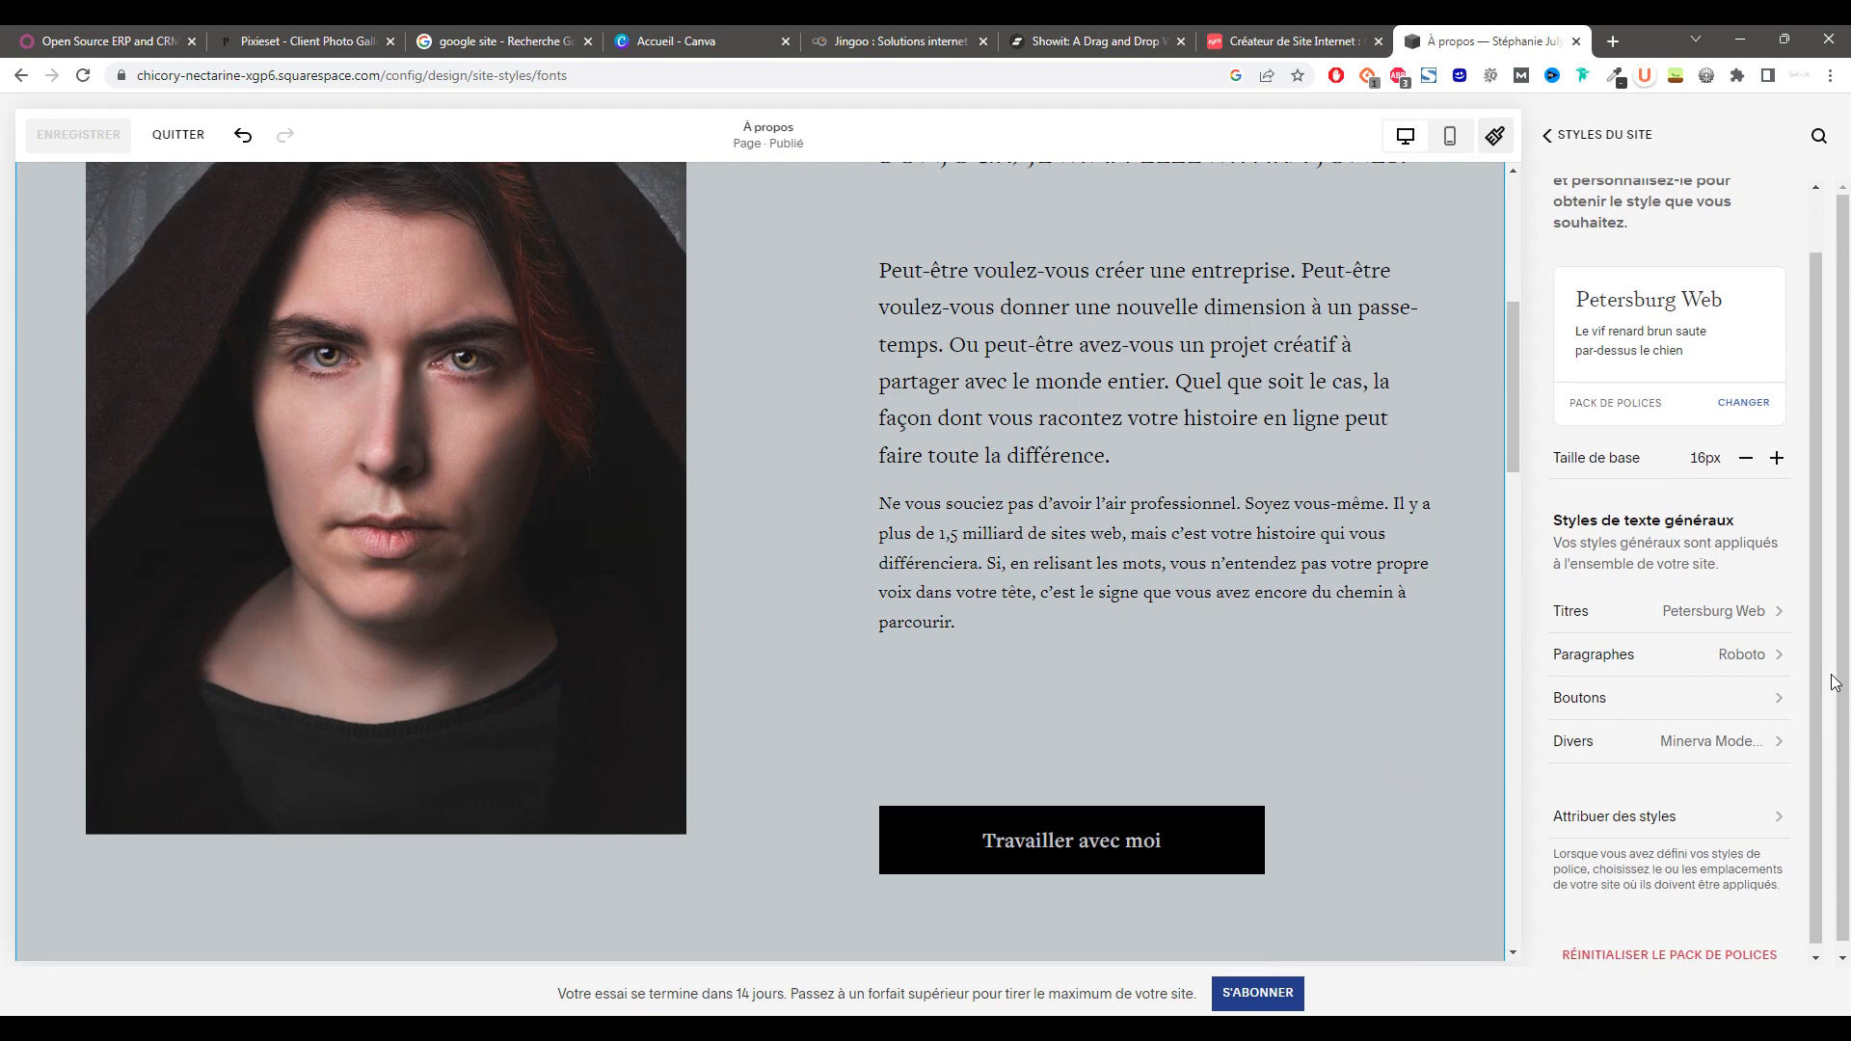
left_click(1570, 136)
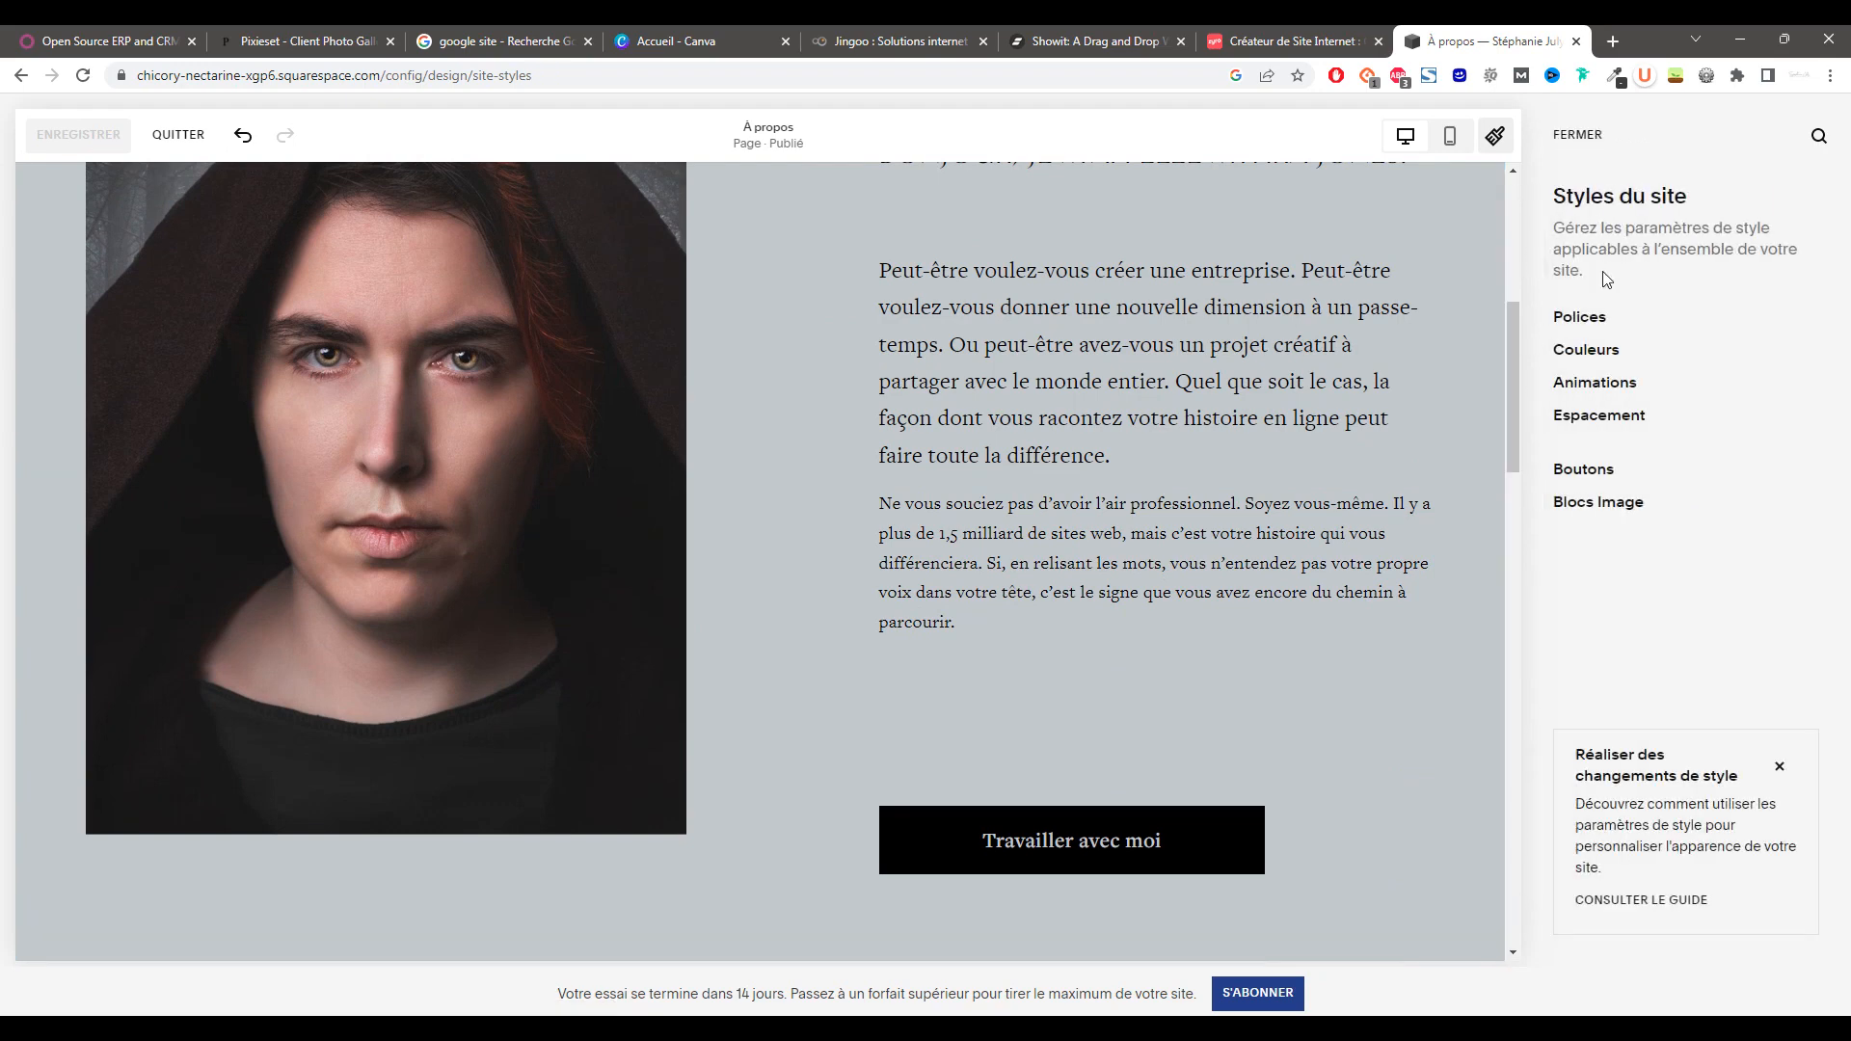
left_click(1612, 363)
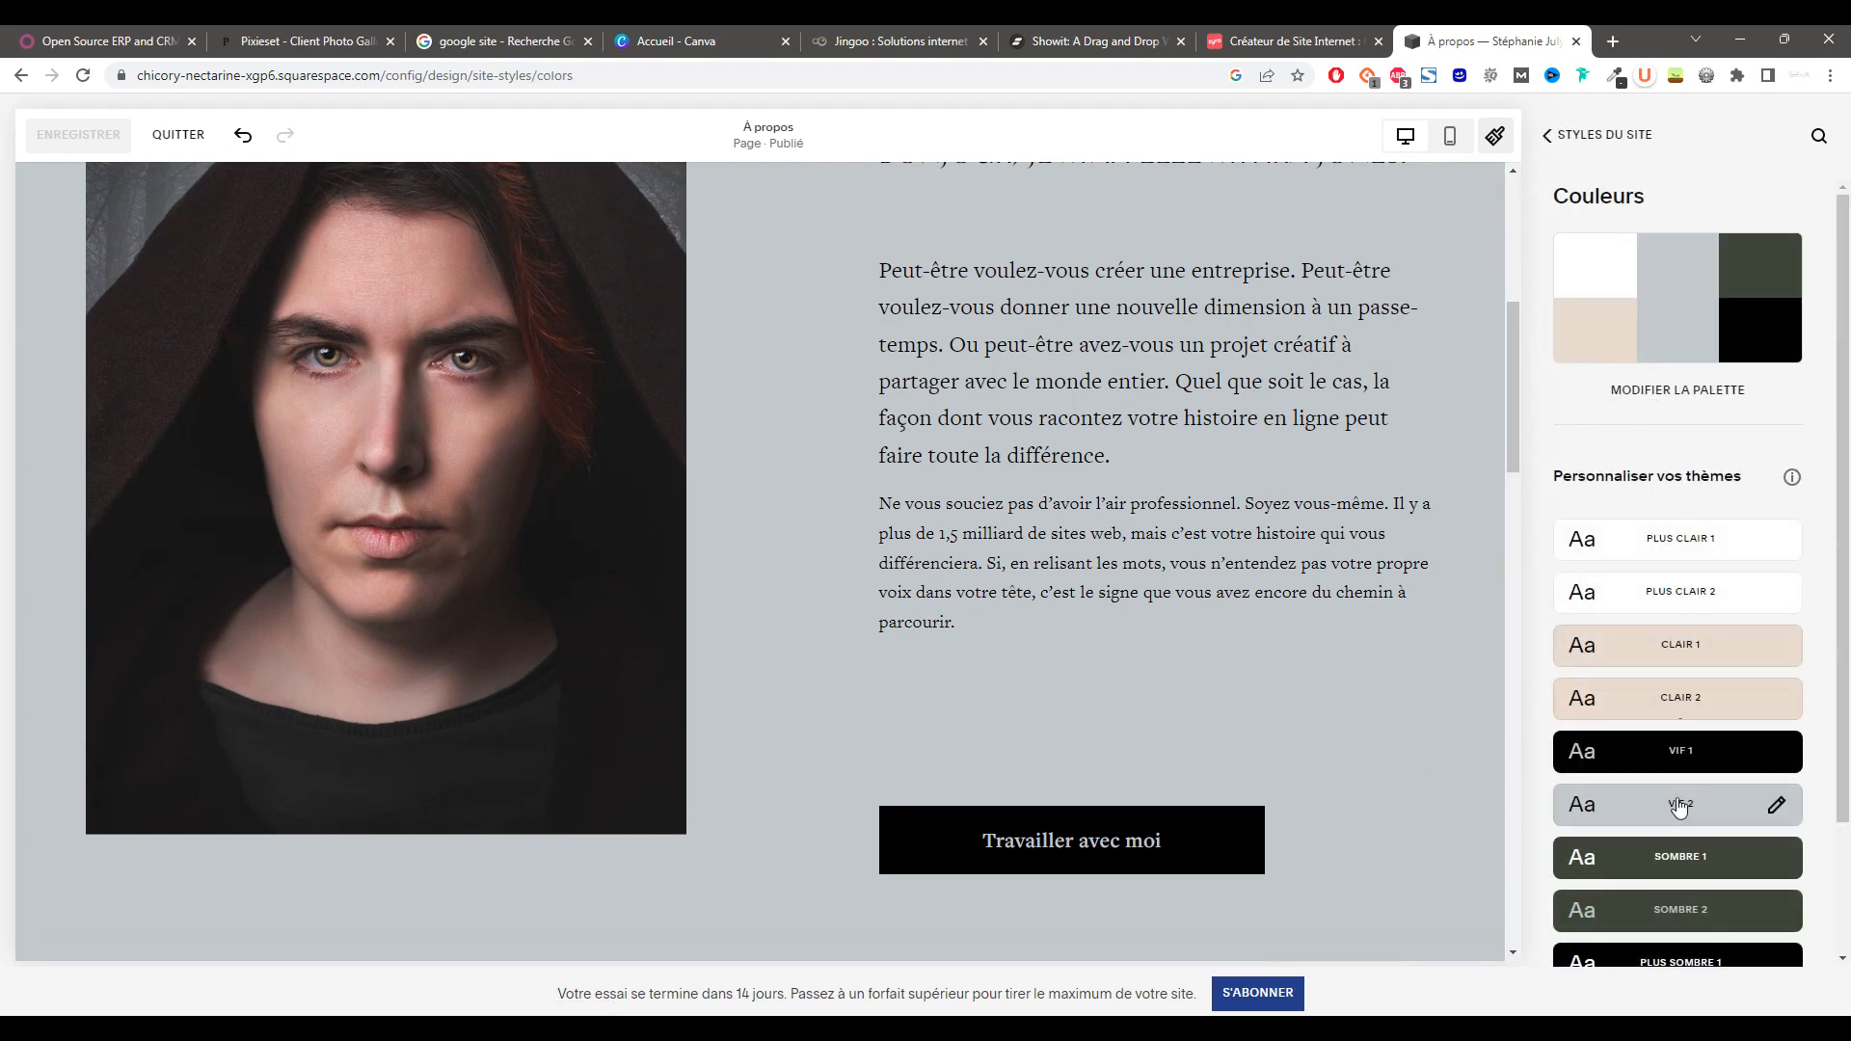
left_click(1693, 390)
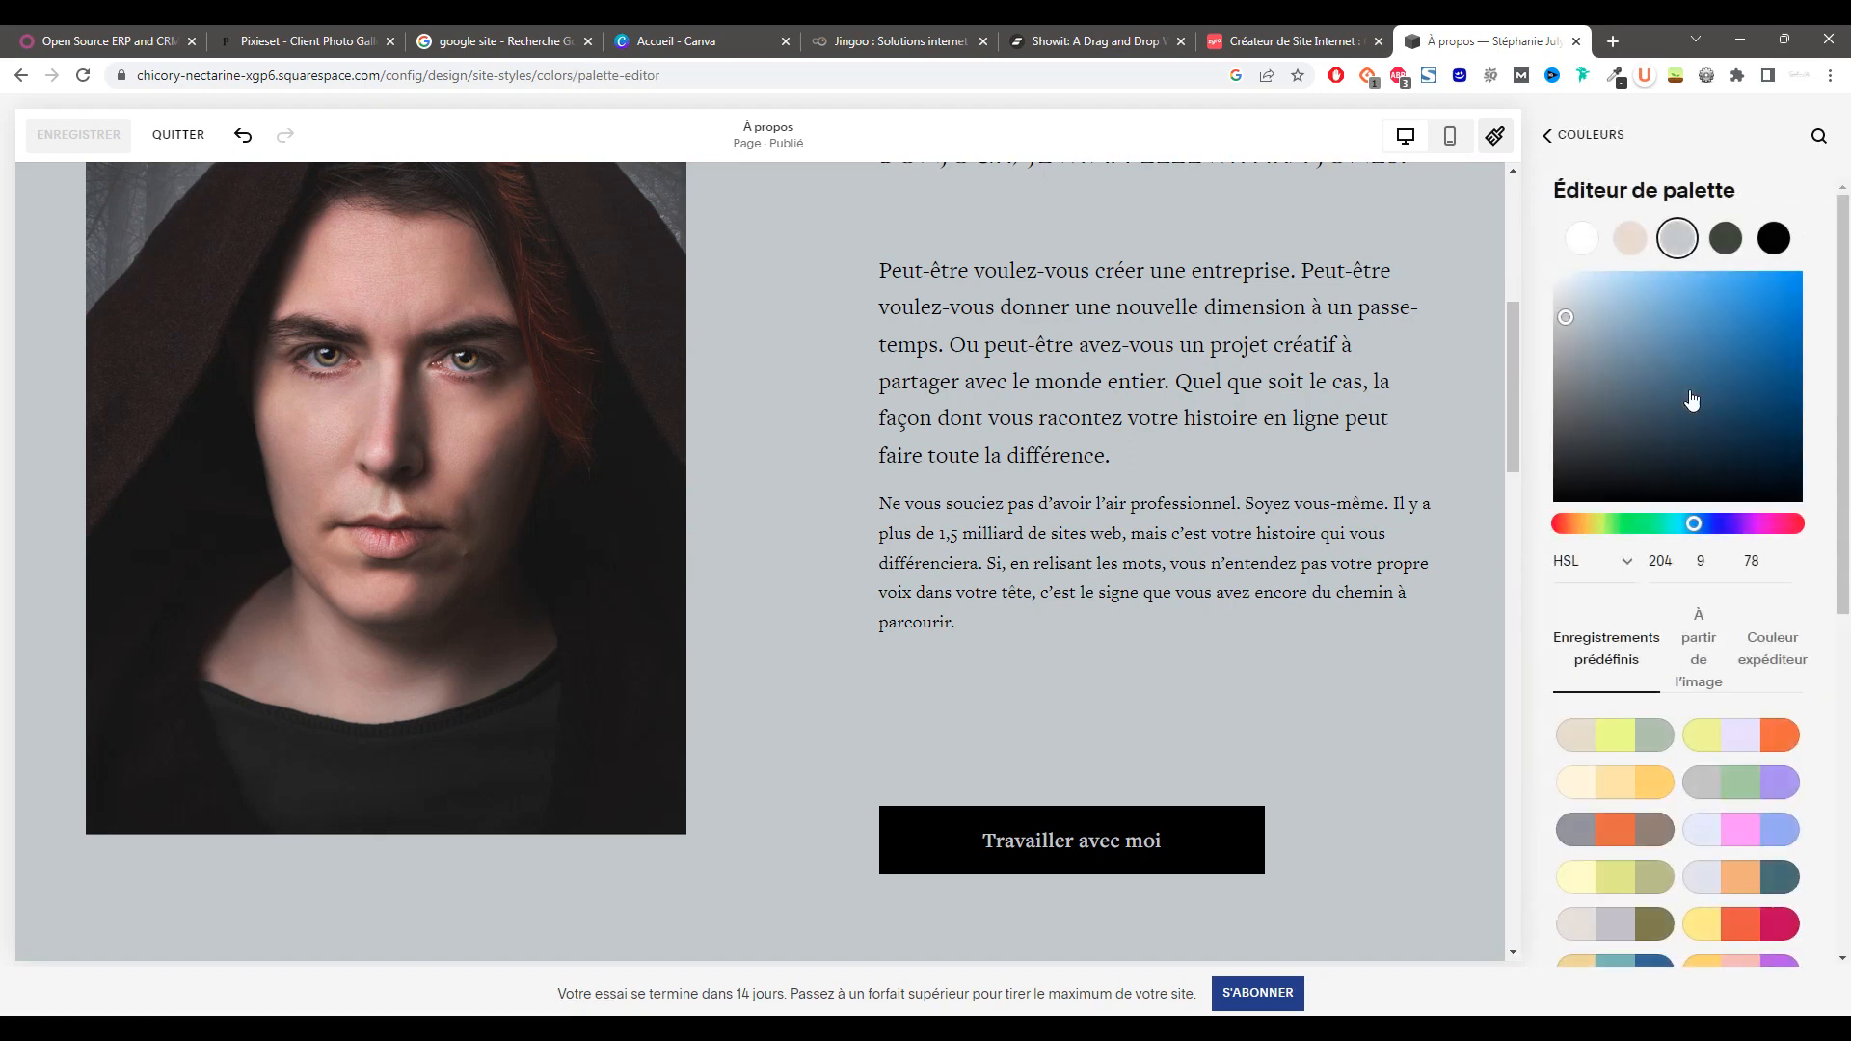
left_click(1583, 239)
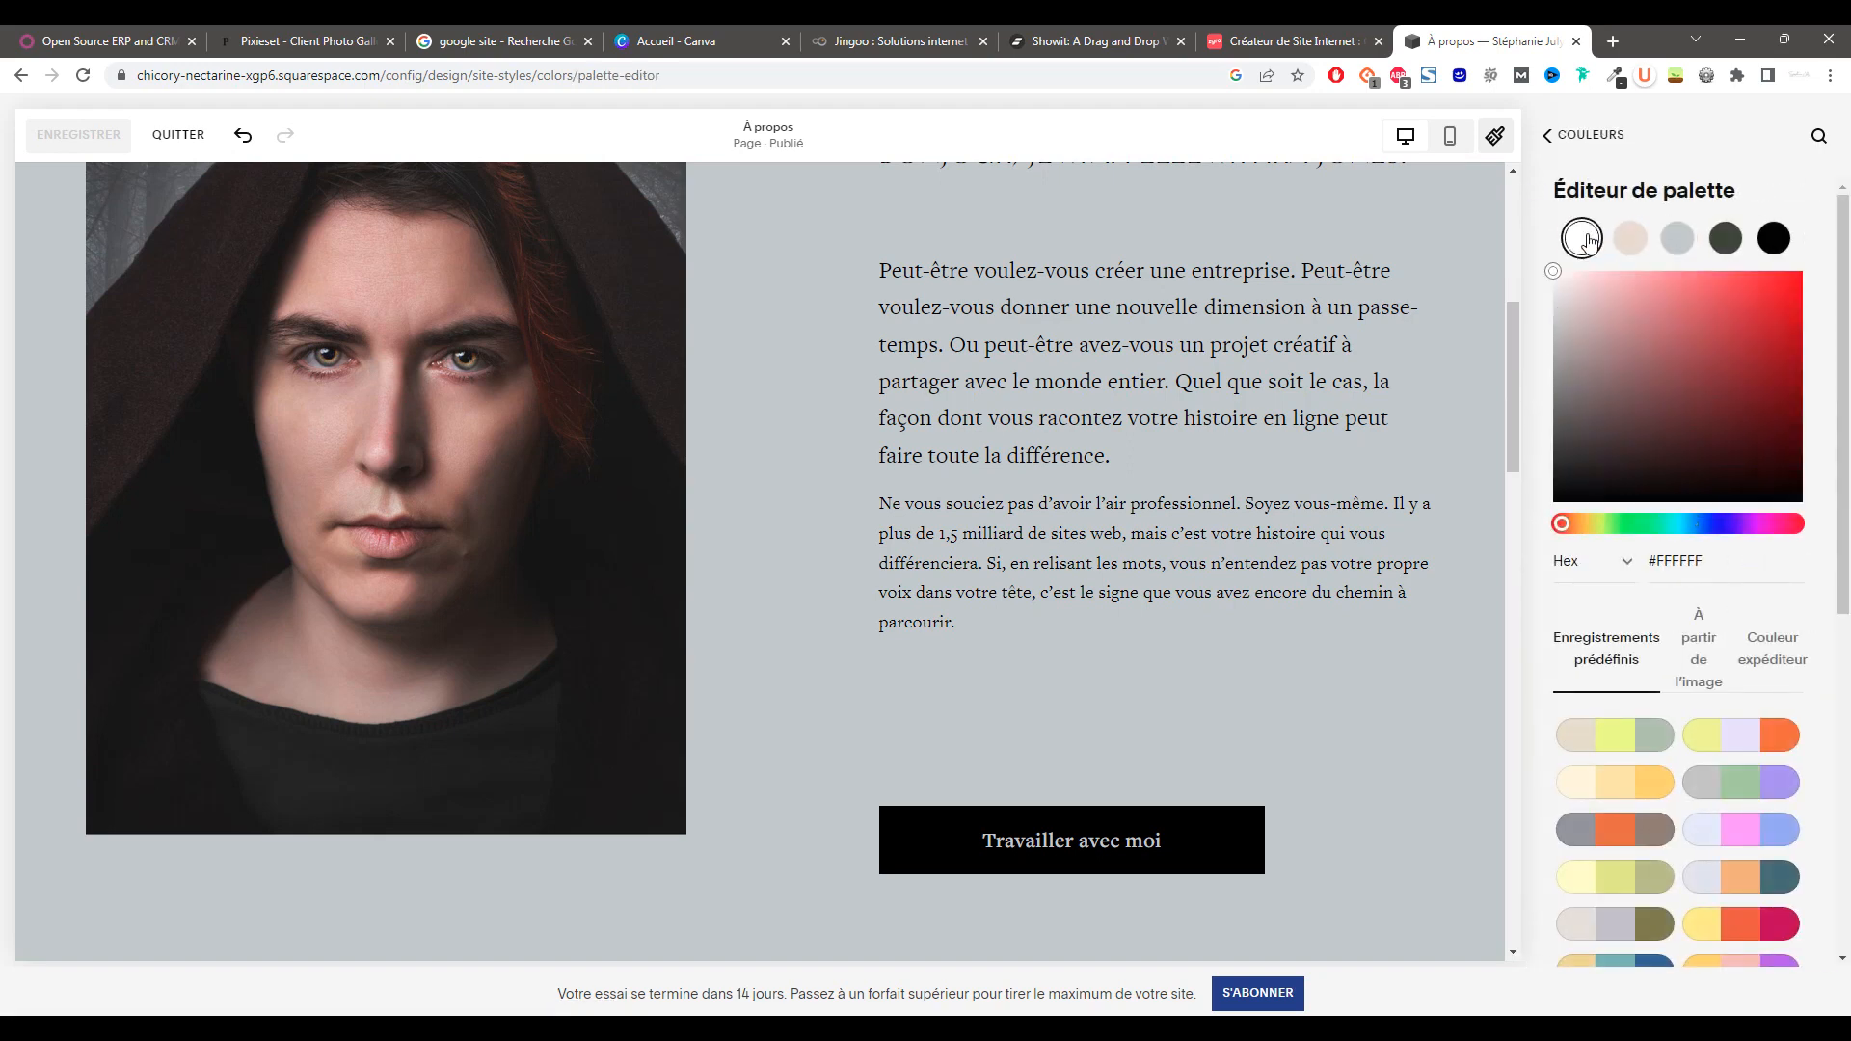
scroll(1629, 579, "down", 7)
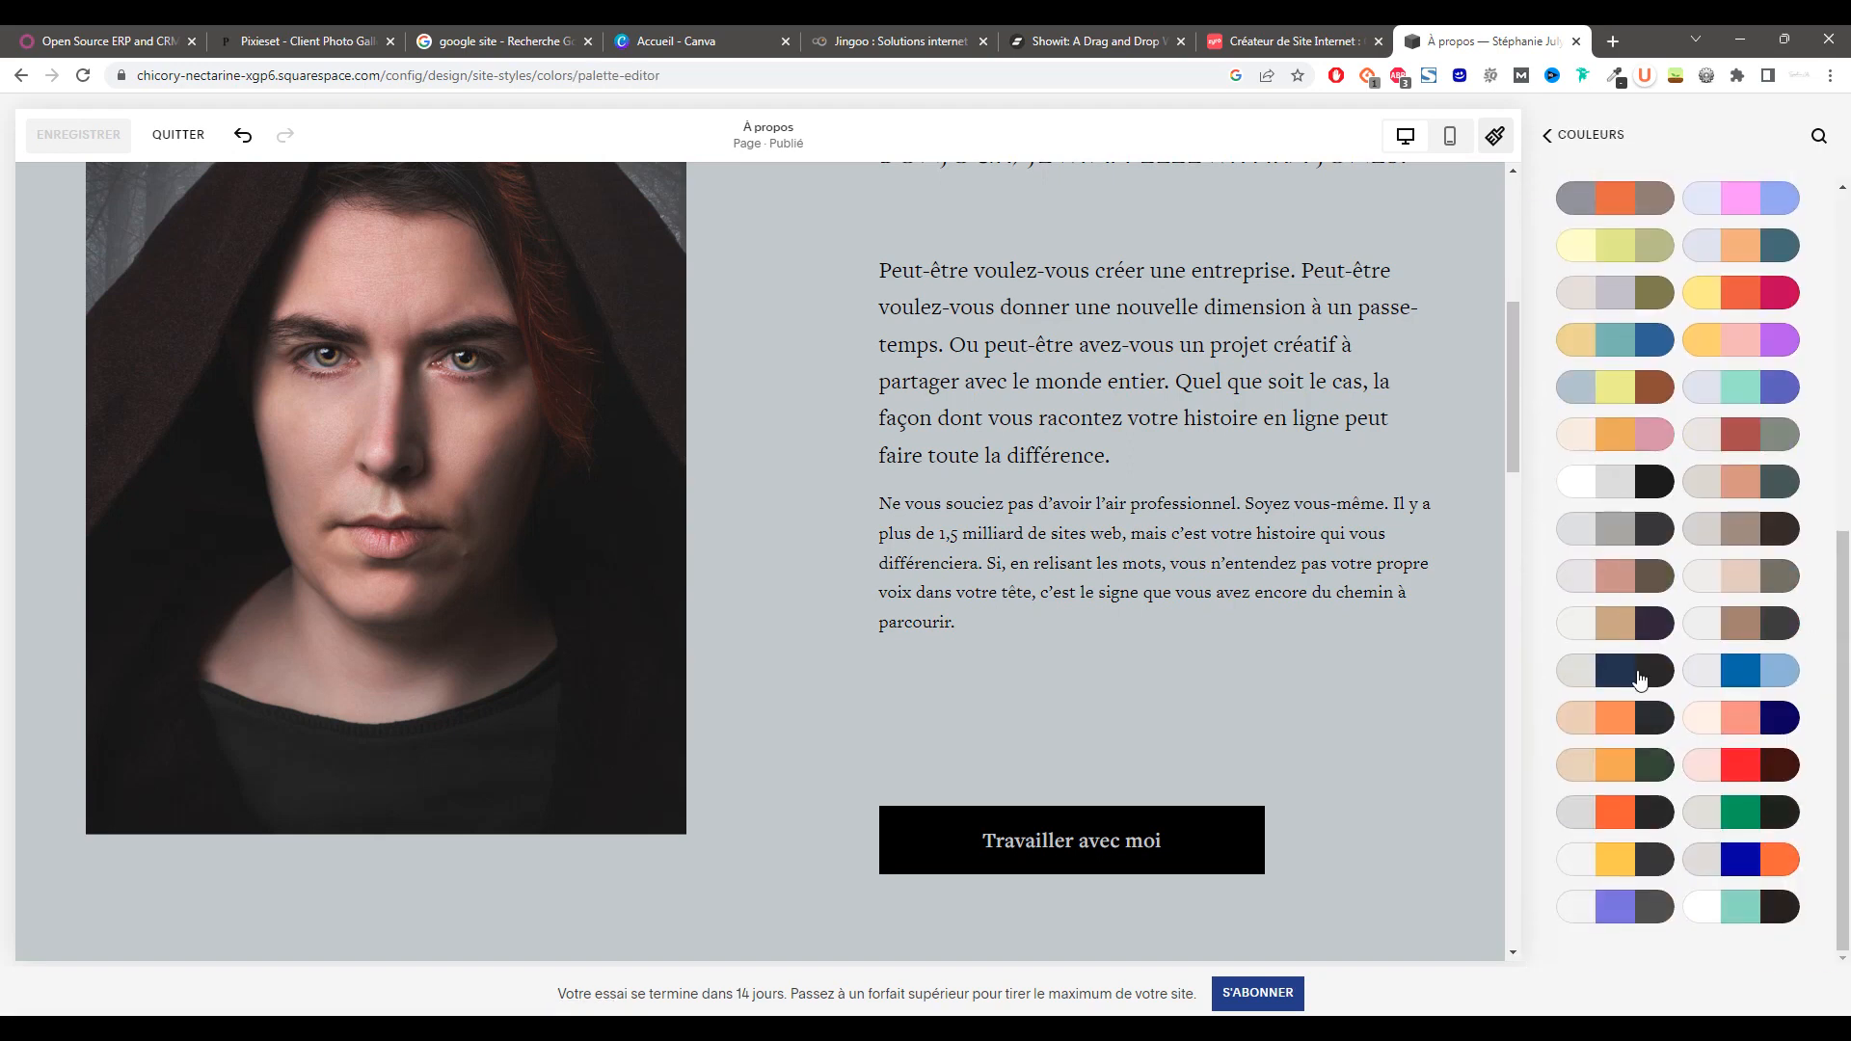
scroll(1644, 687, "up", 7)
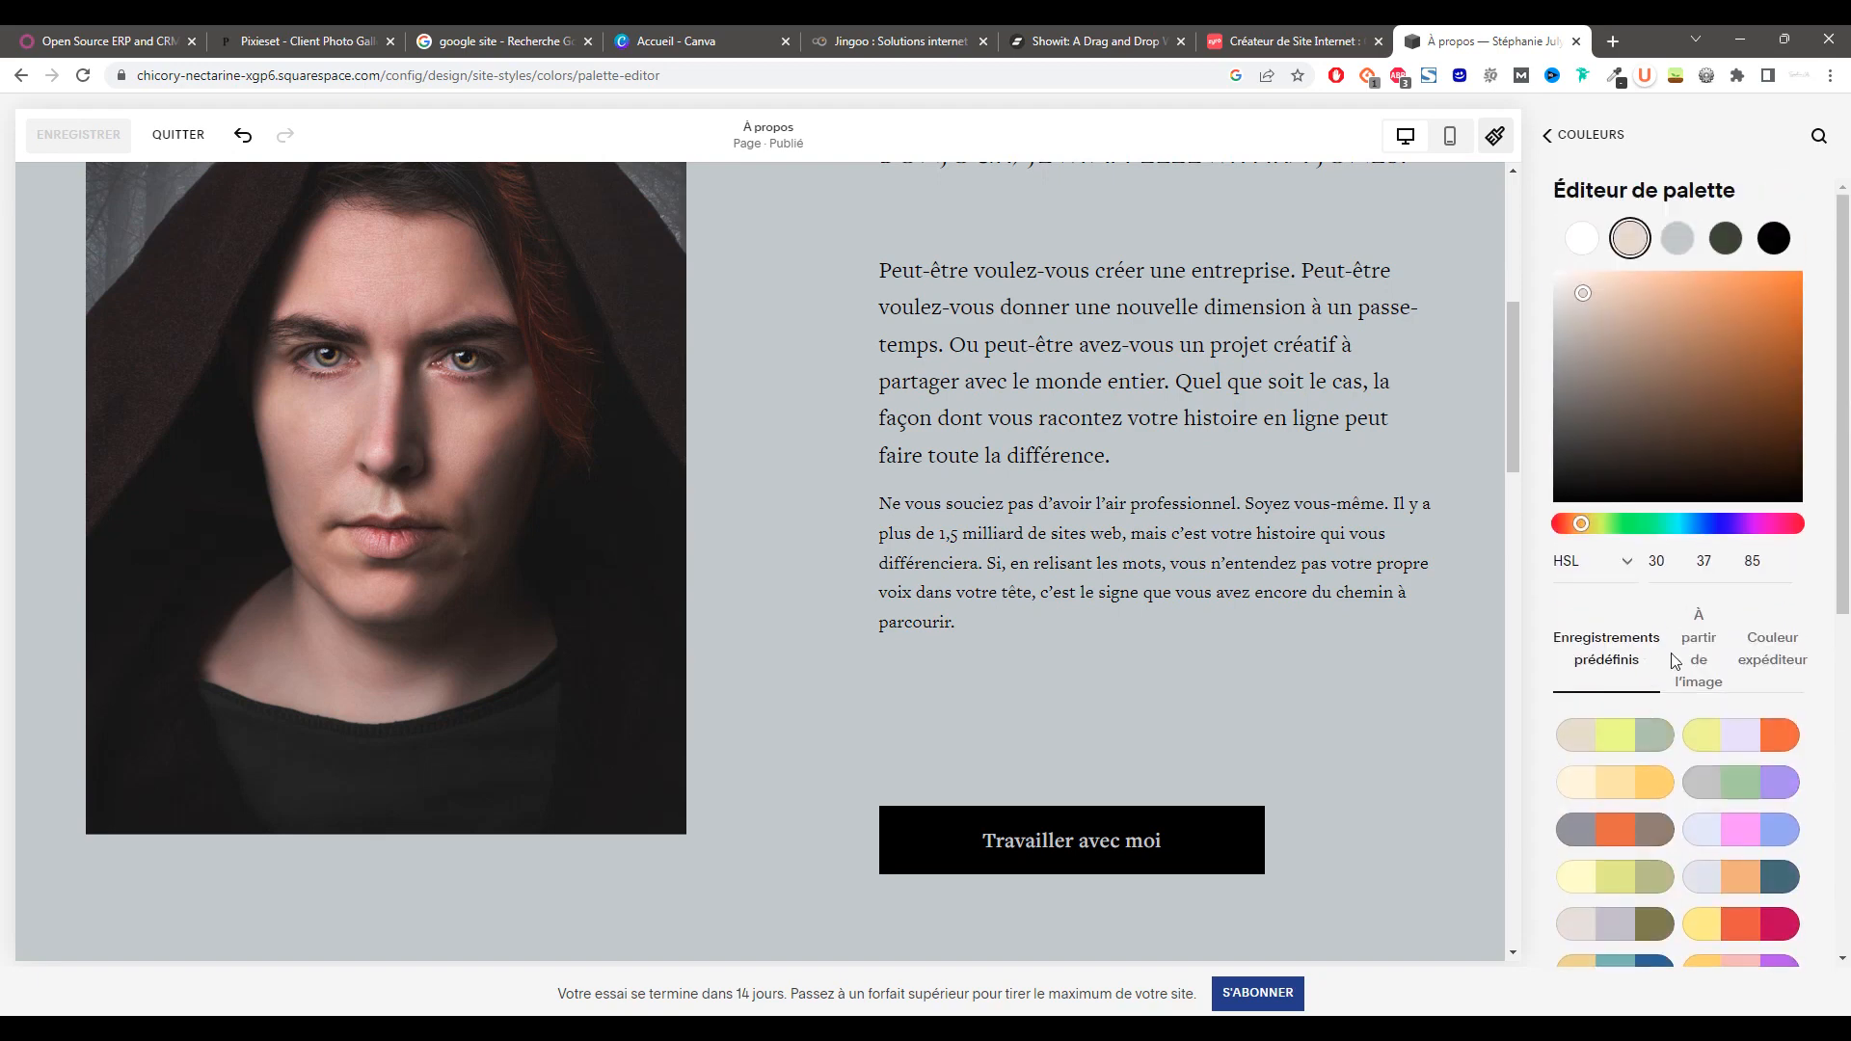
left_click(1698, 645)
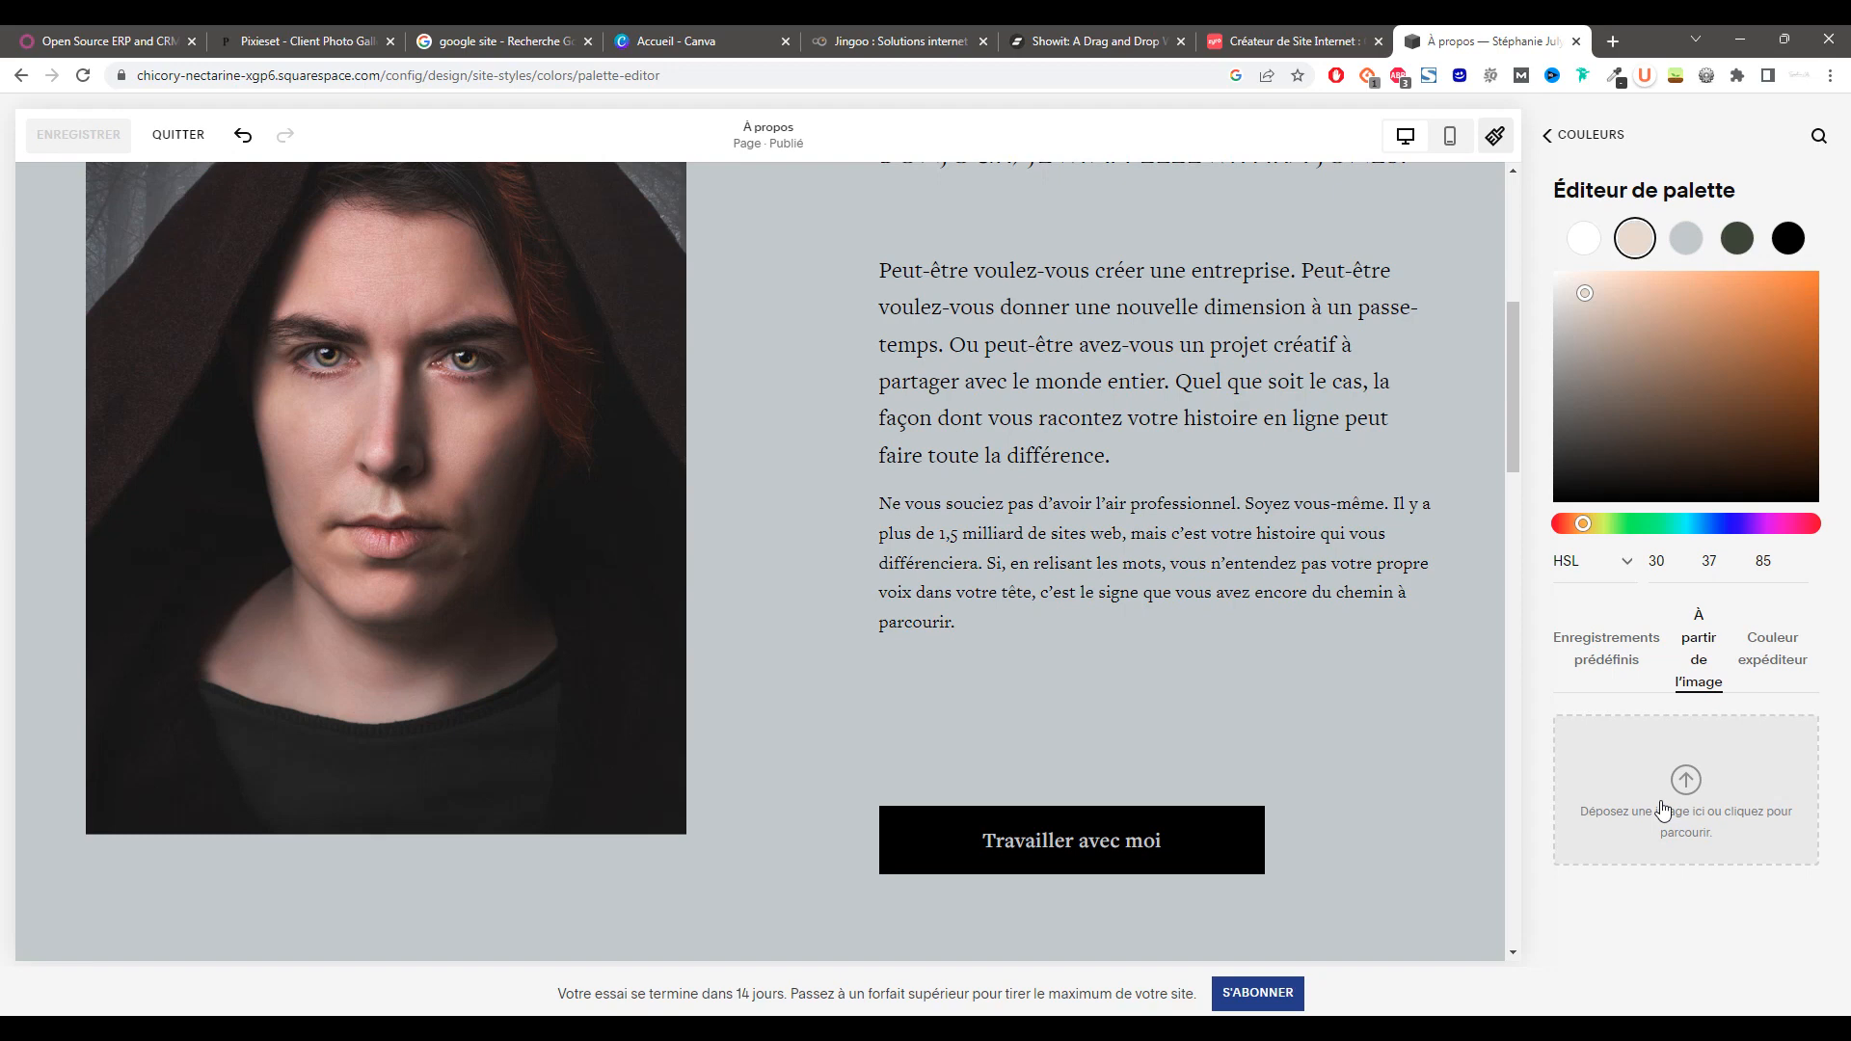
- Switch the beige palette colour to Hex format and set it to #B4875E
left_click(1607, 648)
left_click(1577, 563)
left_click(1687, 561)
type("B4875E")
- Set the dark green palette colour to #405033 and the black one to #292929
left_click(1726, 238)
left_click(1678, 561)
type("405033")
left_click(1773, 238)
left_click(1688, 561)
type("292929")
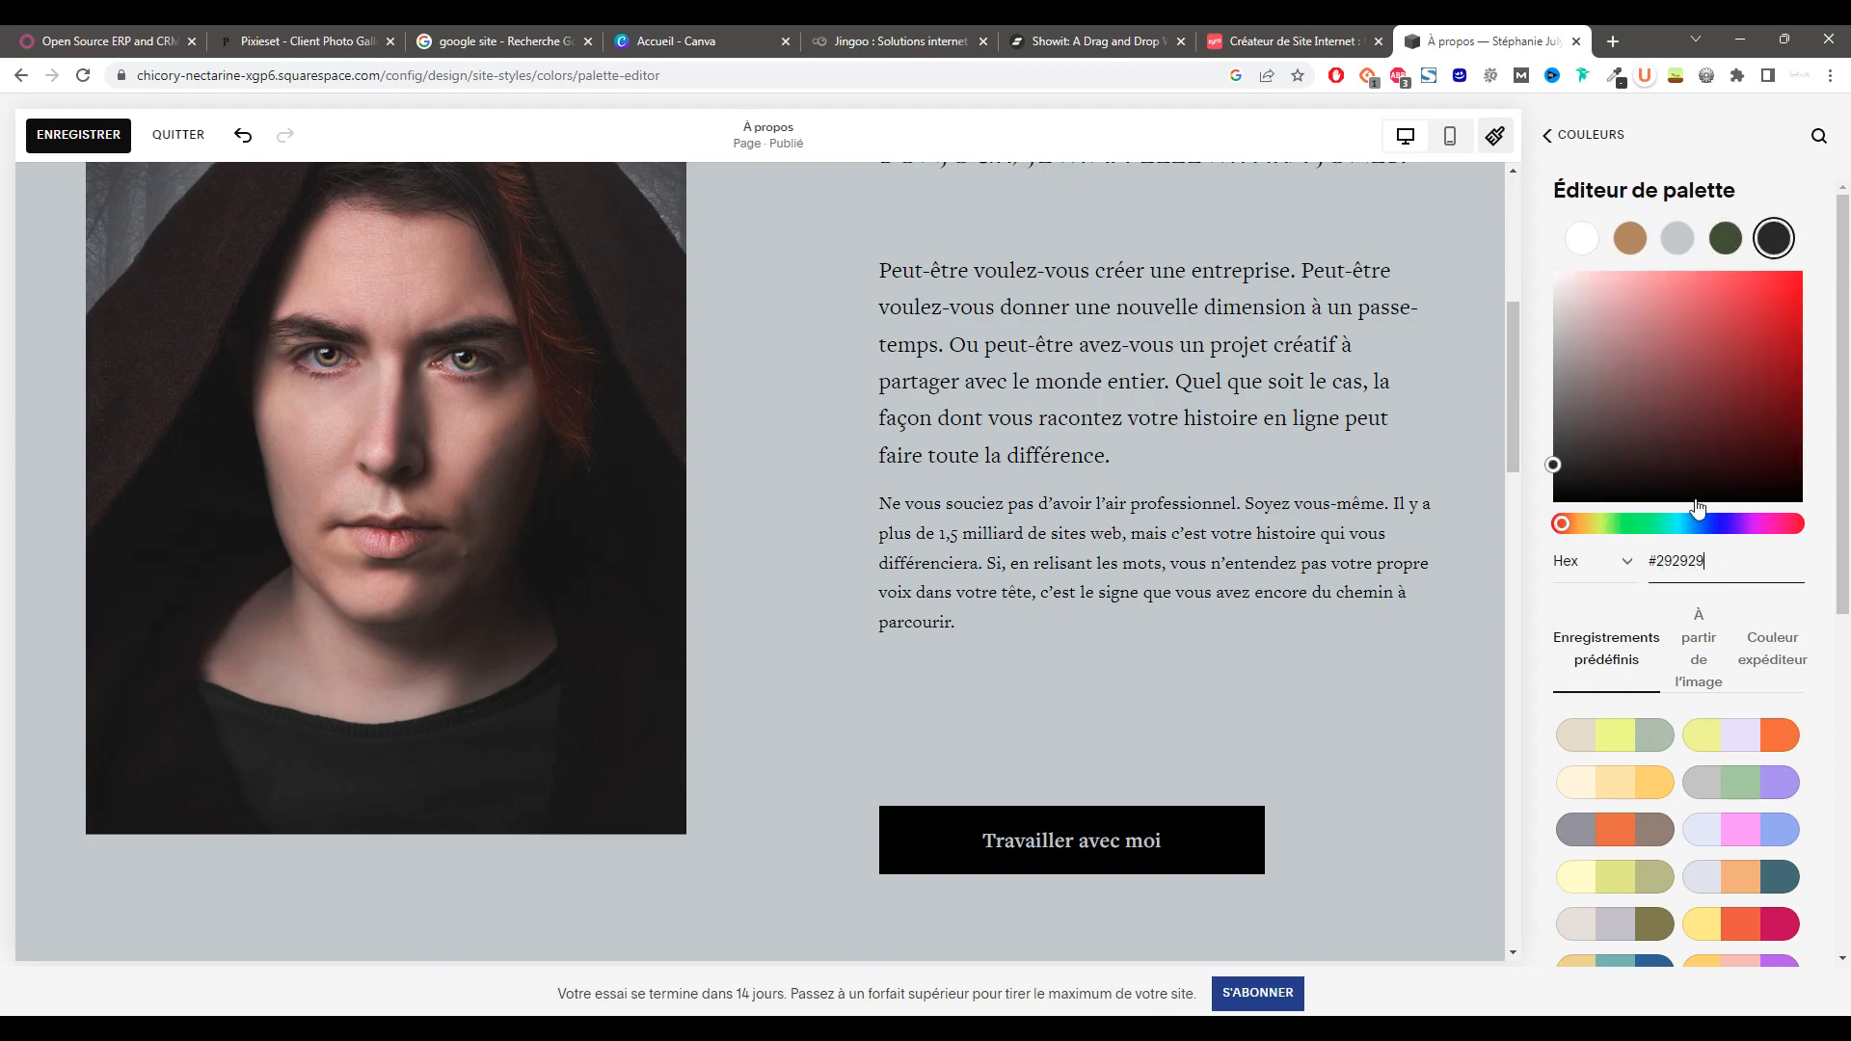
- Change the blue-grey palette colour to a very light neutral grey and return to the colour themes
left_click(1677, 238)
left_click(1556, 296)
left_click(1582, 135)
left_click_drag(1512, 454, 1560, 343)
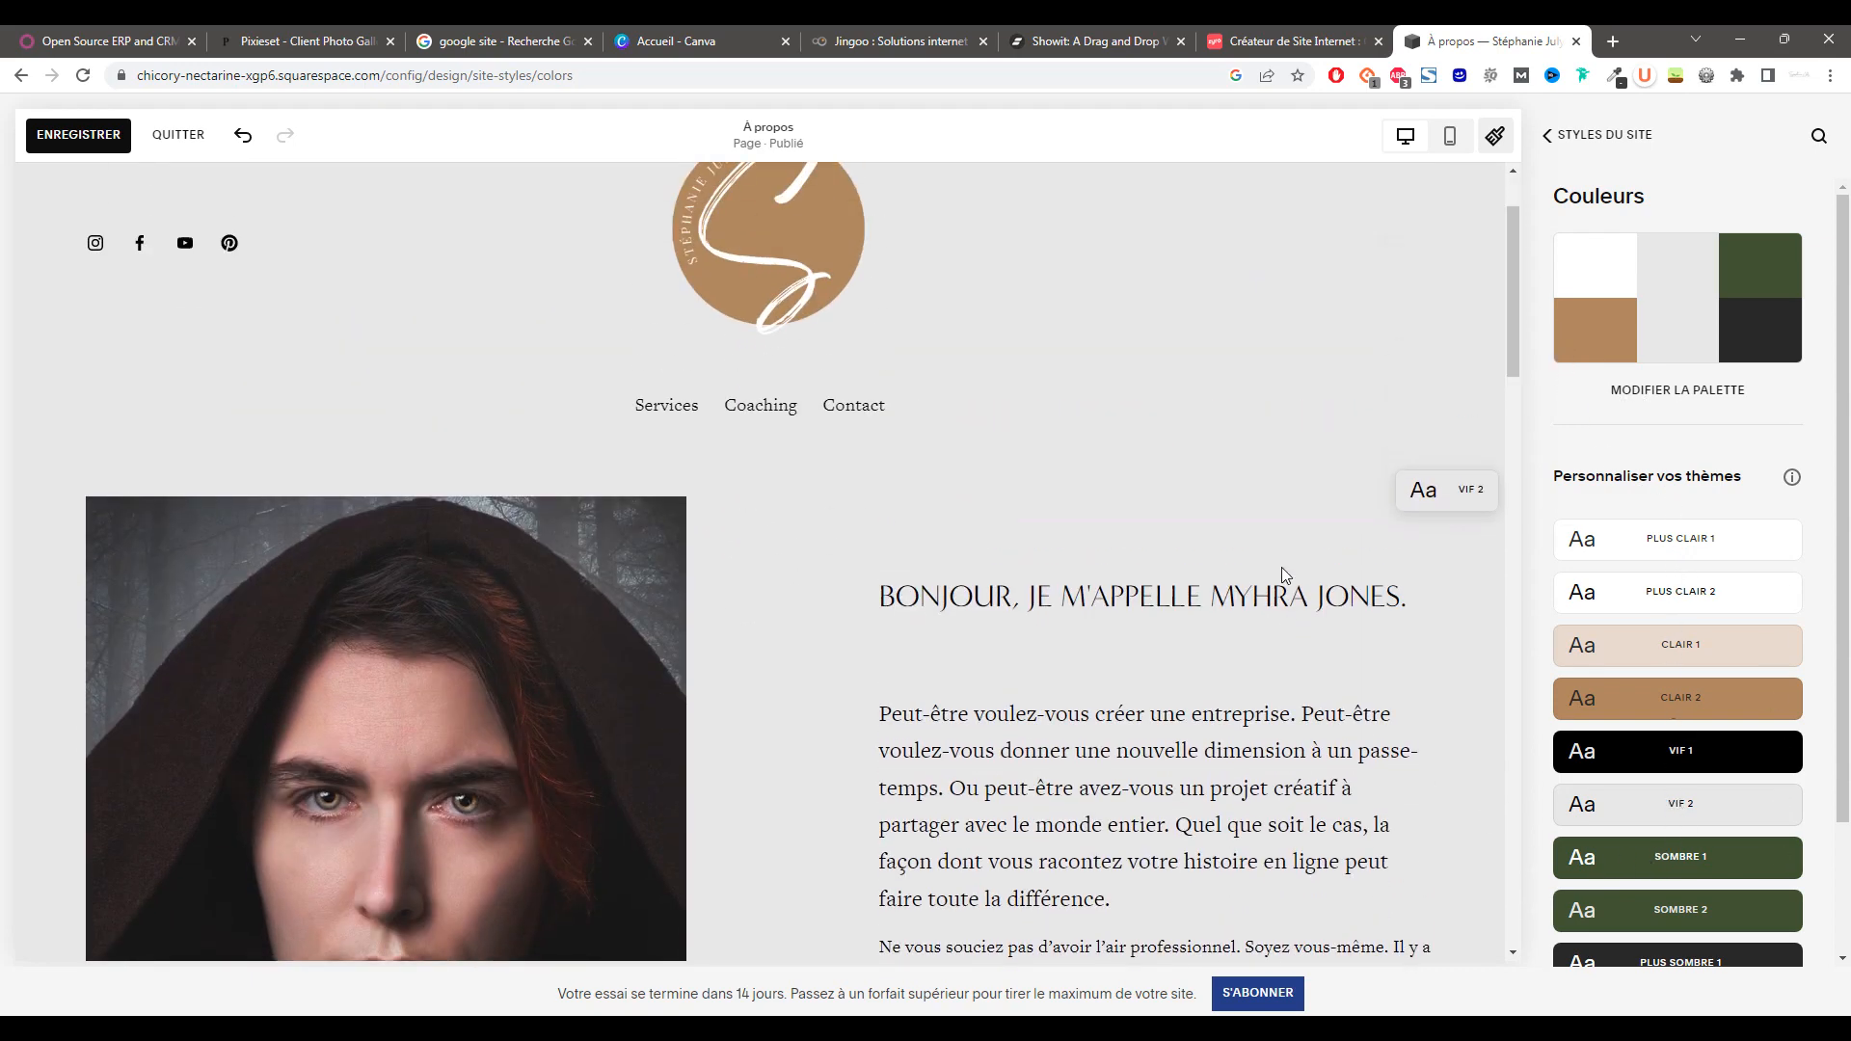
- Set the section background of the Vif 2 theme to the palette's white
left_click(1624, 814)
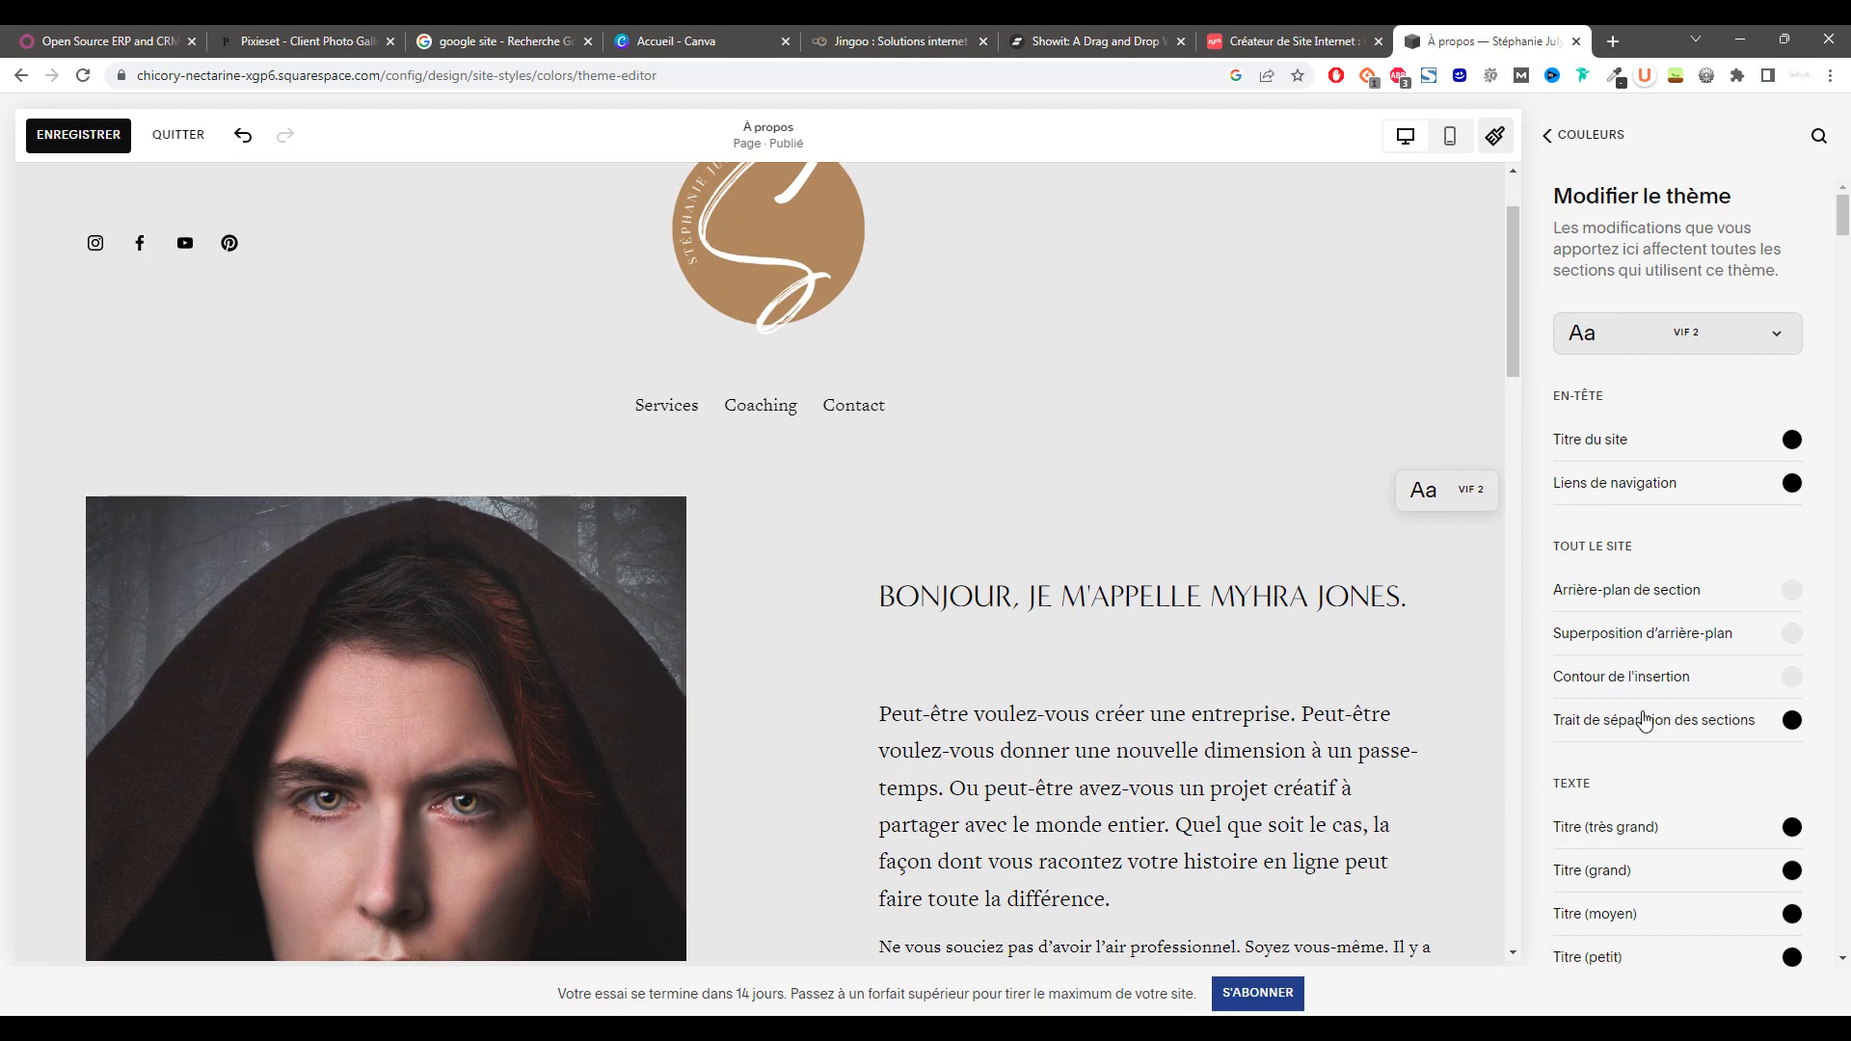
left_click(1694, 343)
left_click(1765, 294)
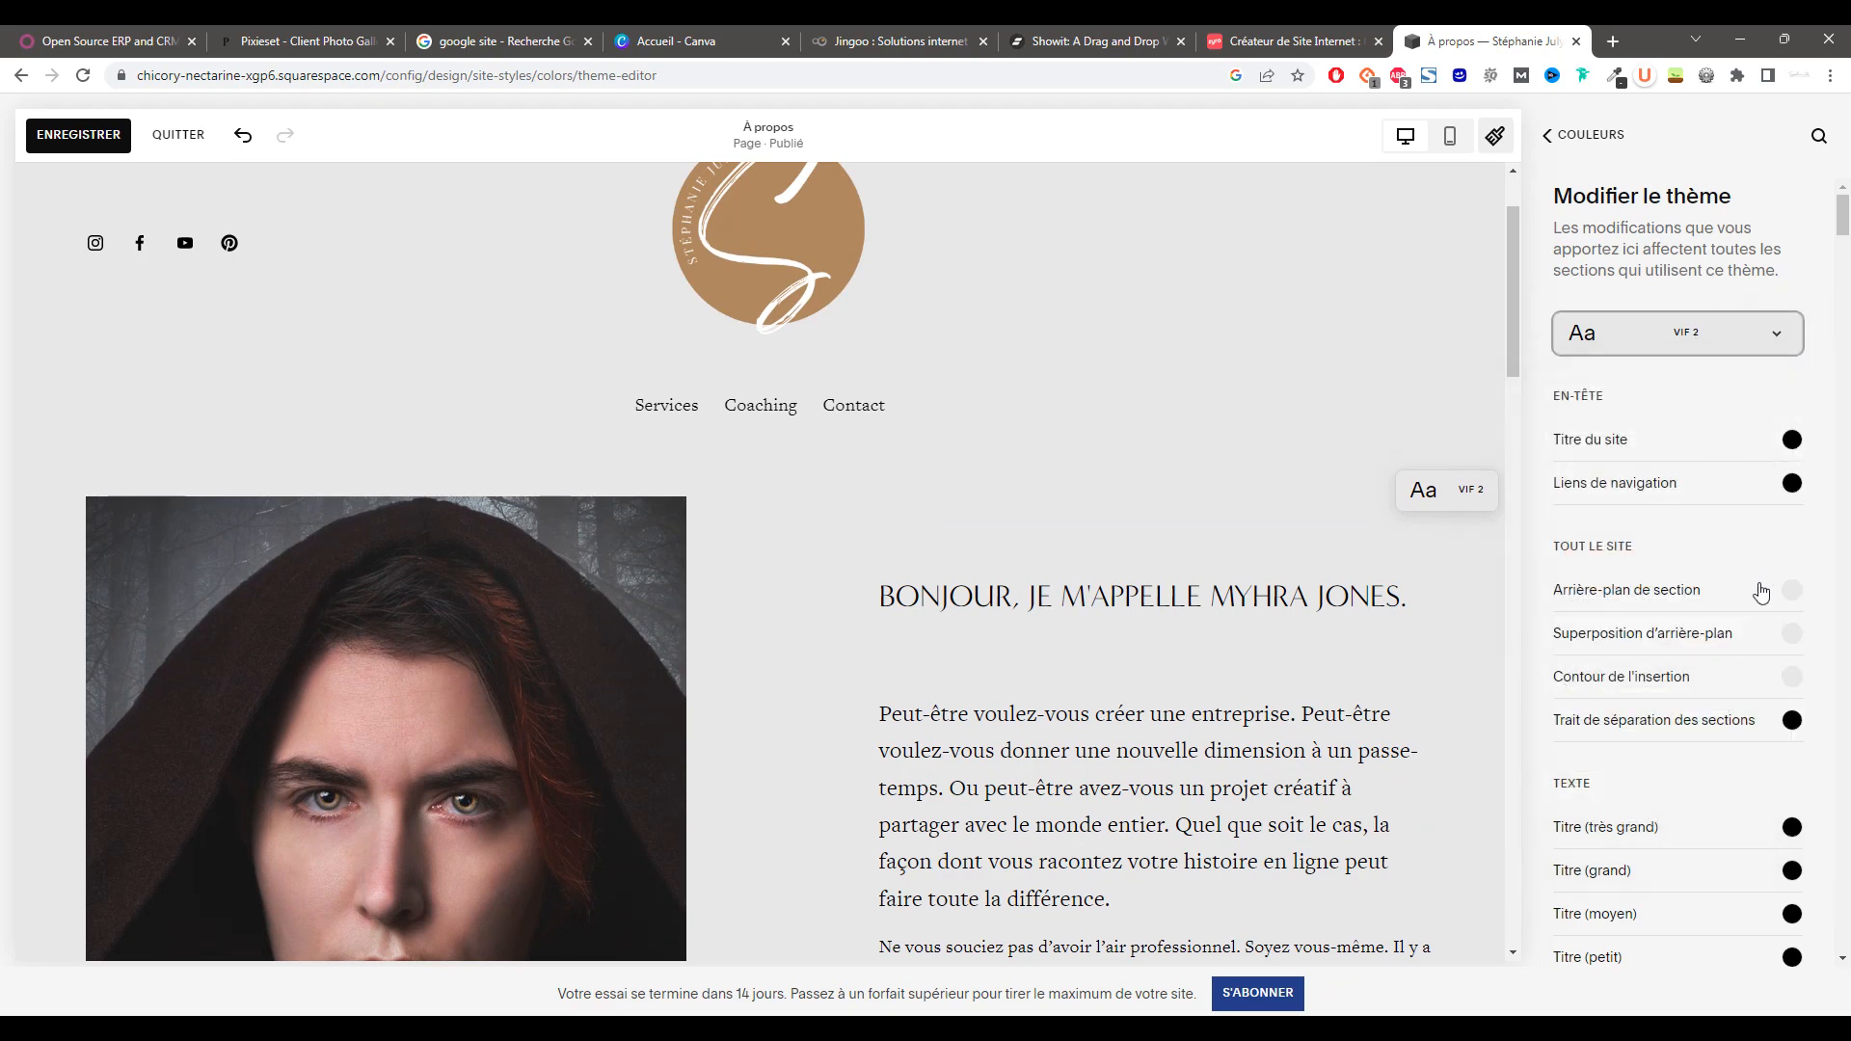
left_click(1789, 590)
left_click(1584, 548)
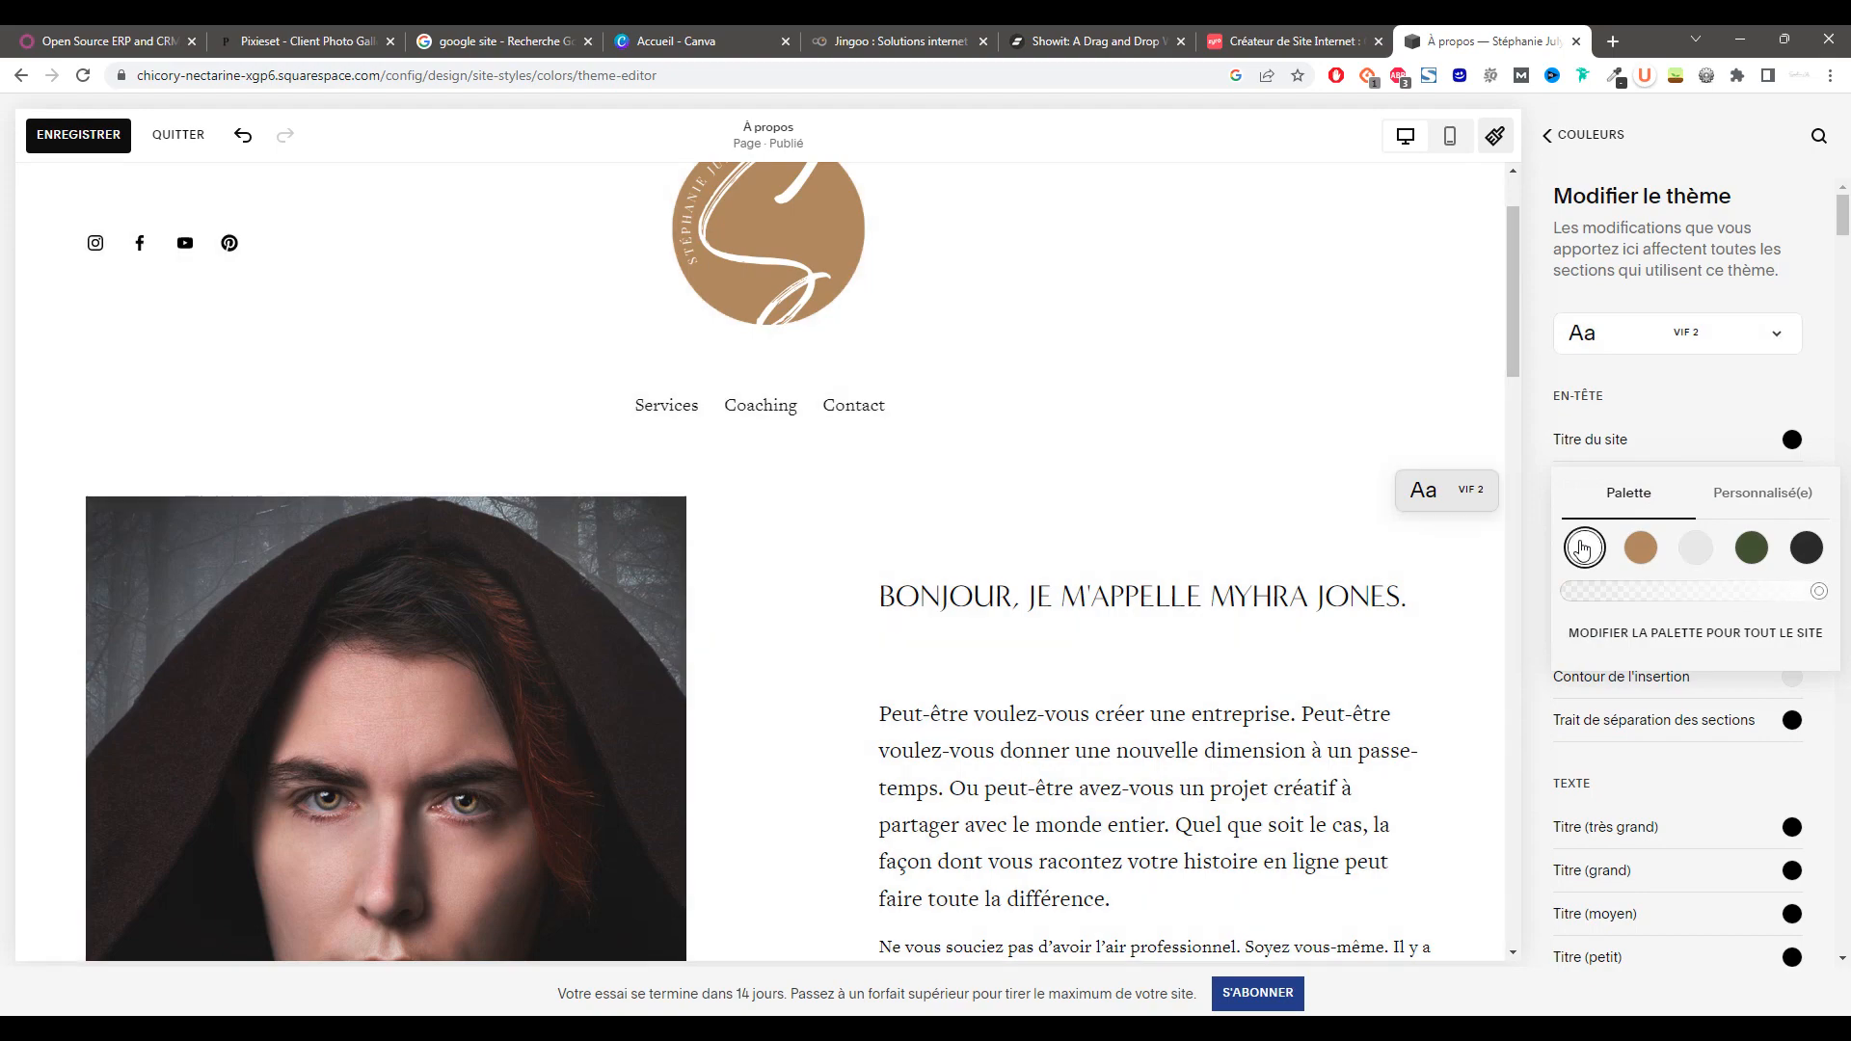
- Review the recoloured page down to the newsletter section and save the colour changes
scroll(1188, 578, "down", 10)
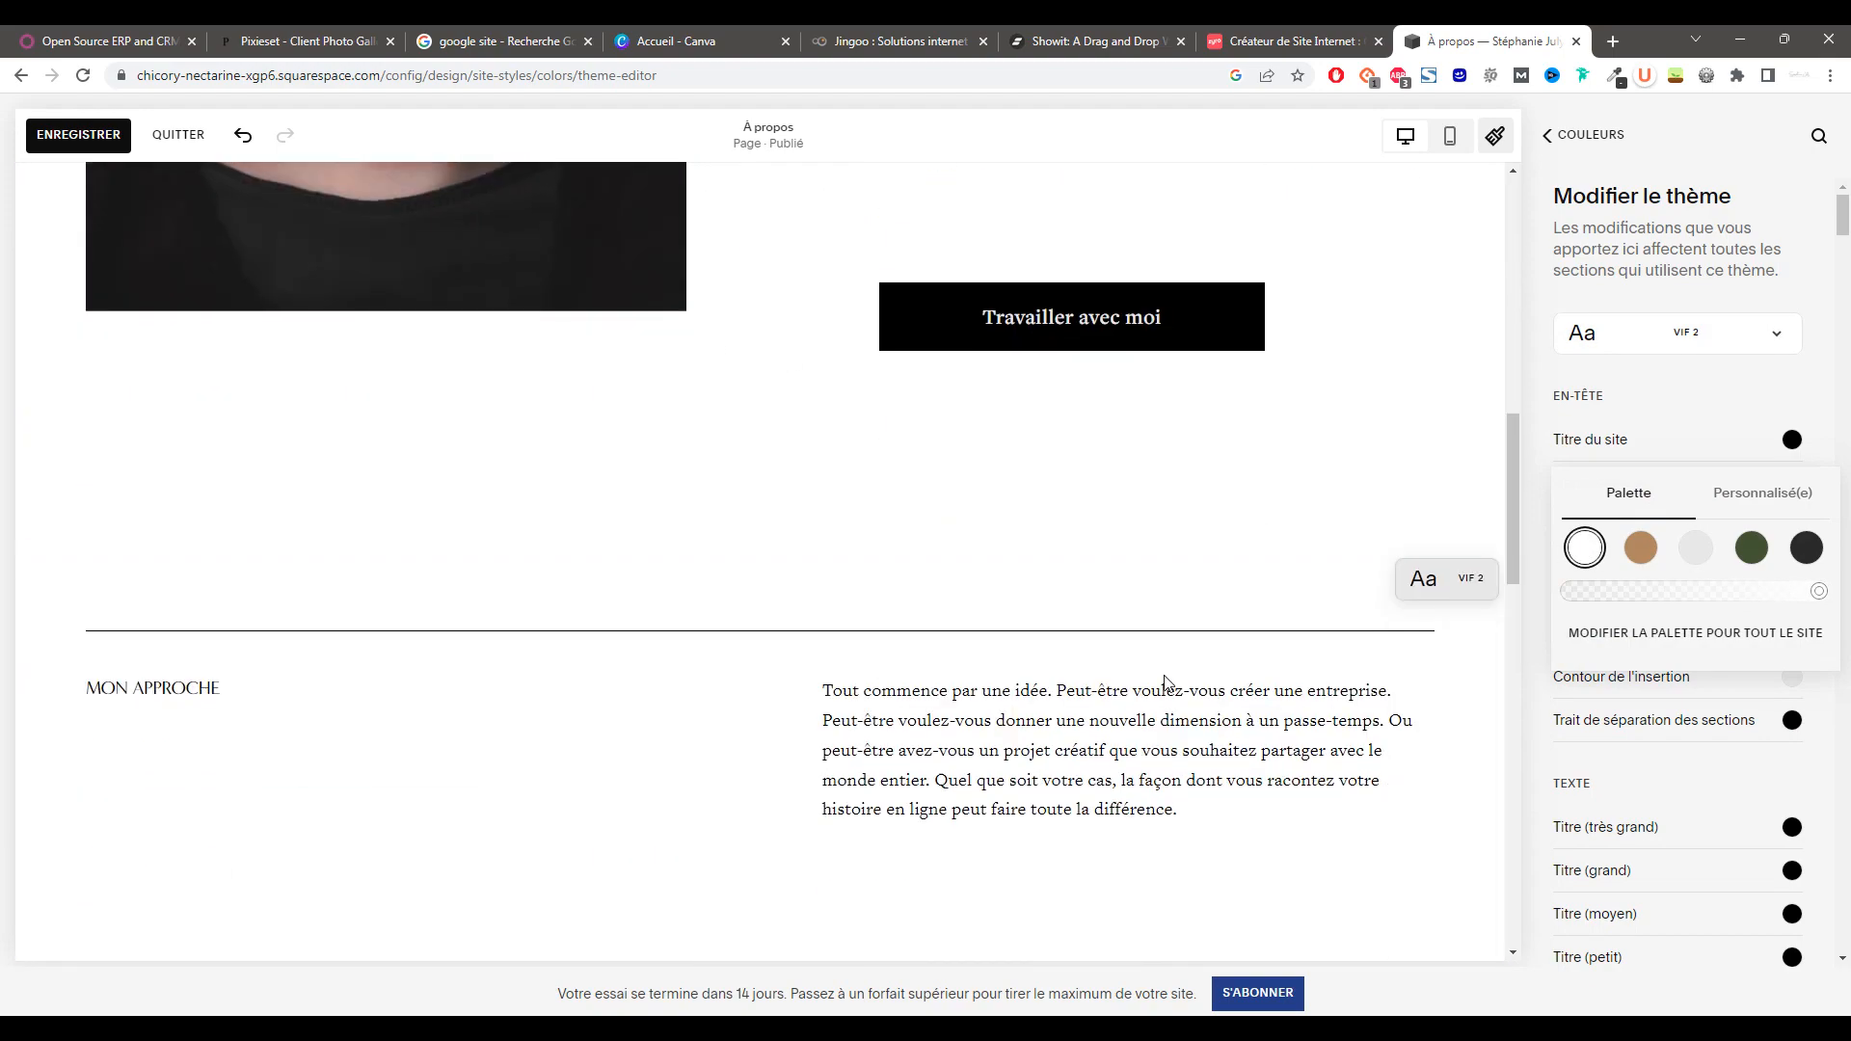
scroll(1165, 685, "down", 15)
scroll(1838, 386, "down", 7)
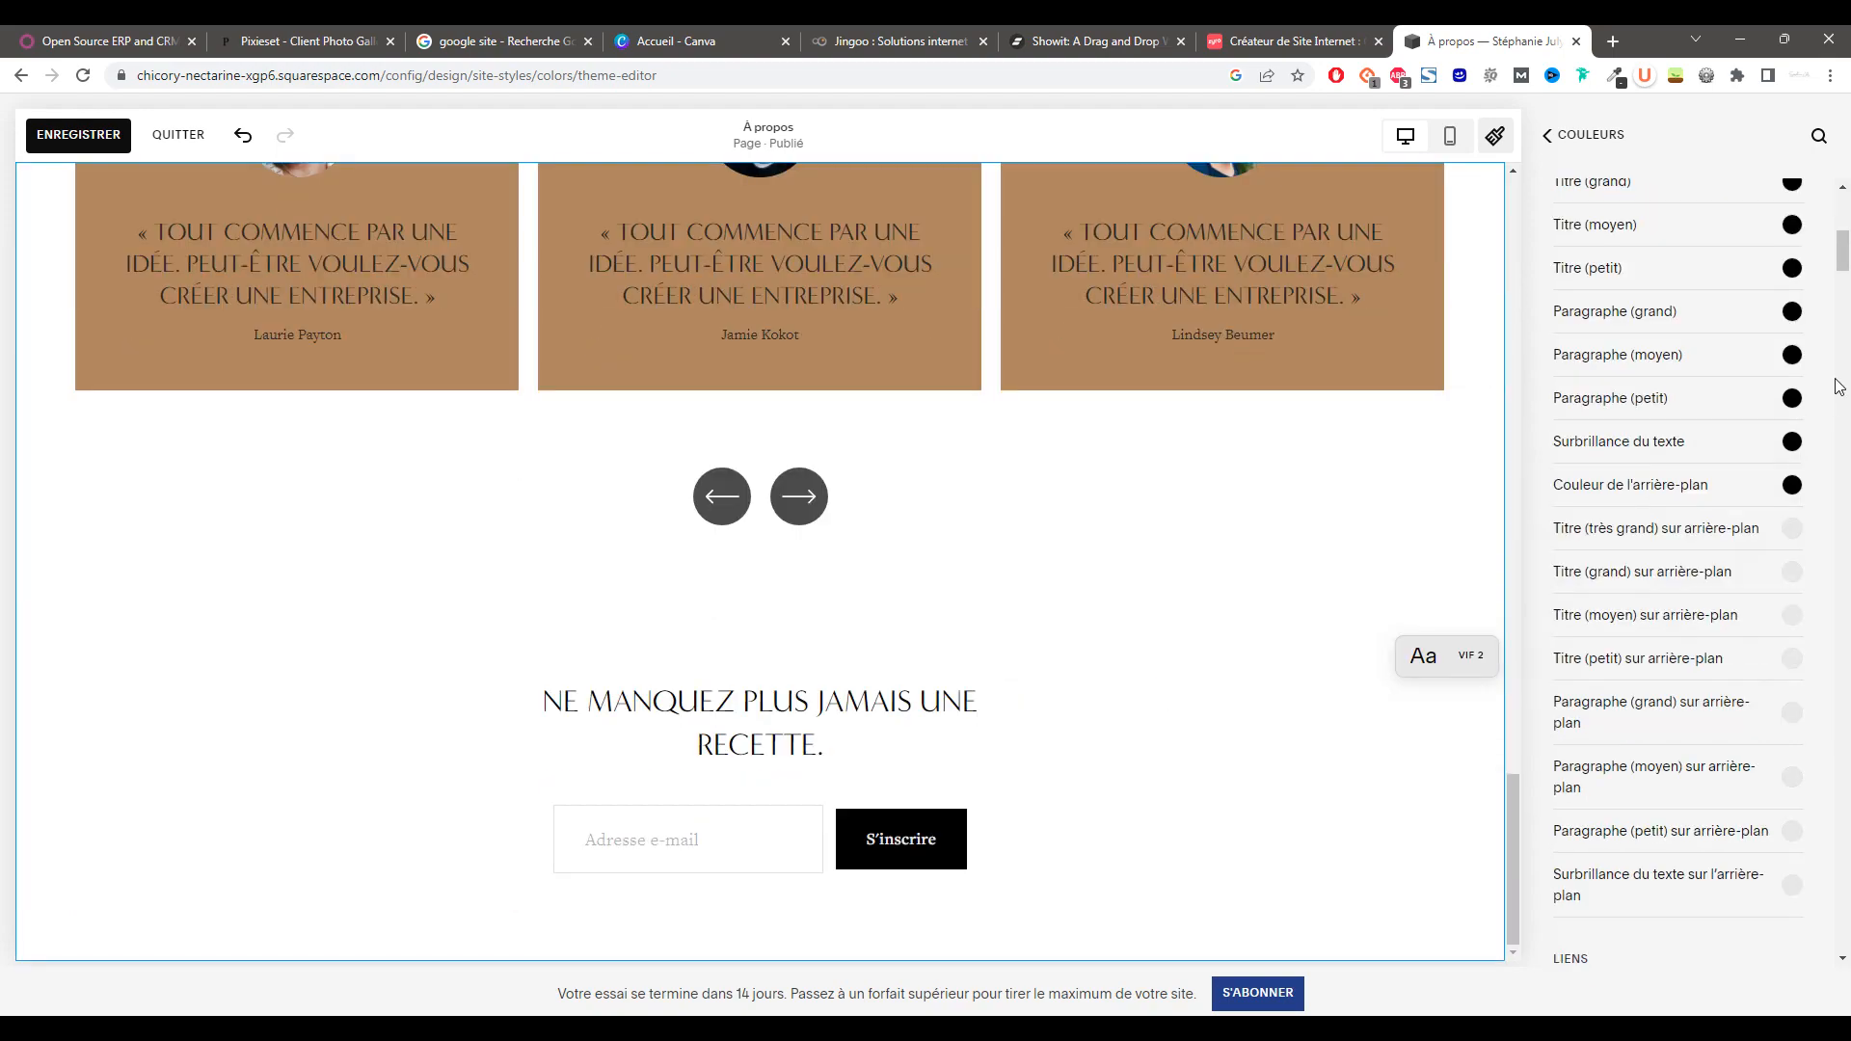
left_click(1569, 136)
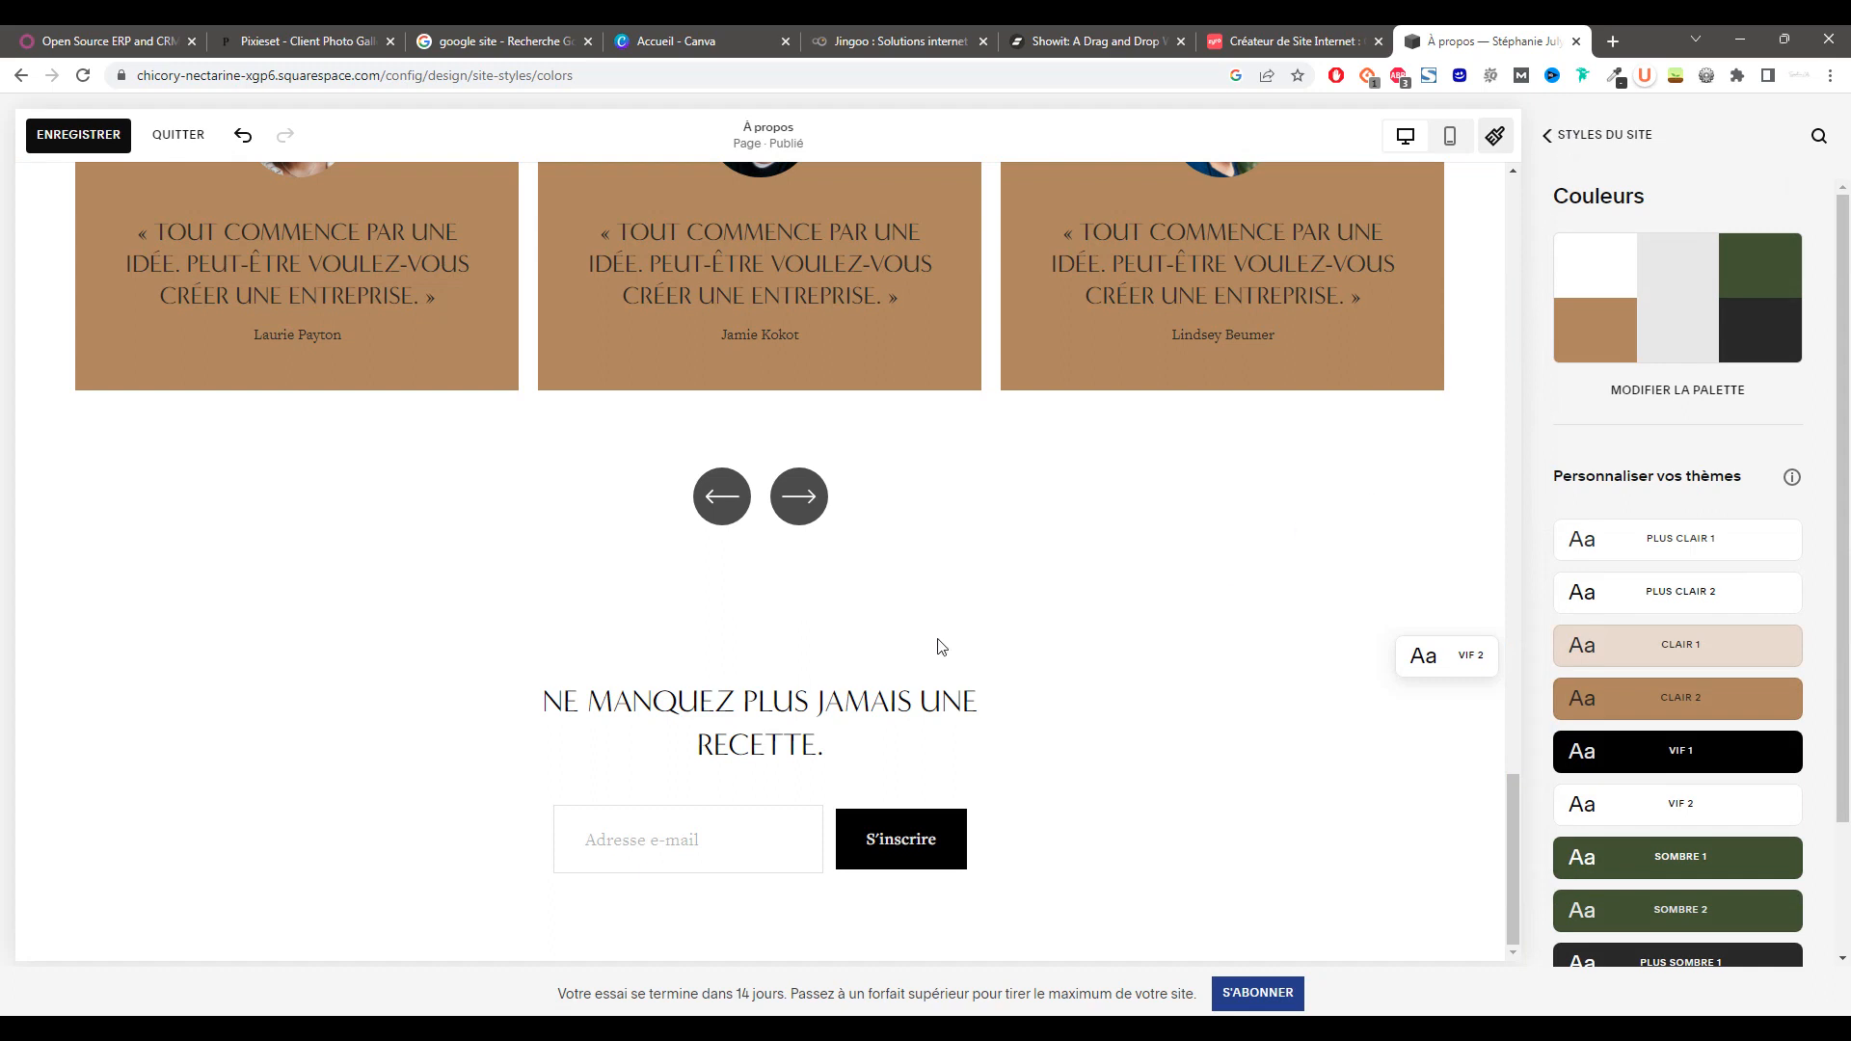
left_click(121, 137)
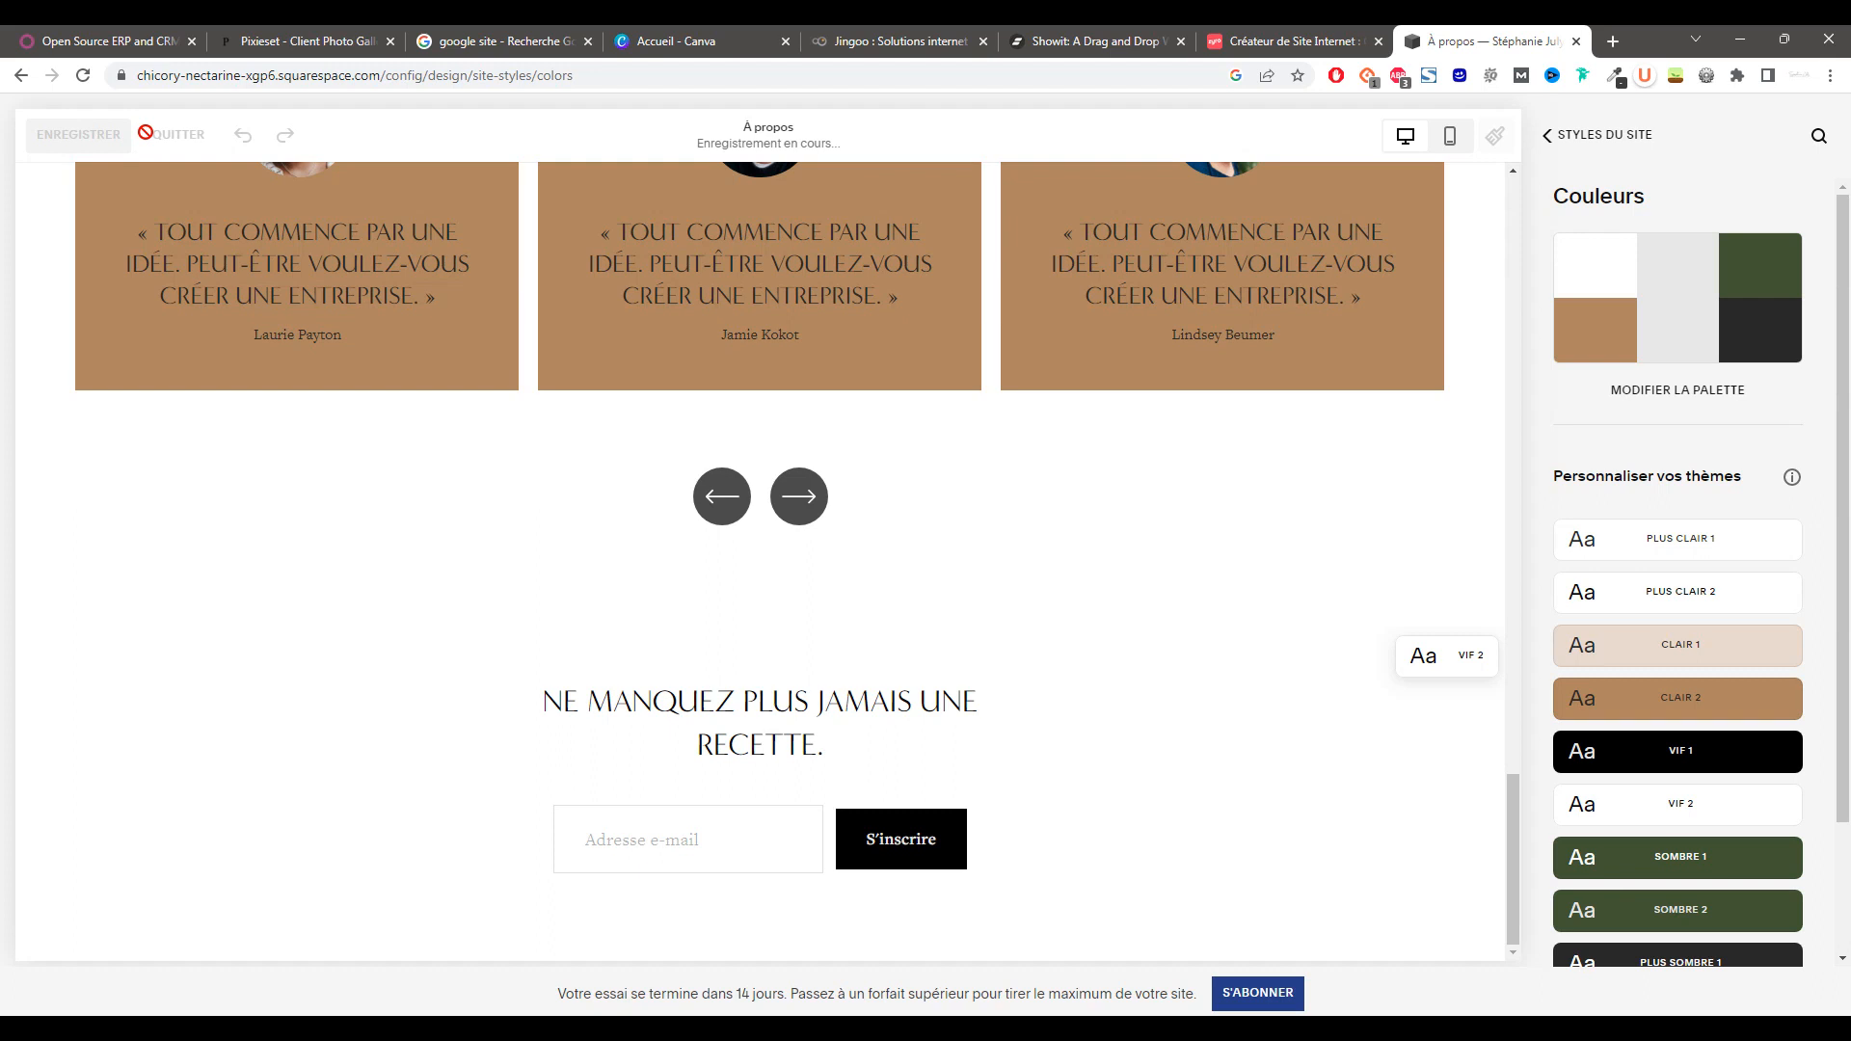
- Open the subscription plans and compare their annual and monthly prices and included features
left_click(1258, 994)
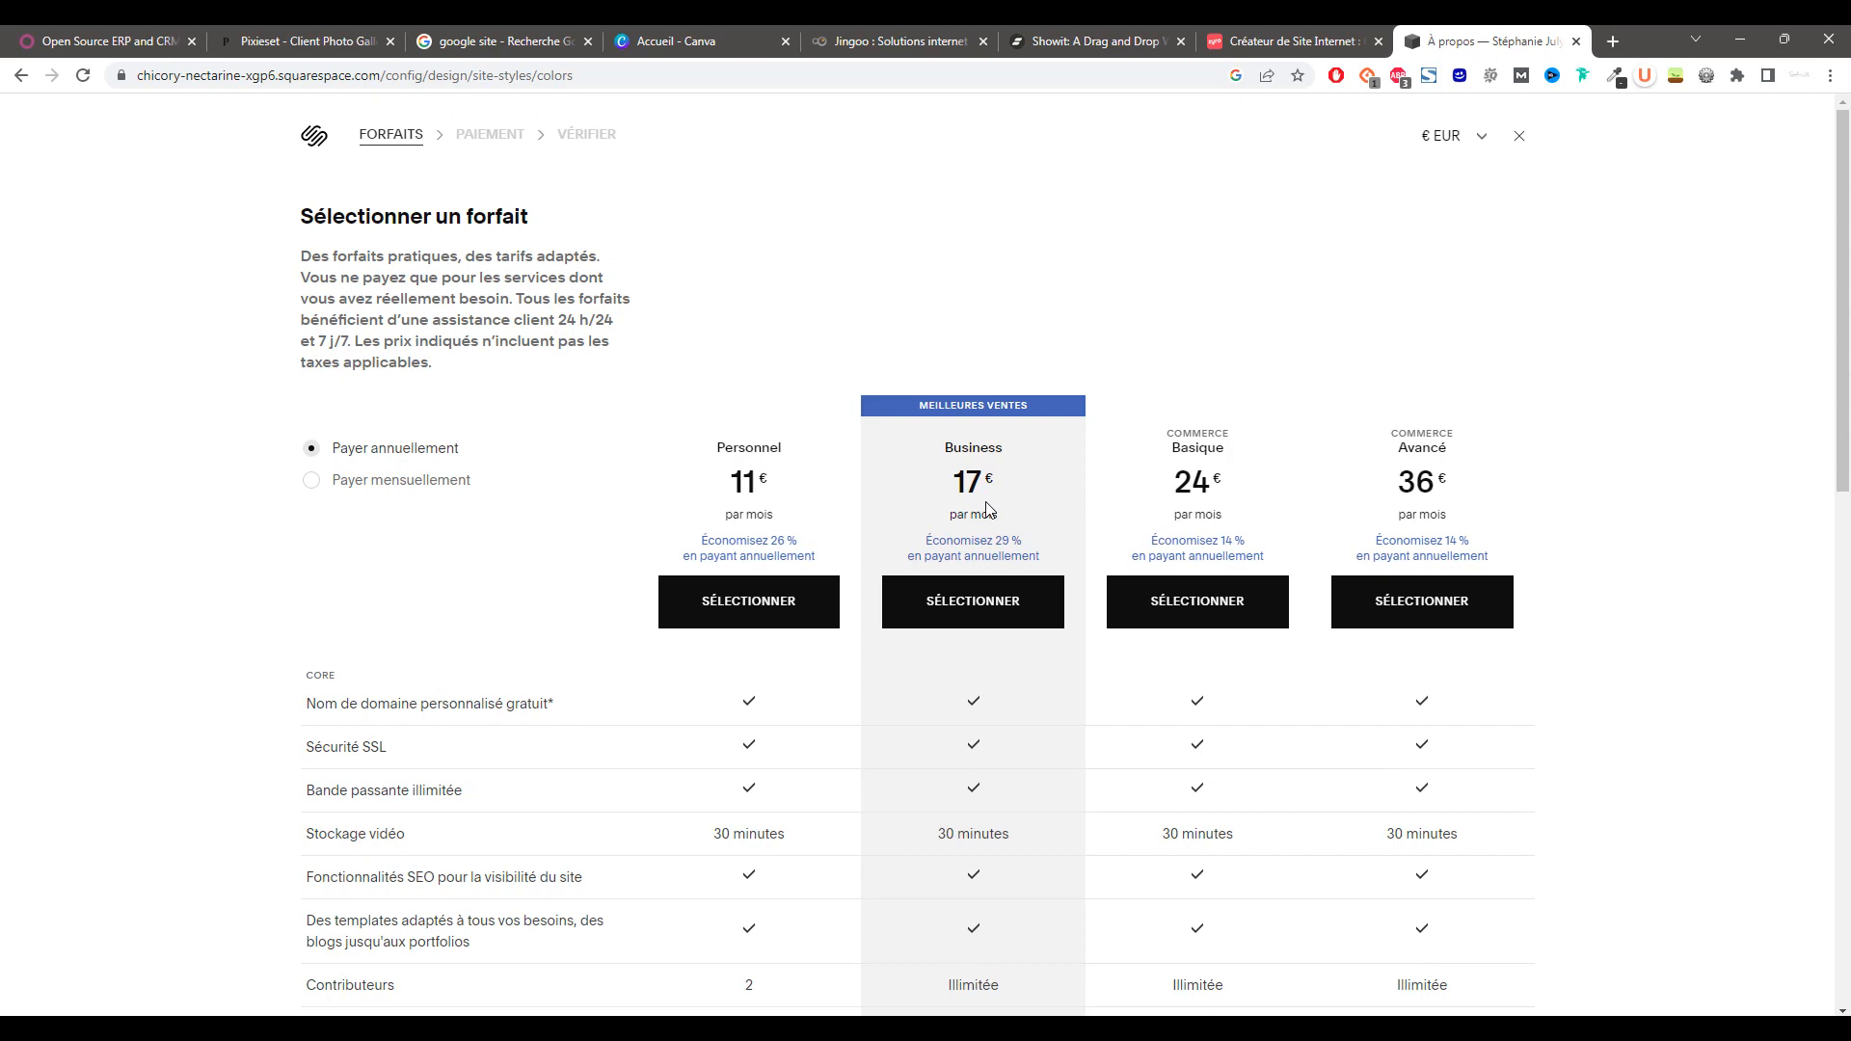
scroll(988, 508, "down", 3)
scroll(997, 508, "up", 3)
left_click(447, 485)
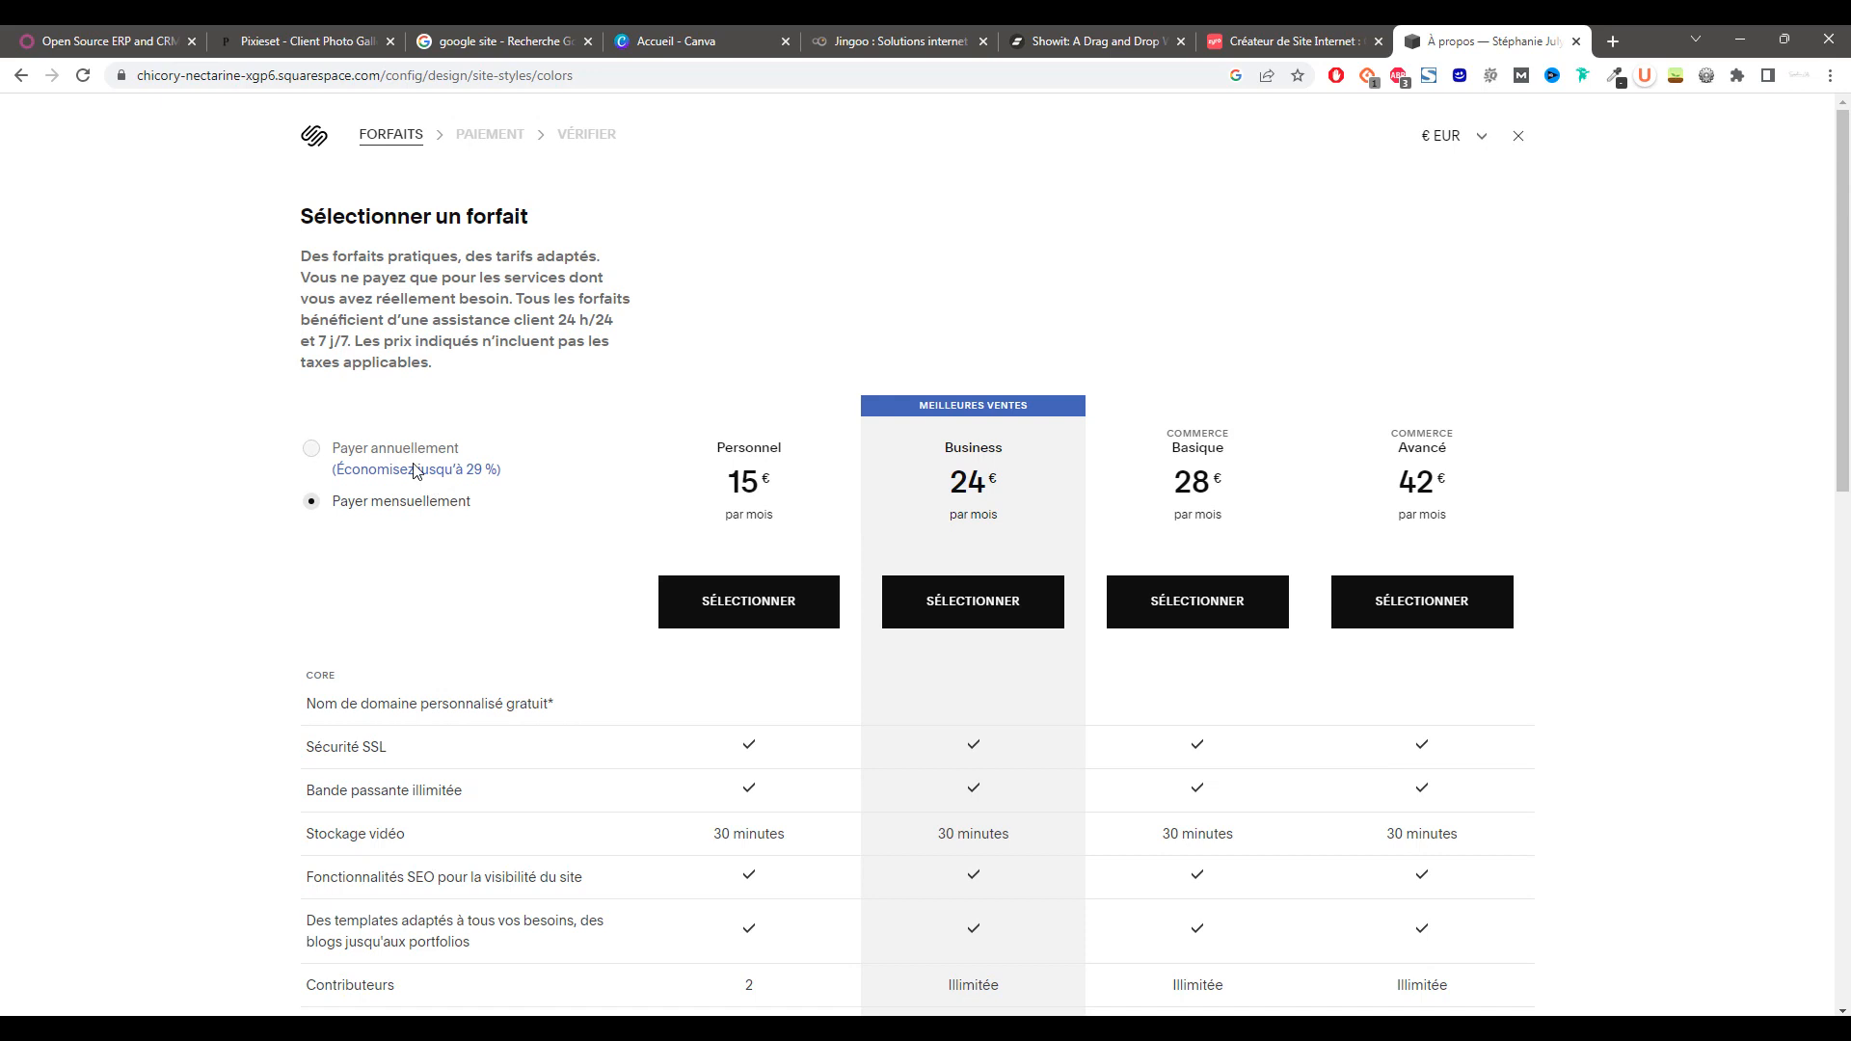
left_click(416, 451)
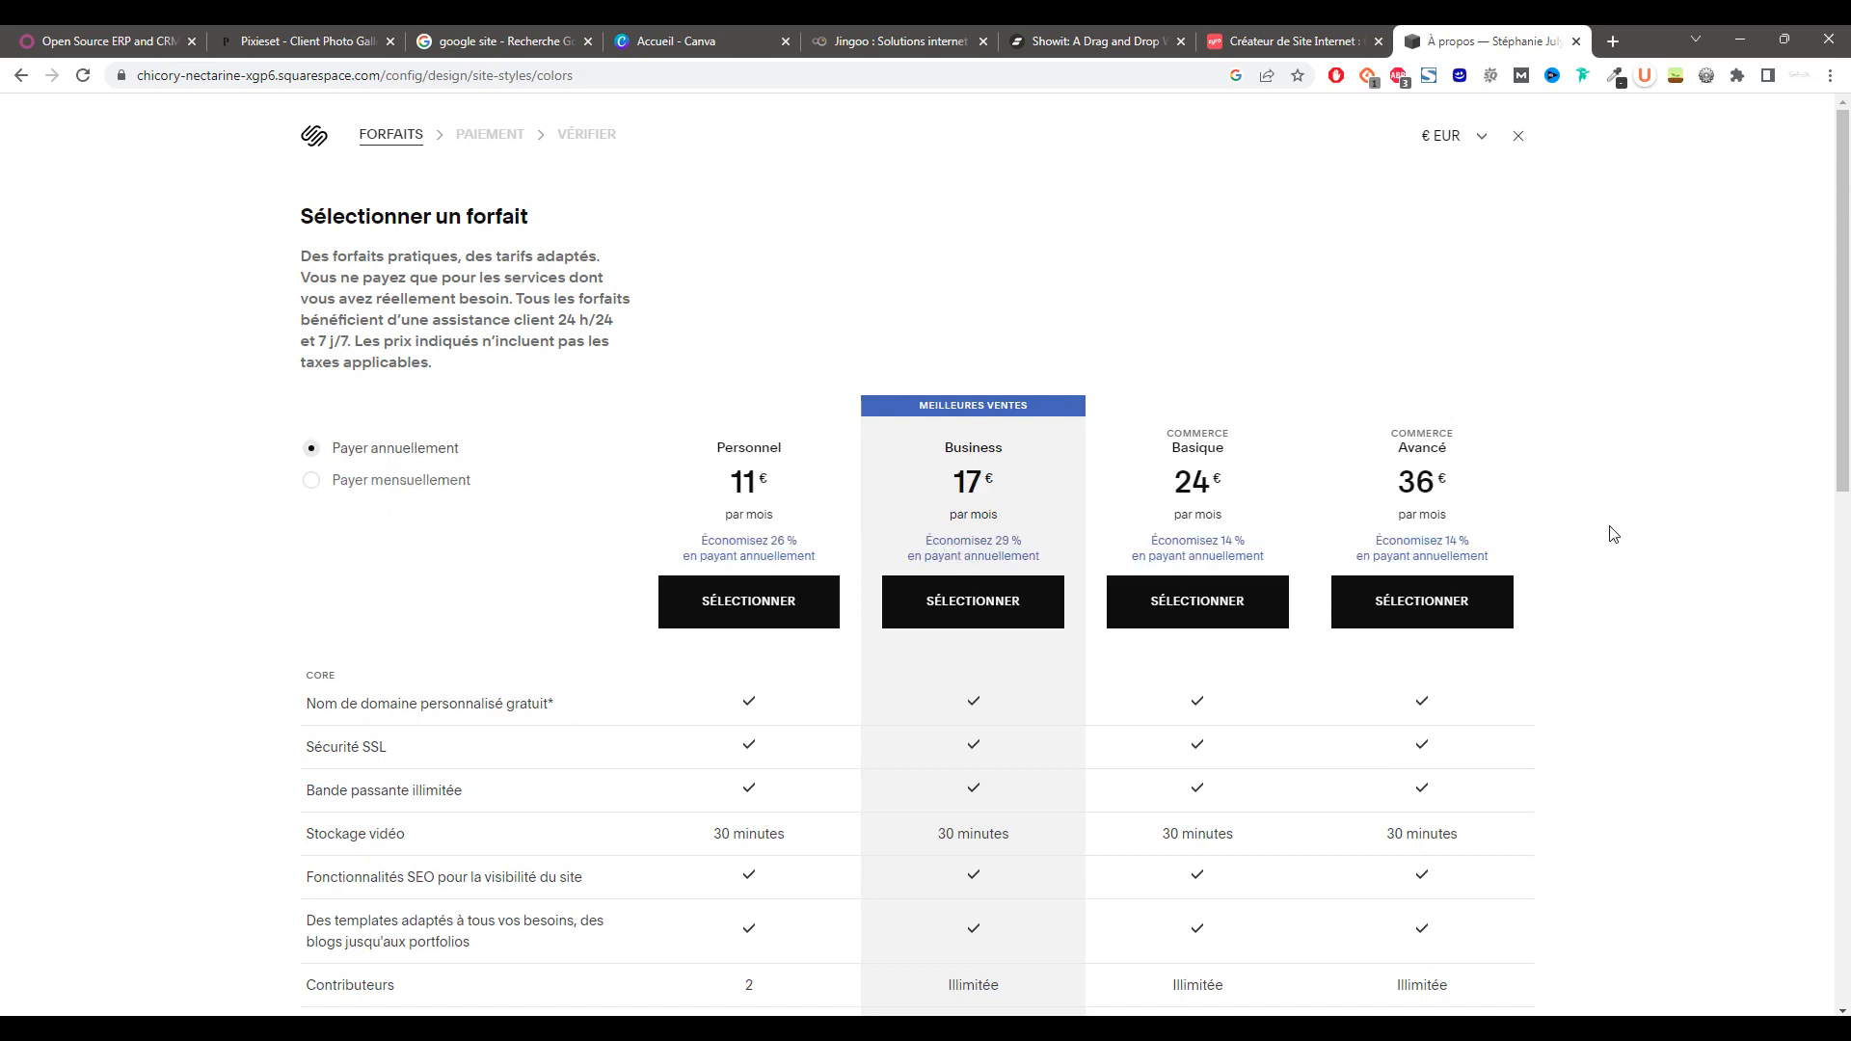
scroll(1618, 543, "down", 10)
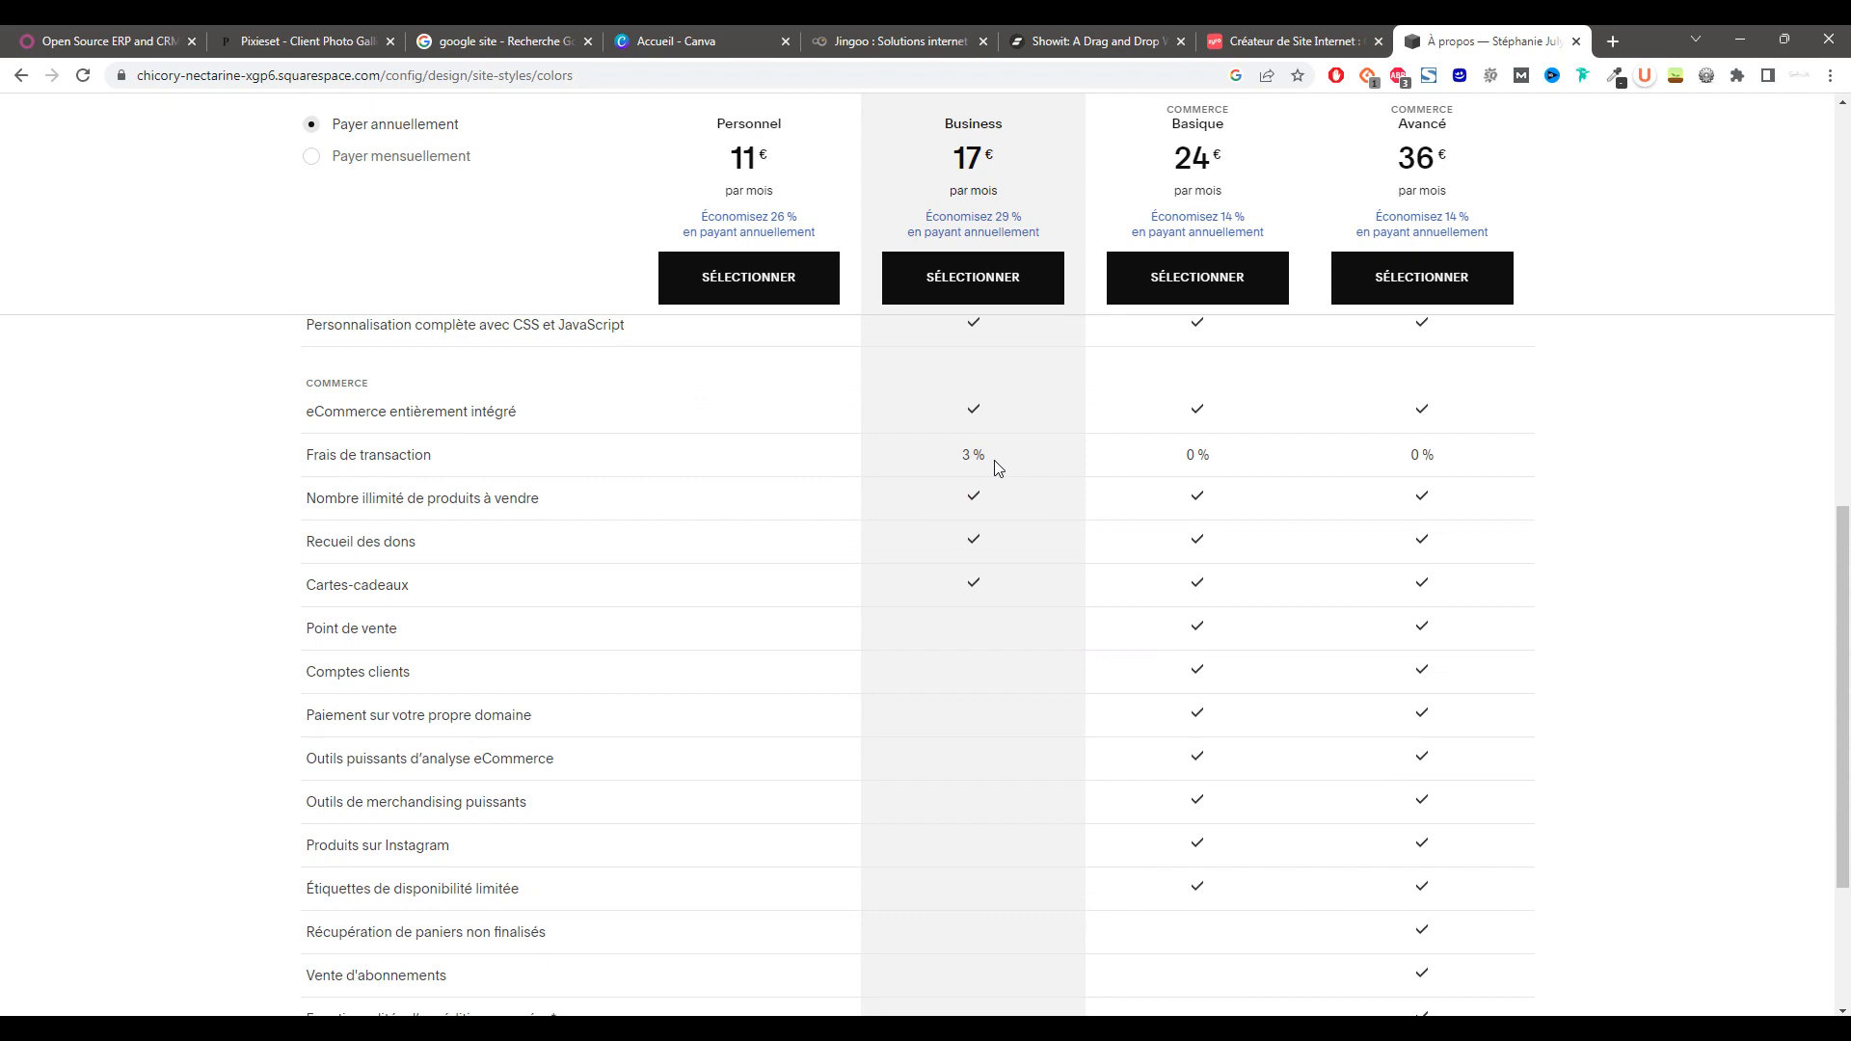
scroll(972, 681, "down", 3)
scroll(972, 681, "up", 15)
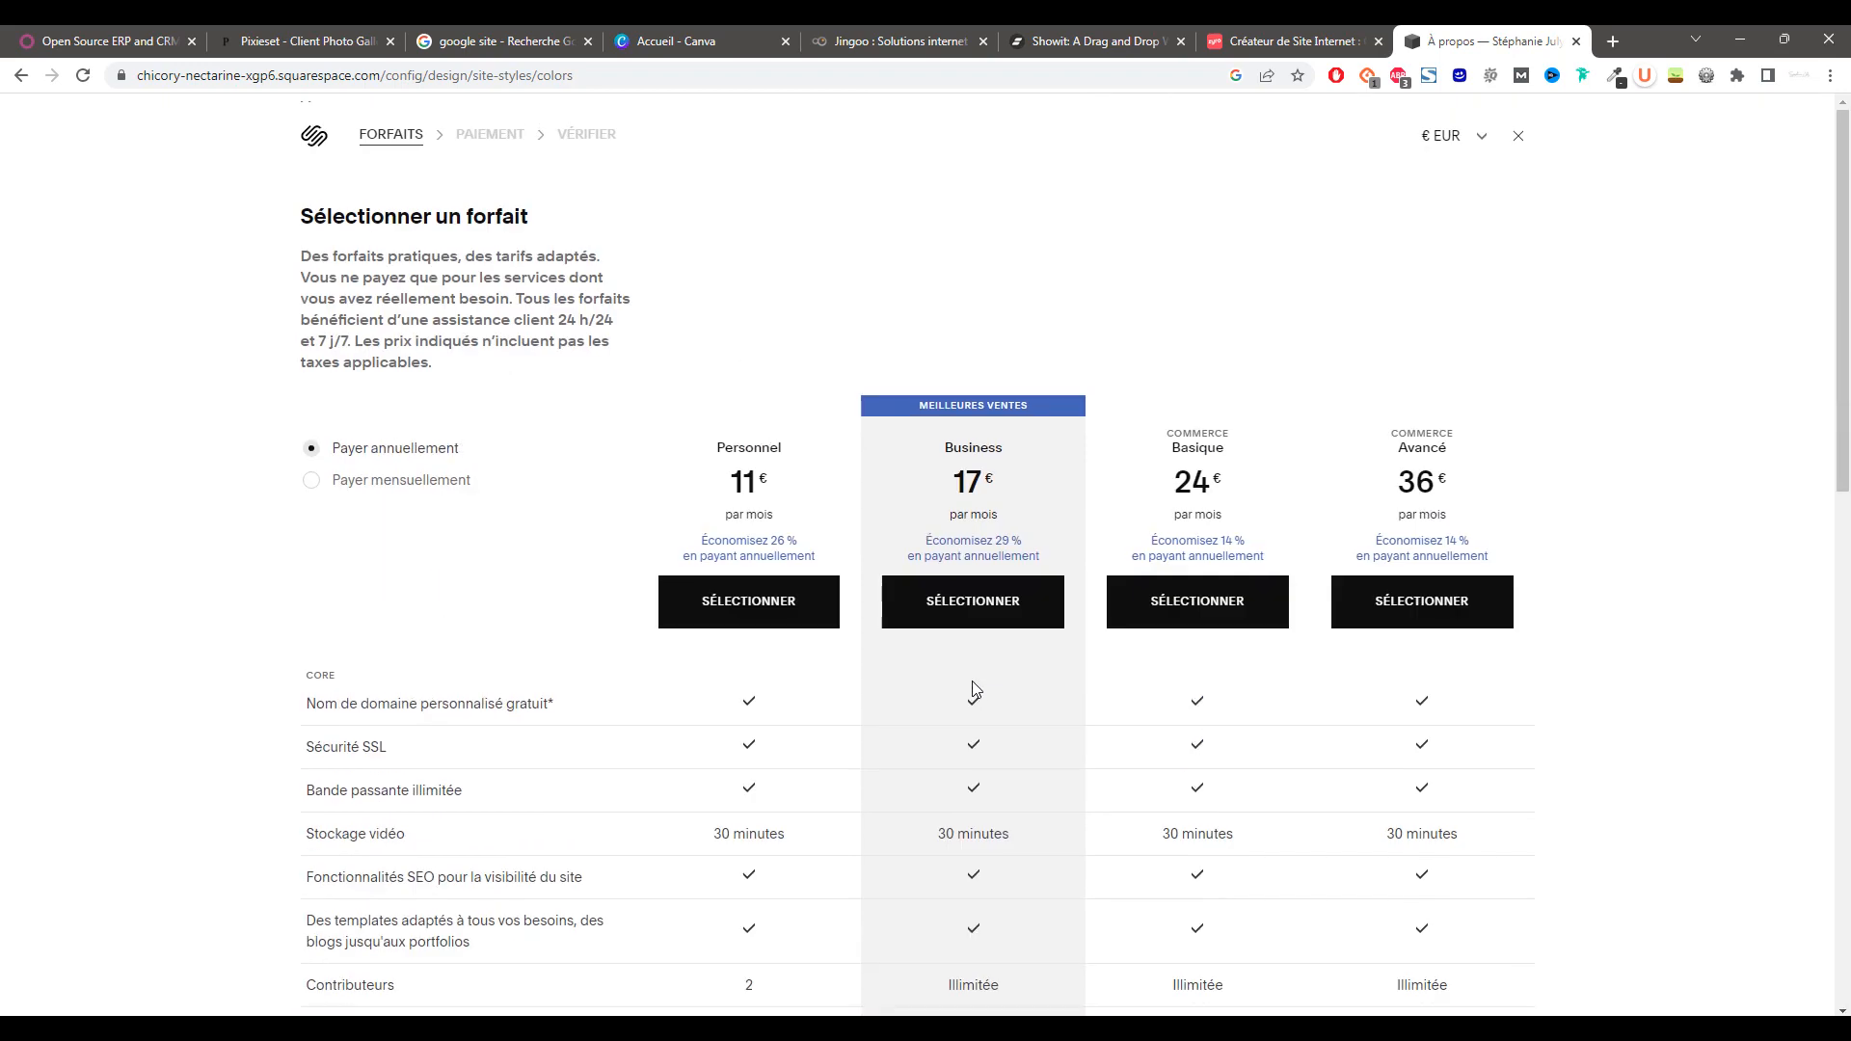
- Calculate the Business plan's yearly cost as 17 × 12, and leave the calculator and the subscription plans
type("17/12")
key("Return")
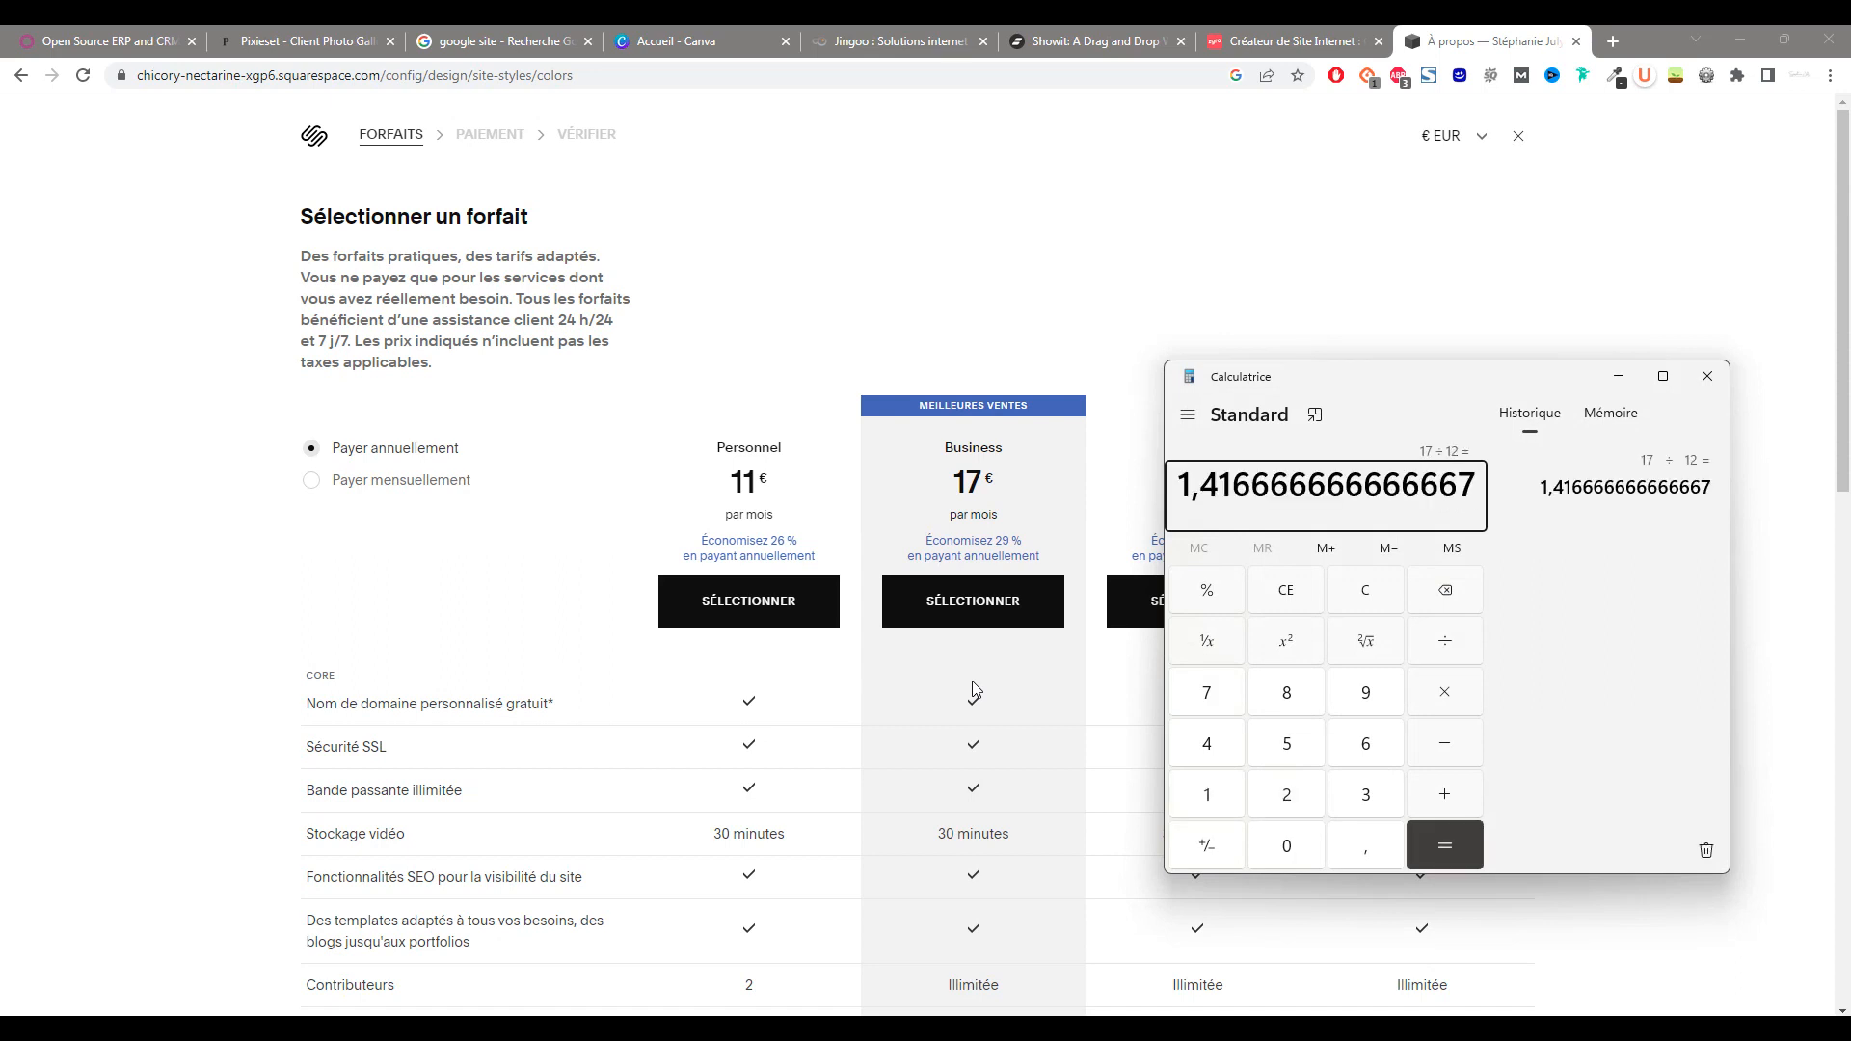
type("17*12")
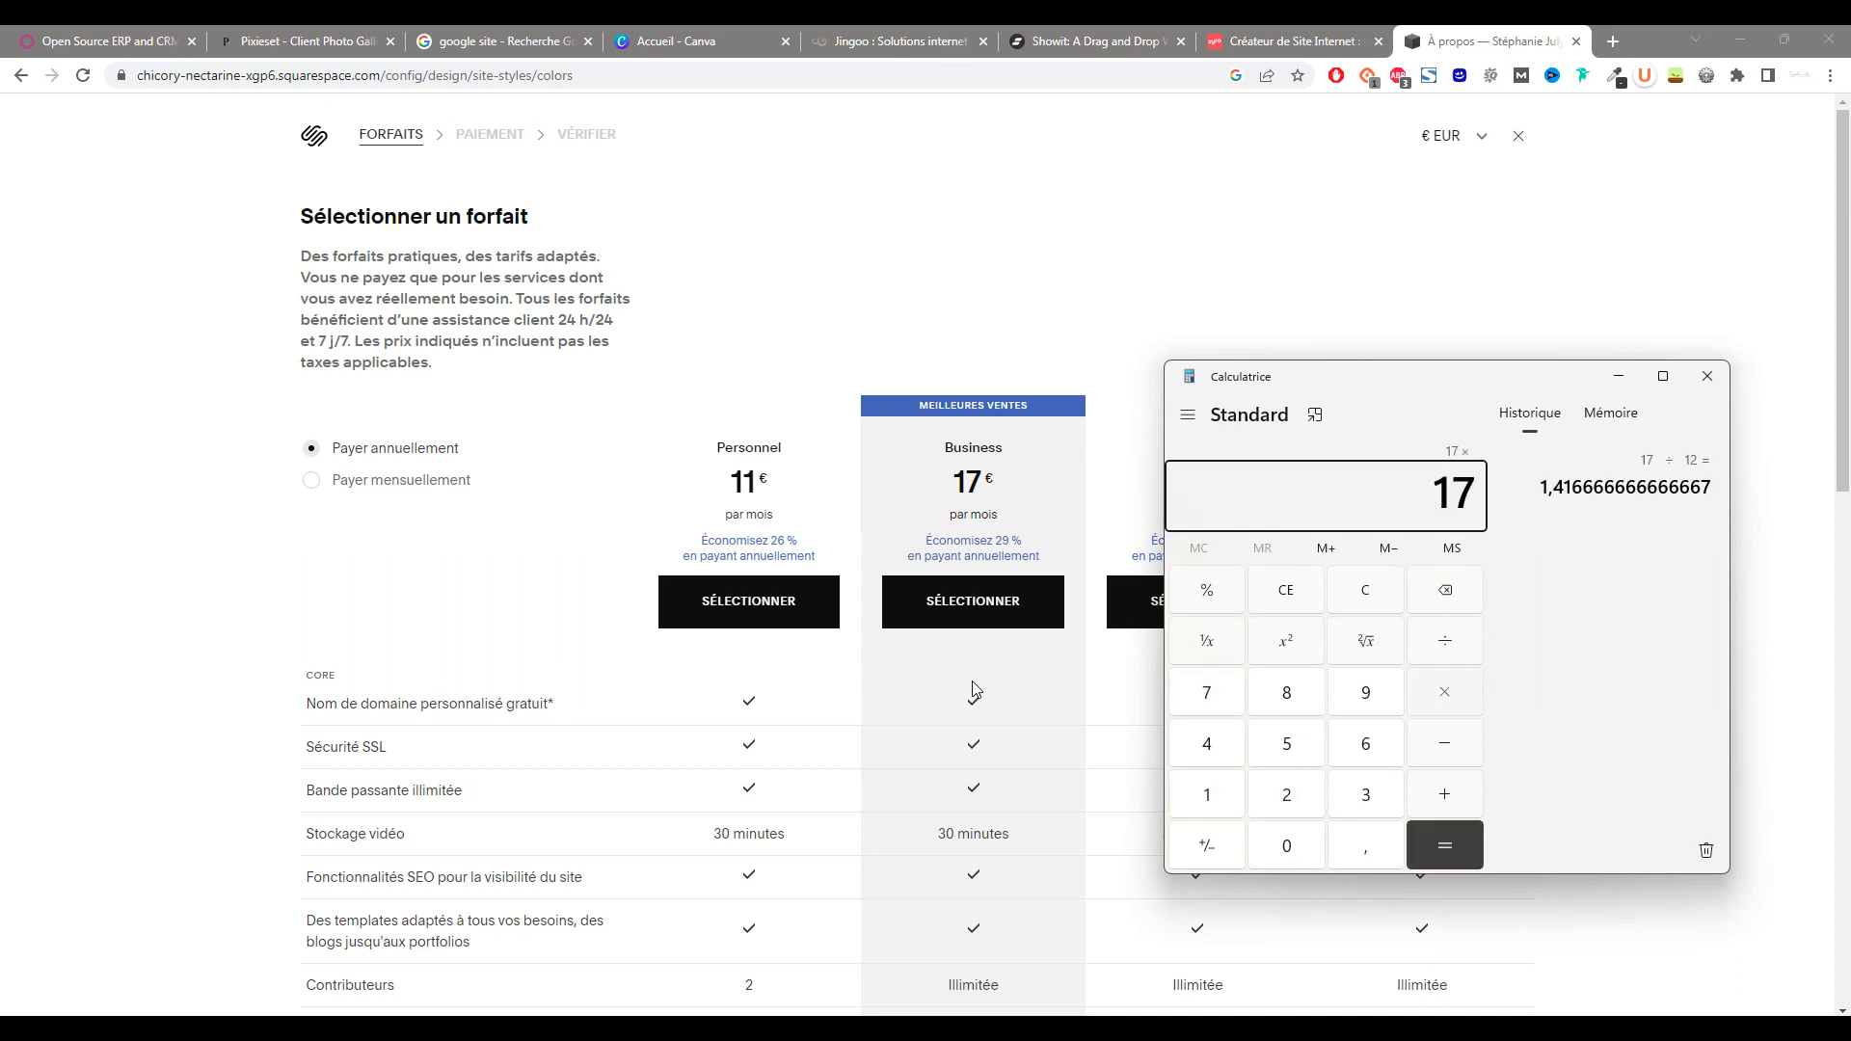
key("Return")
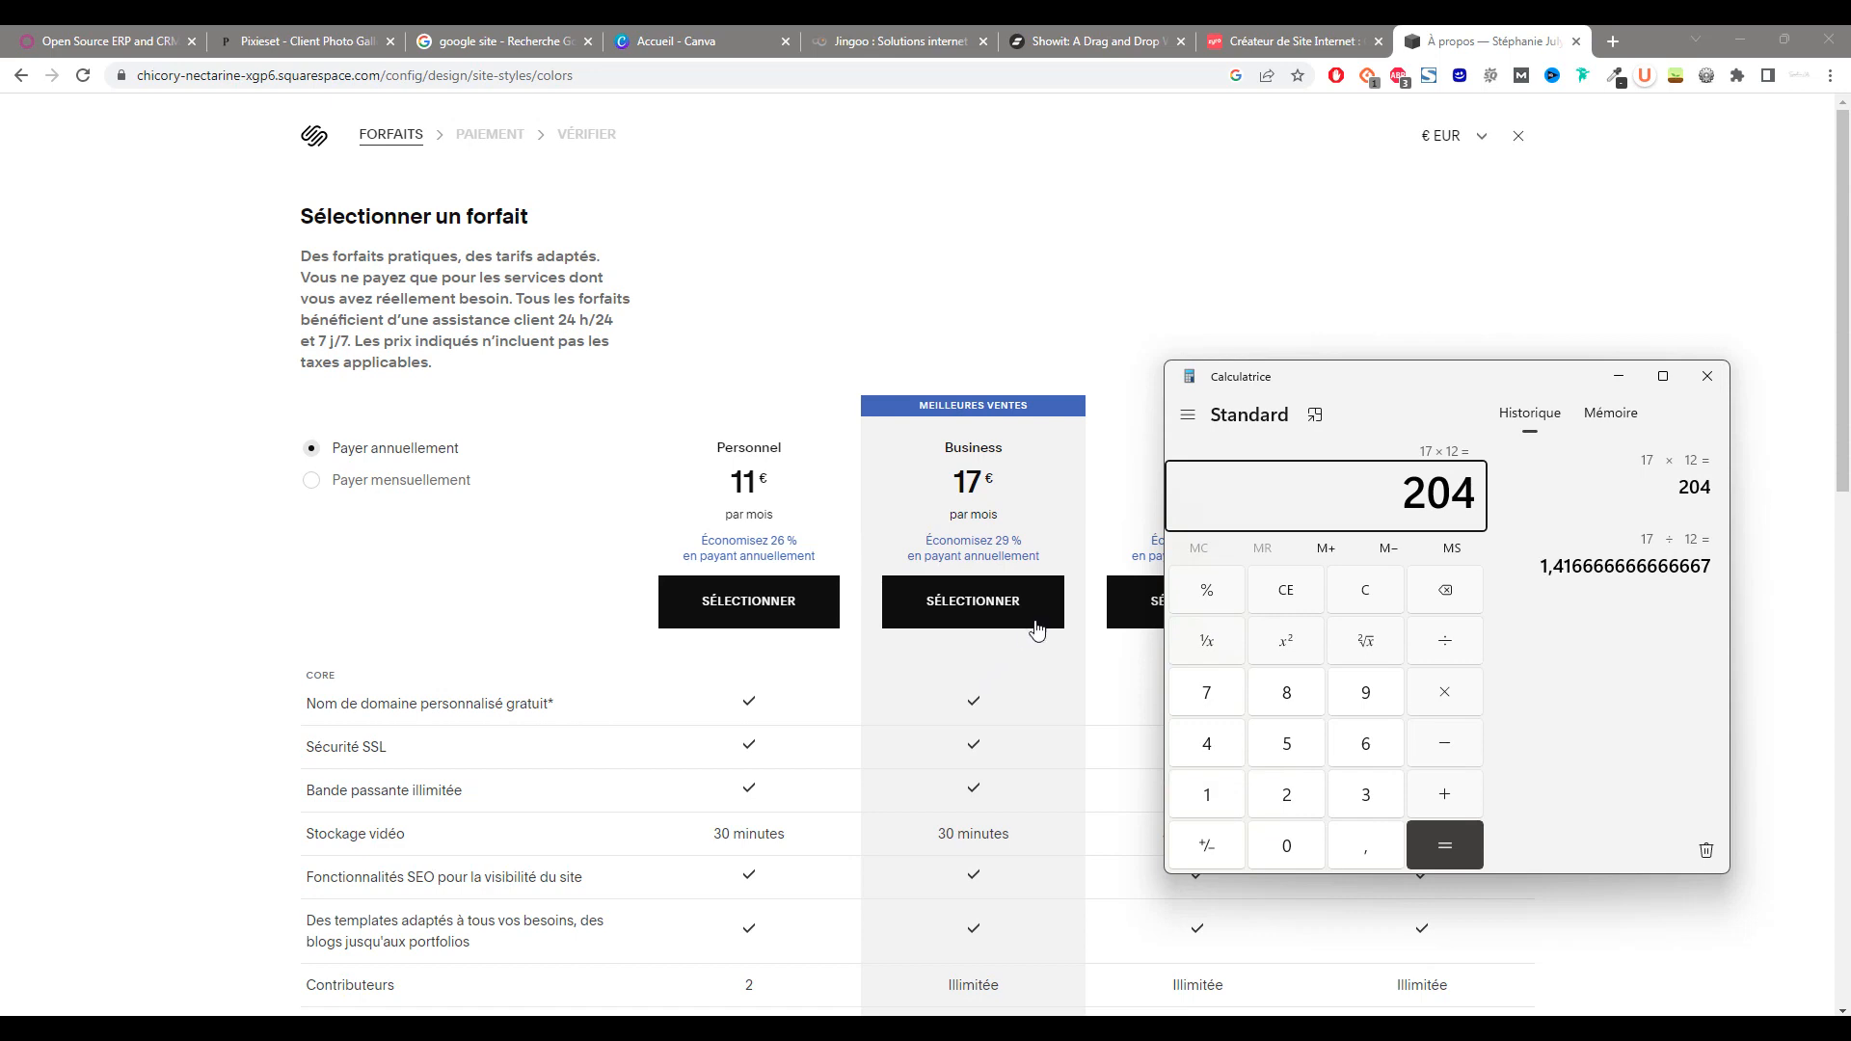
left_click(1705, 377)
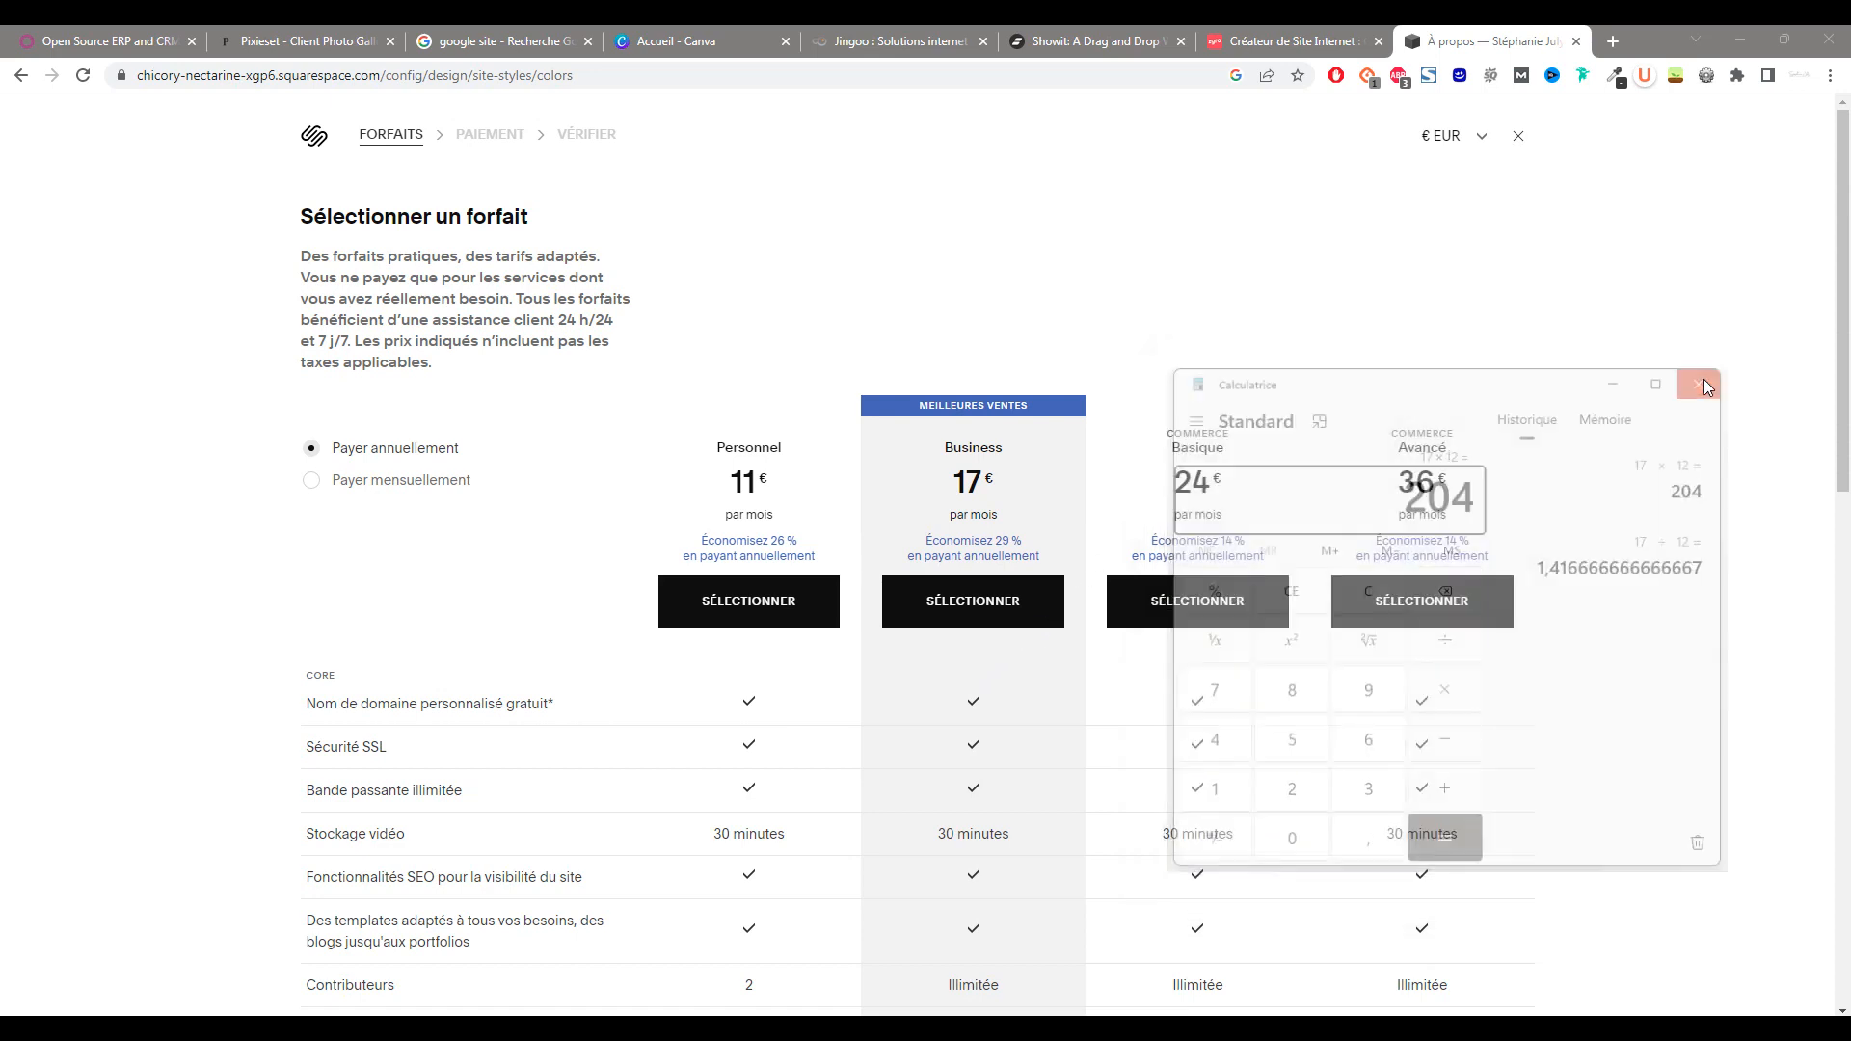
left_click(1520, 141)
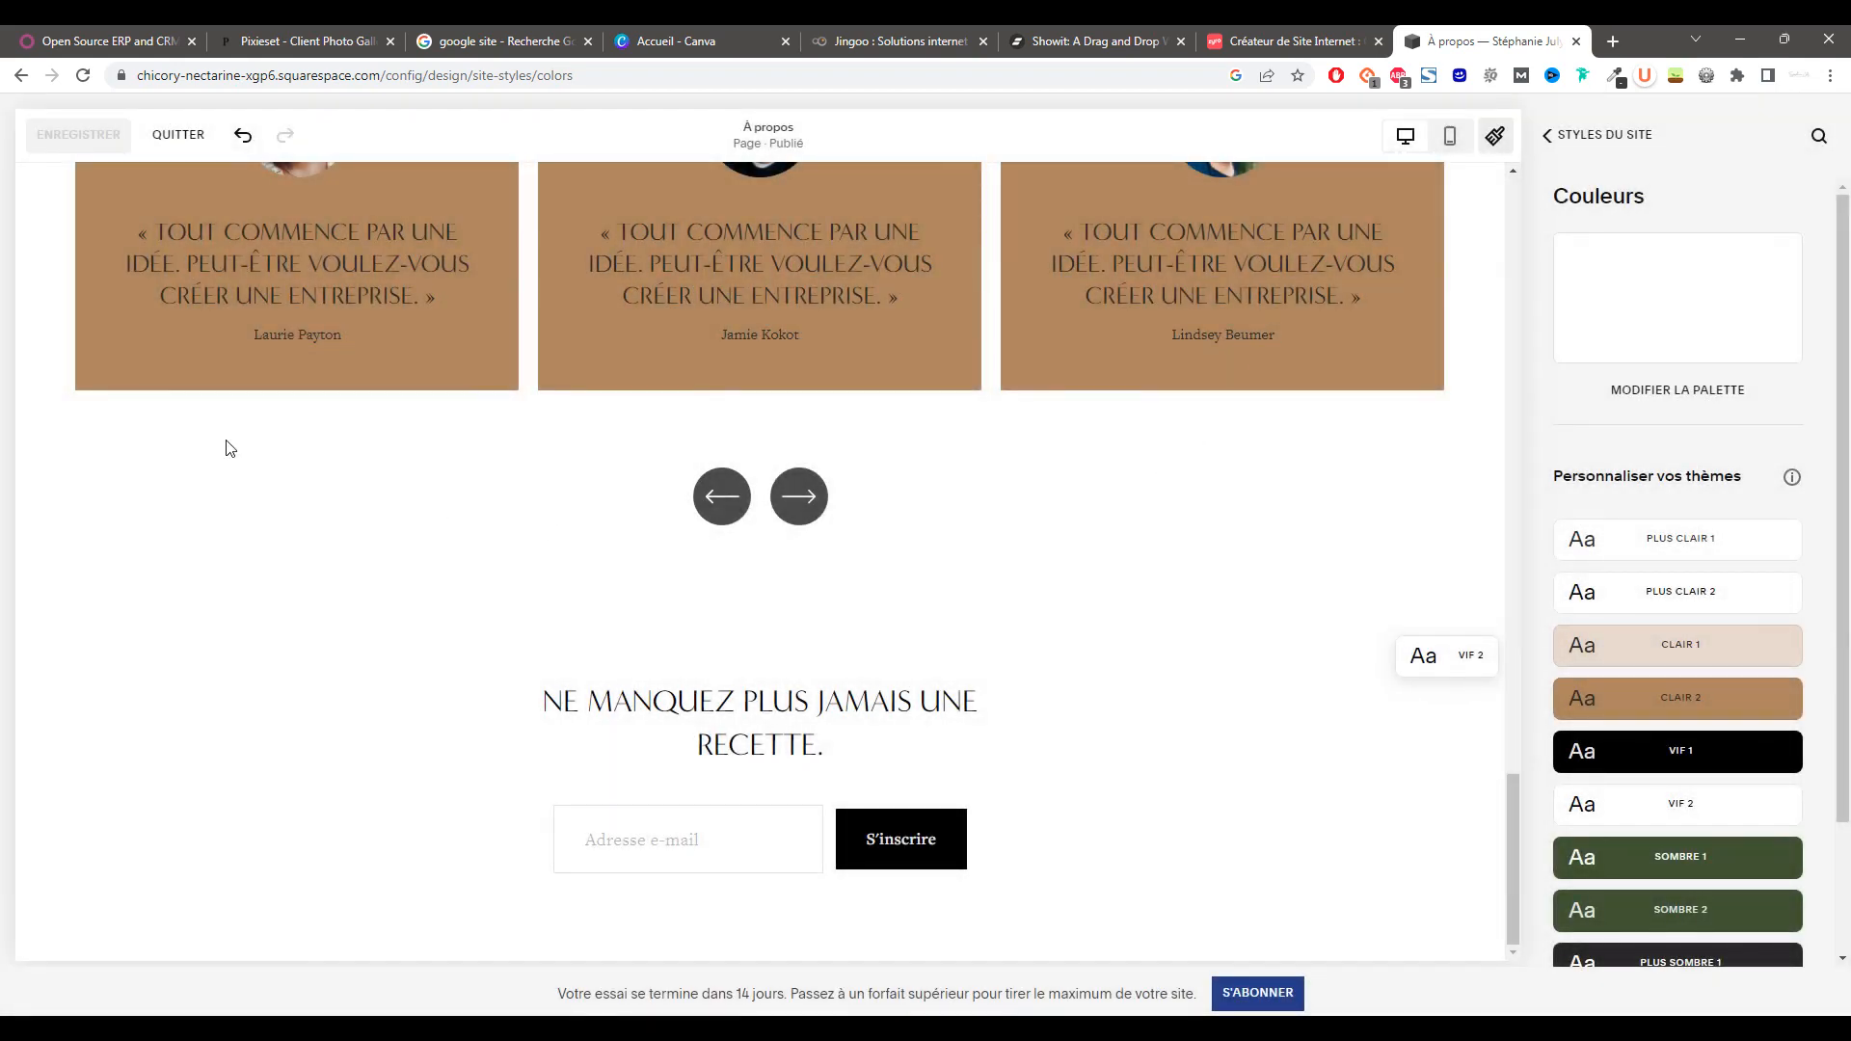
- Leave the style editor, examine the content export options and the remaining website settings, and return to the home menu
left_click(177, 135)
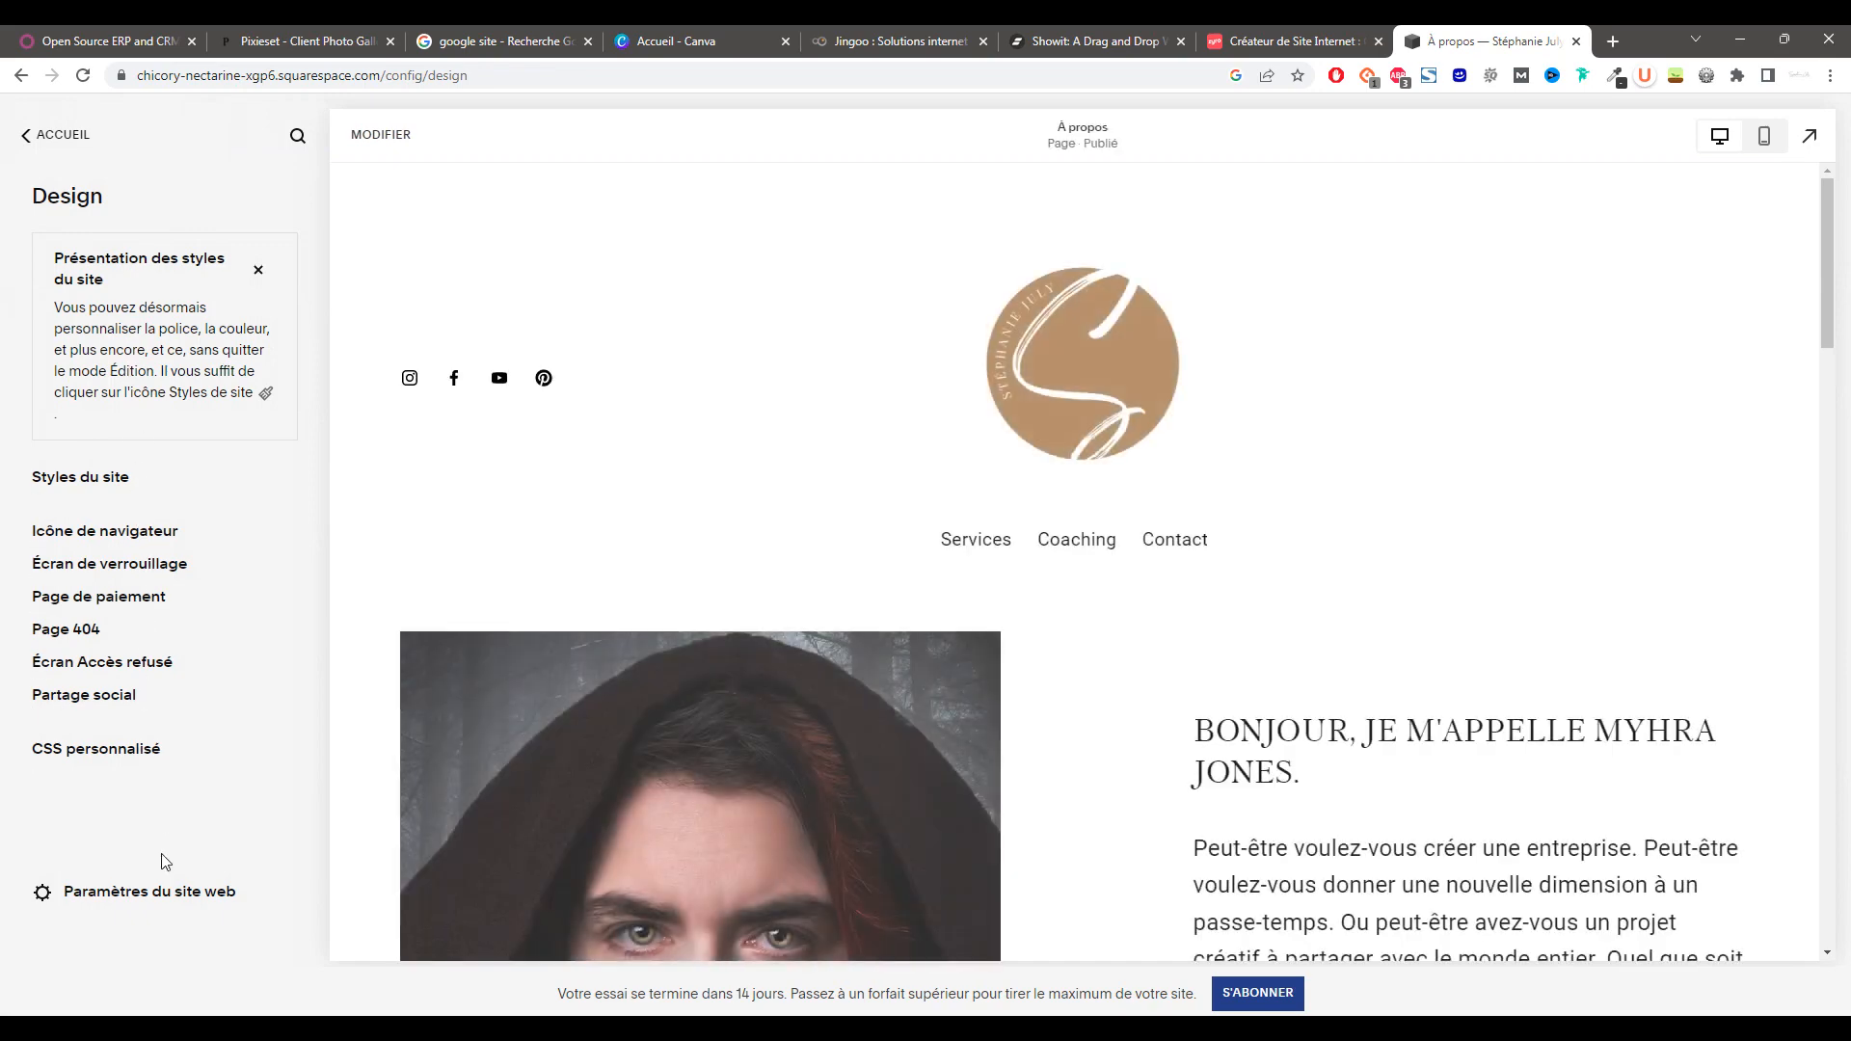
left_click(164, 895)
scroll(331, 301, "up", 2)
left_click(145, 504)
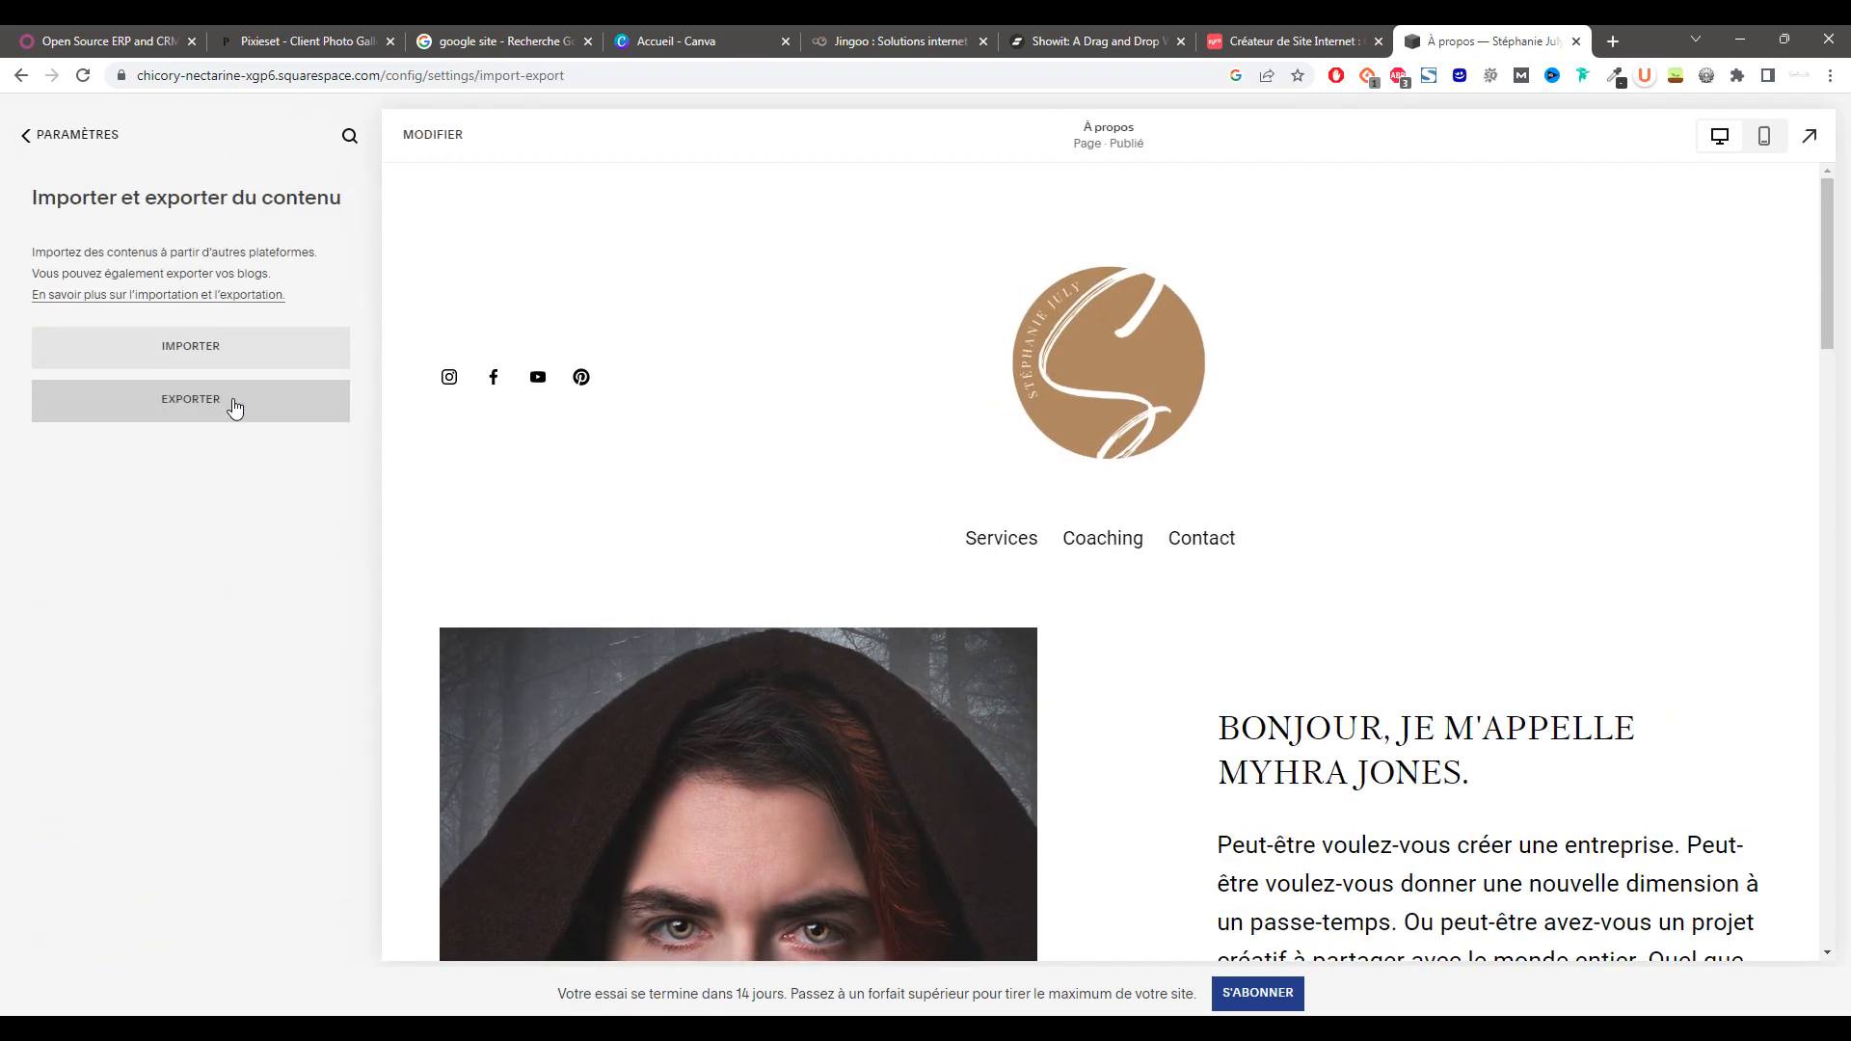
left_click(190, 398)
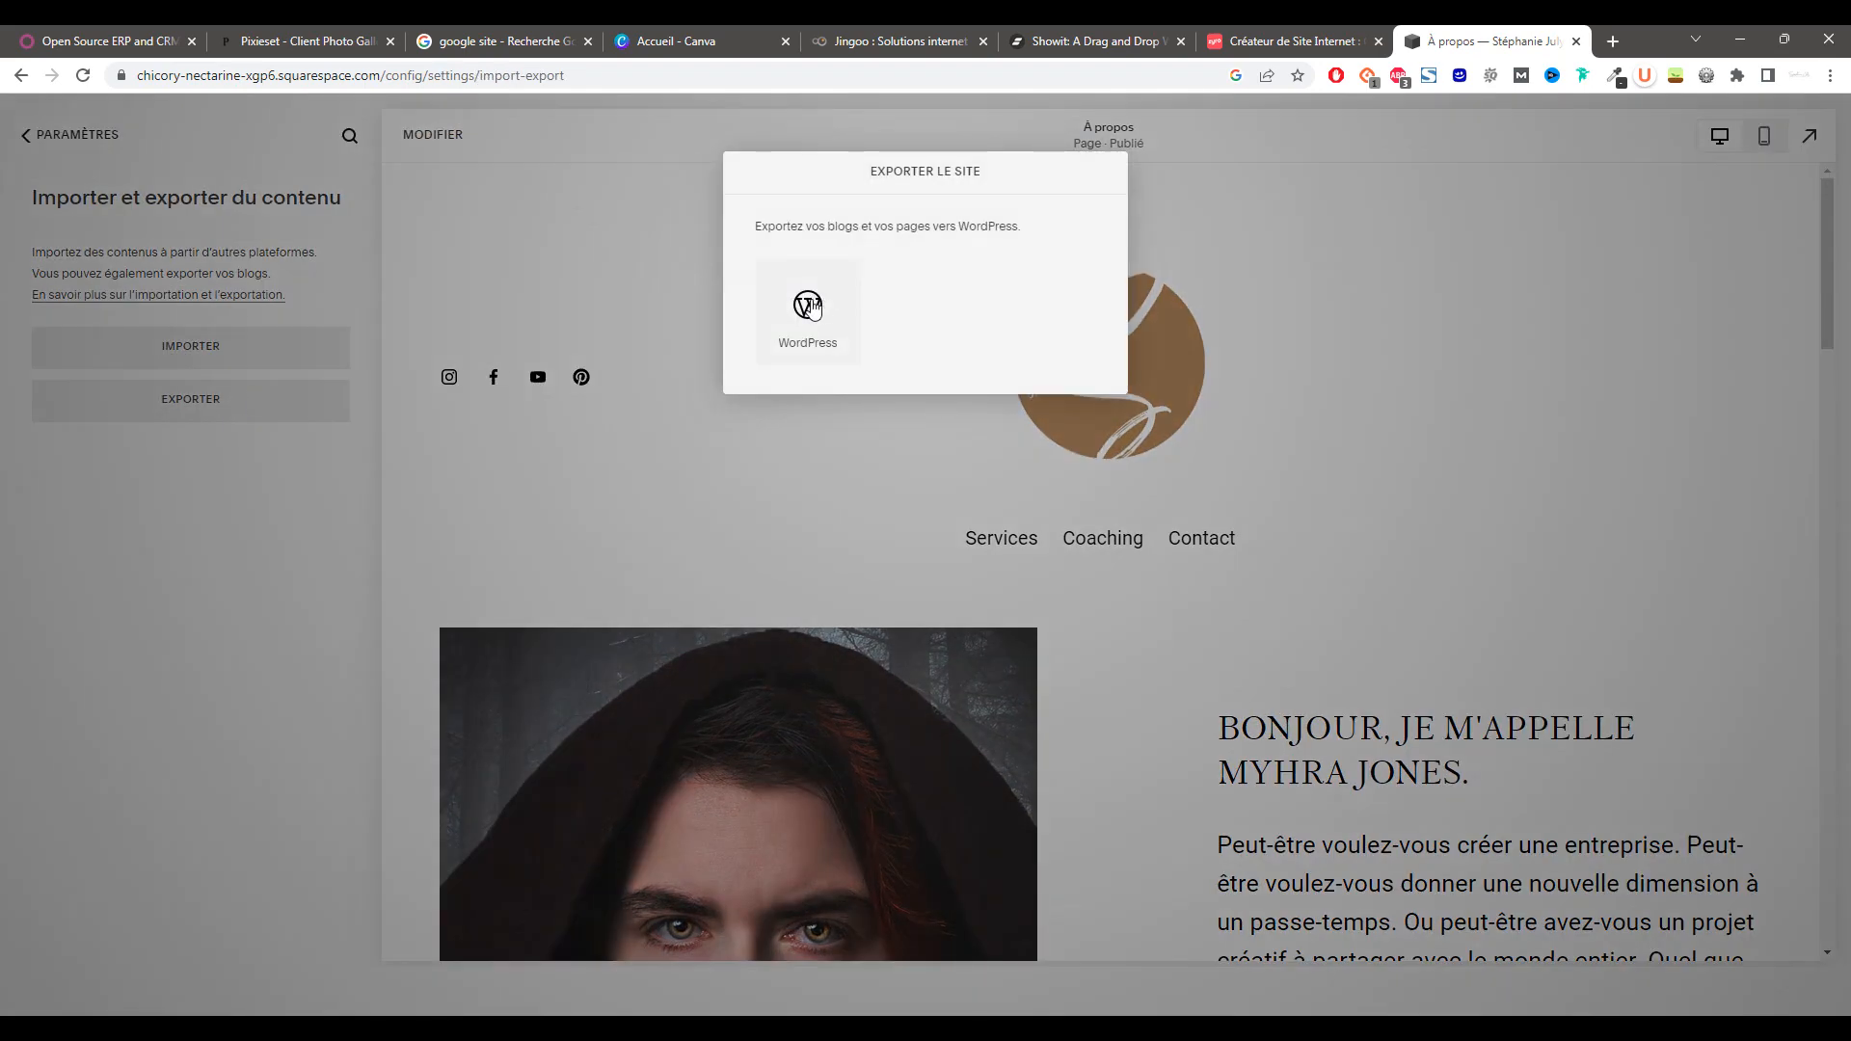
left_click(662, 461)
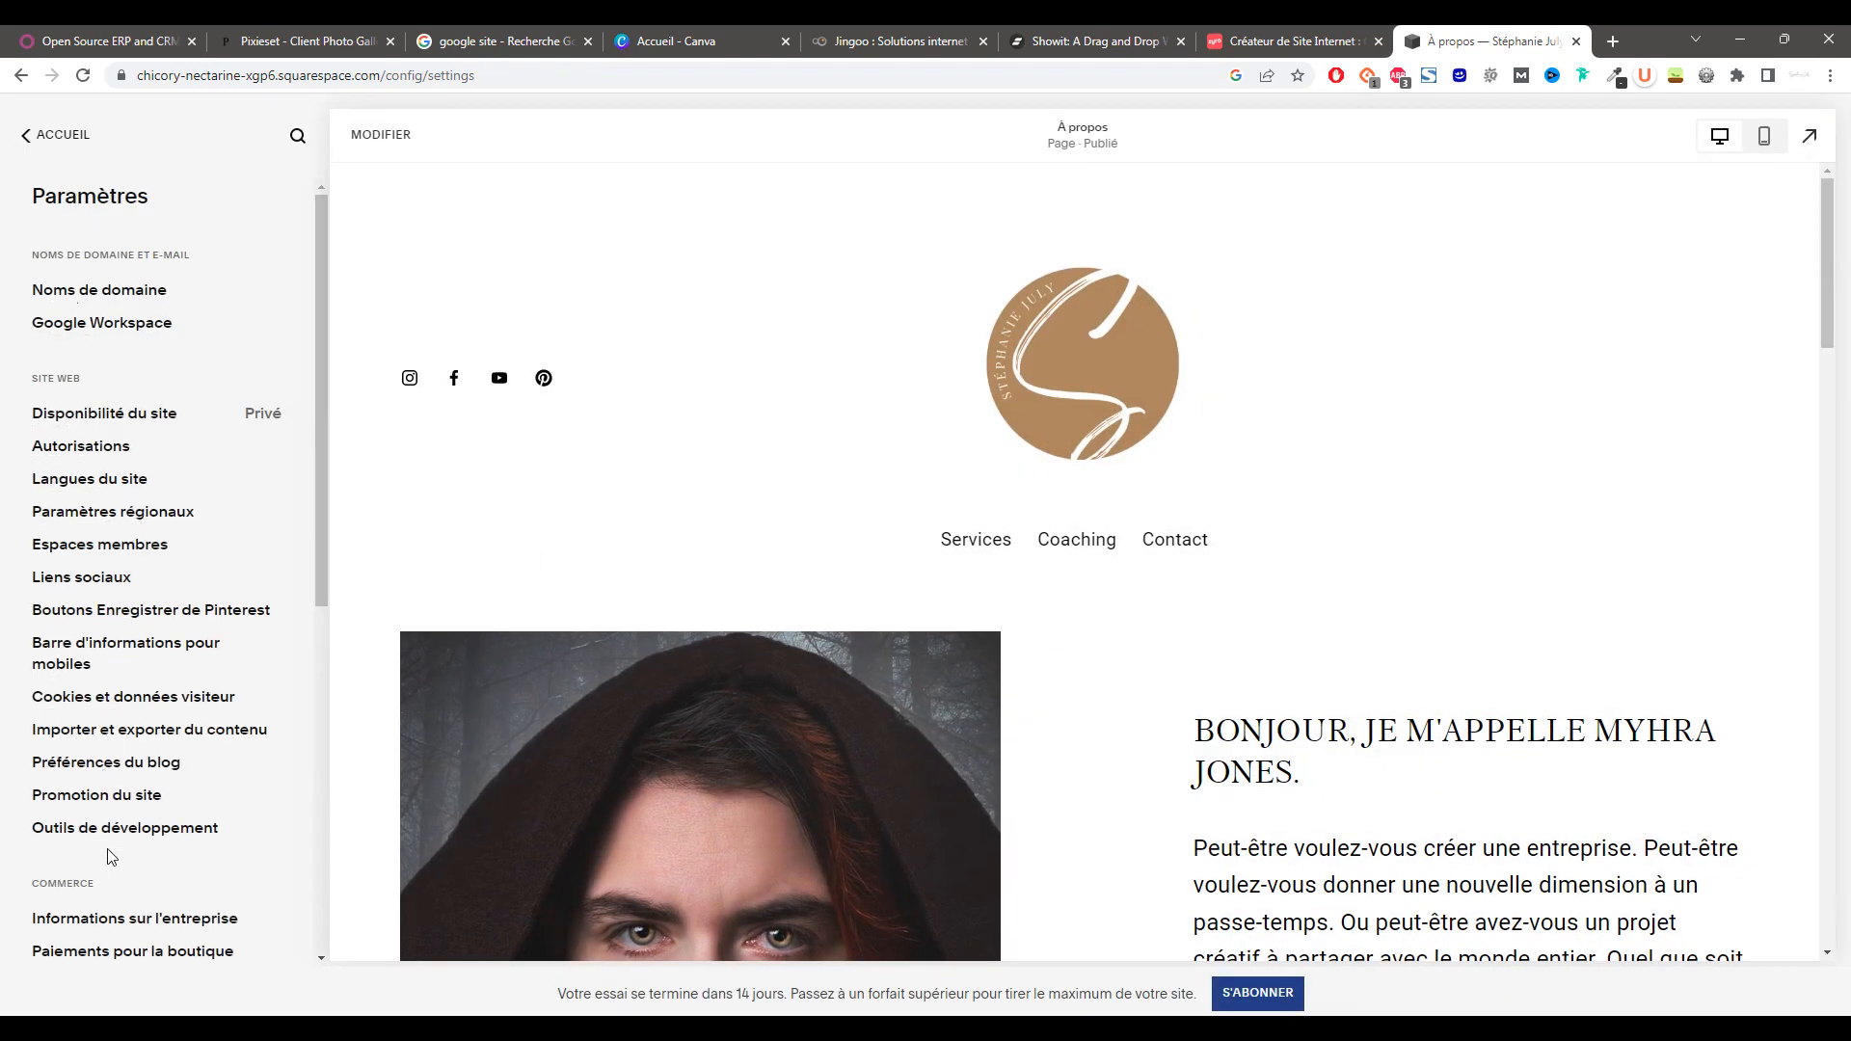
scroll(111, 856, "down", 7)
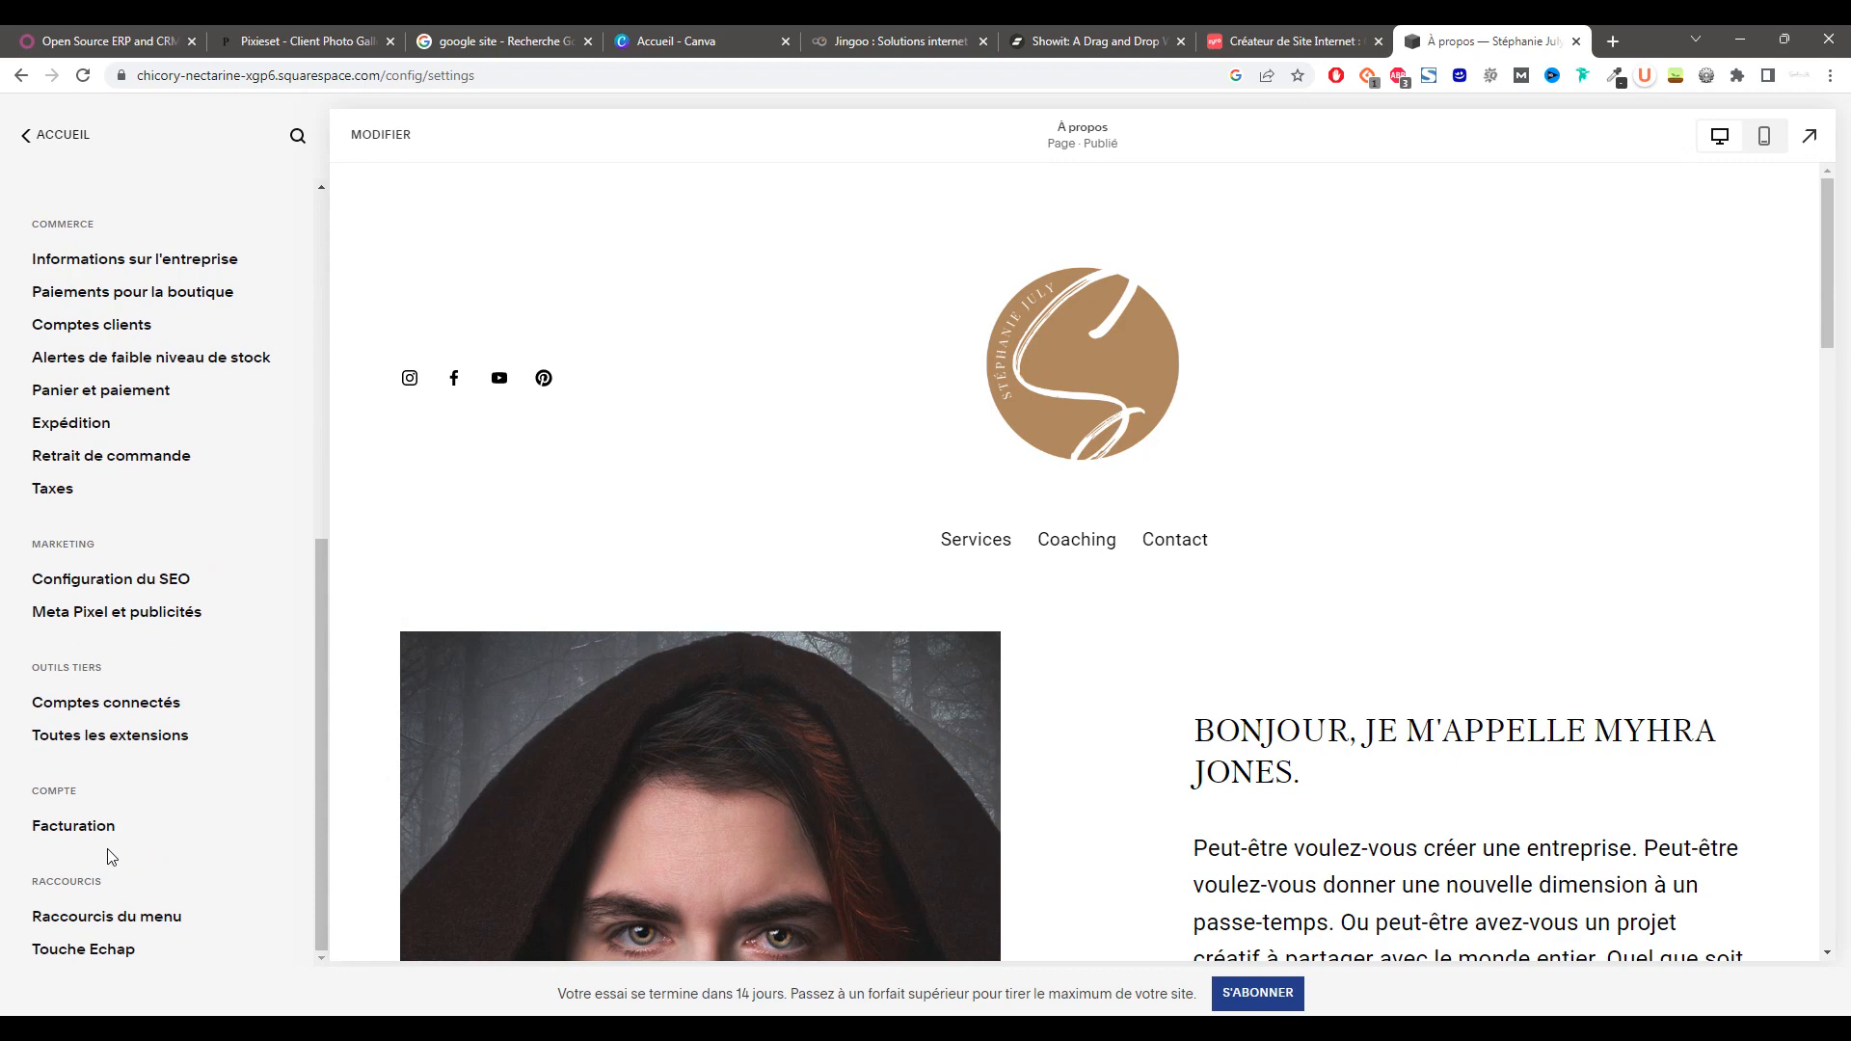
left_click(28, 140)
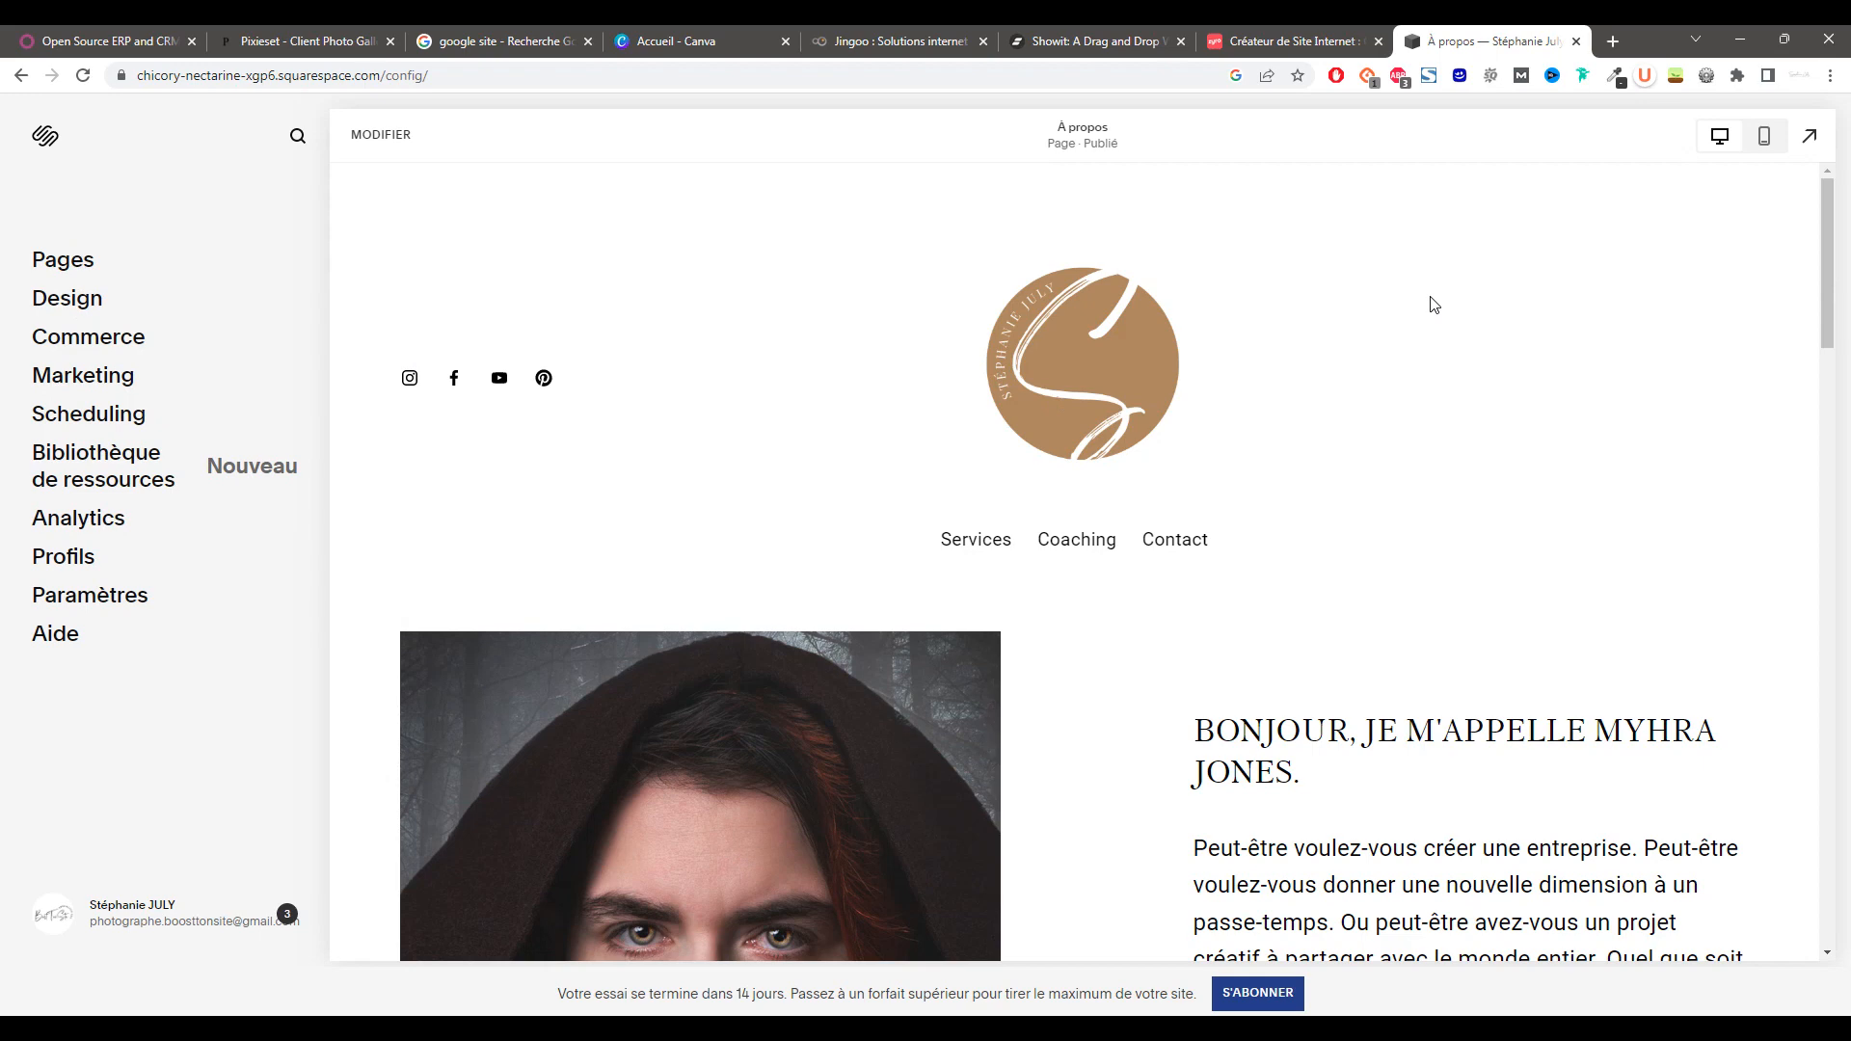
- Start the Commerce setup questionnaire and choose Instagram and Mon site web as the current sales channels
left_click(135, 337)
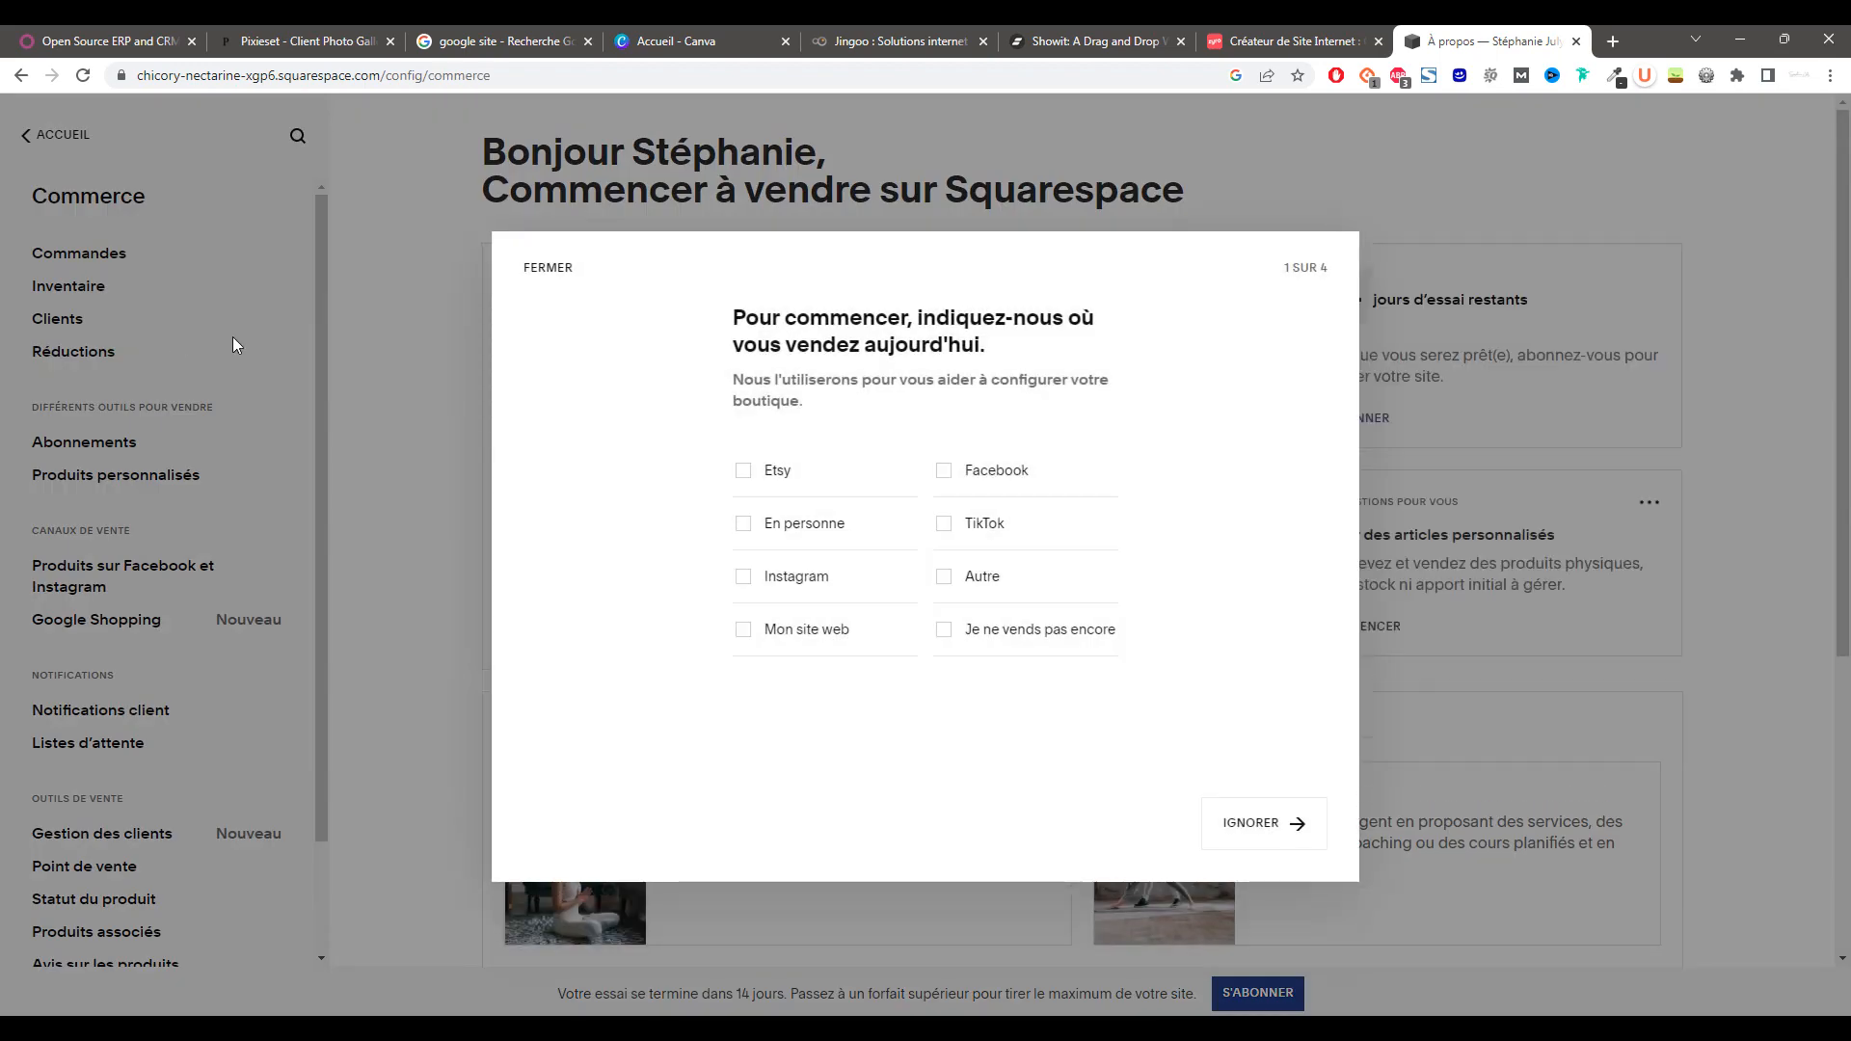
left_click(810, 576)
left_click(819, 629)
left_click(1263, 822)
left_click(932, 479)
- Choose Services, Rendez-vous and Téléchargements numériques as the products to sell, and advance through the questionnaire before closing it
left_click(982, 491)
left_click(989, 554)
left_click(988, 636)
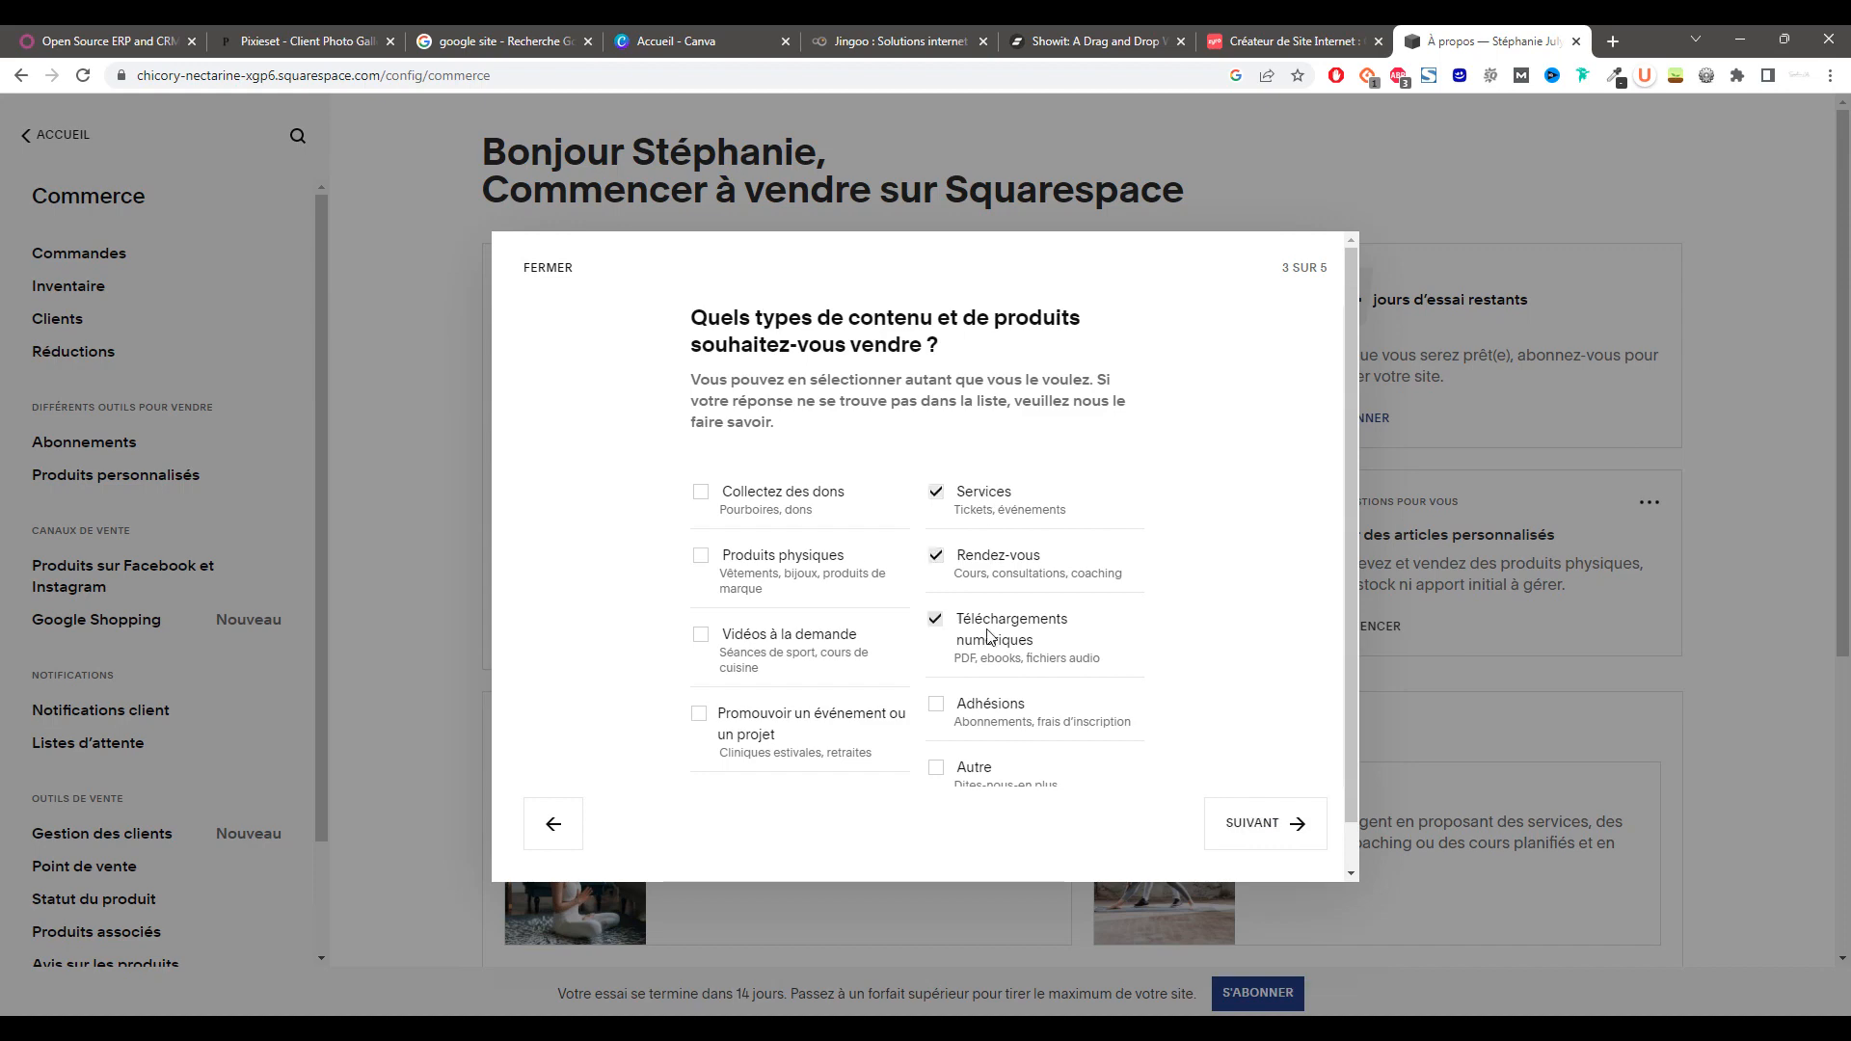
scroll(769, 753, "down", 1)
left_click(1270, 823)
left_click(1283, 824)
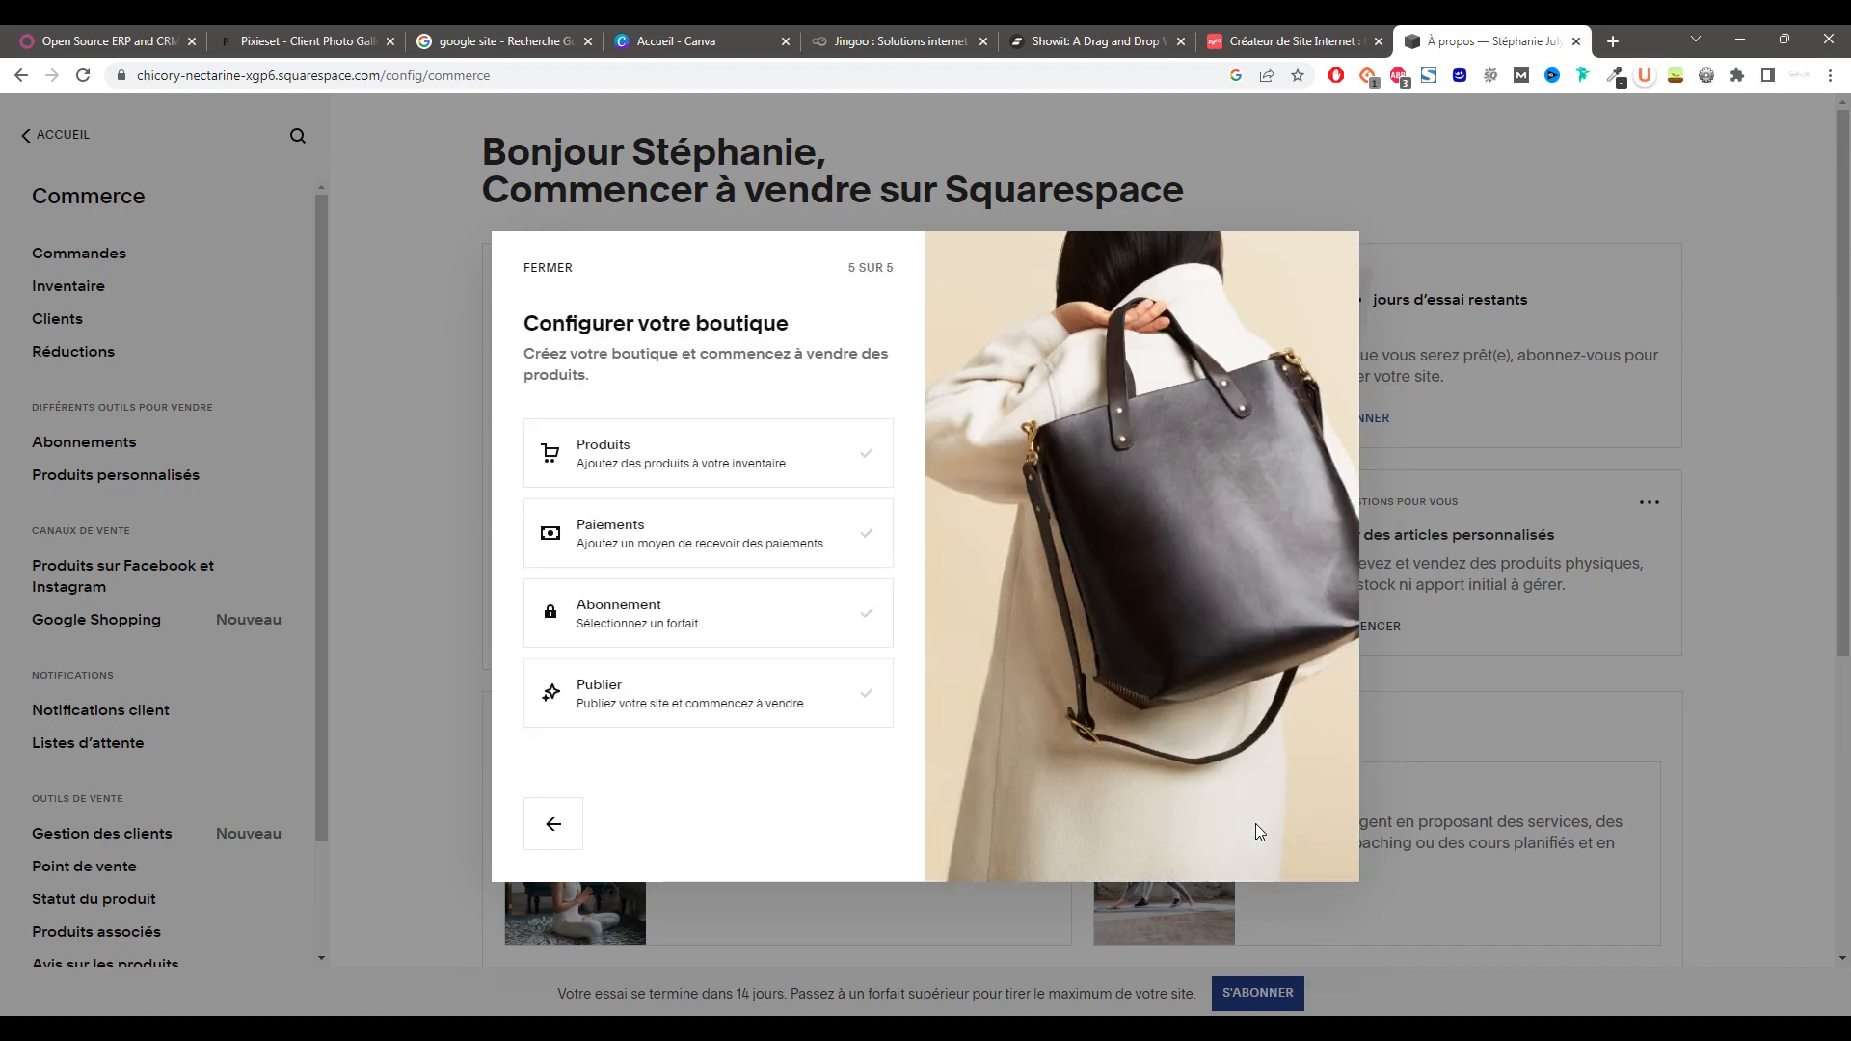
key("Escape")
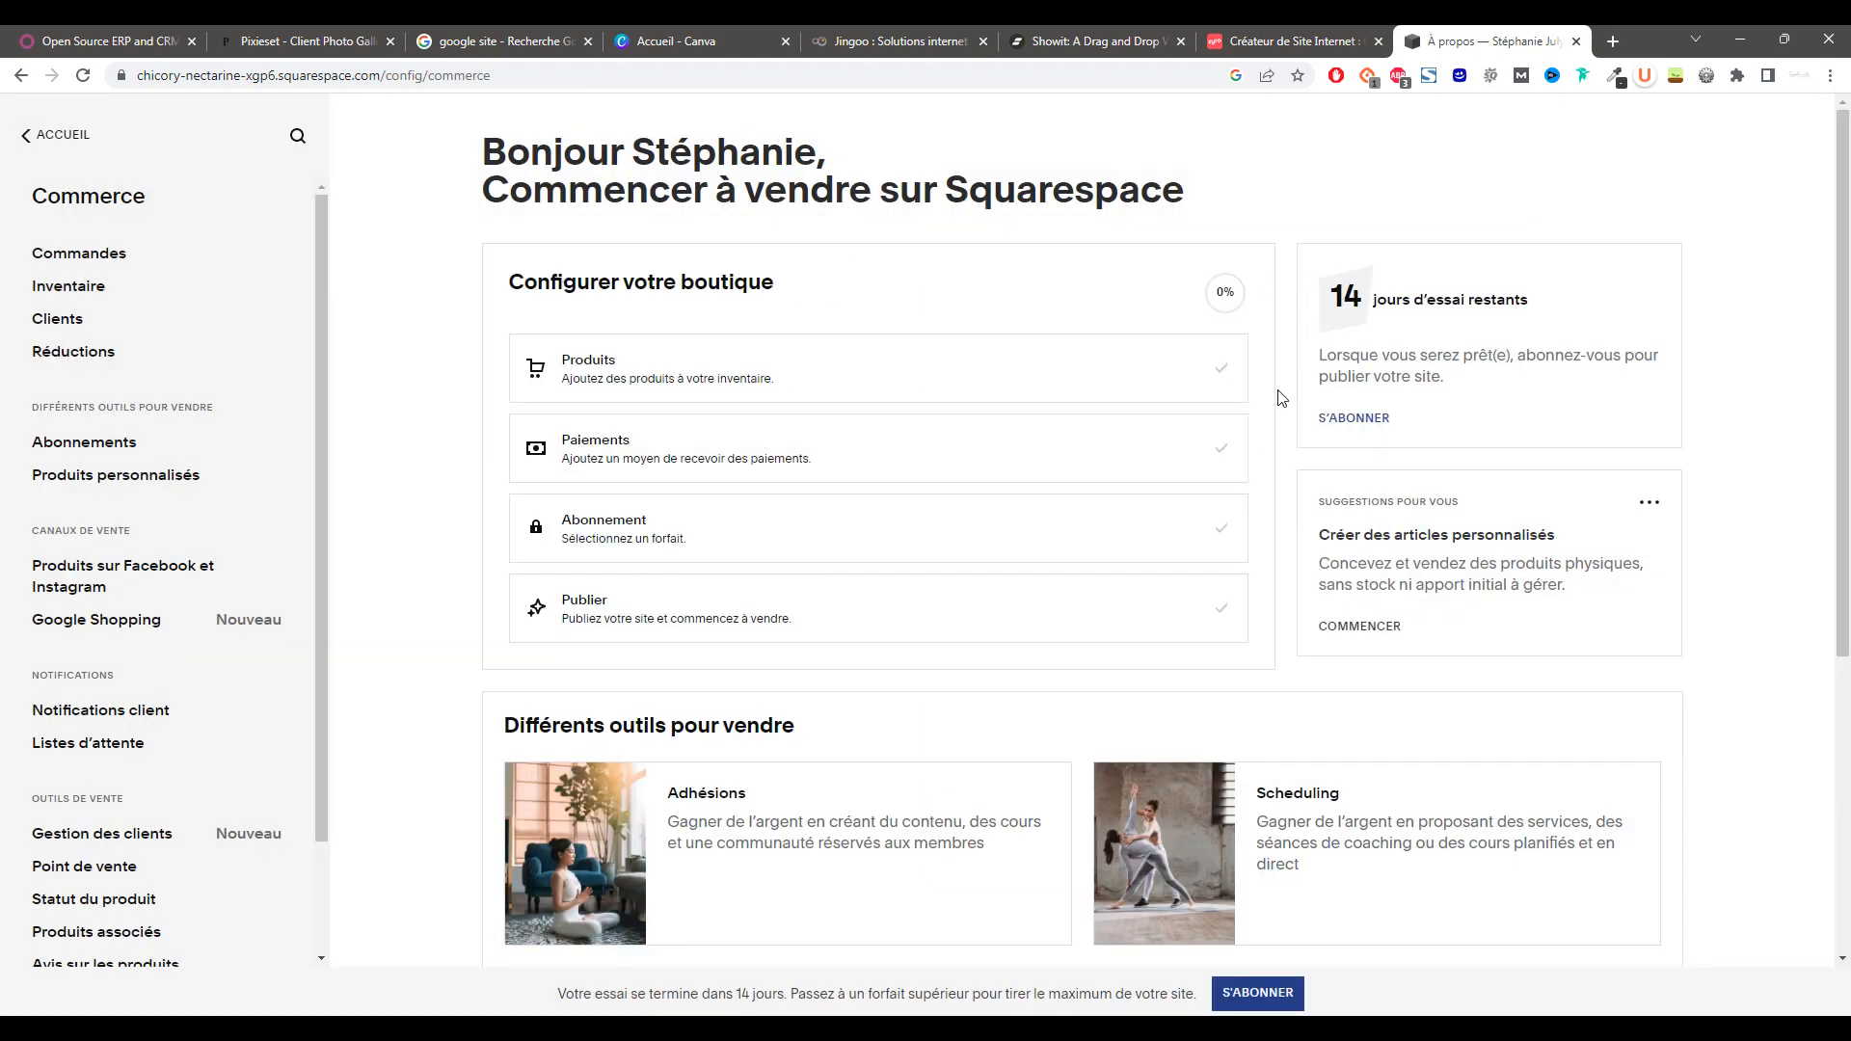
- Examine the sellable product types, the payment processors and the Commerce selling tools
left_click(695, 367)
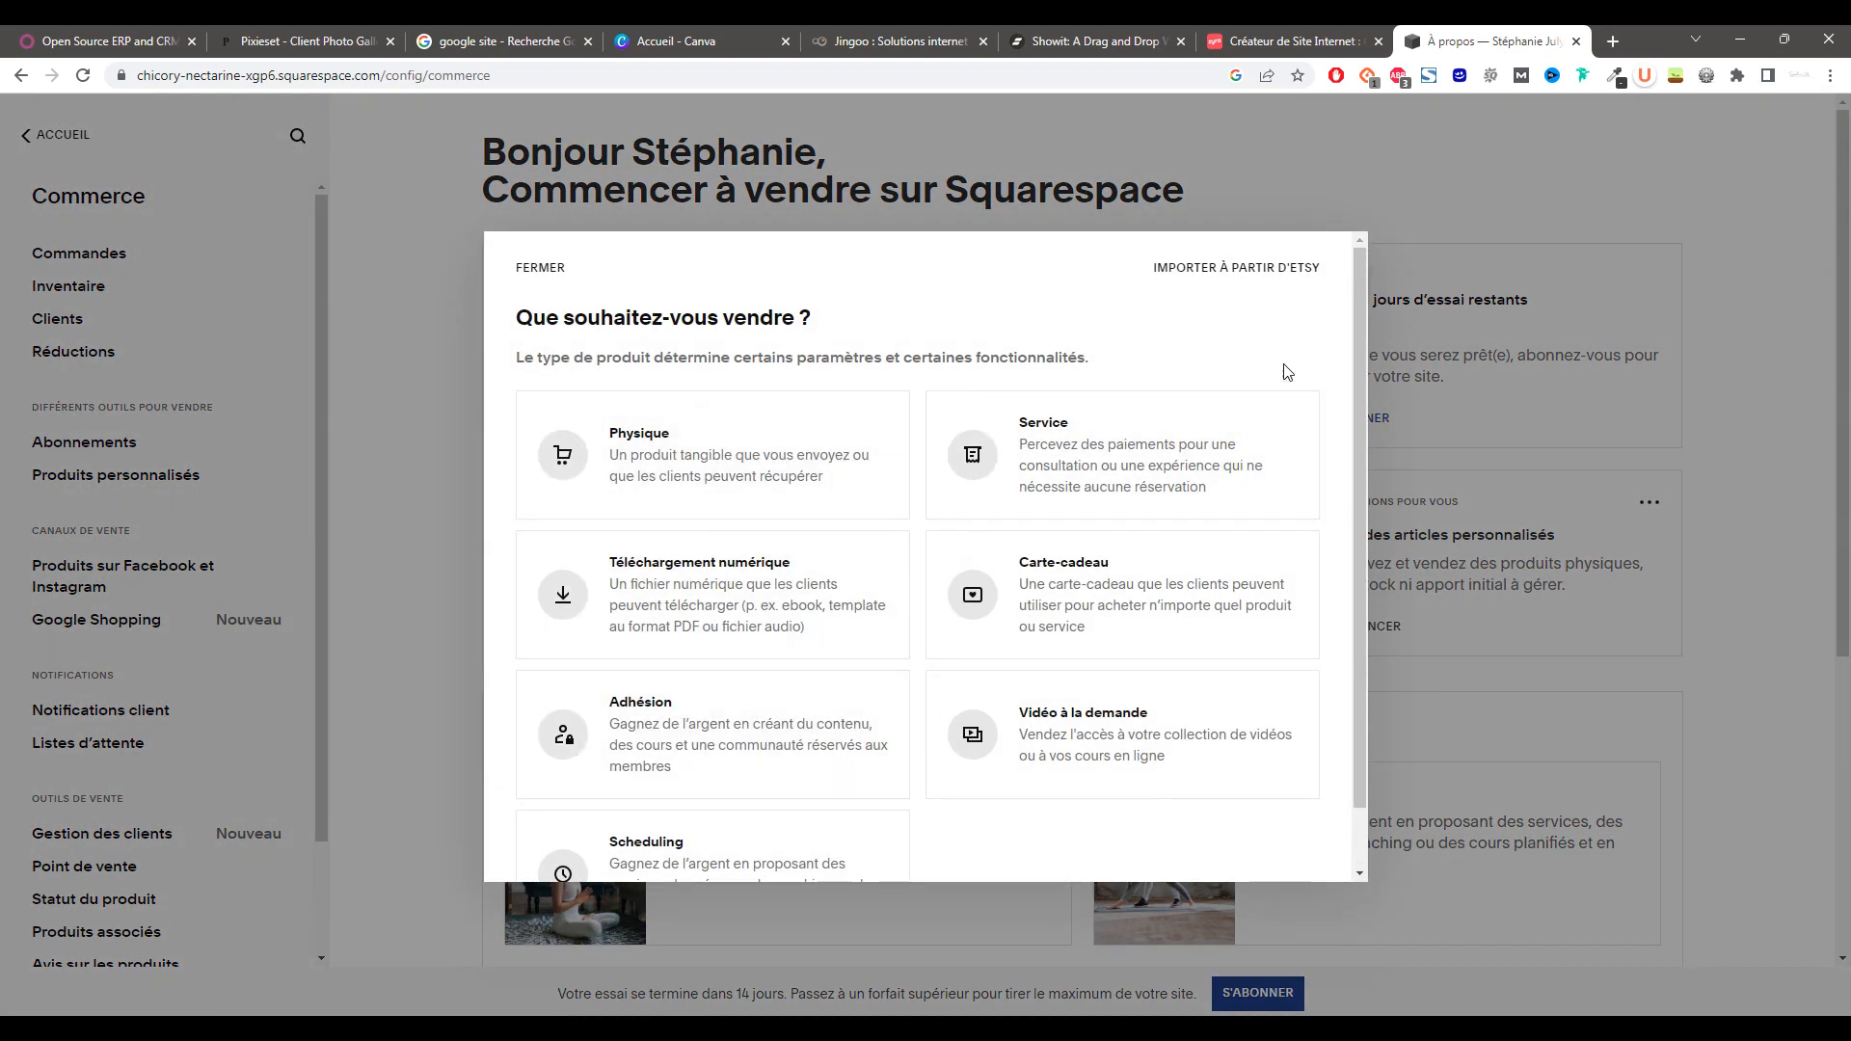
left_click(388, 444)
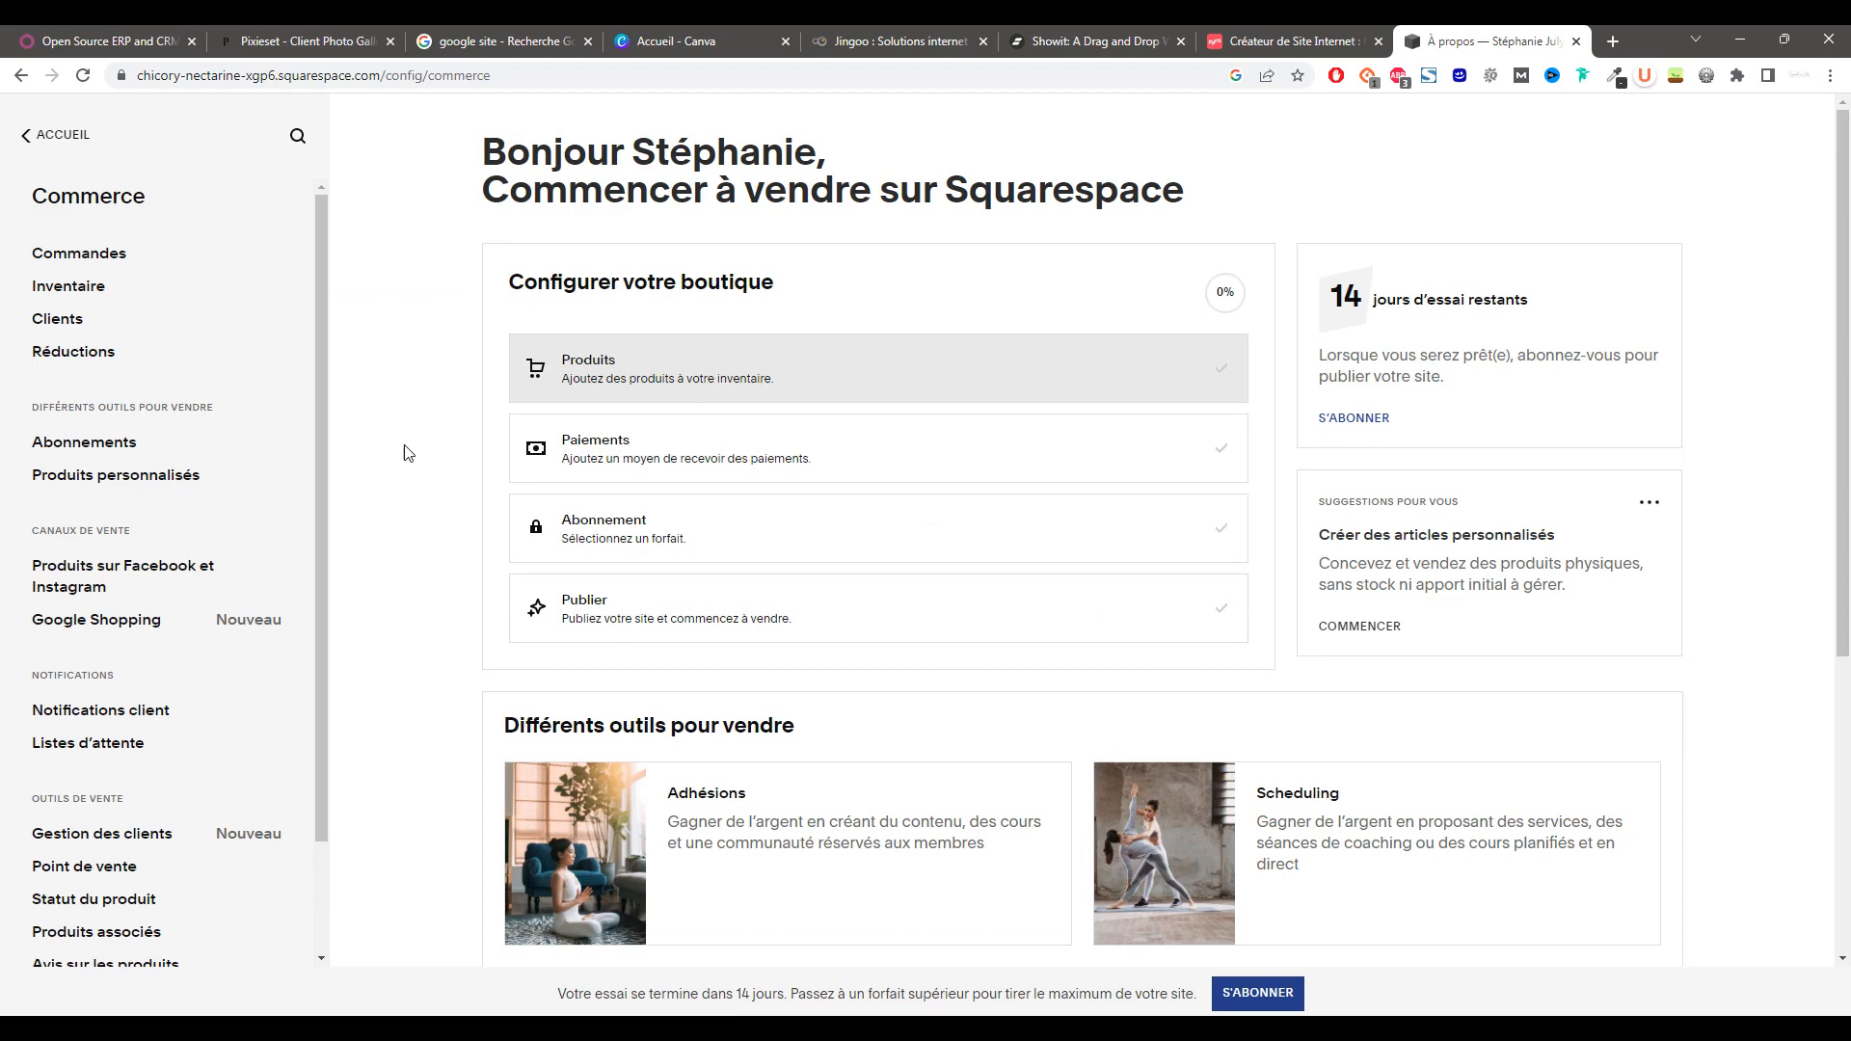
left_click(654, 457)
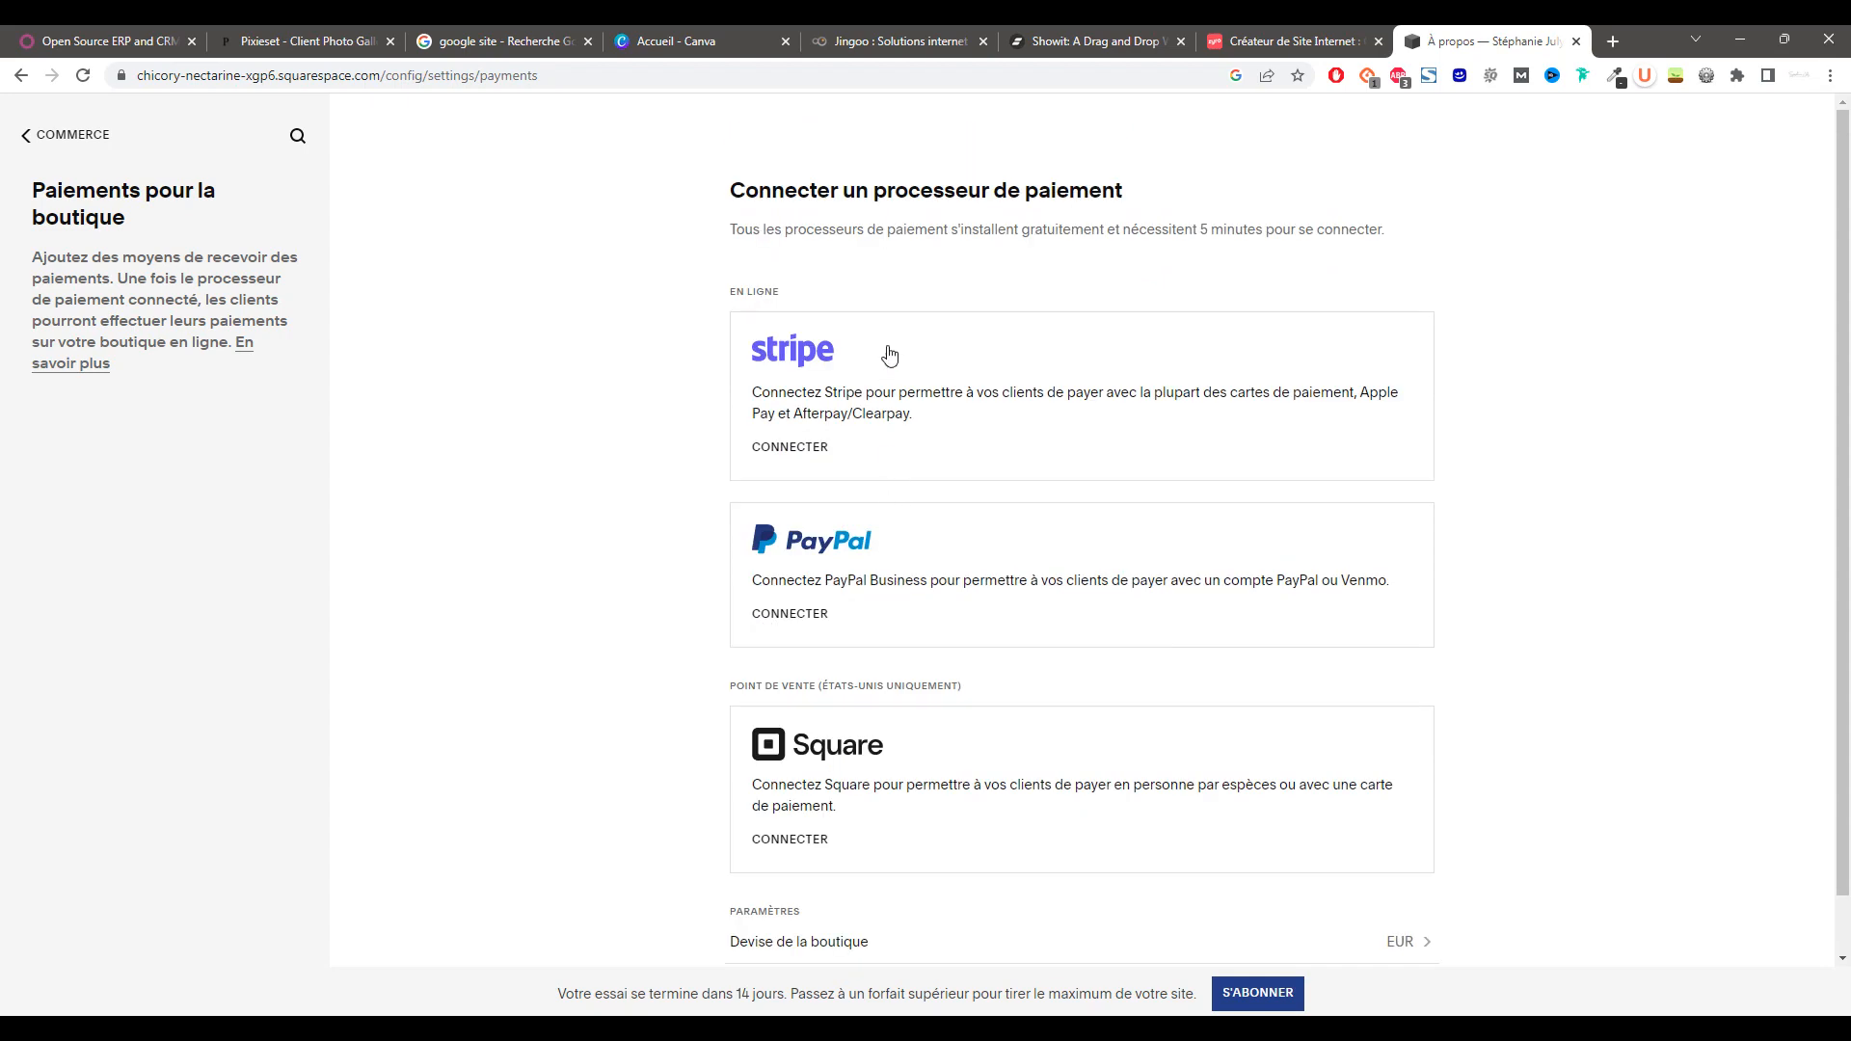
left_click(23, 142)
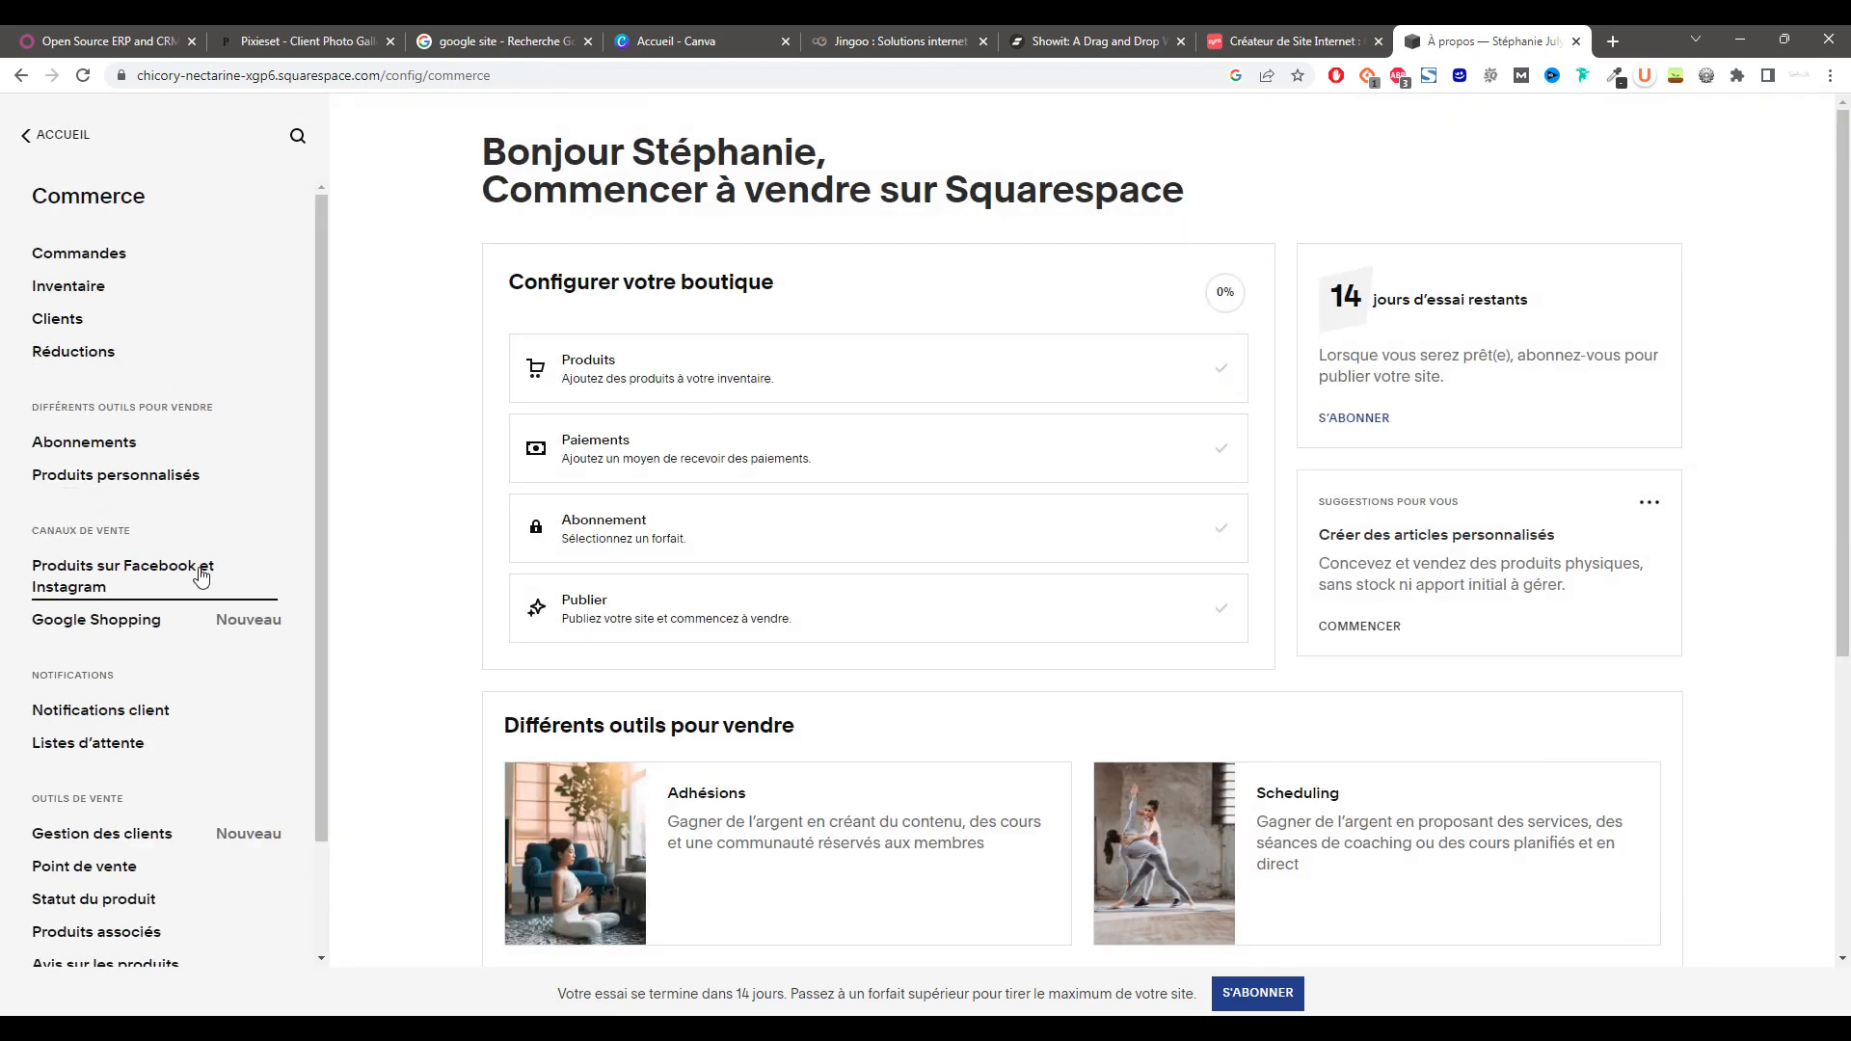
scroll(201, 577, "down", 2)
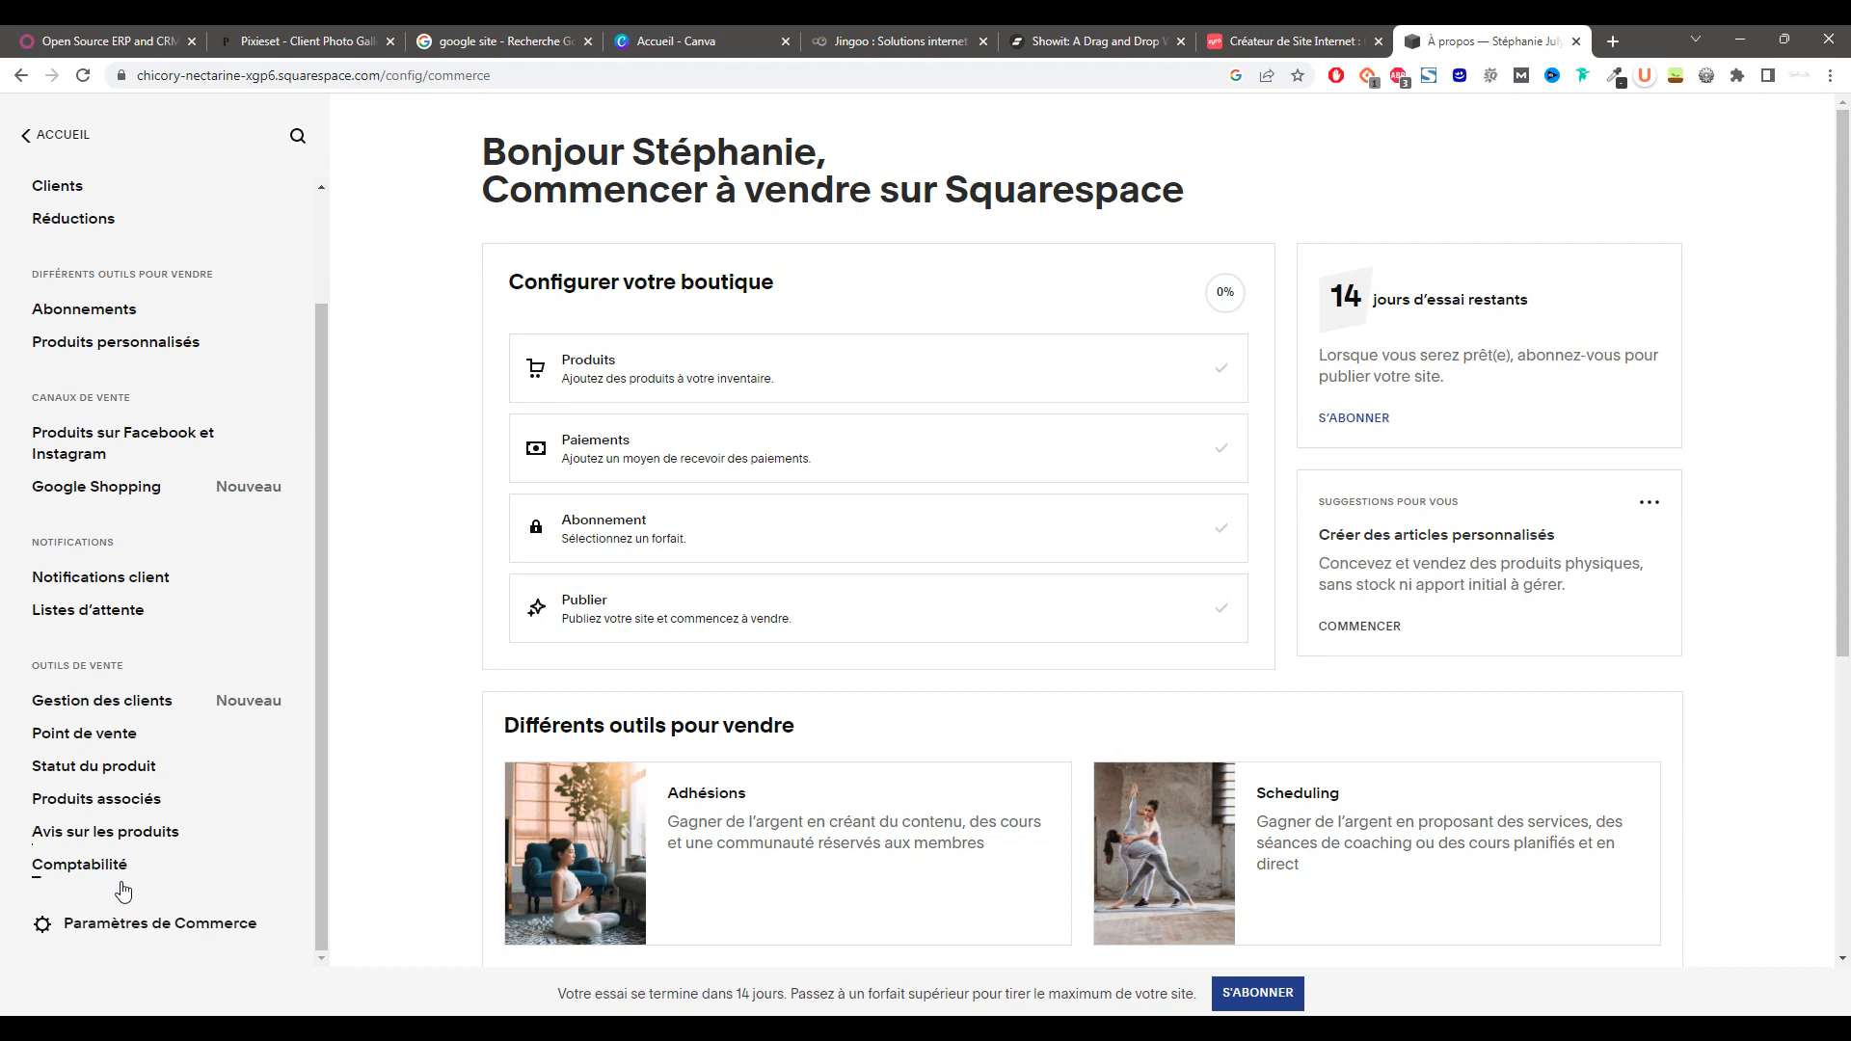
scroll(140, 379, "up", 2)
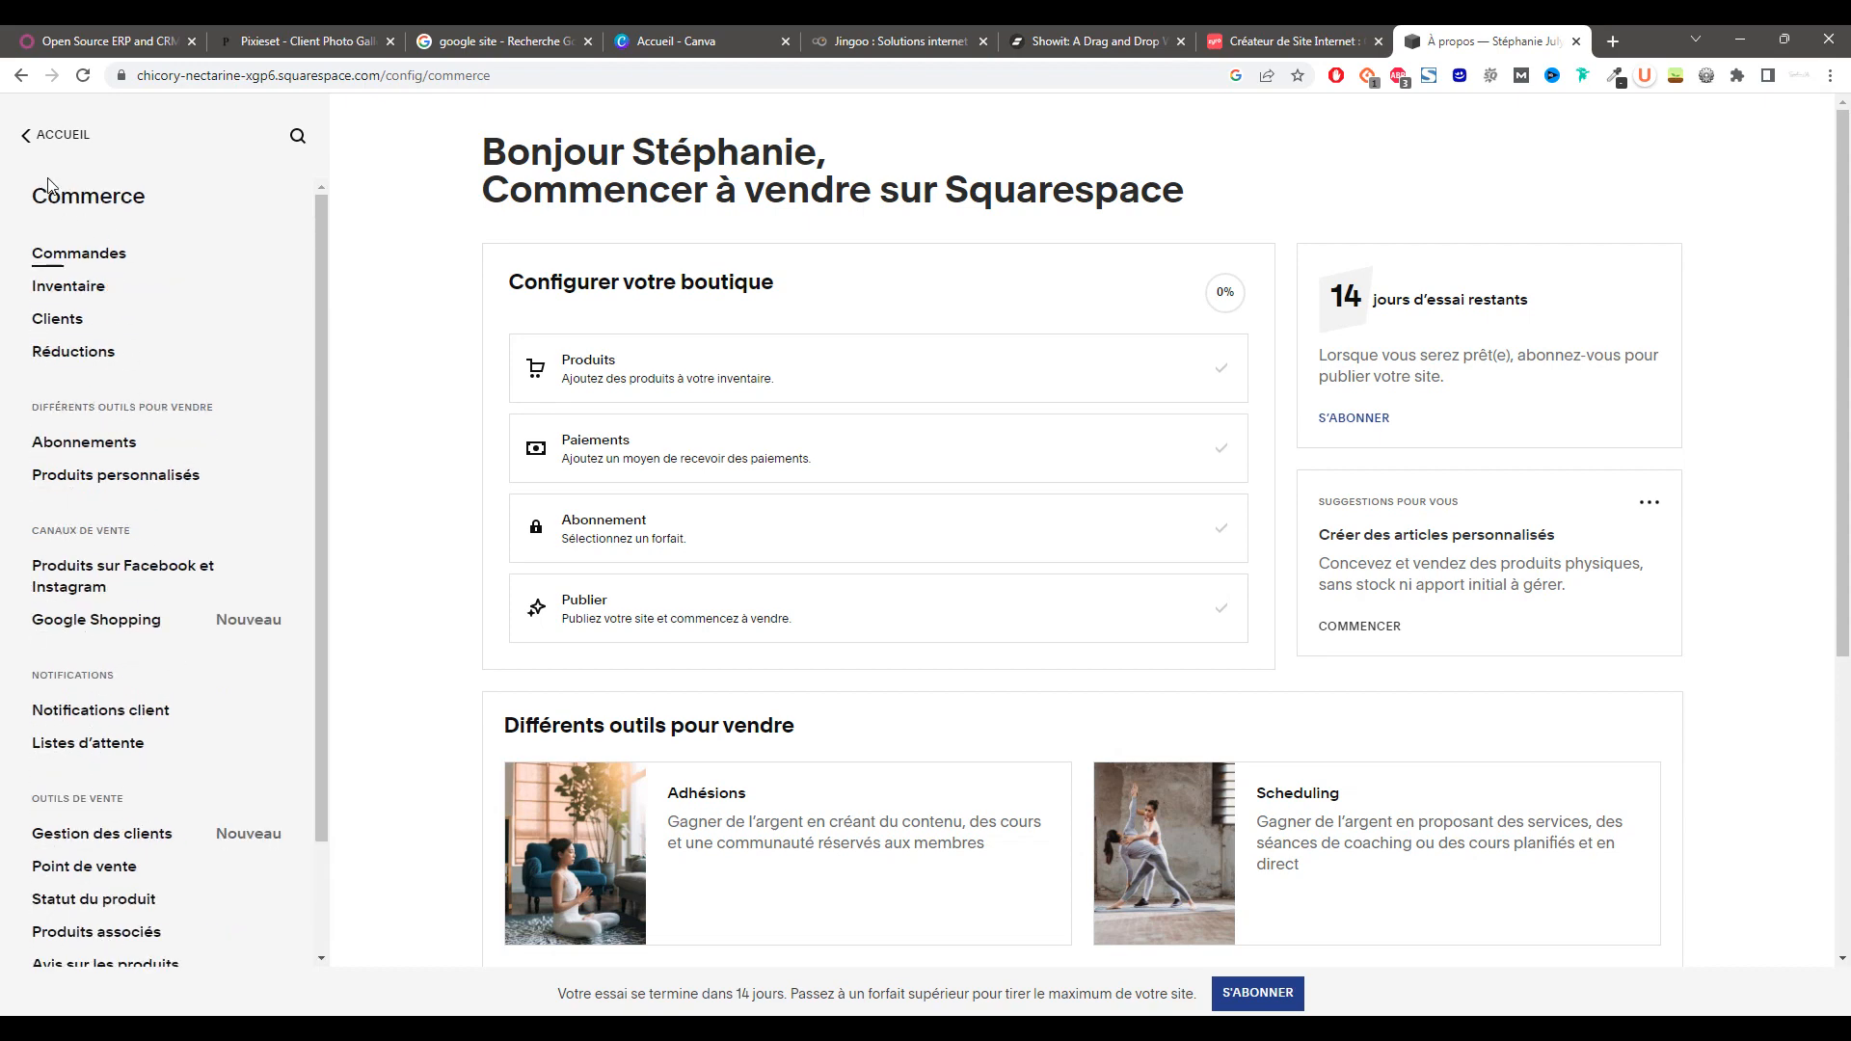
- Examine the e-mail campaigns page in the Marketing section and return to the home menu
left_click(56, 134)
left_click(77, 376)
left_click(97, 253)
scroll(425, 575, "down", 2)
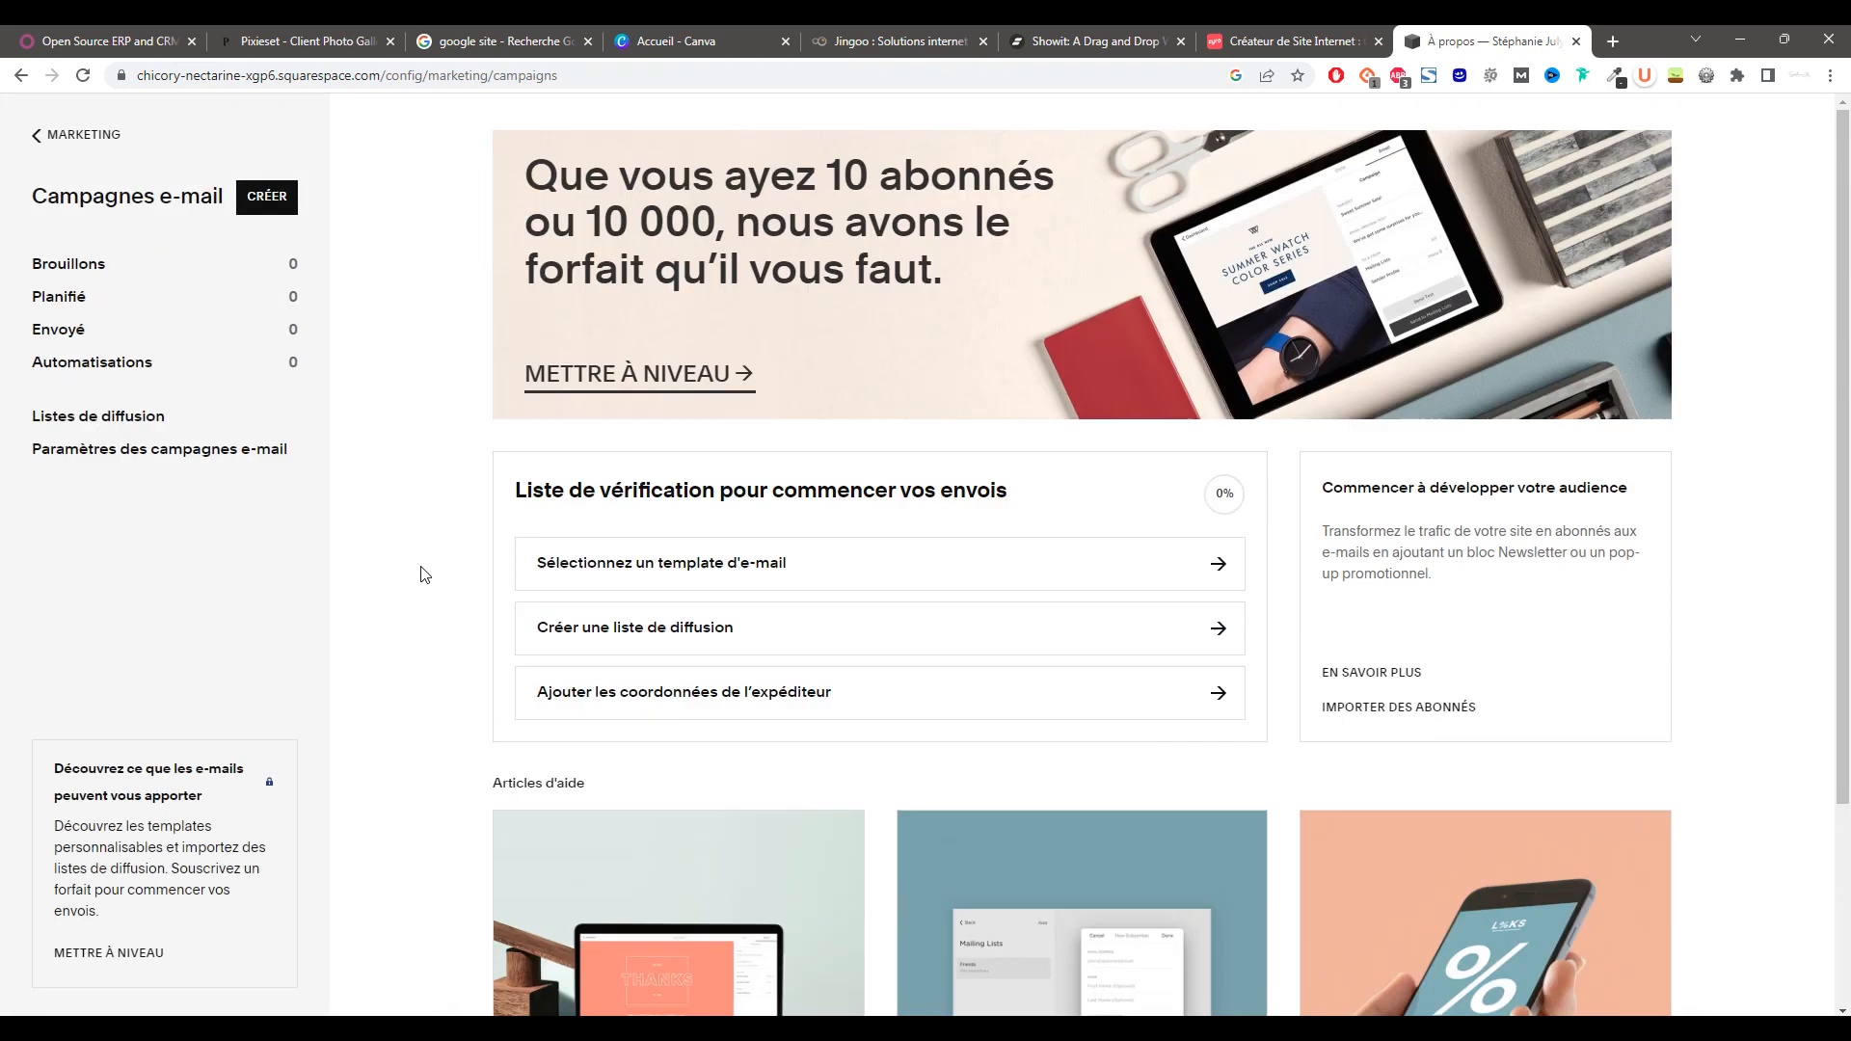
left_click(77, 134)
left_click(35, 134)
- Inspect the uploaded portrait Sans titre (2).png and its file details in the Bibliothèque de ressources, and return to the home menu
left_click(100, 472)
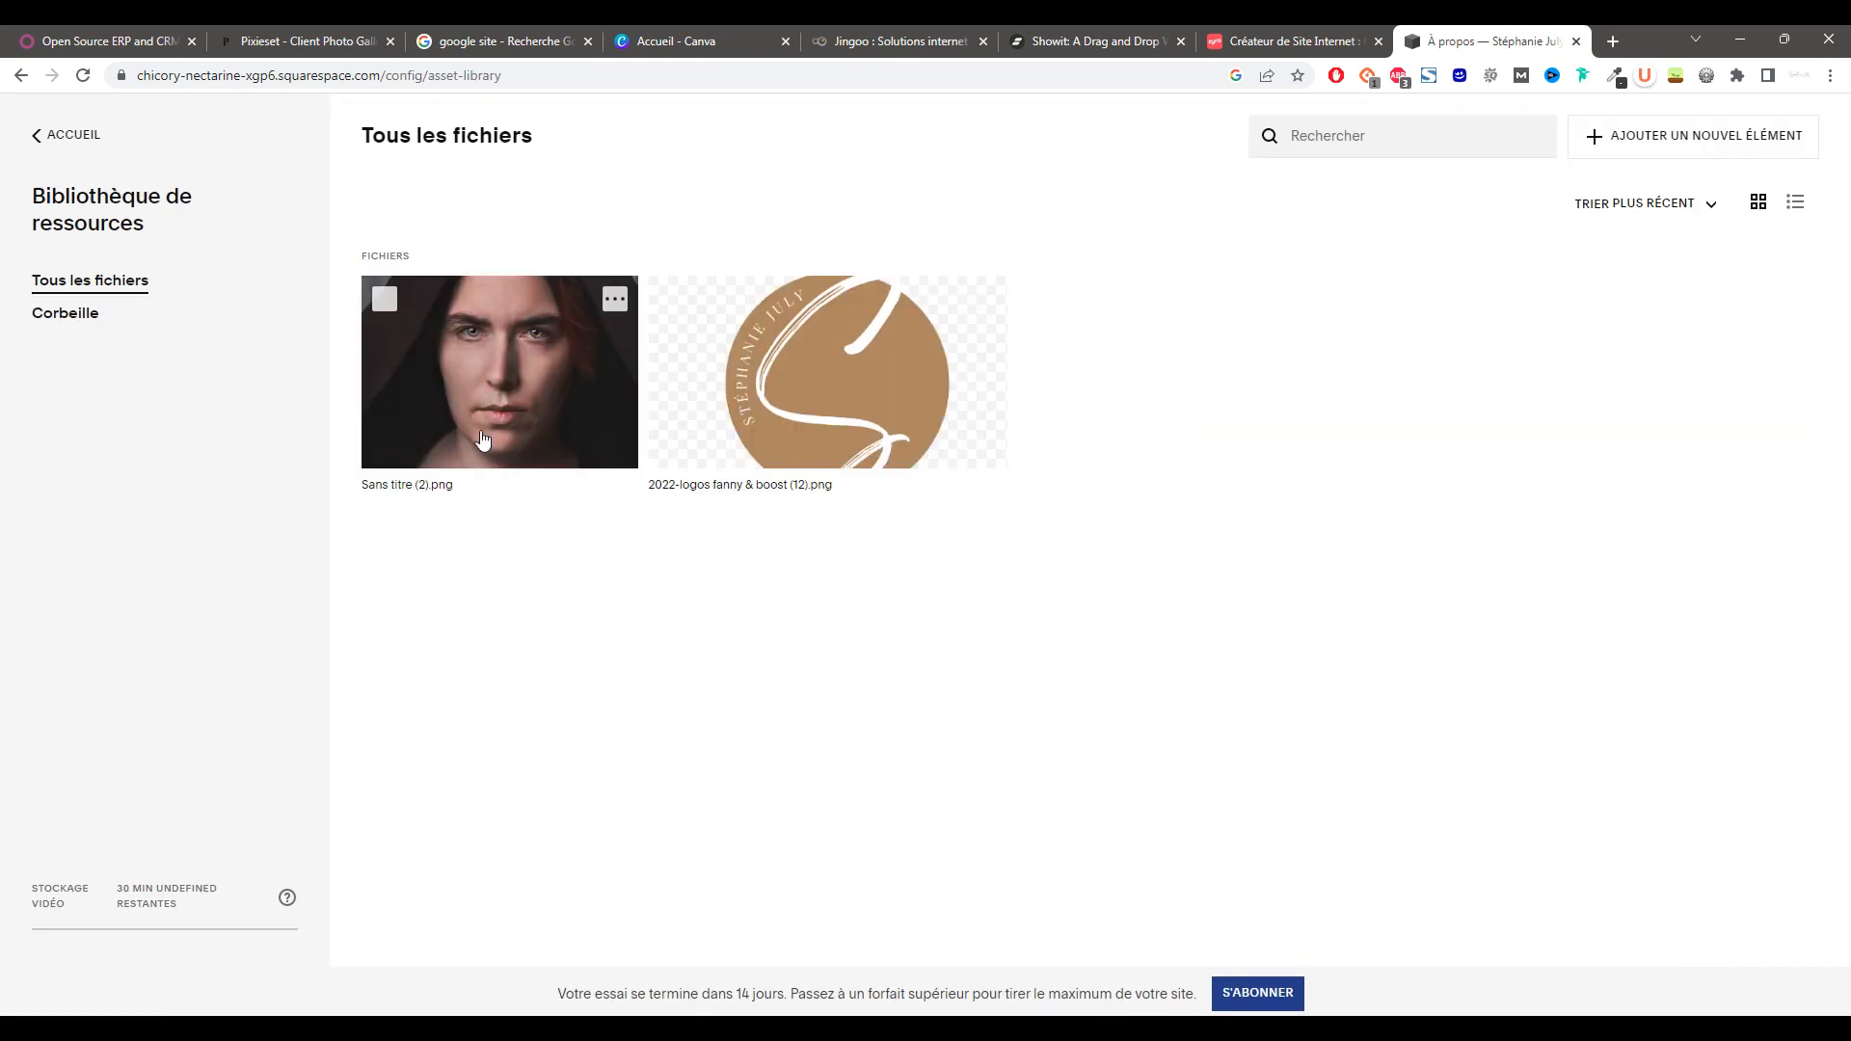
left_click(483, 440)
left_click(487, 384)
left_click(403, 491)
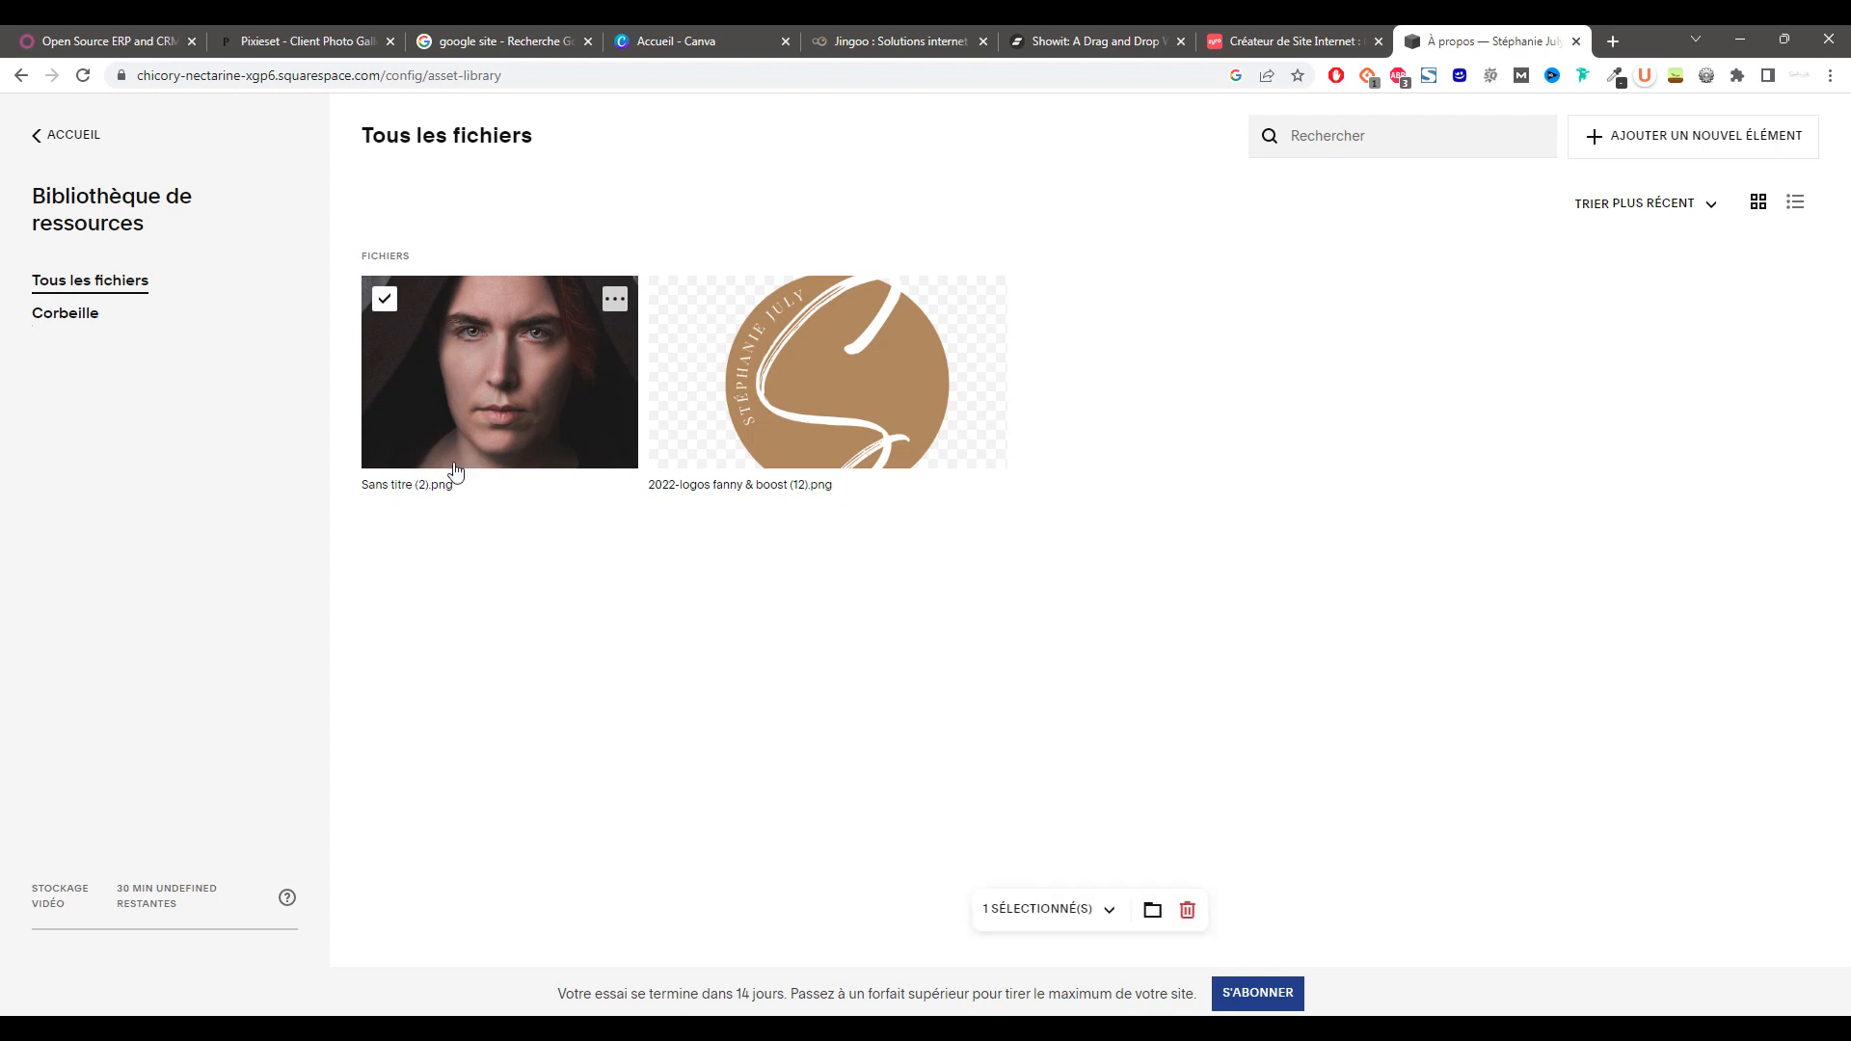
left_click(415, 492)
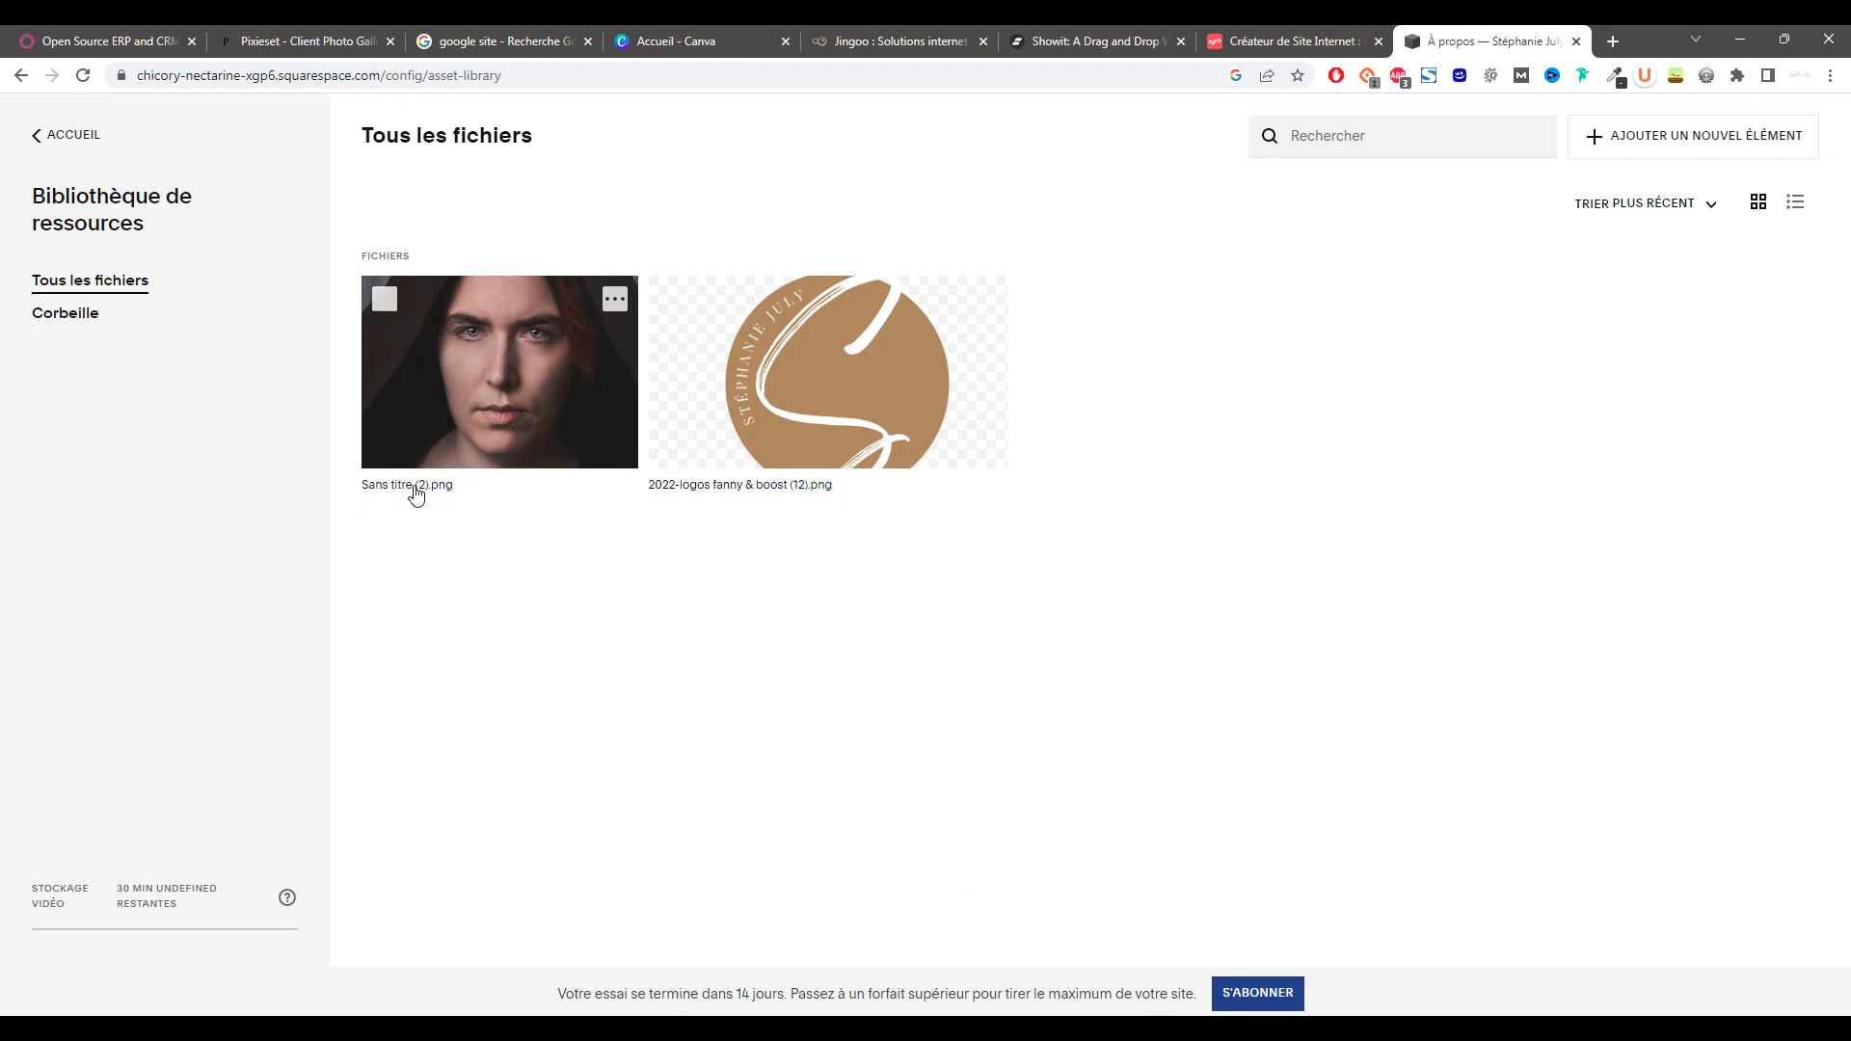
left_click(616, 299)
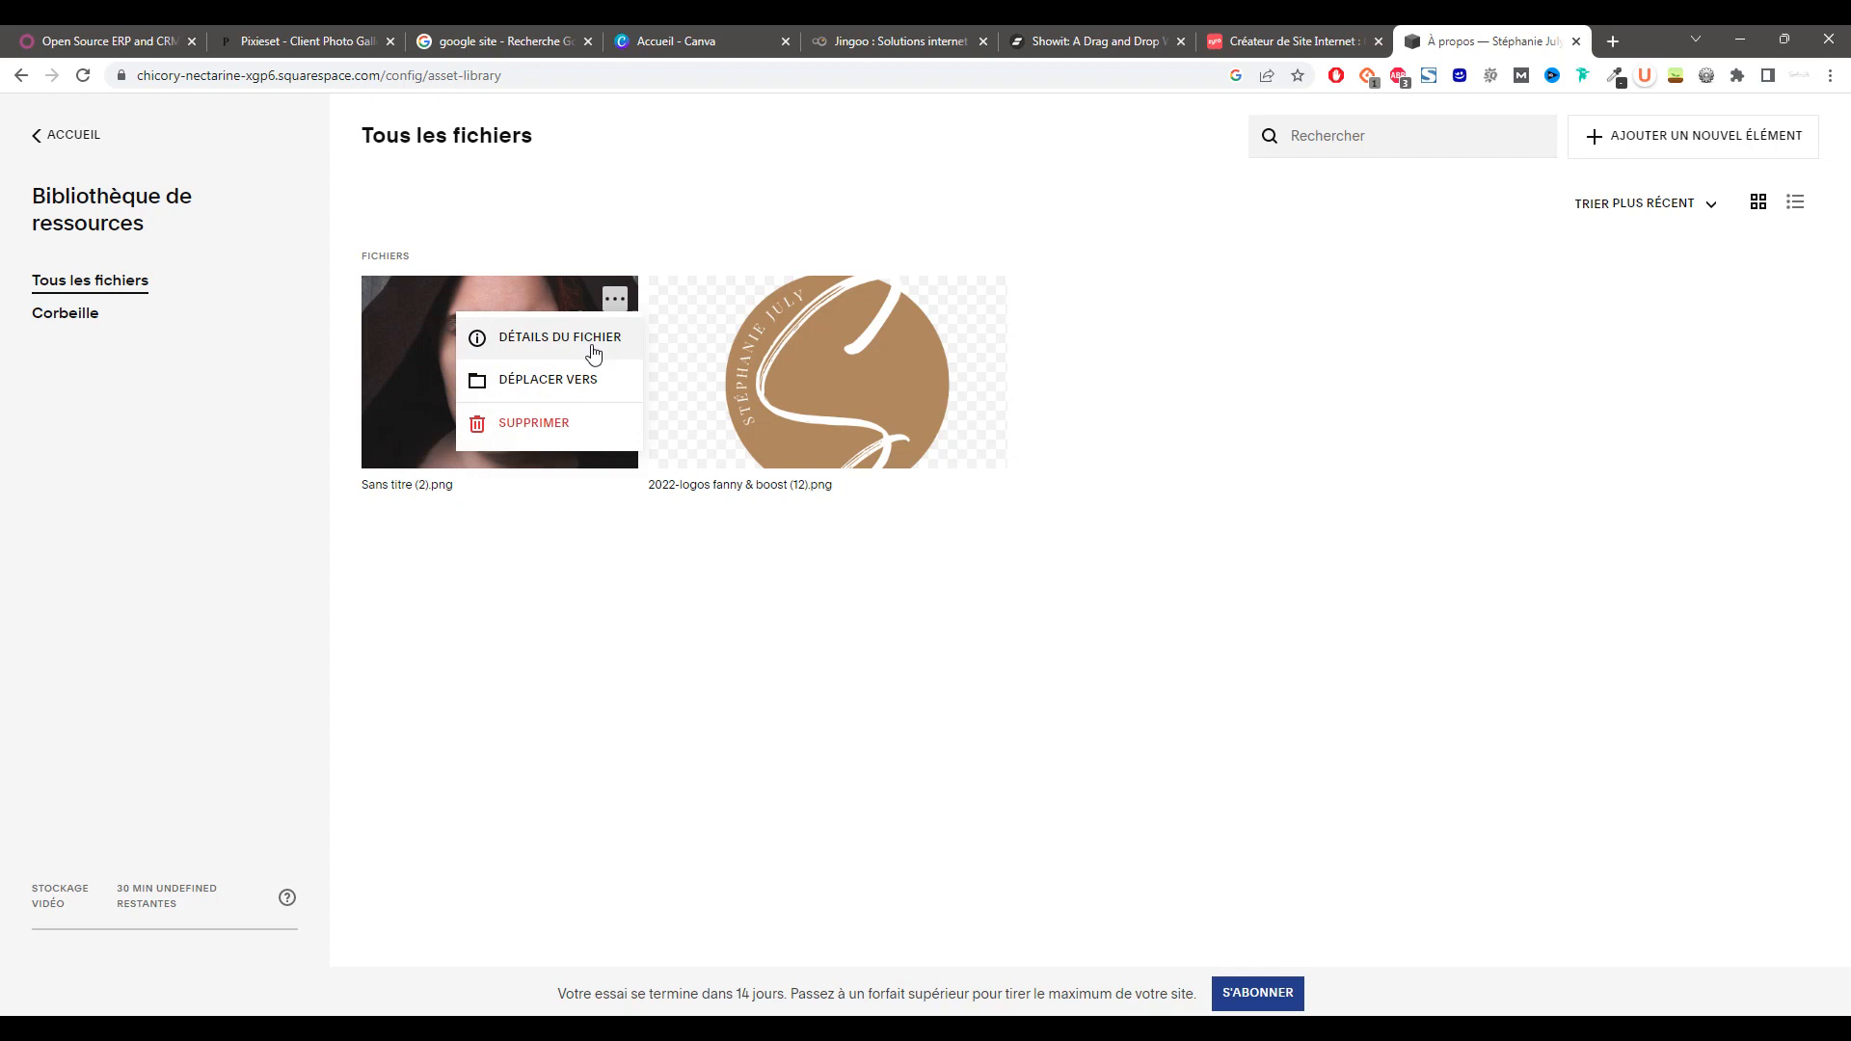
left_click(593, 339)
left_click_drag(221, 279, 246, 379)
left_click(64, 134)
left_click(55, 136)
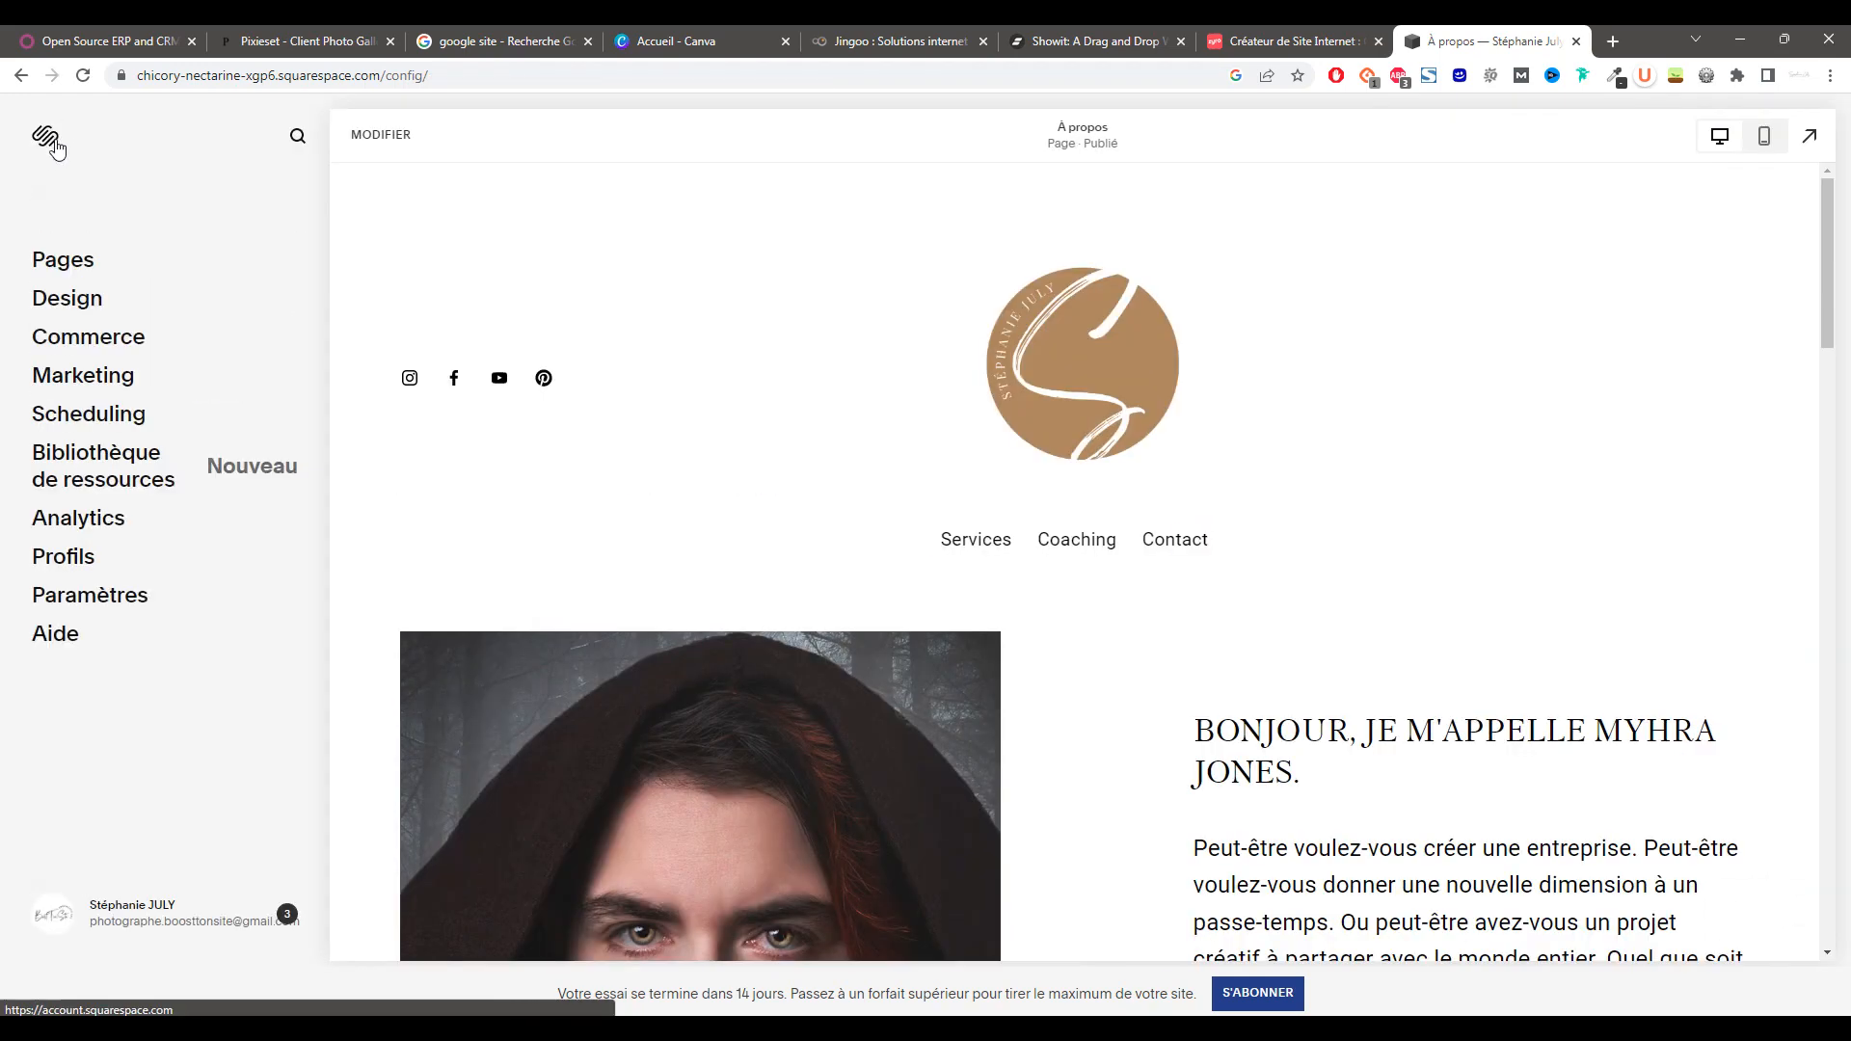
- Examine the available Analytics reports and the audience management page under Profils
left_click(100, 523)
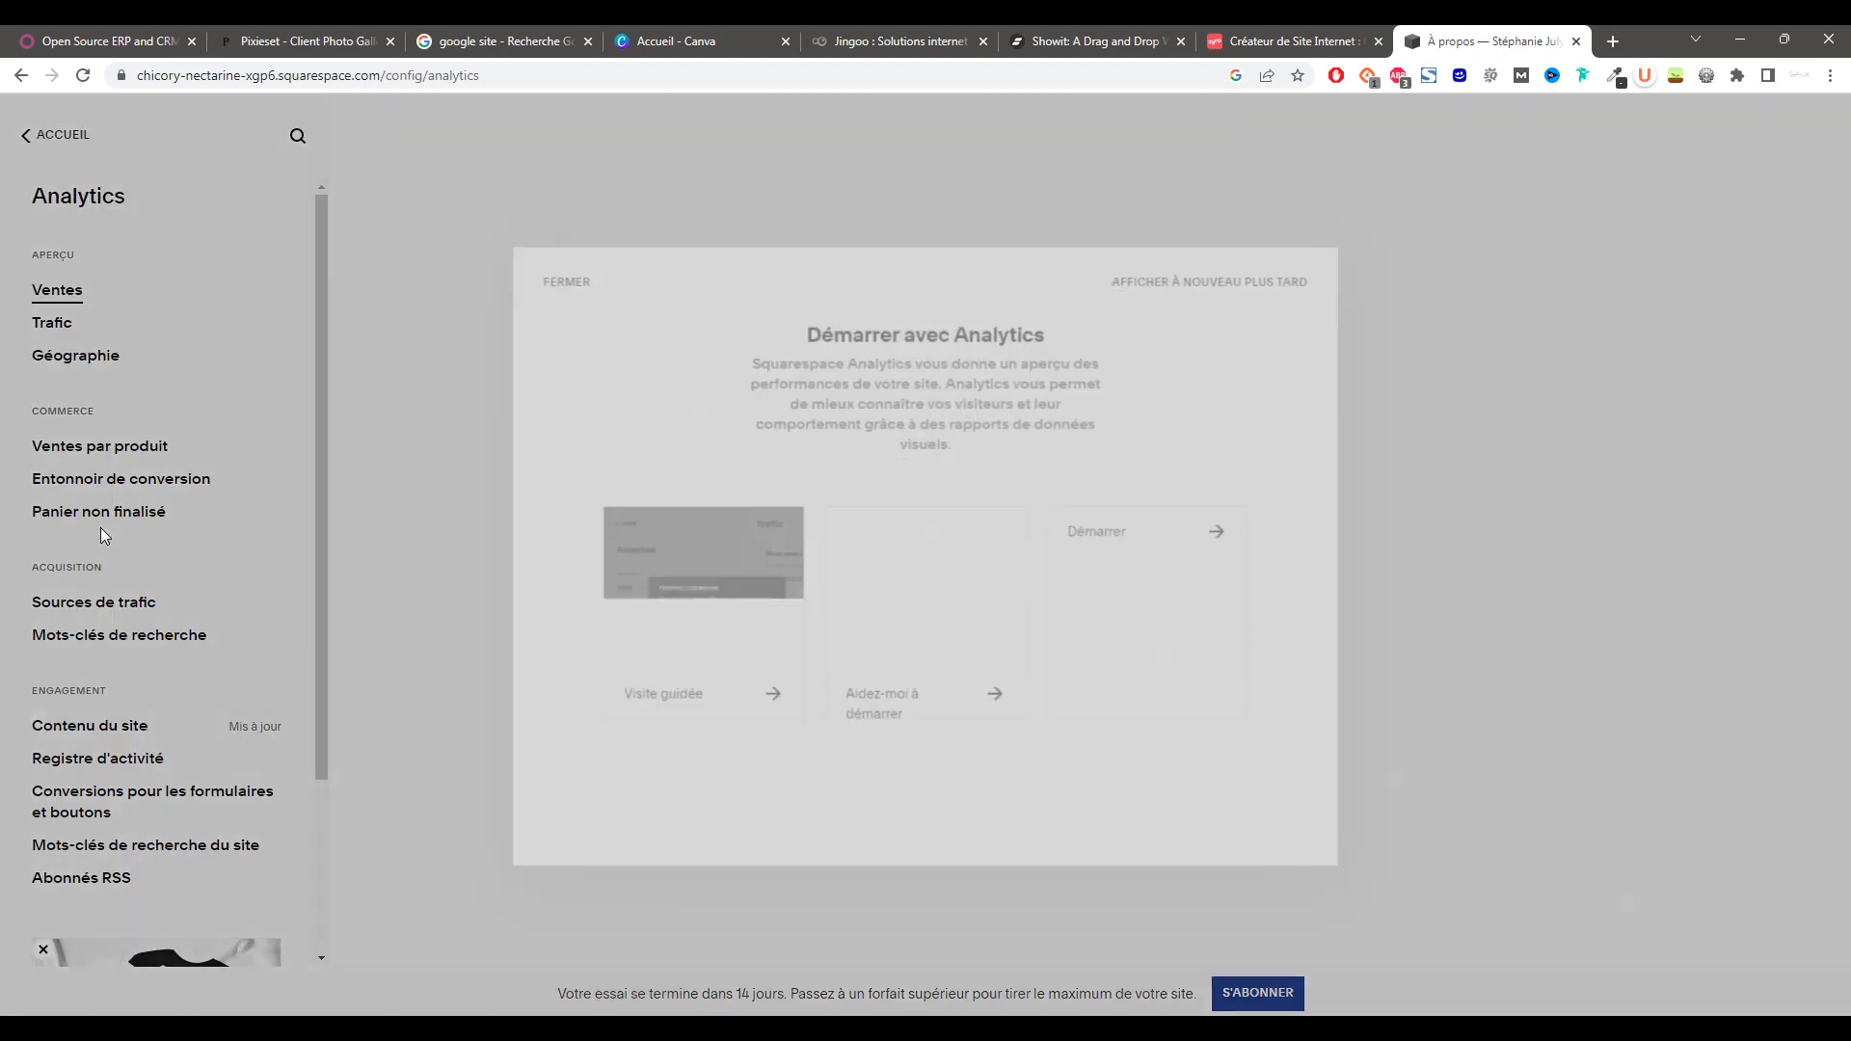
scroll(138, 551, "down", 1)
scroll(138, 551, "down", 2)
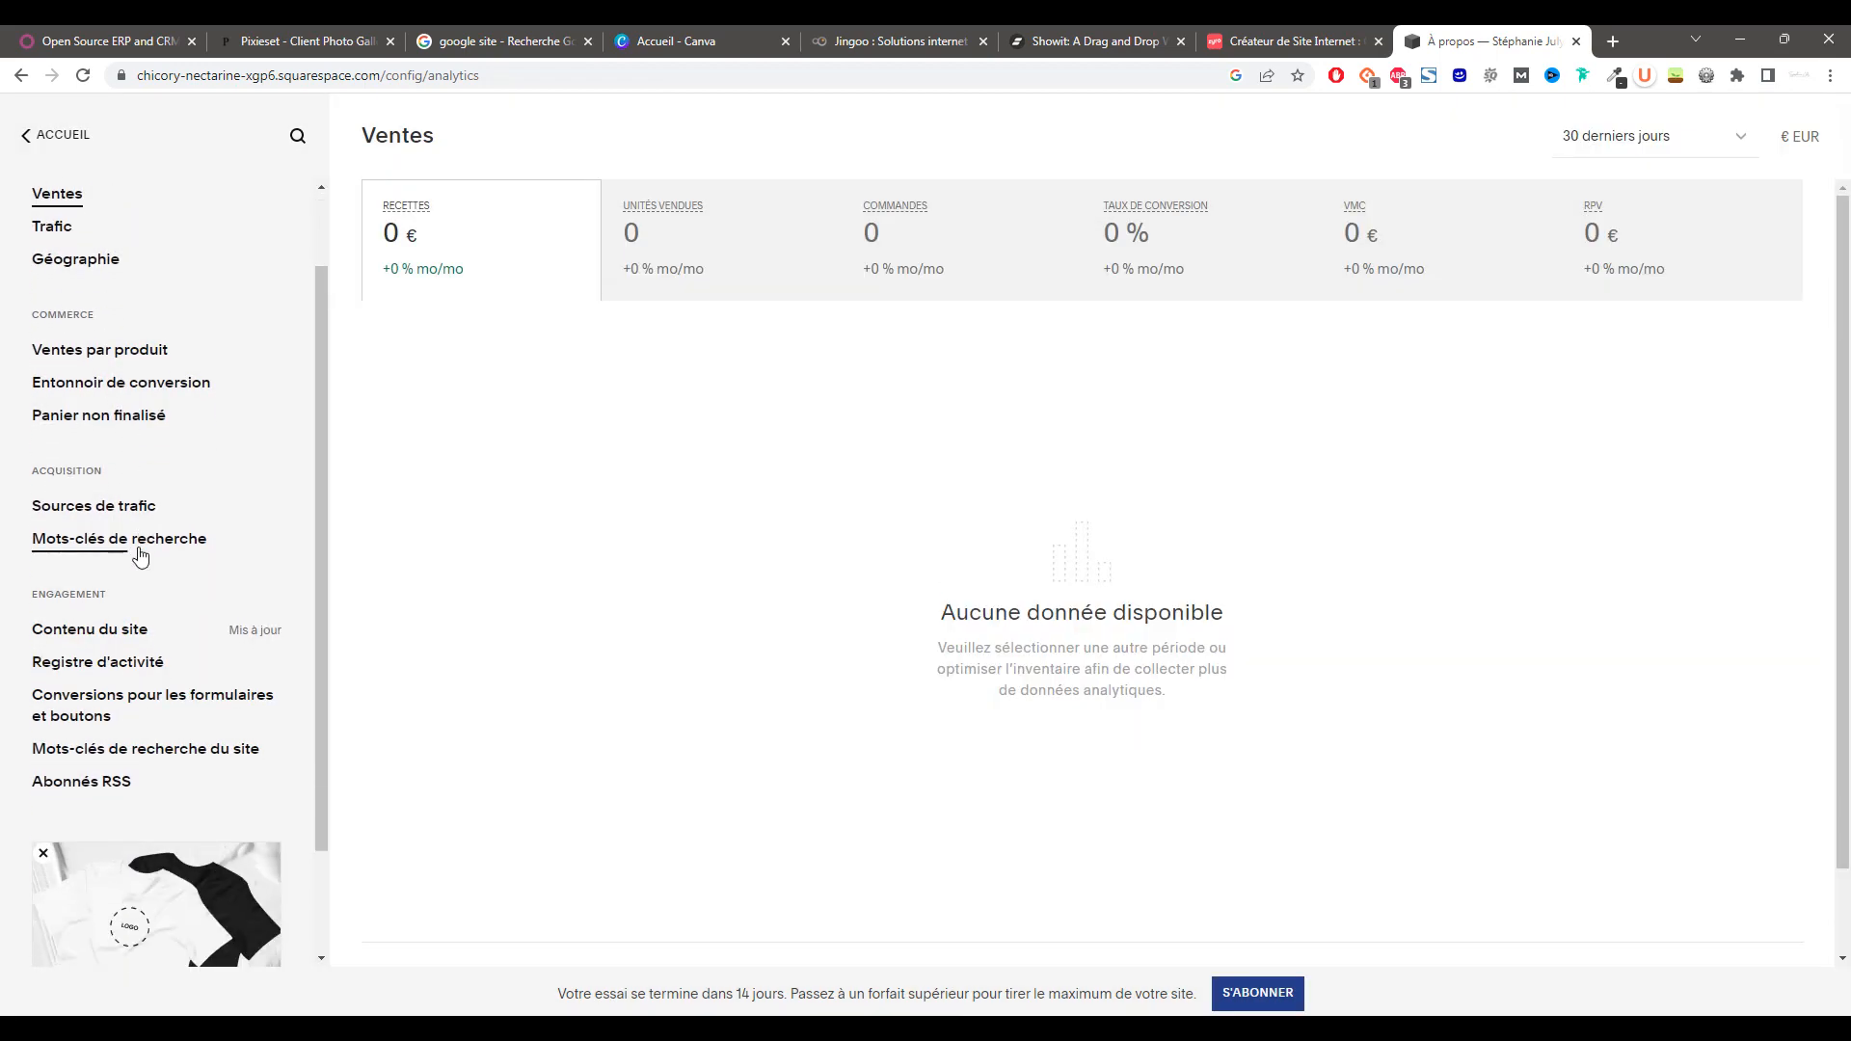
left_click(41, 140)
left_click(58, 557)
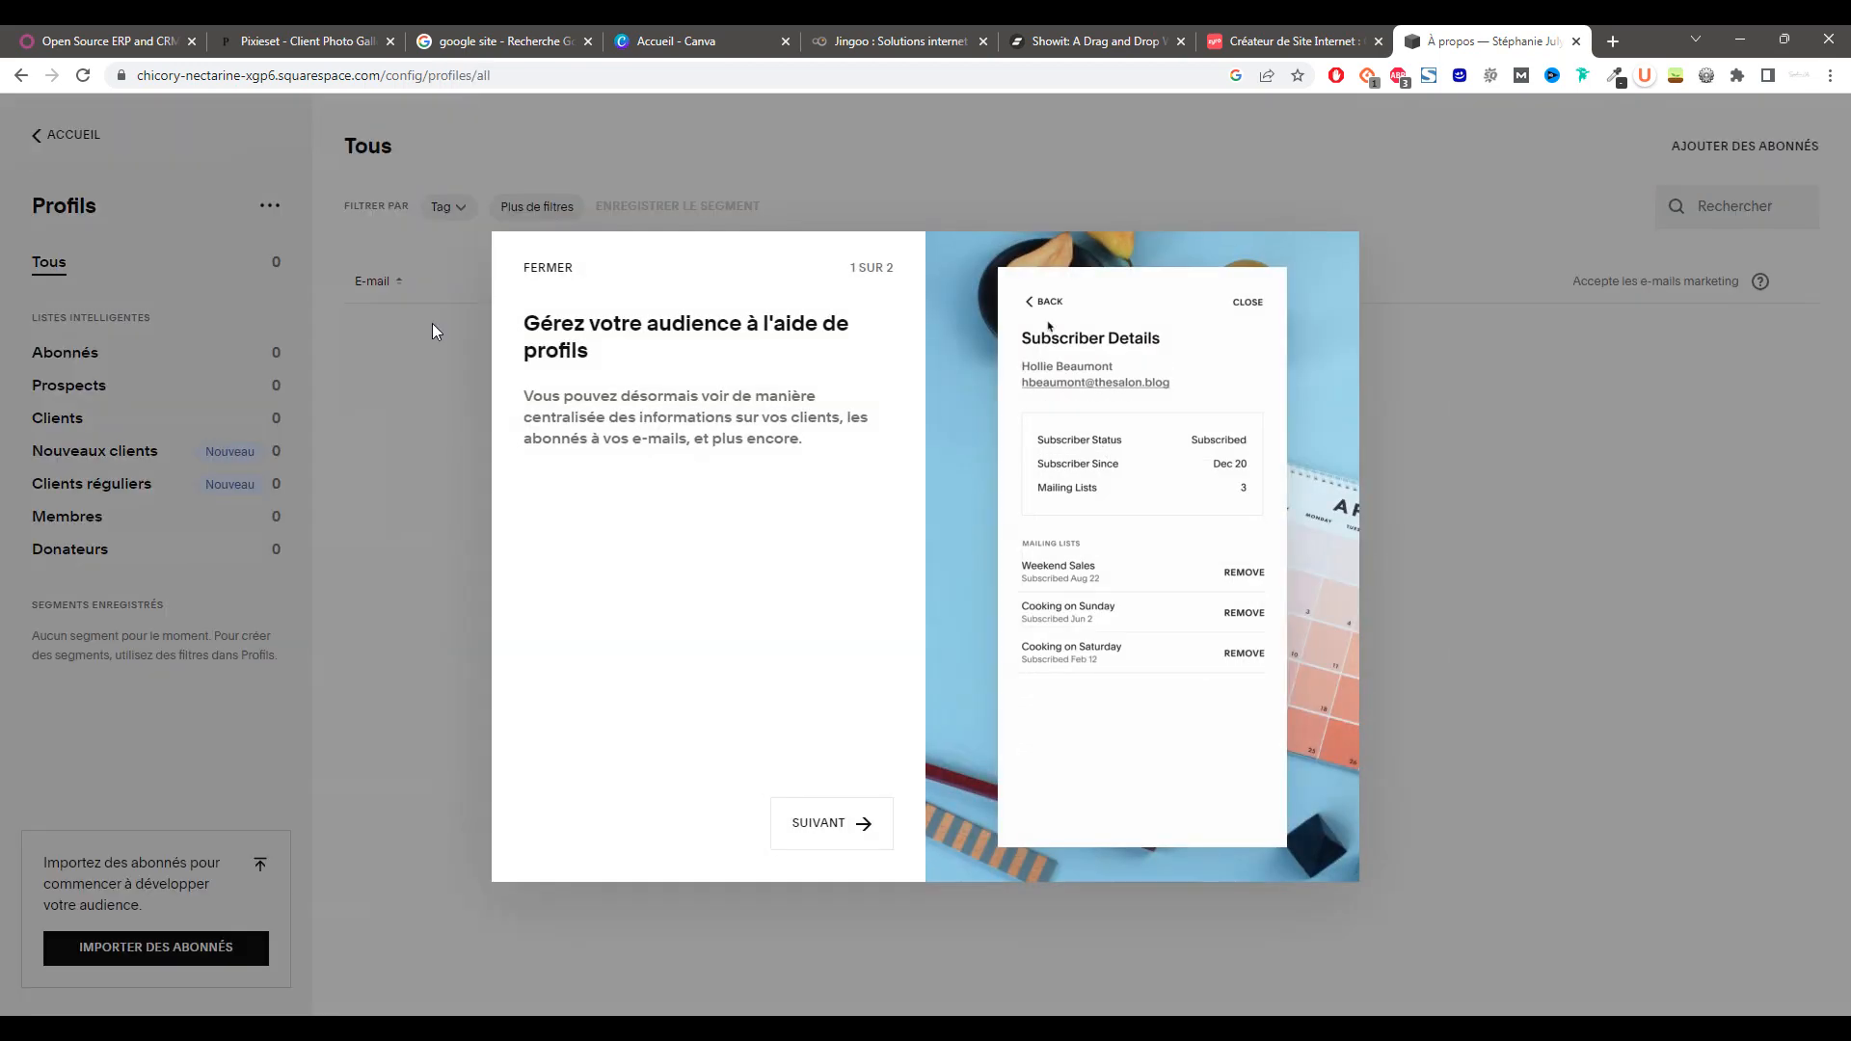
left_click(66, 135)
- Browse the website settings and examine the Langues du site and Noms de domaine options
left_click(58, 591)
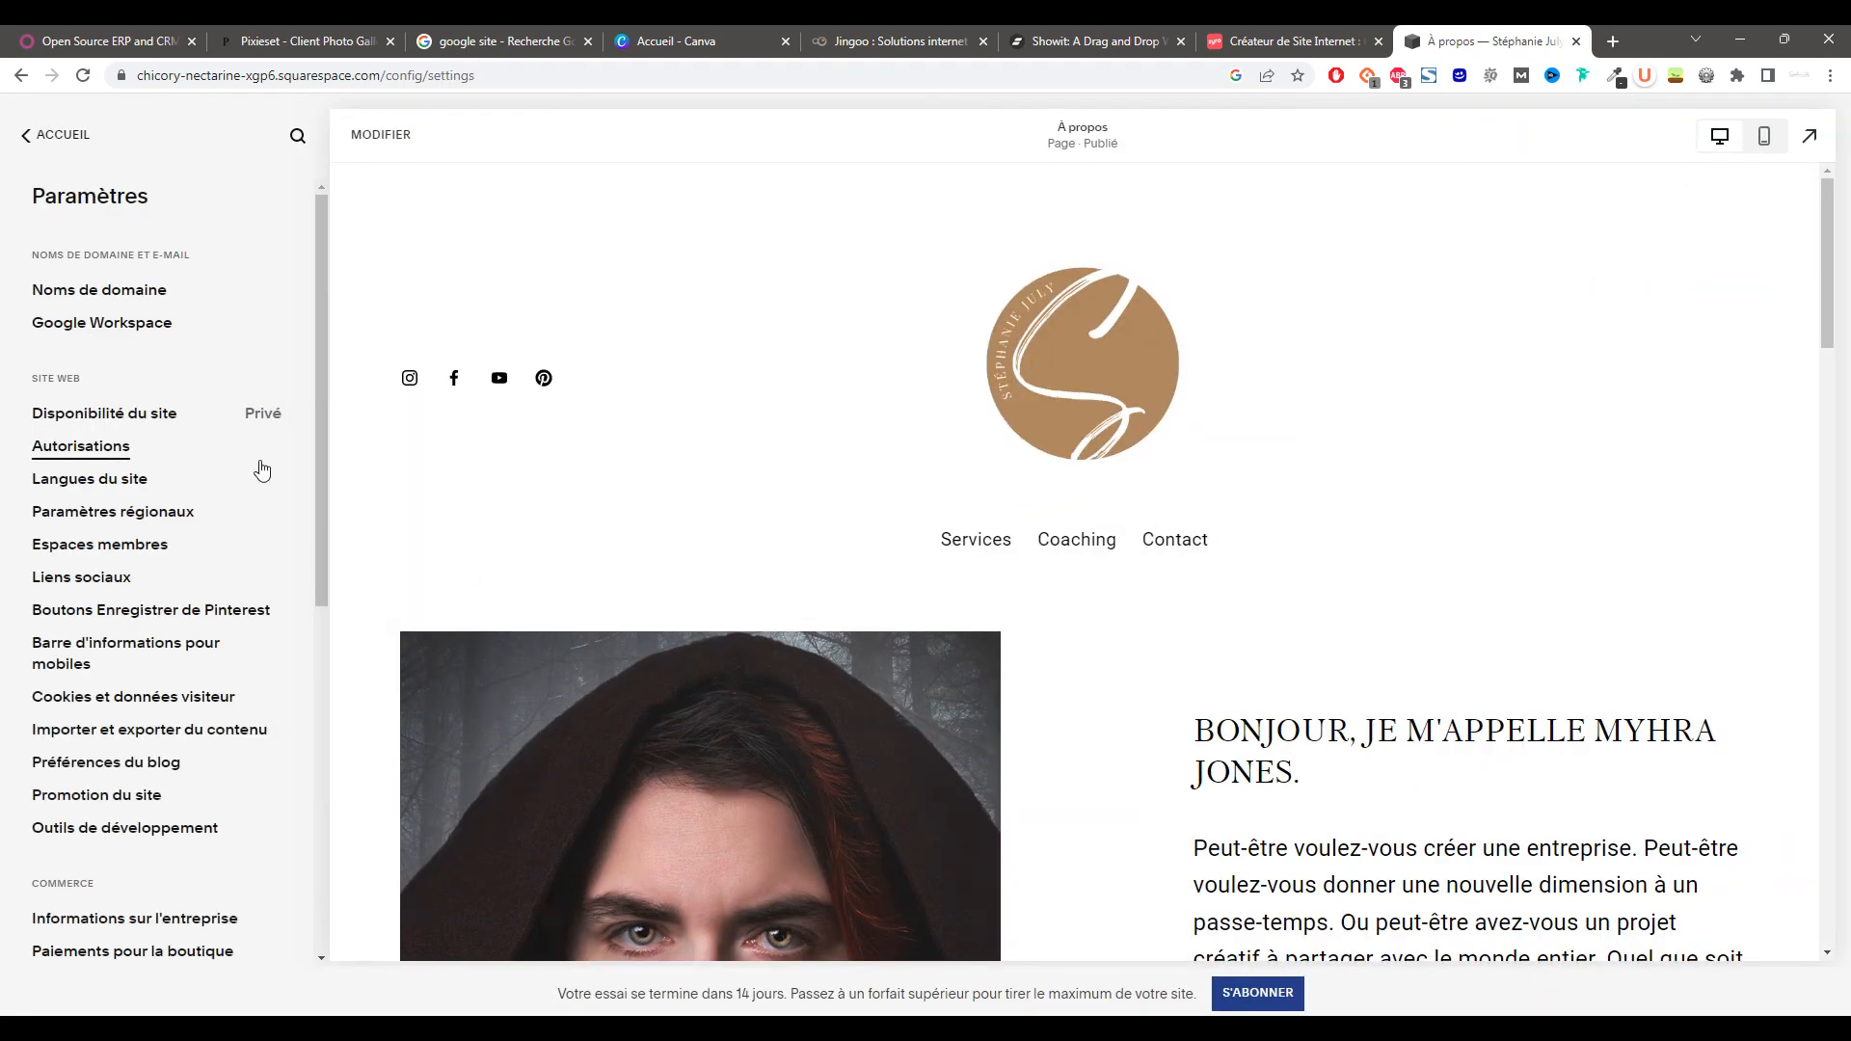
scroll(261, 469, "down", 7)
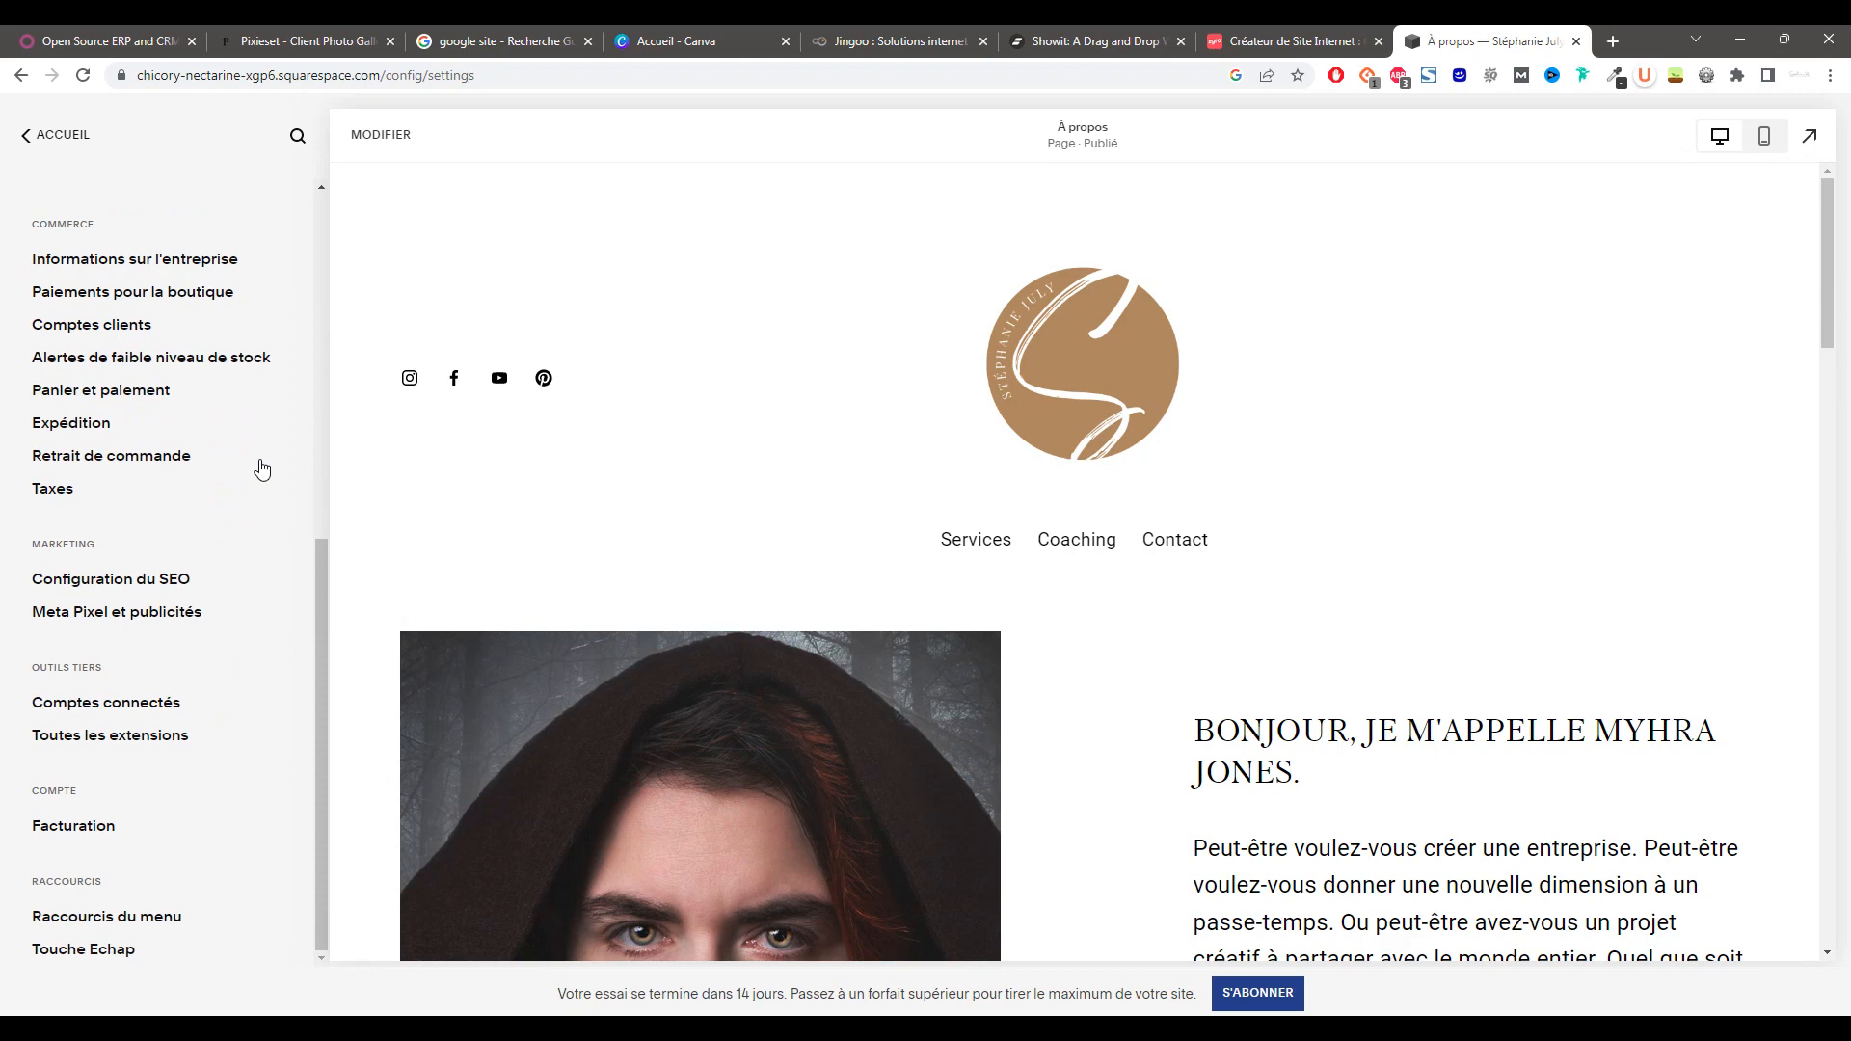
scroll(258, 468, "up", 5)
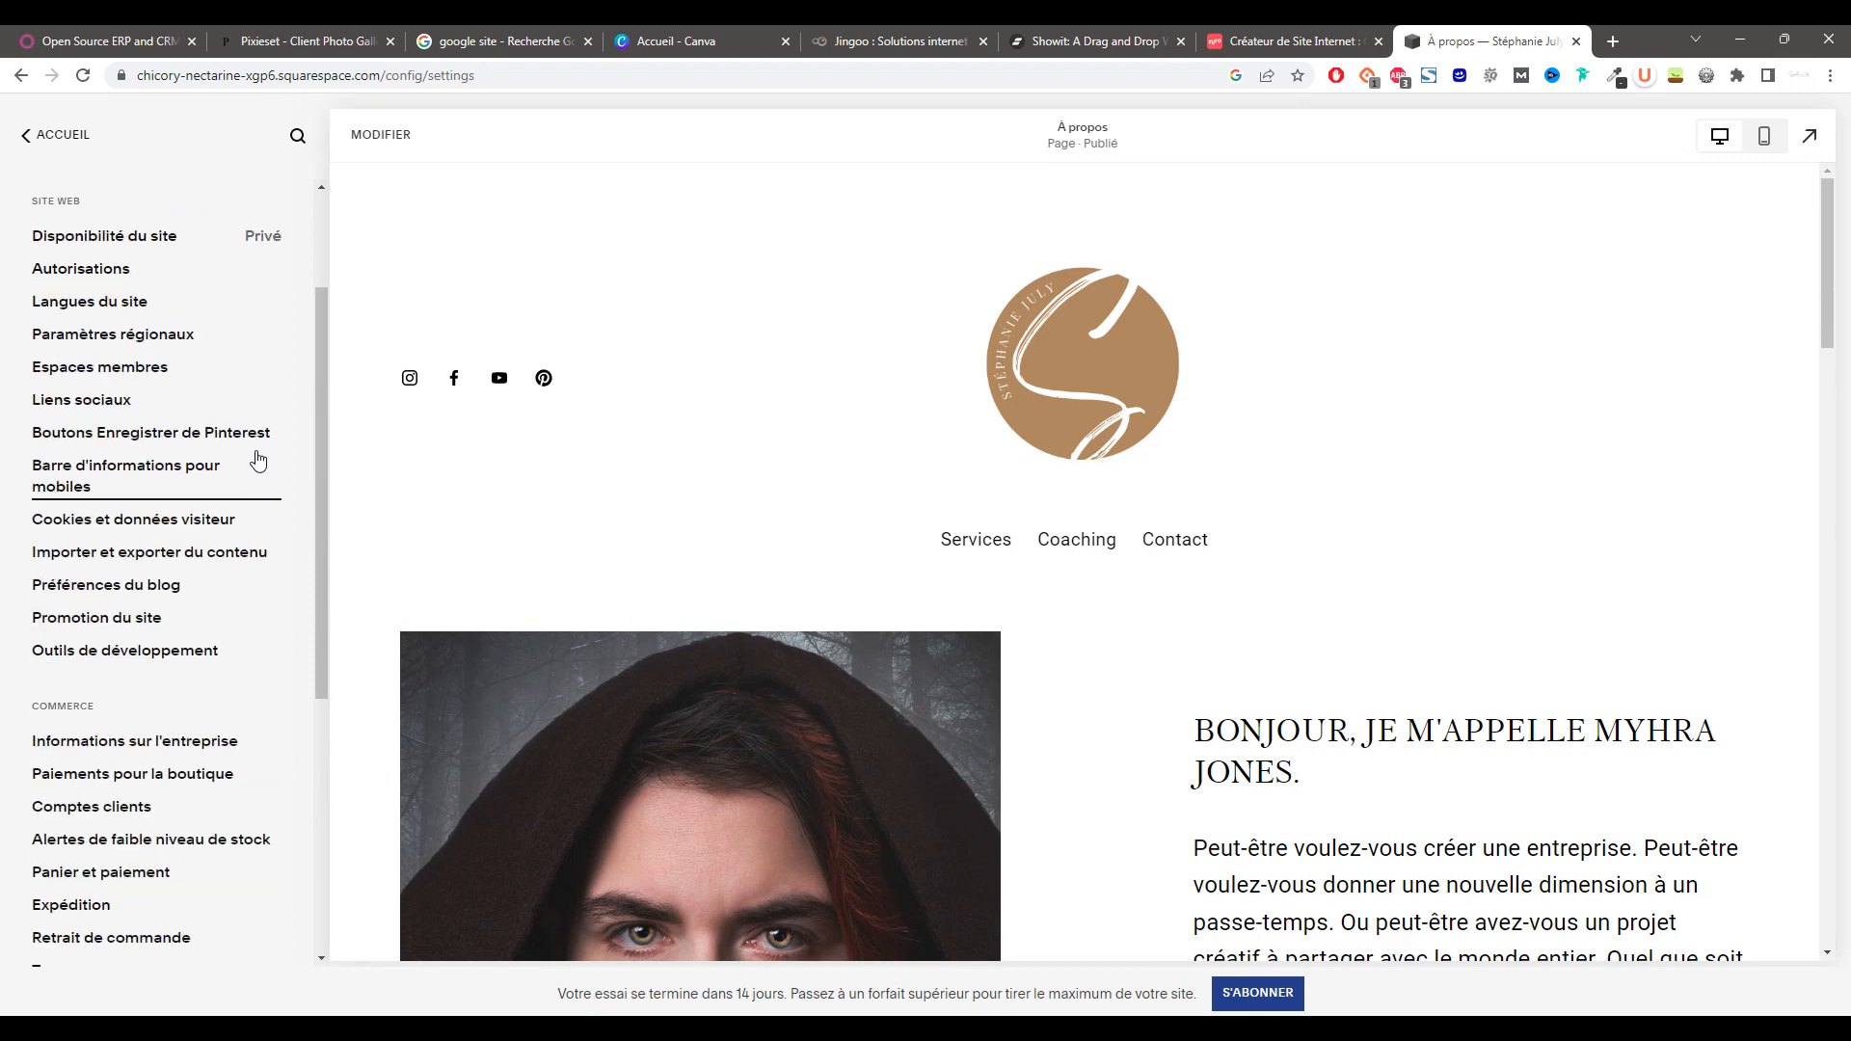
left_click(145, 301)
scroll(852, 484, "down", 2)
key("alt+Left")
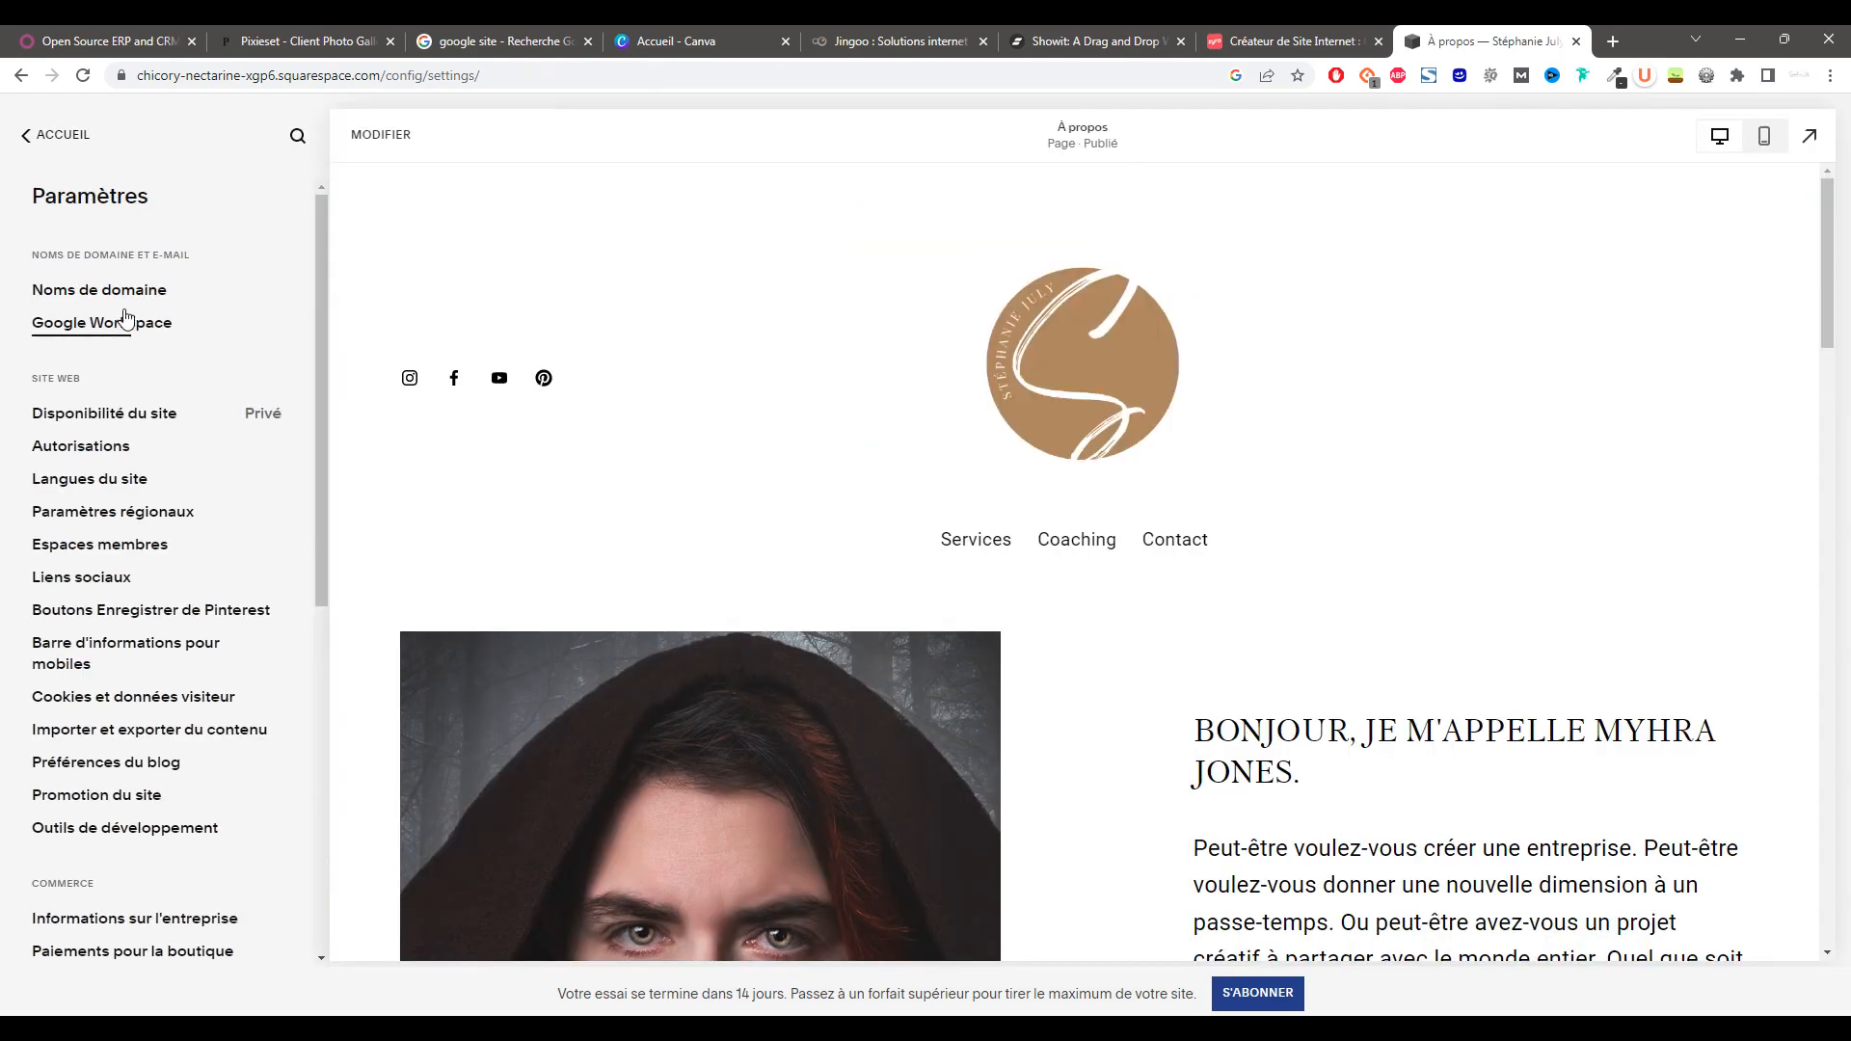
left_click(133, 291)
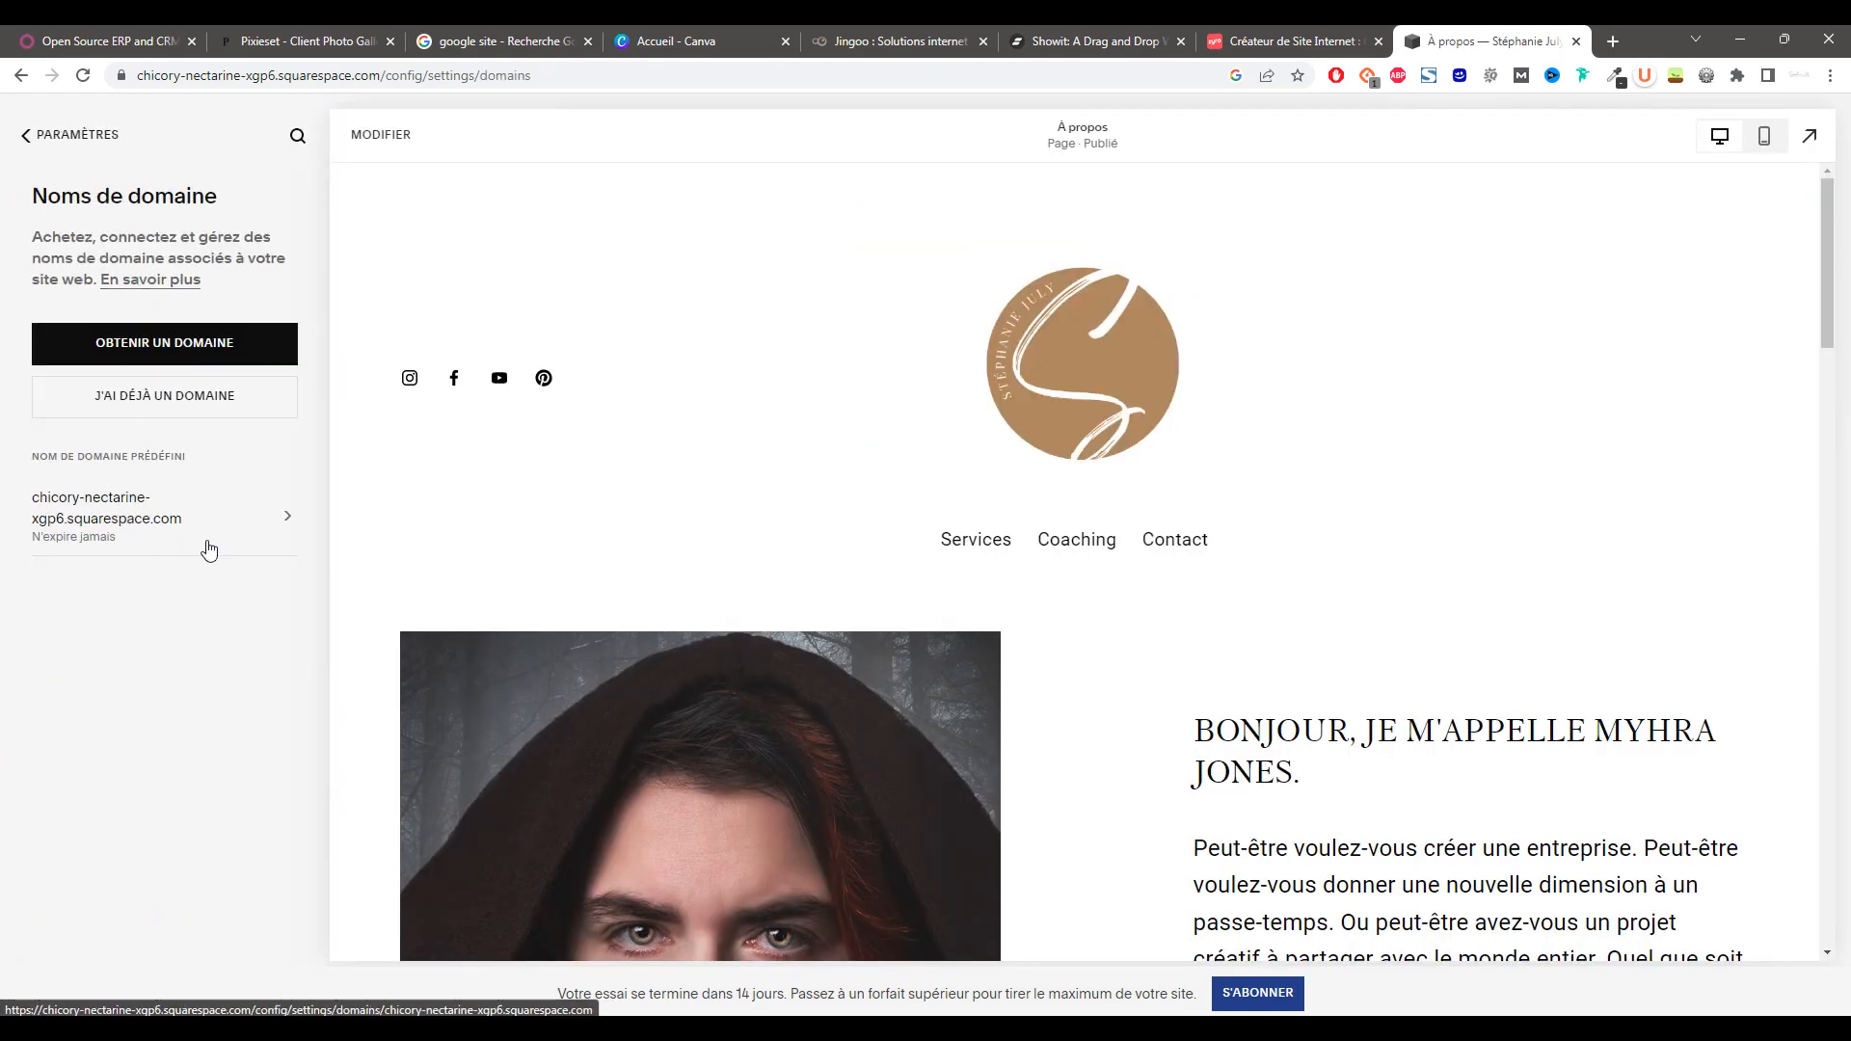
- Examine the Google Workspace and Autorisations pages of the site settings and return to Paramètres
left_click(27, 141)
left_click(101, 322)
key("alt+Left")
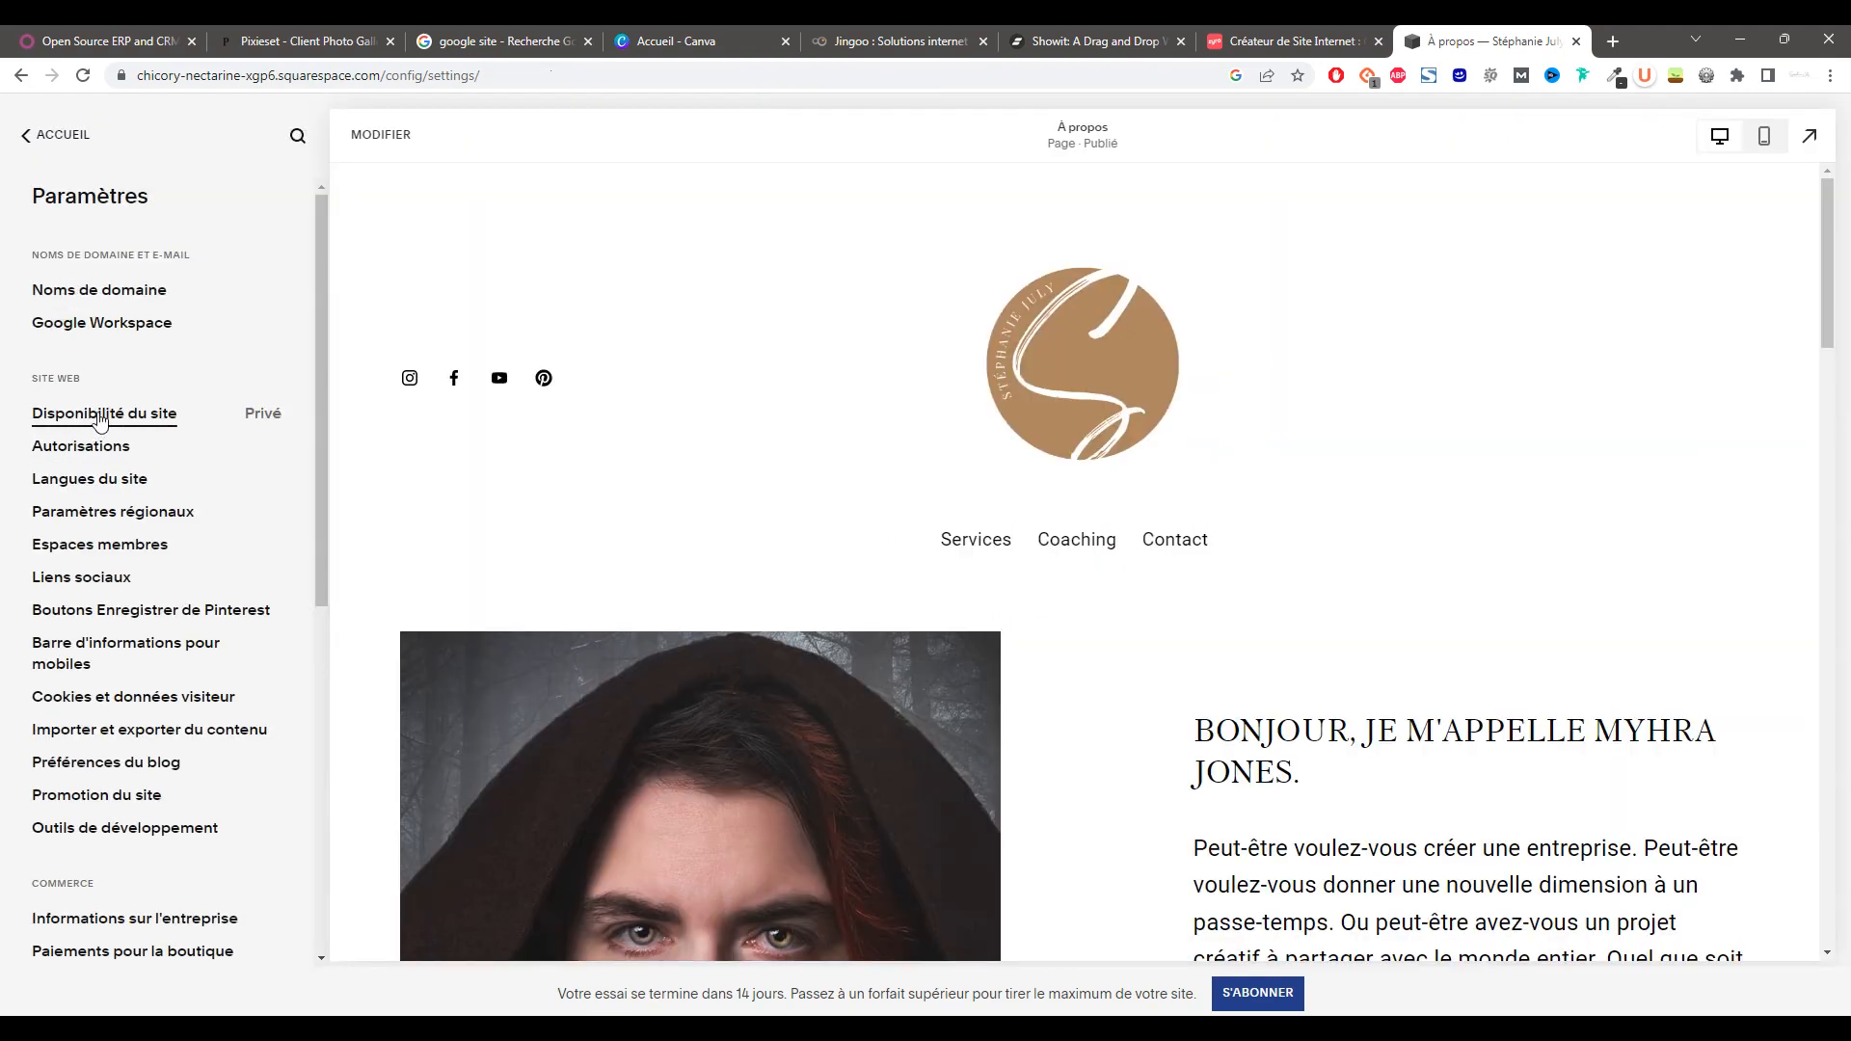
left_click(104, 444)
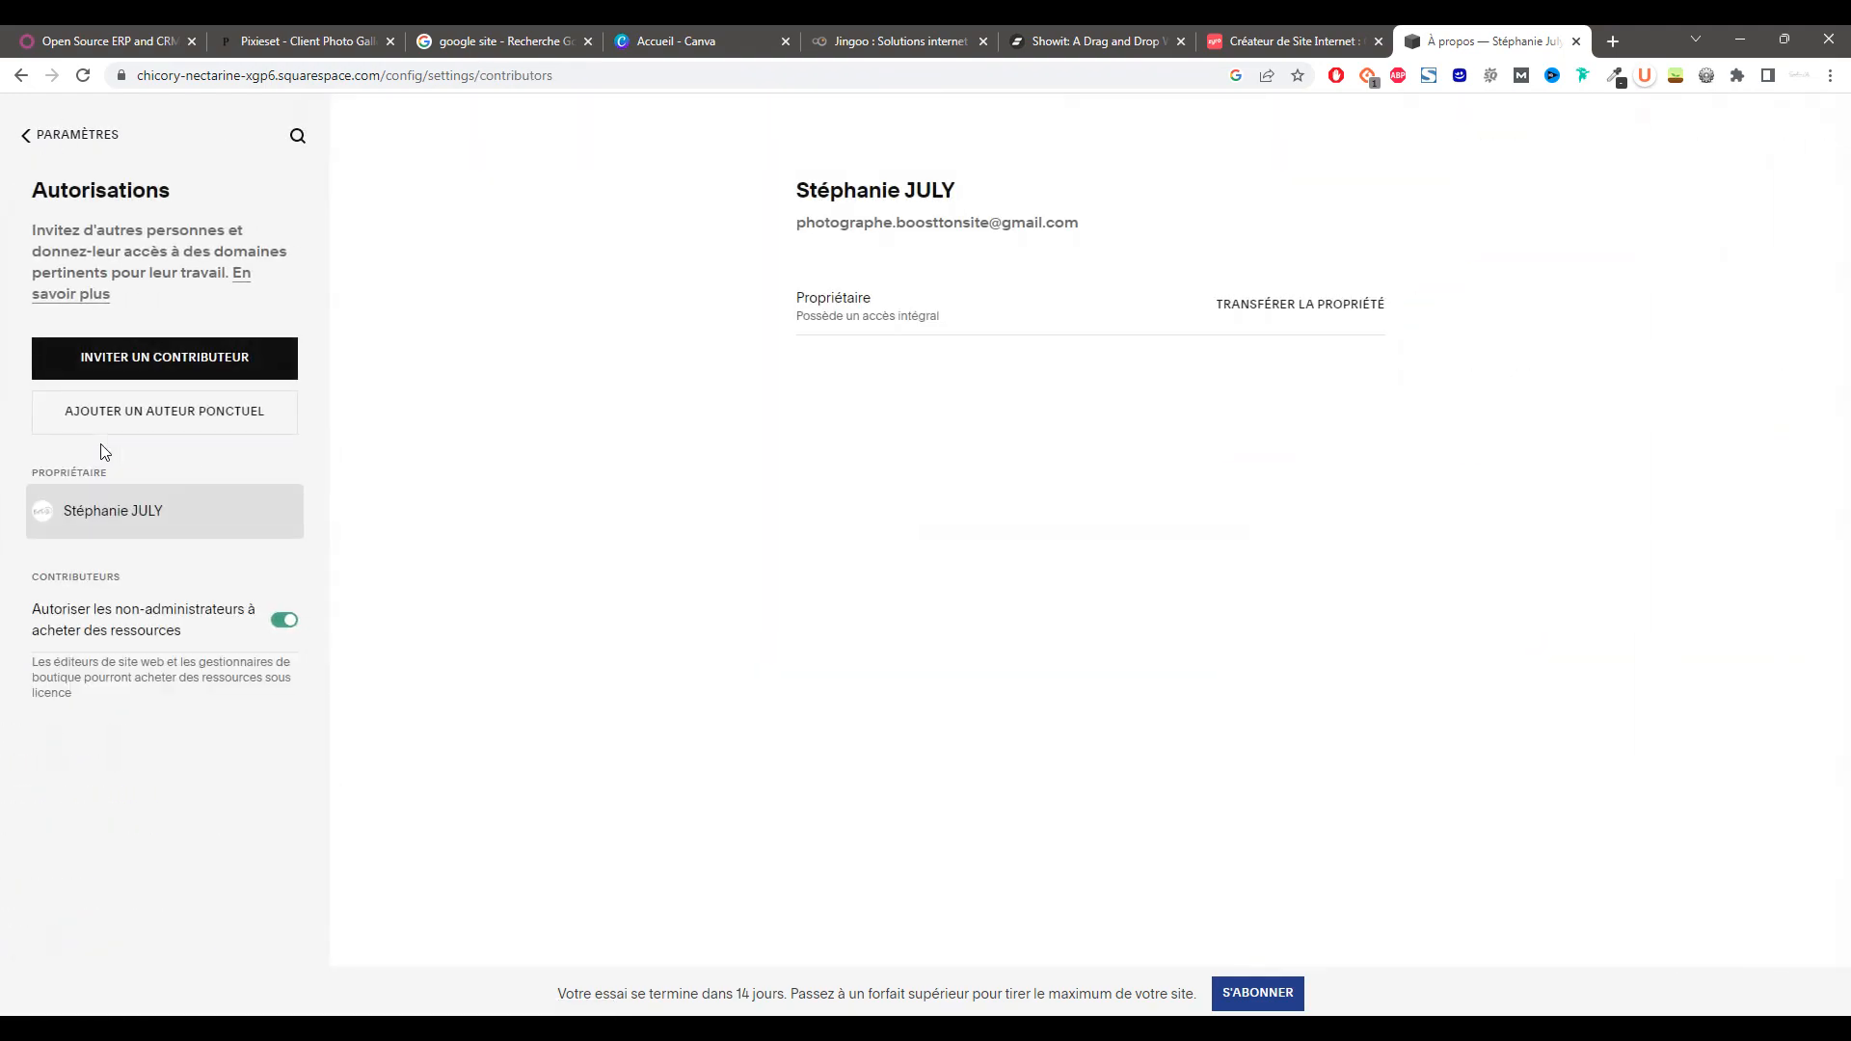
left_click(47, 141)
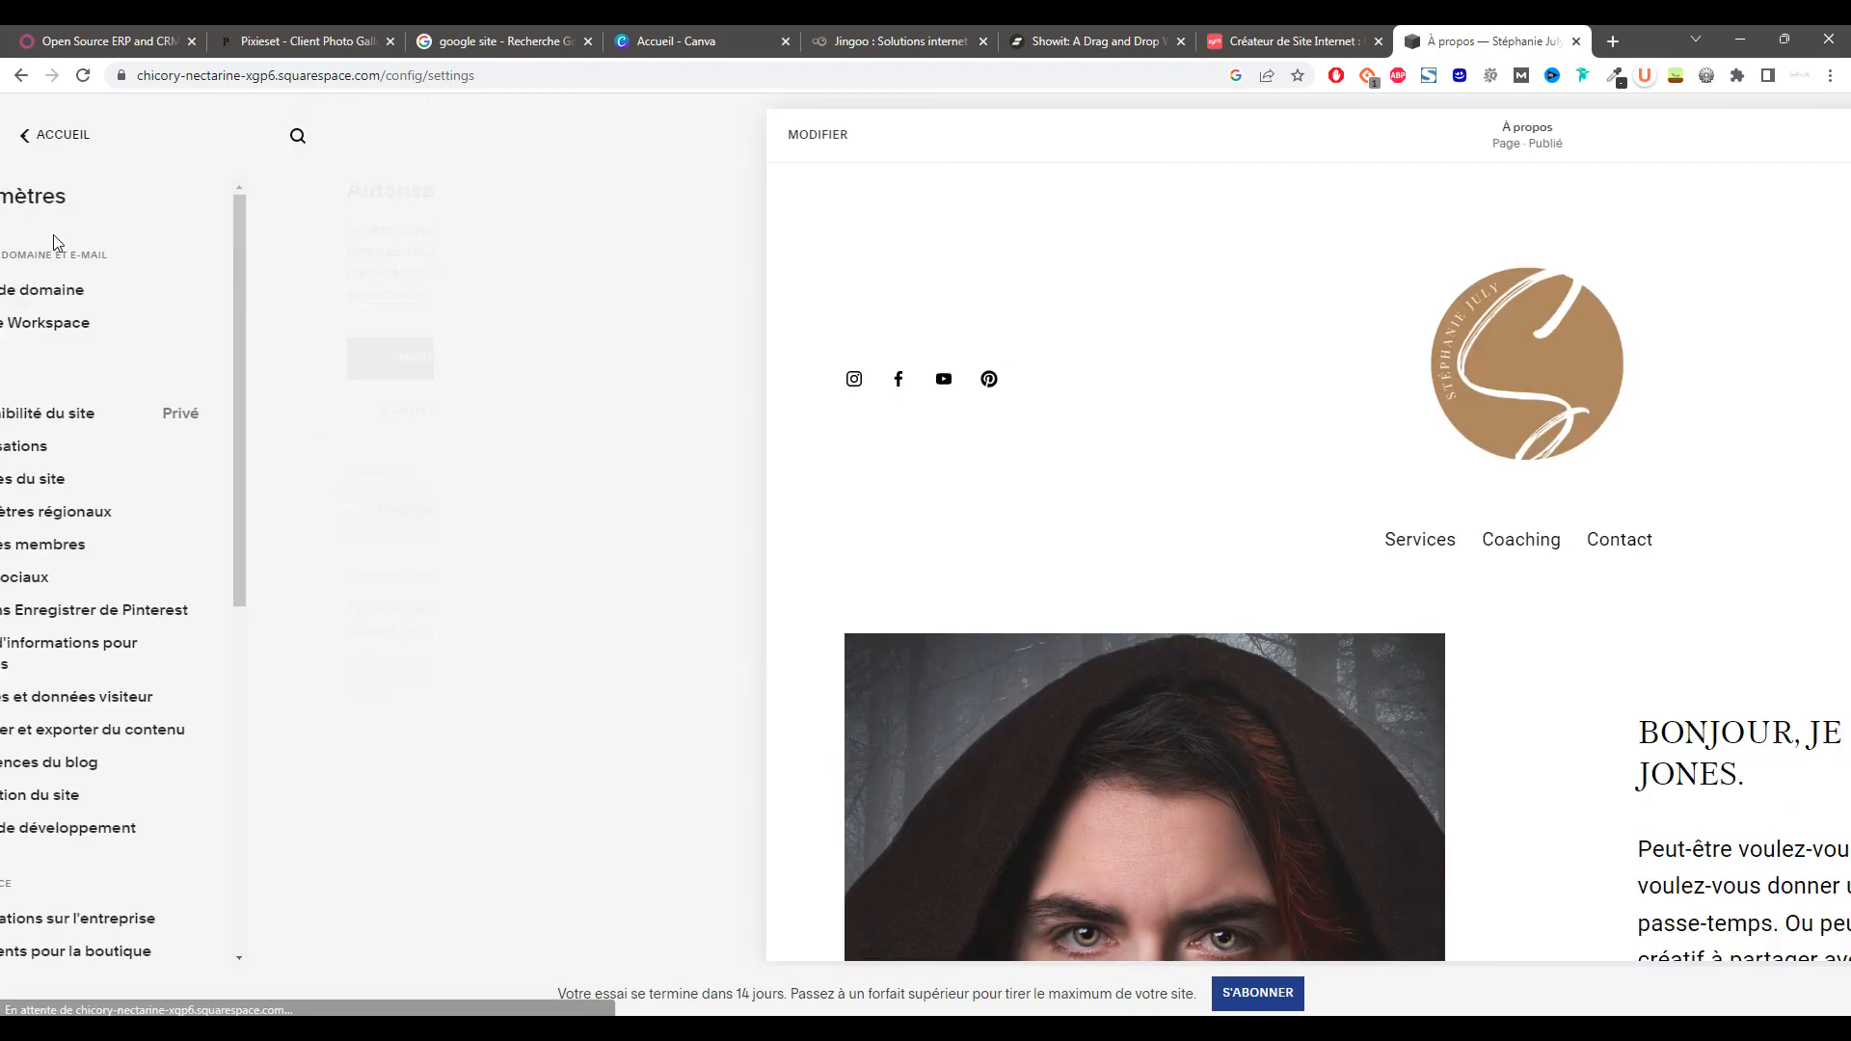
- Examine the Langues du site and Espaces membres settings and the Notifications client e-mail styles
left_click(79, 477)
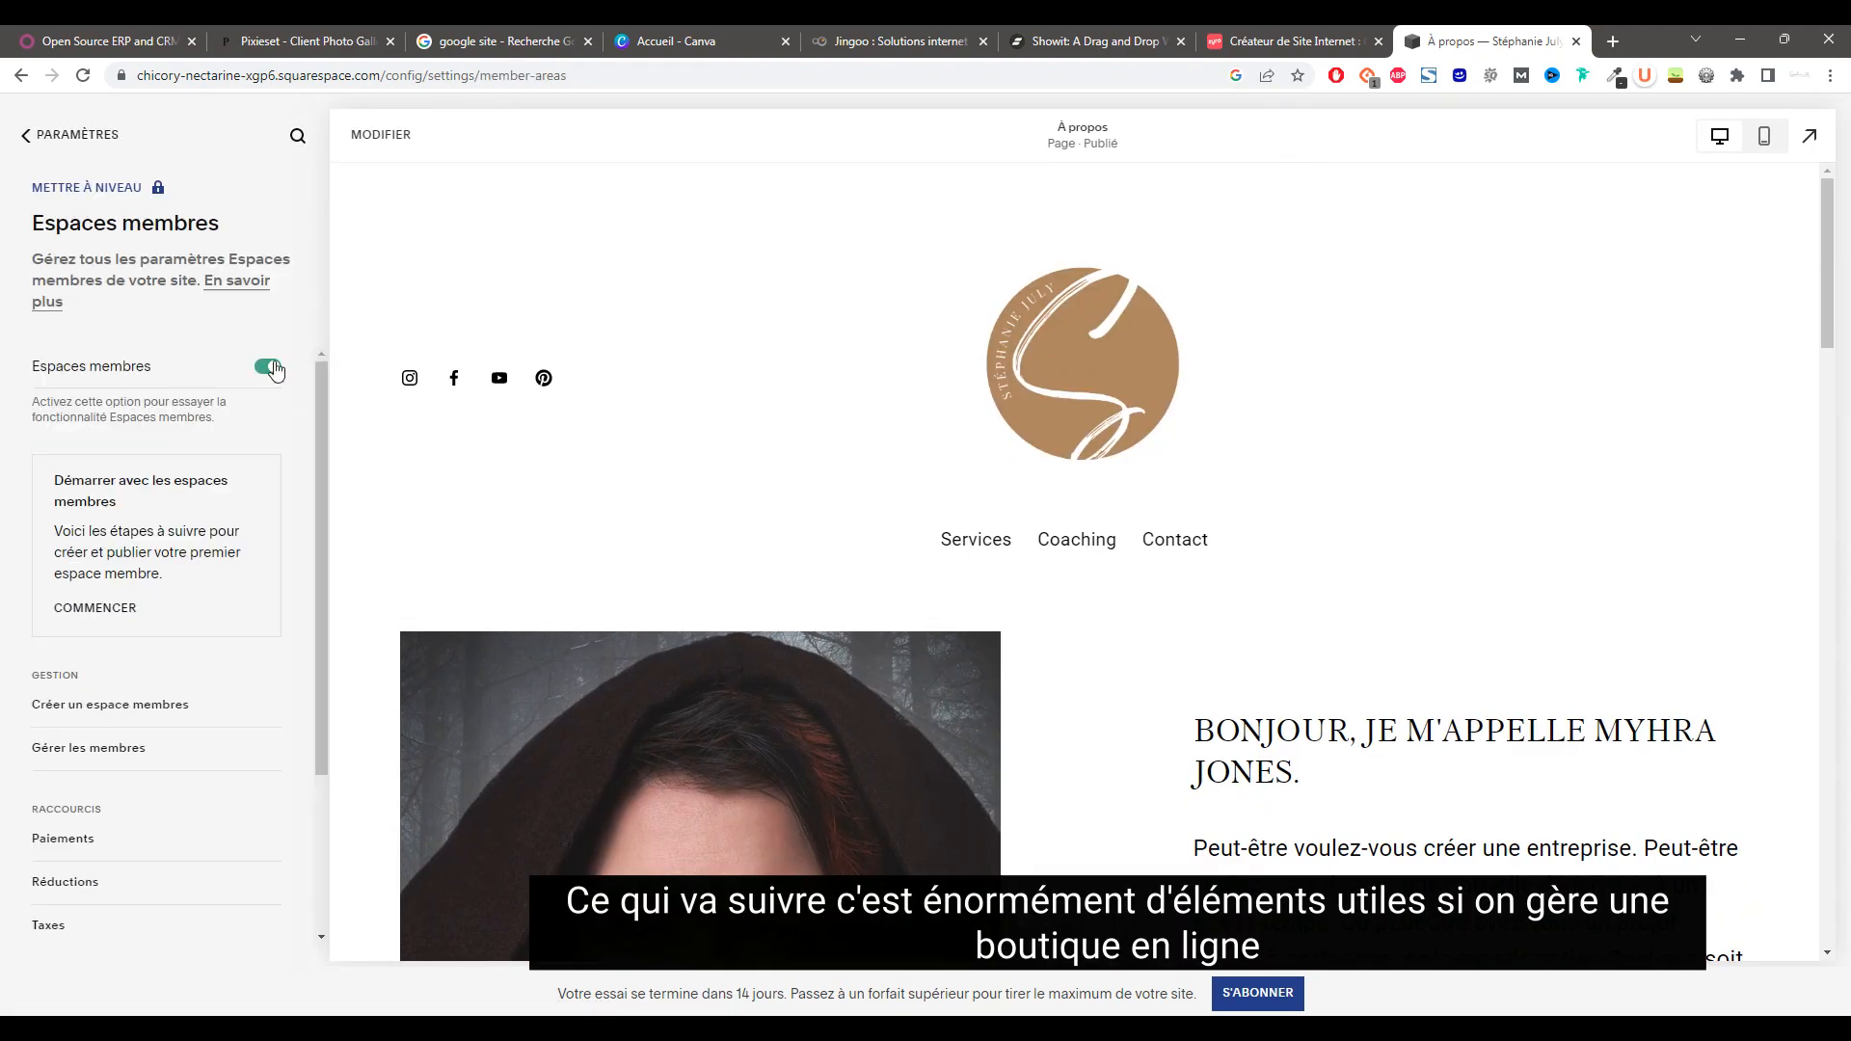
left_click(96, 541)
scroll(114, 868, "down", 5)
left_click(114, 923)
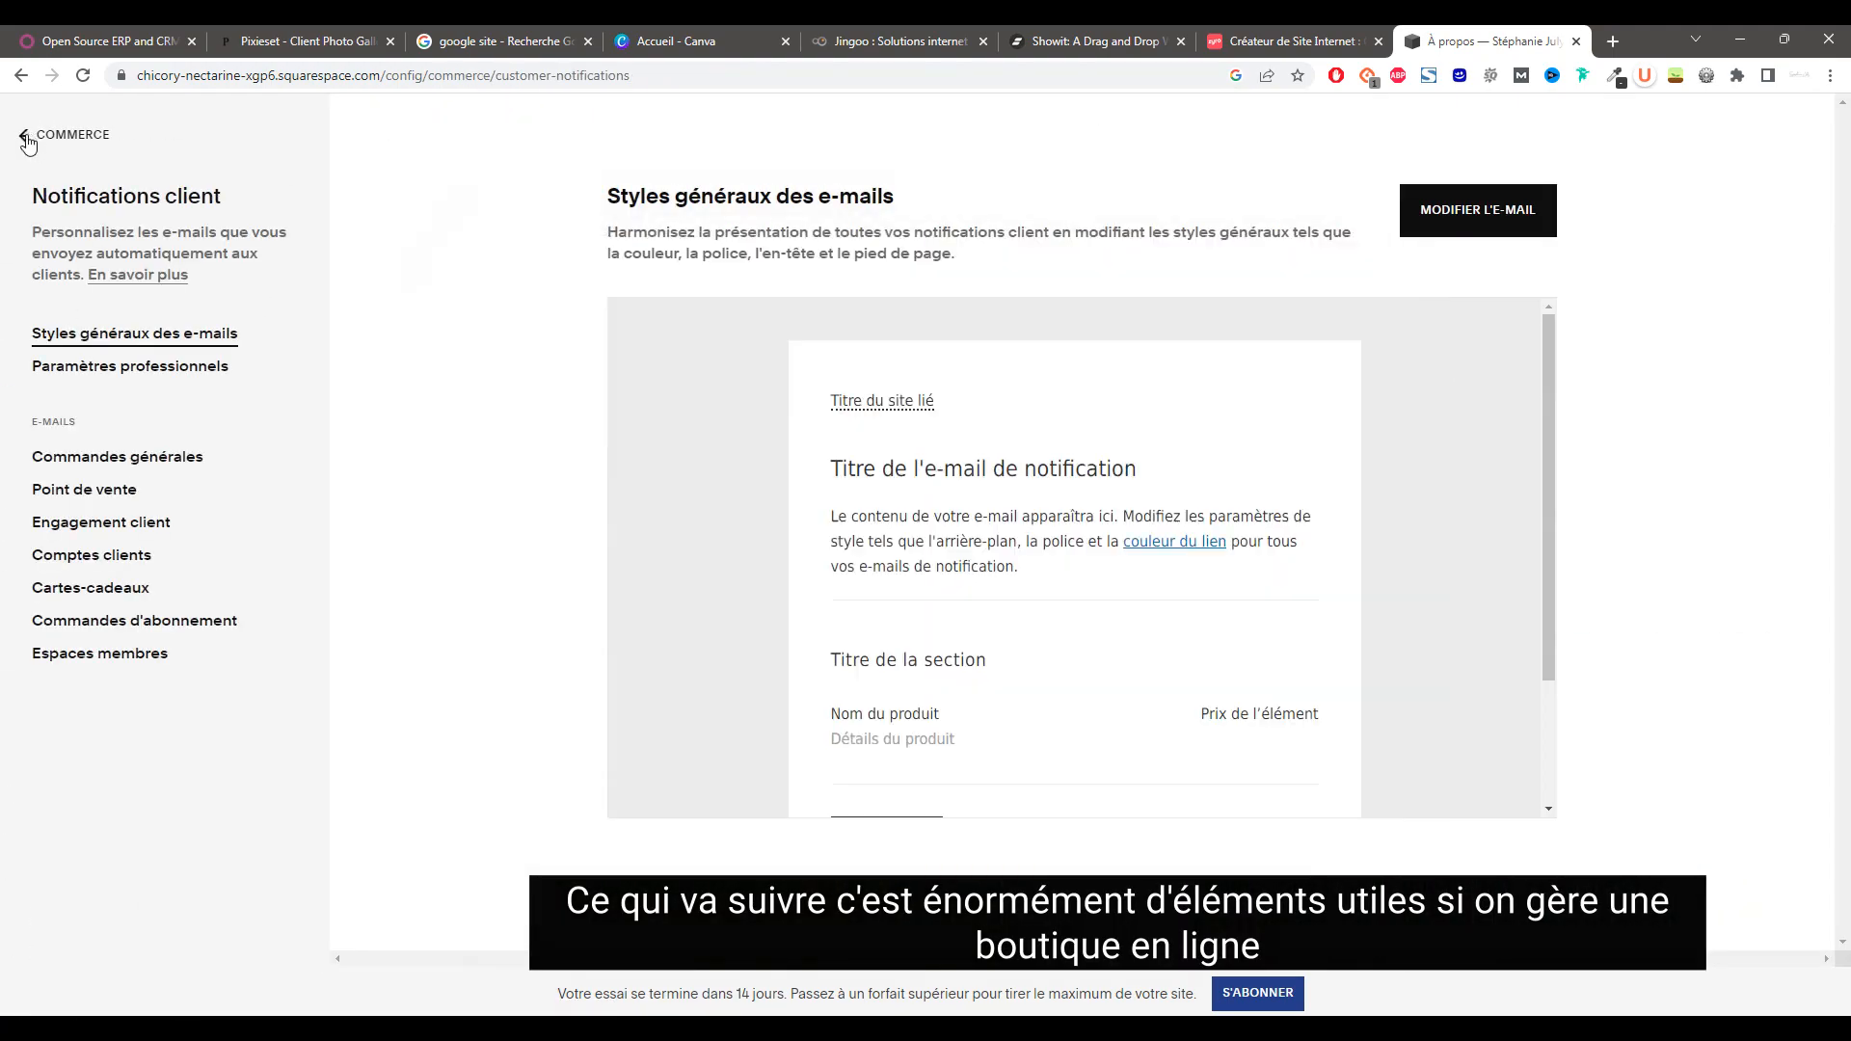
left_click(35, 134)
left_click(68, 597)
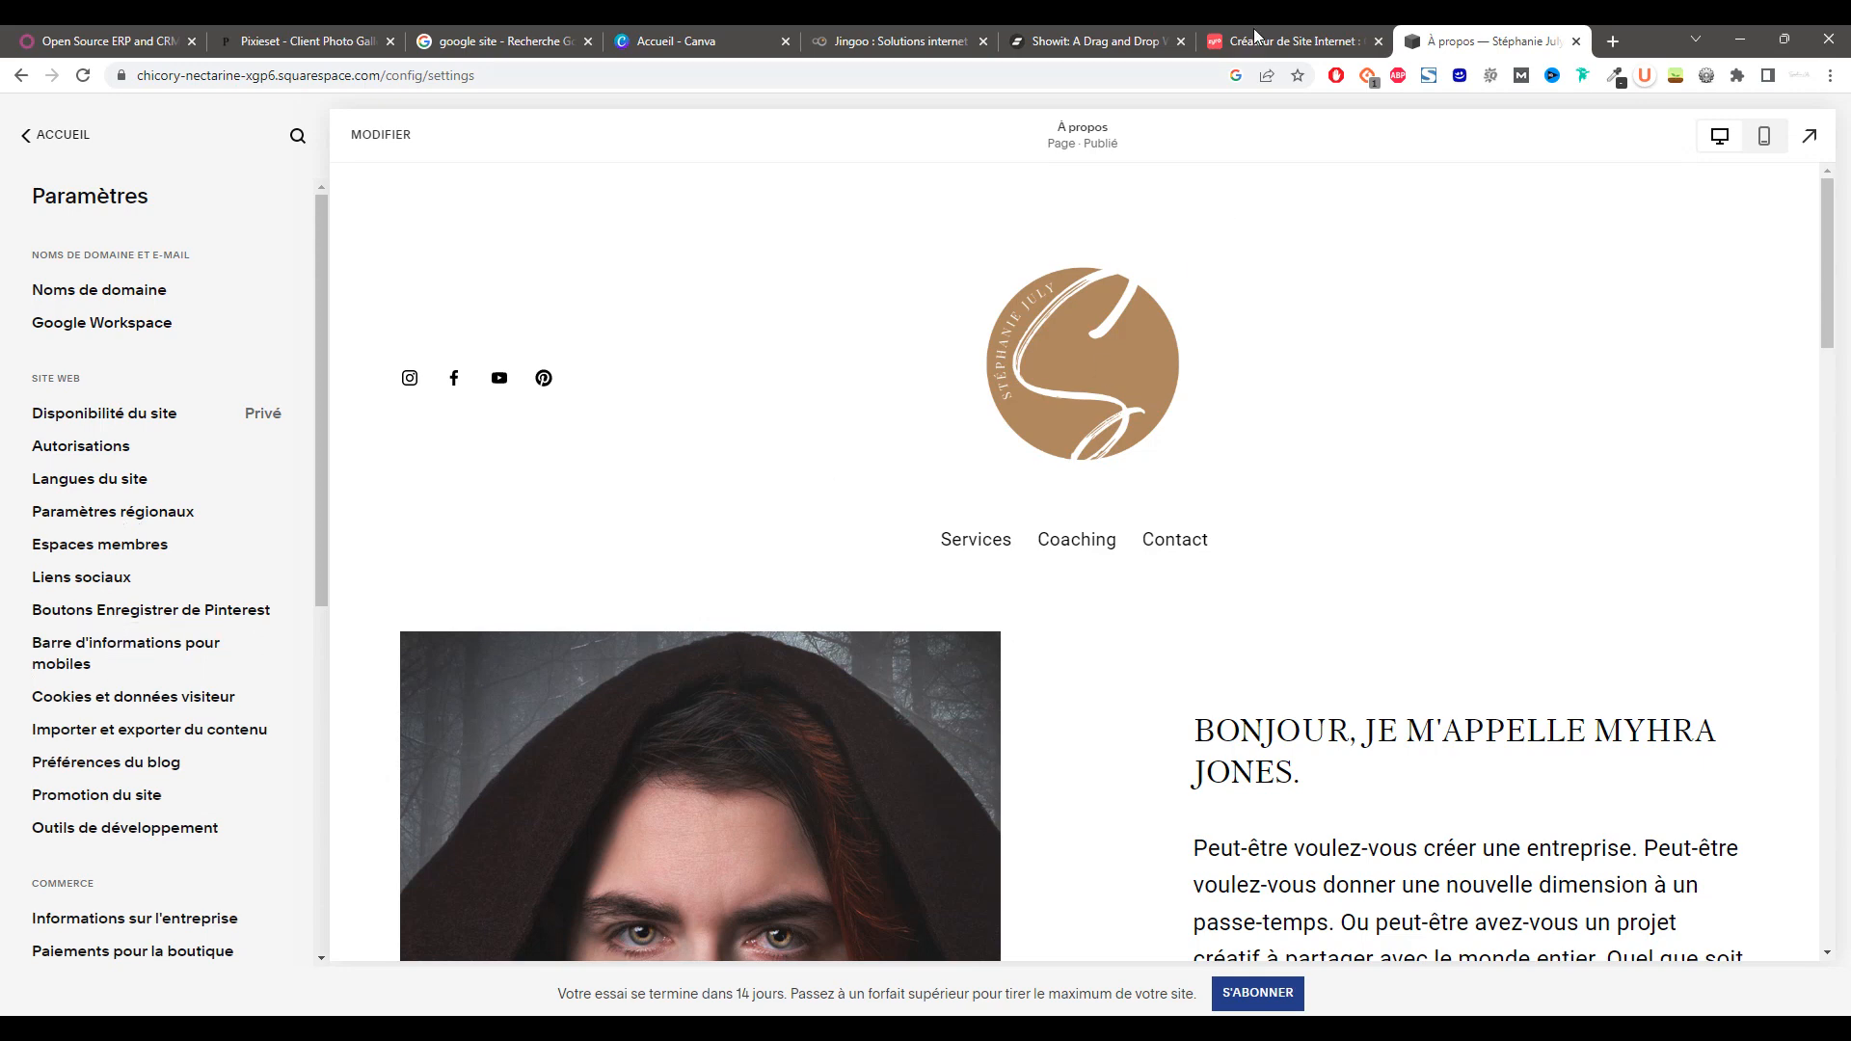
- Examine the Cookies et données visiteur, Importer et exporter du contenu and Préférences du blog settings, and return to Paramètres
left_click(120, 698)
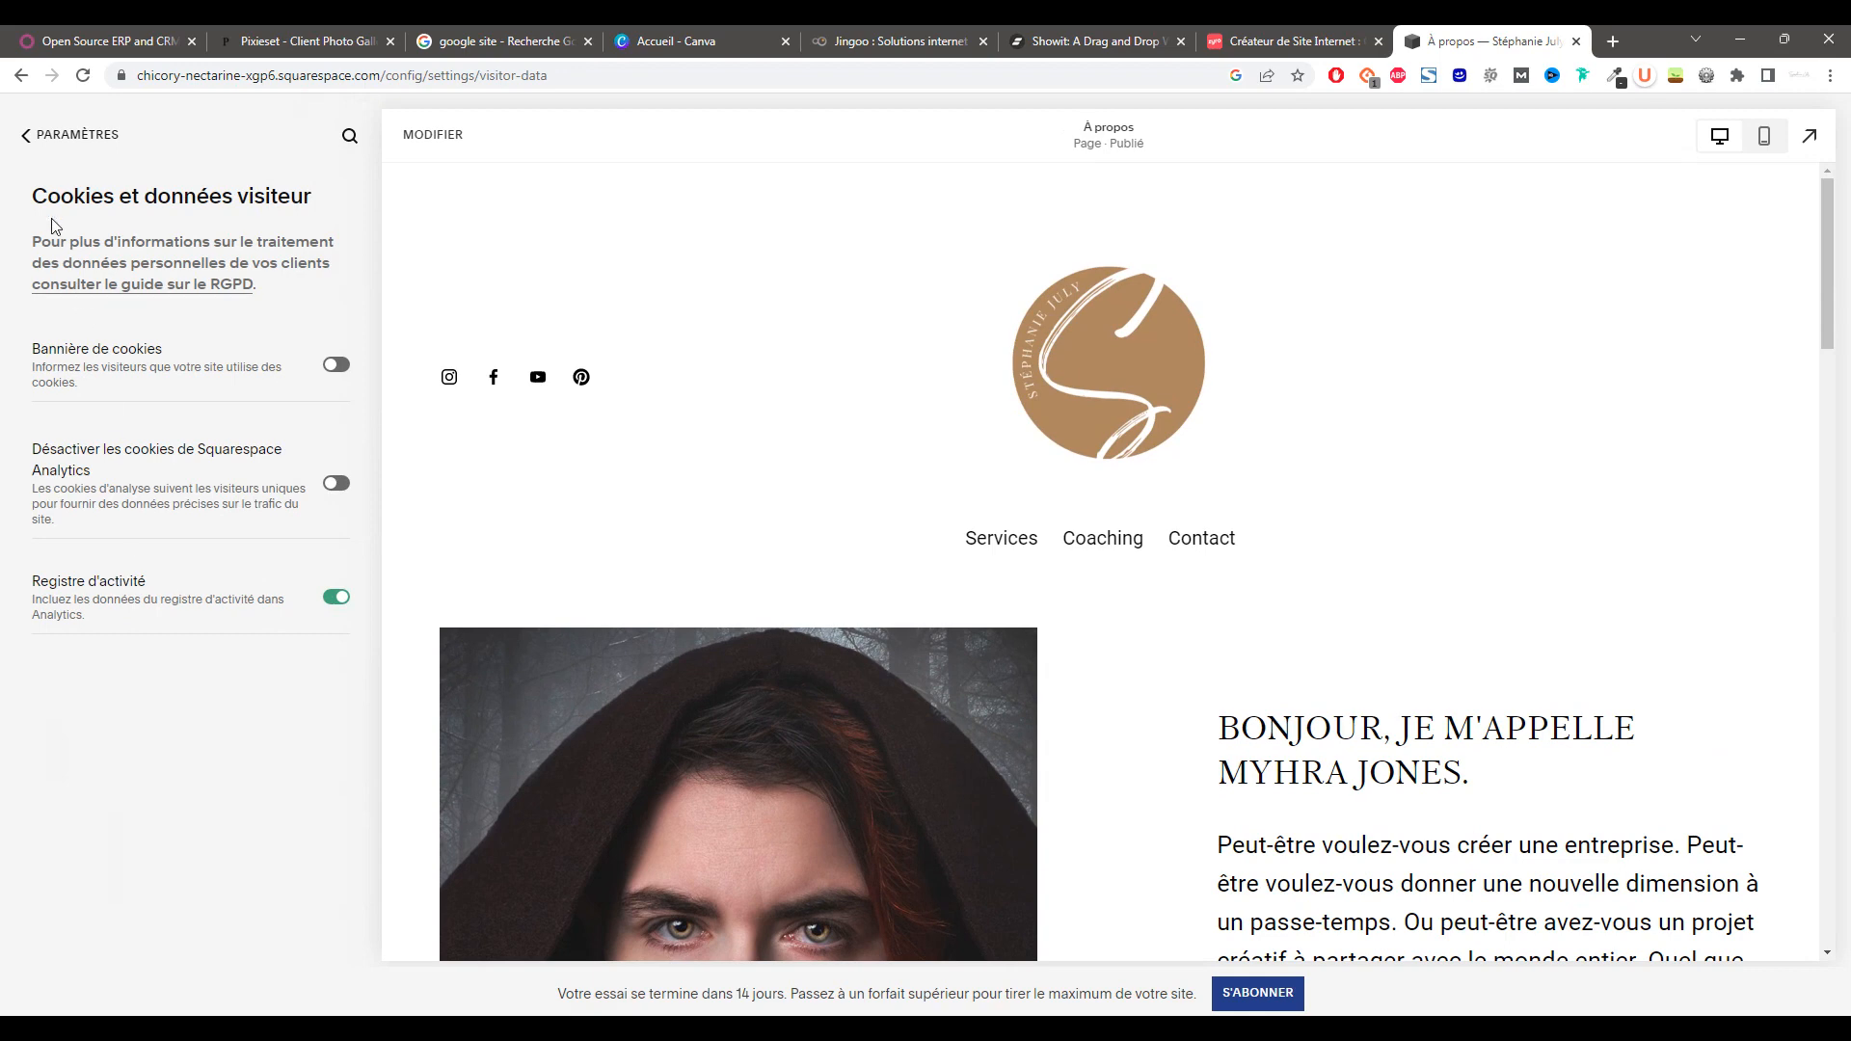
left_click(30, 136)
left_click(125, 728)
left_click(27, 137)
left_click(96, 760)
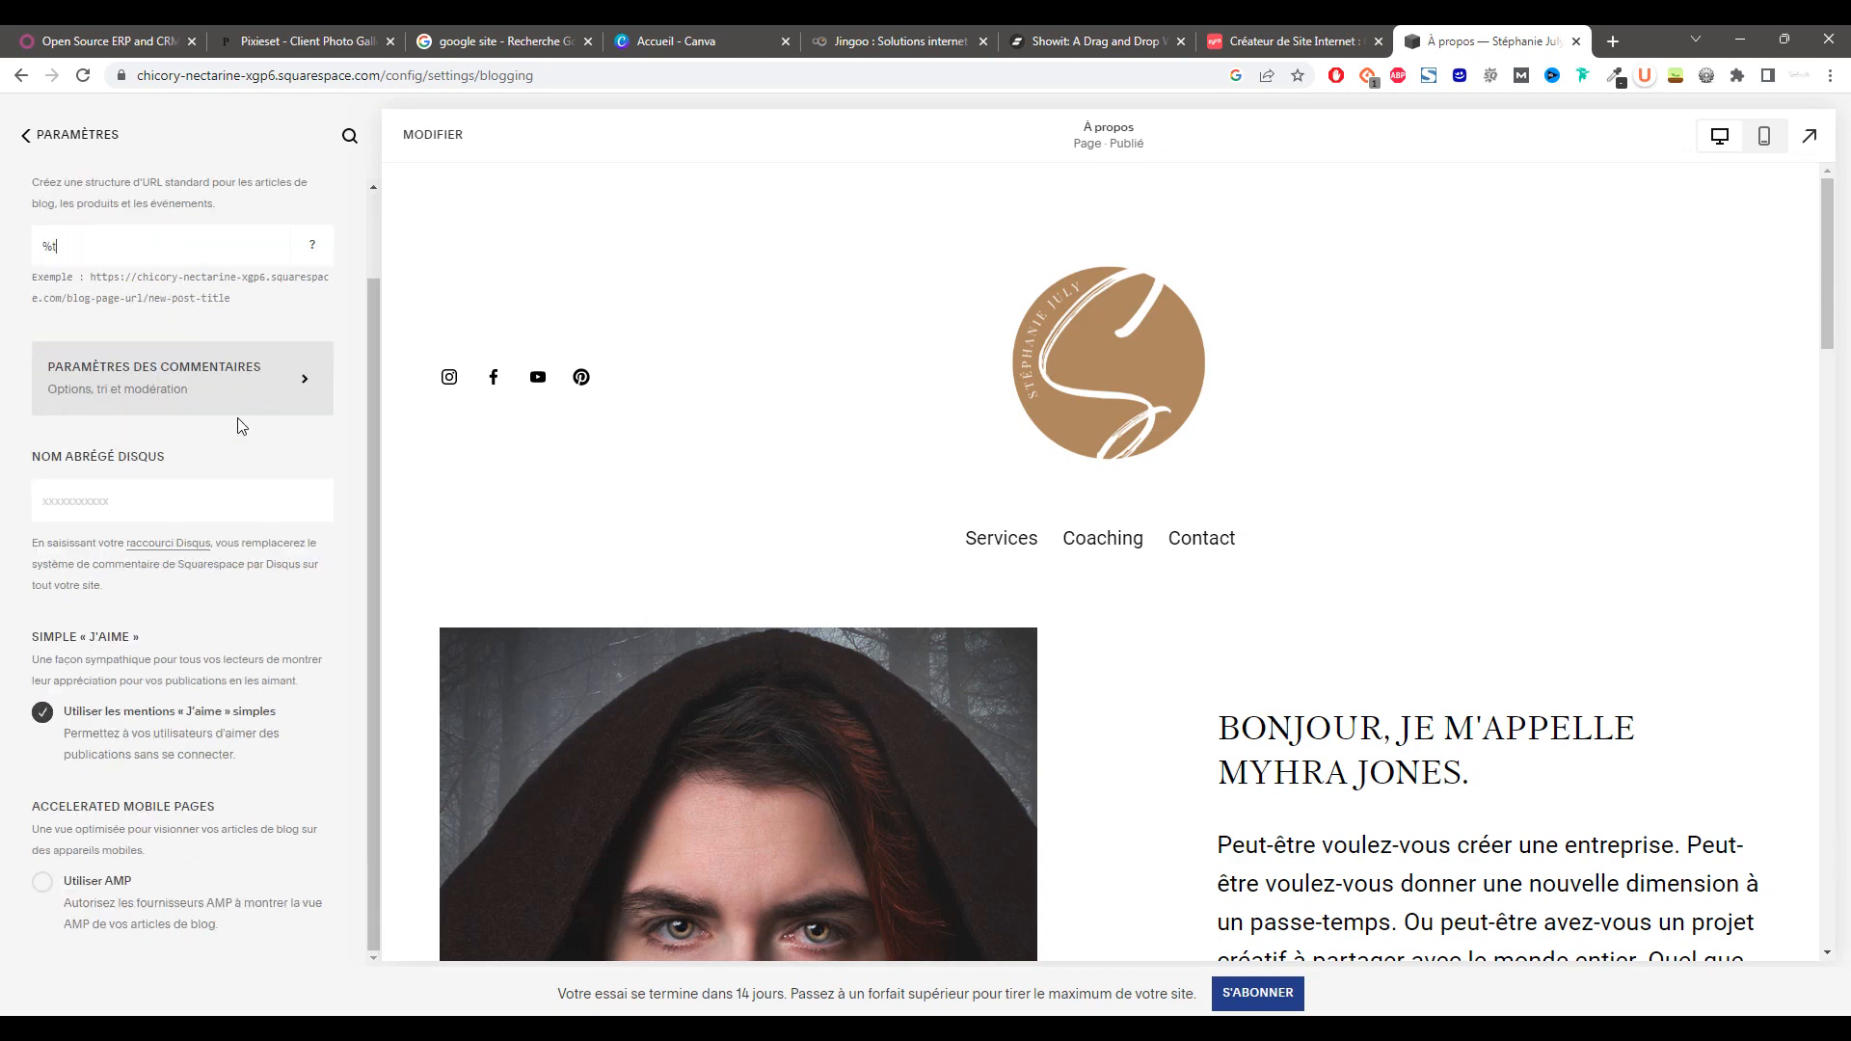
left_click(31, 135)
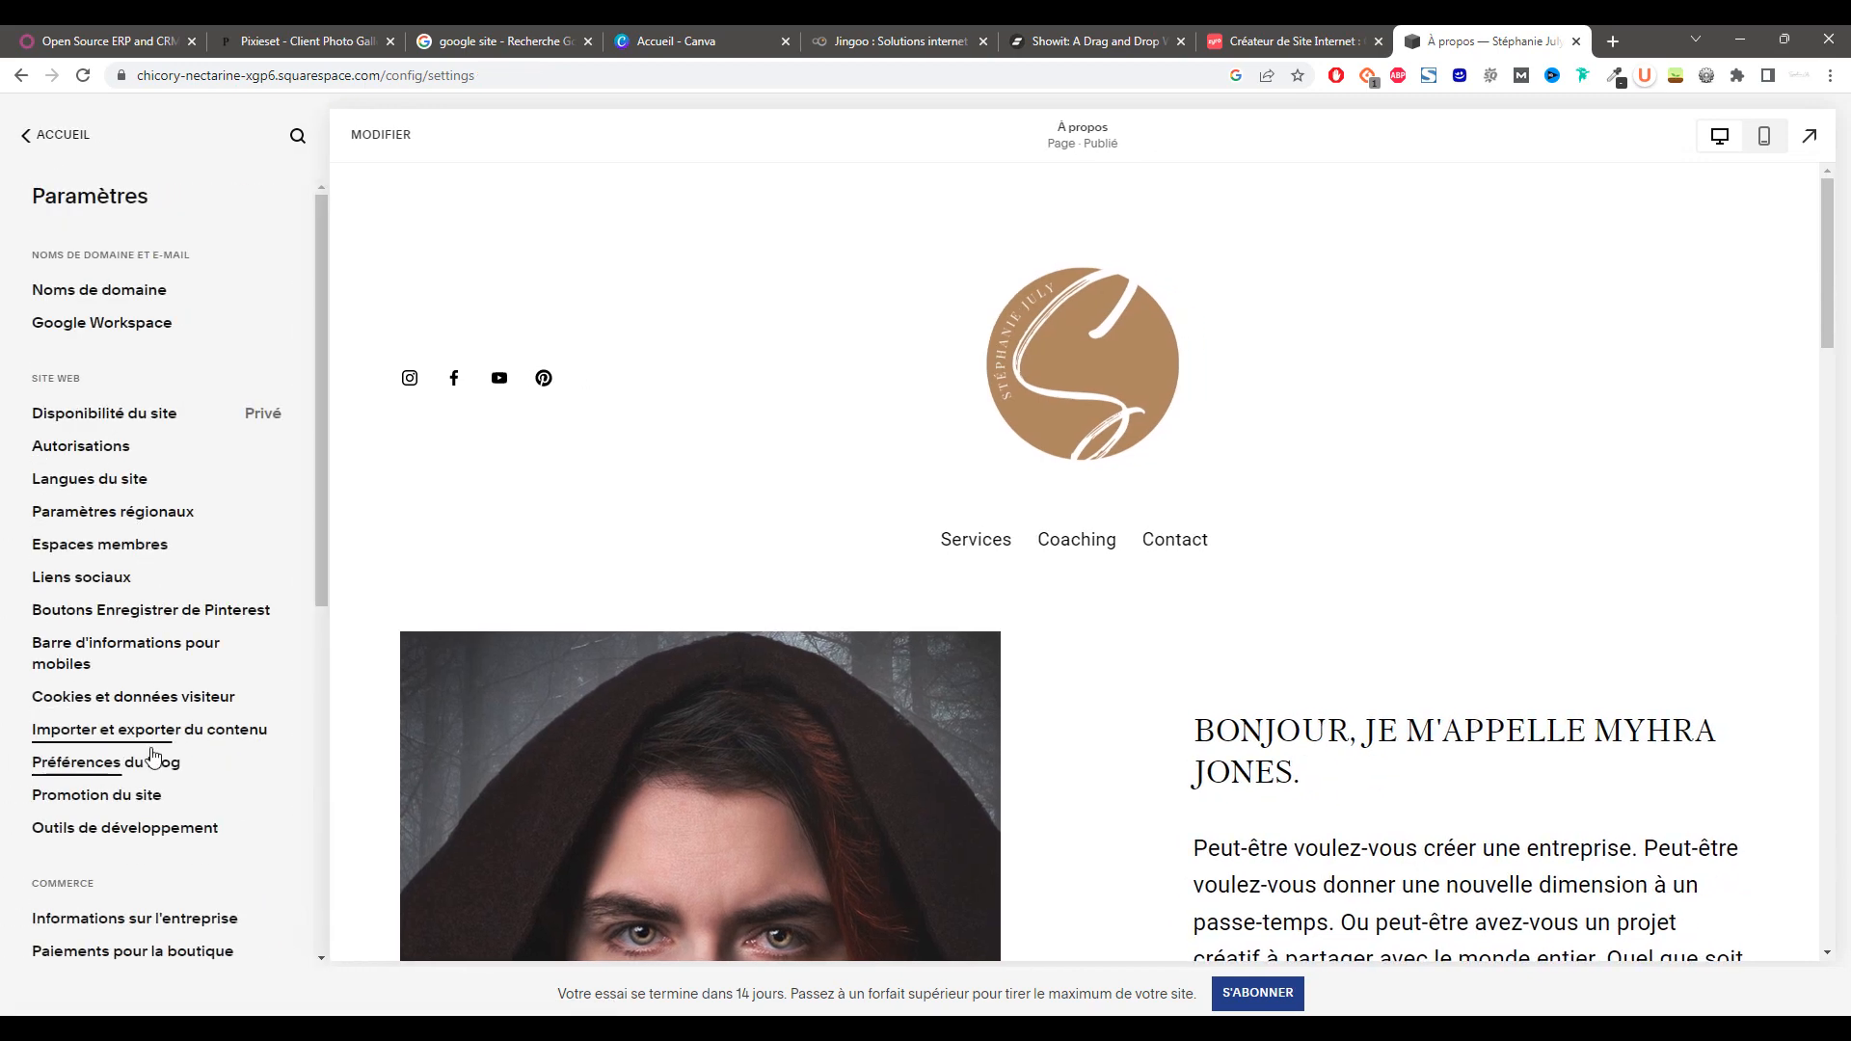
- Read the Paramètres avancés help article, close it and return to the Paramètres list
left_click(120, 800)
left_click(195, 318)
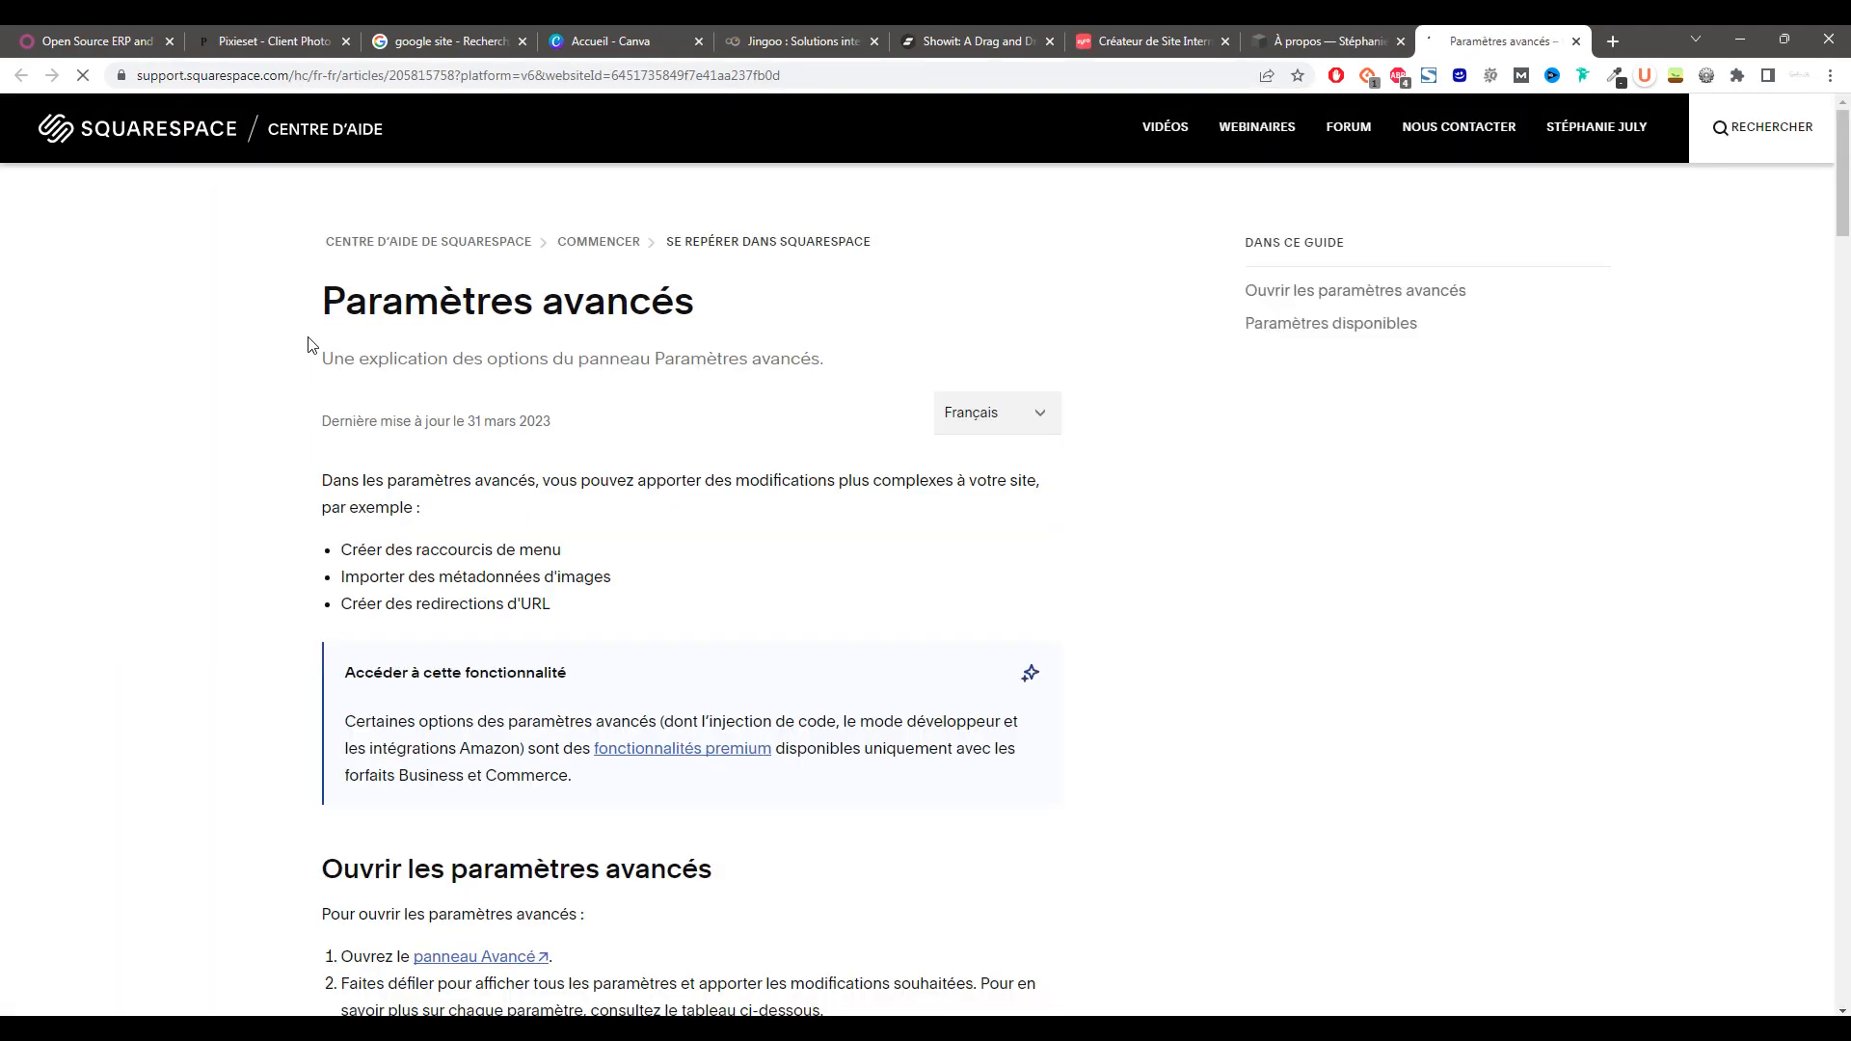
scroll(309, 342, "down", 5)
left_click(1576, 41)
left_click(30, 137)
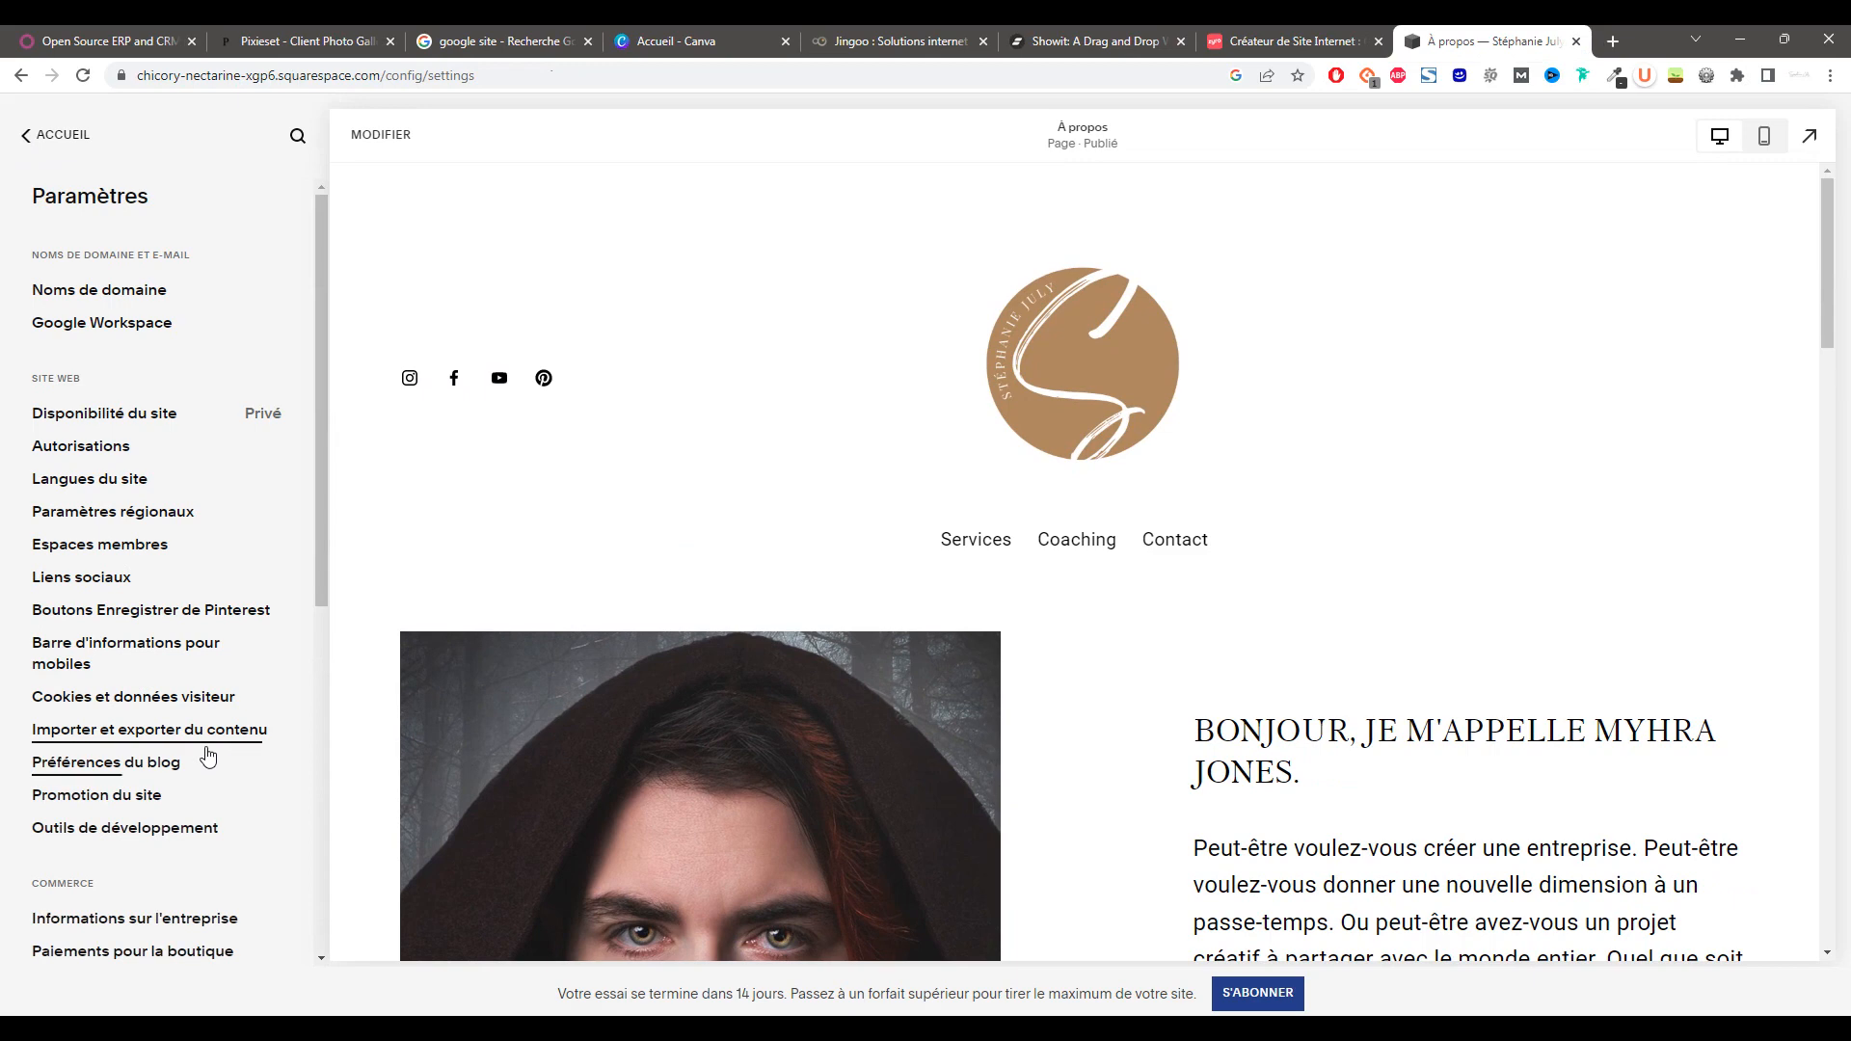
- Examine the options under Outils de développement and return to the Commerce and Marketing settings
scroll(207, 757, "down", 1)
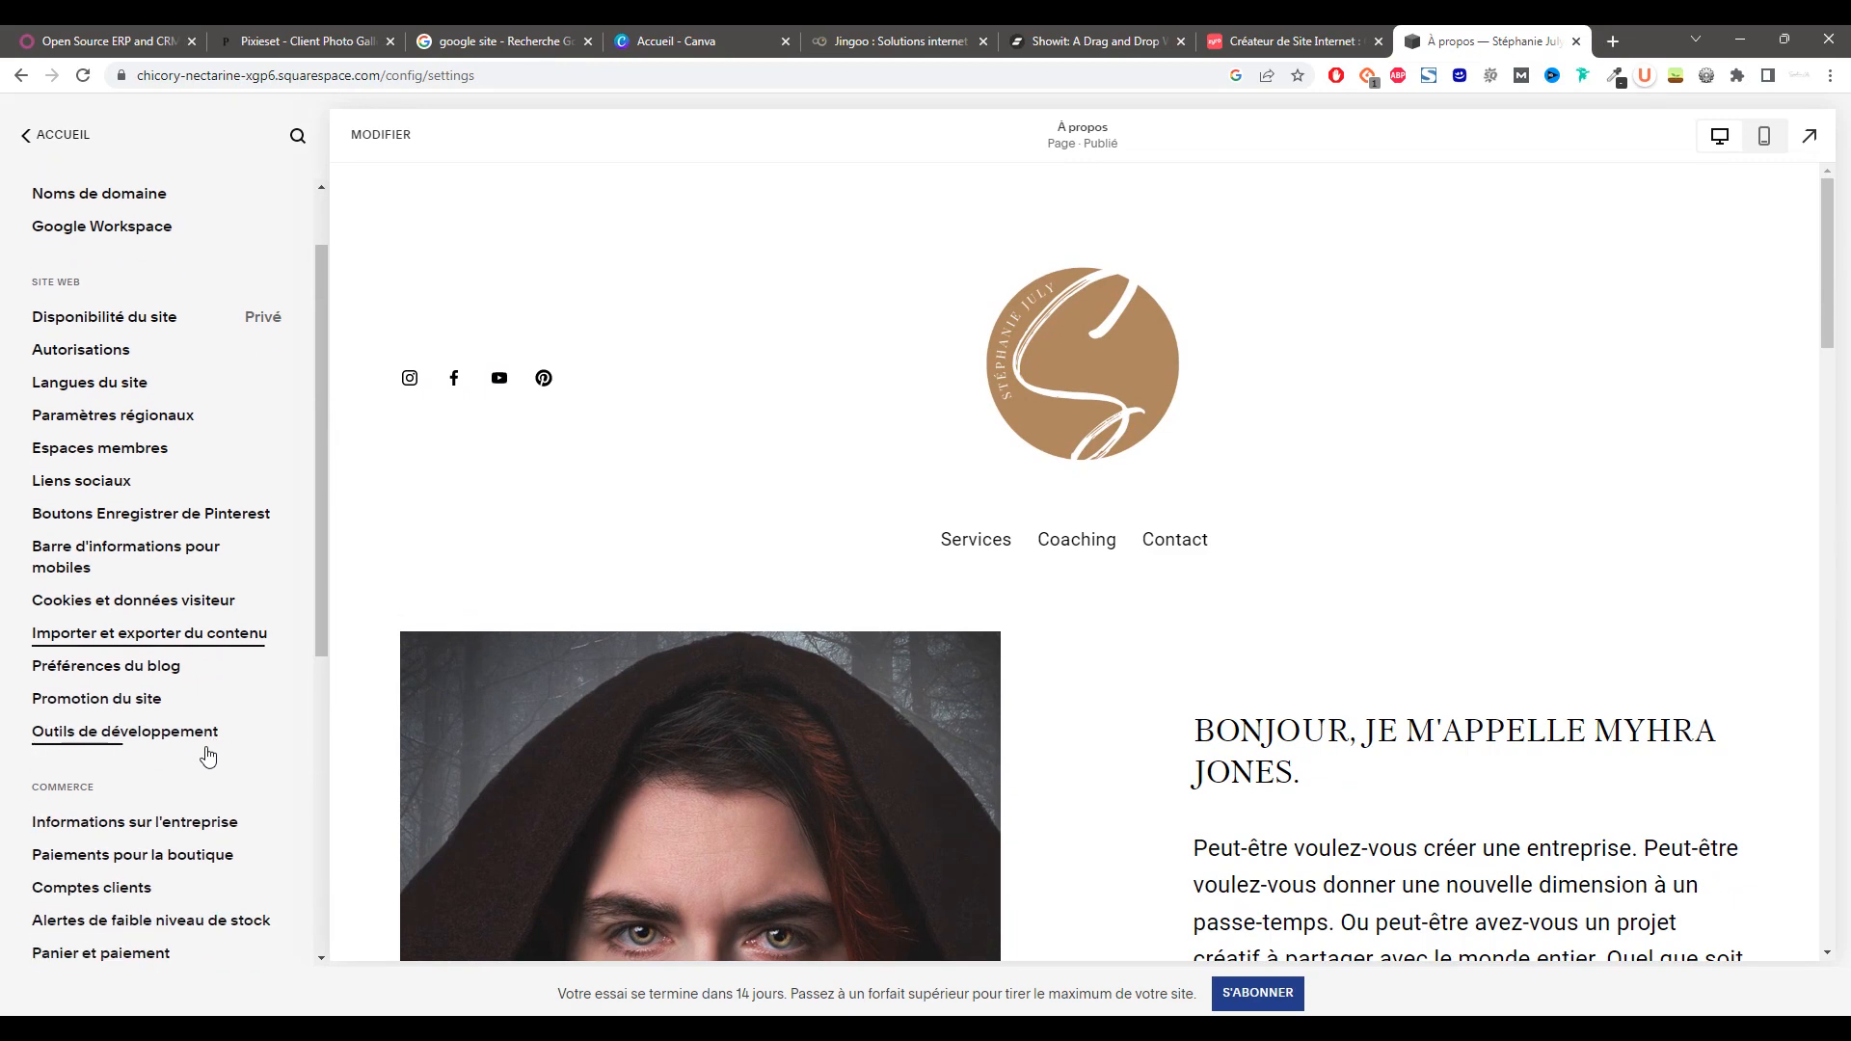
left_click(206, 751)
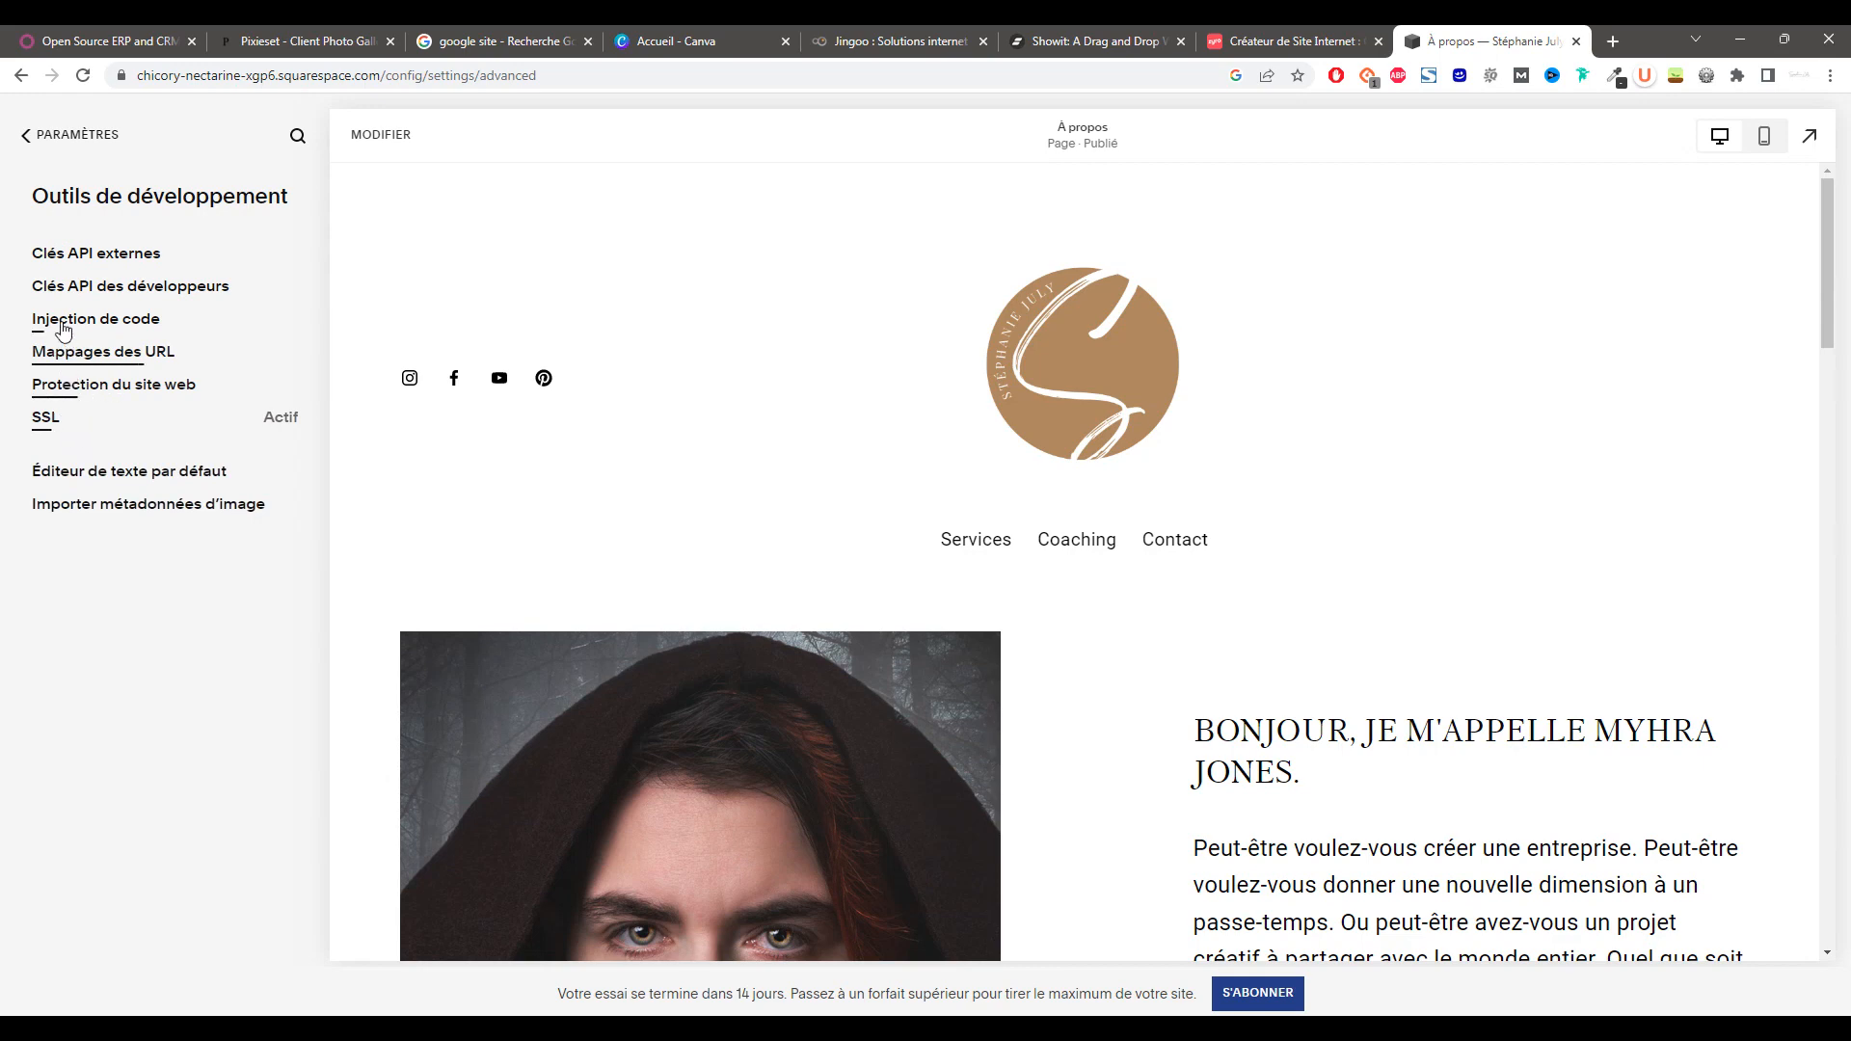
left_click(28, 136)
scroll(153, 442, "down", 2)
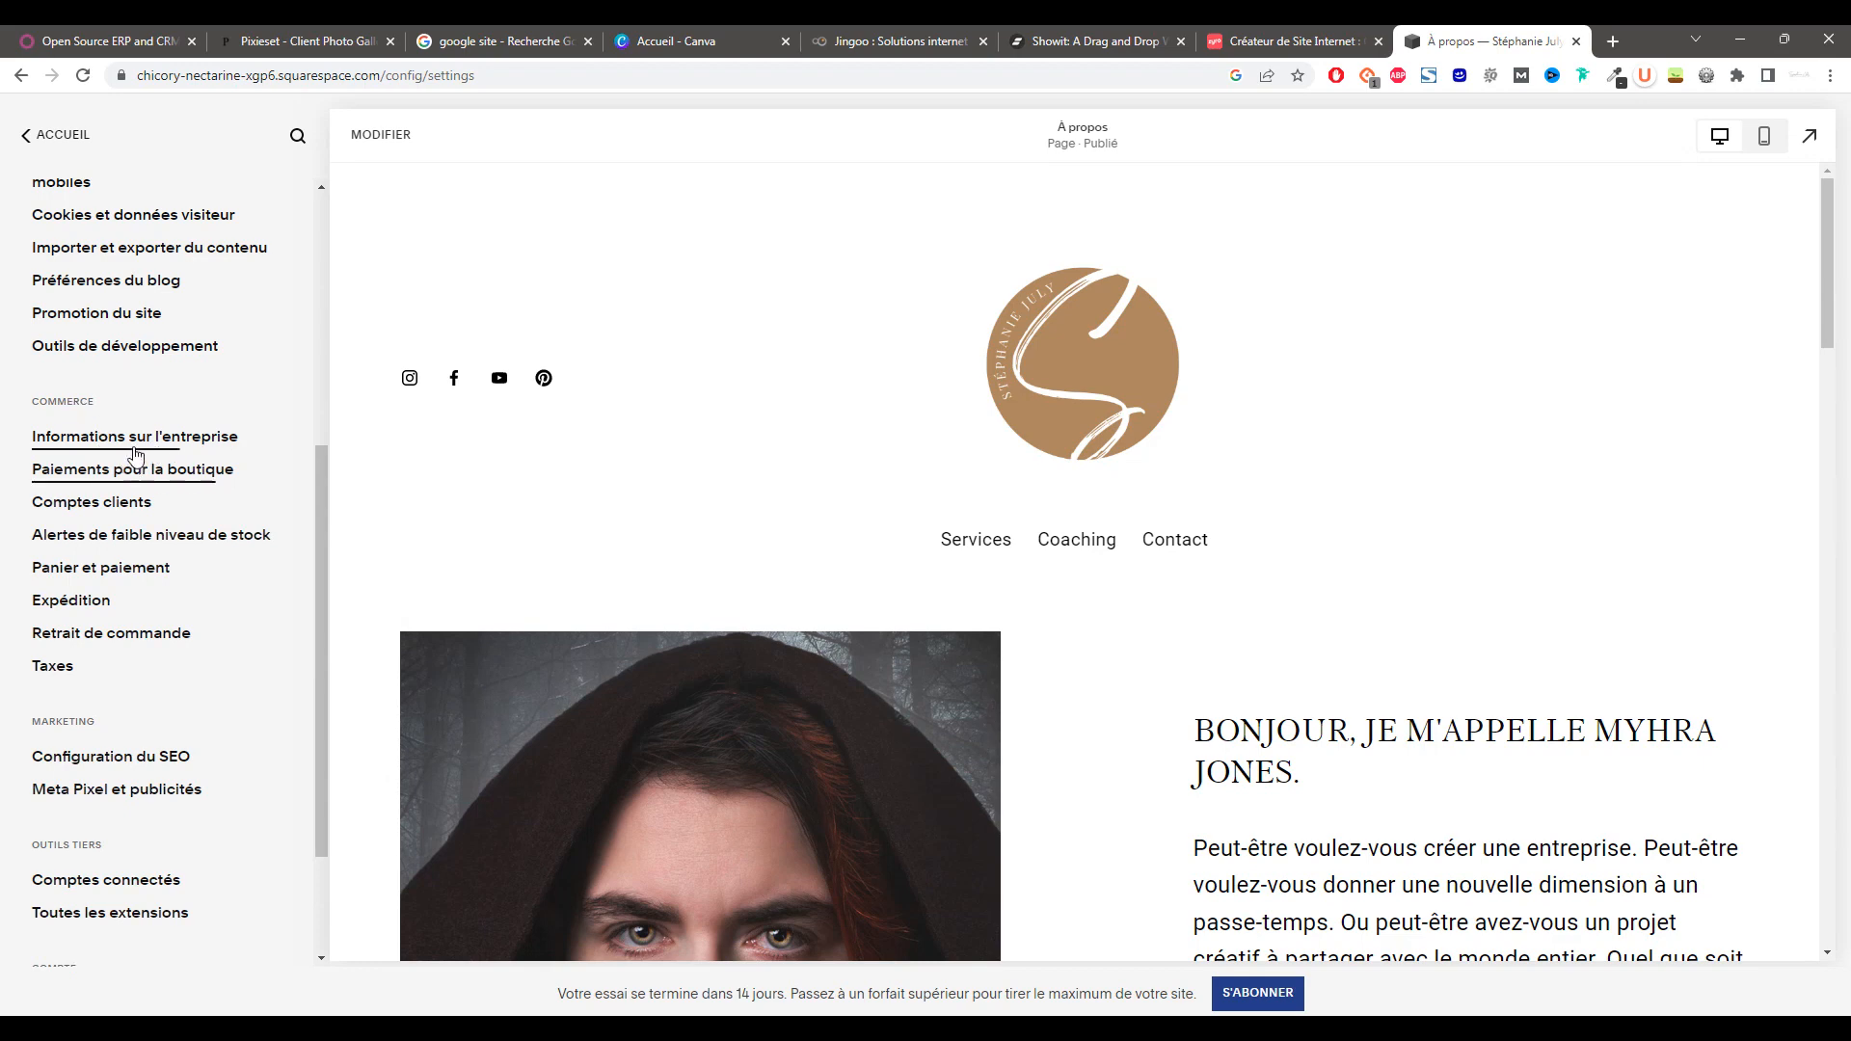
- Examine Configuration du SEO, including the Google search keywords, the home page title and description fields, and the Pages options
left_click(108, 762)
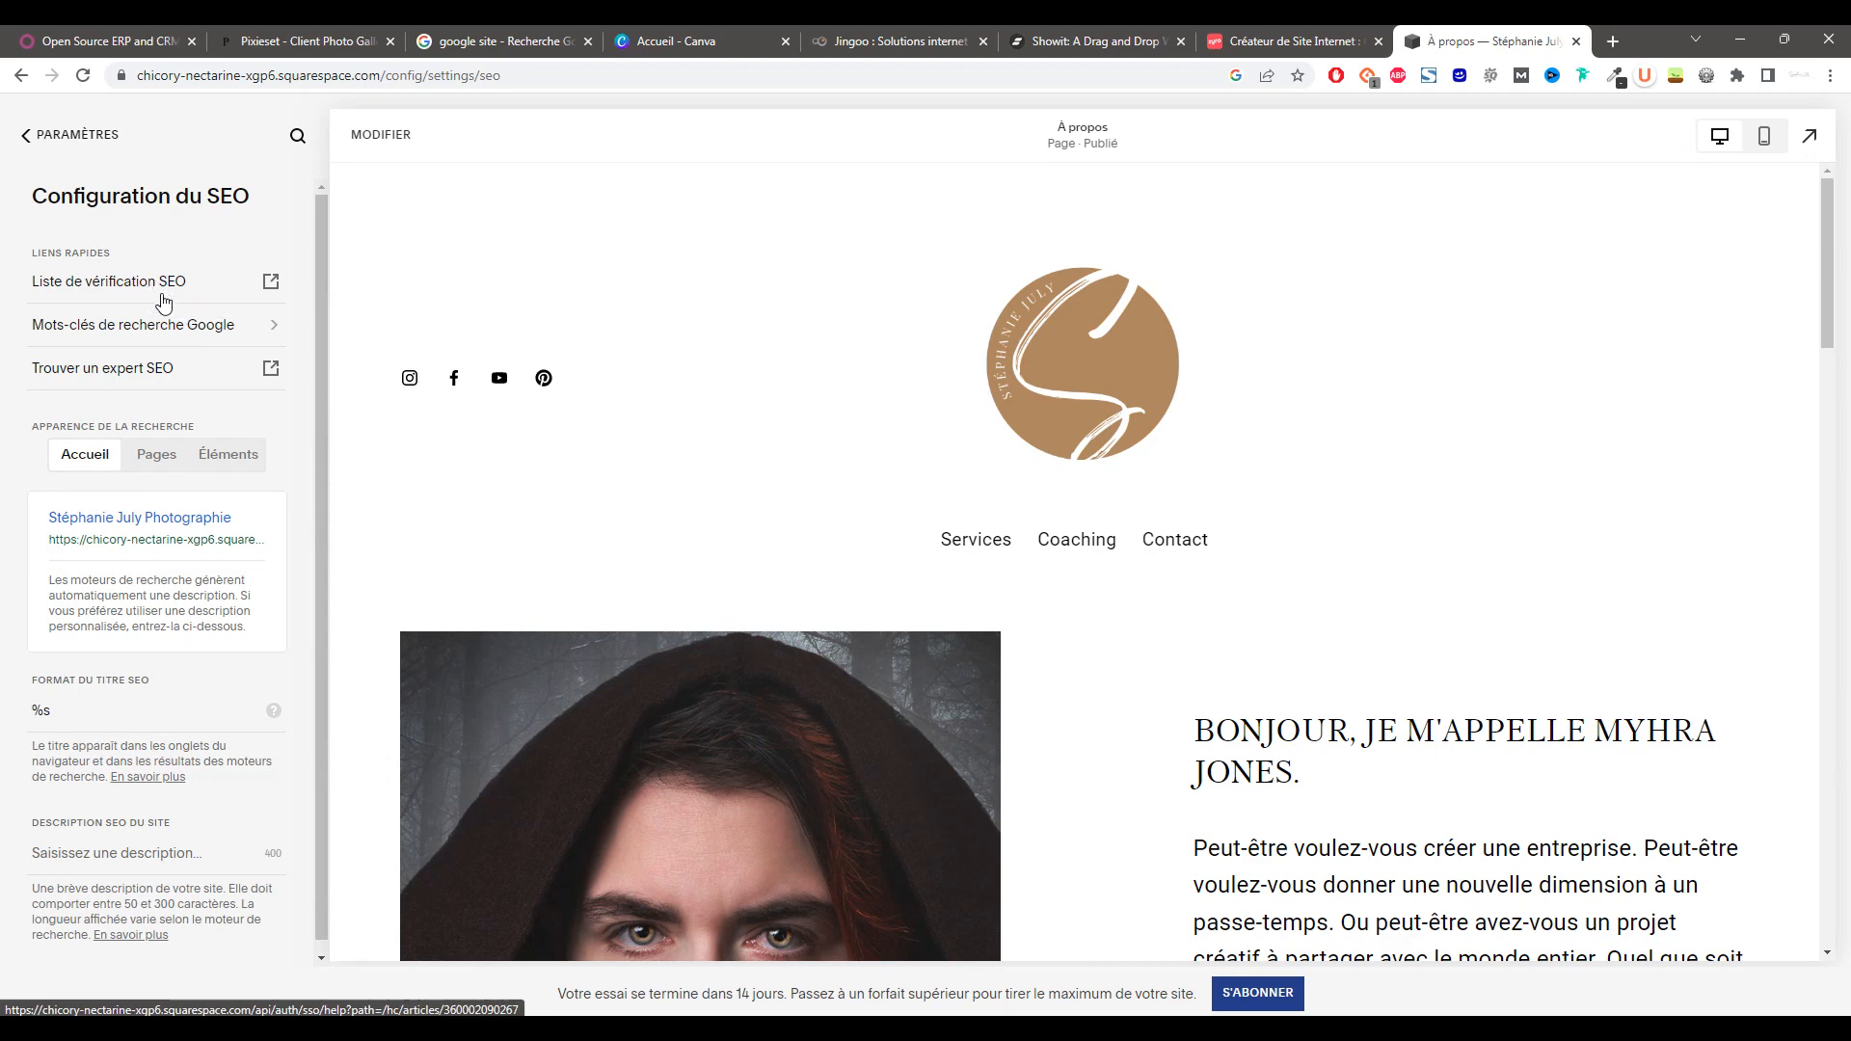
left_click(257, 328)
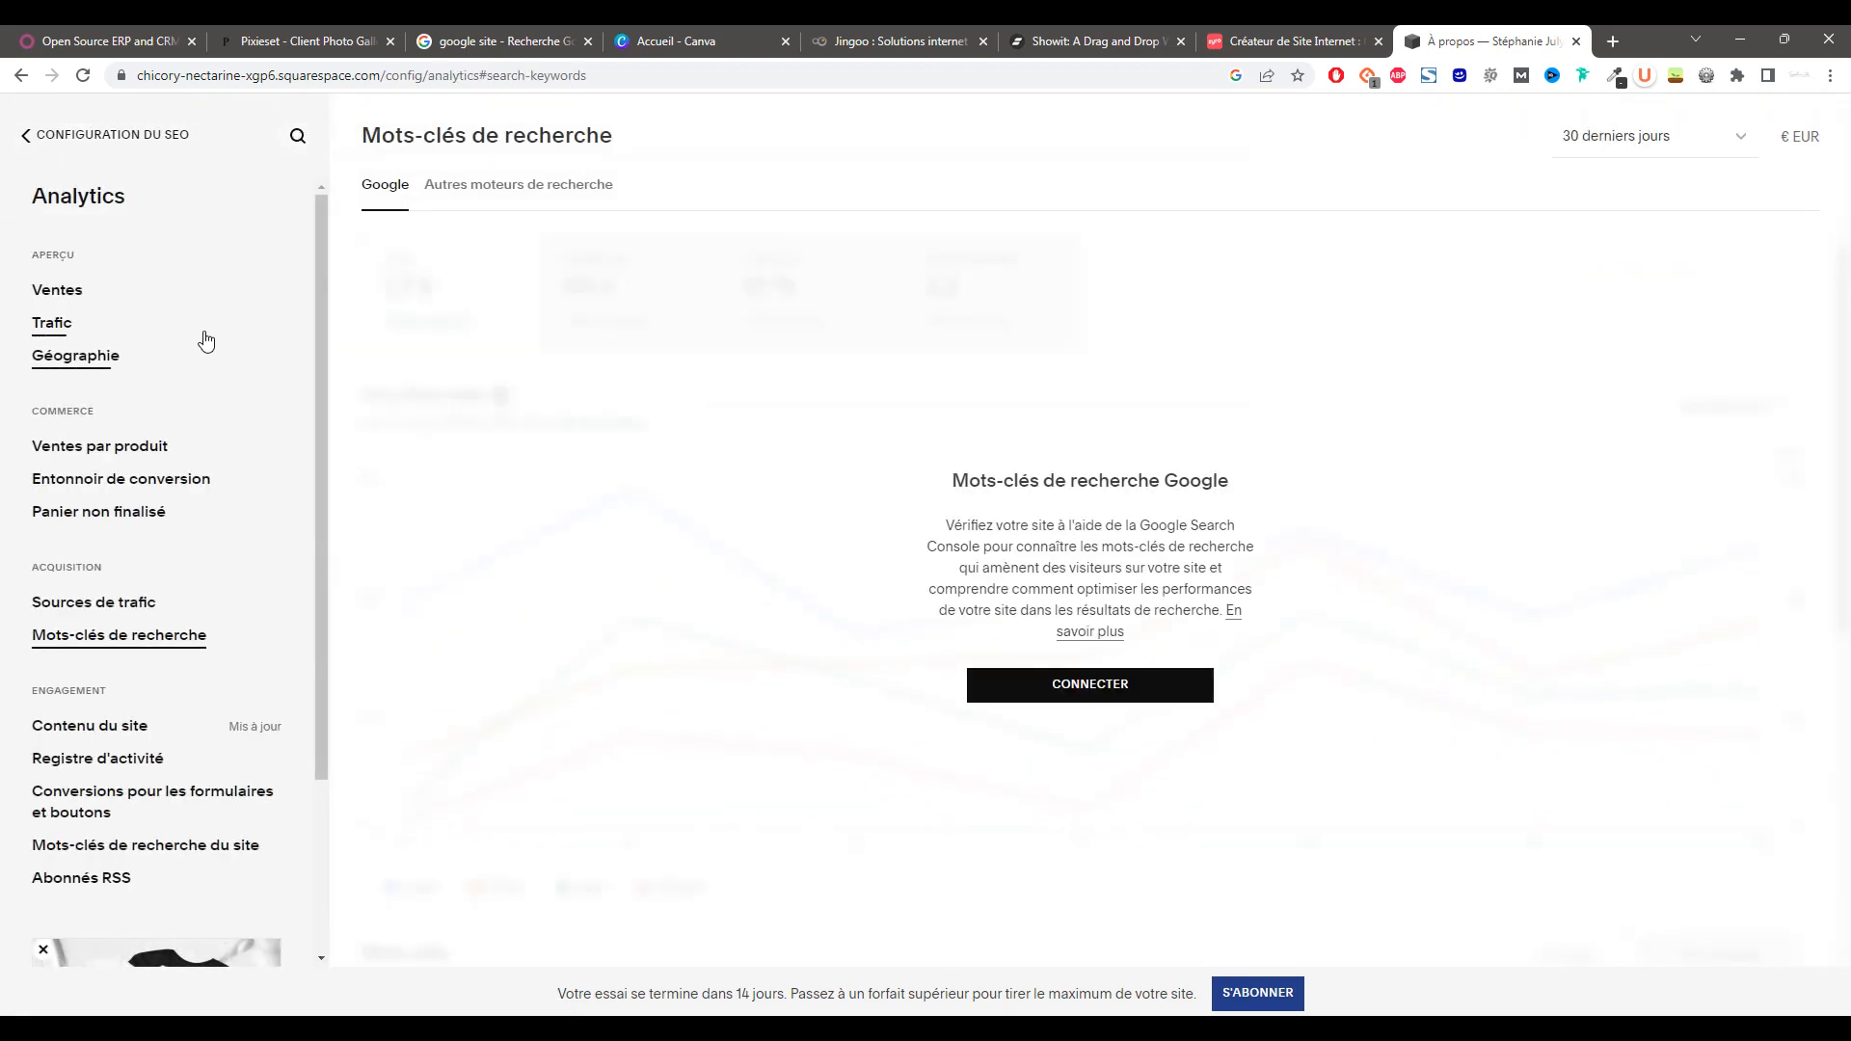
left_click(29, 138)
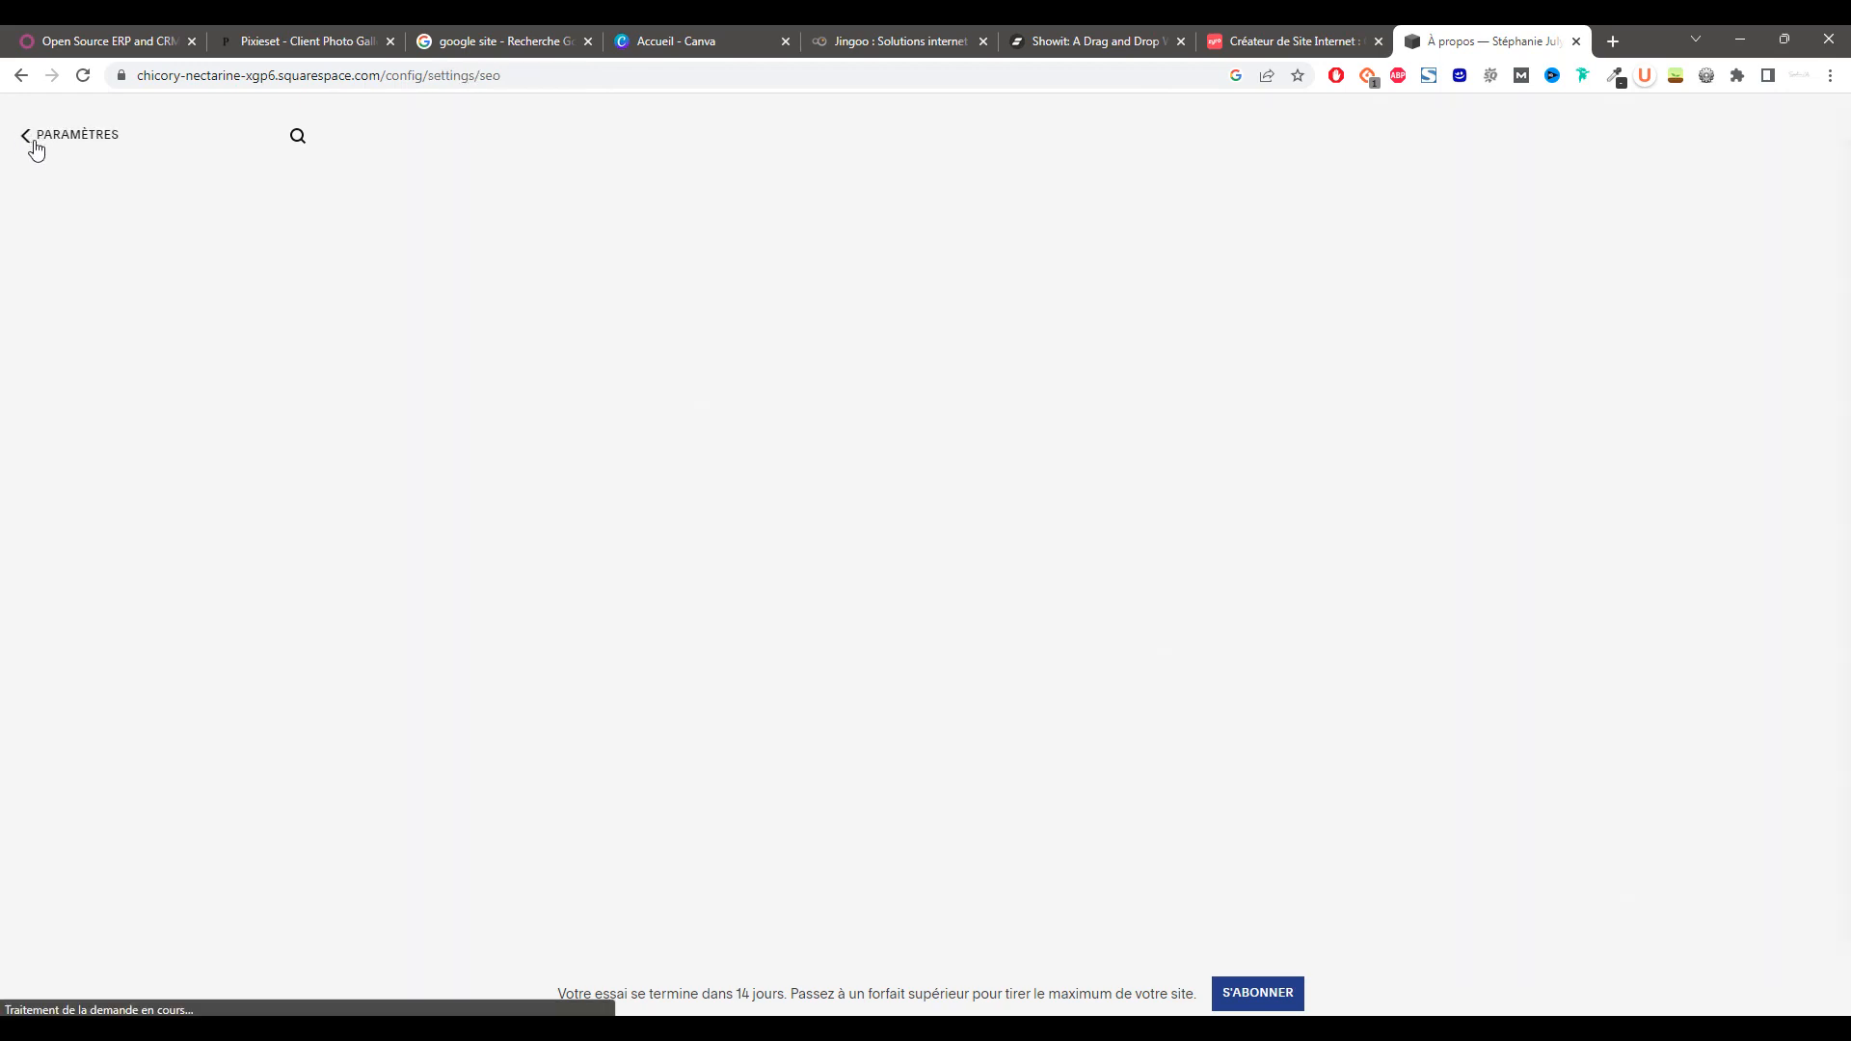
left_click(116, 704)
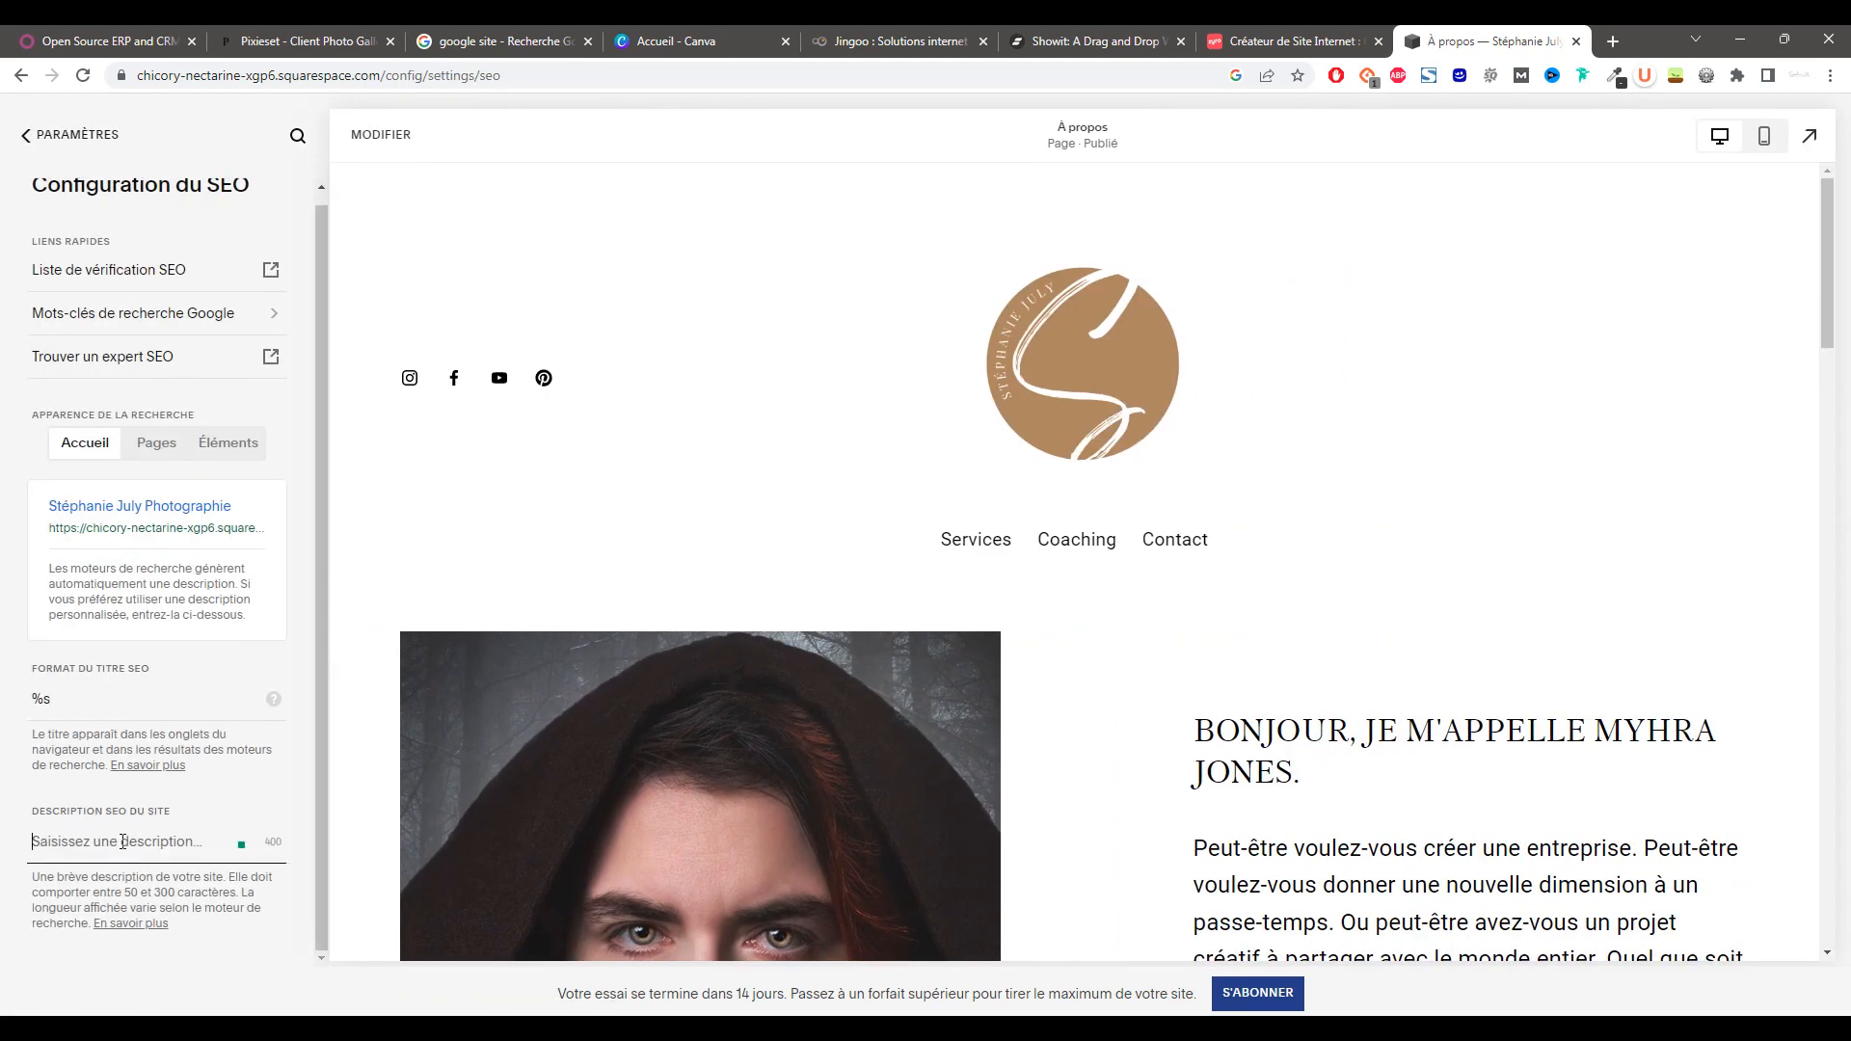
left_click(161, 447)
left_click(69, 135)
- Browse the catalogue of all Squarespace extensions and return to the home menu
scroll(157, 771, "down", 6)
scroll(172, 843, "down", 1)
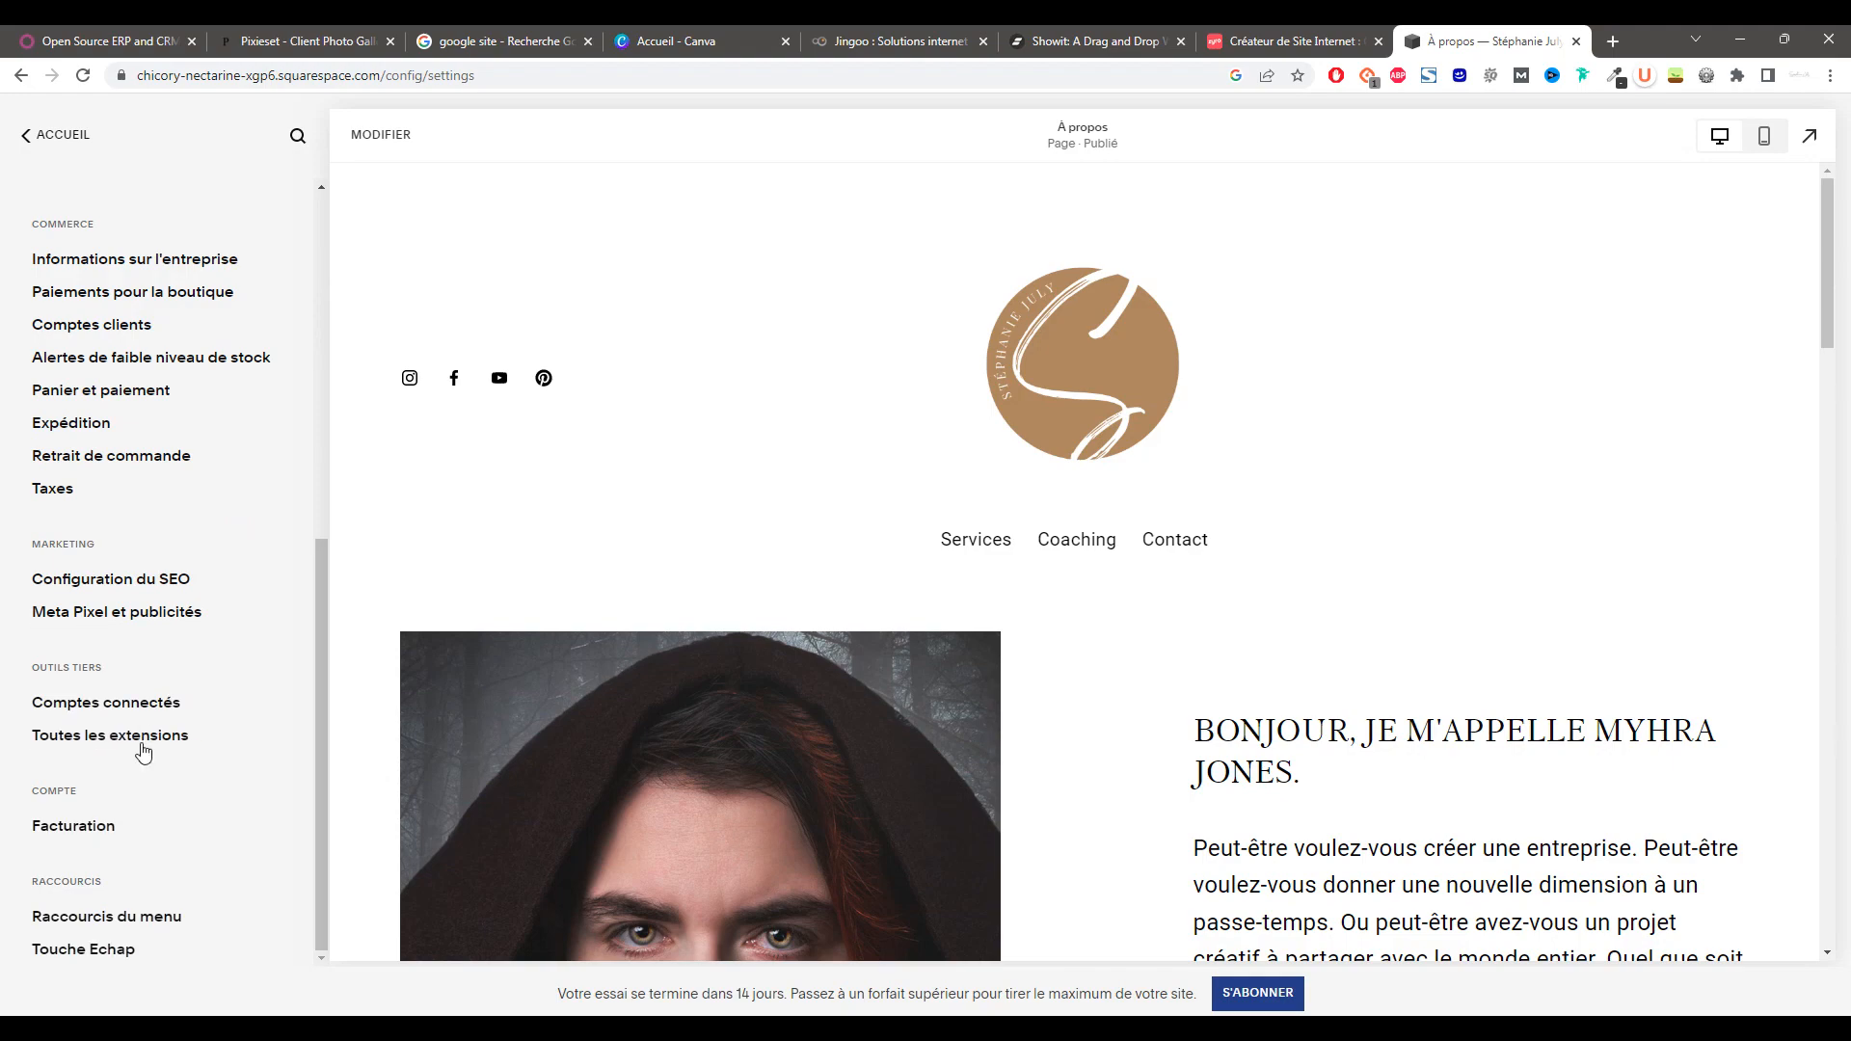
left_click(149, 738)
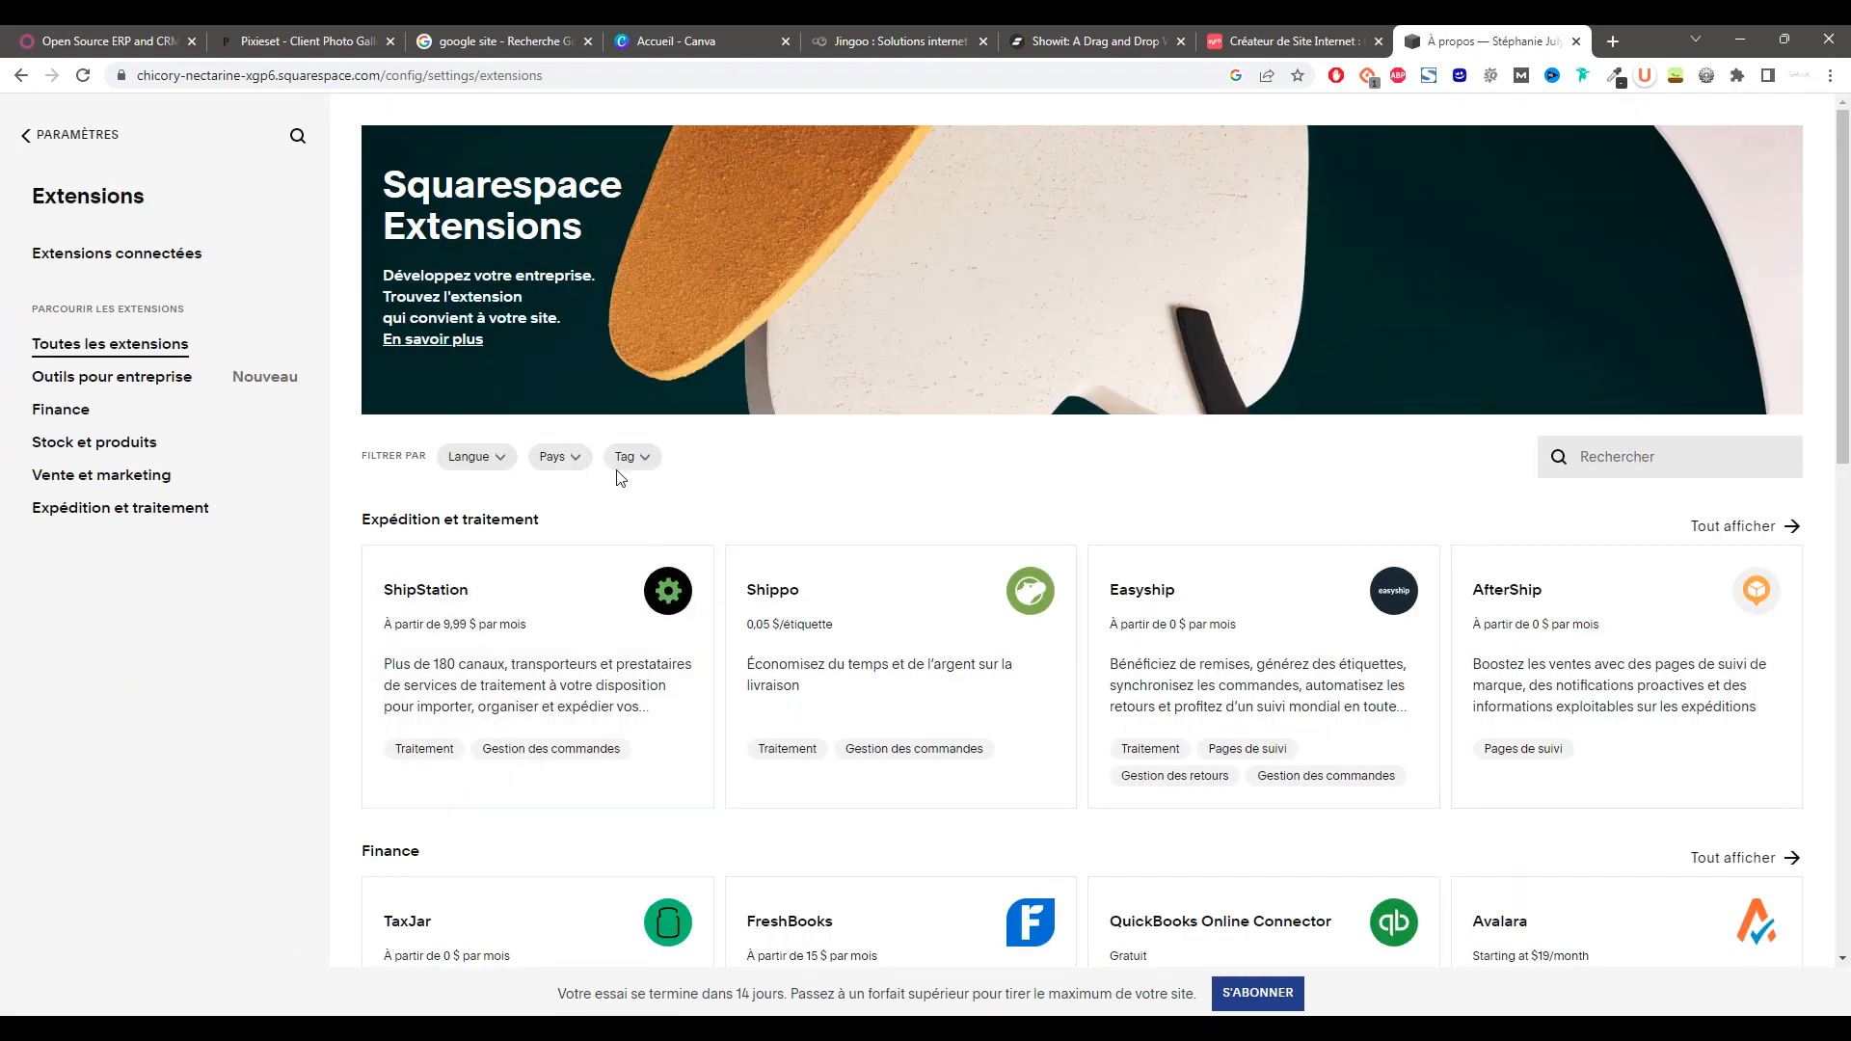
scroll(952, 500, "down", 12)
left_click(70, 135)
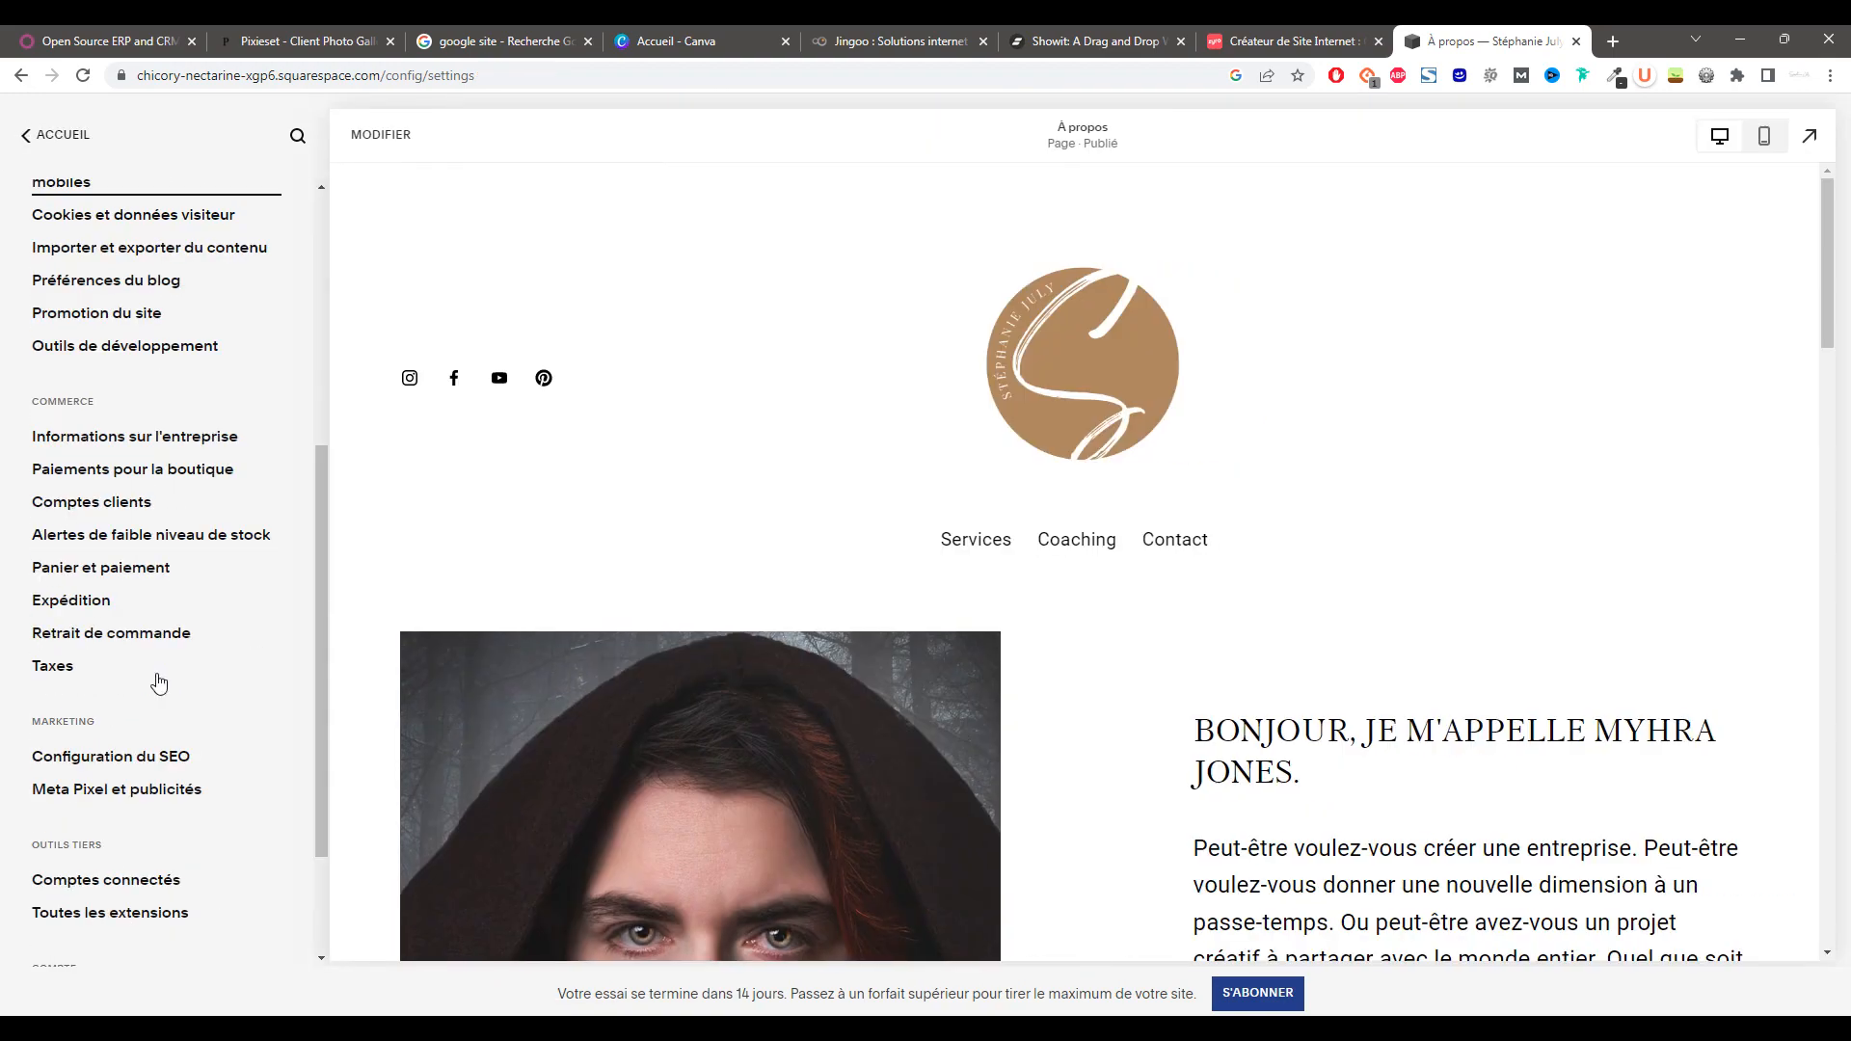
left_click(62, 135)
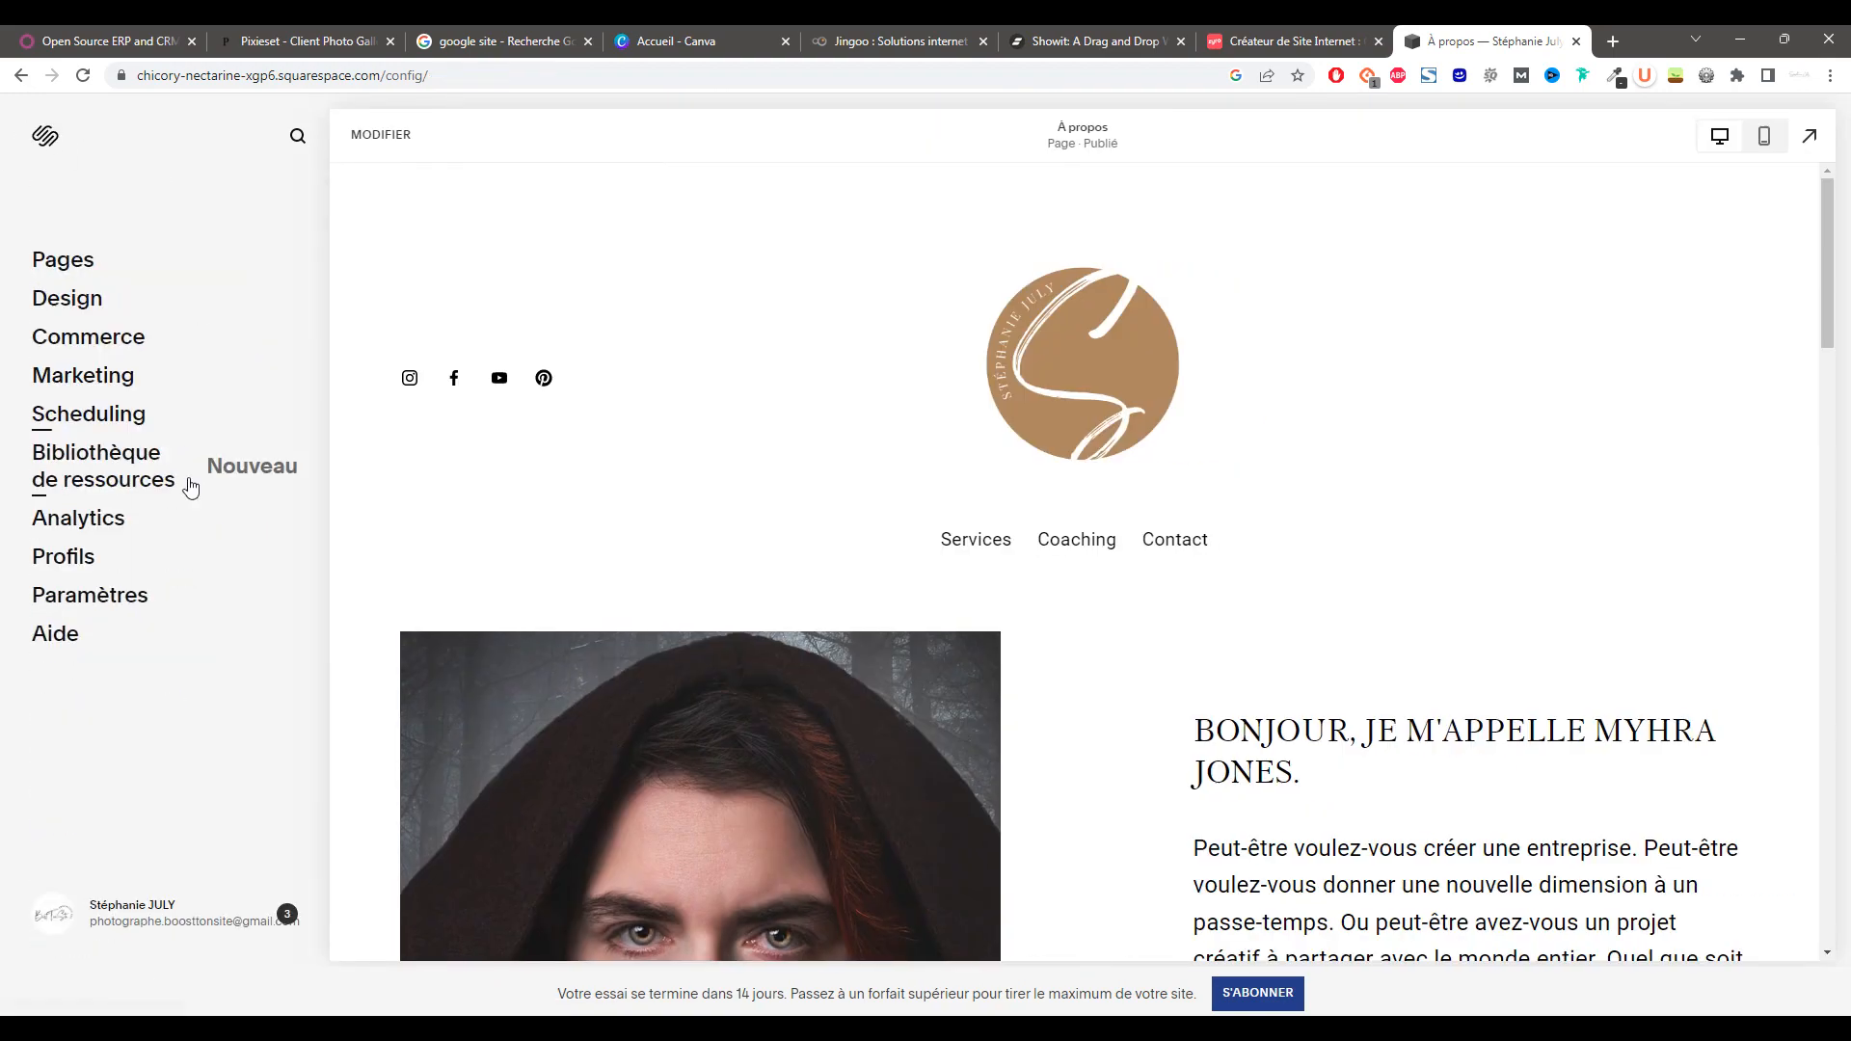
- Add a blank page named A propos to the Main Navigation
left_click(77, 265)
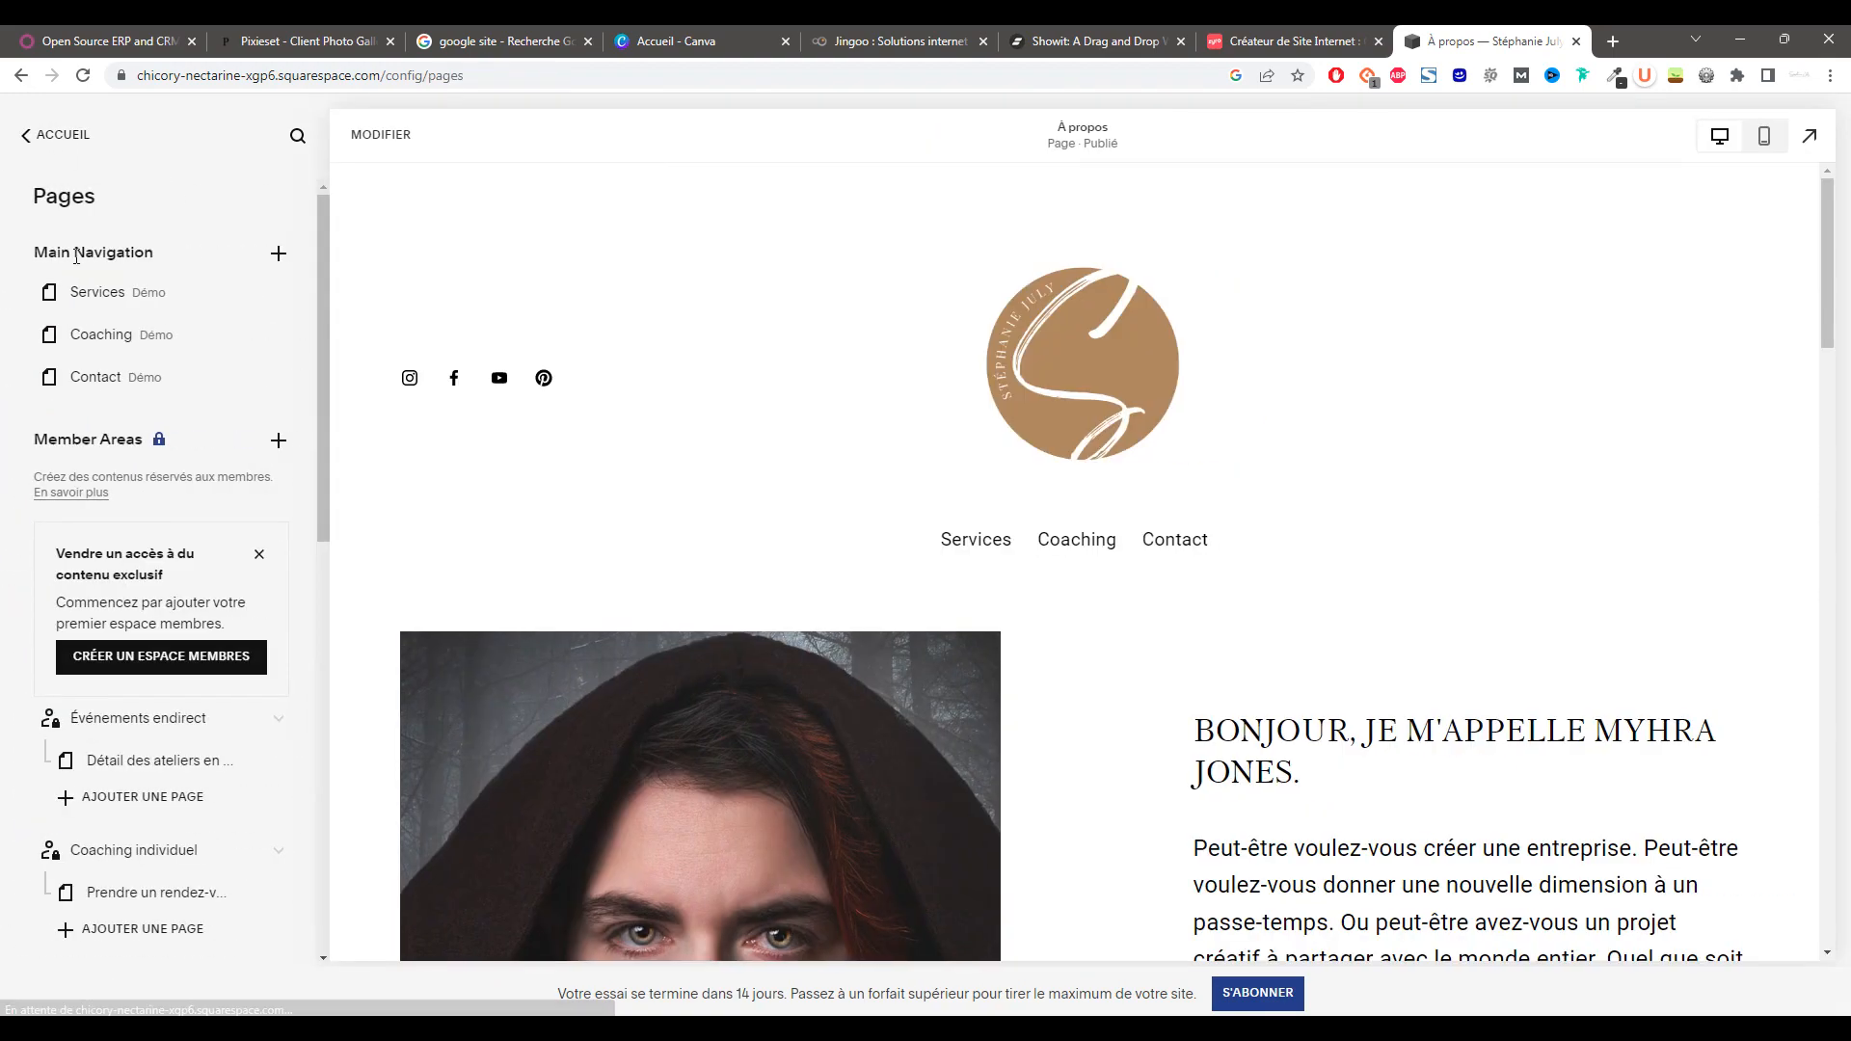
left_click(279, 255)
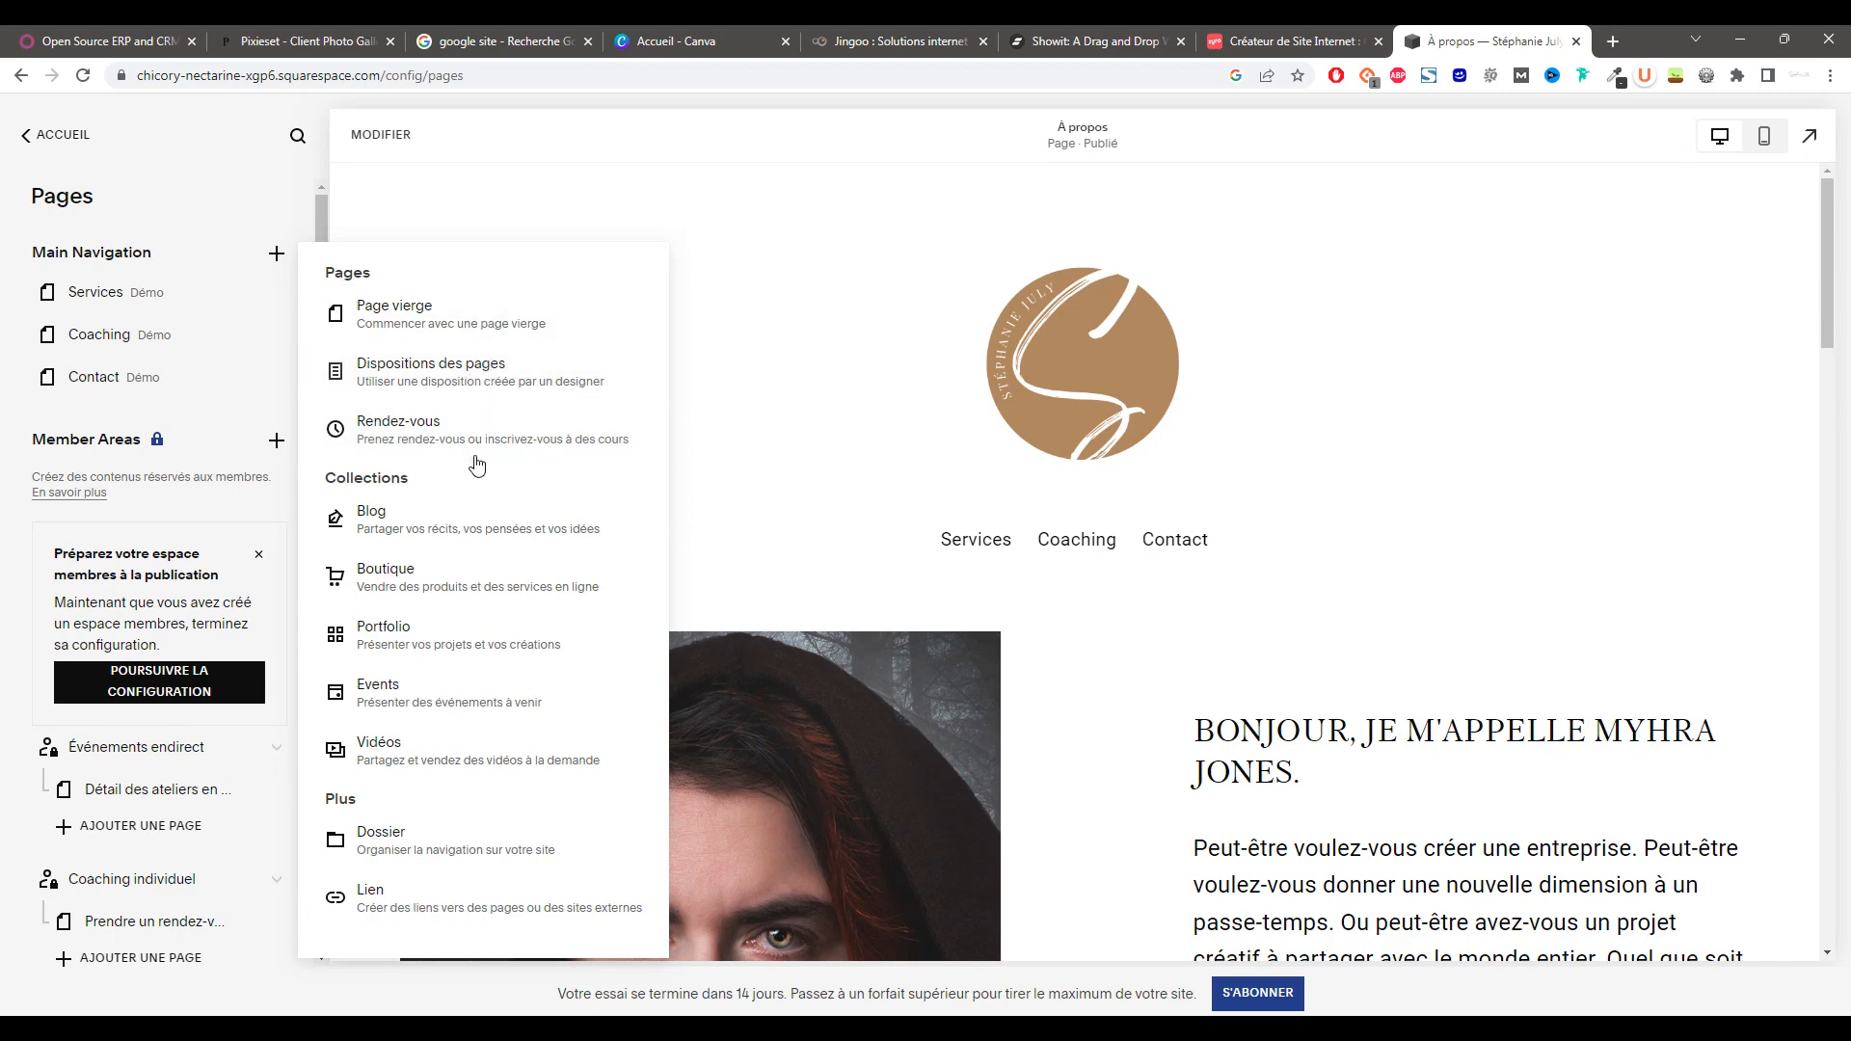
left_click(457, 322)
type("A propos")
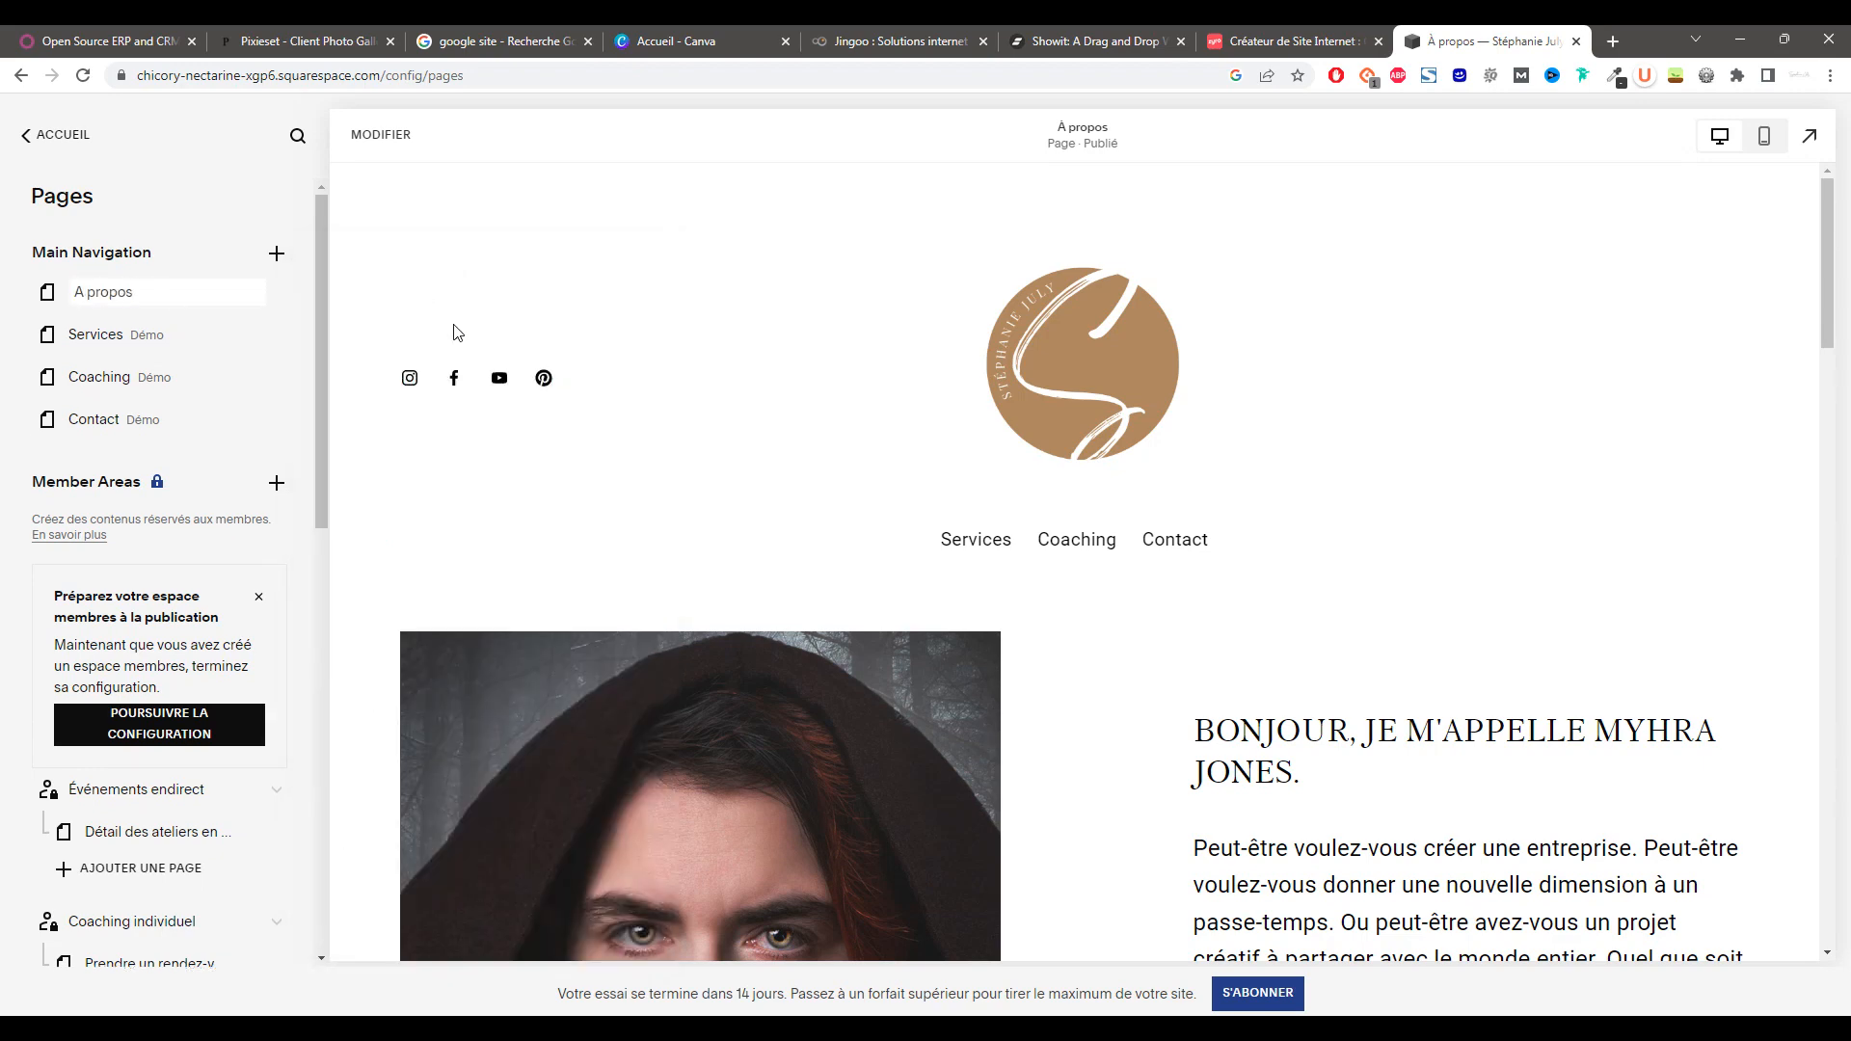
key("Return")
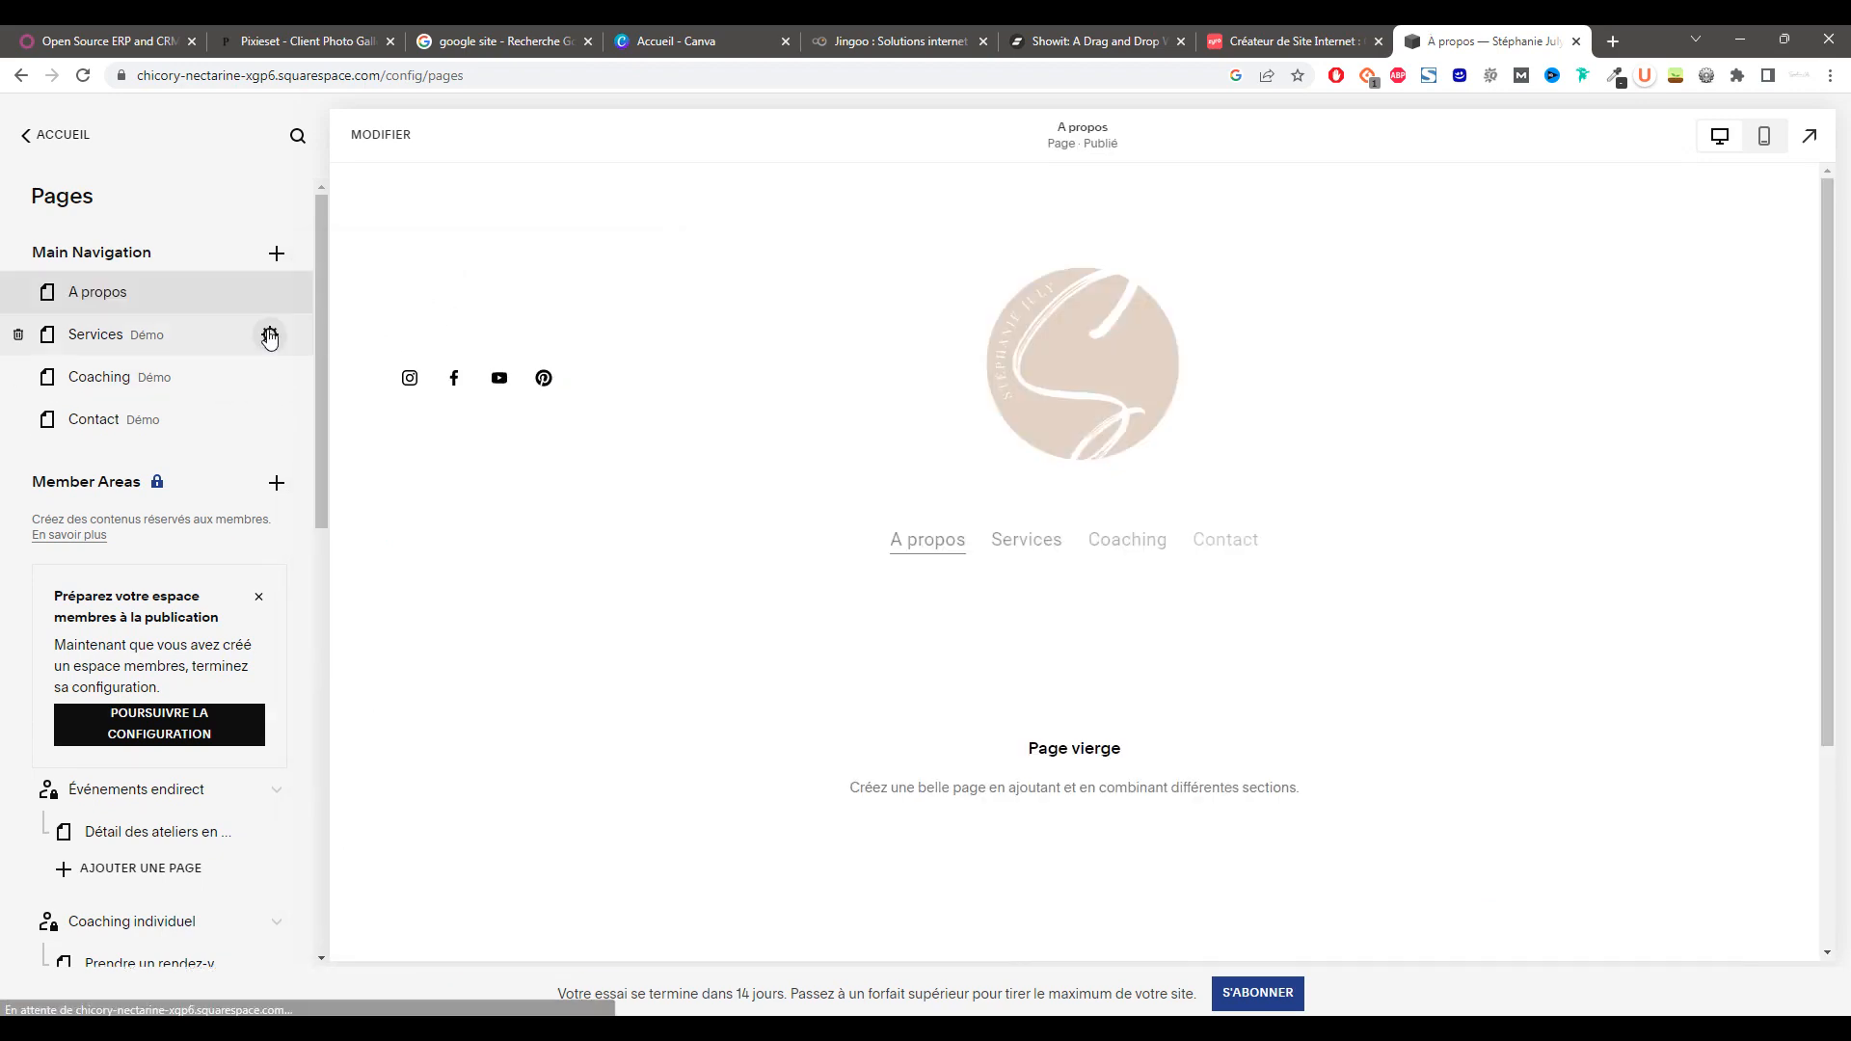
- Remove the Services page from the Main Navigation and check the blank A propos page
left_click(271, 337)
left_click(1380, 273)
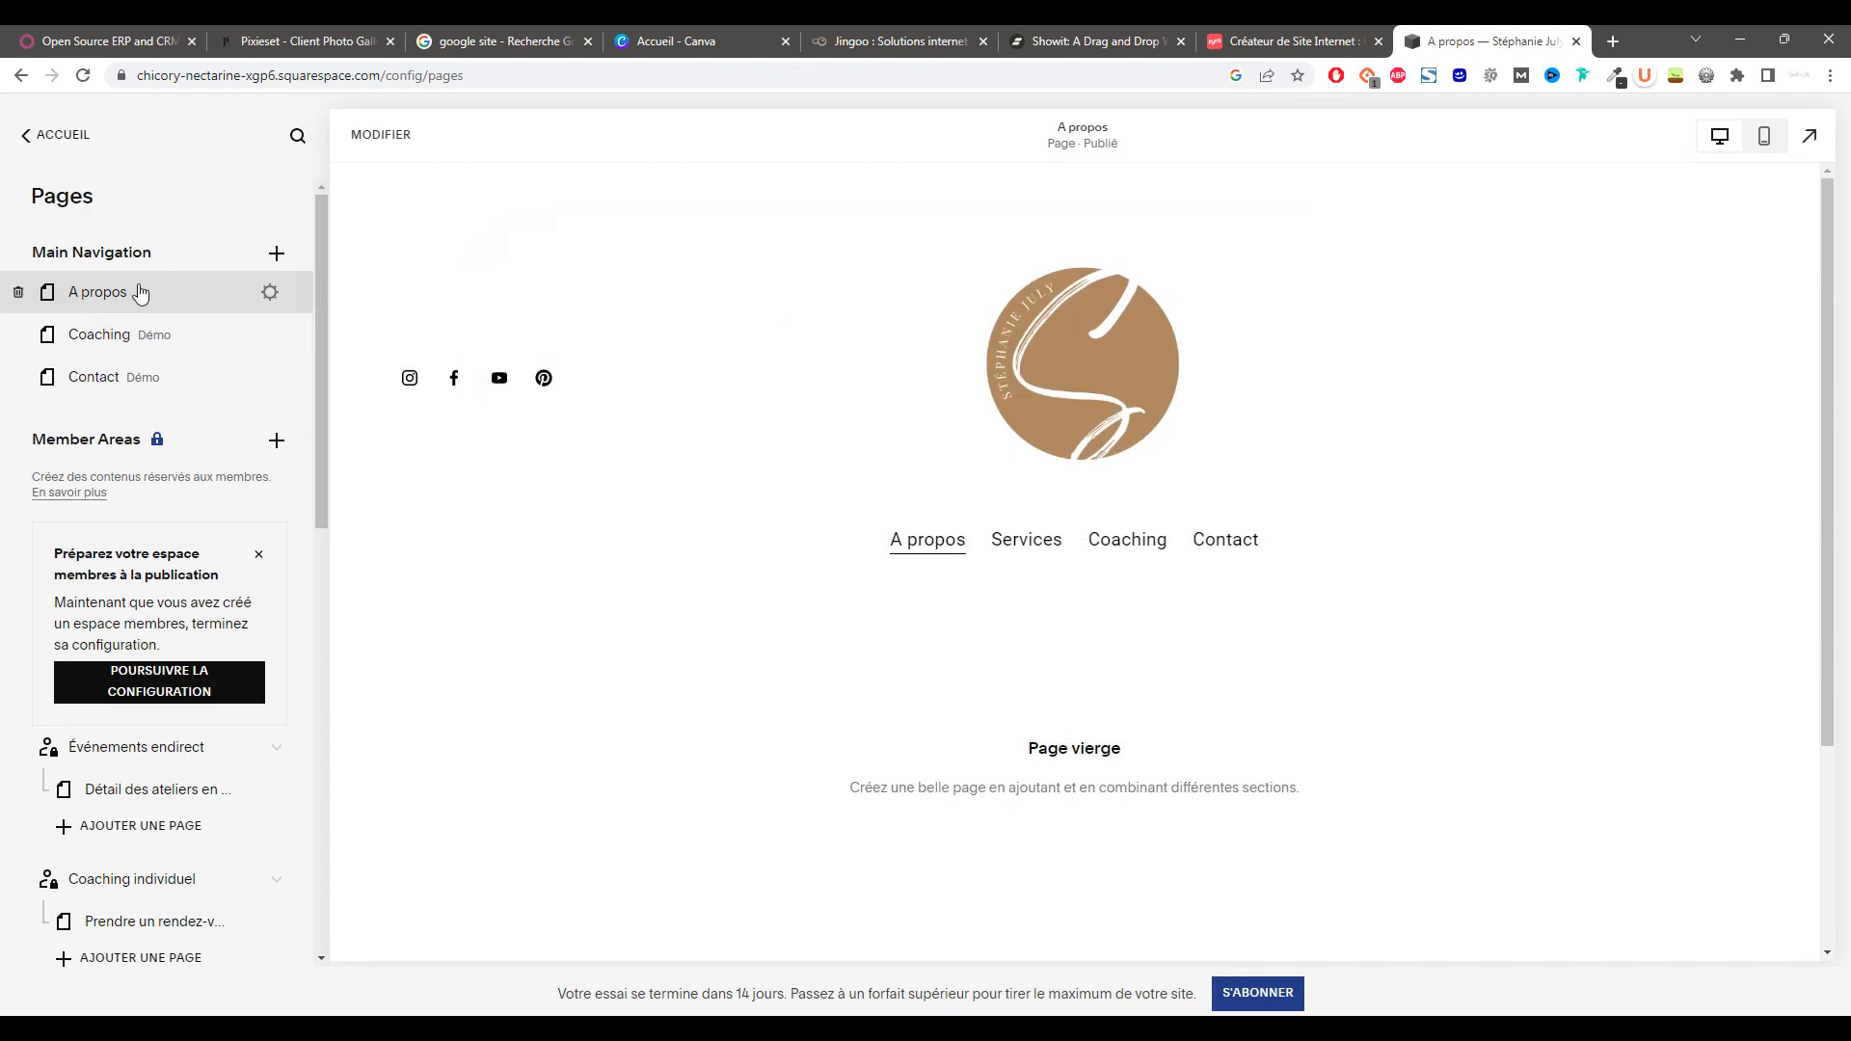
scroll(1067, 752, "down", 3)
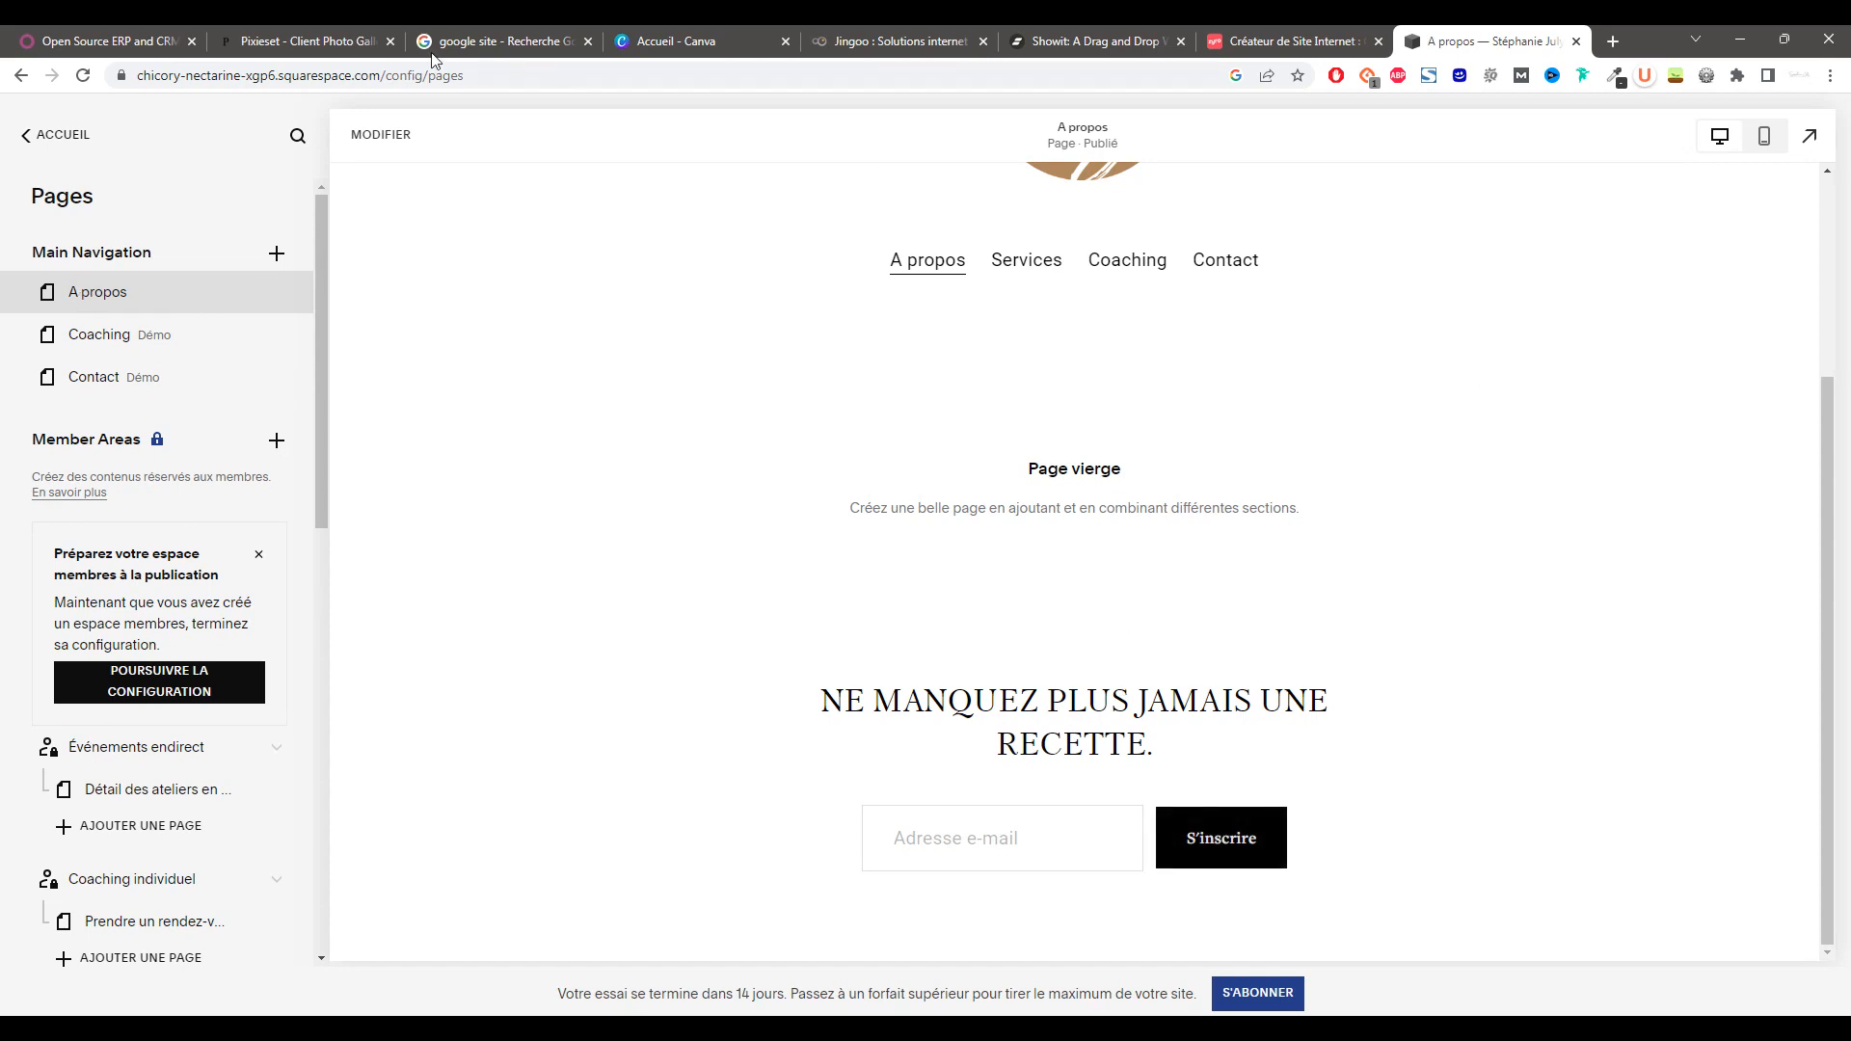
- Put the A propos page in edit mode and add the PRÉSENTEZ VOTRE MARQUE intro section with the curved photo background
left_click(378, 134)
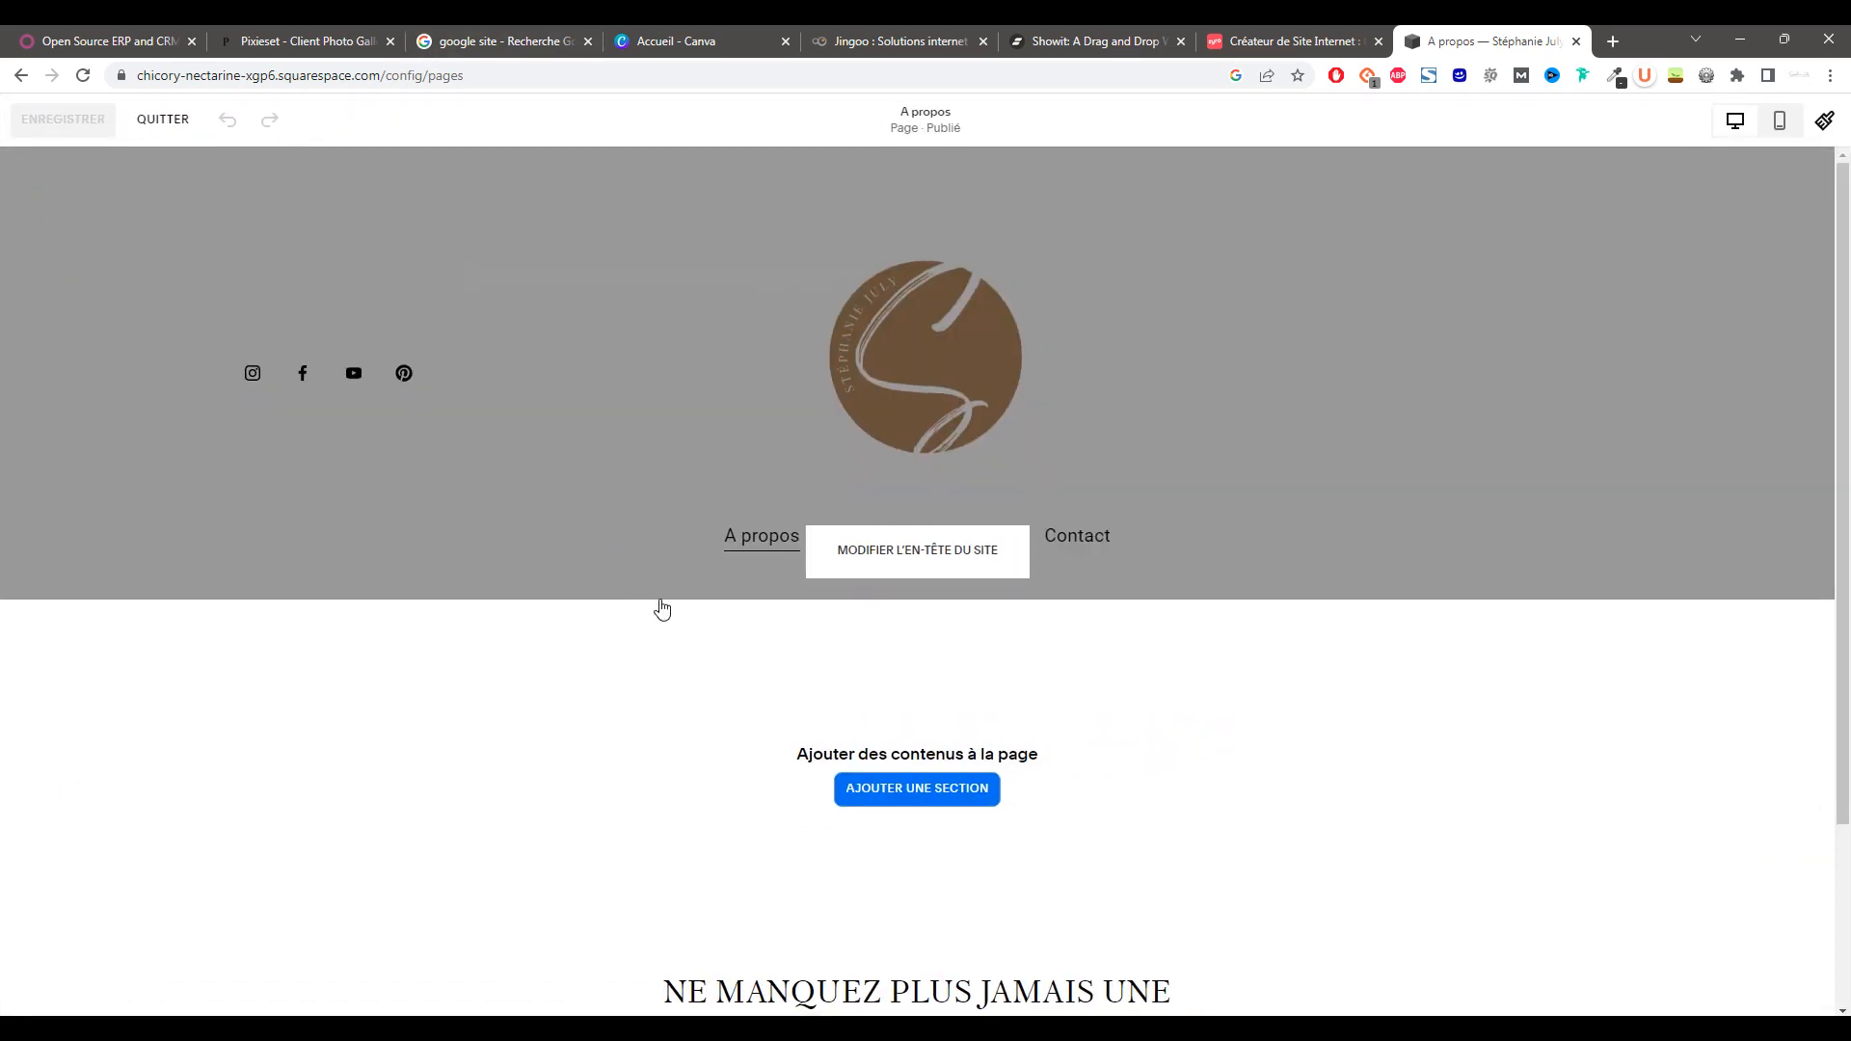
scroll(1088, 475, "down", 3)
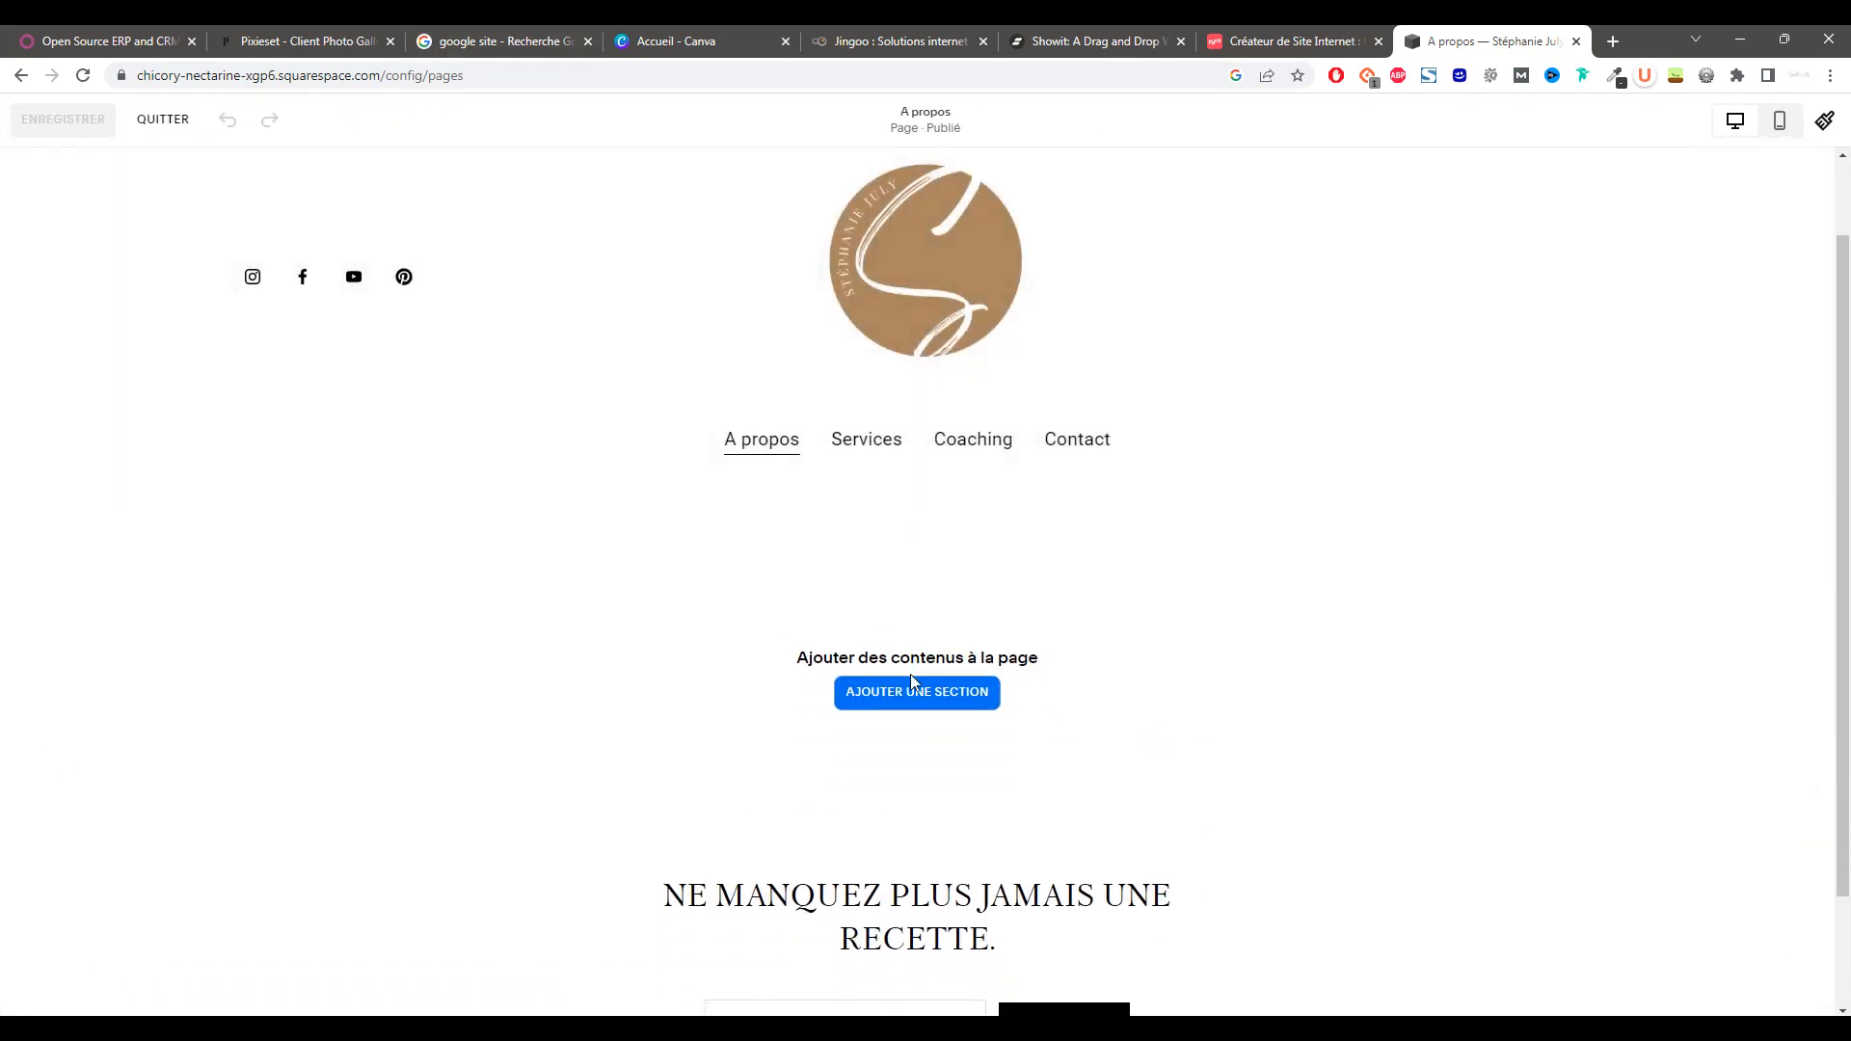
left_click(924, 557)
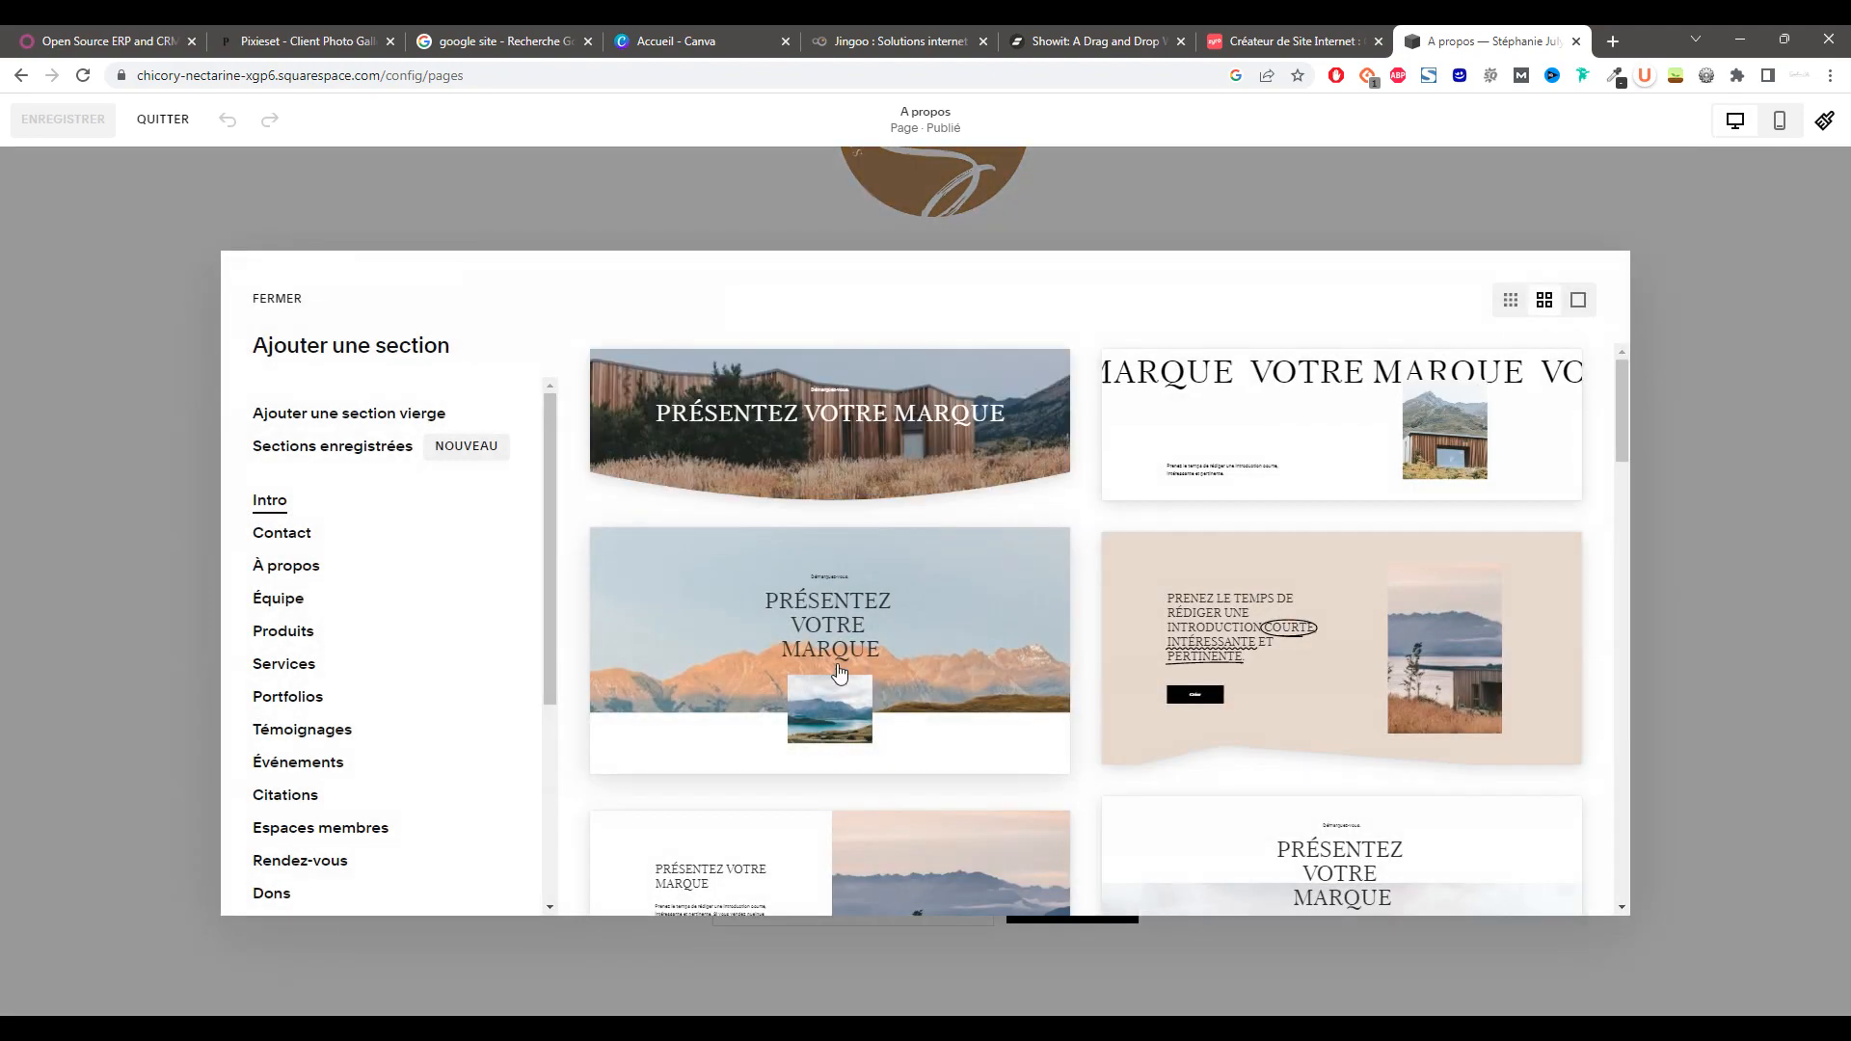
left_click(916, 448)
- Add ready-made sections from the À propos, Équipe and Services categories to the A propos page
left_click(917, 694)
scroll(913, 728, "down", 5)
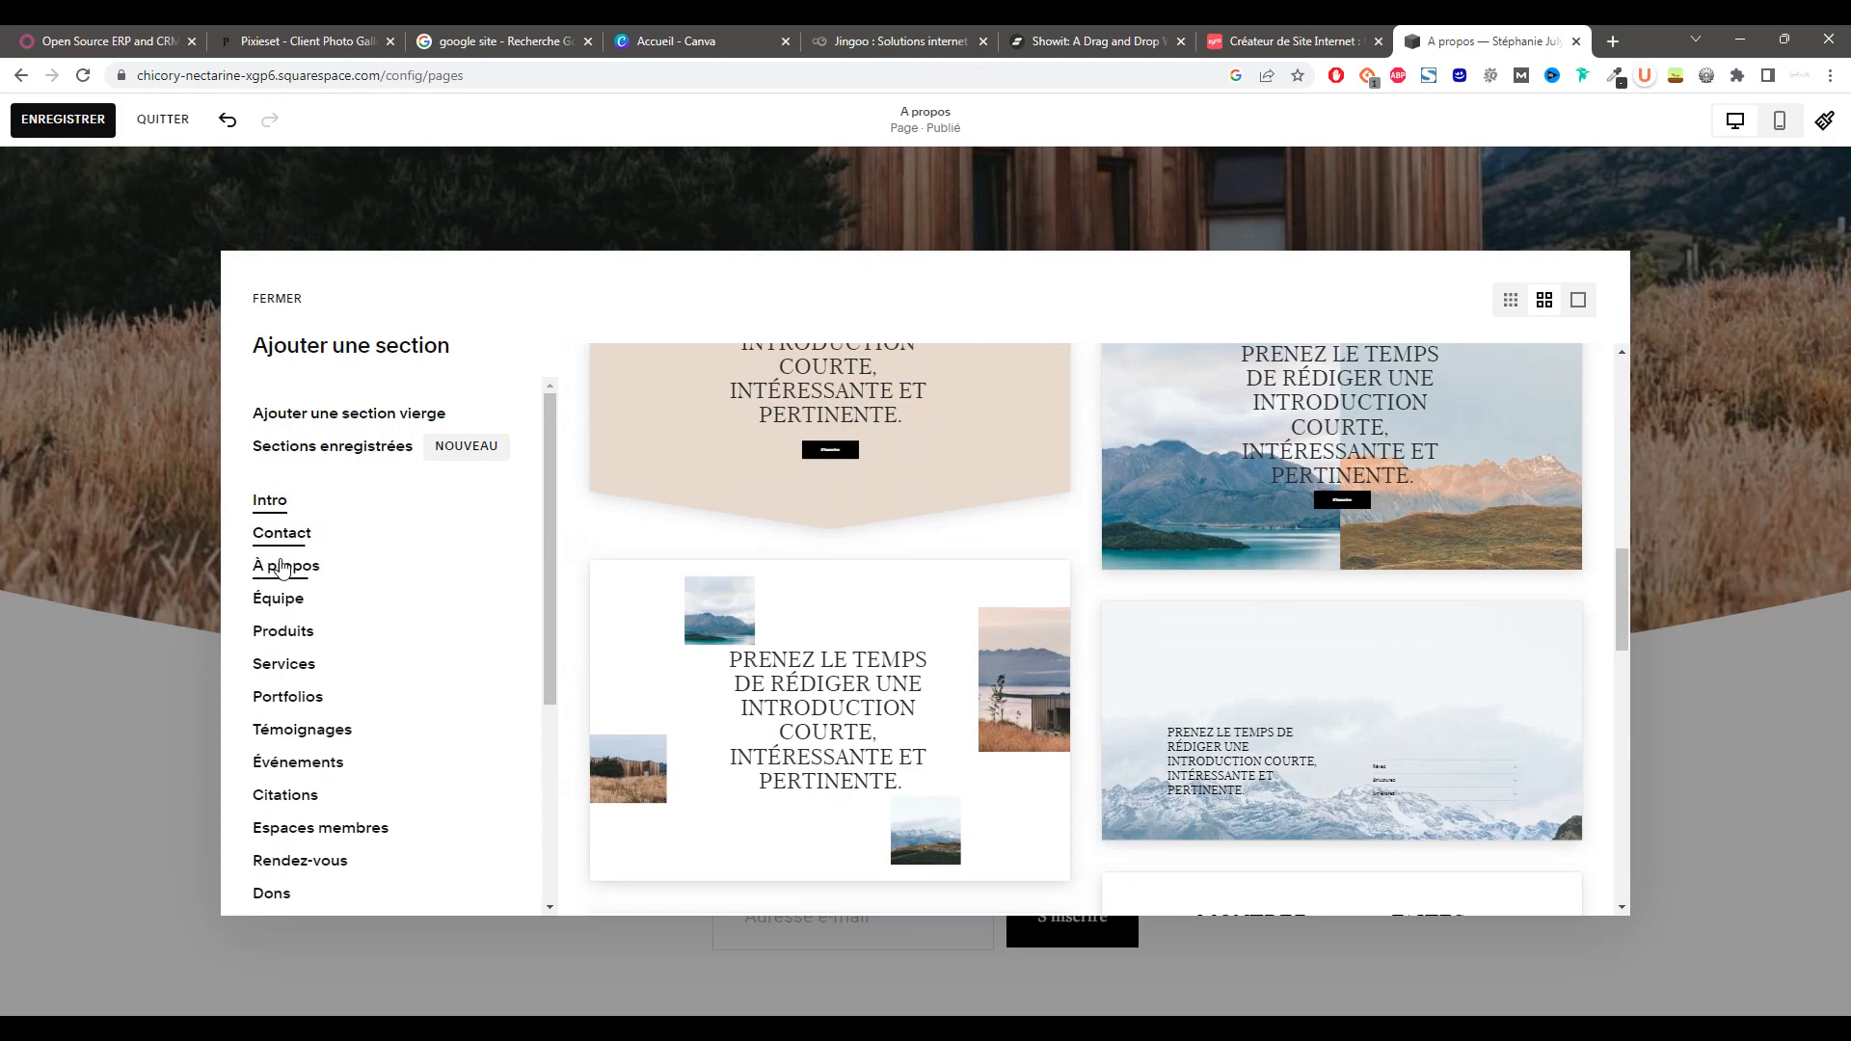
left_click(282, 571)
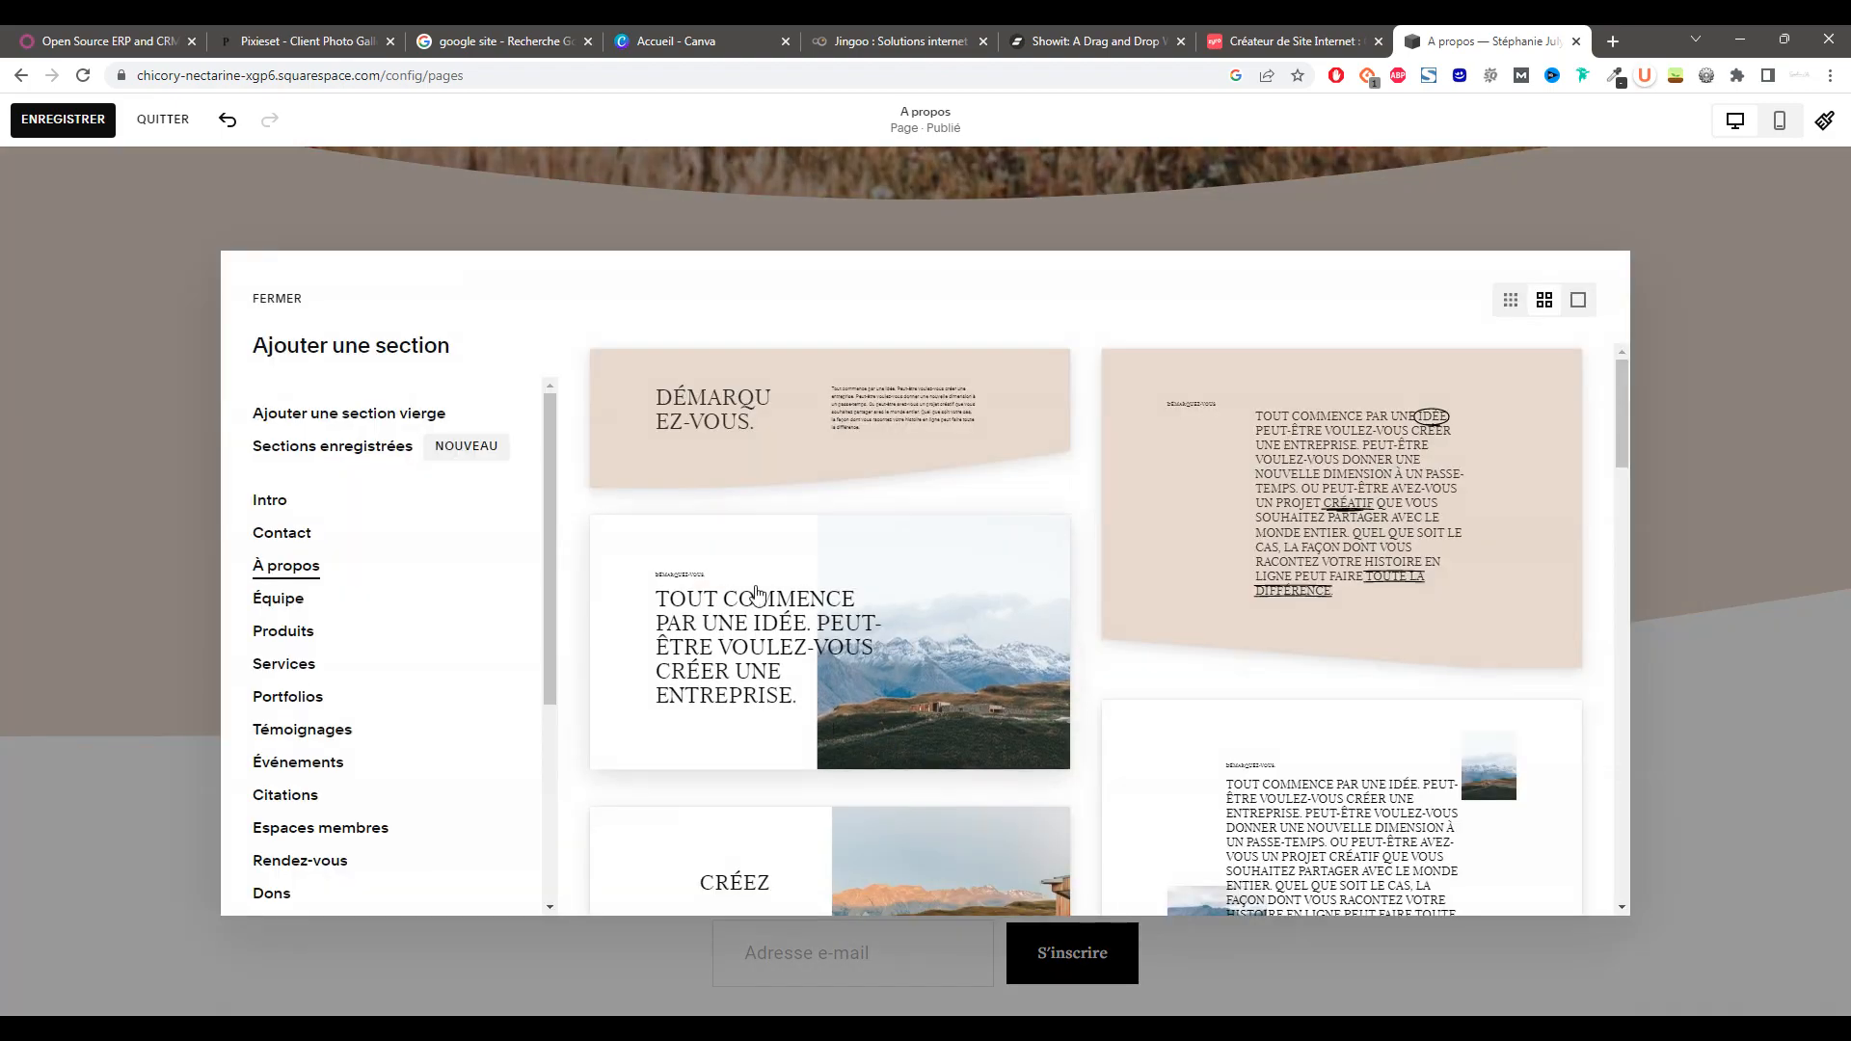
left_click(280, 599)
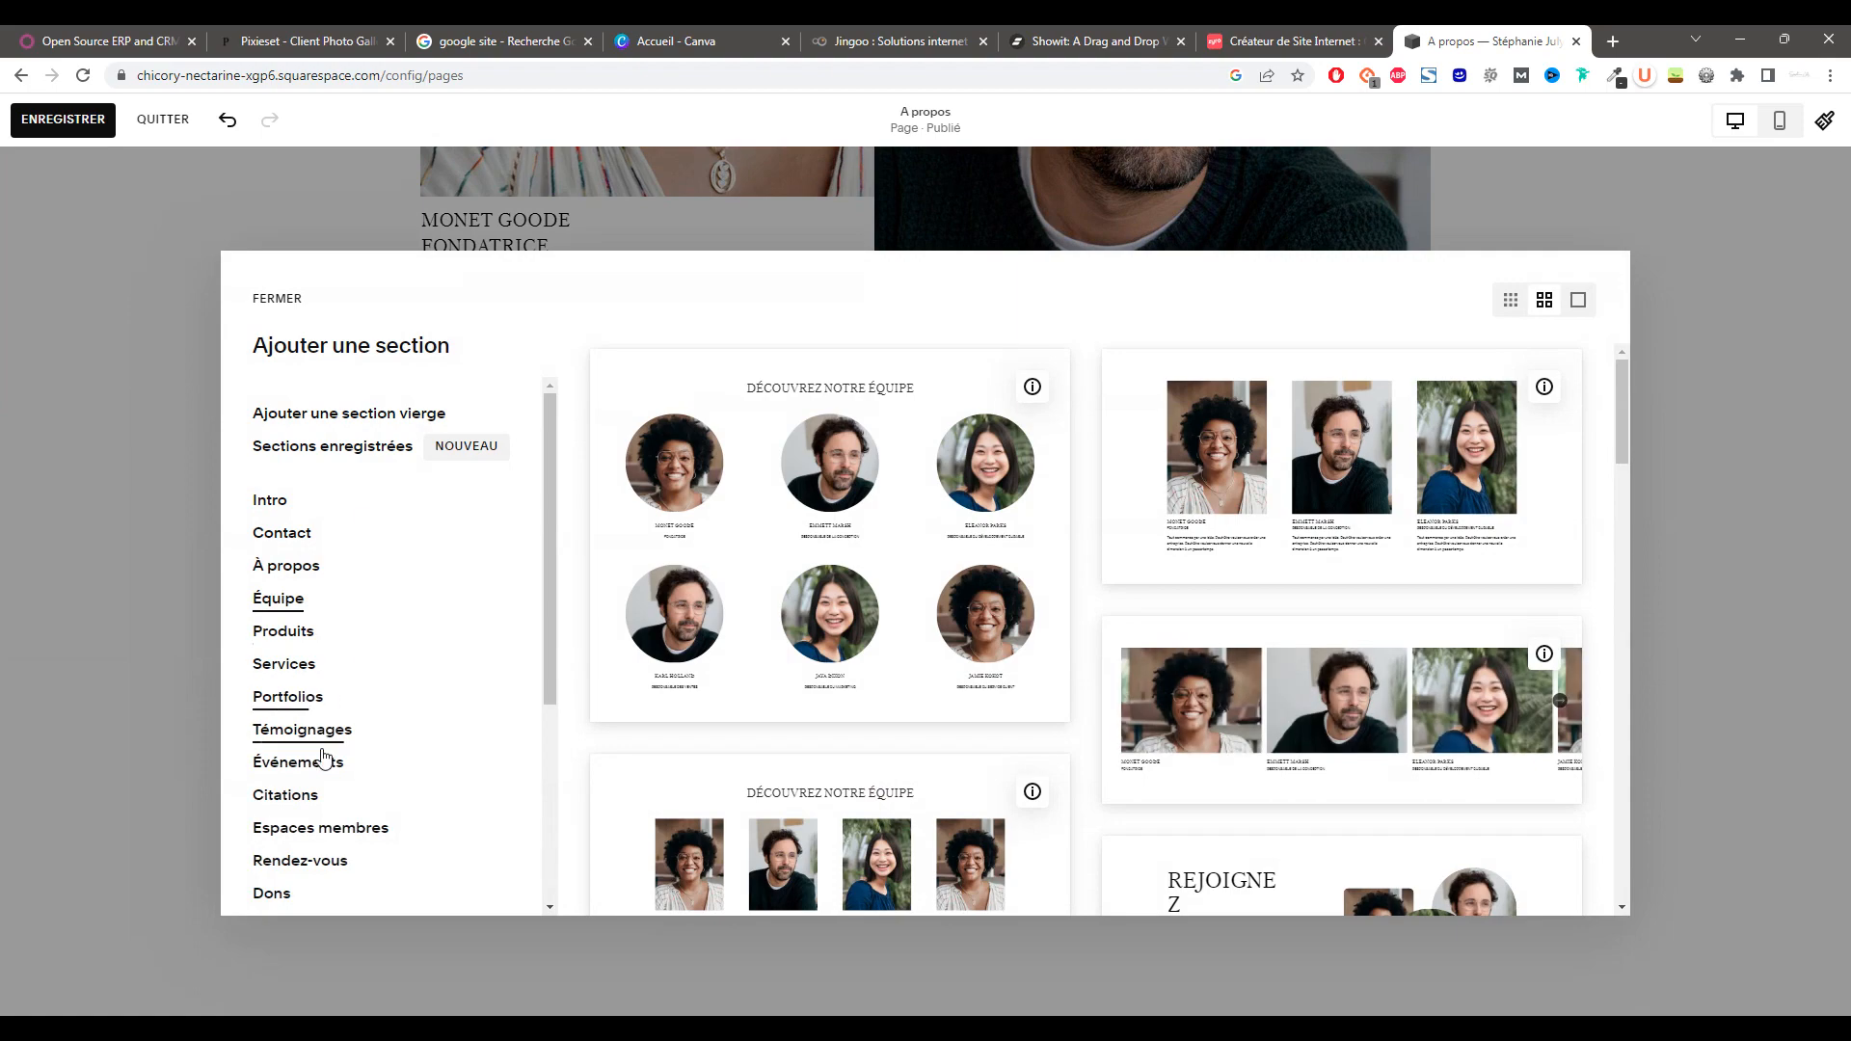
left_click(283, 663)
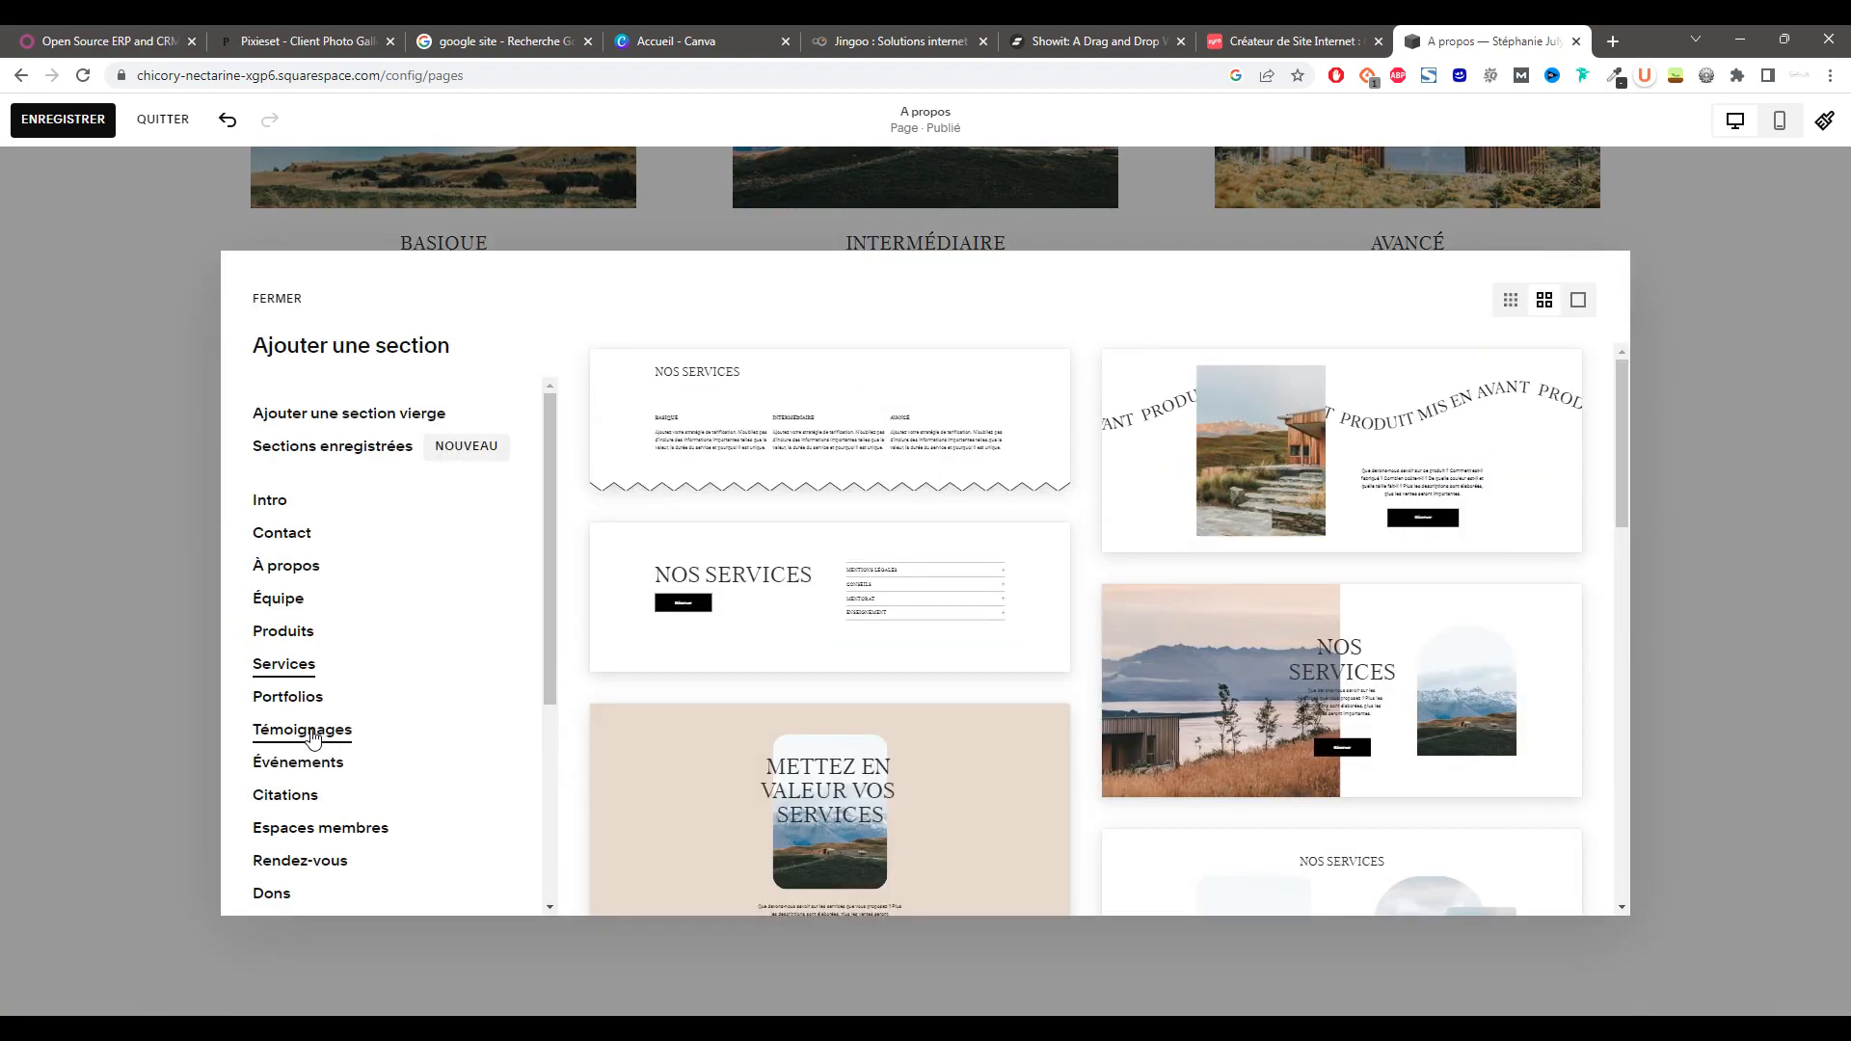
- Browse the remaining ready-made section categories, including the Événements layouts, and close the section library without adding any
scroll(343, 711, "down", 4)
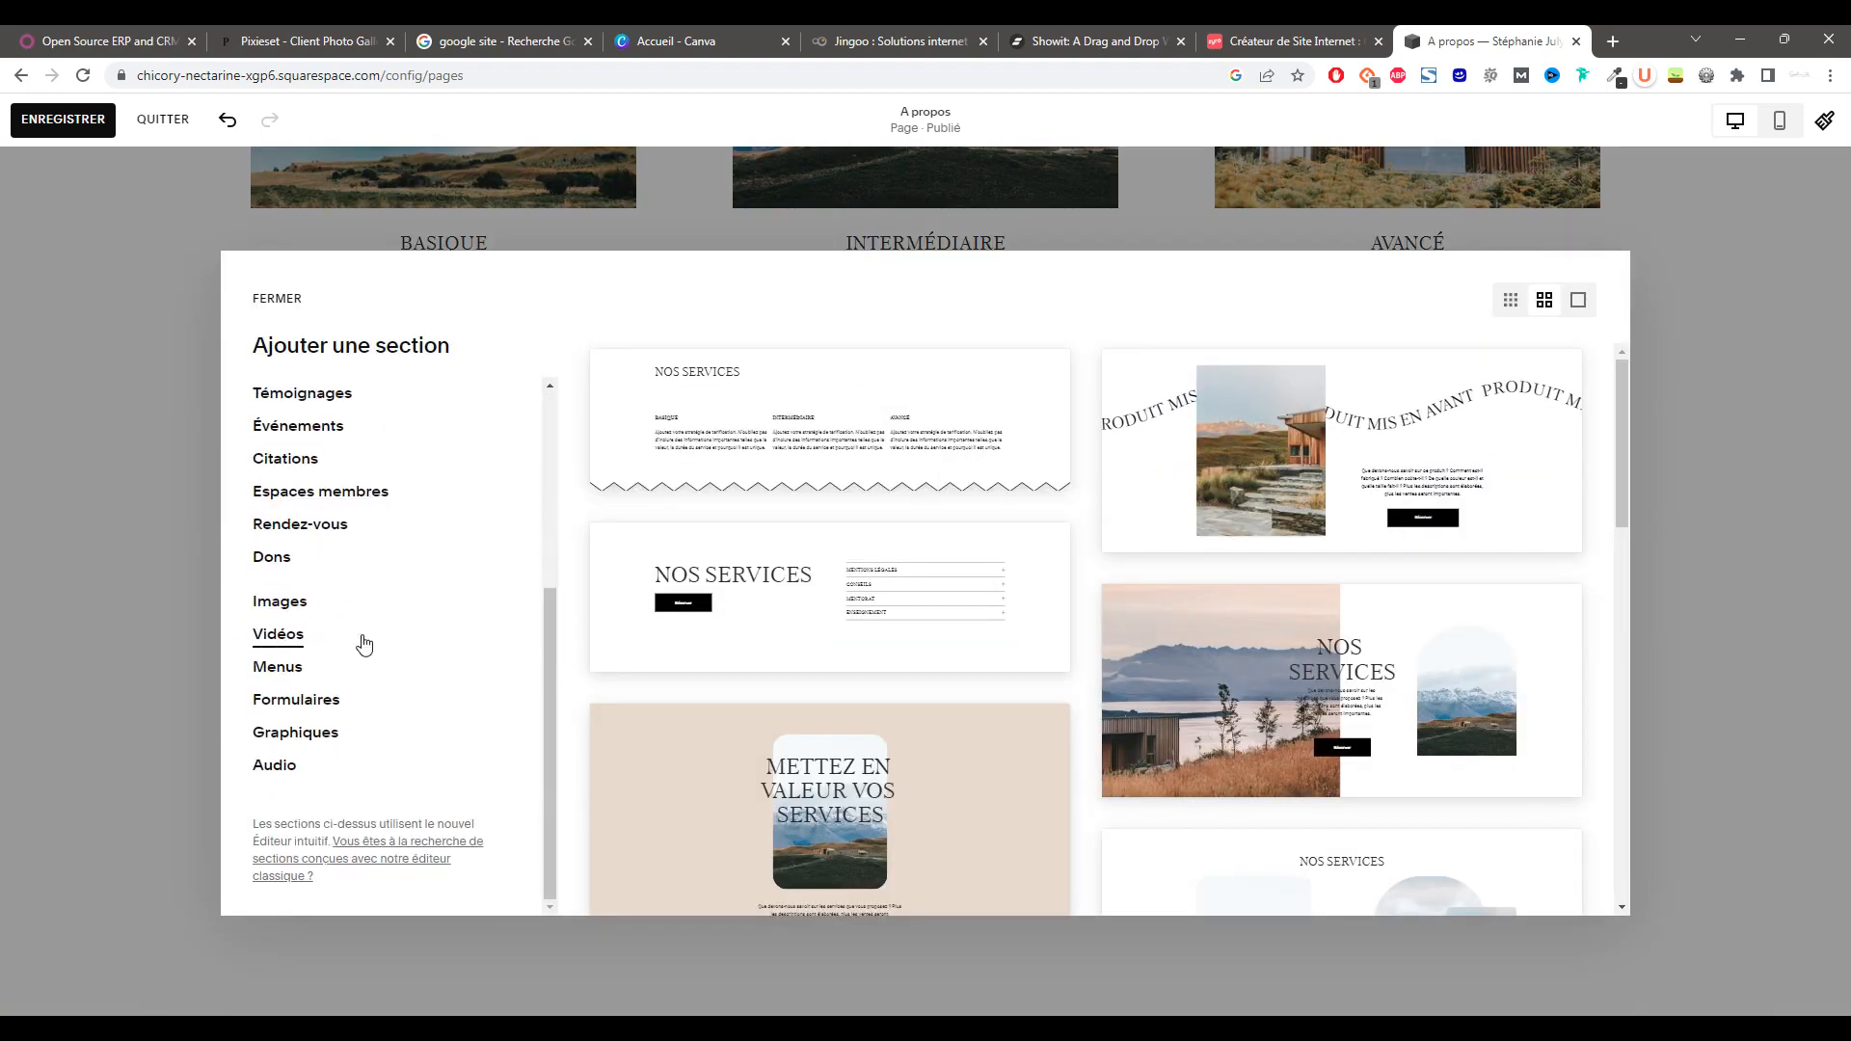
scroll(407, 729, "up", 2)
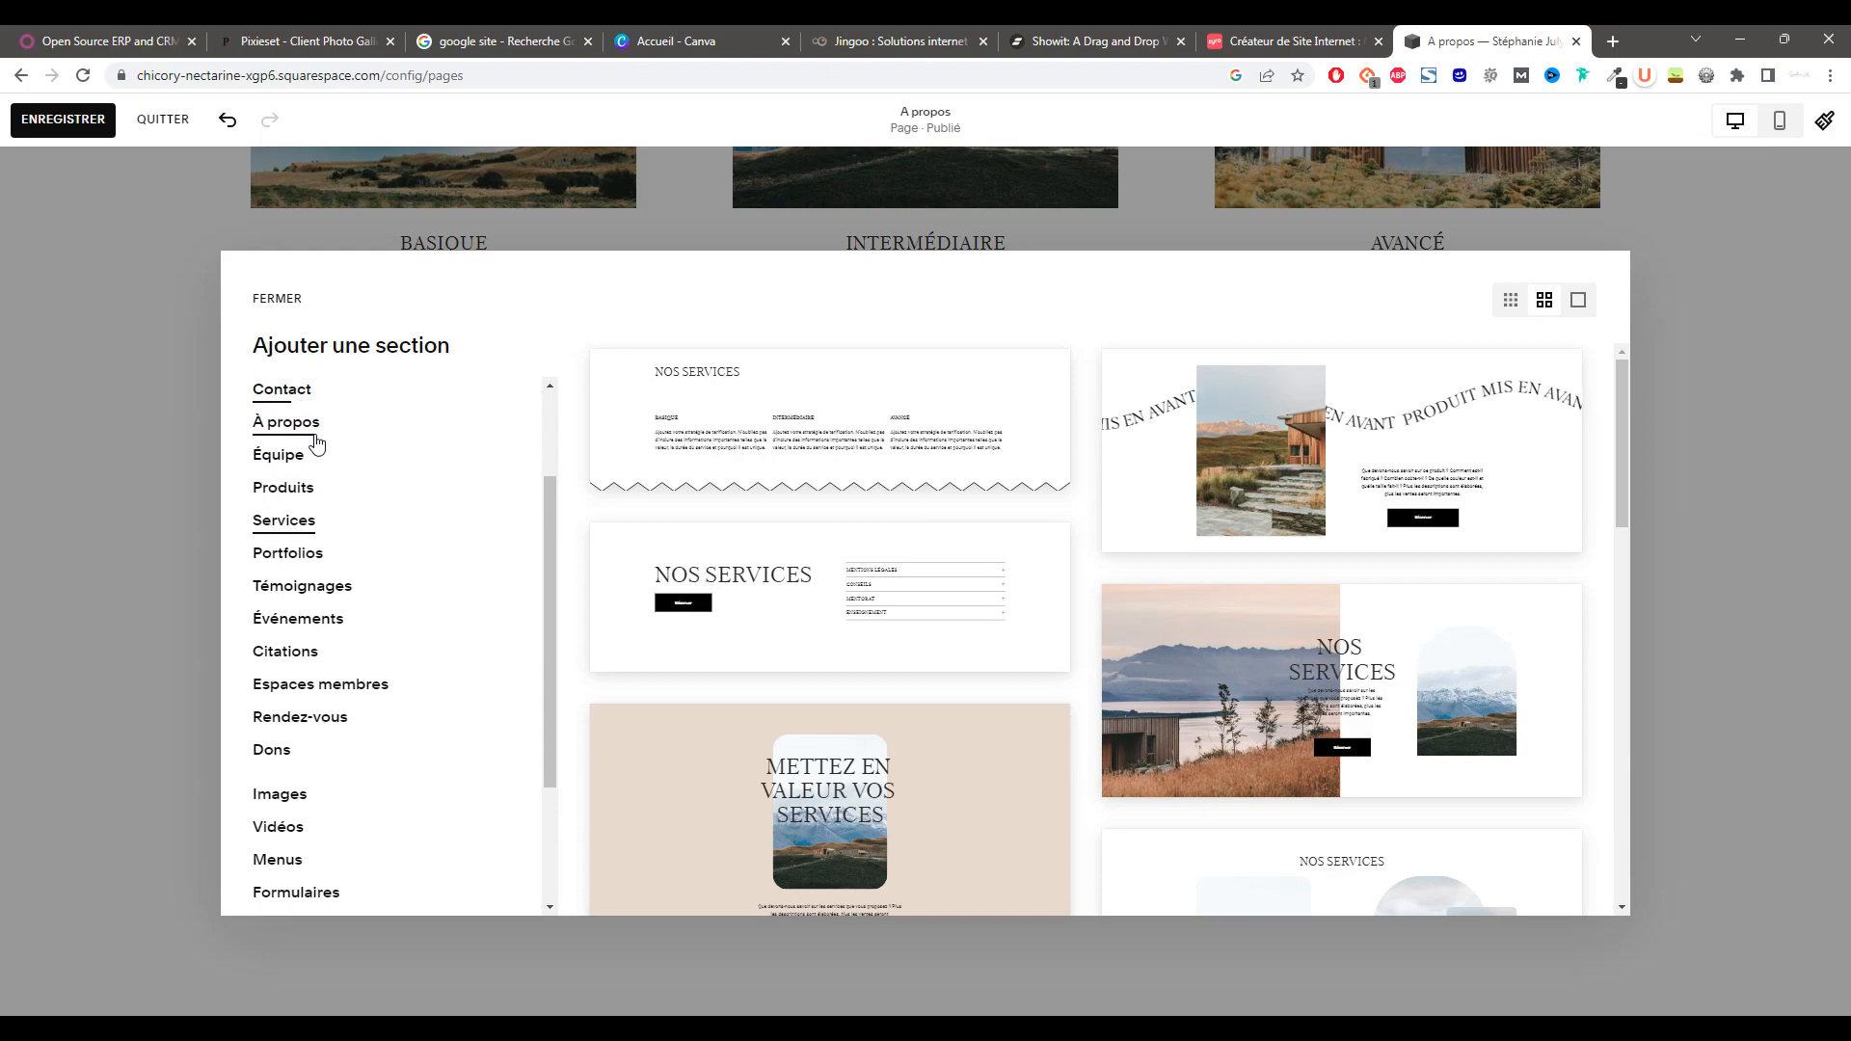
scroll(316, 443, "up", 2)
left_click(310, 760)
scroll(310, 772, "down", 3)
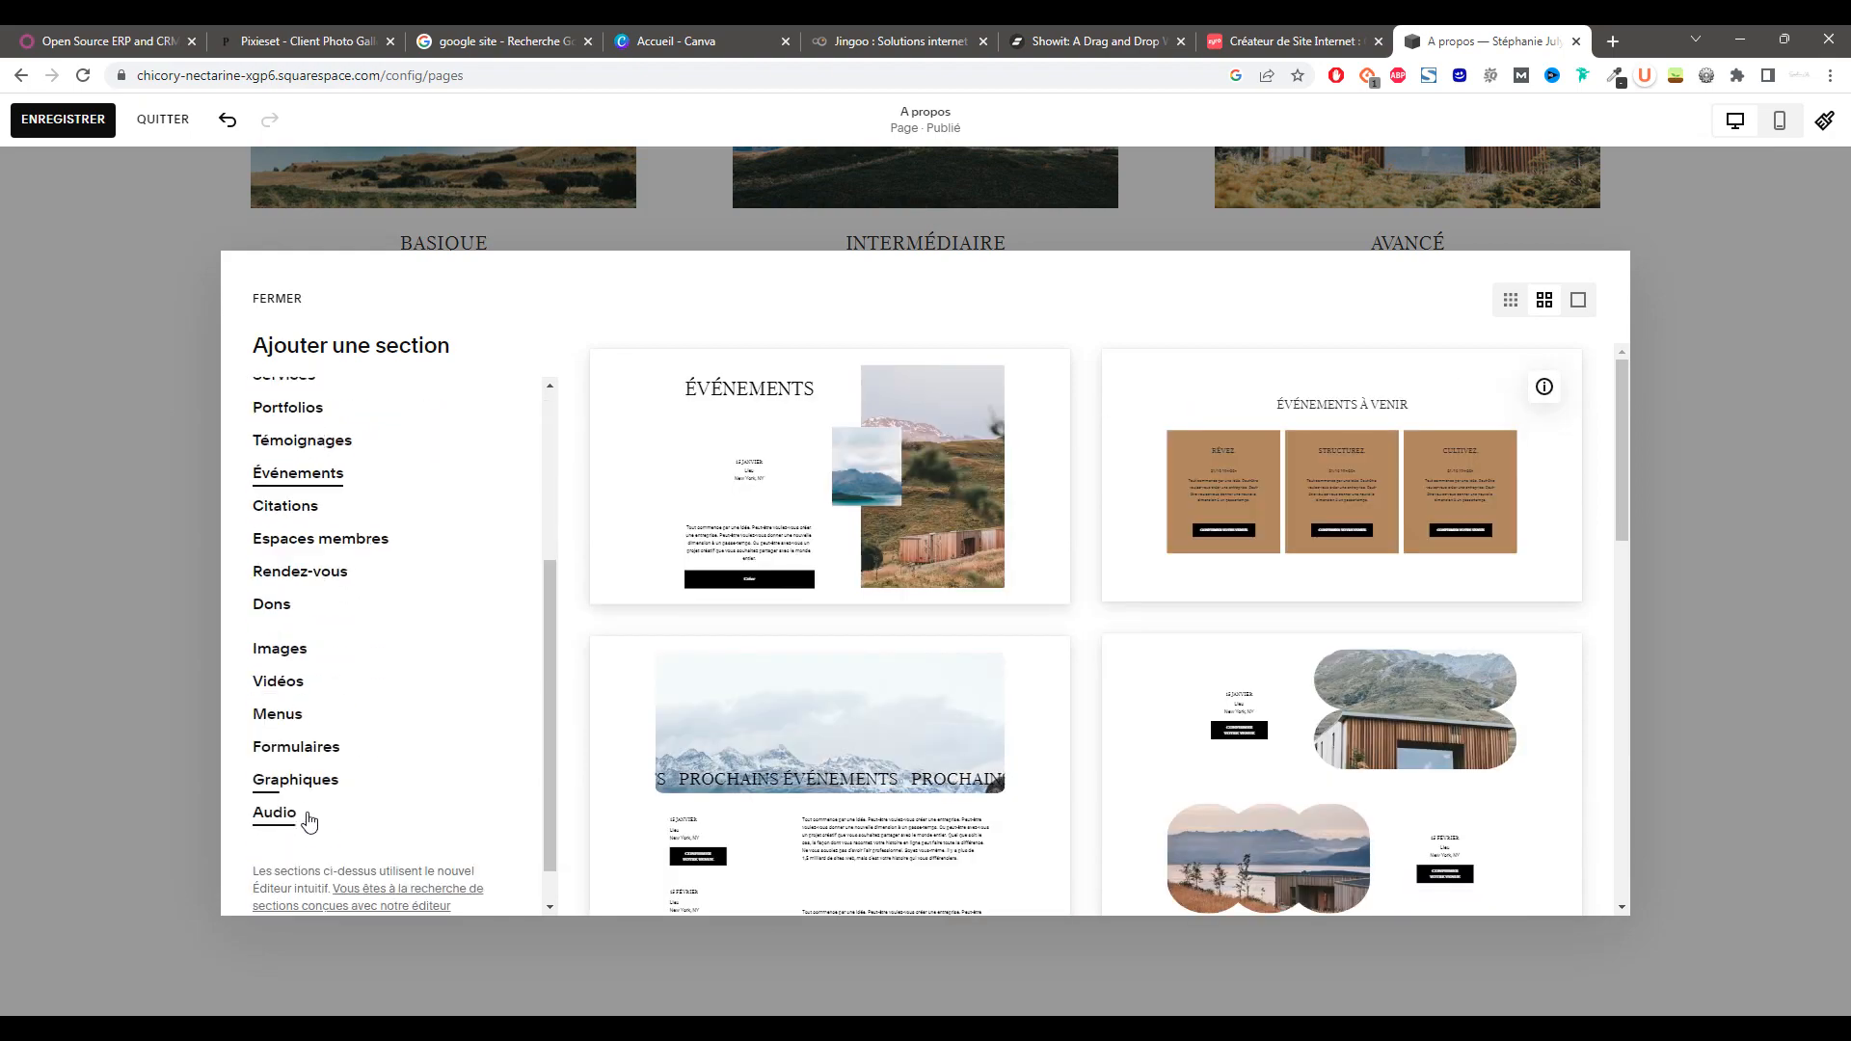
key("Escape")
- Save the A propos page and leave its edit mode
scroll(567, 636, "up", 20)
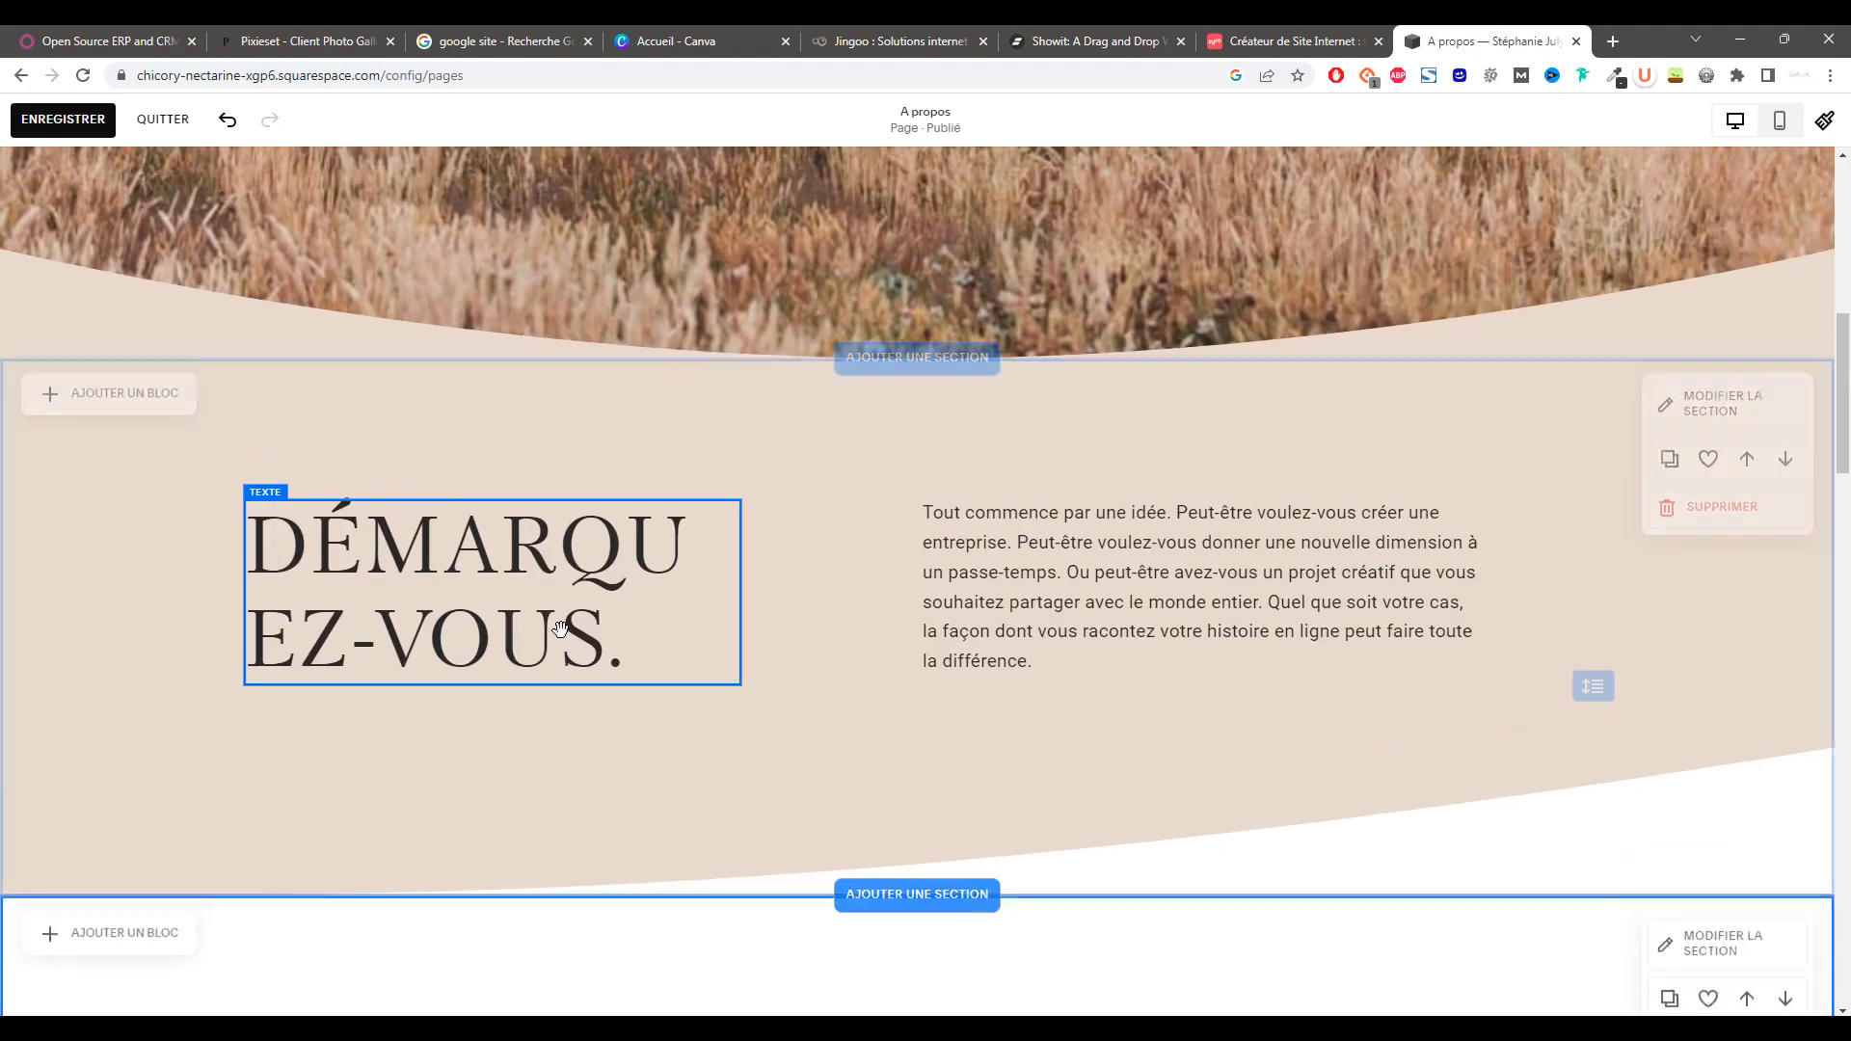
scroll(561, 630, "up", 10)
left_click(81, 115)
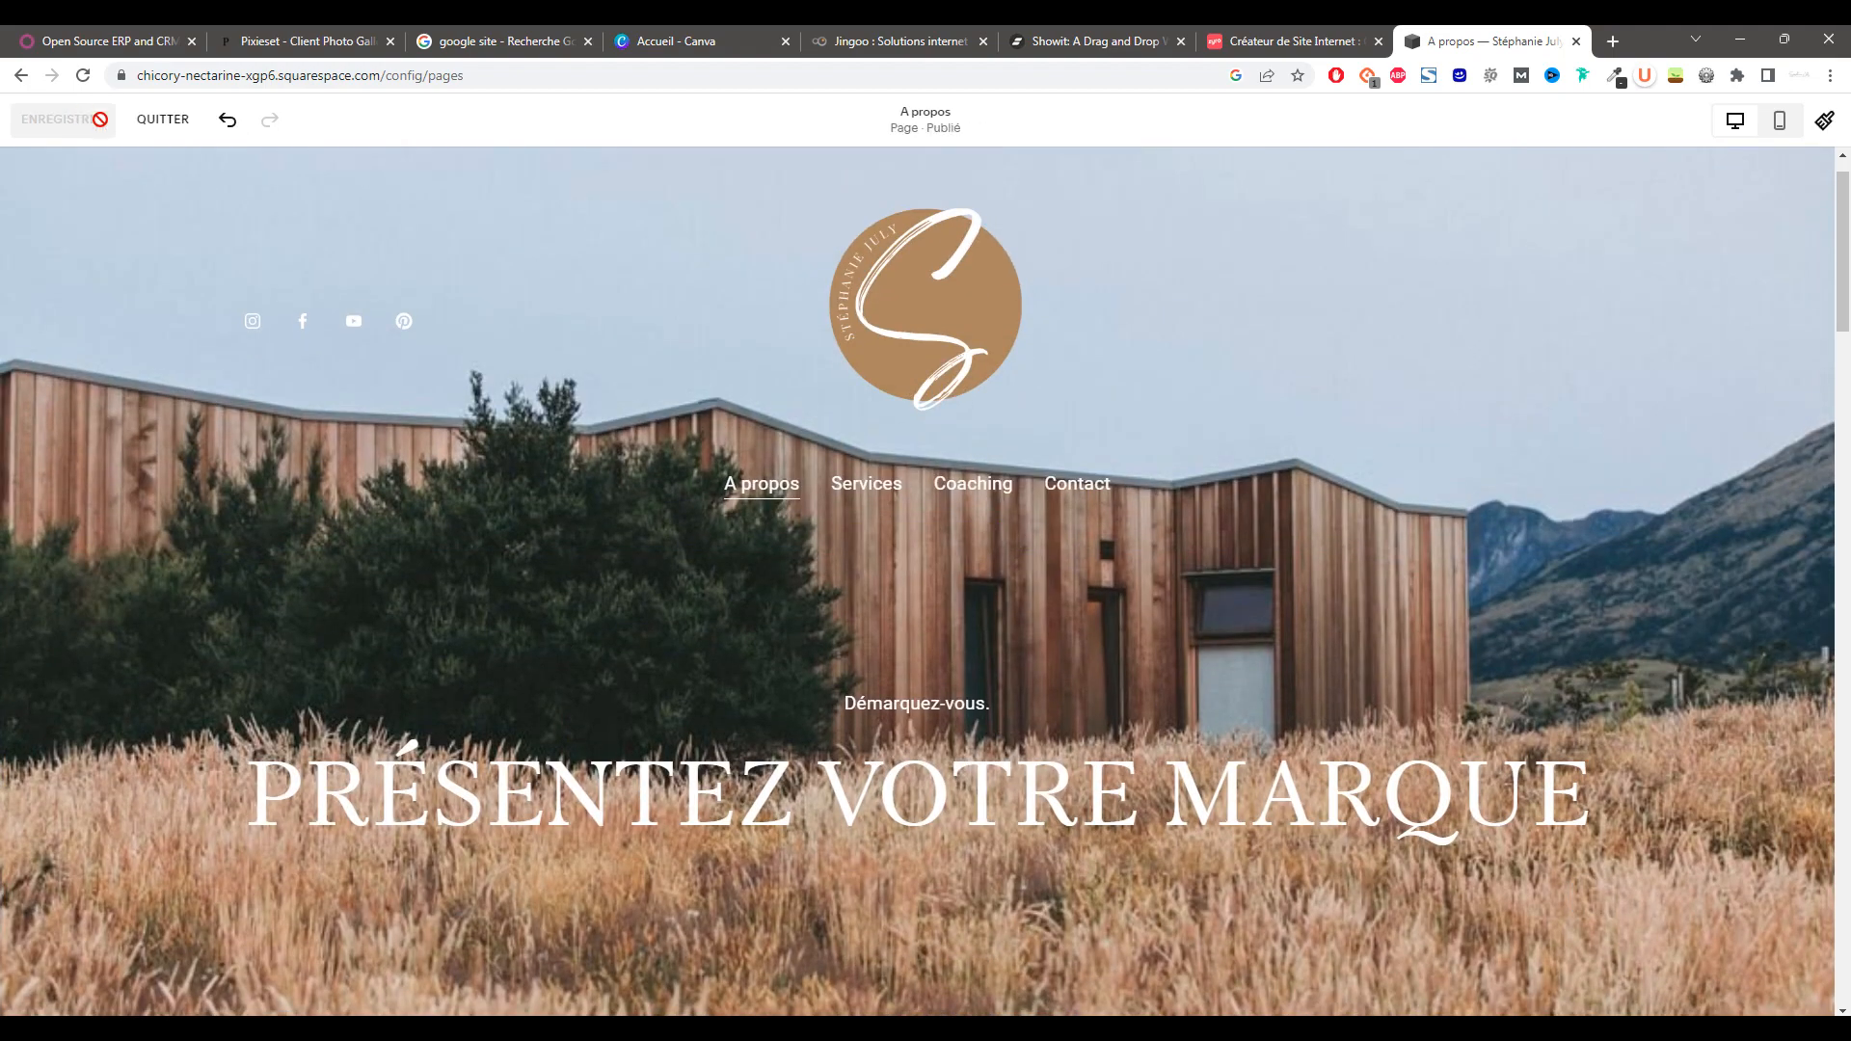
left_click(180, 119)
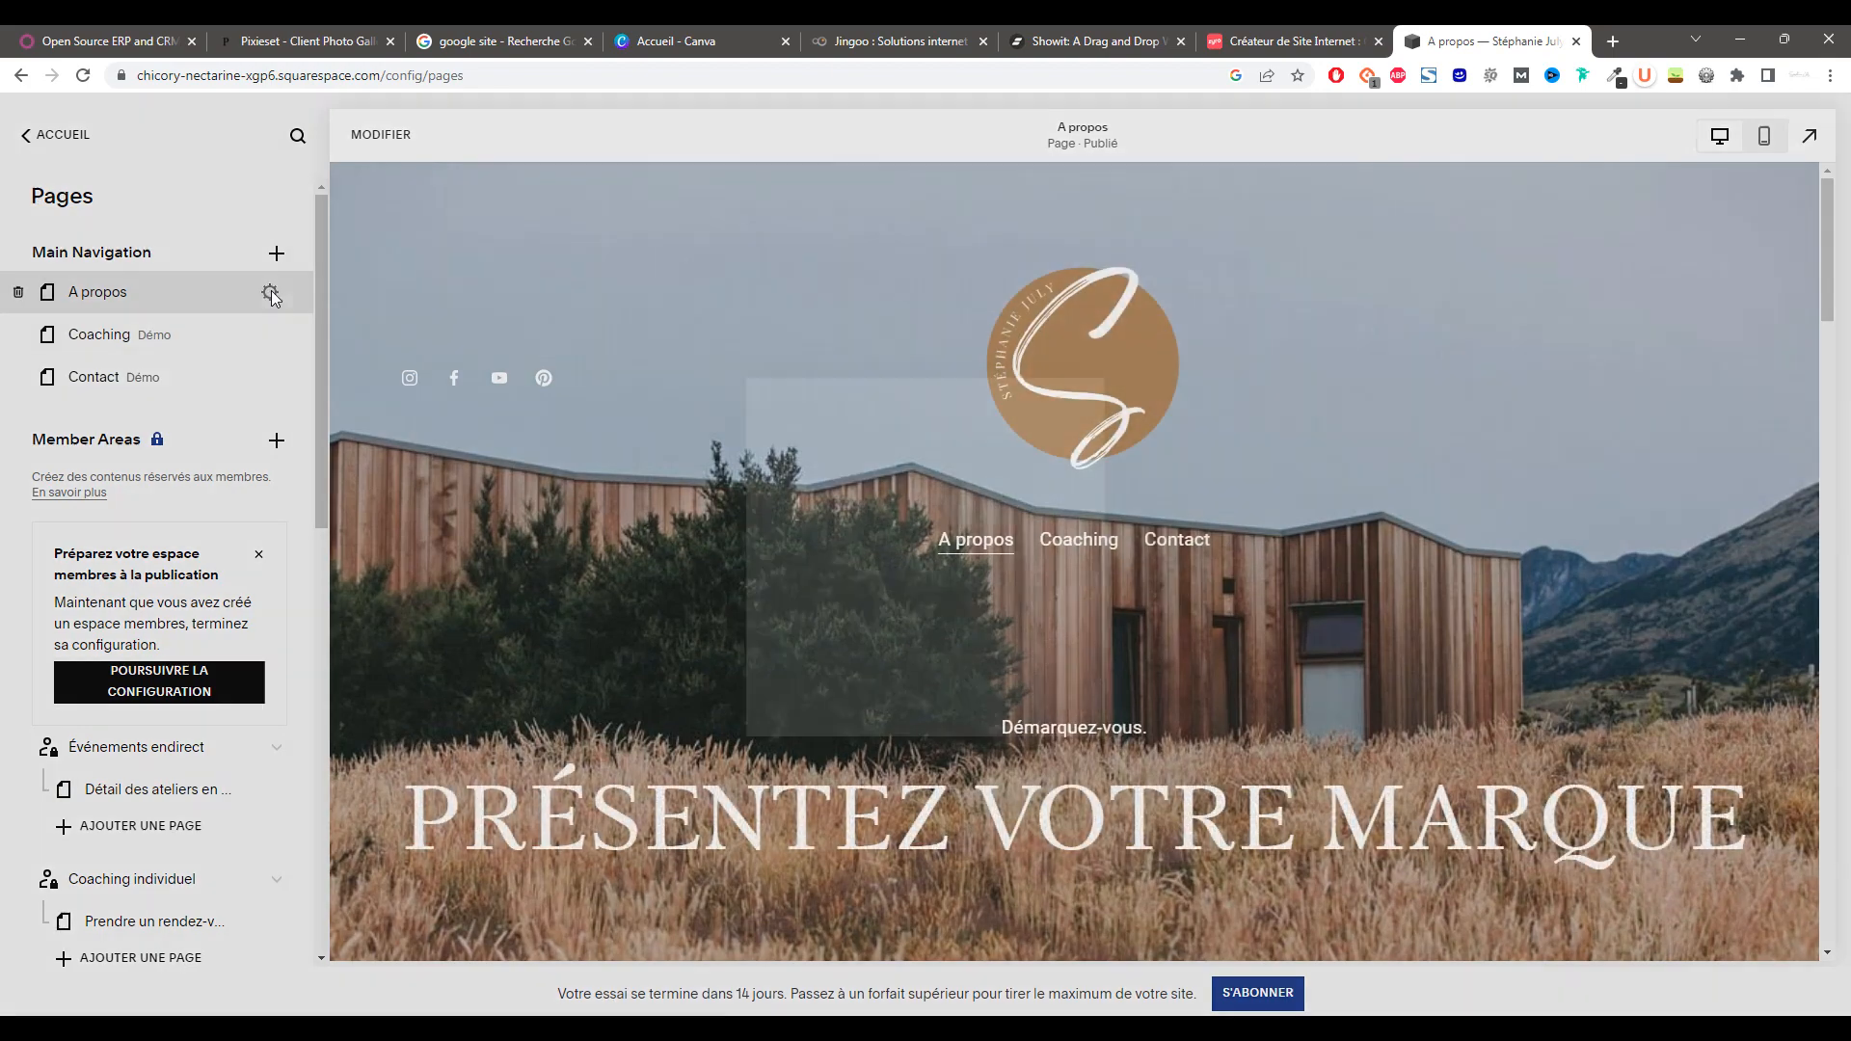
- Review the A propos page settings for Général, SEO, Image sociale and Avancé, and close them without changes
left_click(271, 294)
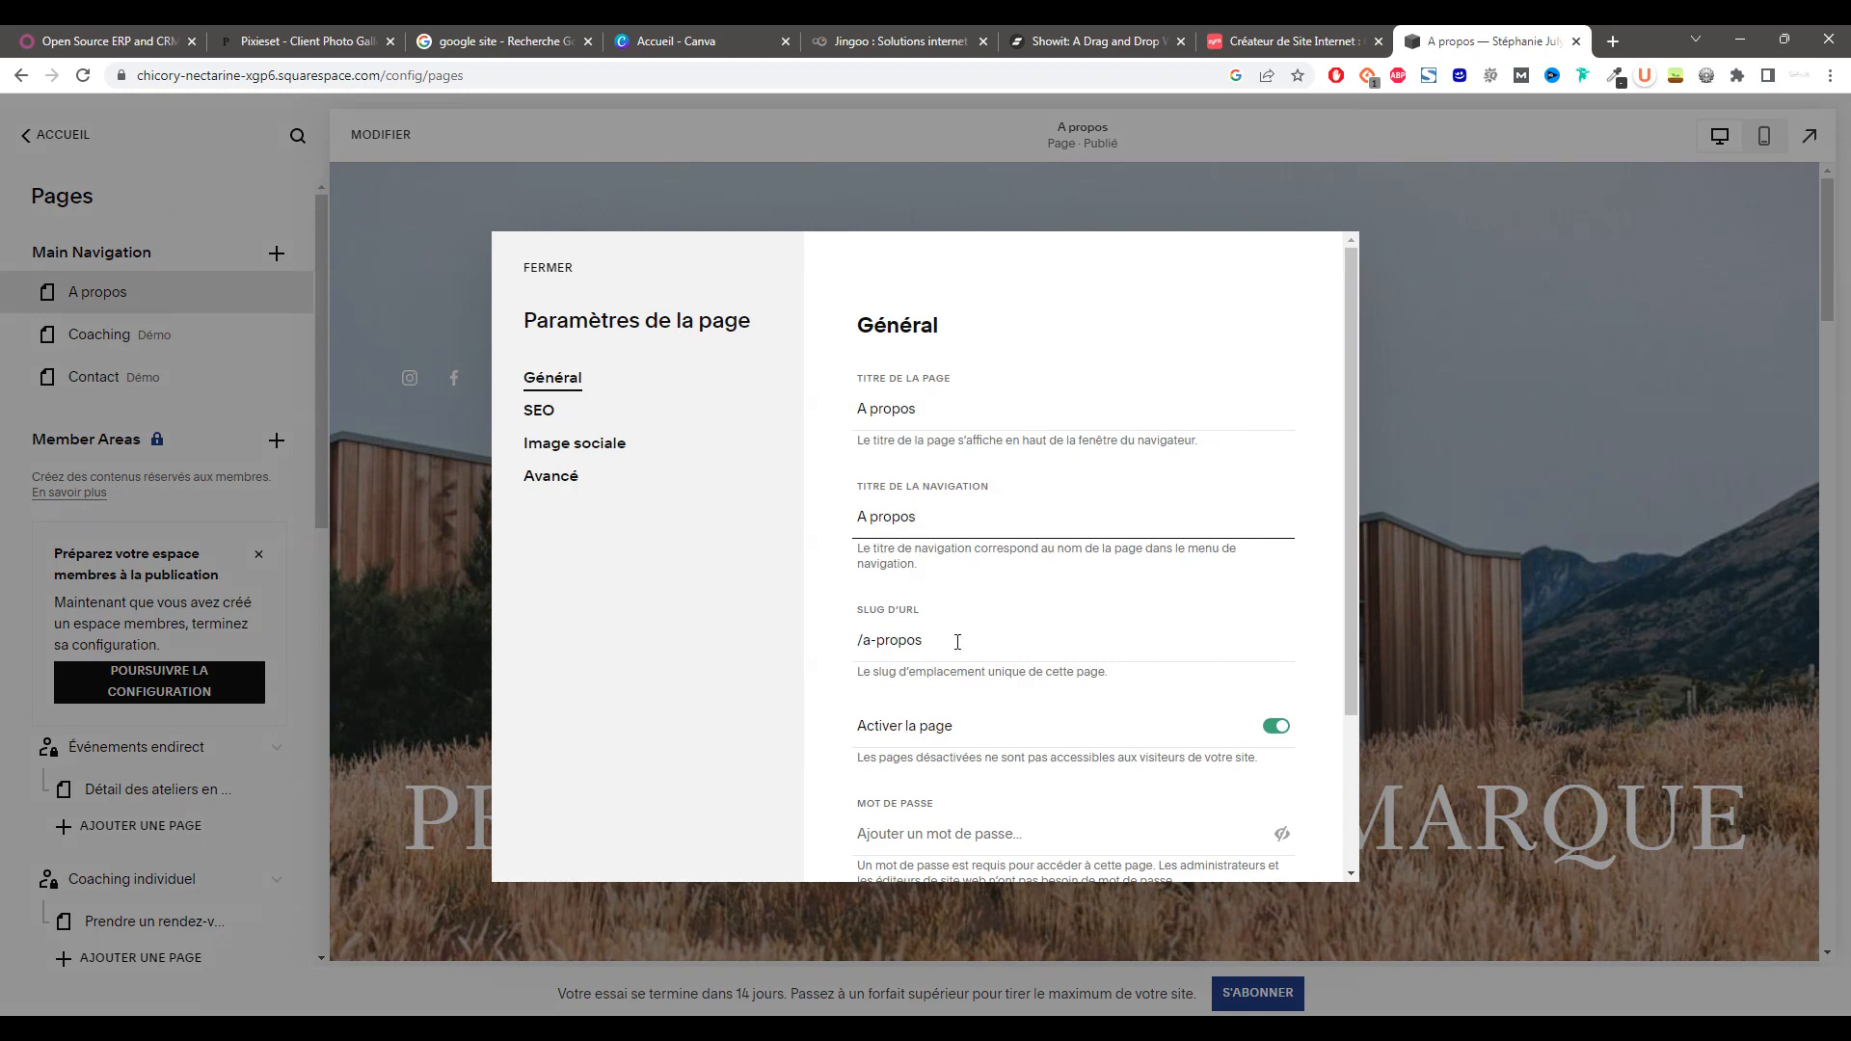
scroll(951, 644, "down", 2)
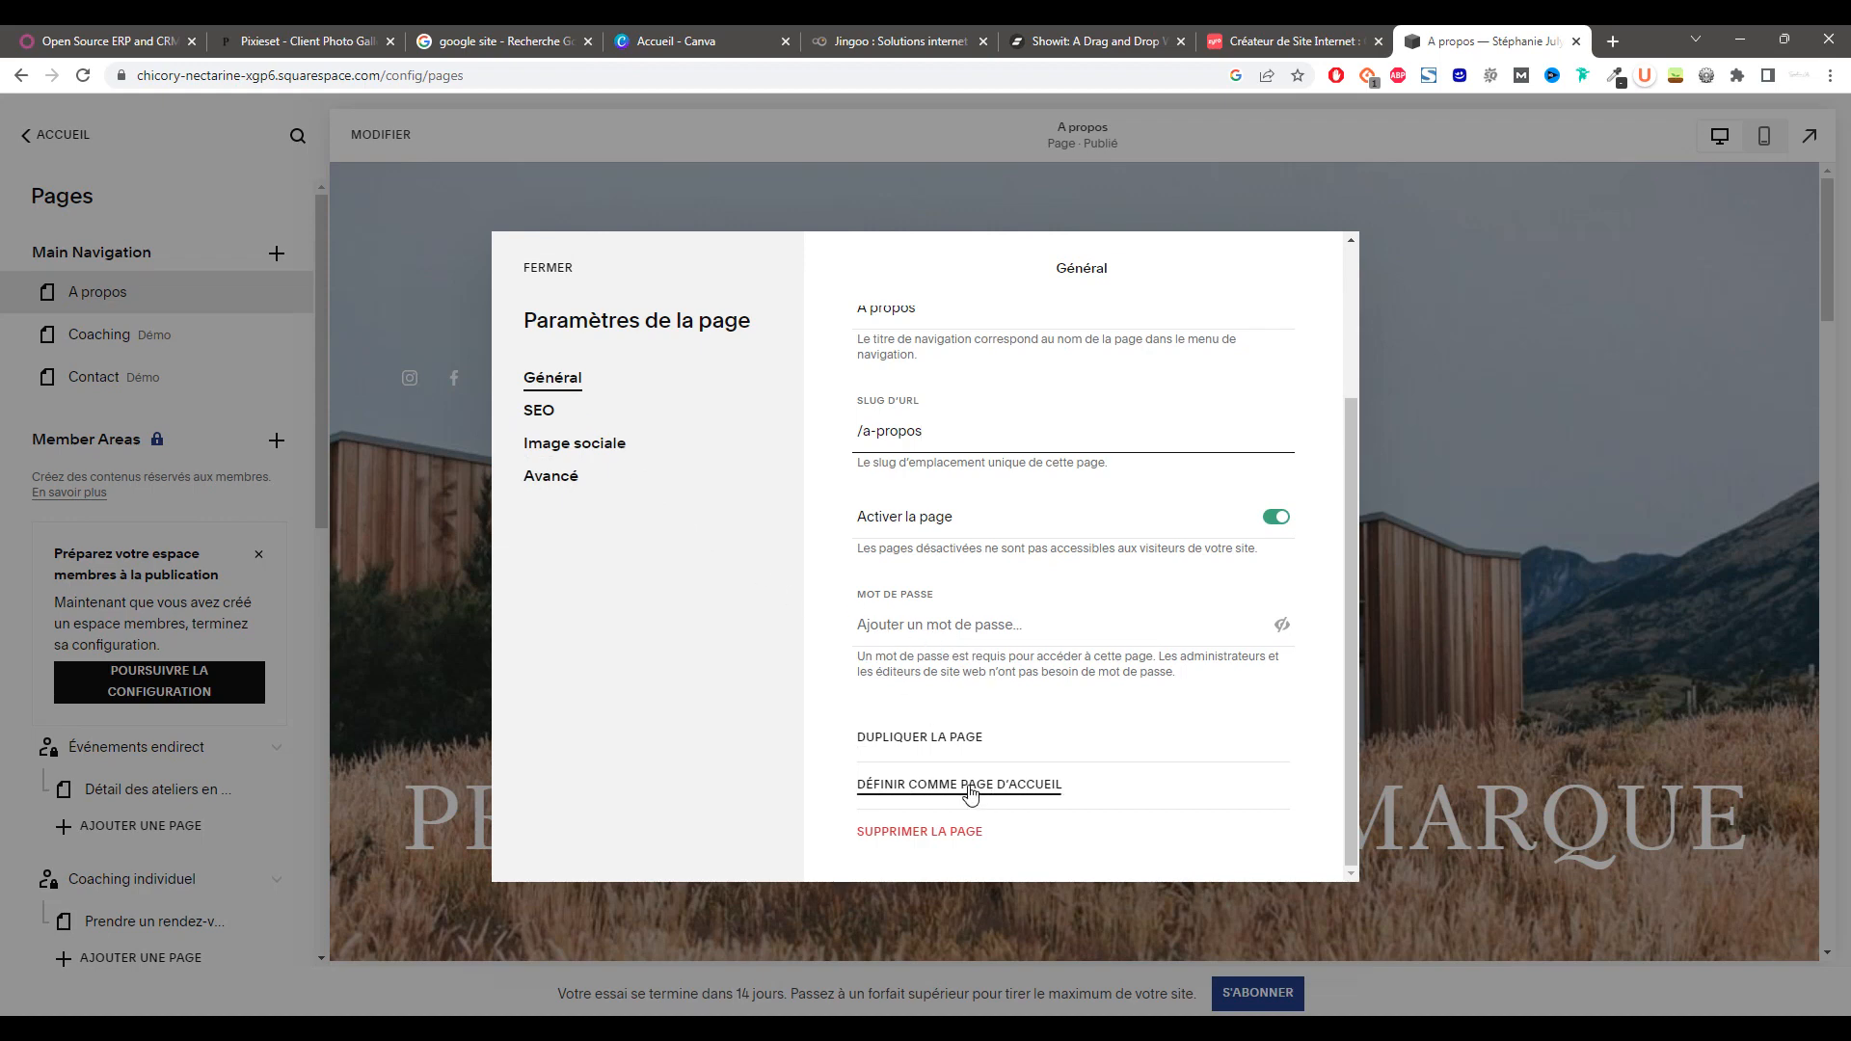
left_click(537, 414)
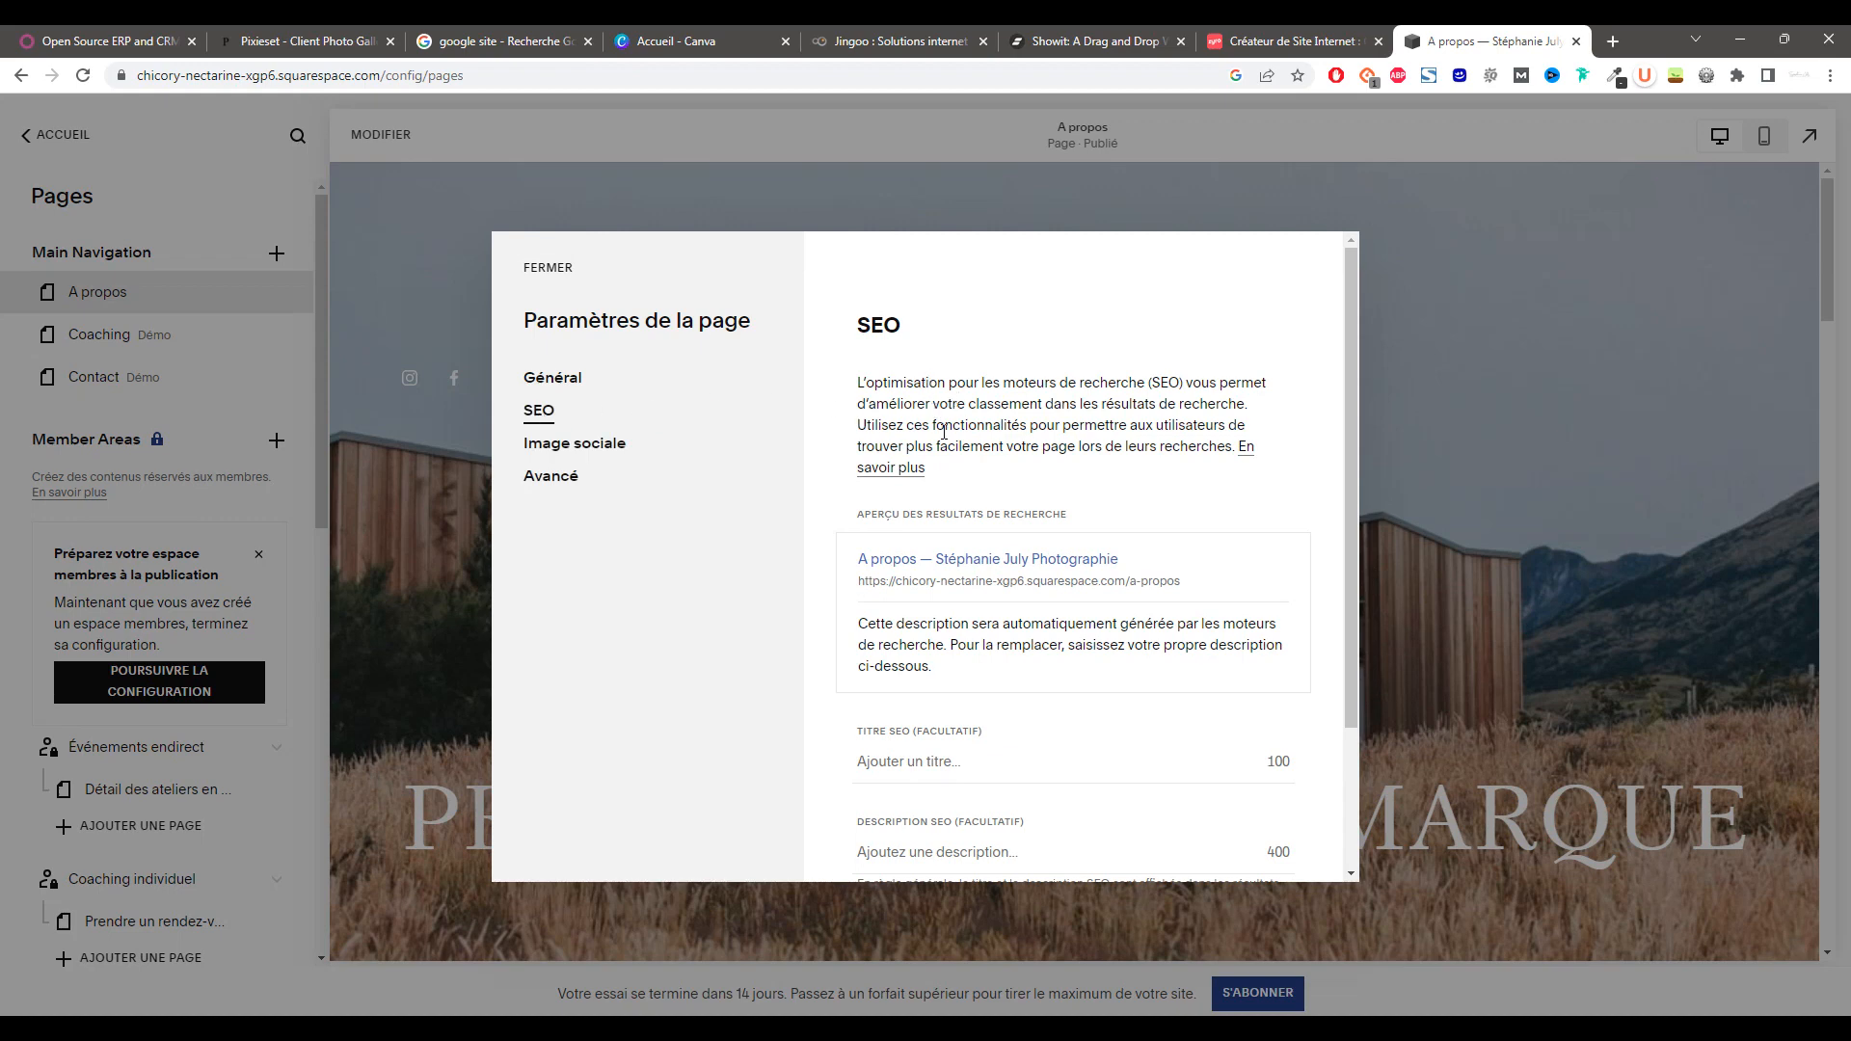
scroll(940, 424, "down", 3)
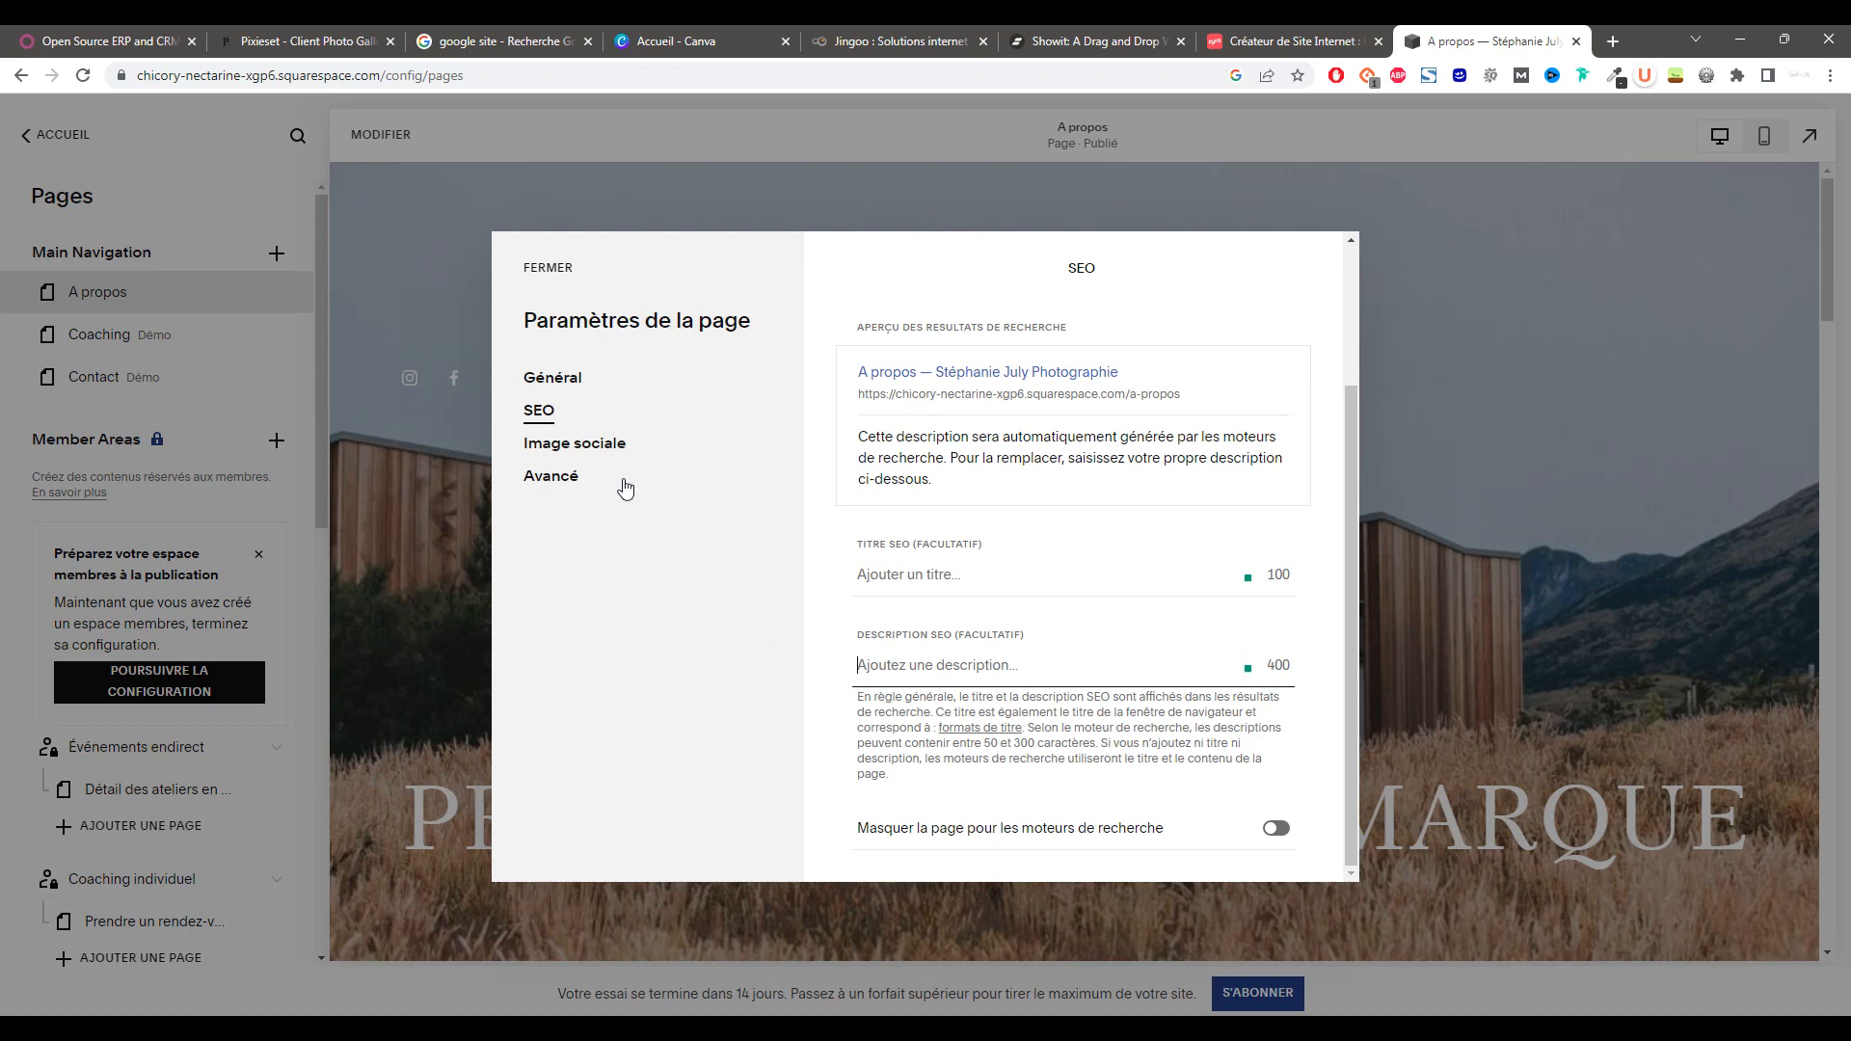
left_click(595, 446)
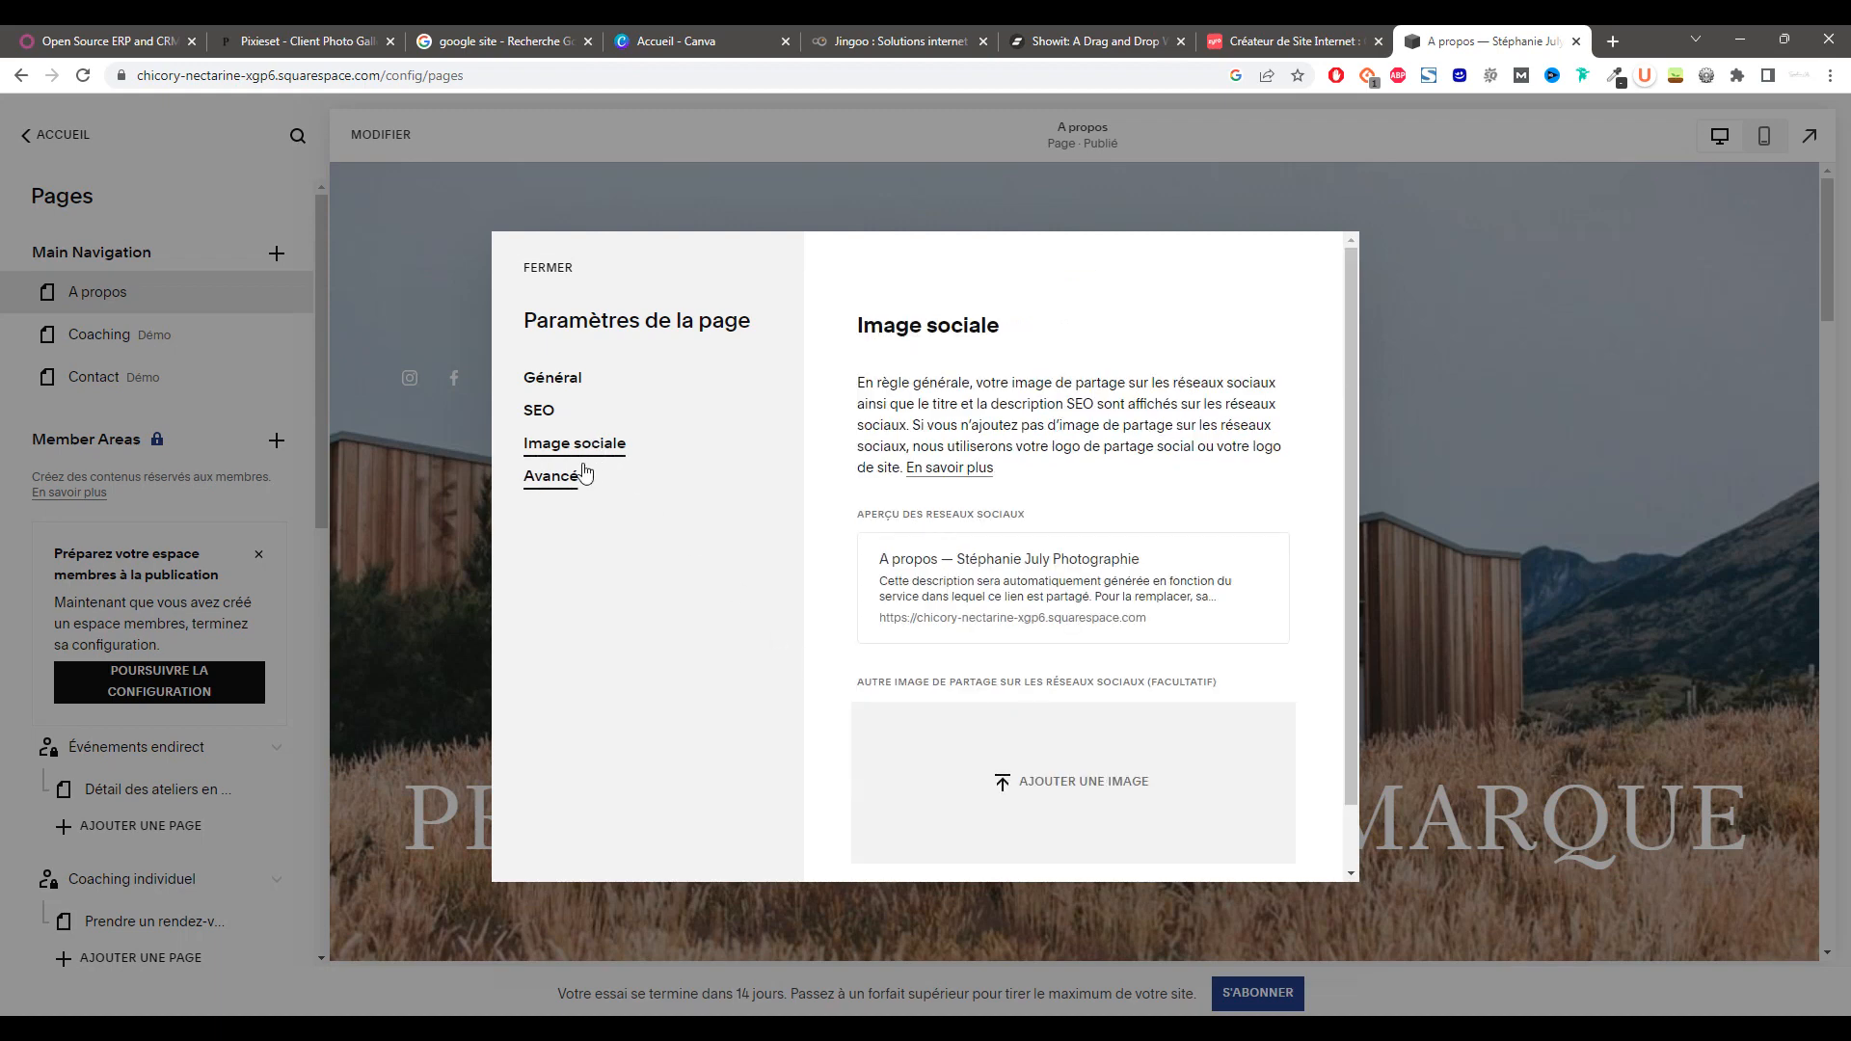
left_click(570, 479)
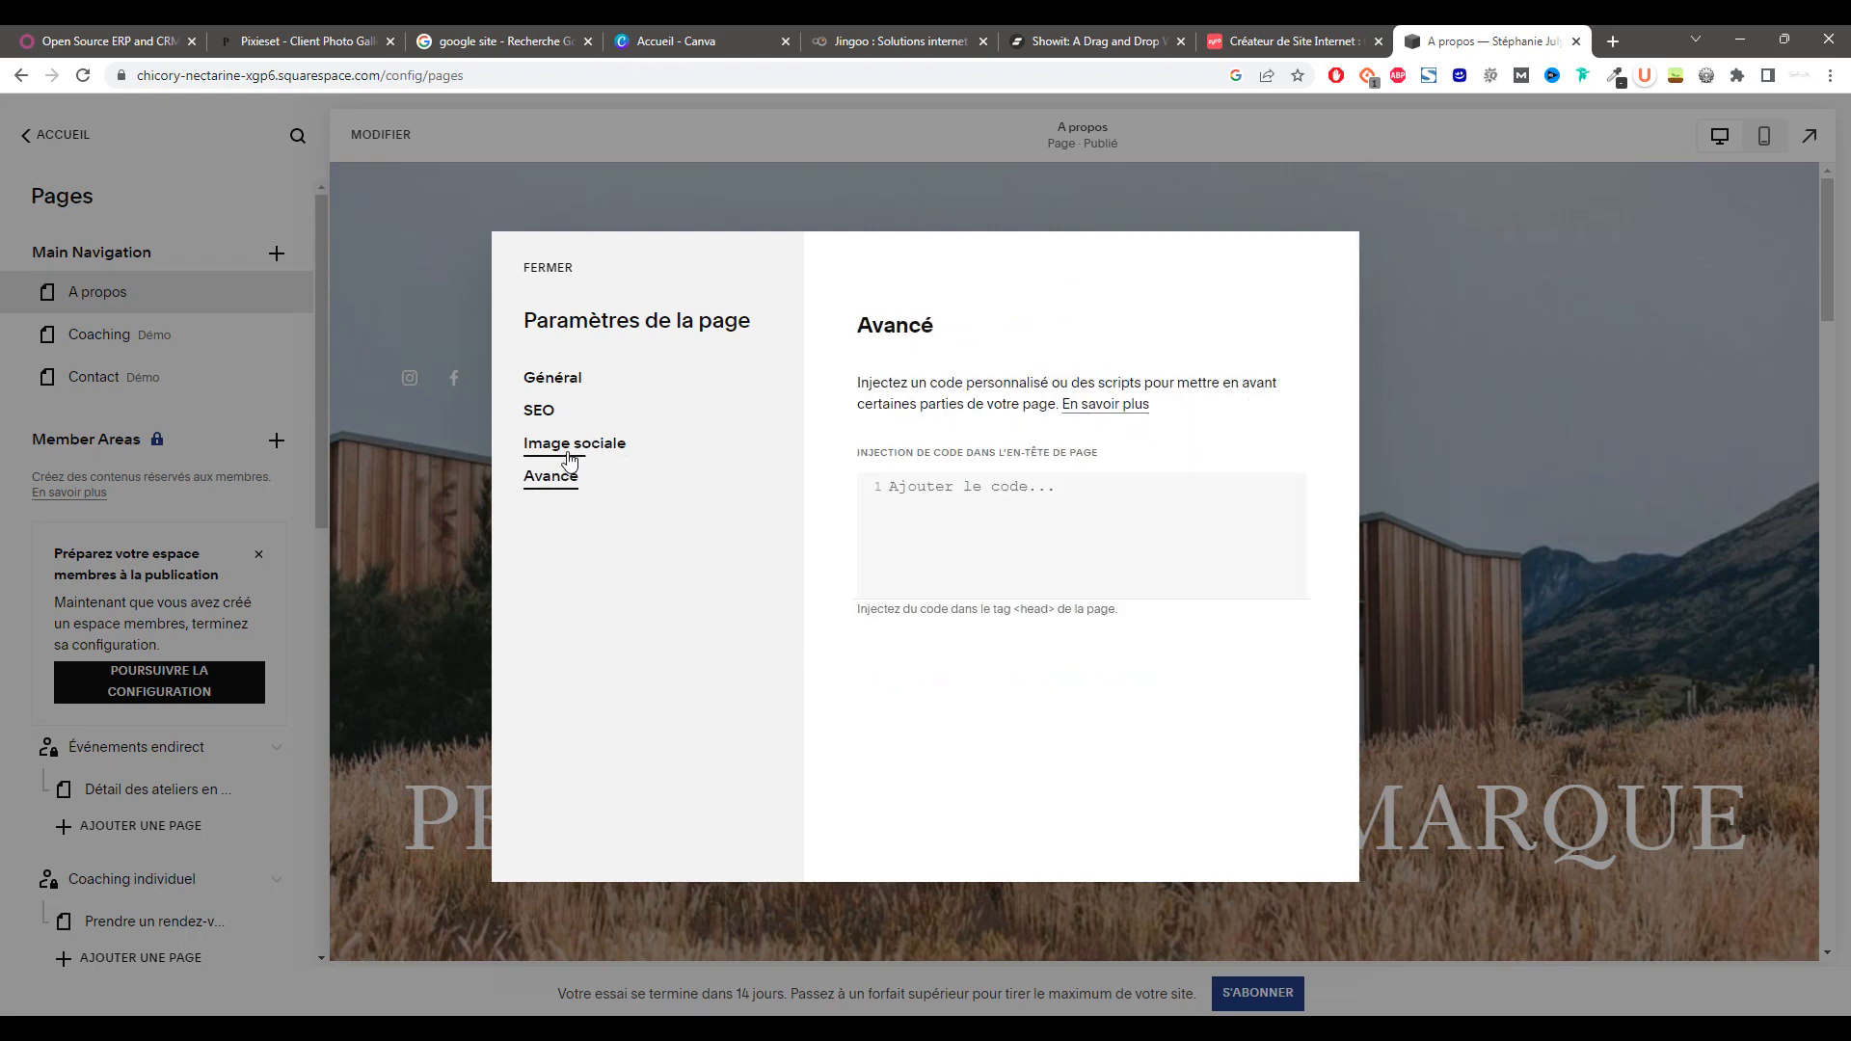
left_click(548, 269)
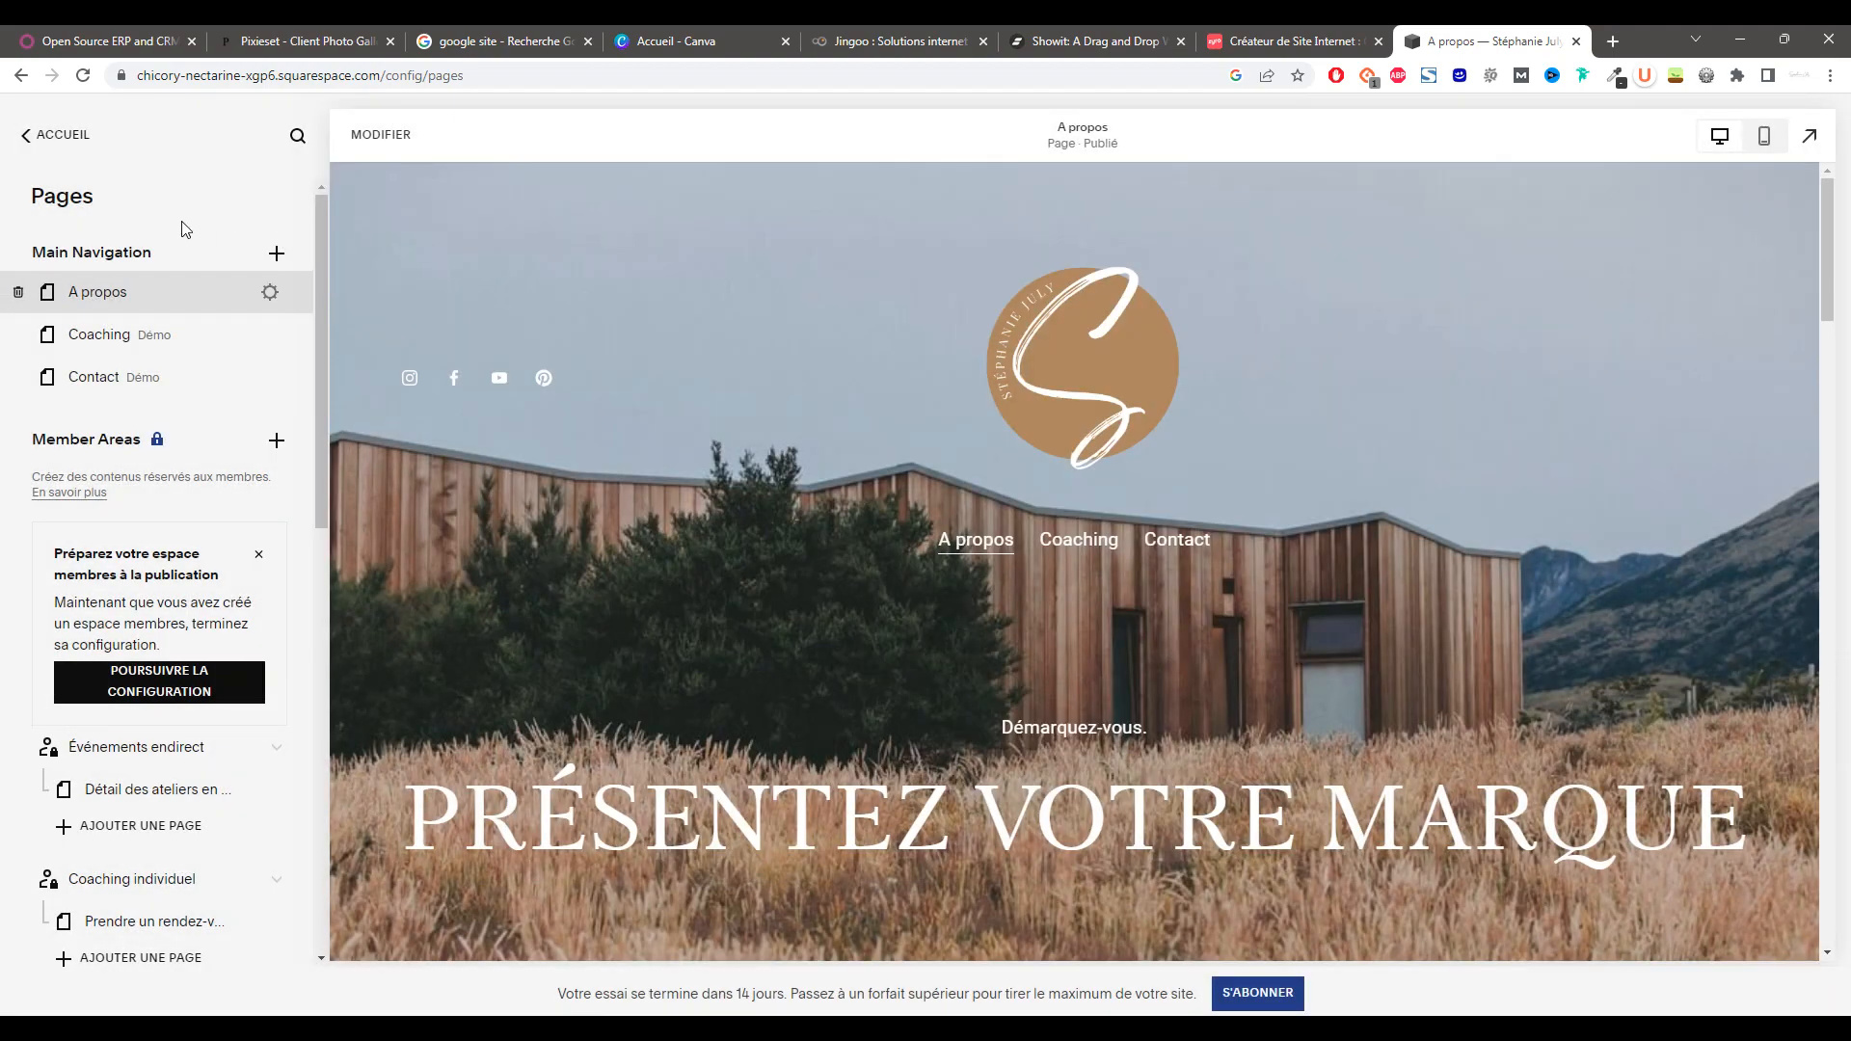
- Create a post titled "titre" with the text "blabla" in the Billets de blog page and save it
scroll(145, 560, "down", 5)
left_click(150, 602)
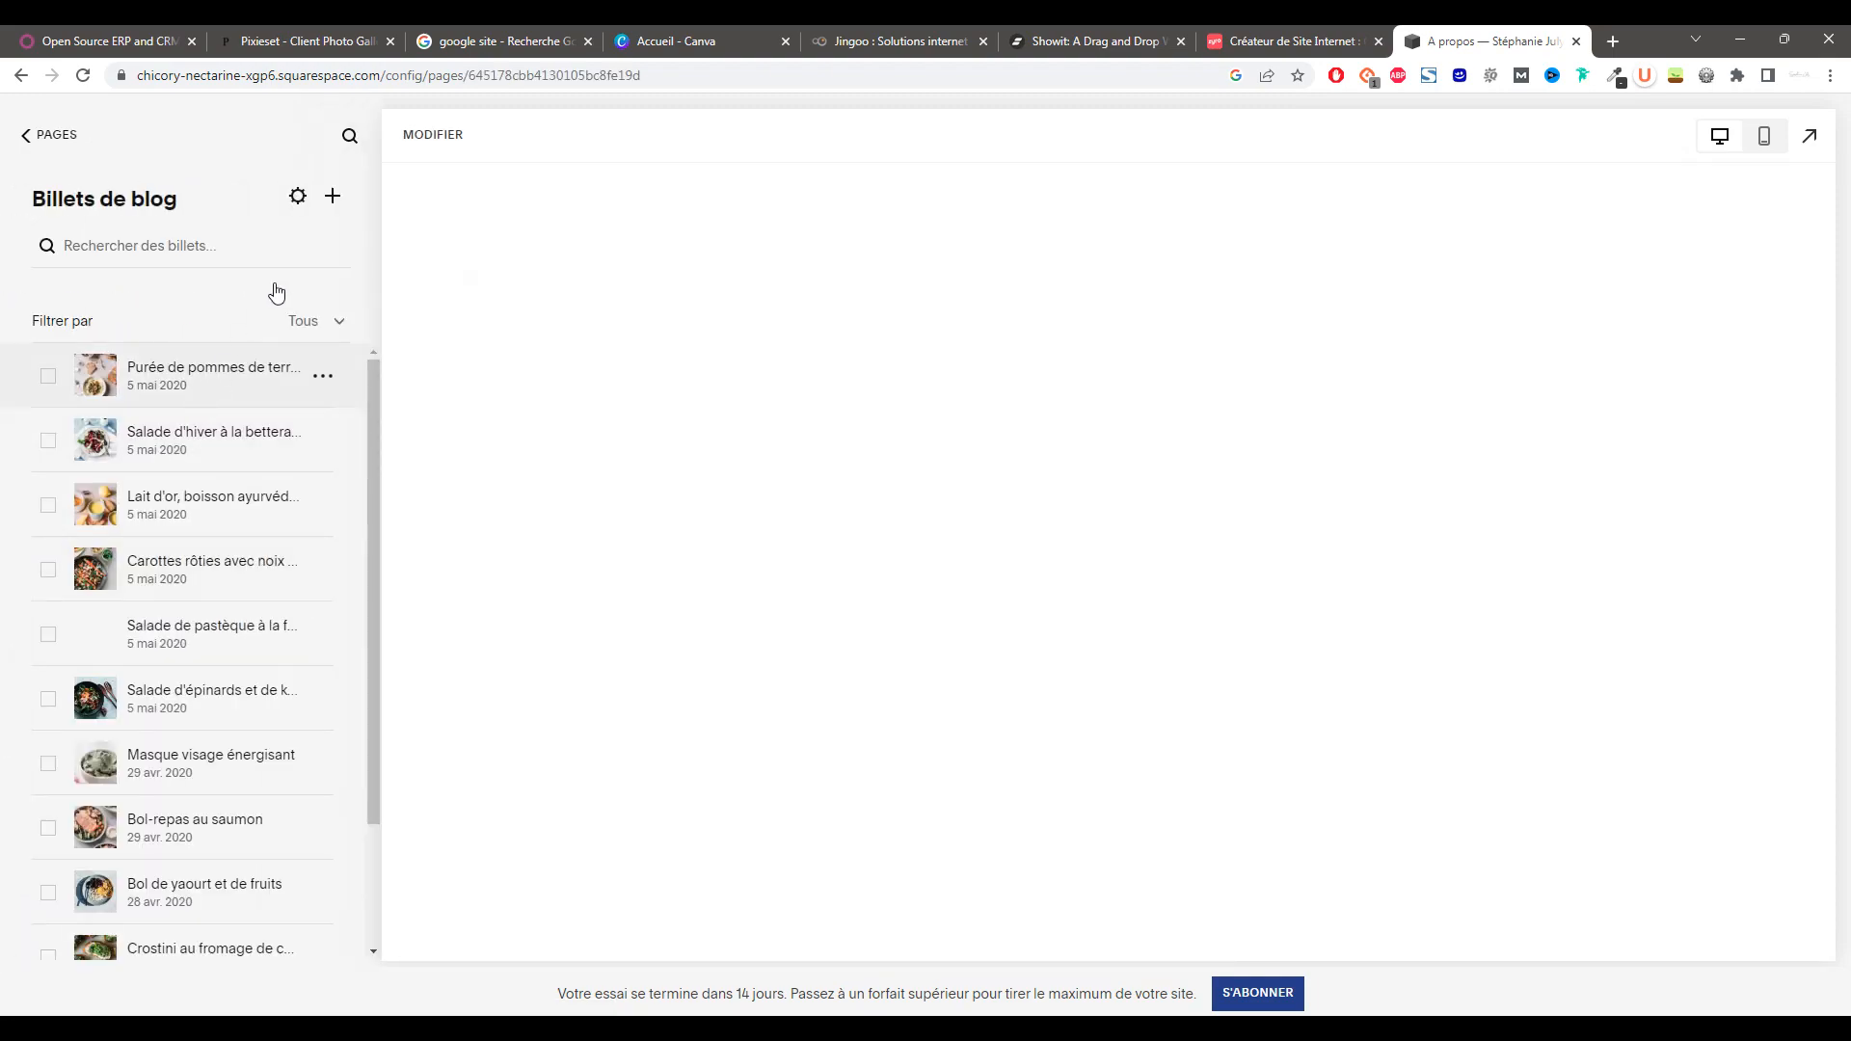
left_click(332, 199)
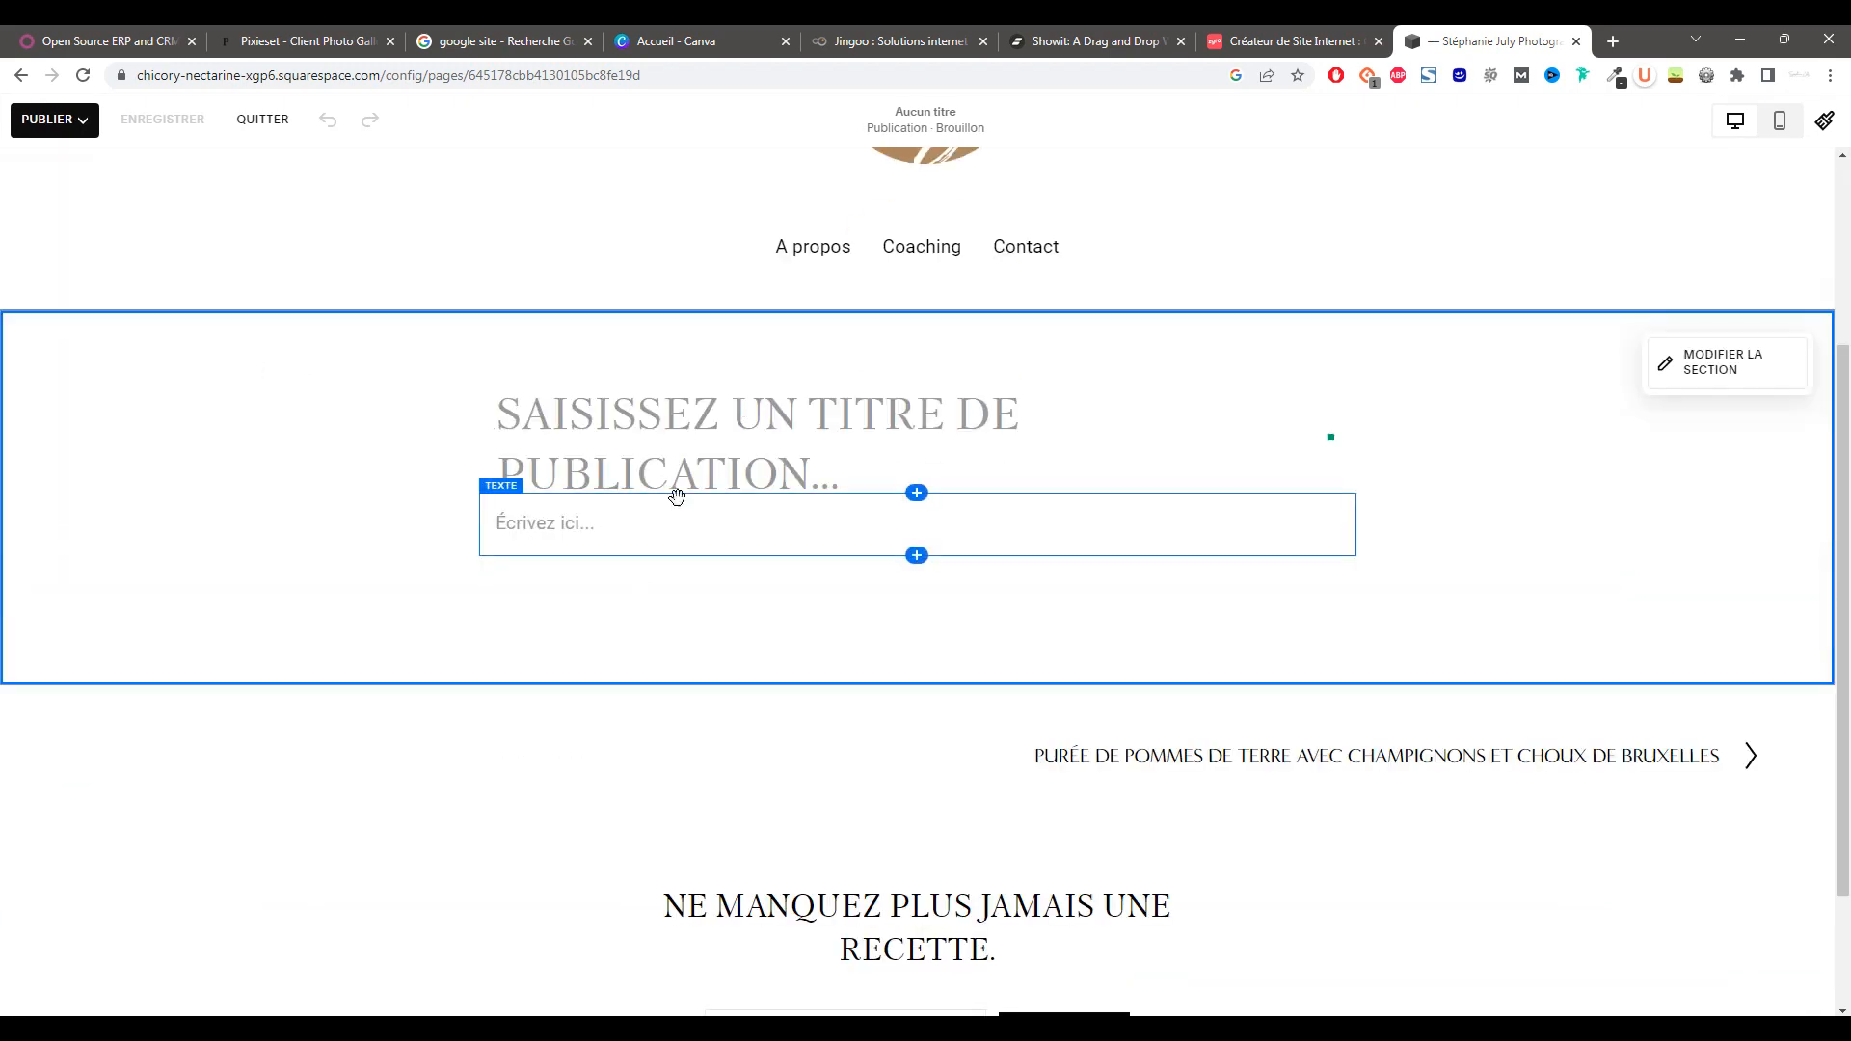
left_click(662, 521)
type("blabla")
left_click(959, 666)
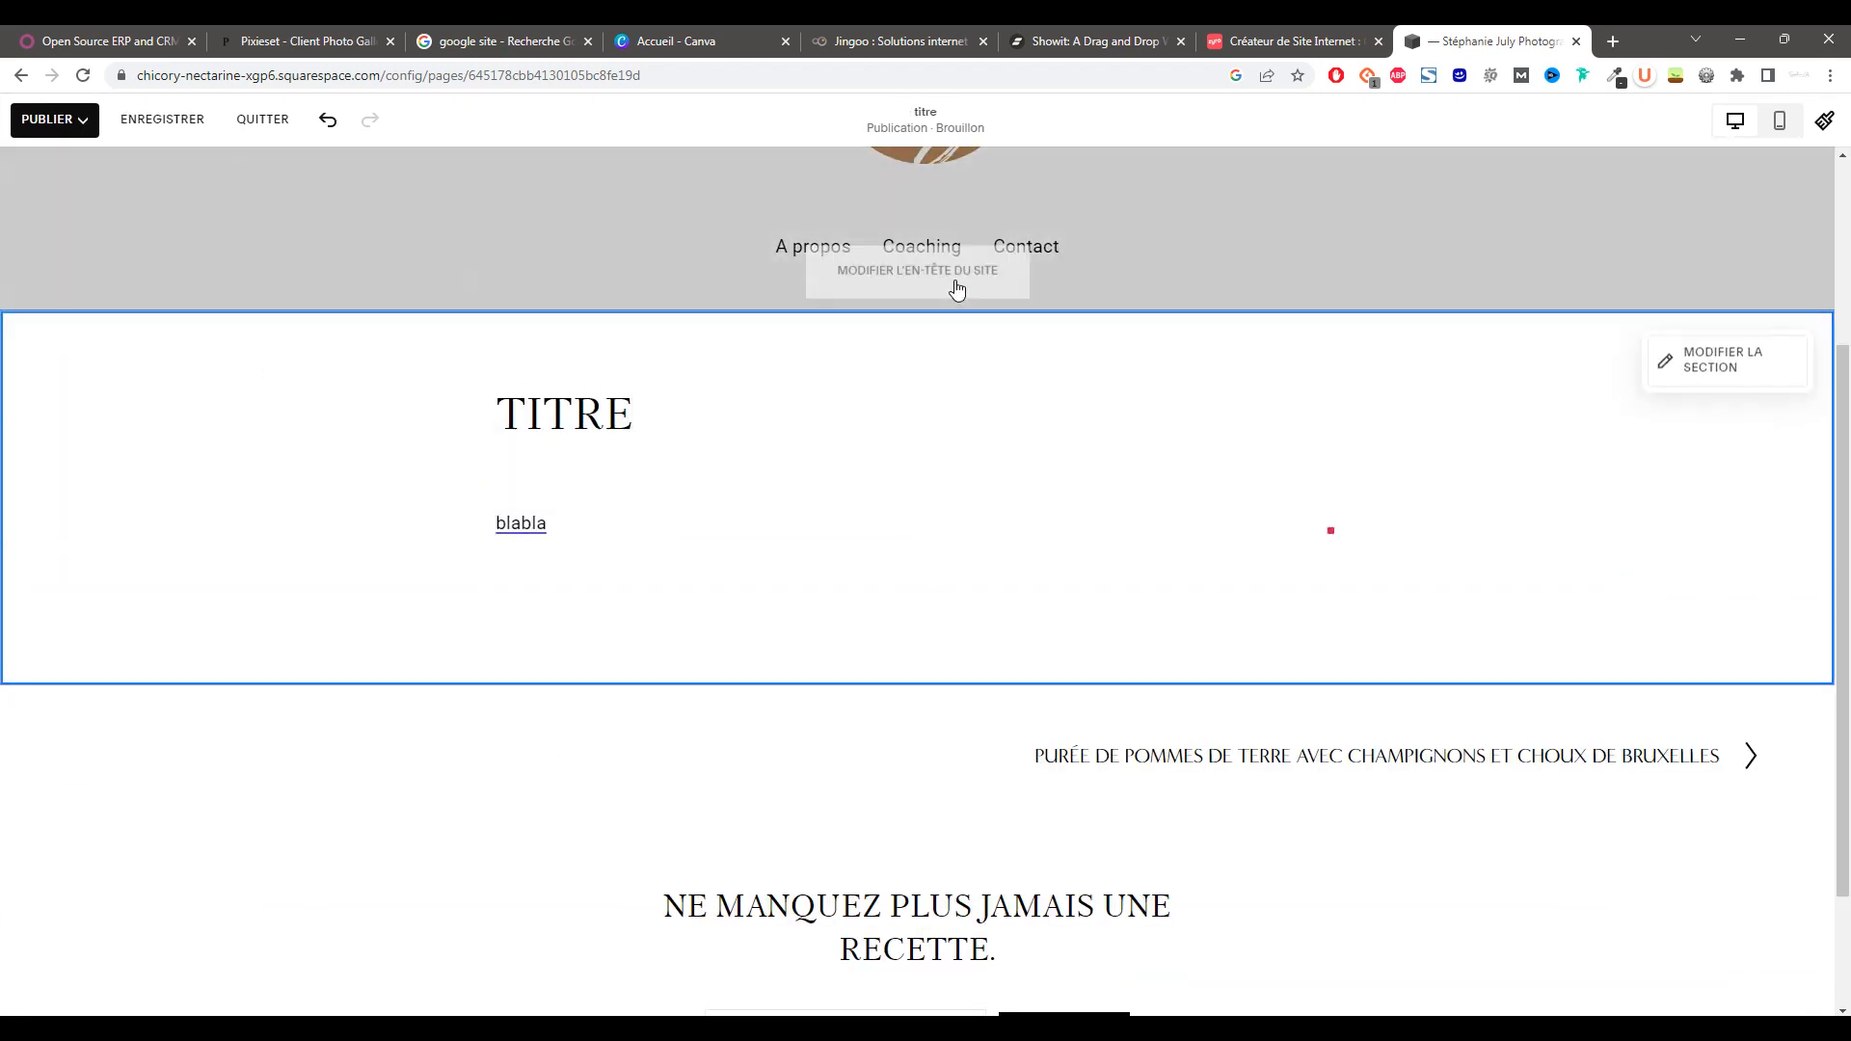
left_click(162, 120)
- Publish the "titre" post immediately and finish the sharing prompt with Ne plus me demander enabled
left_click(95, 123)
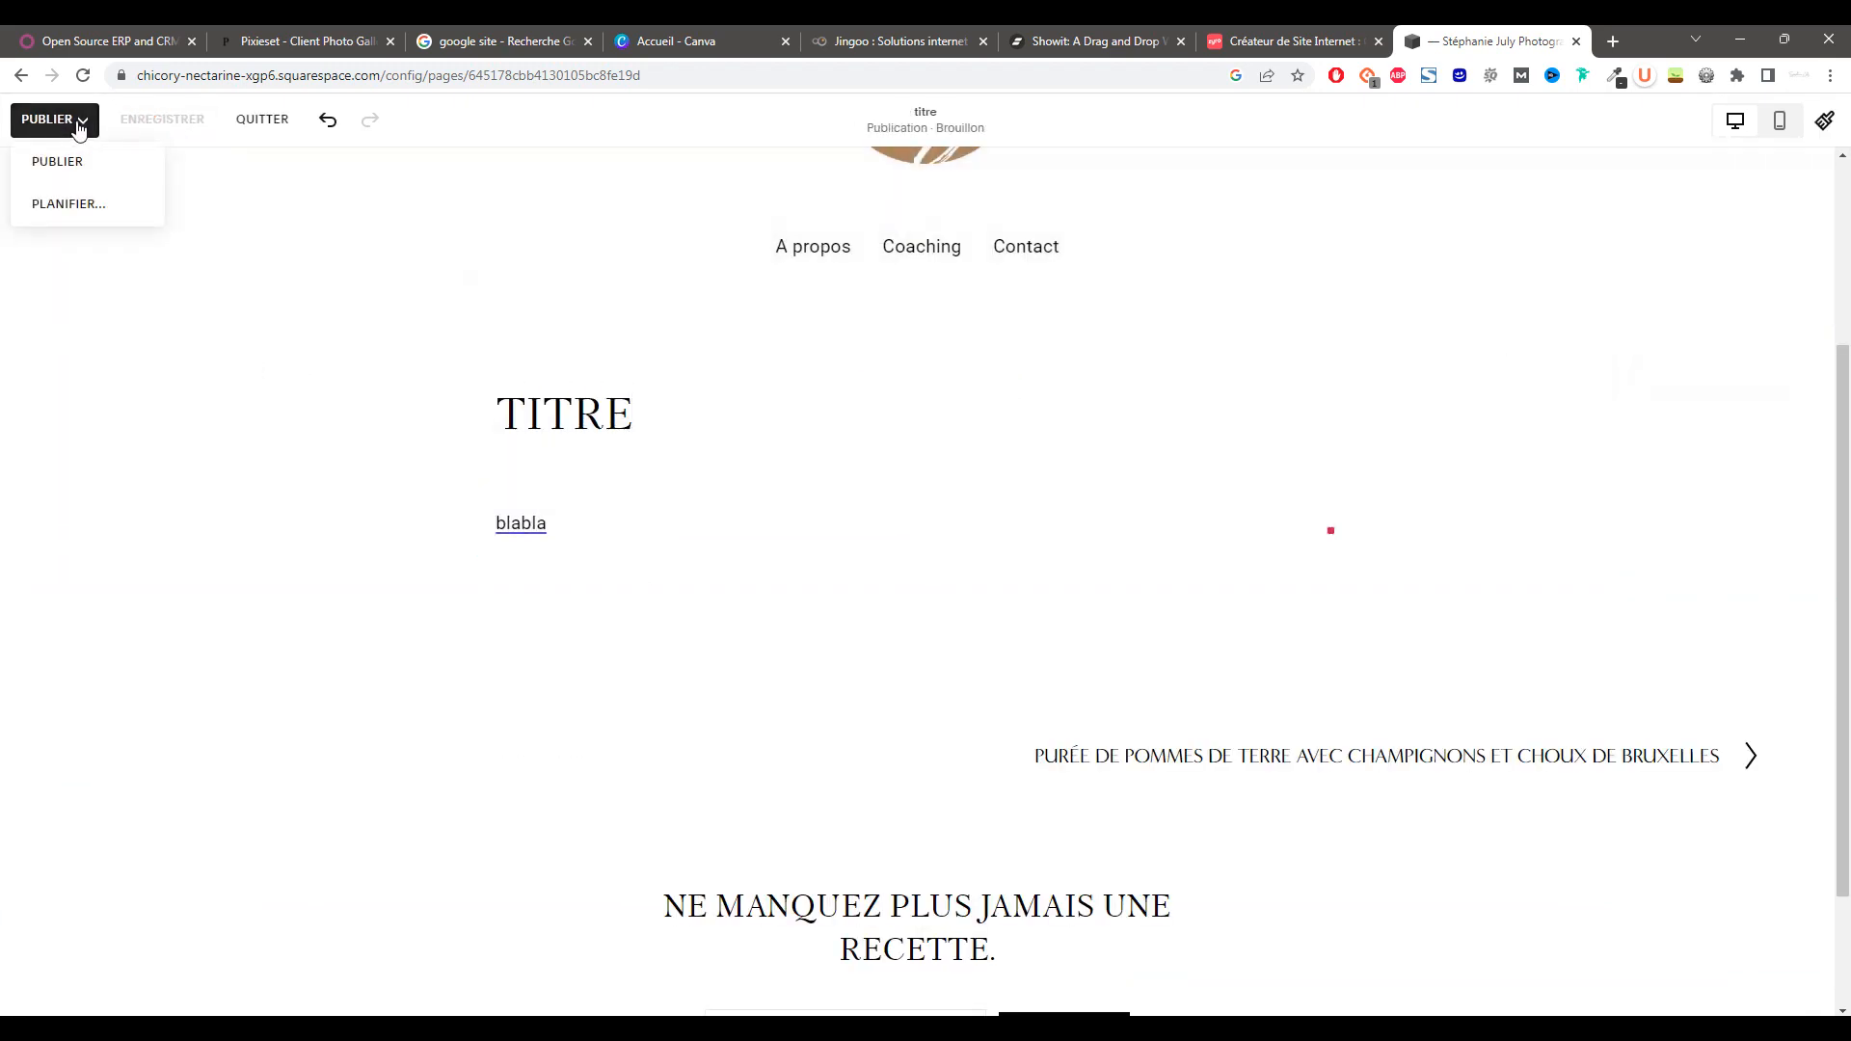
left_click(66, 160)
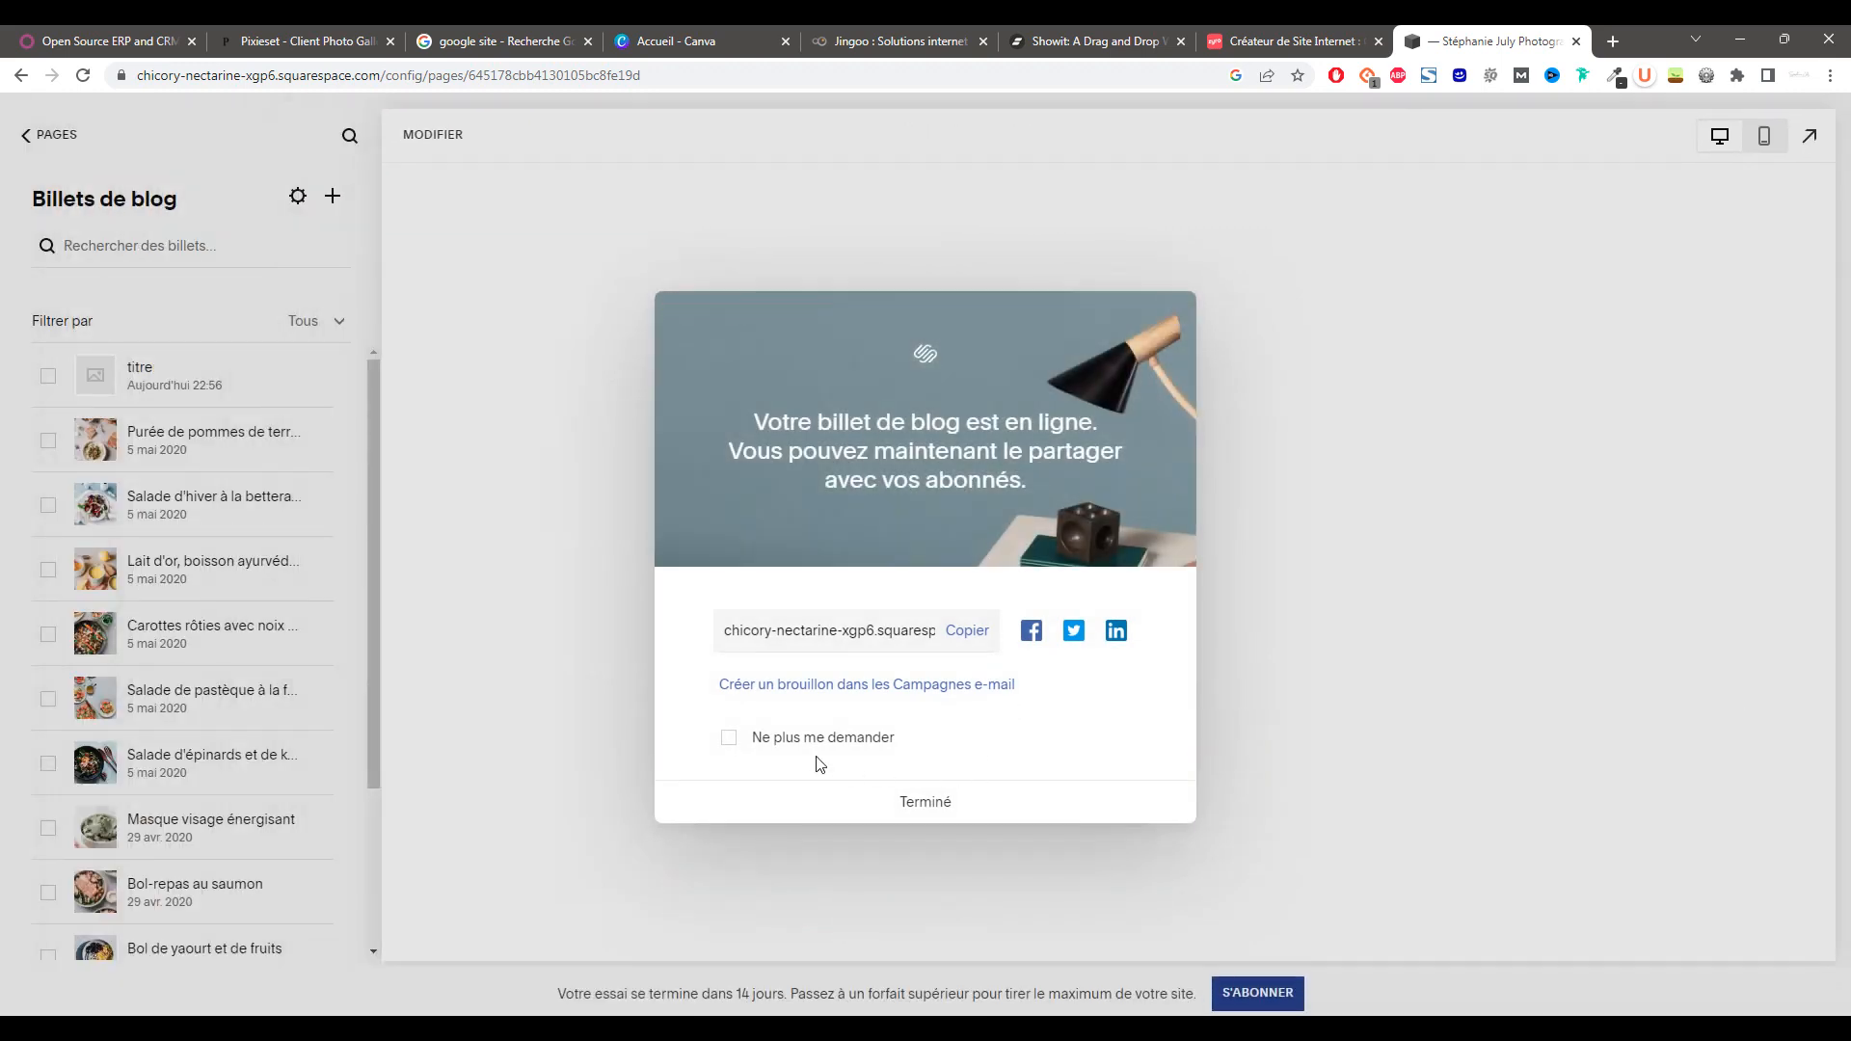
left_click(743, 744)
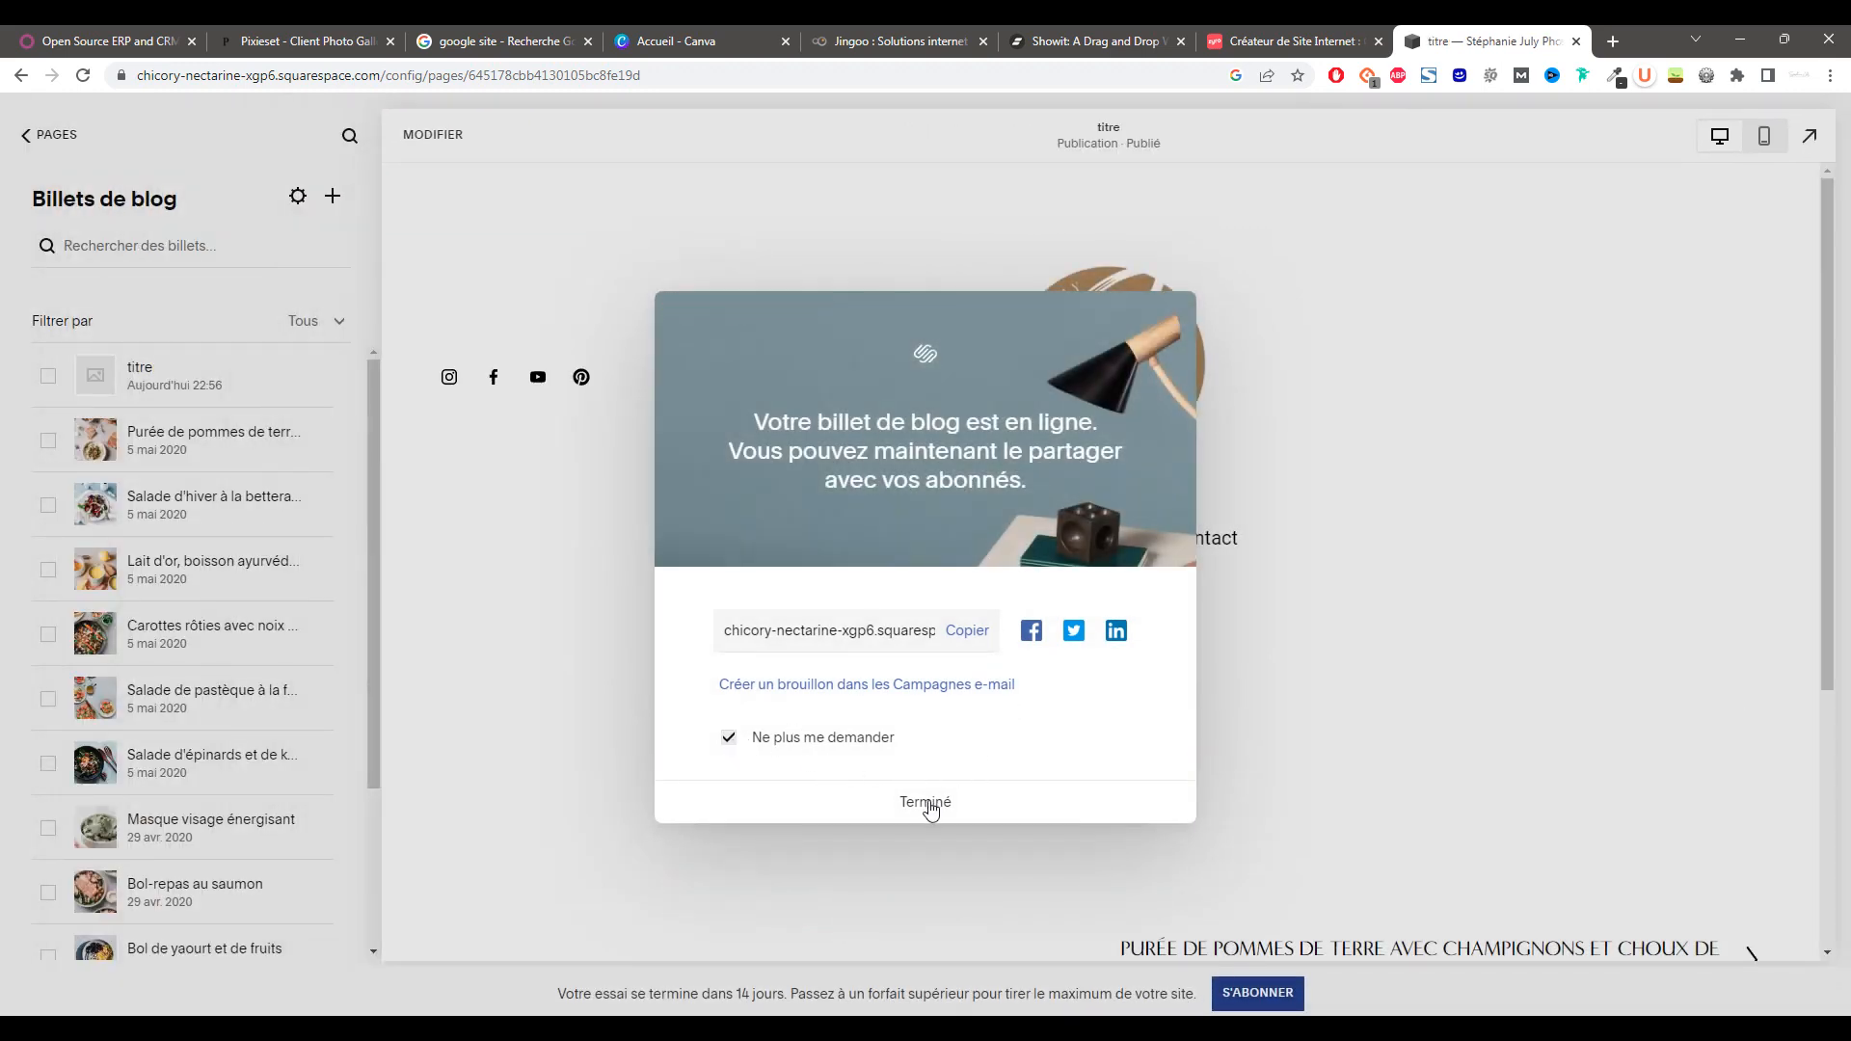
left_click(928, 803)
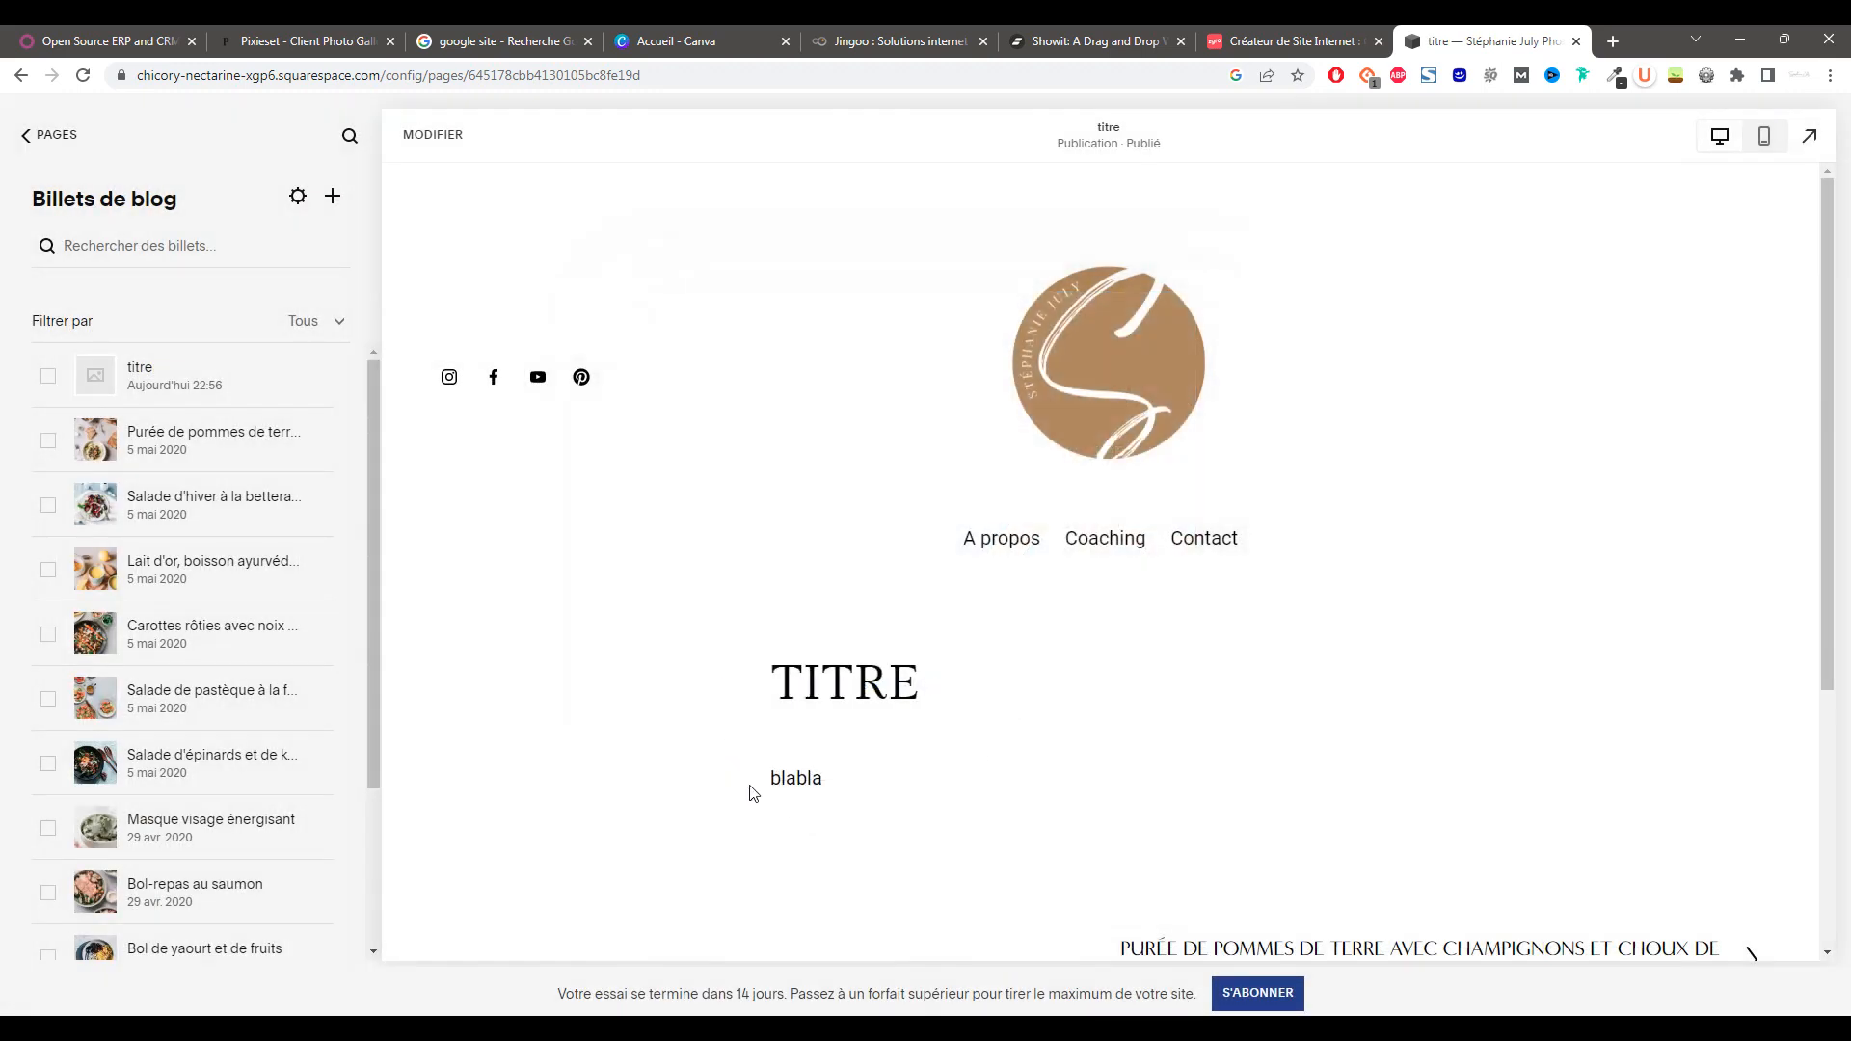
- Add a Blog page from a ready-made blog layout to the Main Navigation and open its post list
left_click(21, 141)
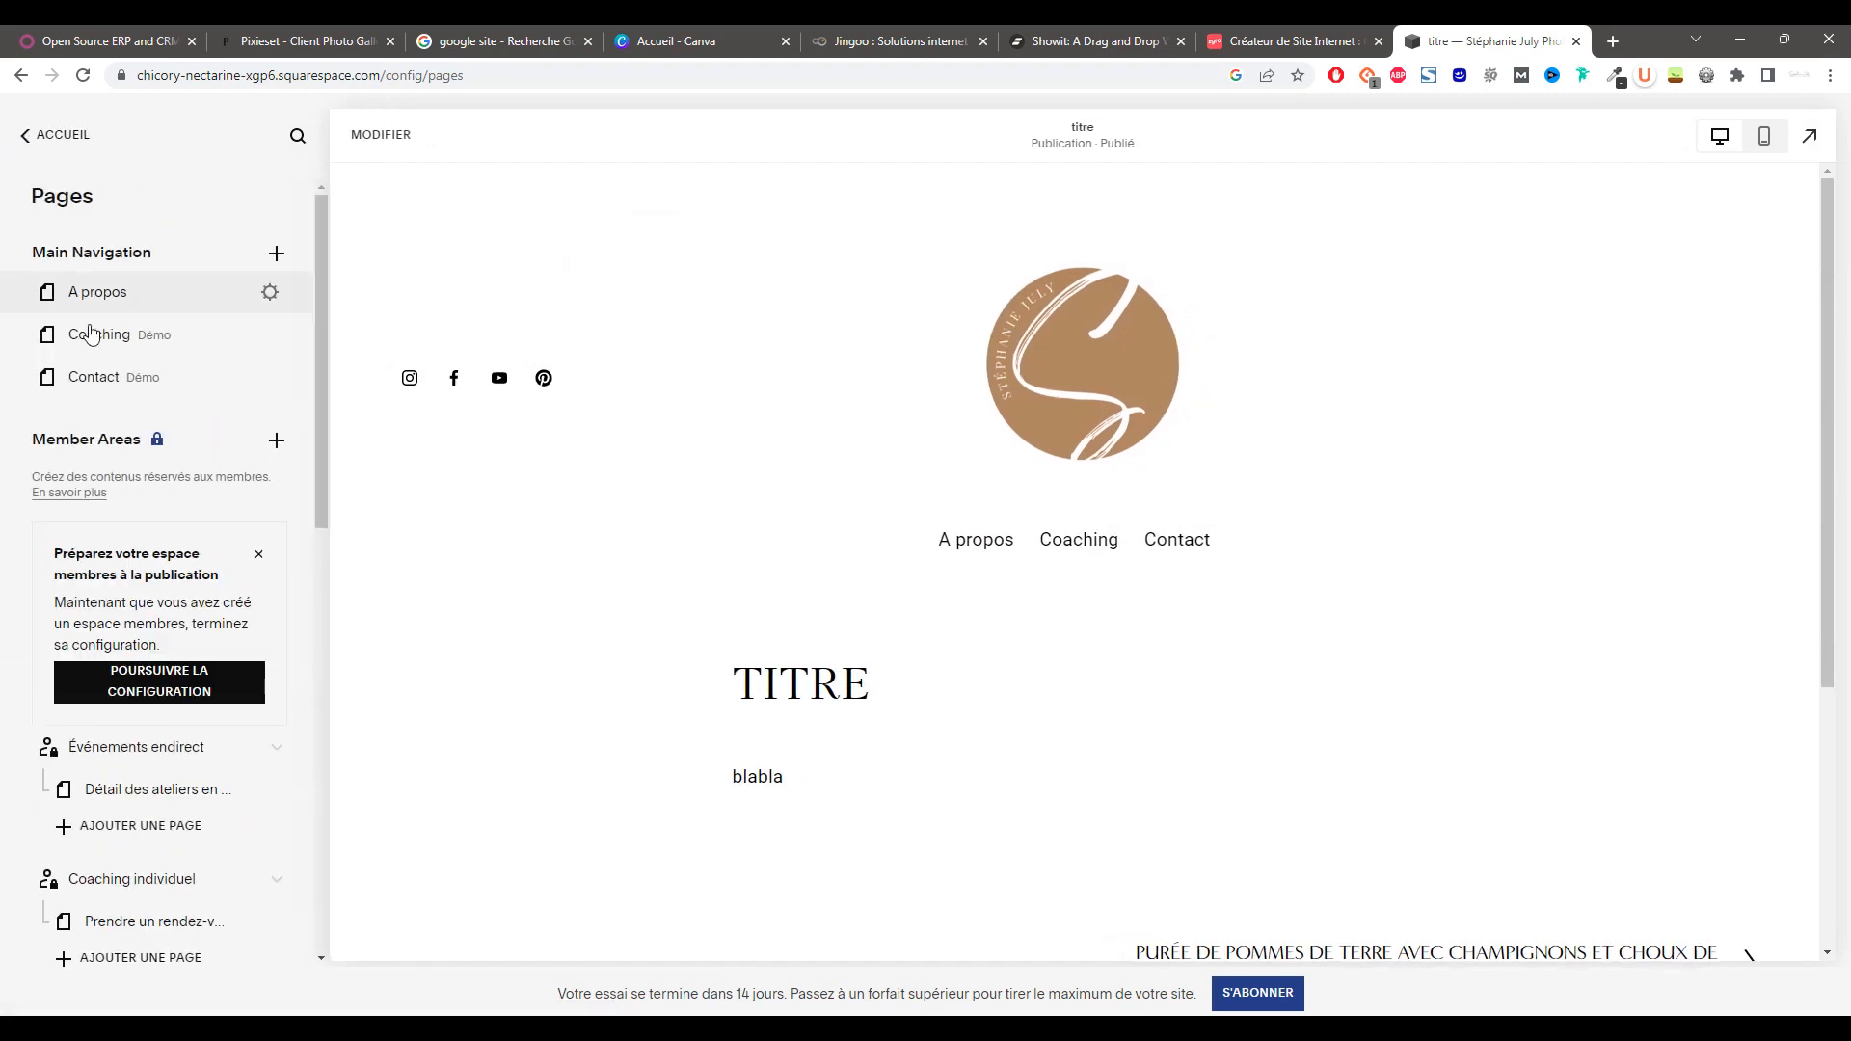
left_click(276, 253)
left_click(434, 372)
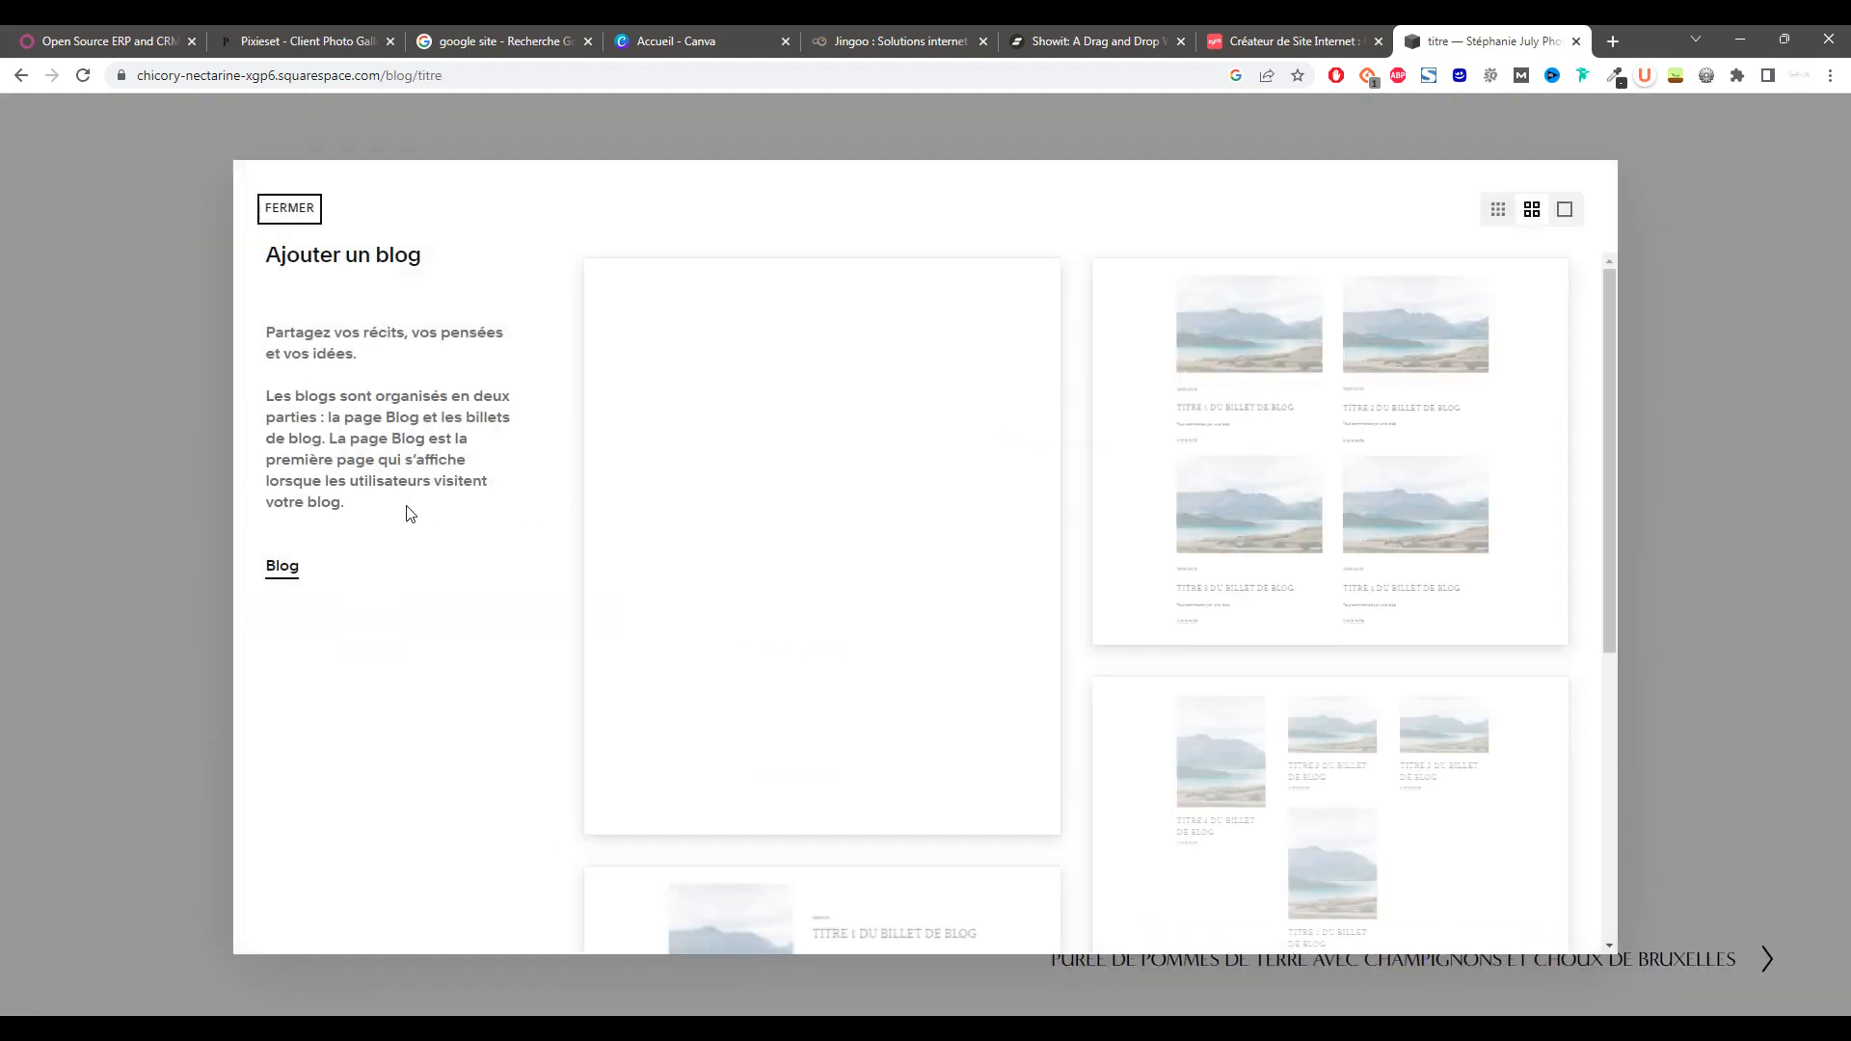
left_click(964, 453)
left_click(154, 289)
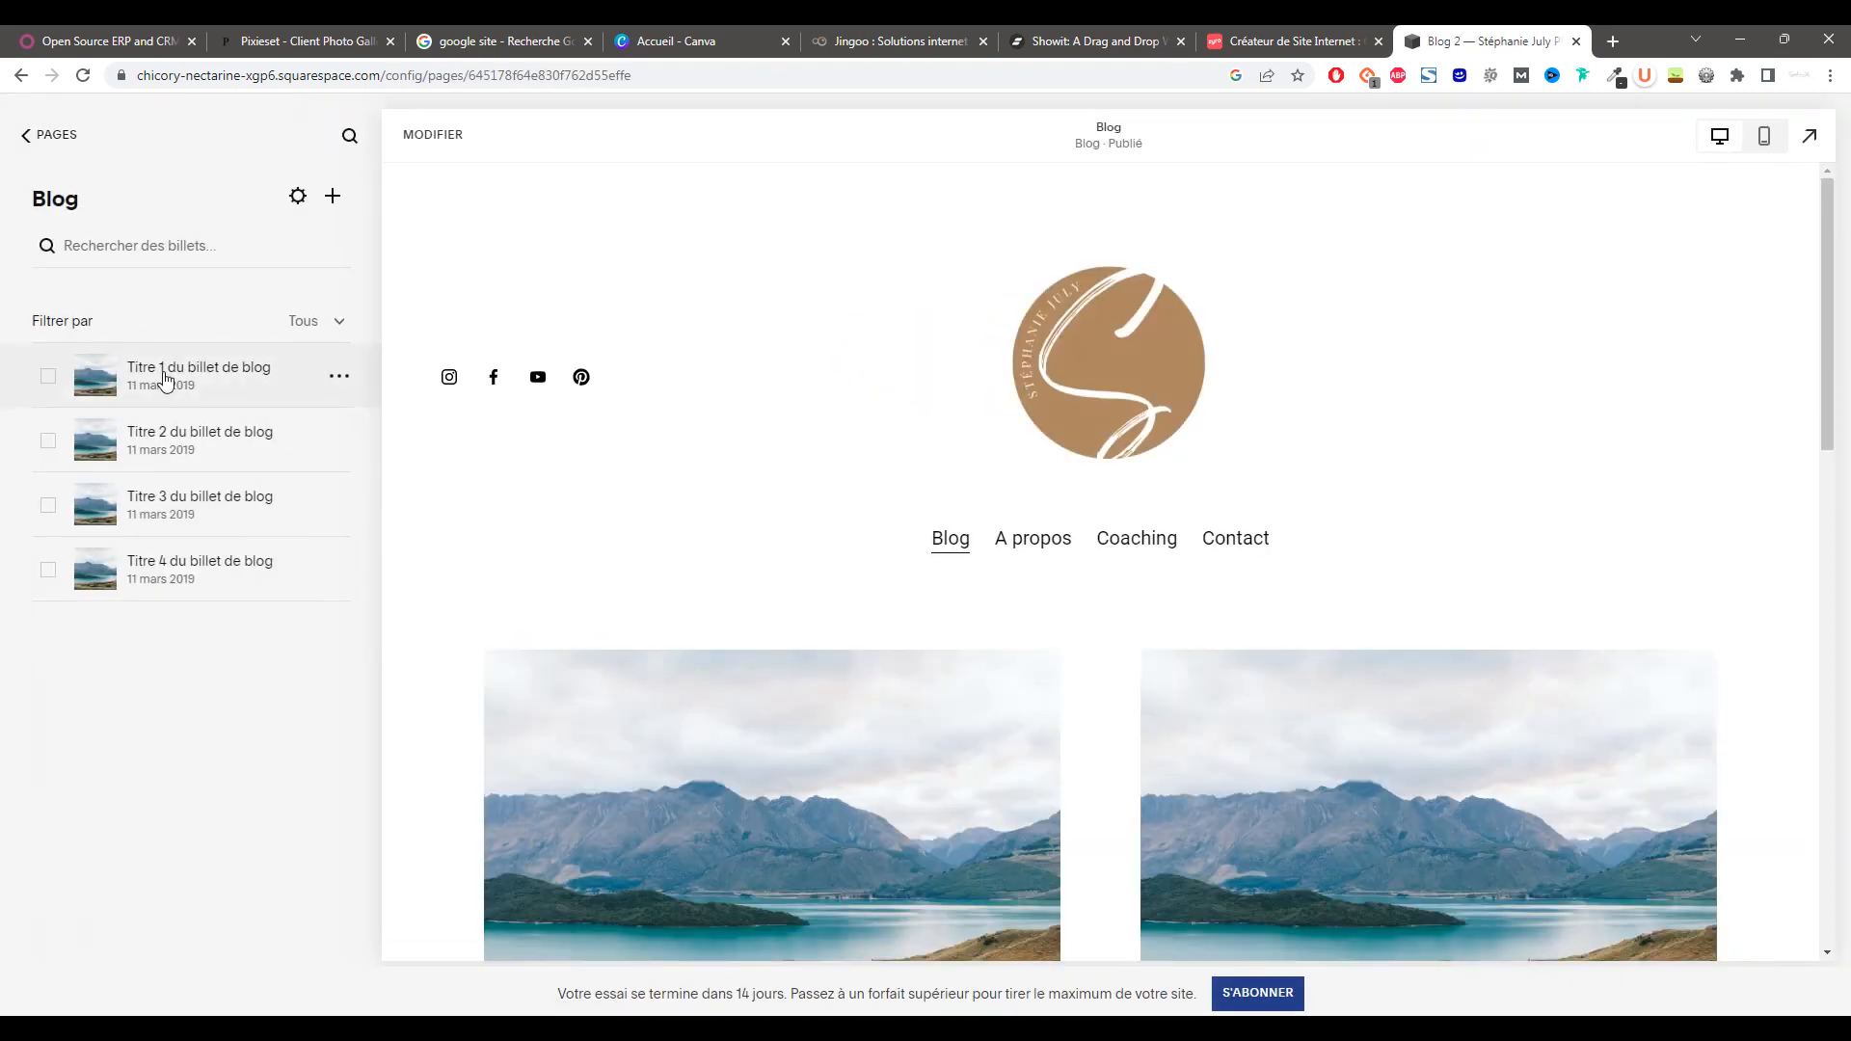
- Start an untitled post in the new Blog page, leave it empty and check the blog's post list
left_click(331, 197)
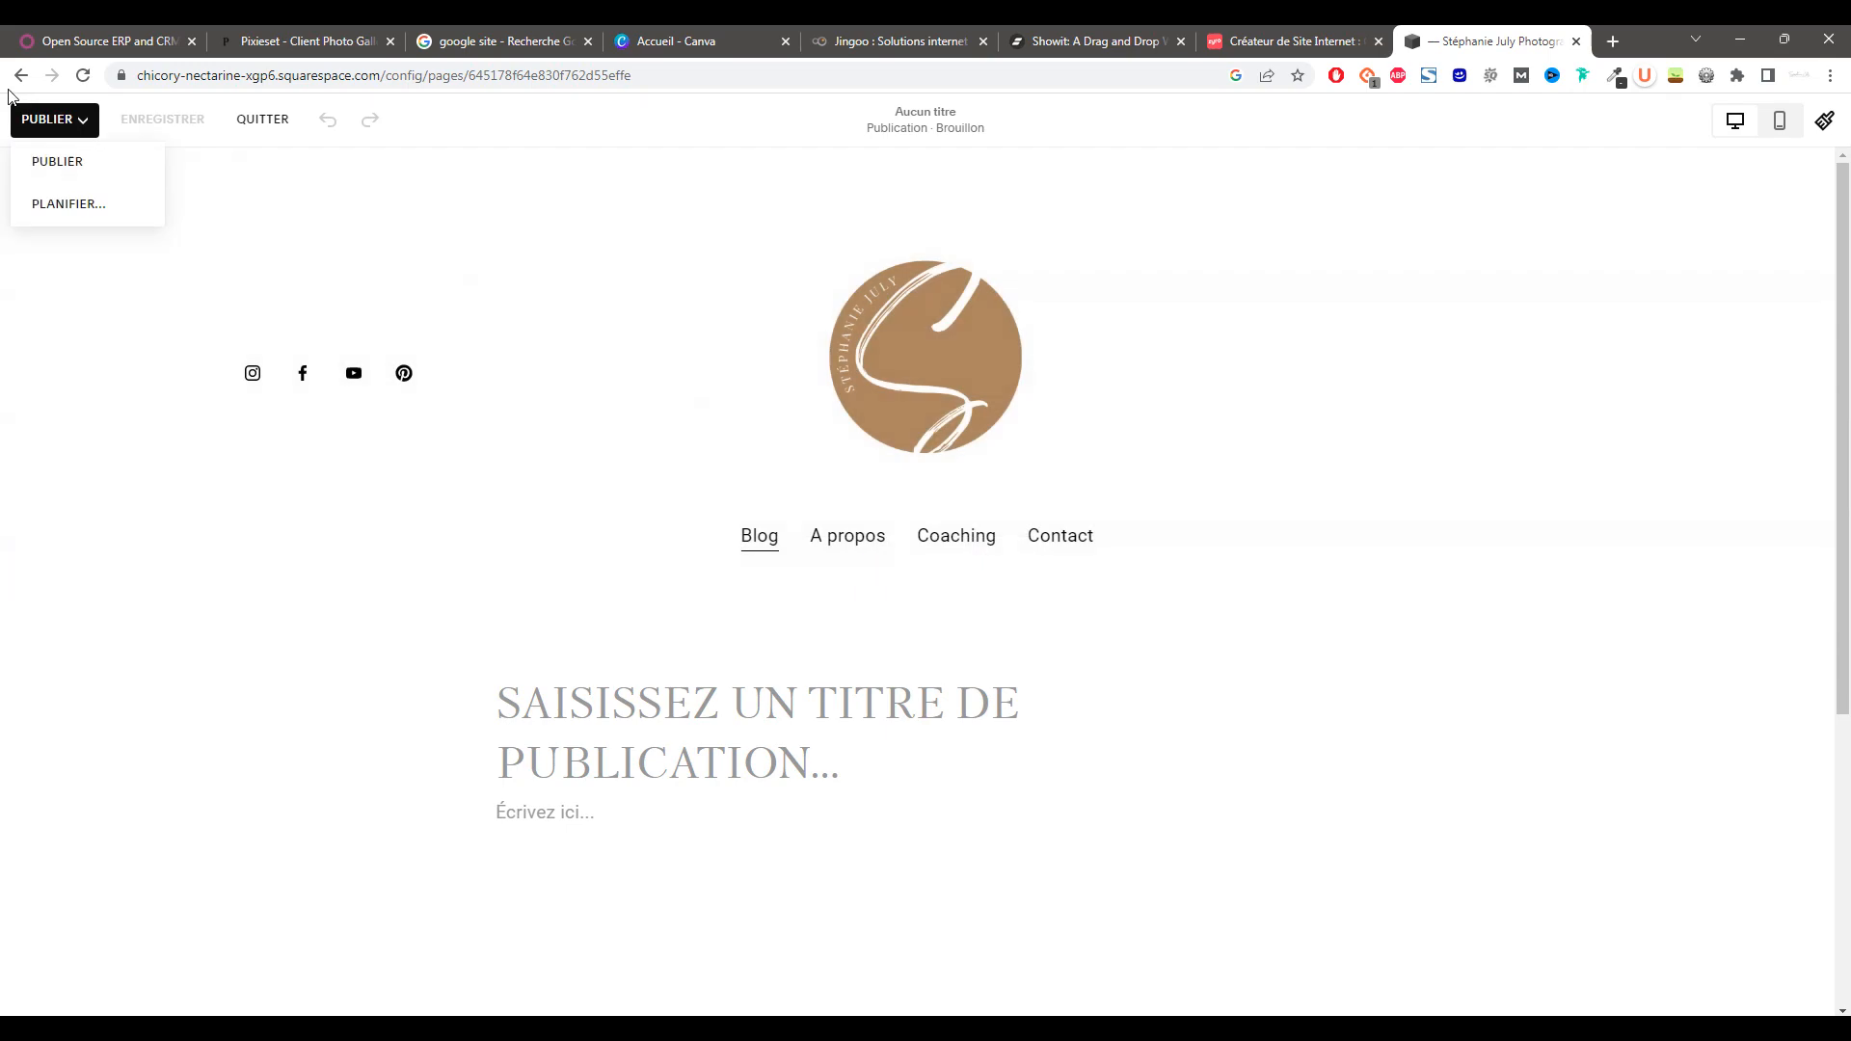
left_click(21, 75)
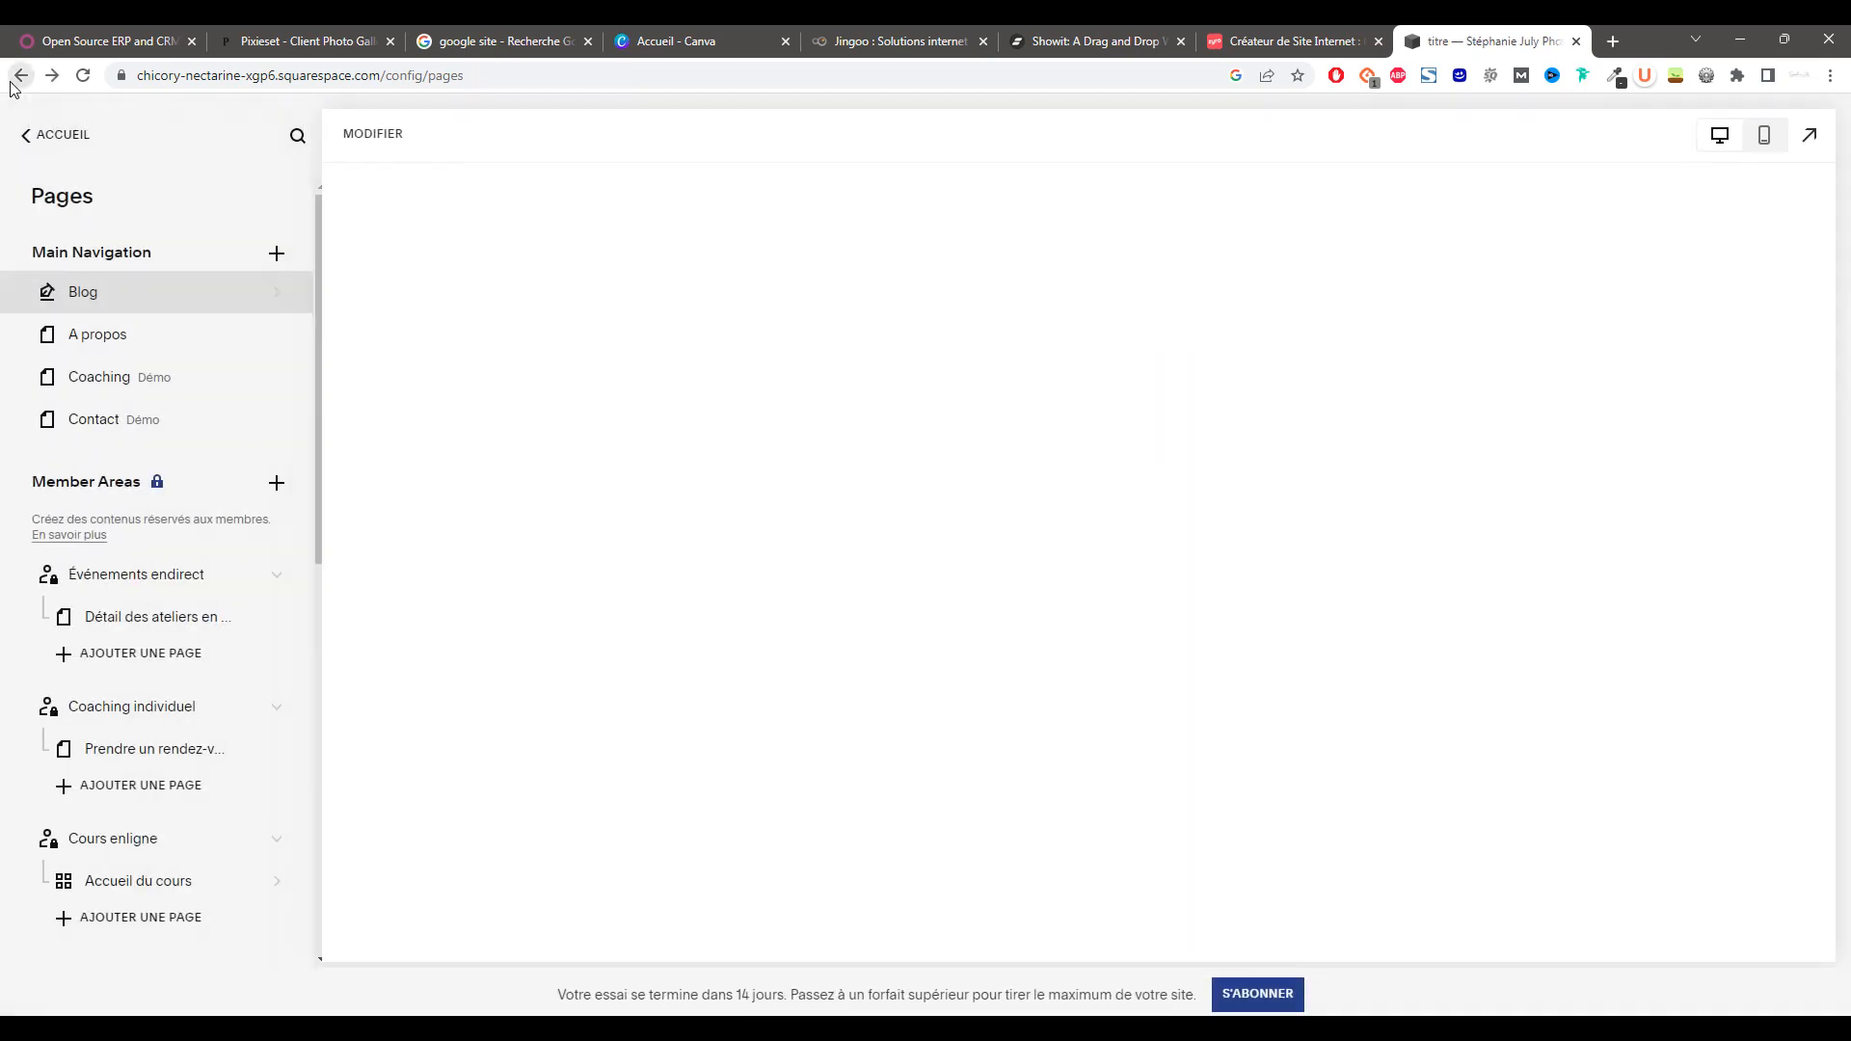
scroll(222, 566, "down", 7)
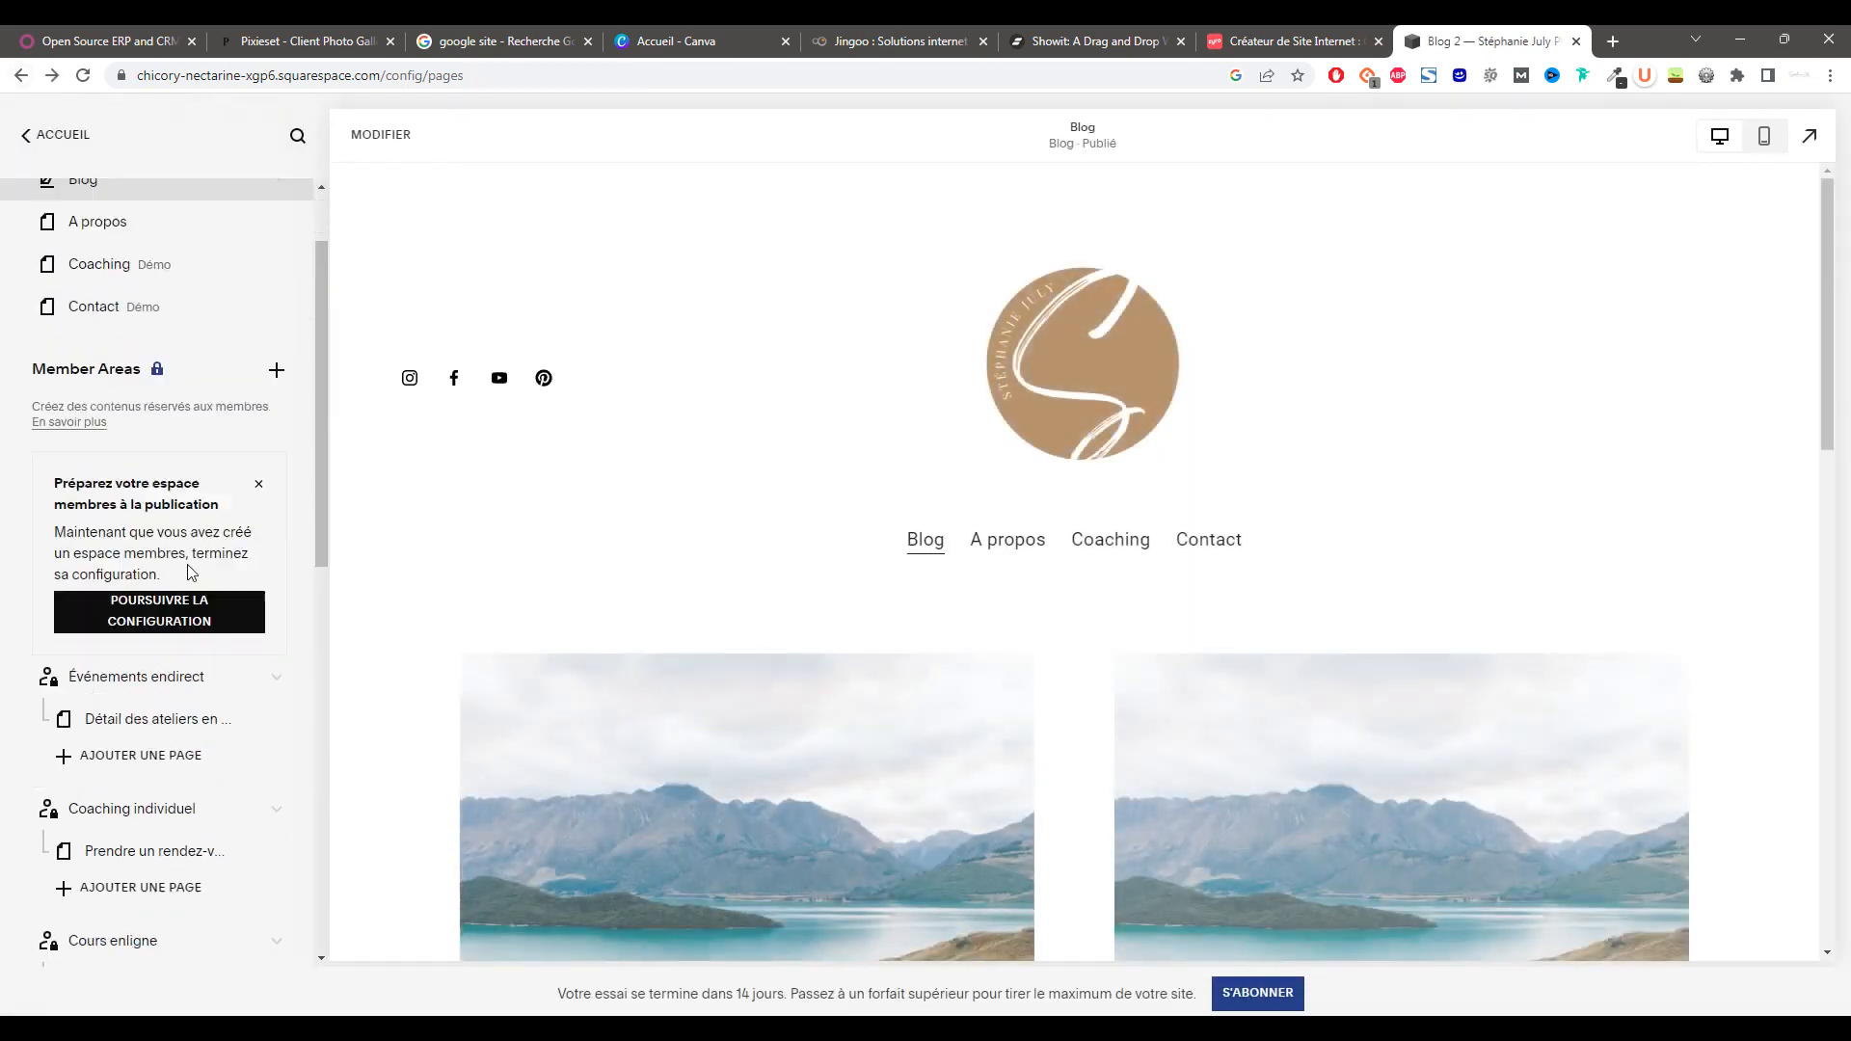
scroll(190, 566, "down", 2)
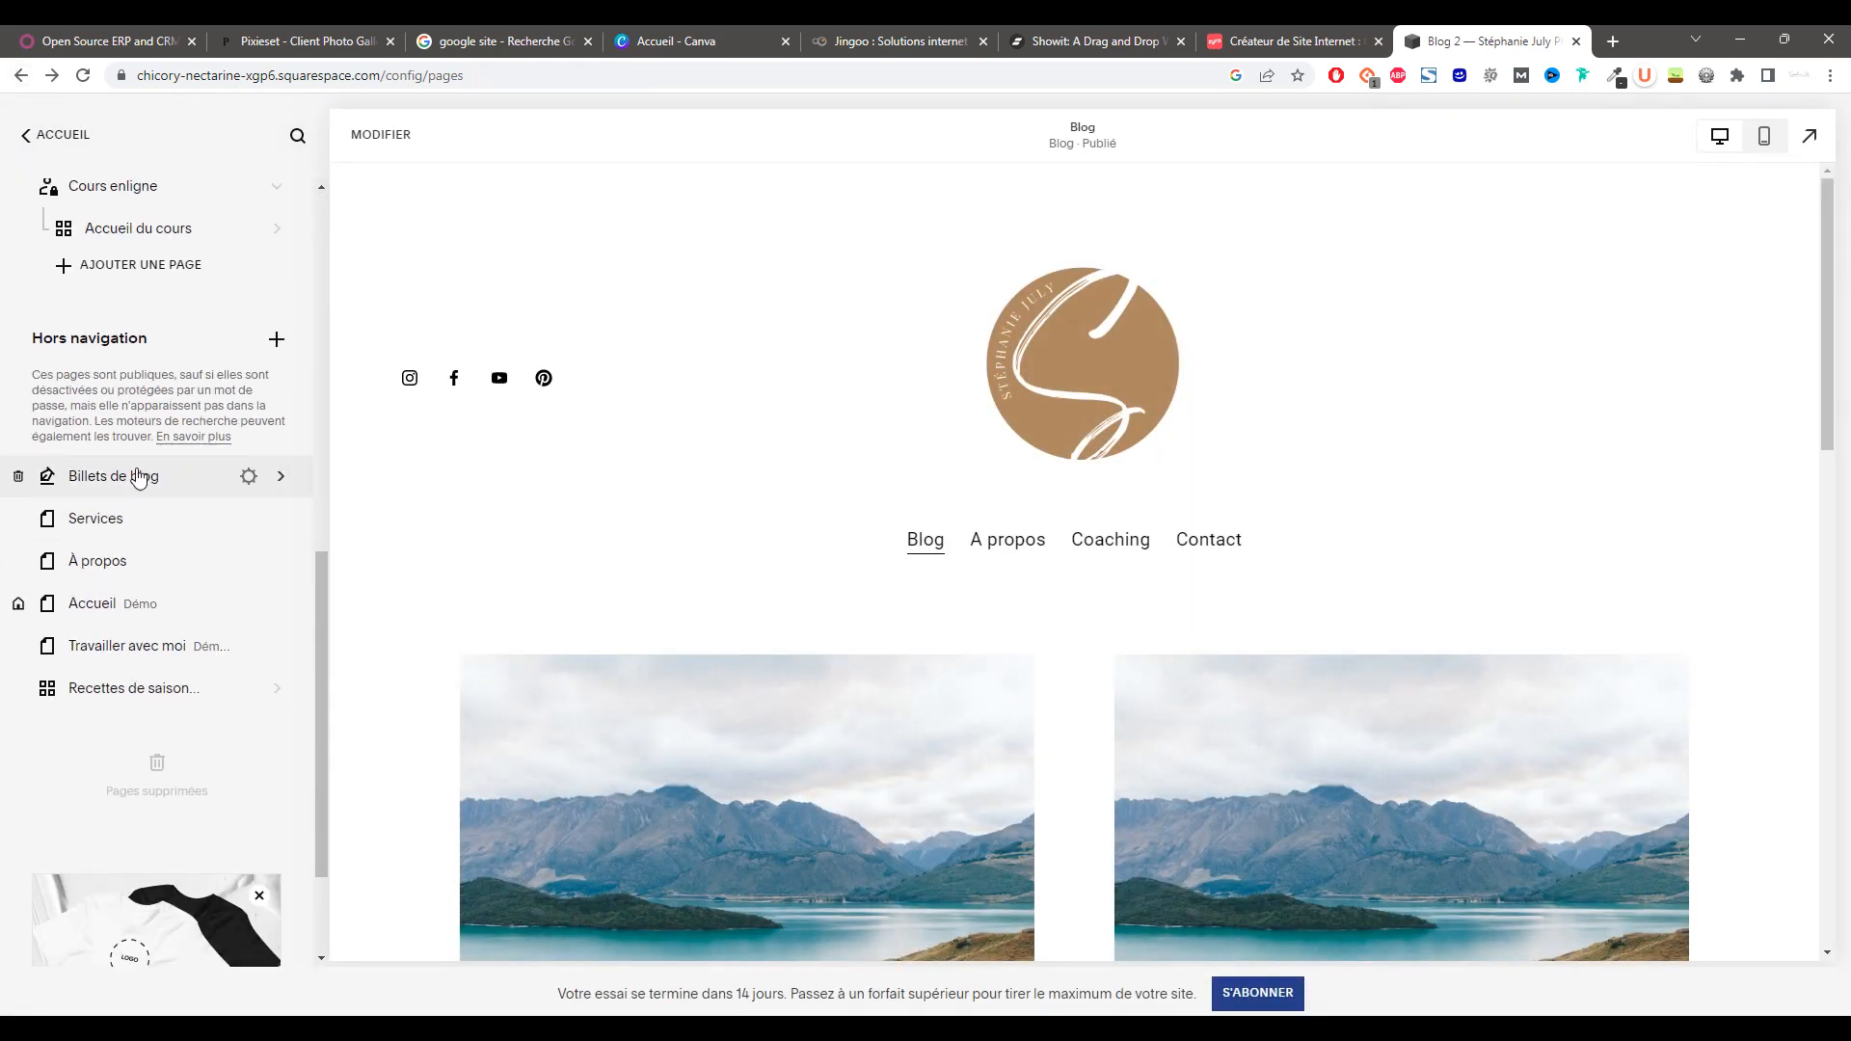
scroll(208, 476, "up", 10)
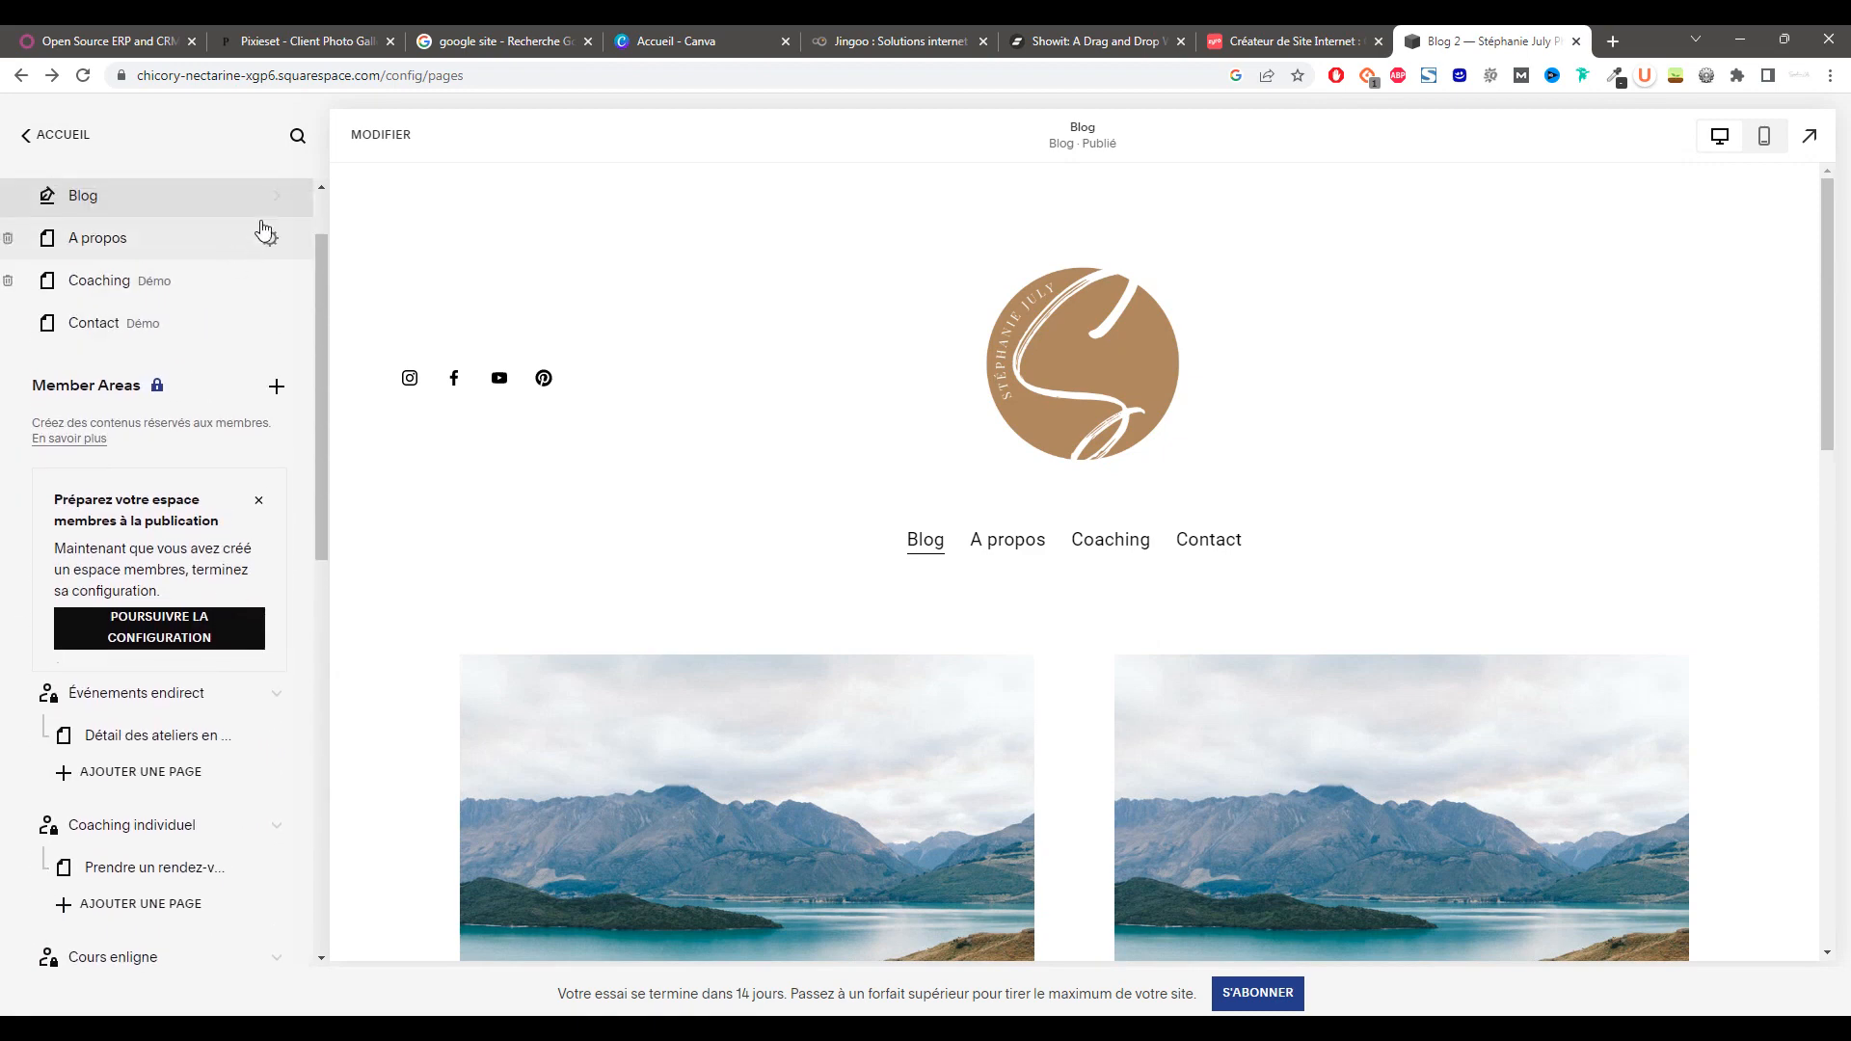
left_click(280, 198)
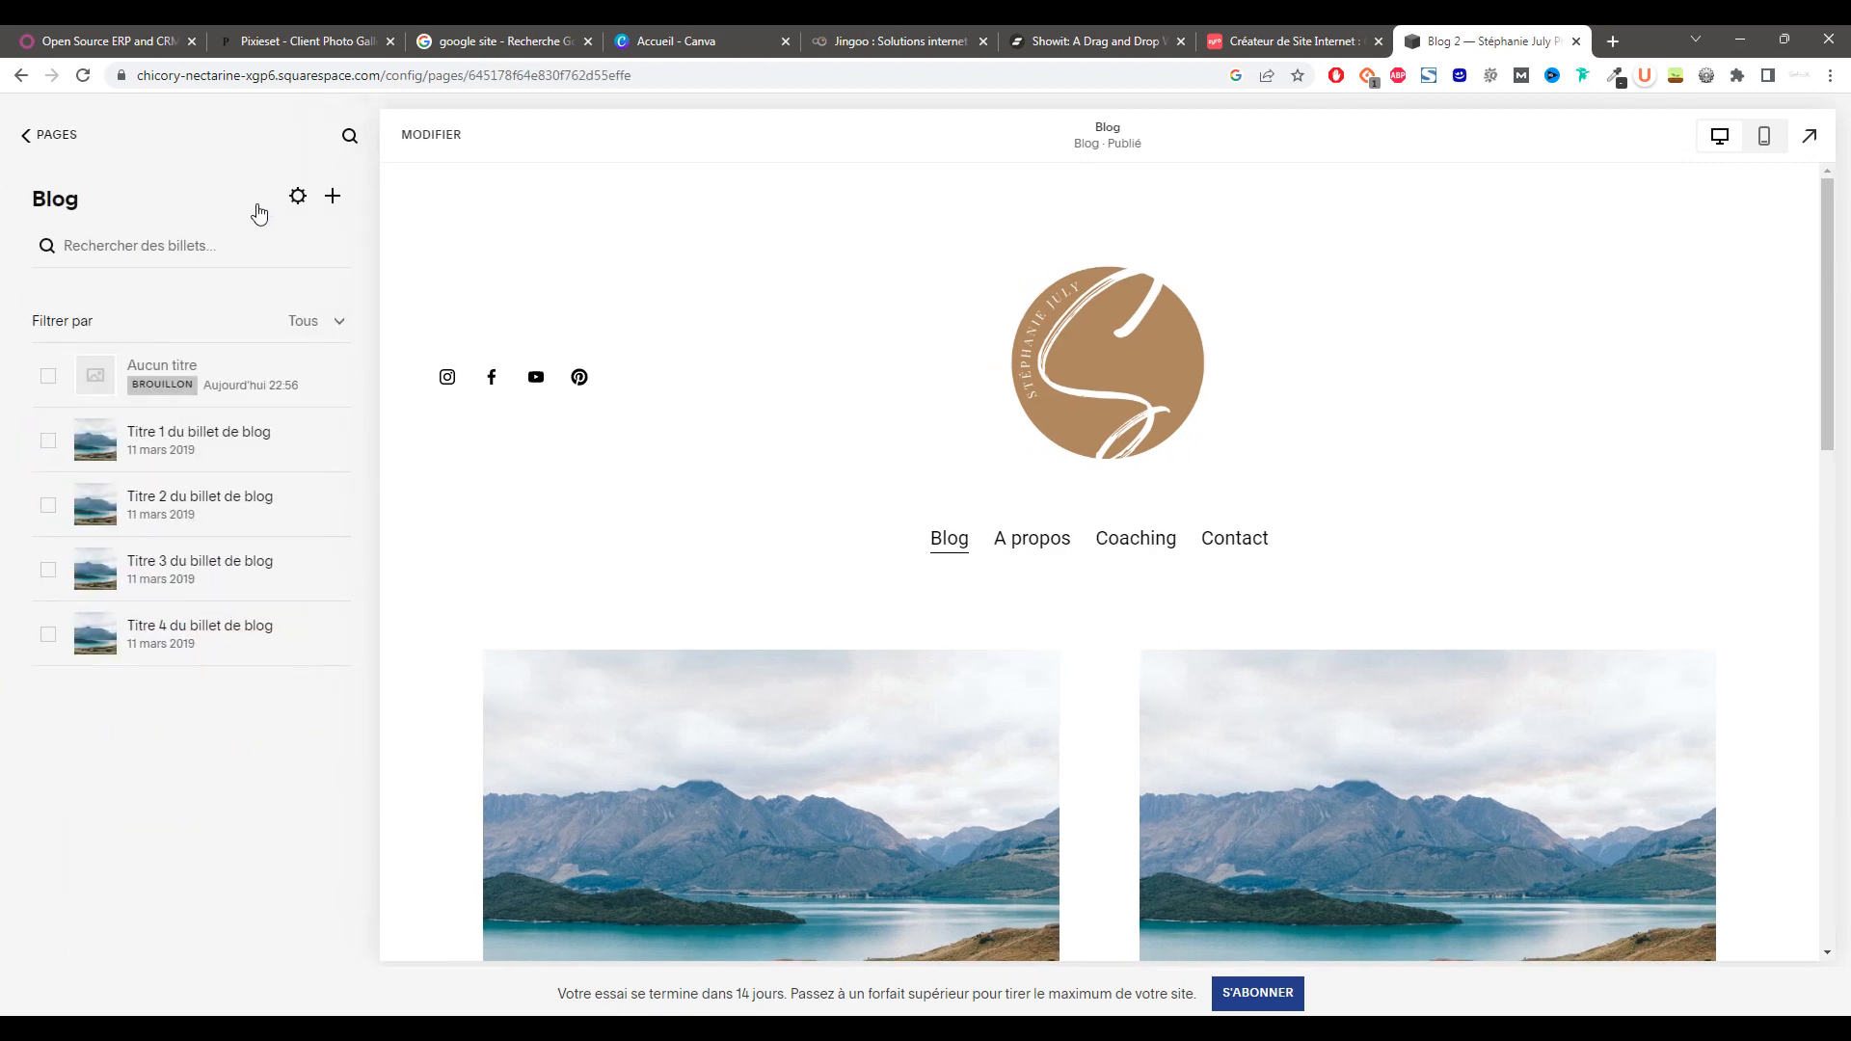
- Delete the new Blog page from the Main Navigation
left_click(24, 137)
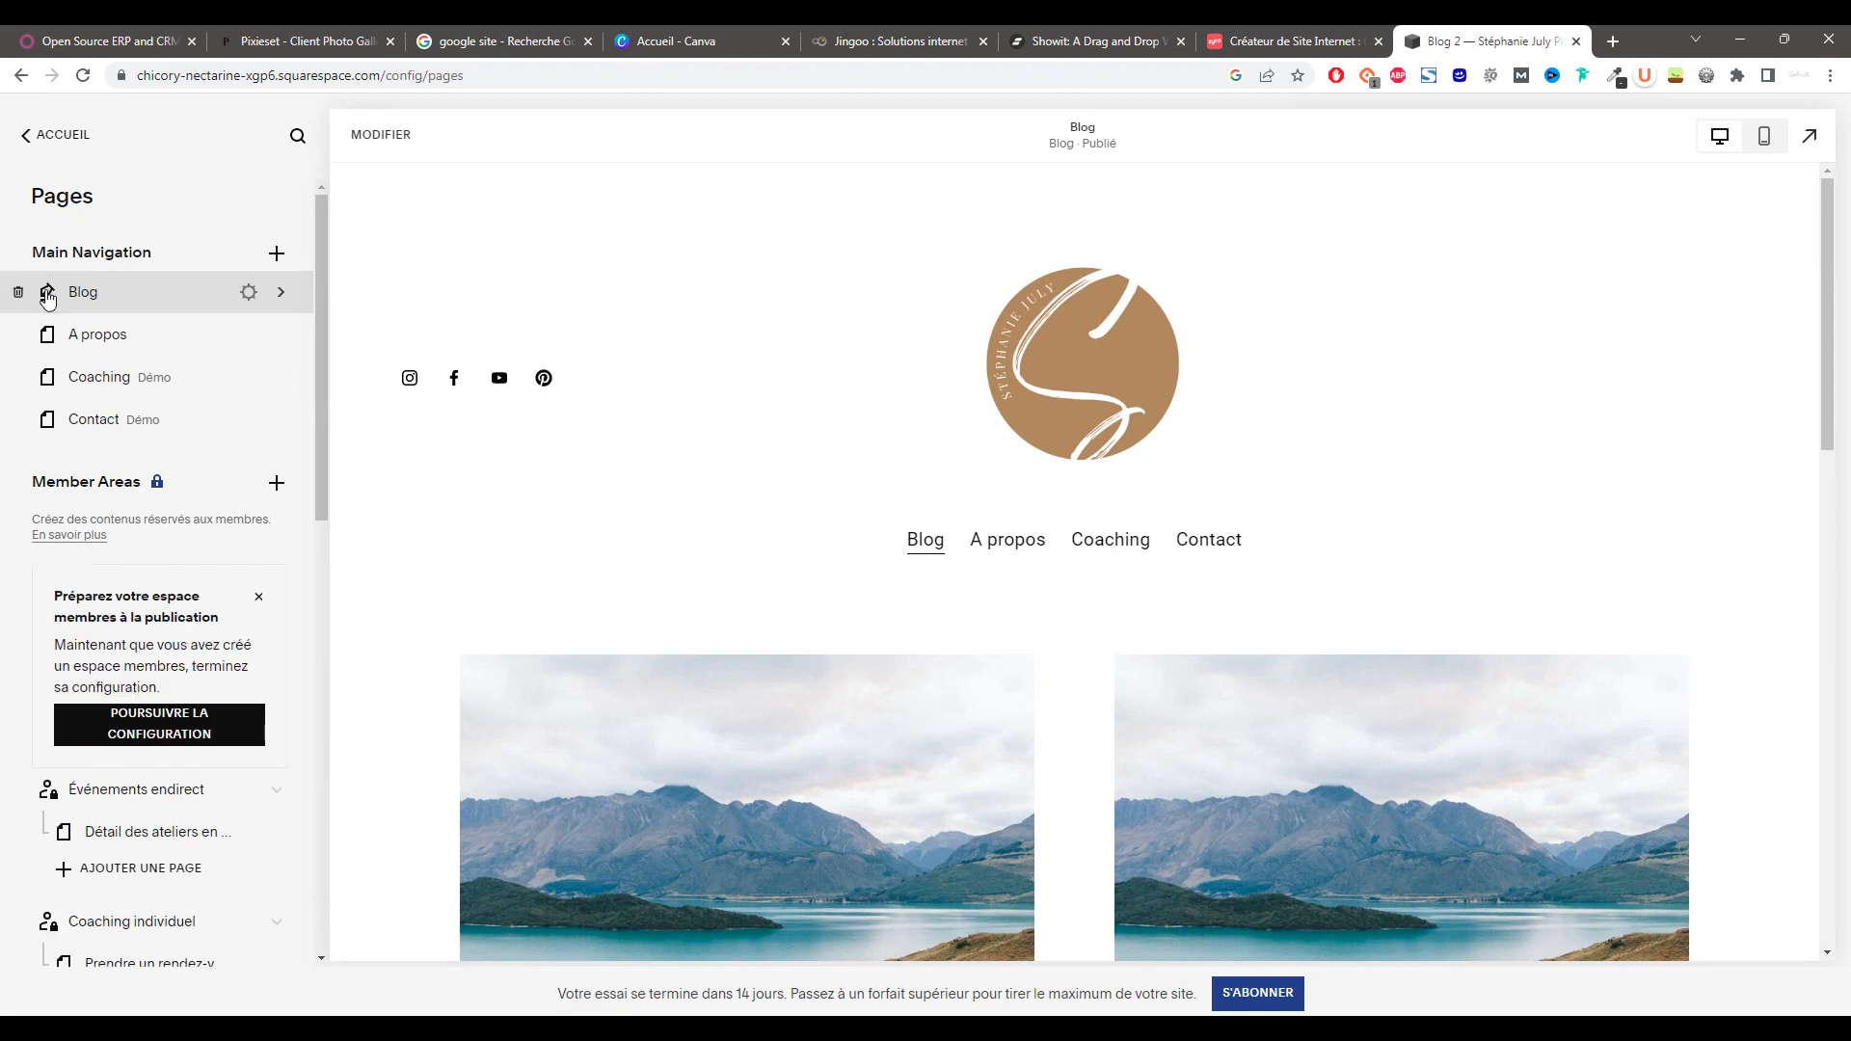
left_click(20, 294)
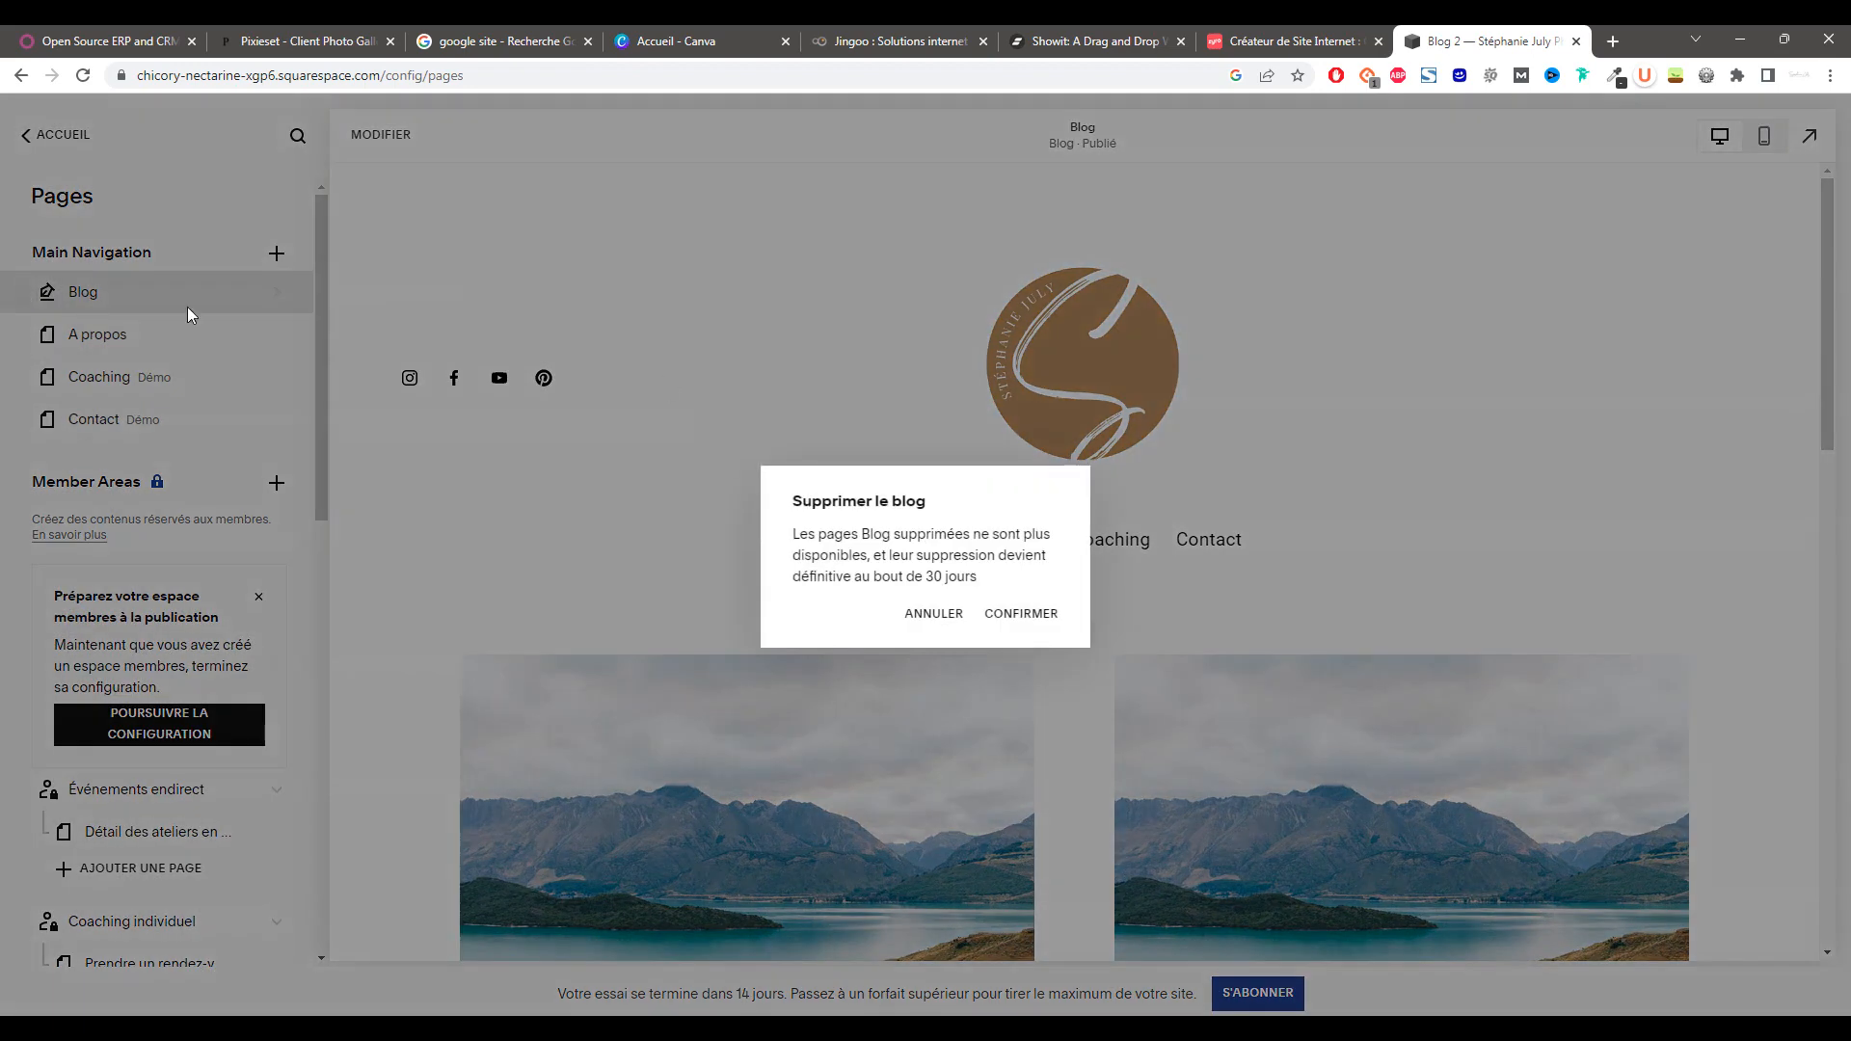
left_click(1034, 622)
- Move the Billets de blog page from Hors navigation into the Main Navigation between Coaching and Contact
scroll(177, 711, "down", 6)
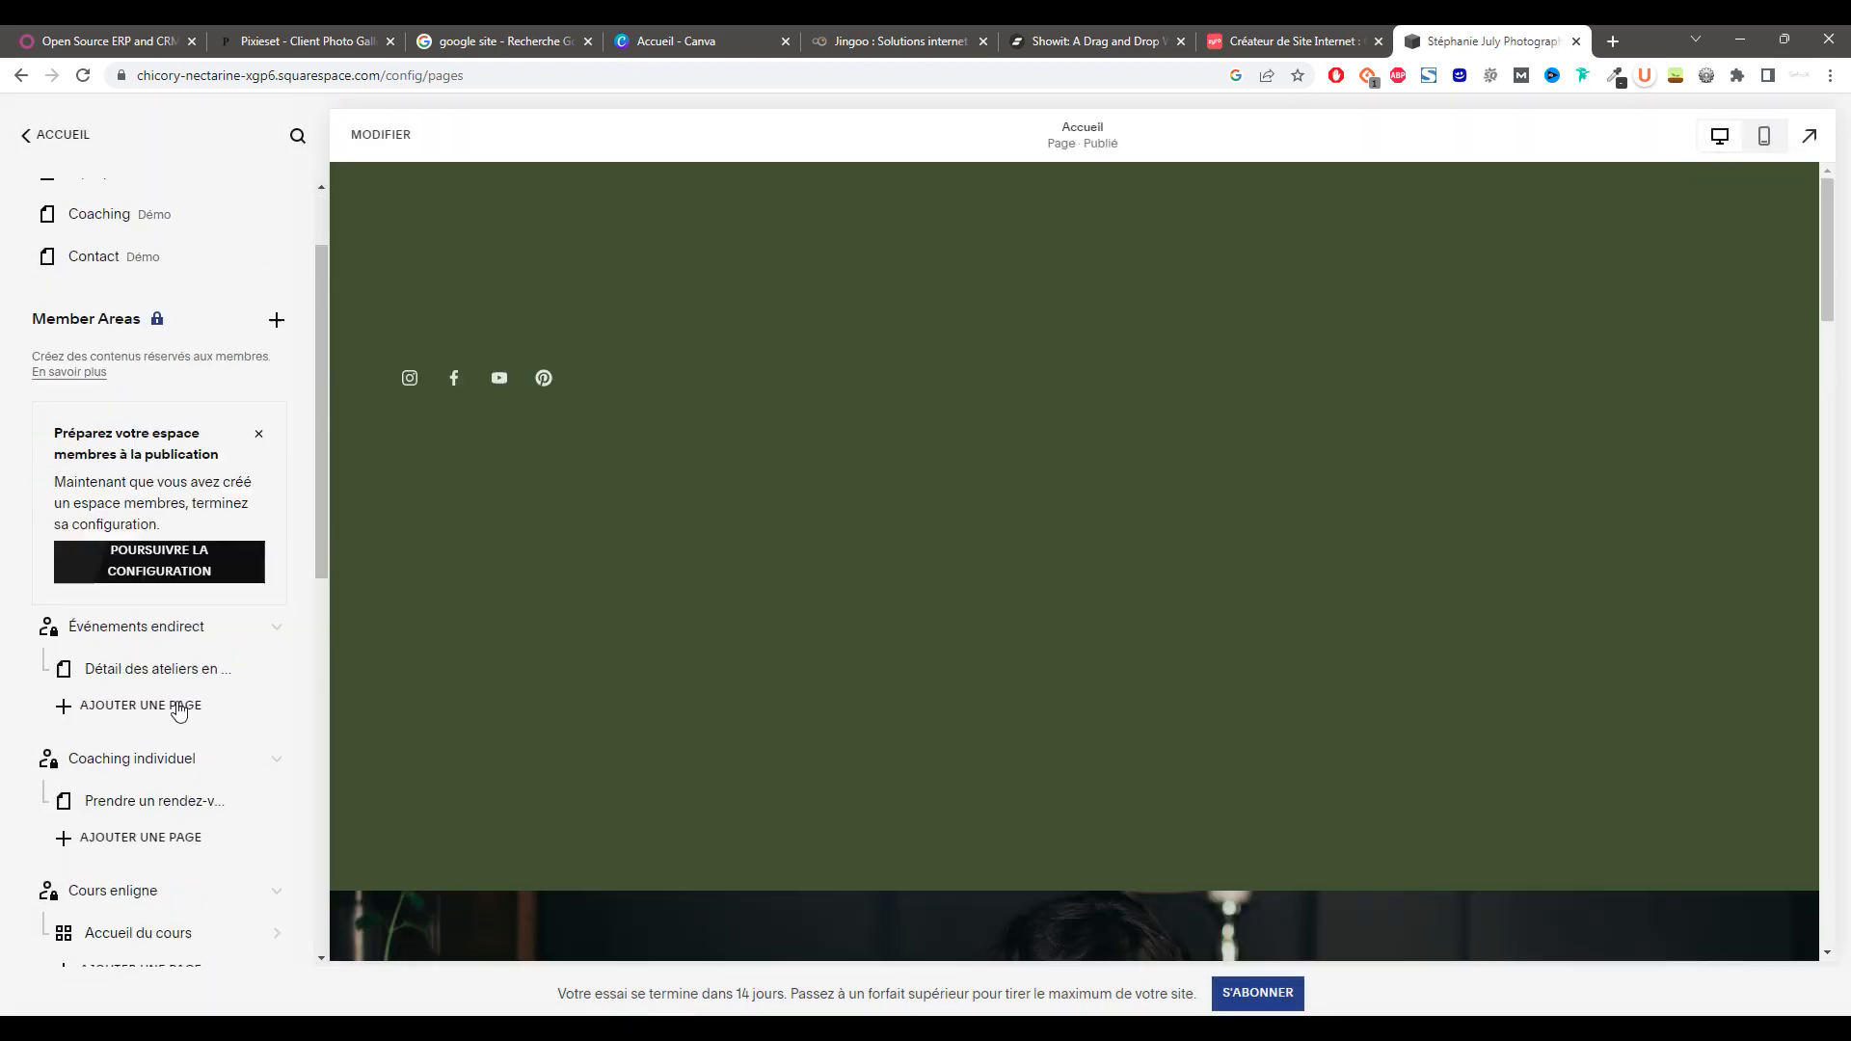
left_click_drag(96, 627, 96, 376)
left_click(249, 377)
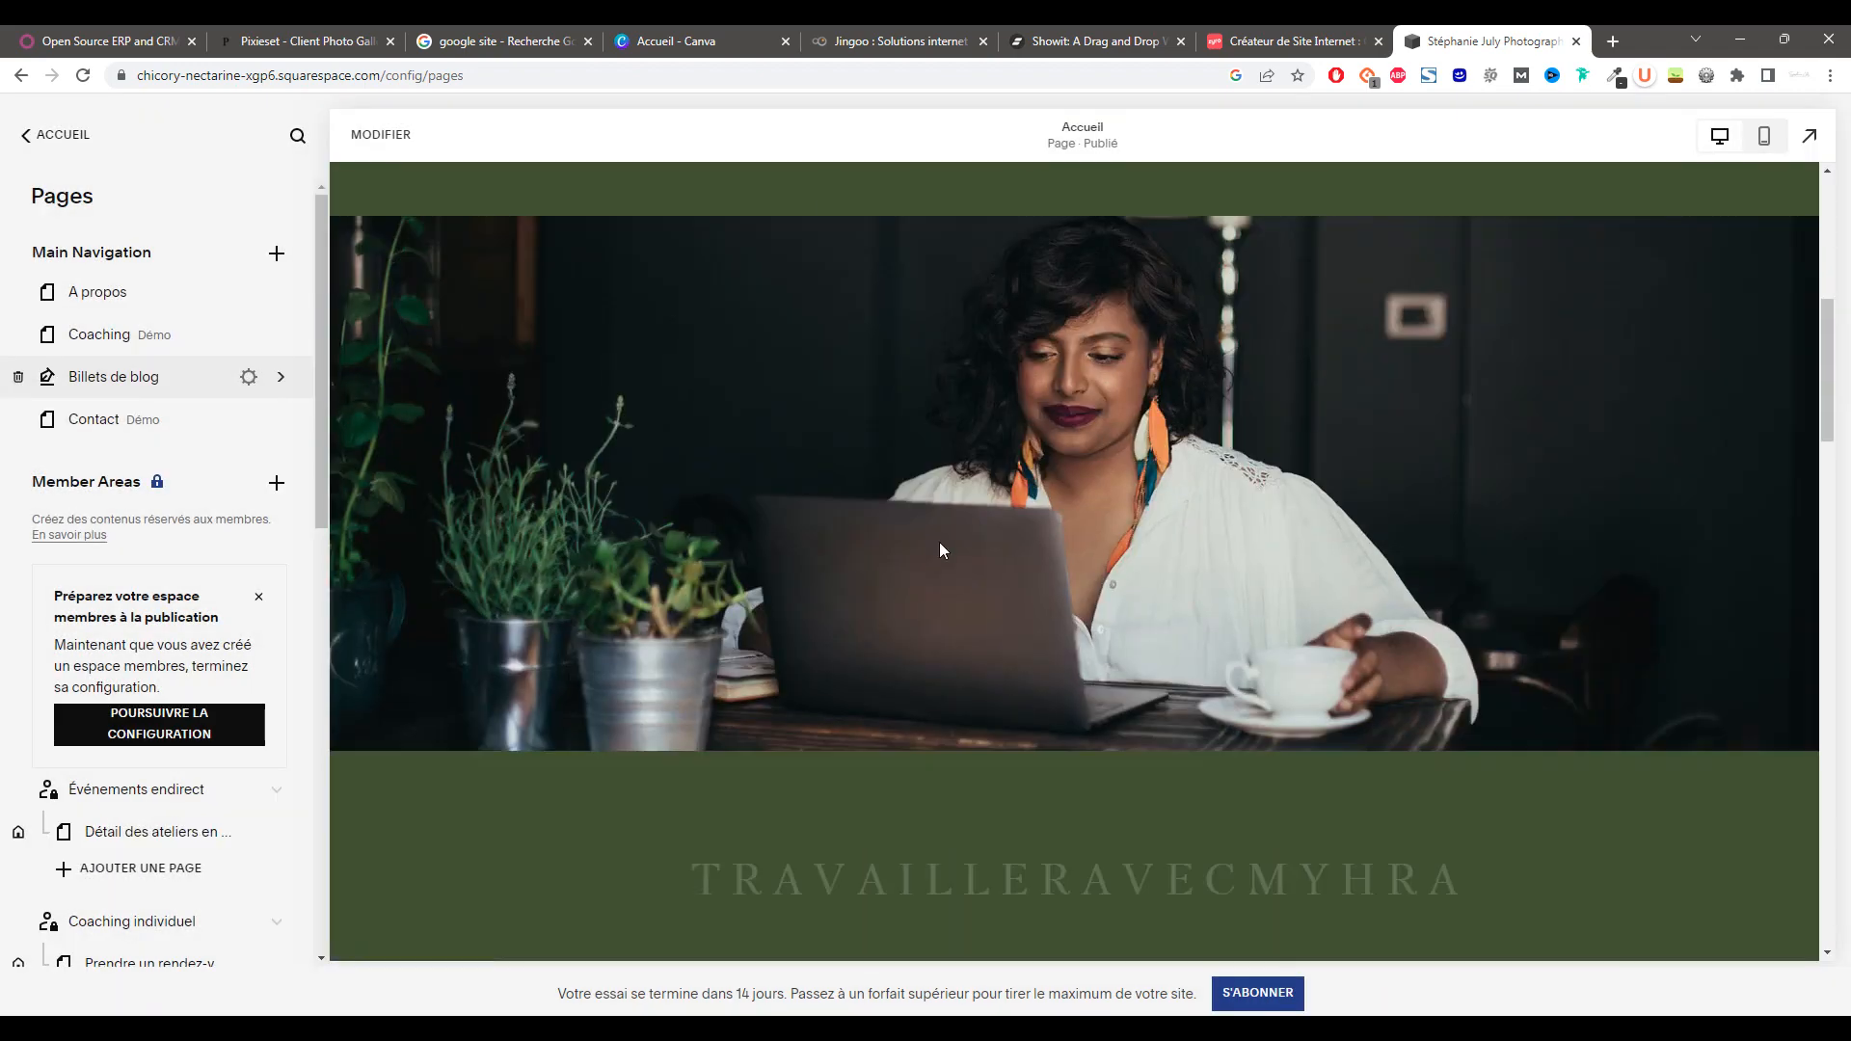
- Look over the Accueil page and put it in edit mode
scroll(941, 550, "down", 17)
left_click(382, 135)
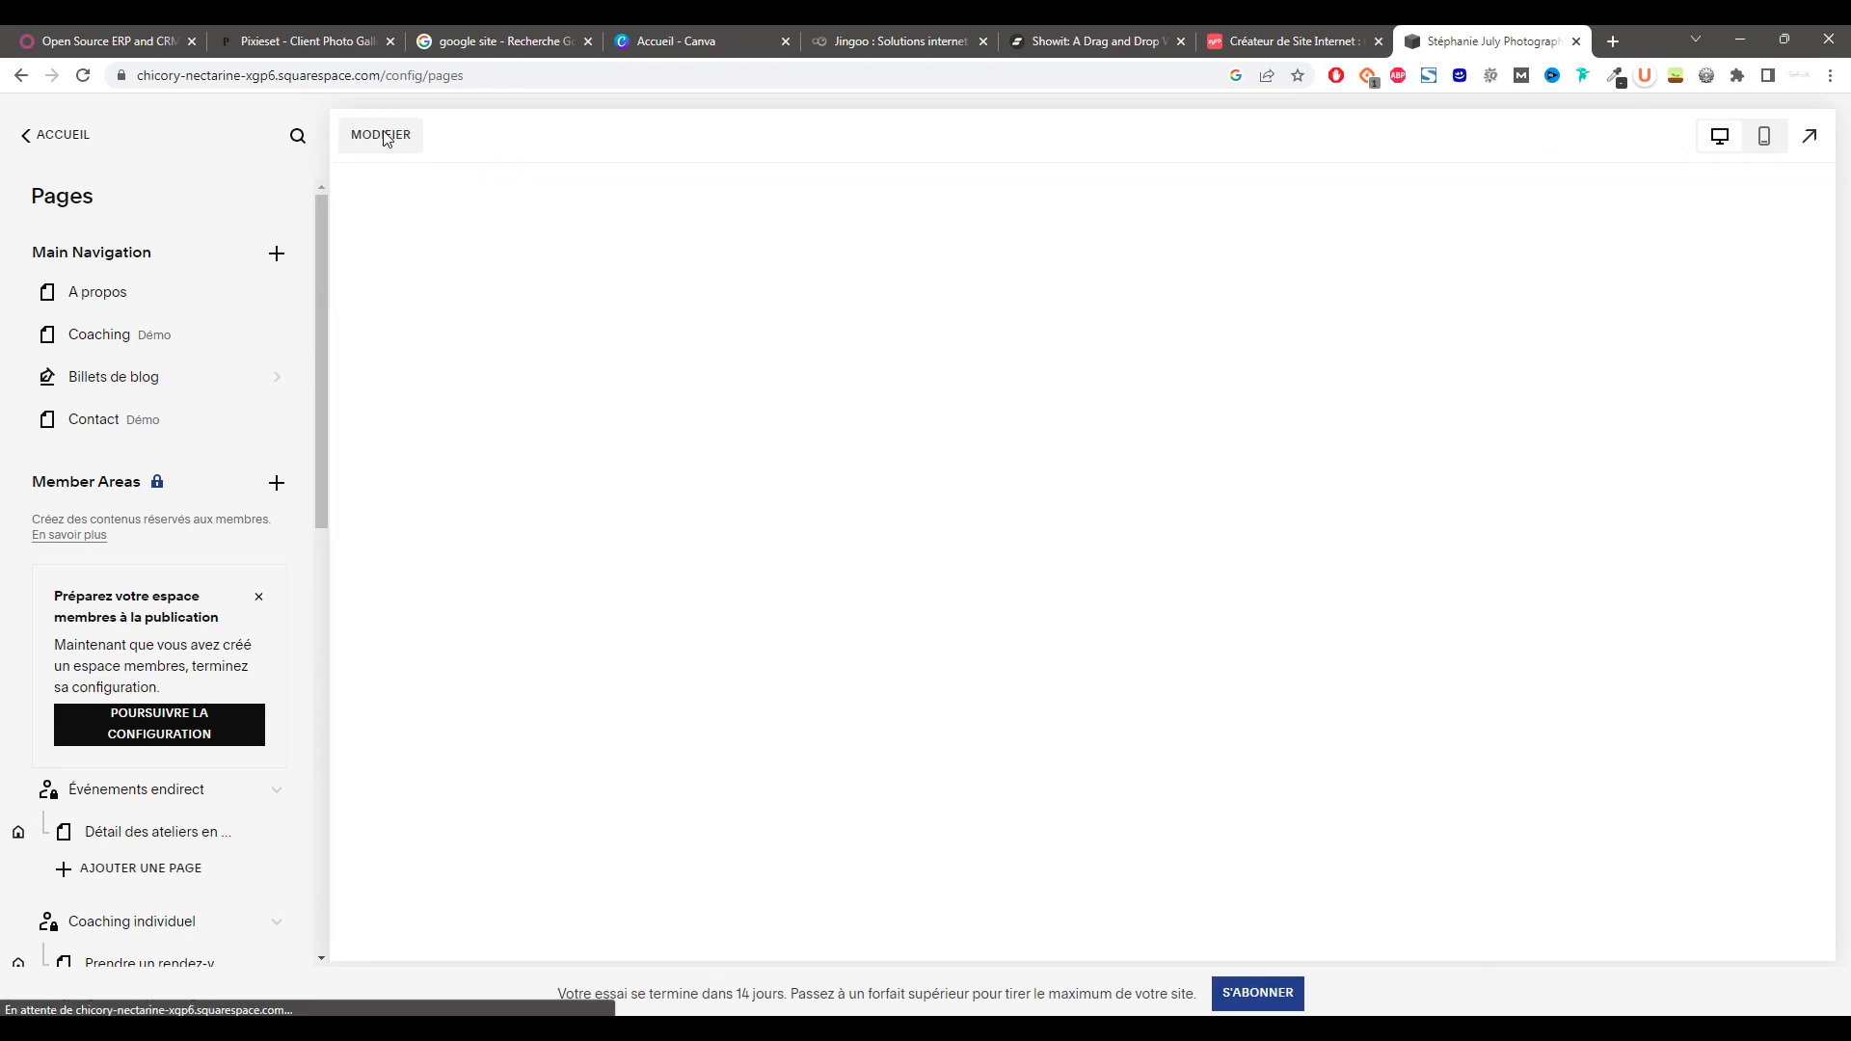
scroll(826, 617, "down", 6)
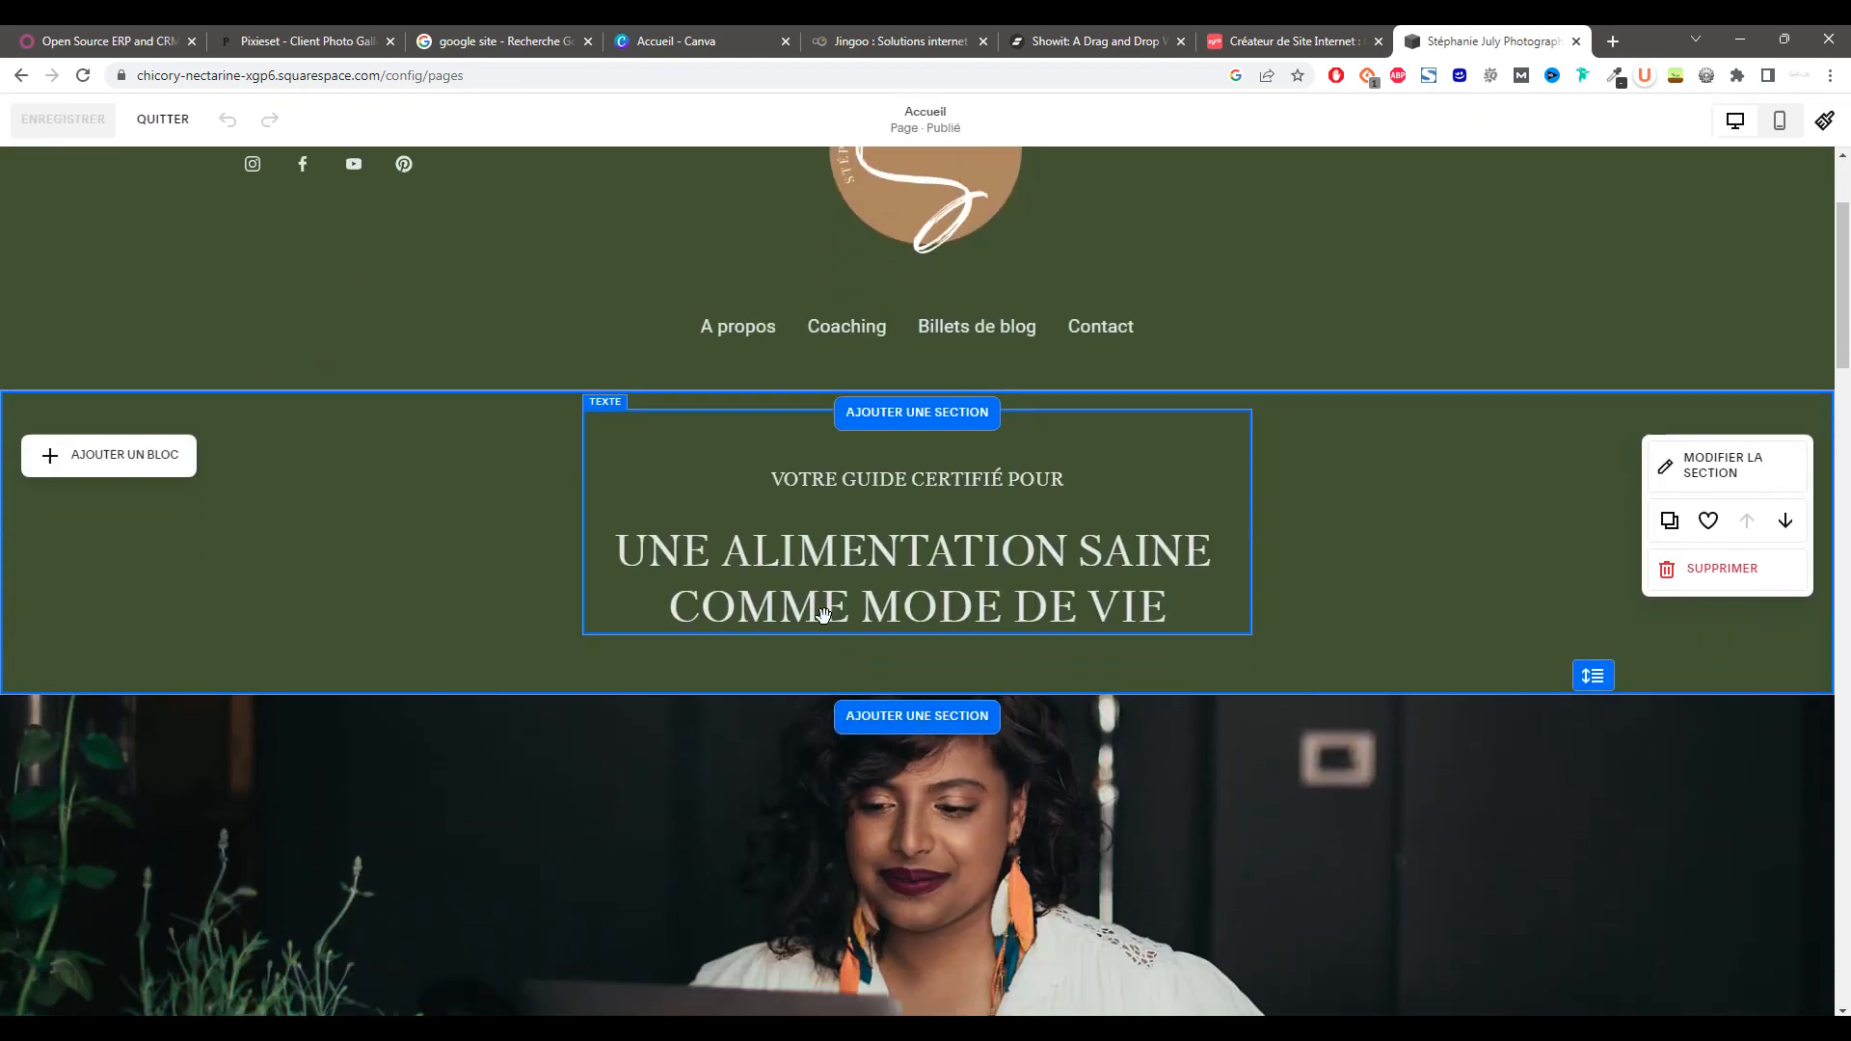
- Delete the three sections below the banner photo on the Accueil page, from the Myhra services one to the Coaching bien-être one
scroll(825, 618, "down", 6)
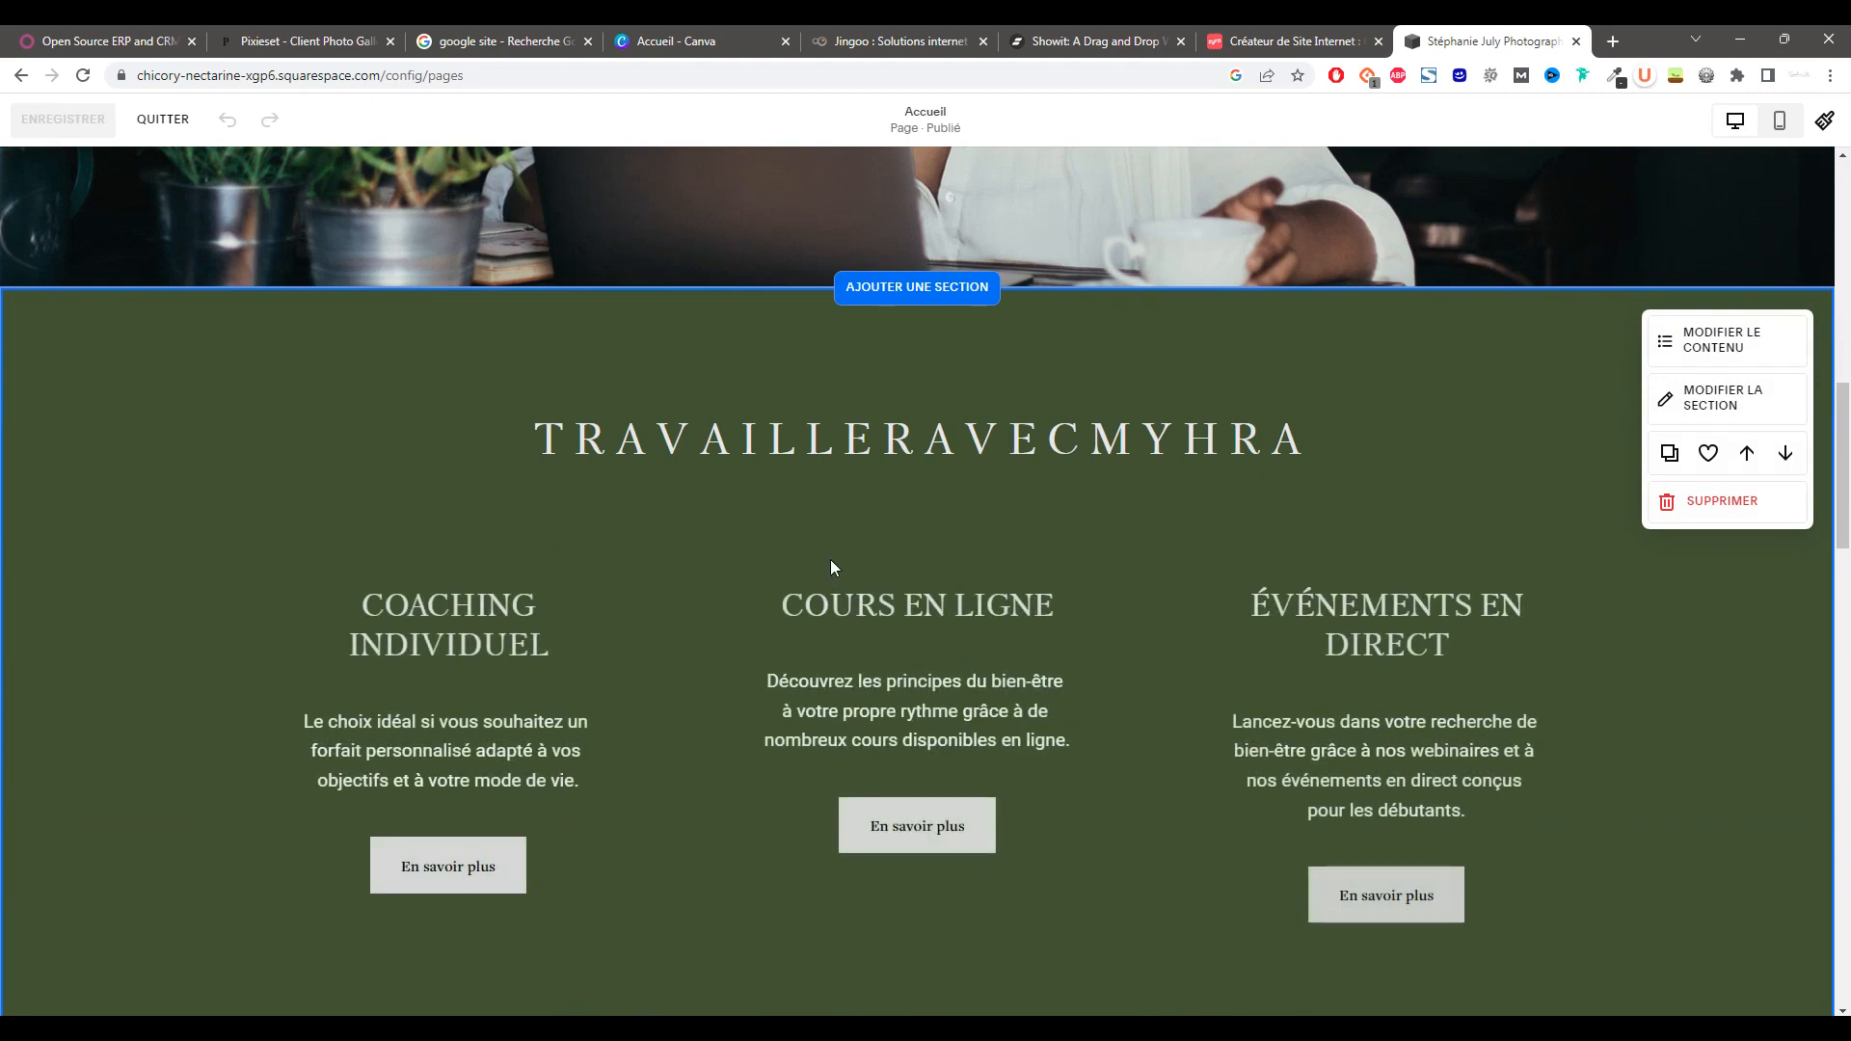
scroll(831, 564, "down", 1)
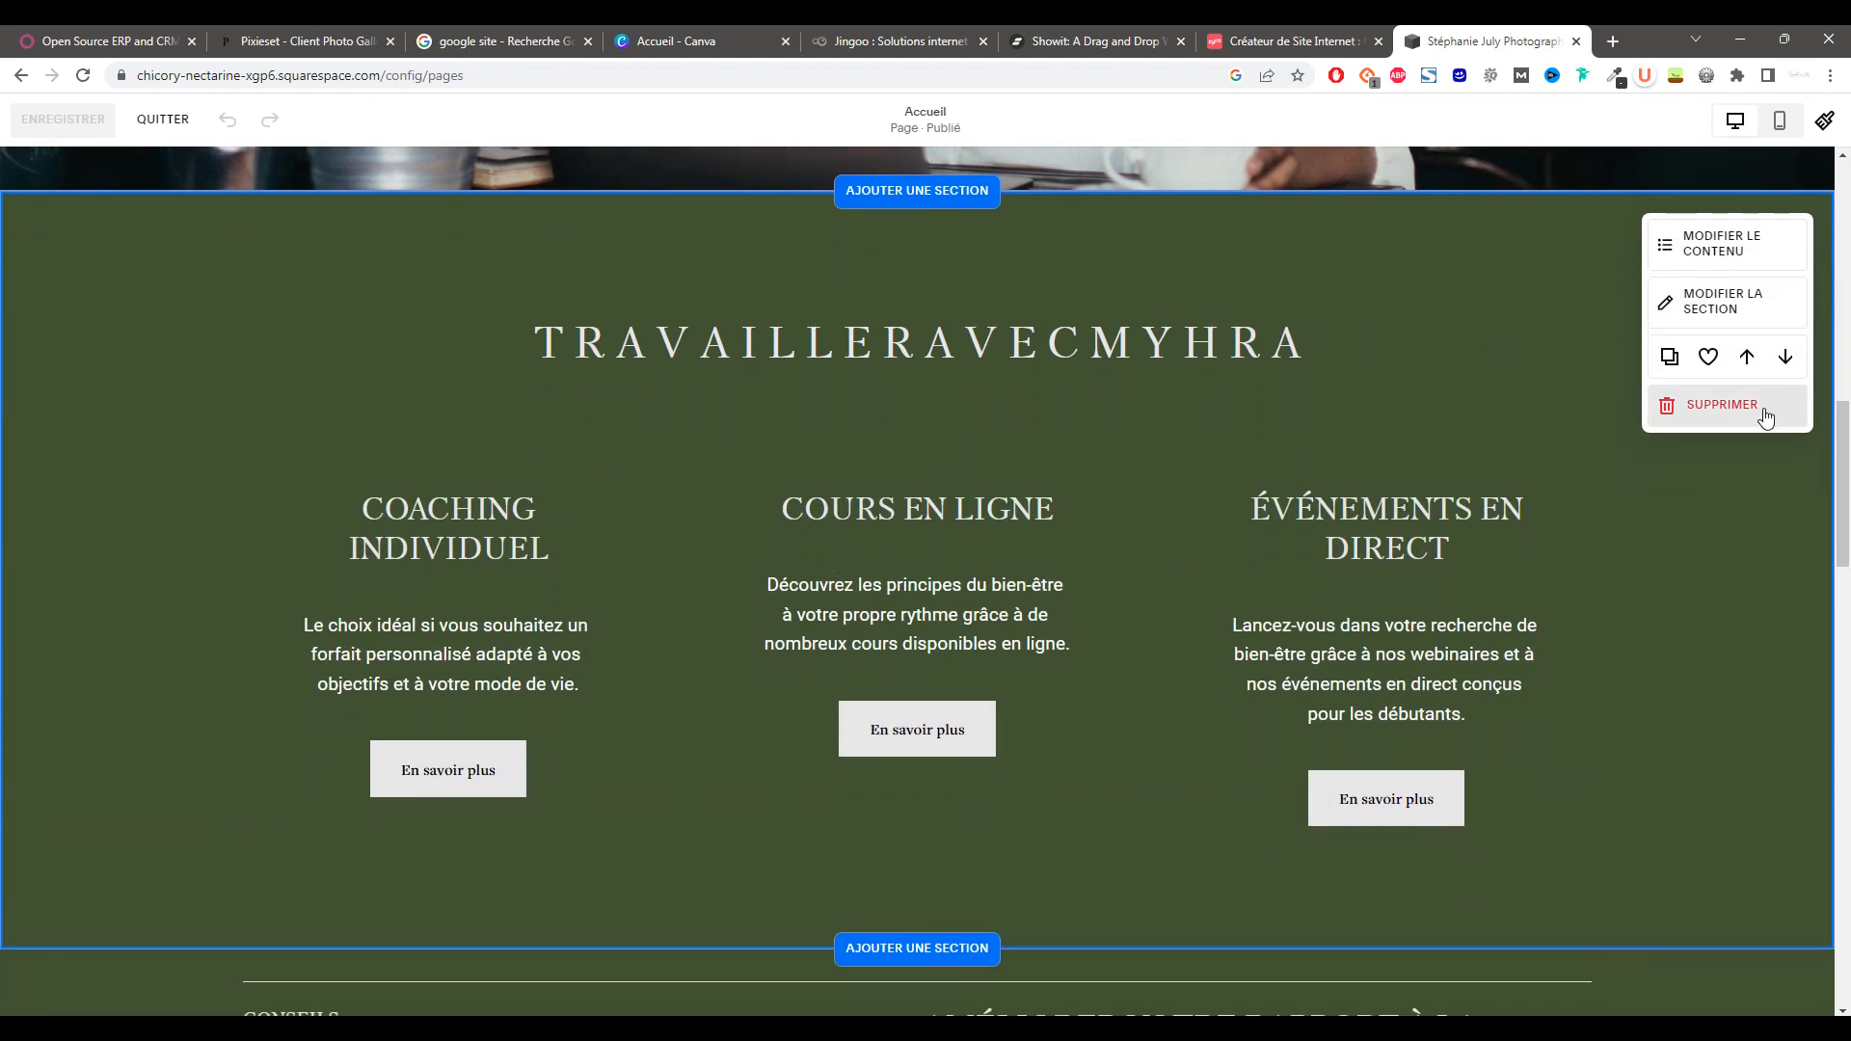
left_click(1722, 405)
left_click(1037, 608)
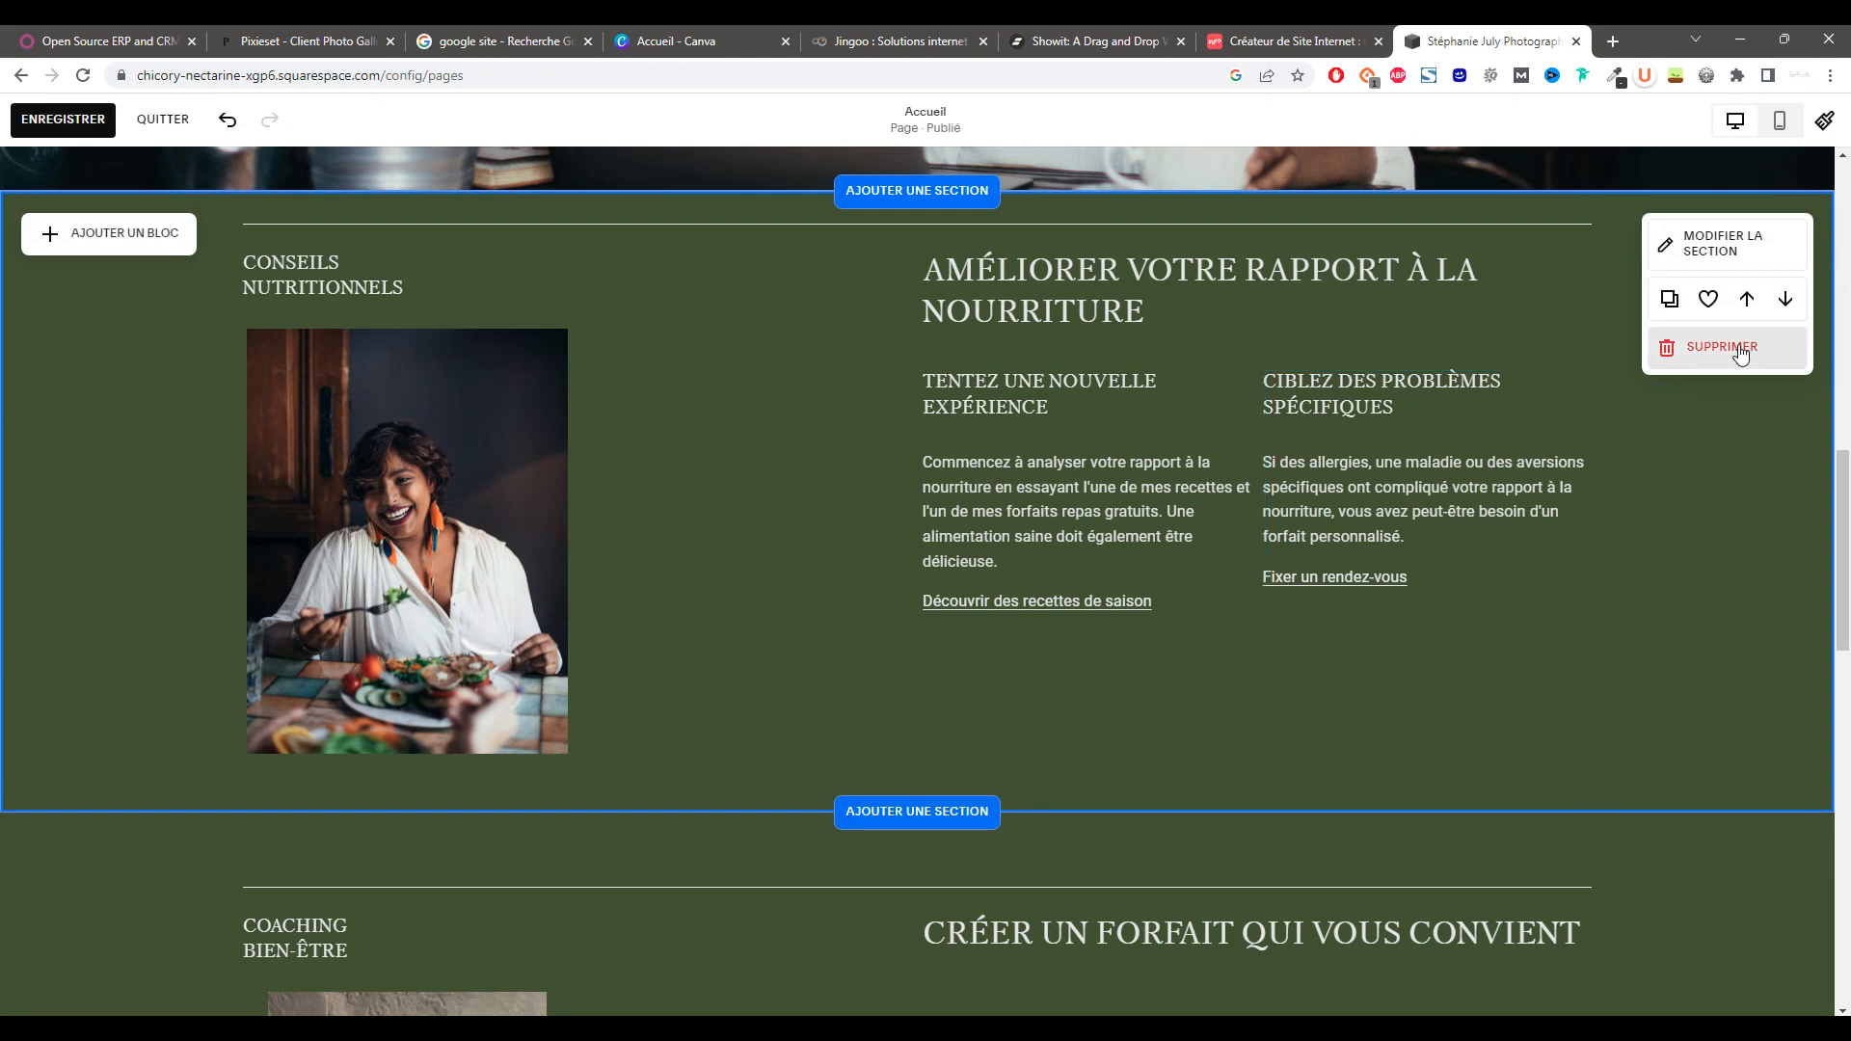
left_click(1722, 347)
left_click(1018, 606)
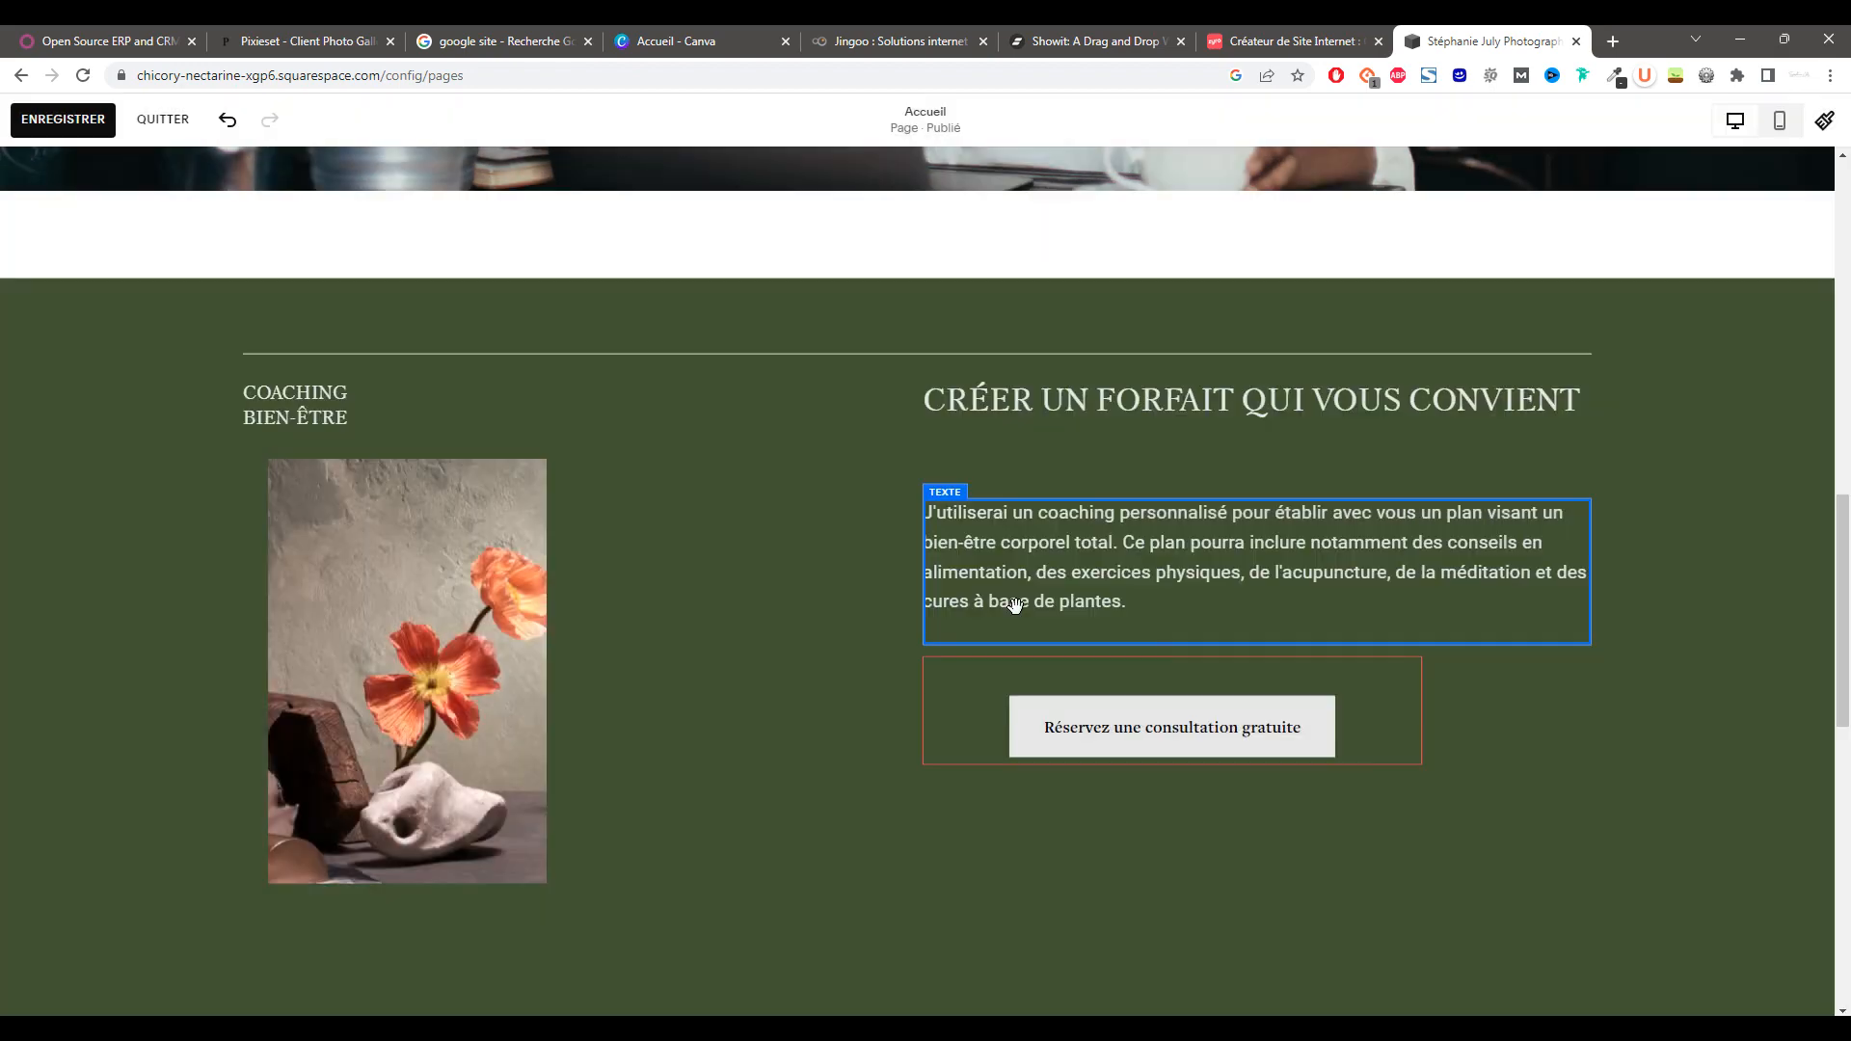
left_click(1723, 347)
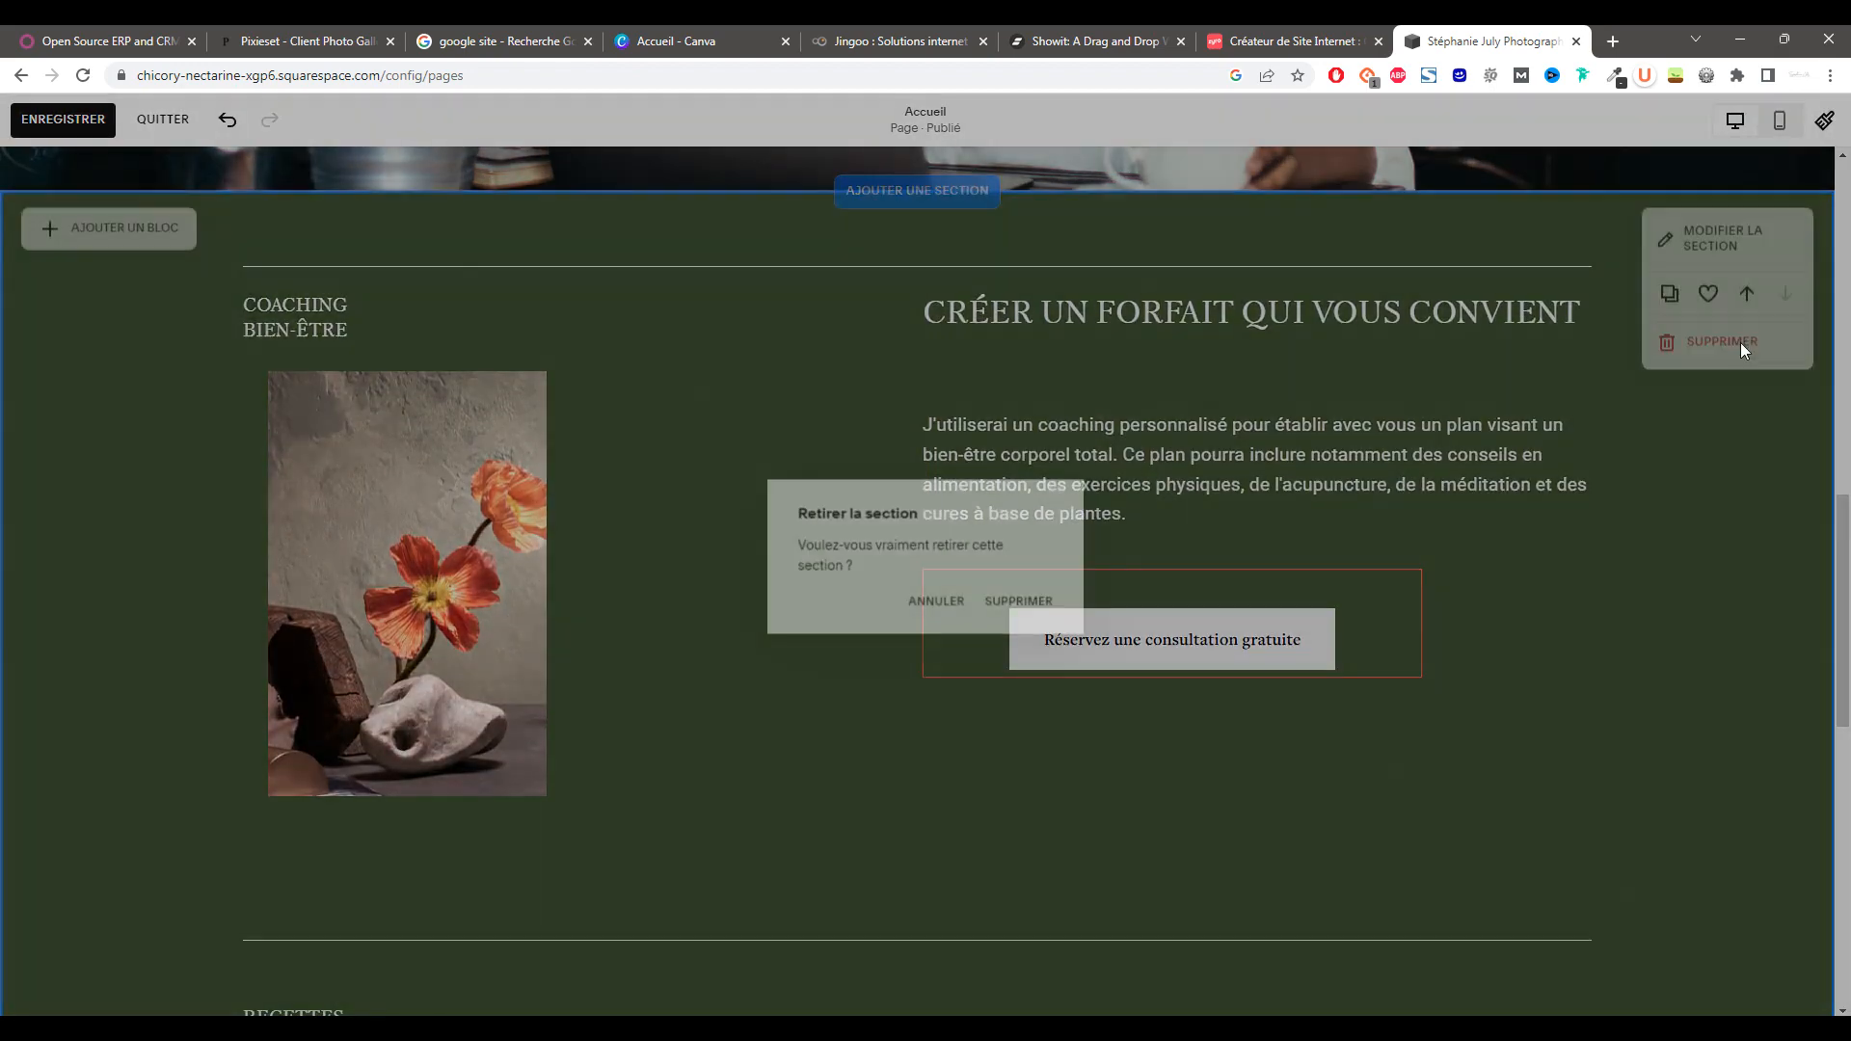
left_click(1003, 604)
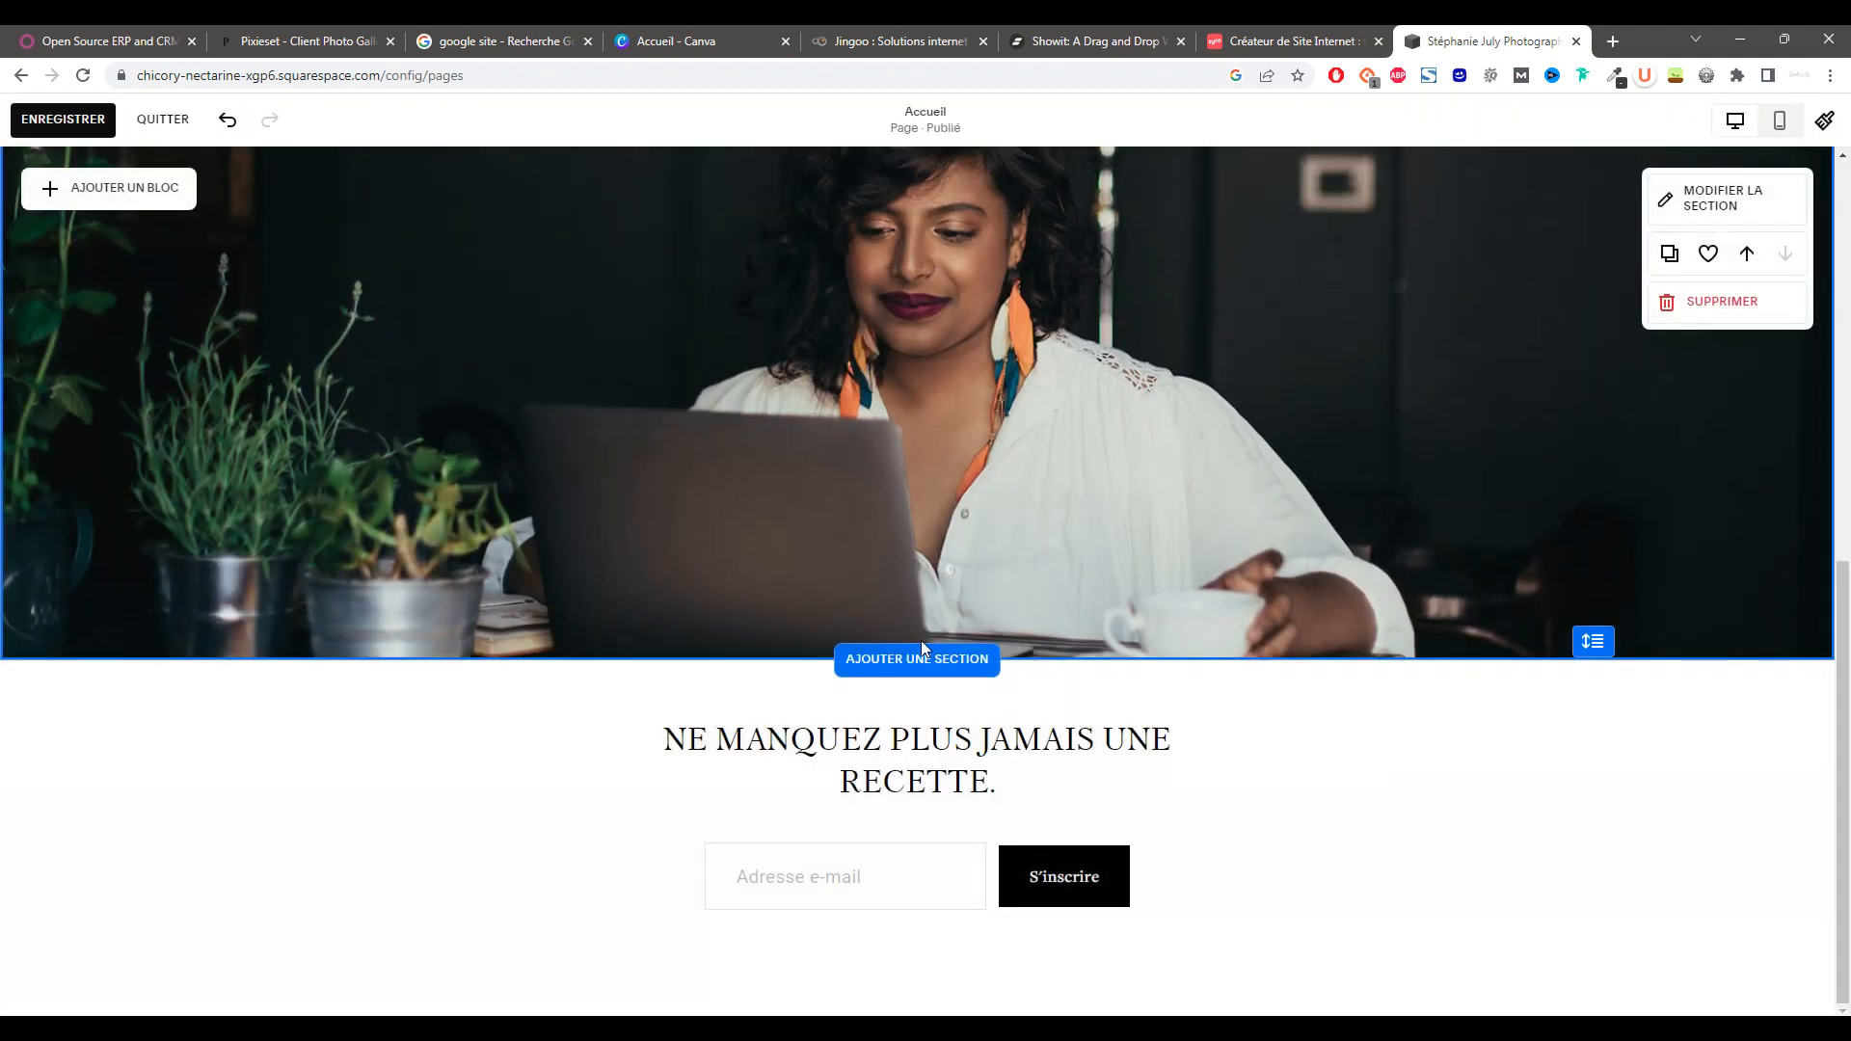
- Examine the section templates offered below the banner photo, including À propos, Équipe, Services, Portfolios, Événements and Espaces membres
left_click(922, 646)
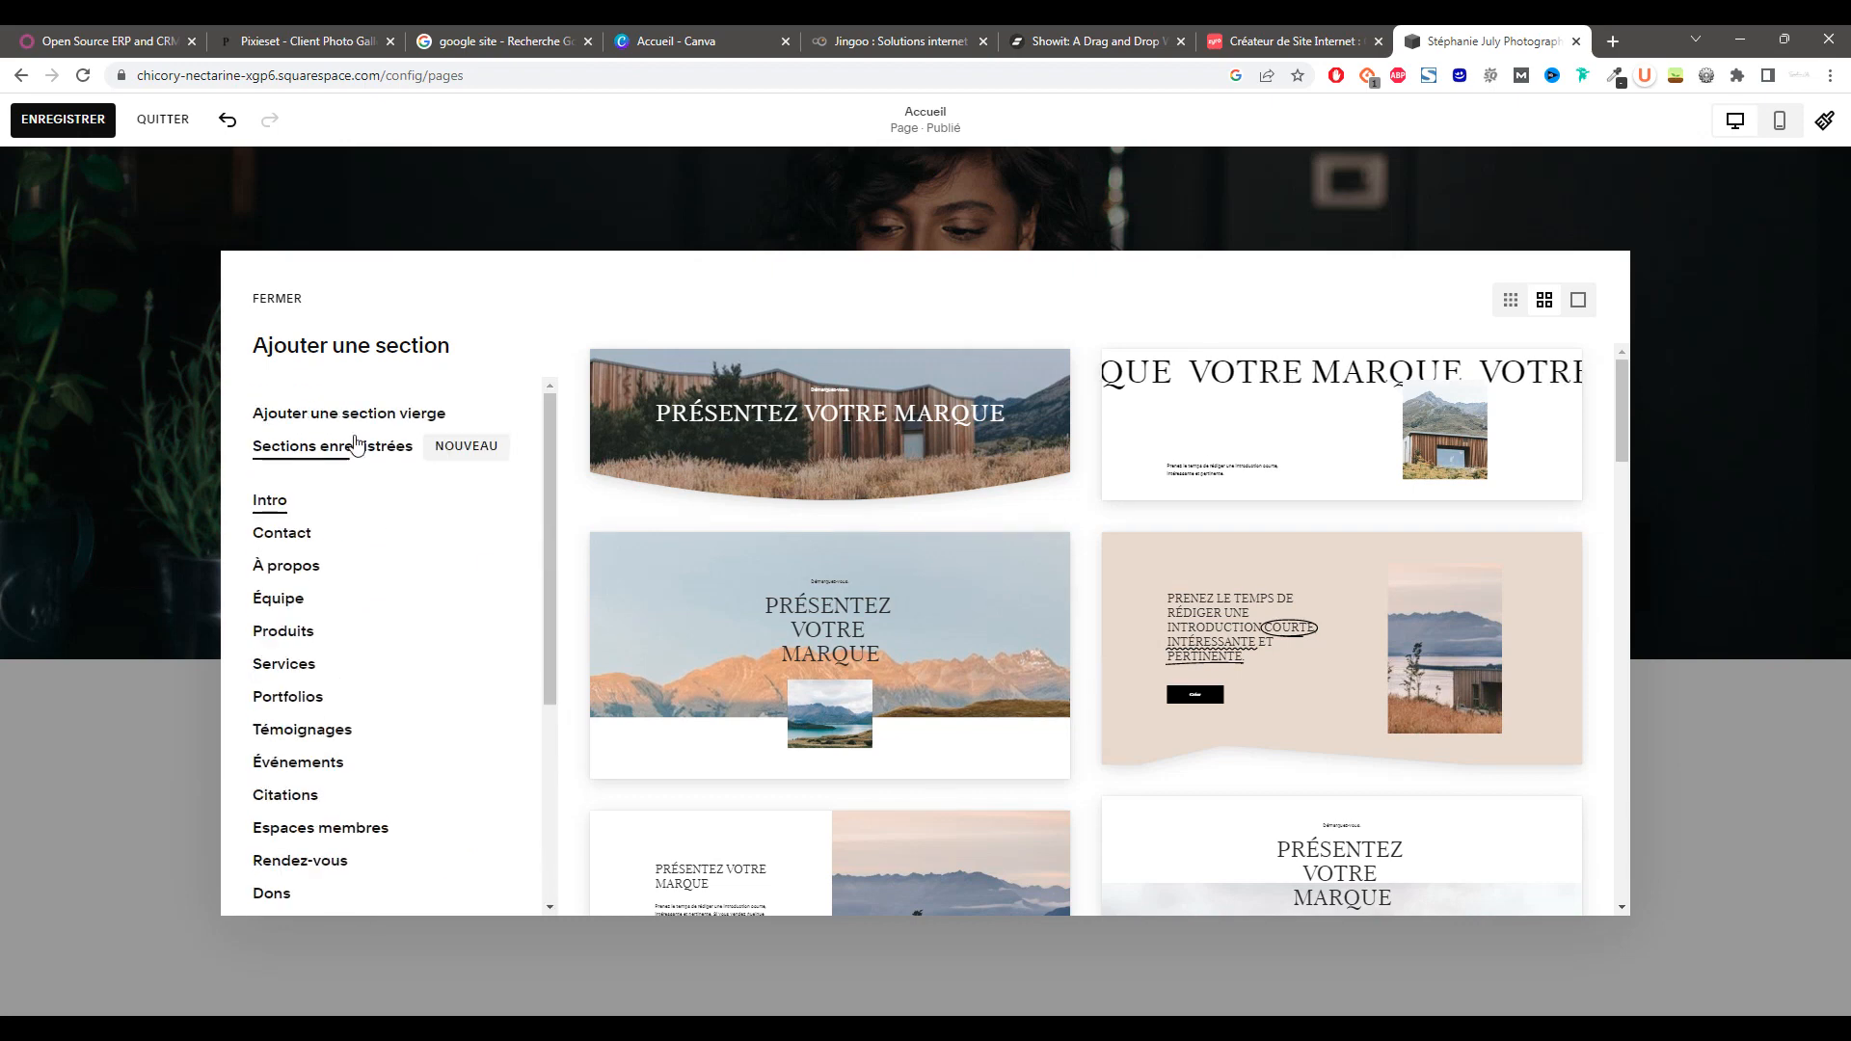
scroll(398, 636, "down", 1)
scroll(401, 637, "down", 3)
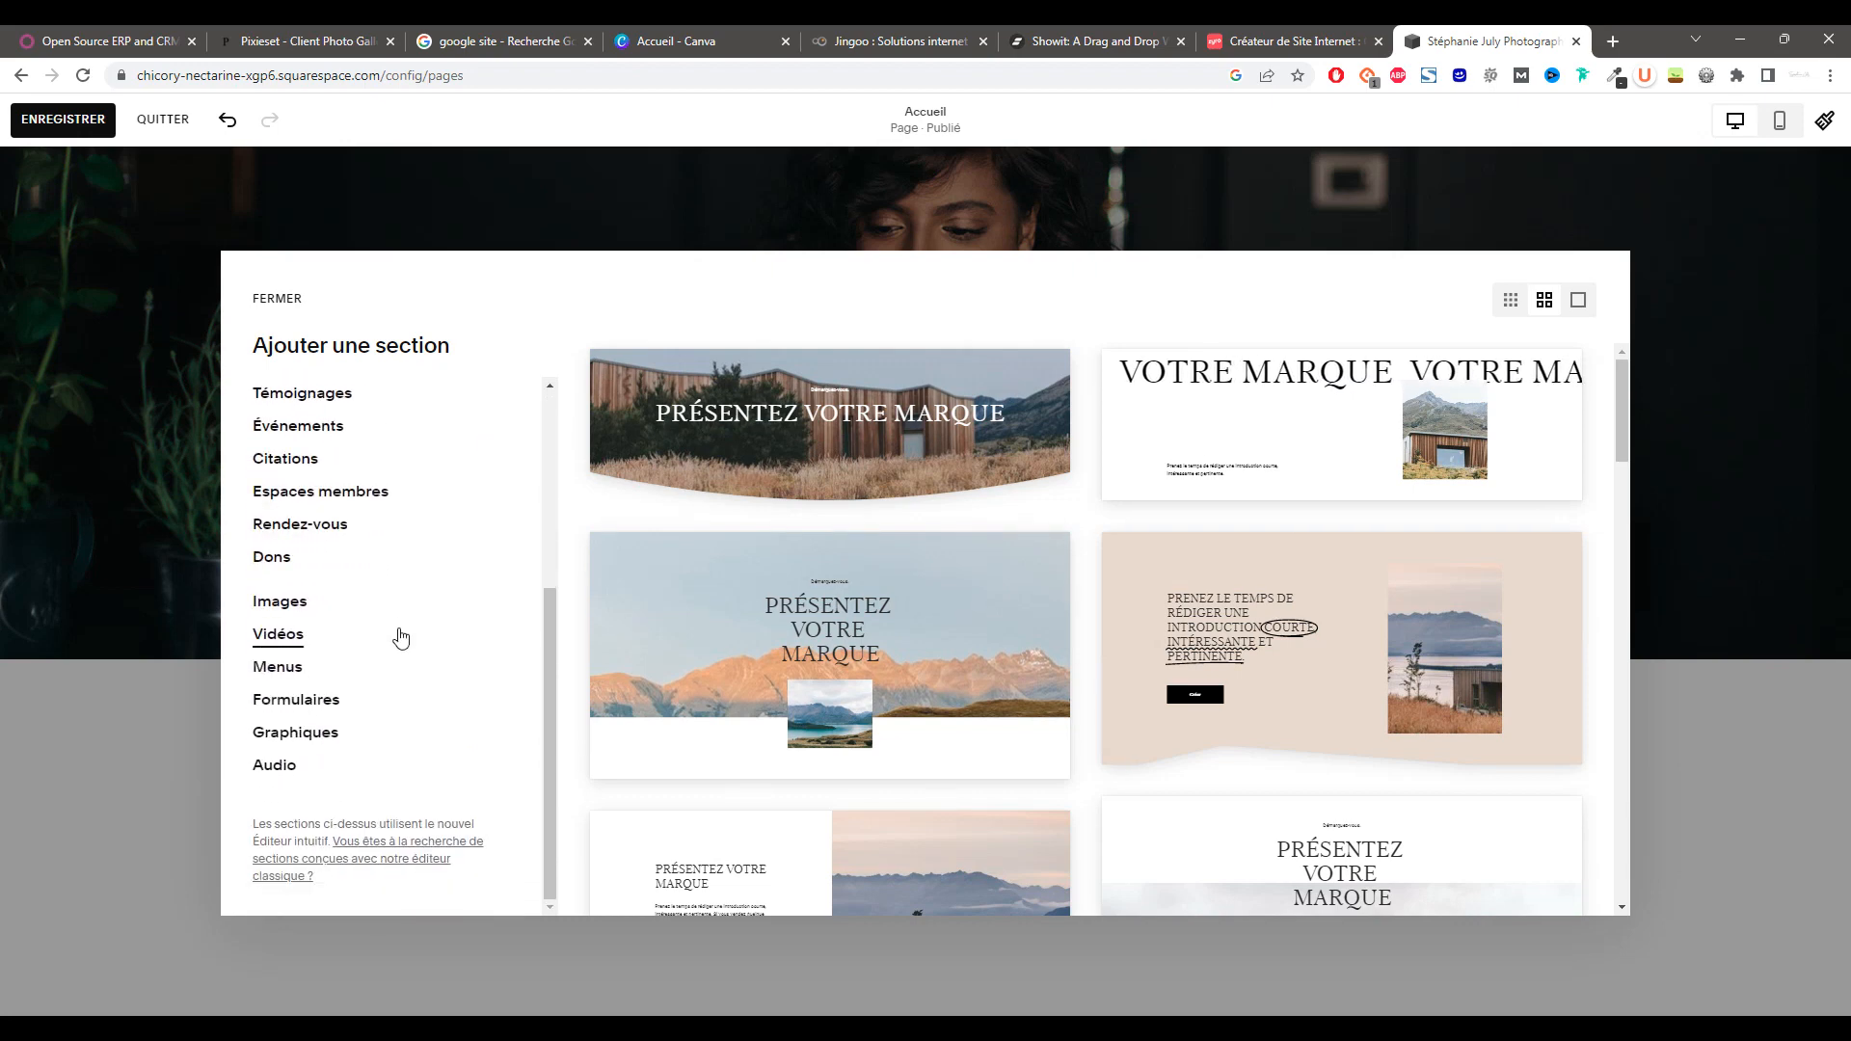
scroll(388, 617, "up", 4)
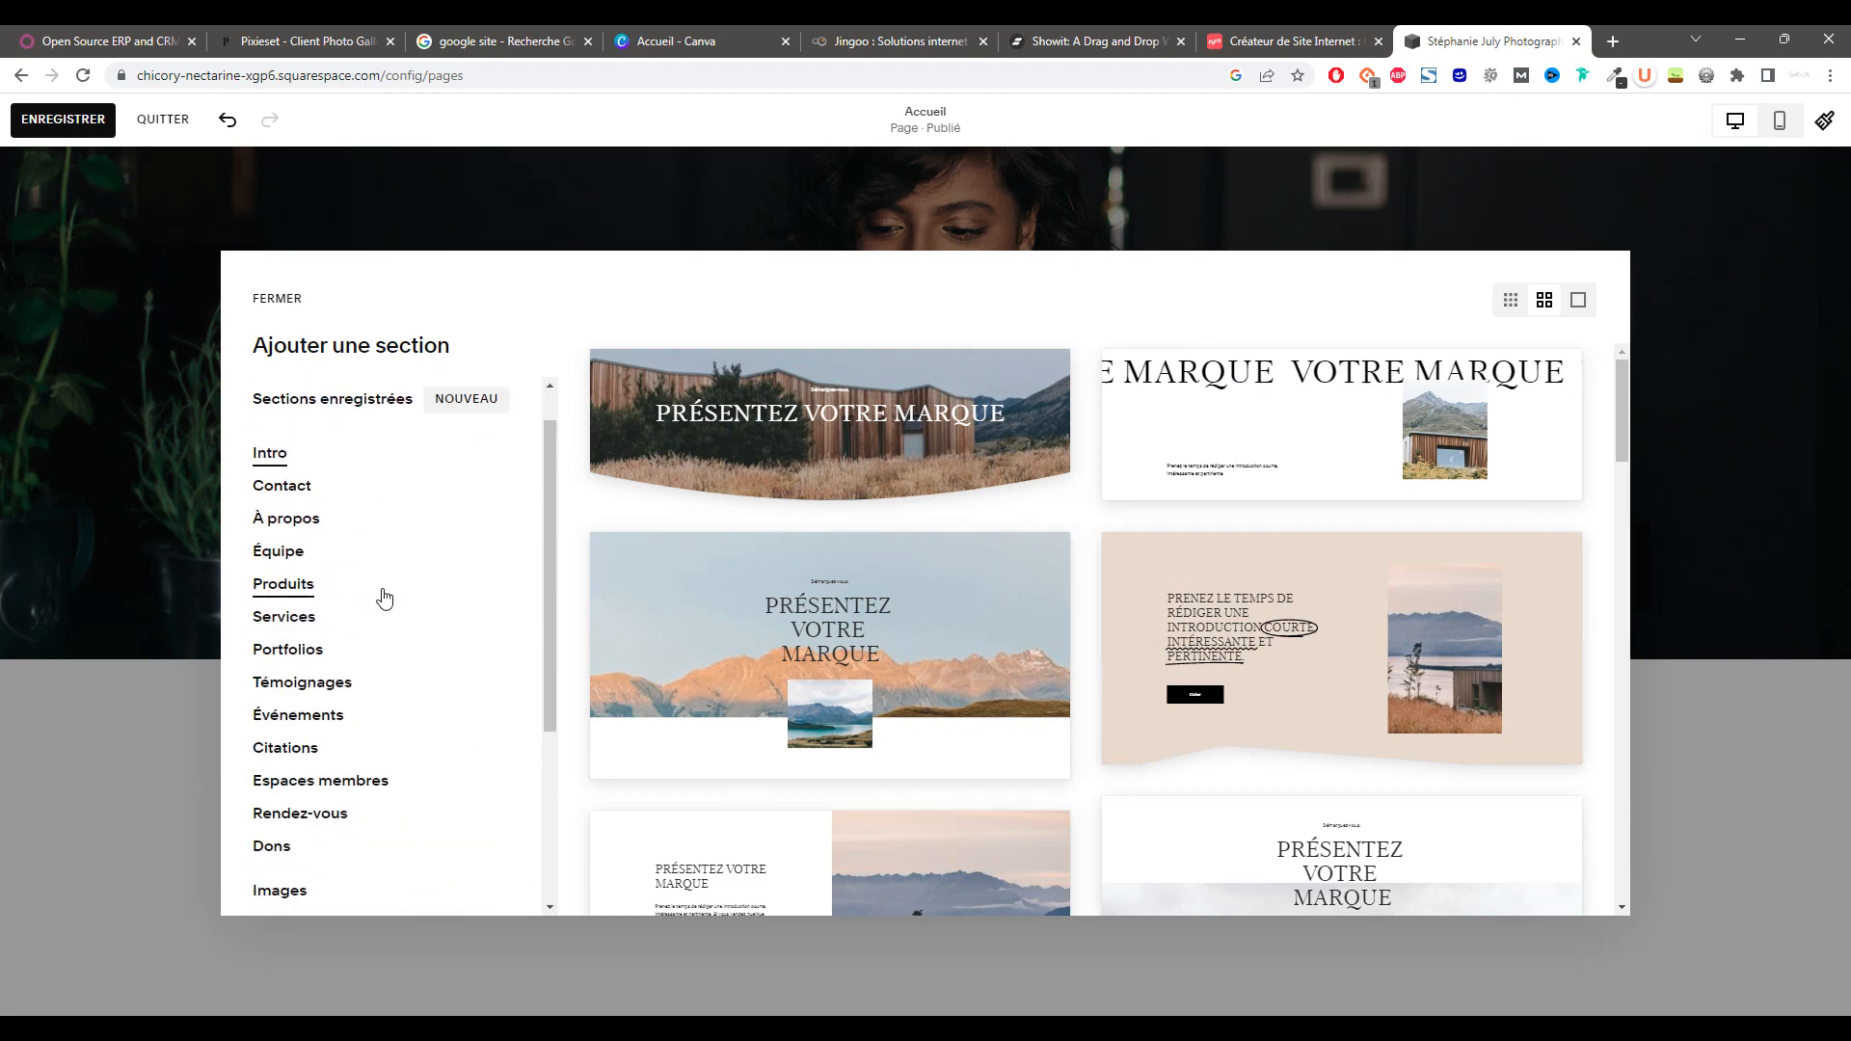
scroll(814, 575, "down", 5)
scroll(815, 567, "down", 10)
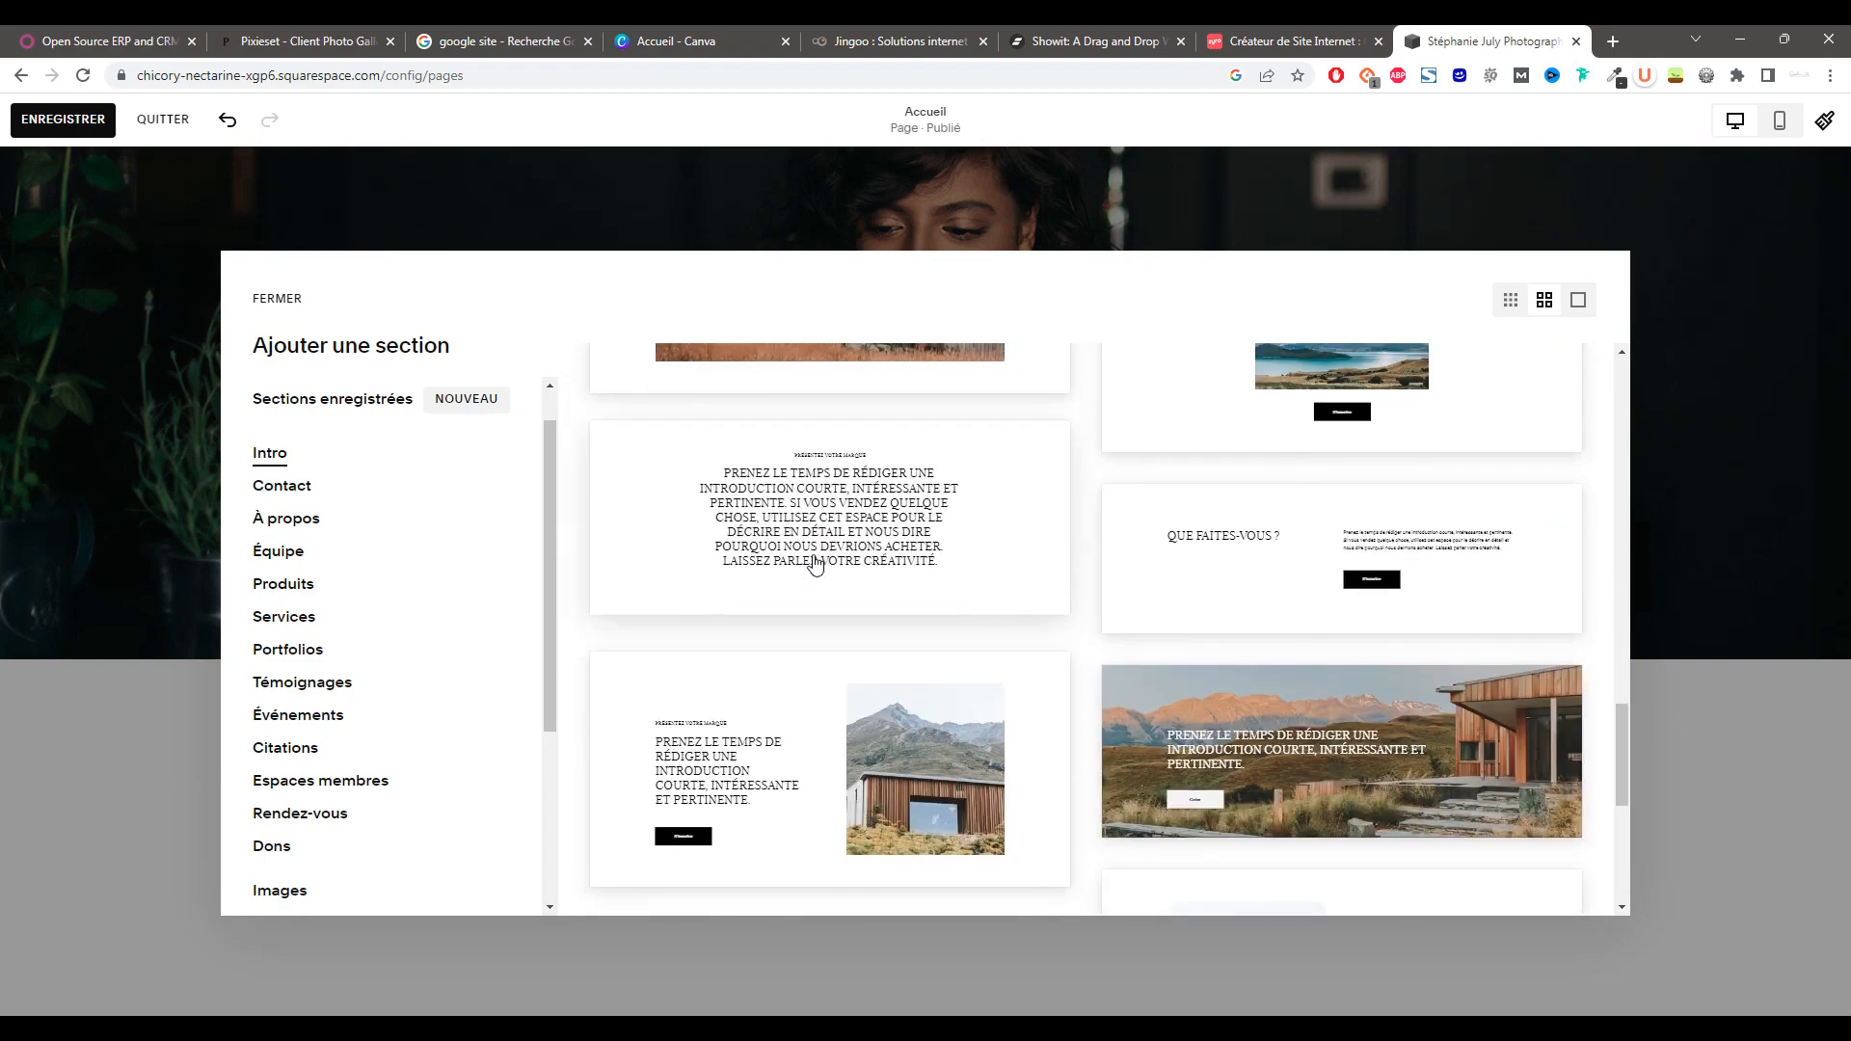
left_click(286, 518)
left_click(278, 550)
left_click(283, 617)
left_click(287, 649)
scroll(830, 626, "down", 10)
left_click(302, 715)
scroll(702, 586, "down", 5)
left_click(309, 780)
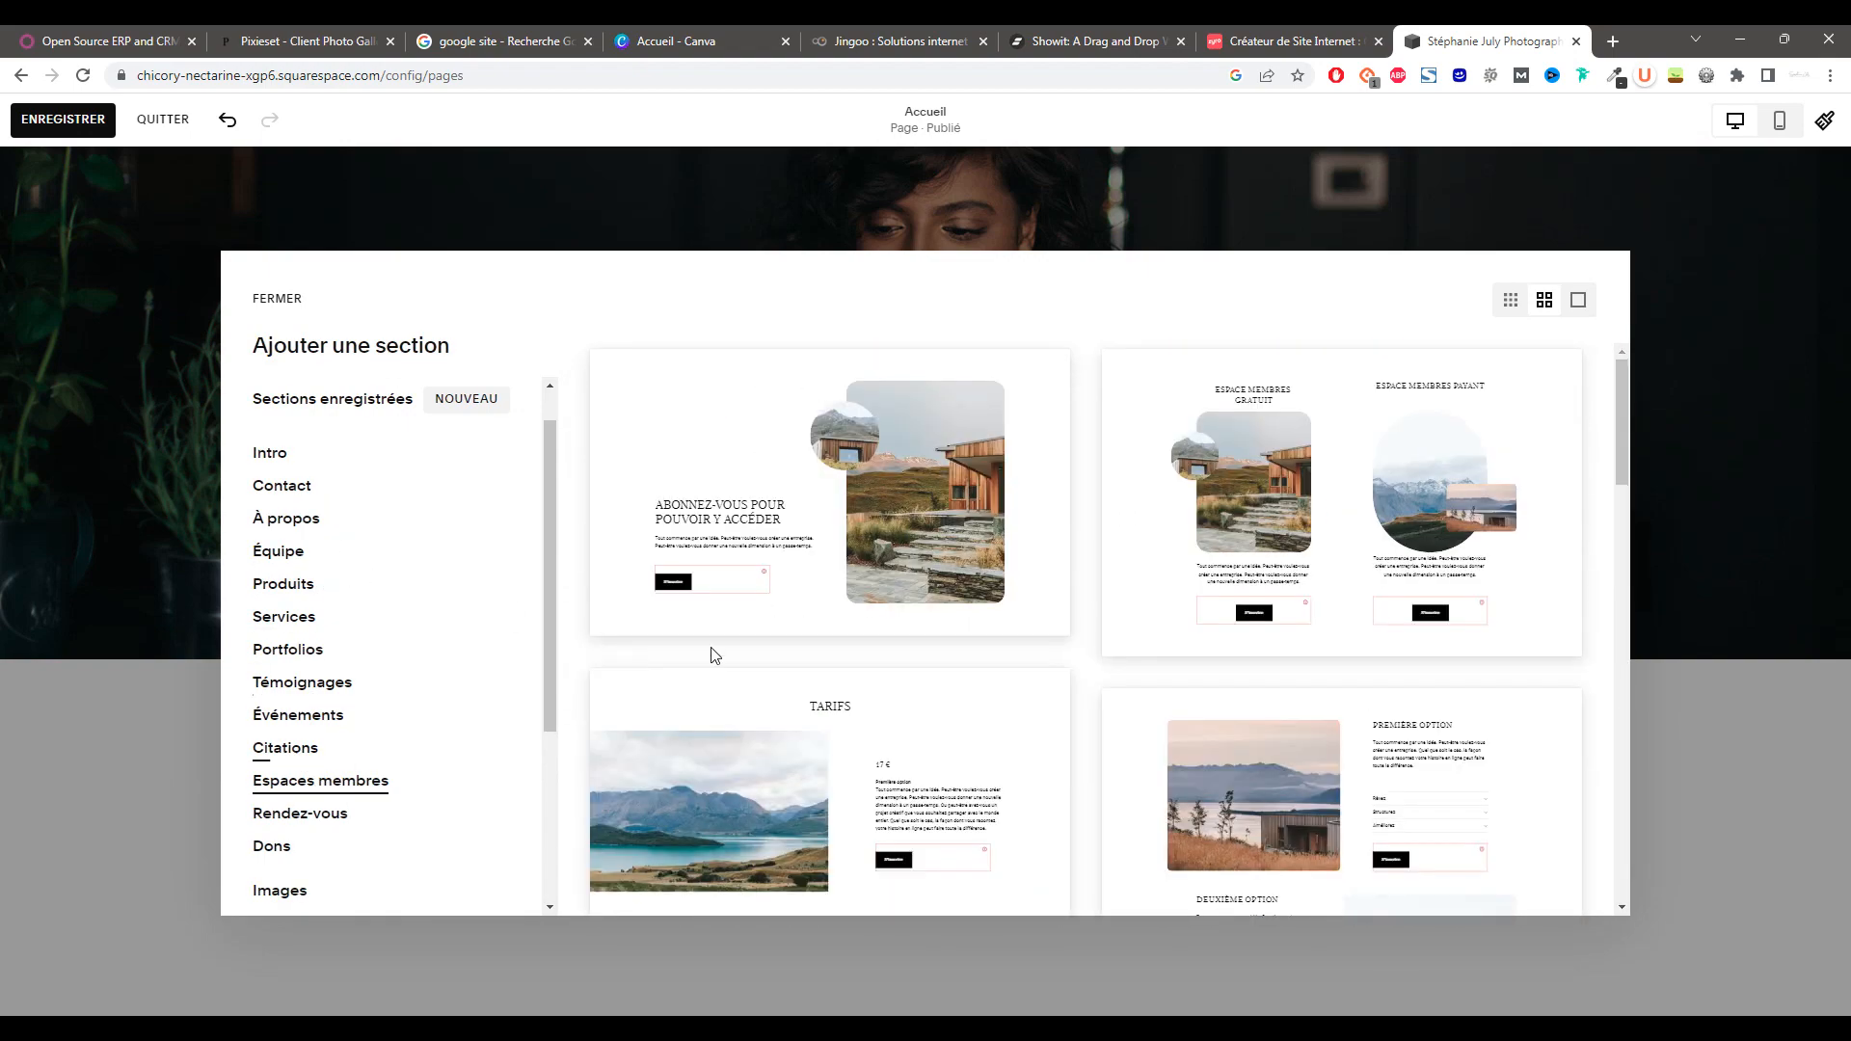
scroll(632, 664, "down", 5)
scroll(410, 697, "down", 3)
scroll(318, 569, "up", 4)
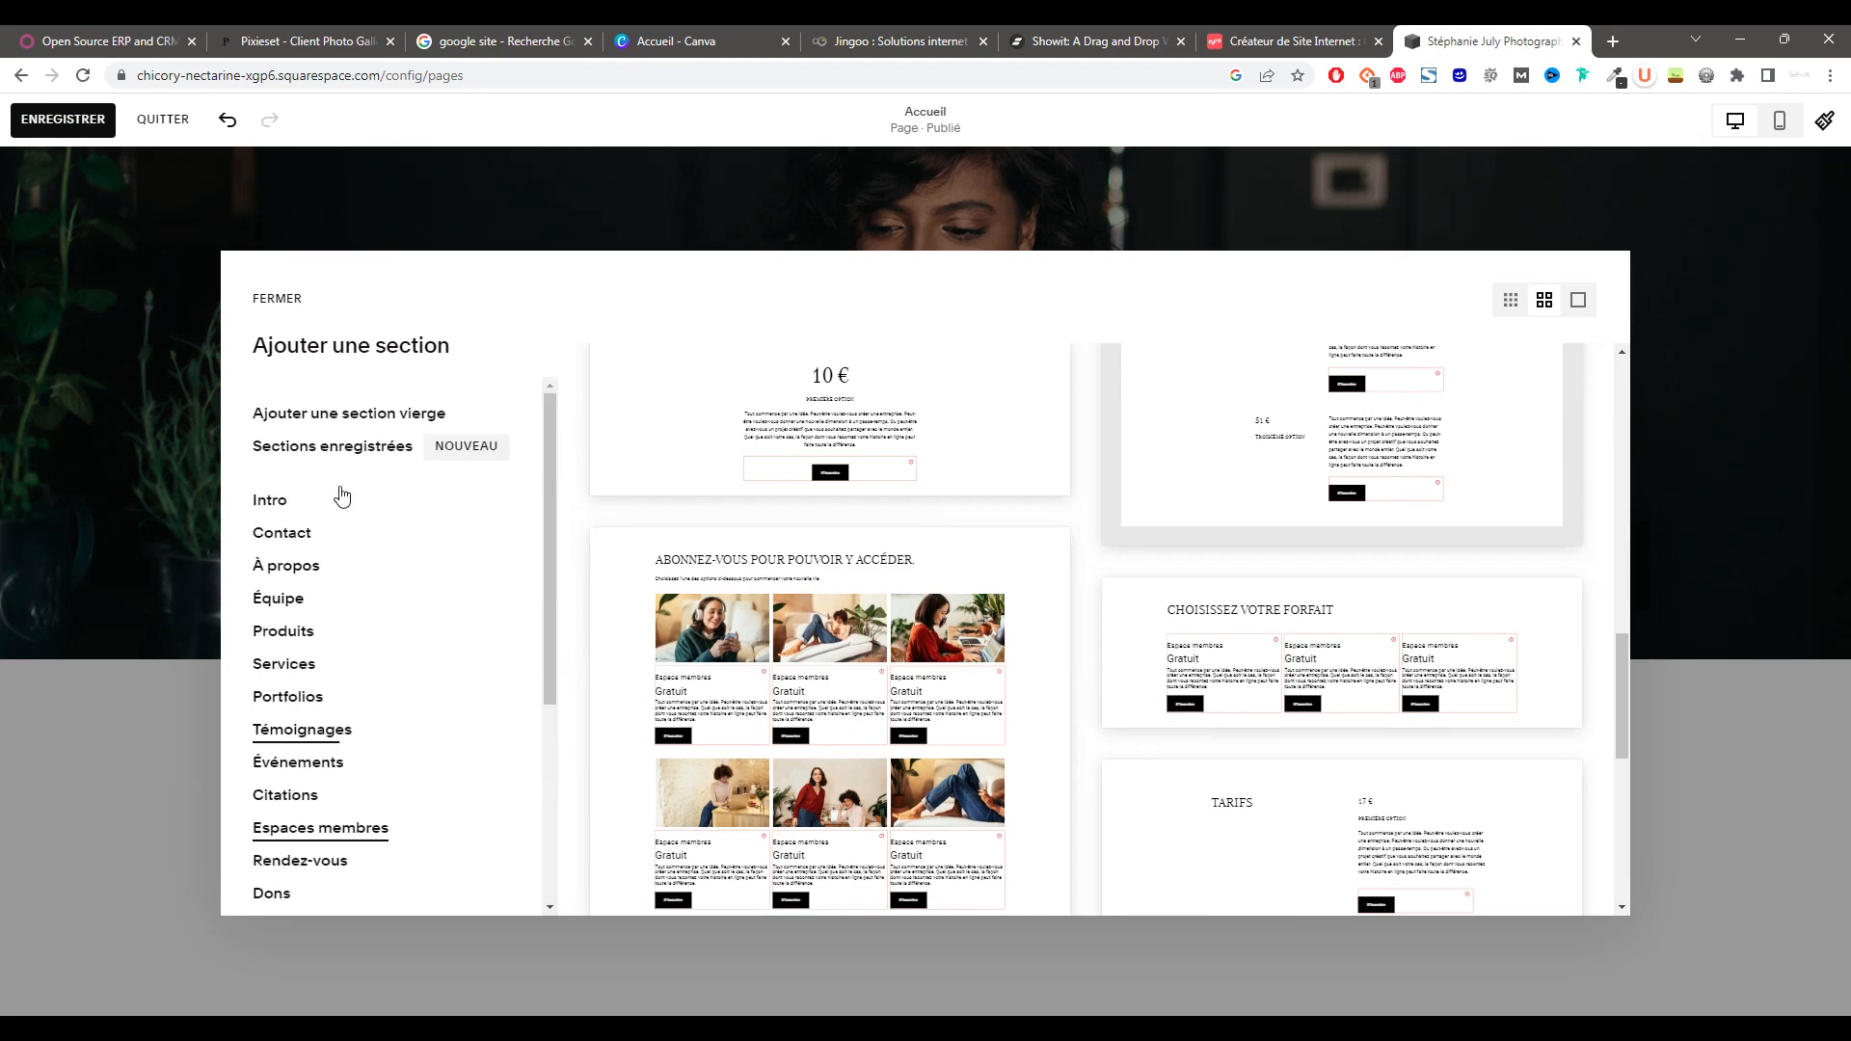
- Add a blank section below the banner photo and look through the blocks available for it
left_click(338, 415)
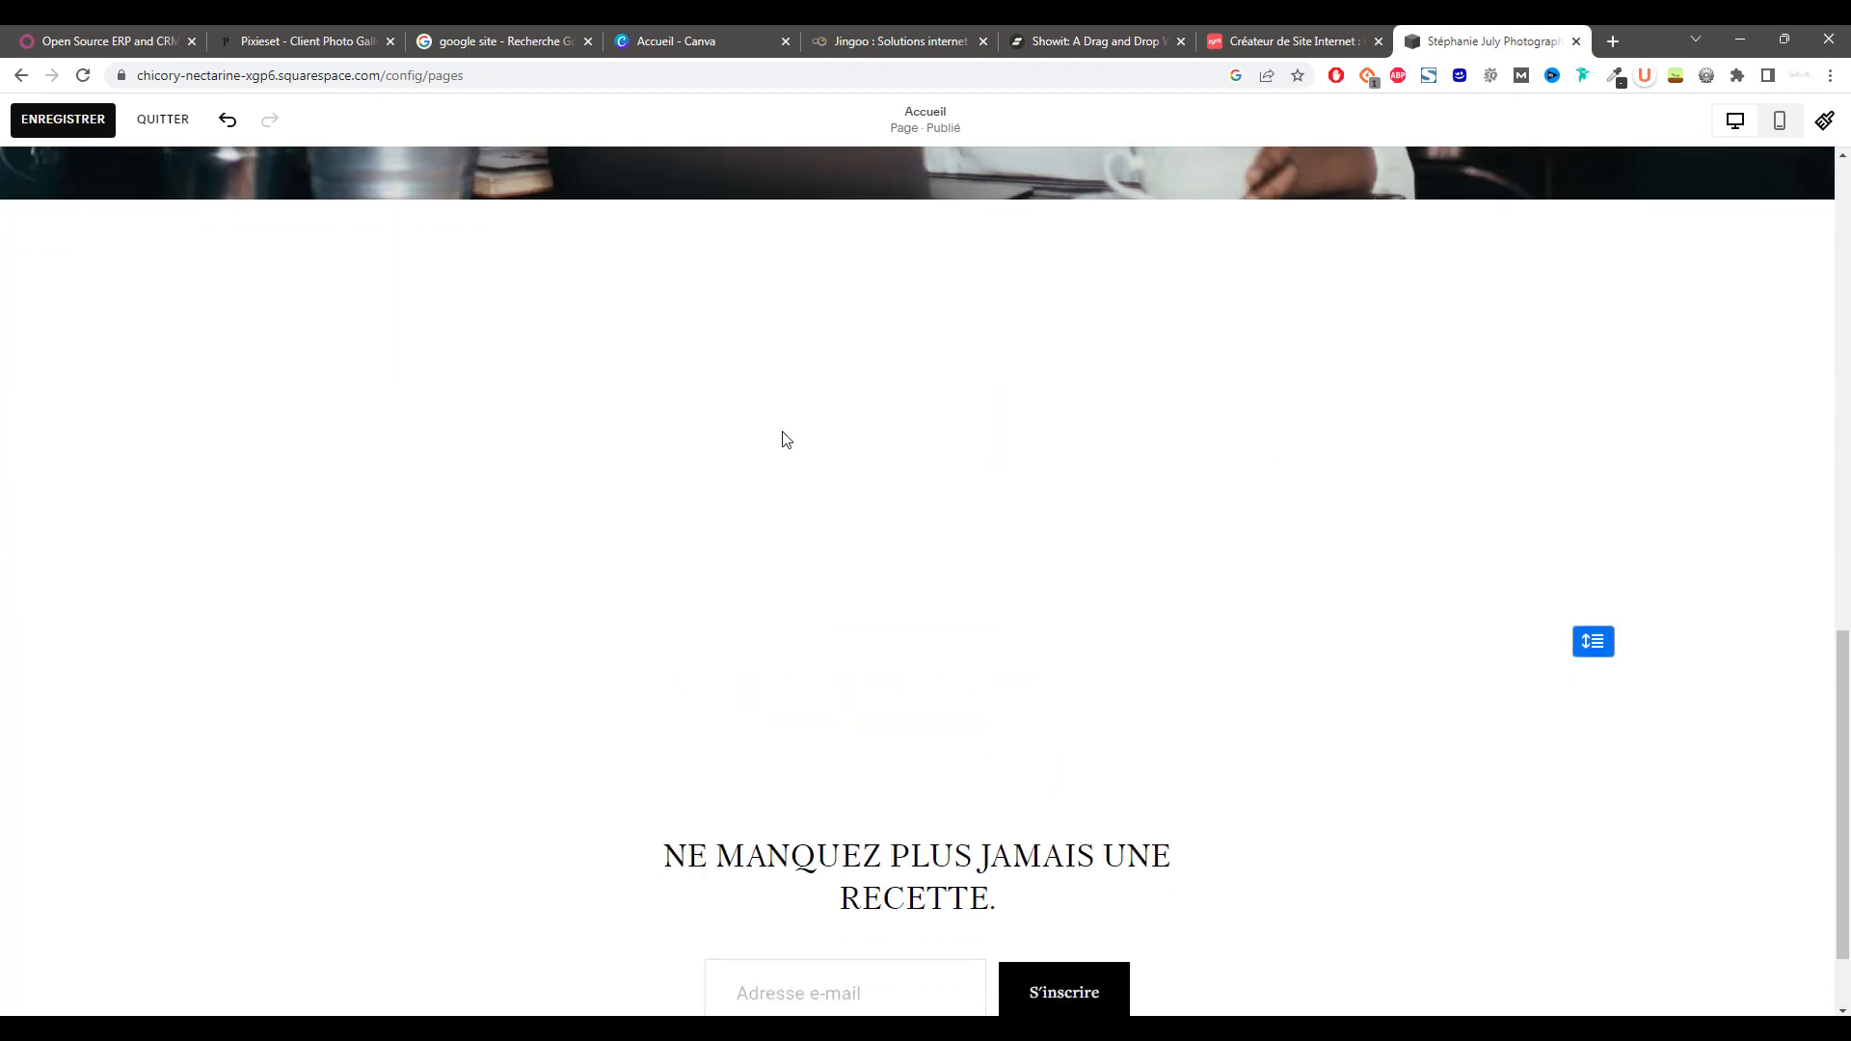
left_click(132, 258)
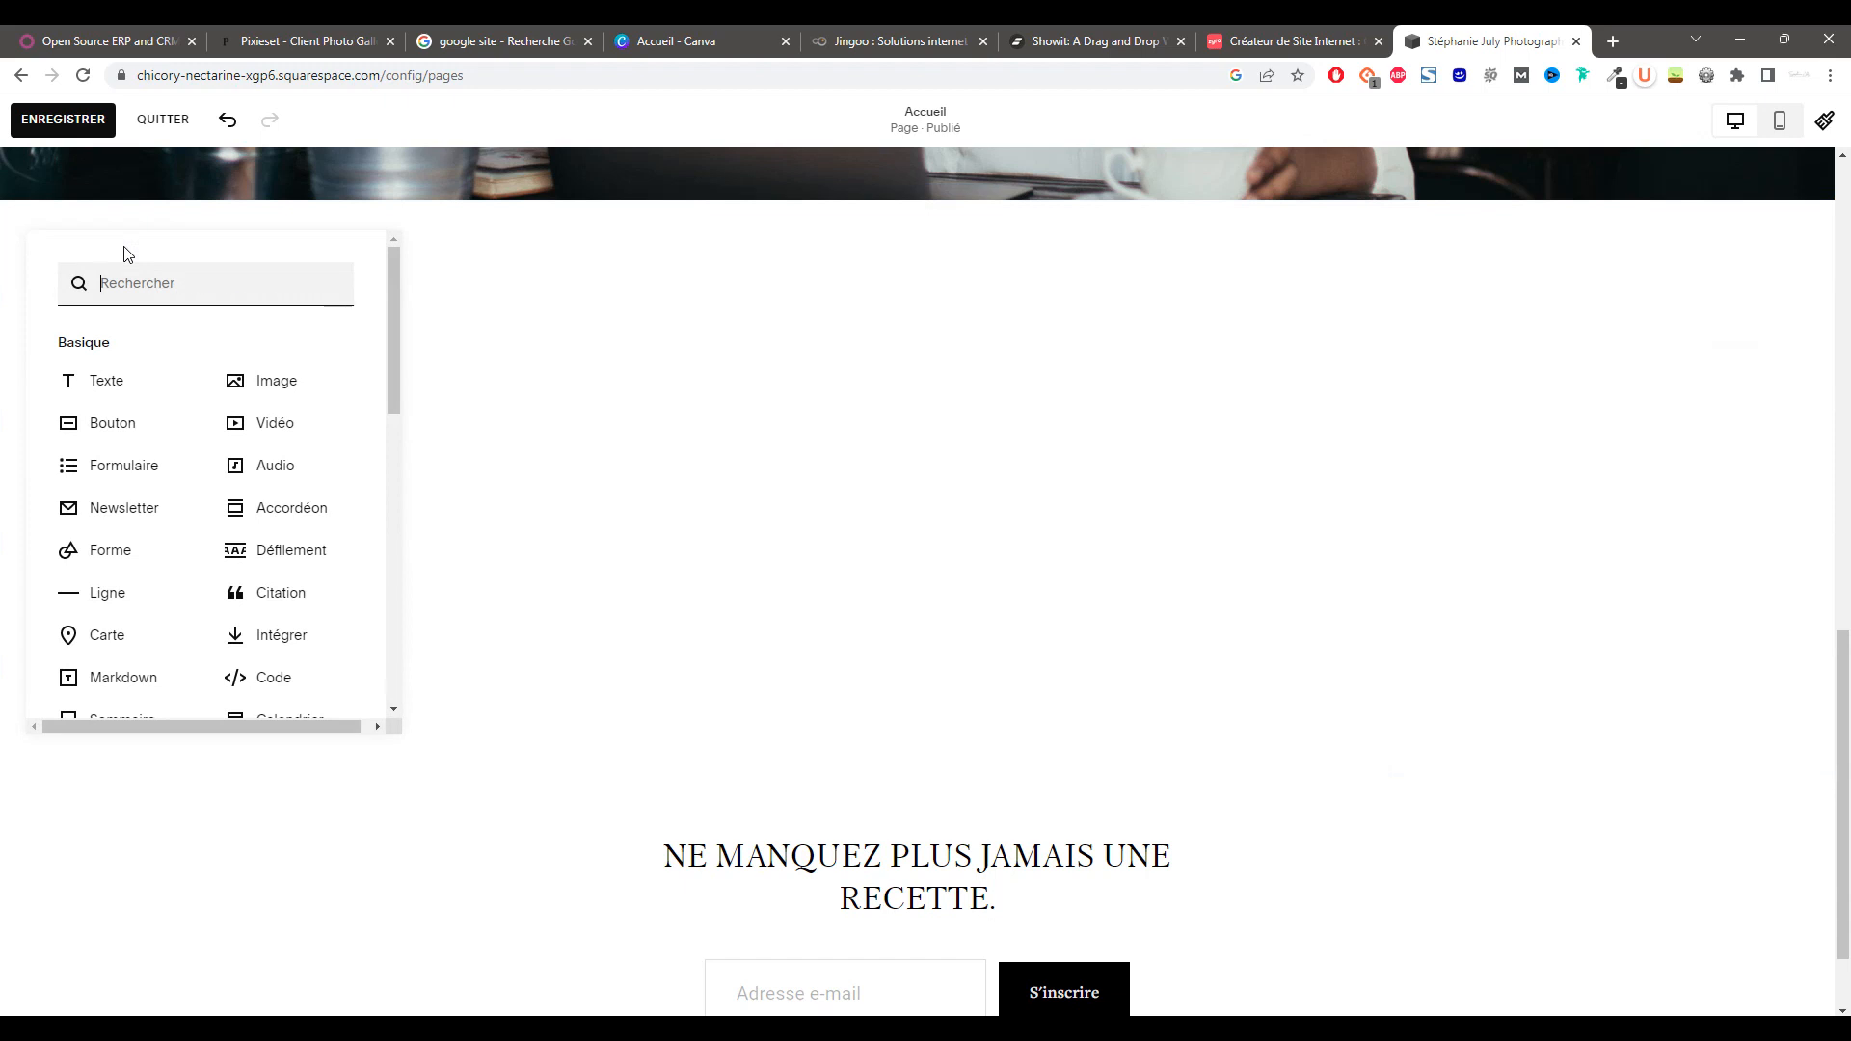
scroll(231, 582, "down", 3)
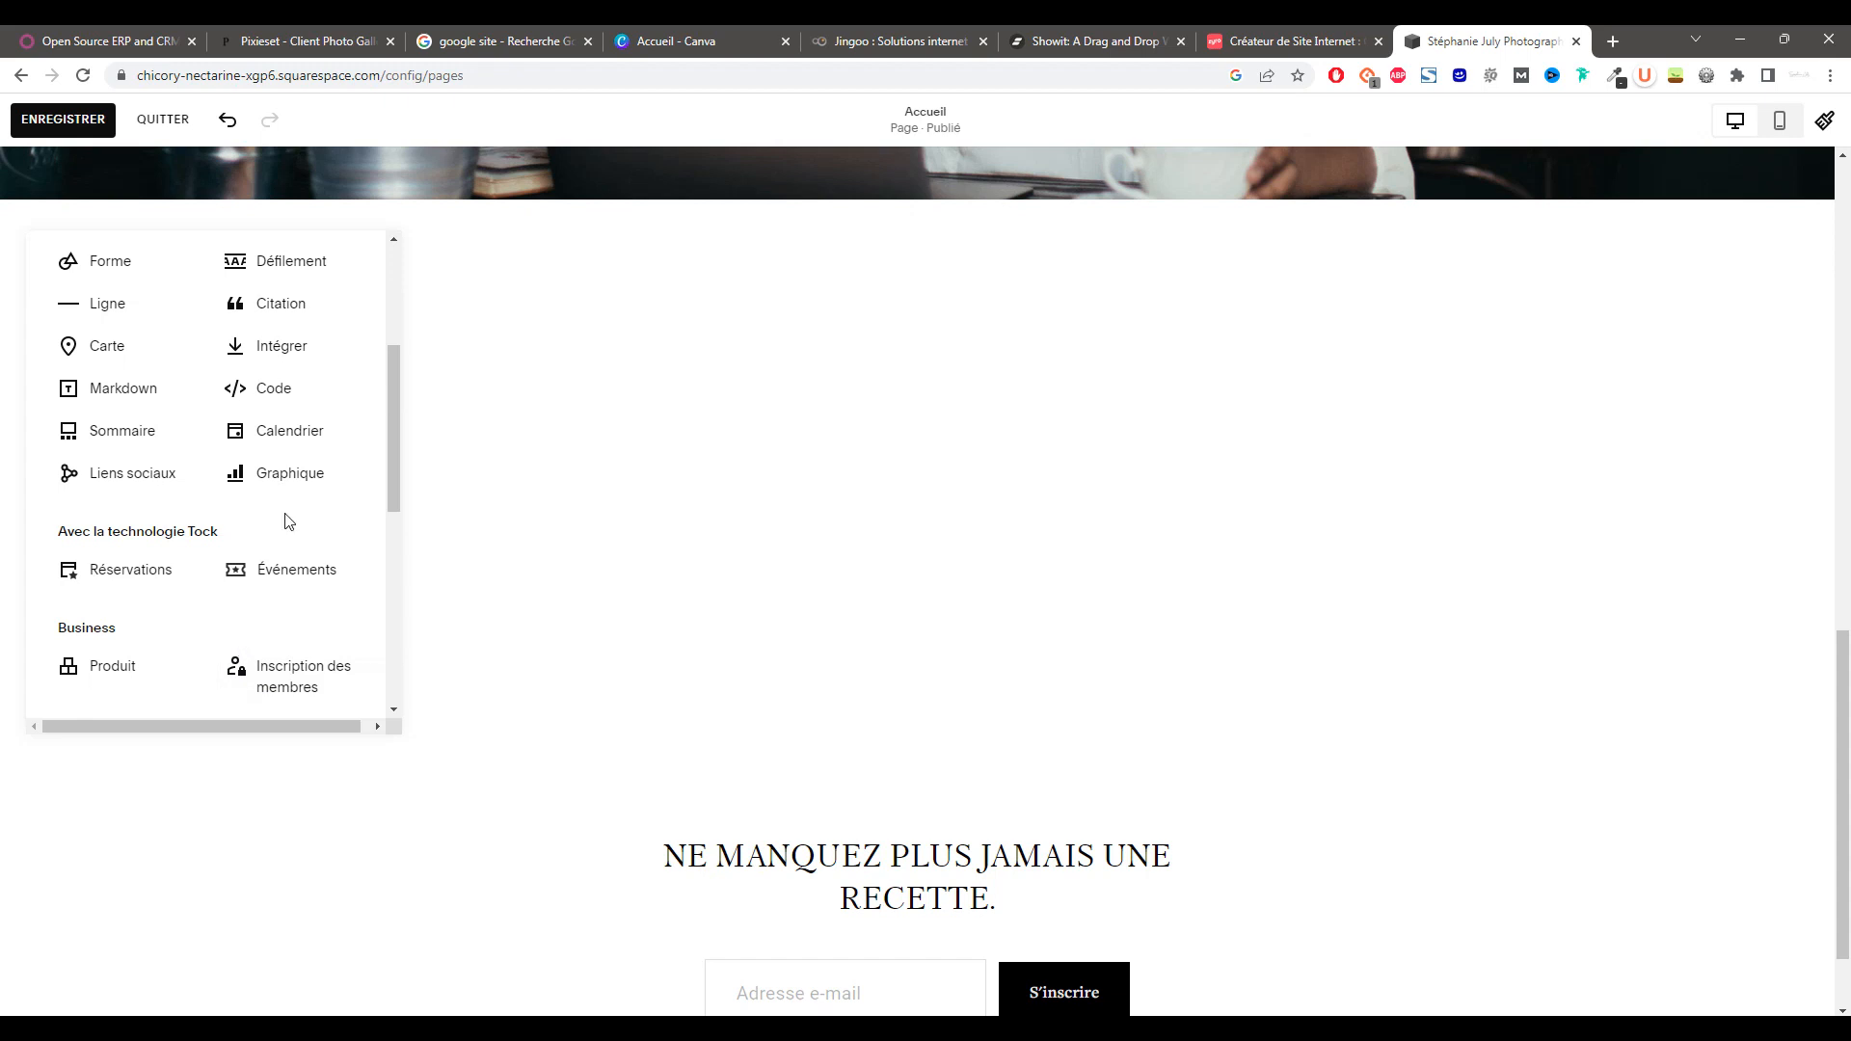
scroll(288, 522, "up", 6)
scroll(282, 525, "down", 10)
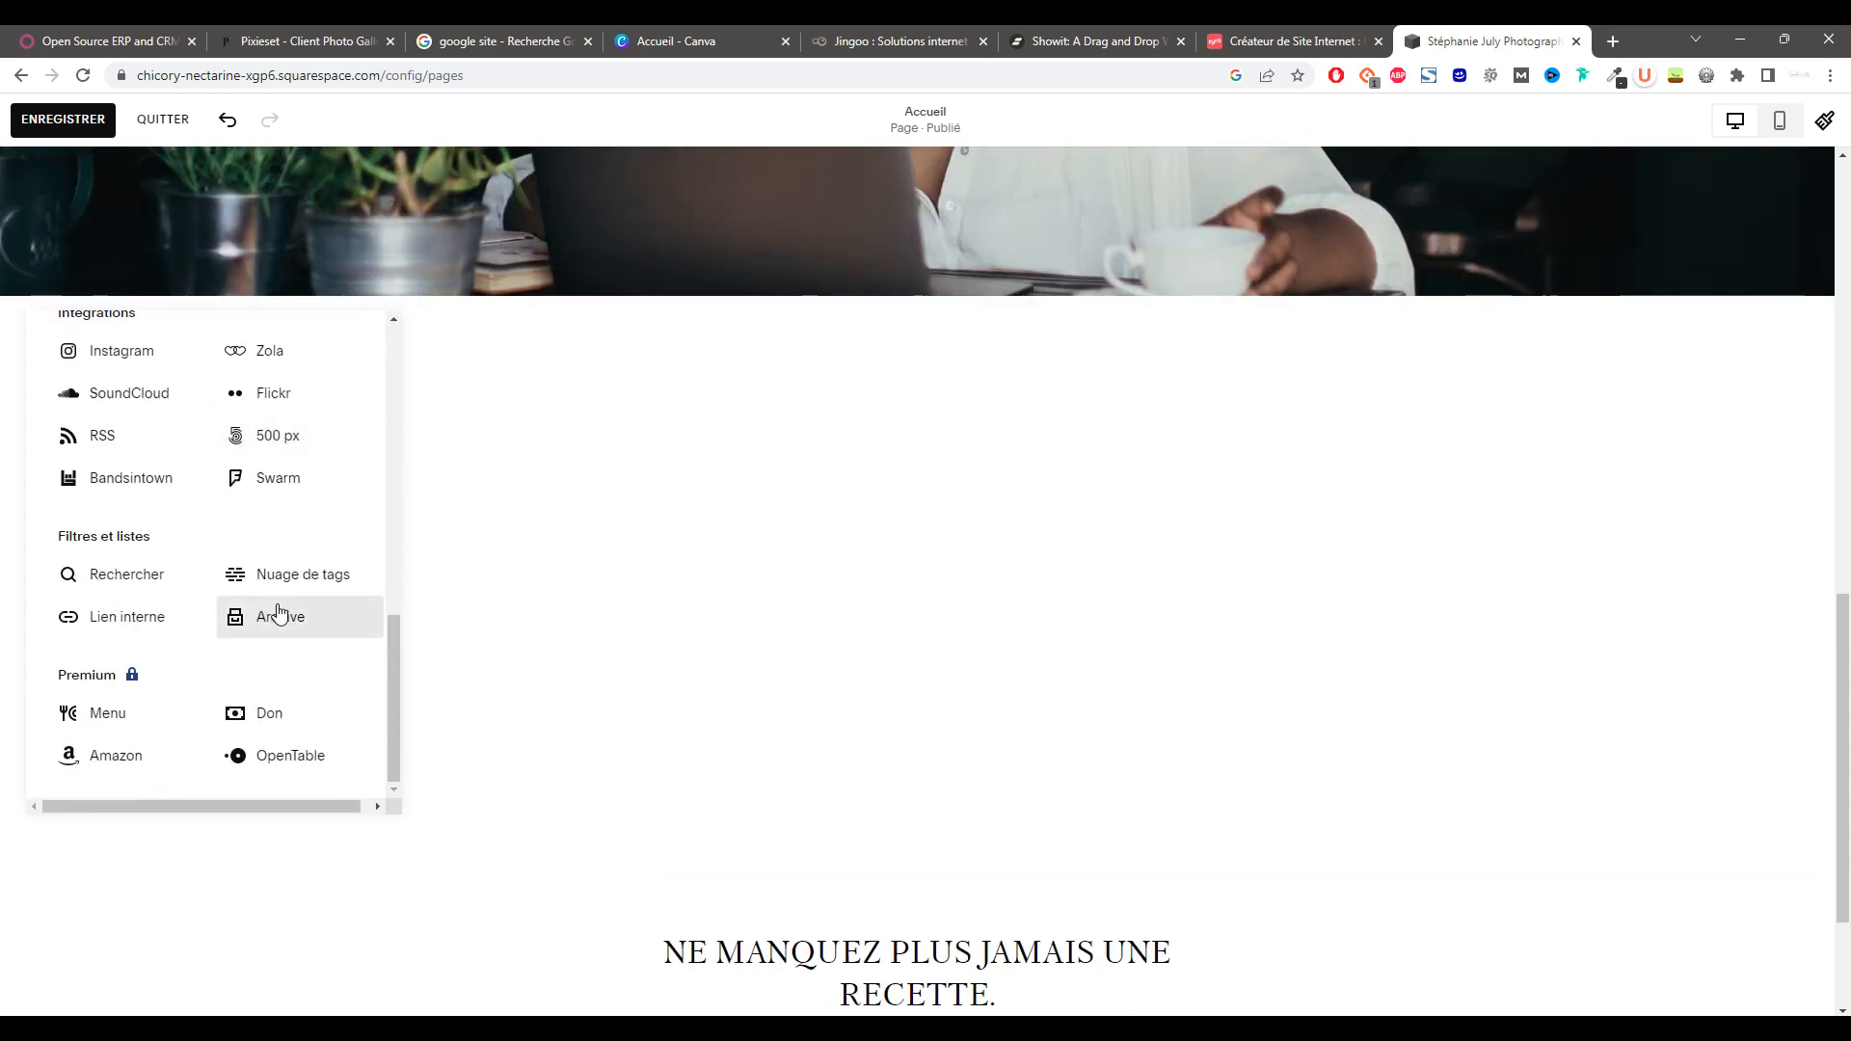
- Try an Archive block in the blank section, remove it and look through the block list again
left_click(278, 616)
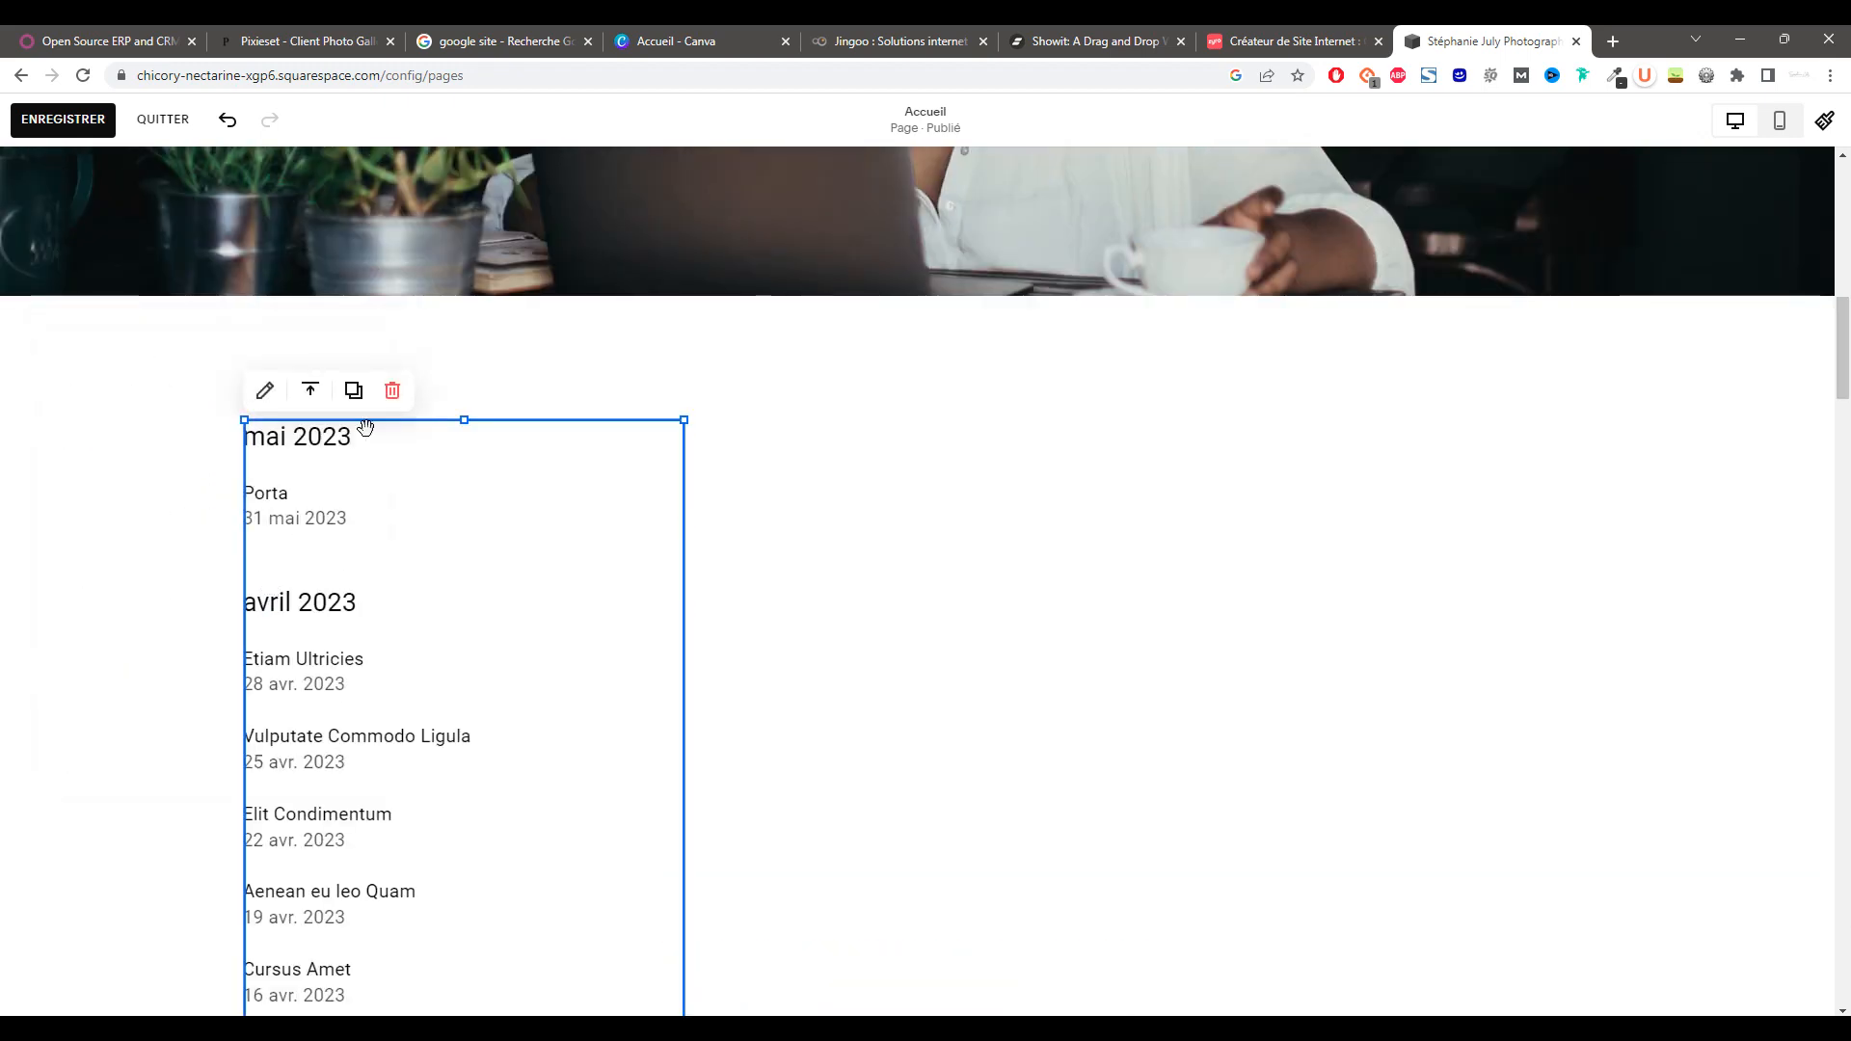
left_click(392, 390)
left_click(112, 351)
scroll(244, 597, "down", 2)
scroll(244, 592, "up", 5)
left_click(924, 383)
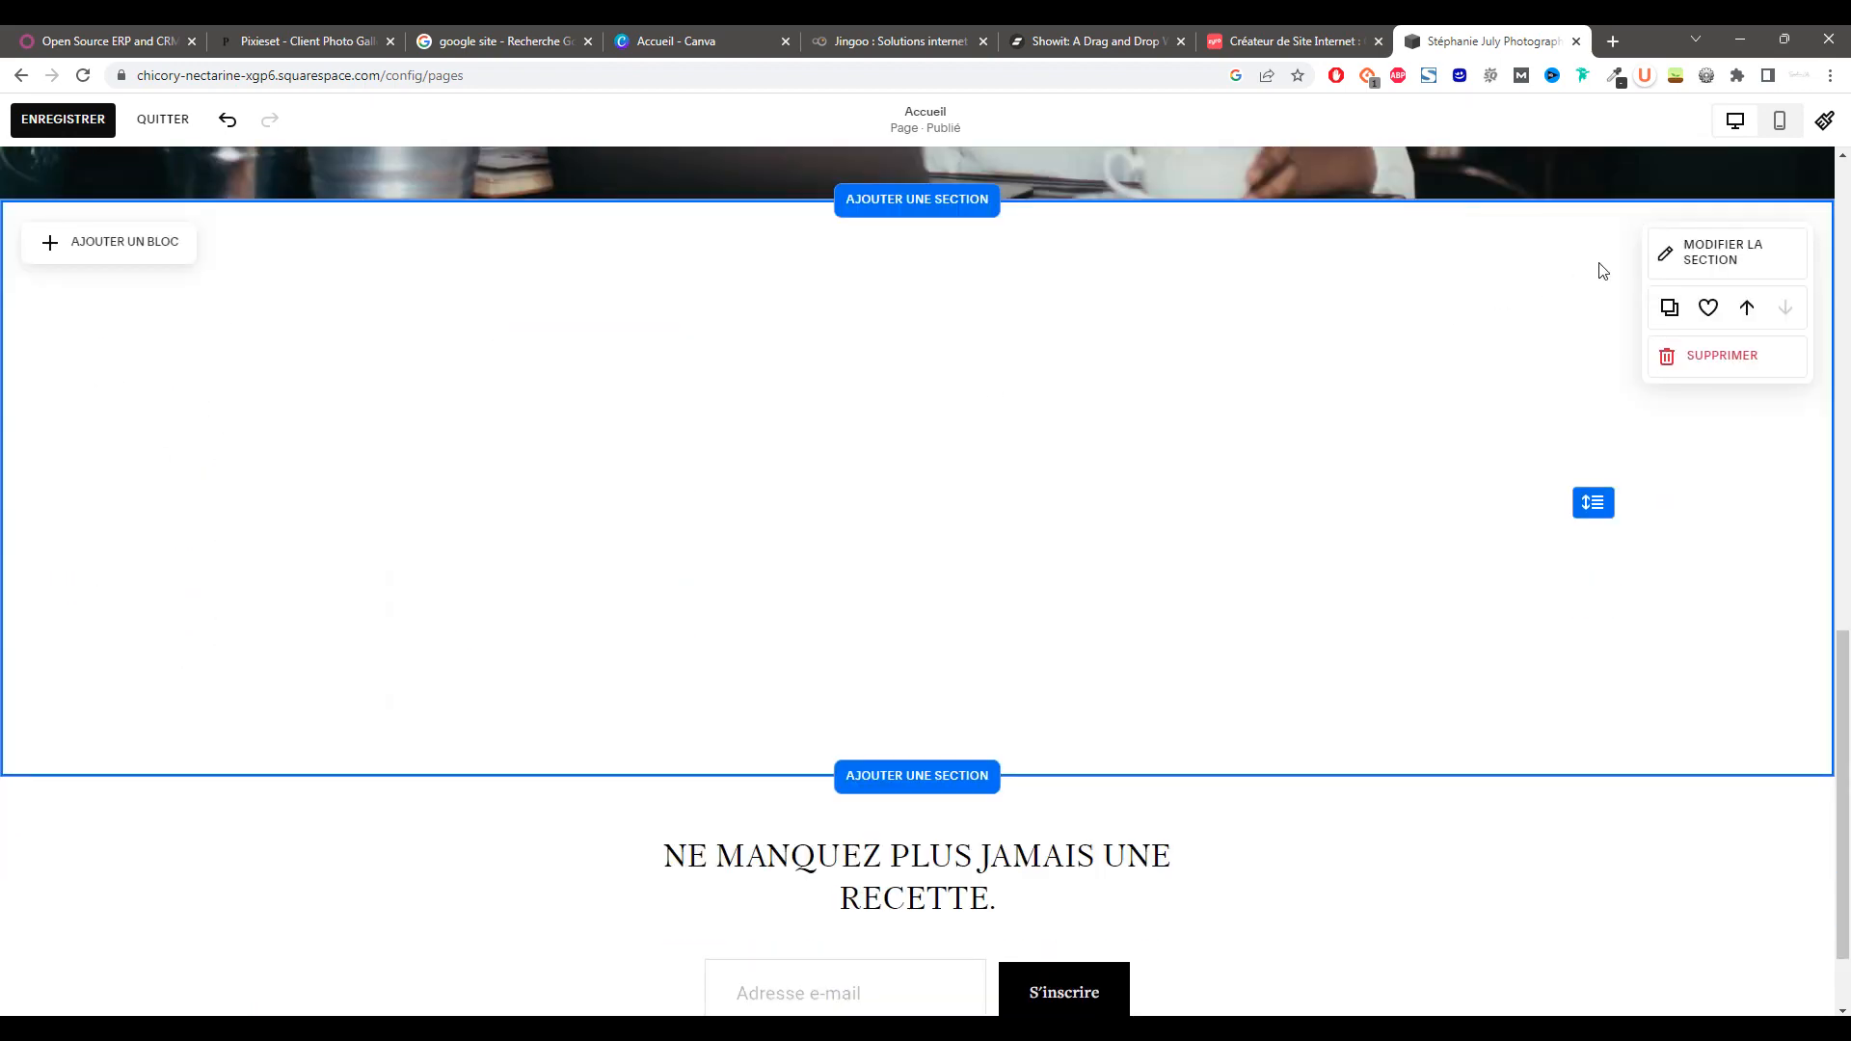
- Save the Accueil page and leave its edit mode
scroll(364, 420, "up", 15)
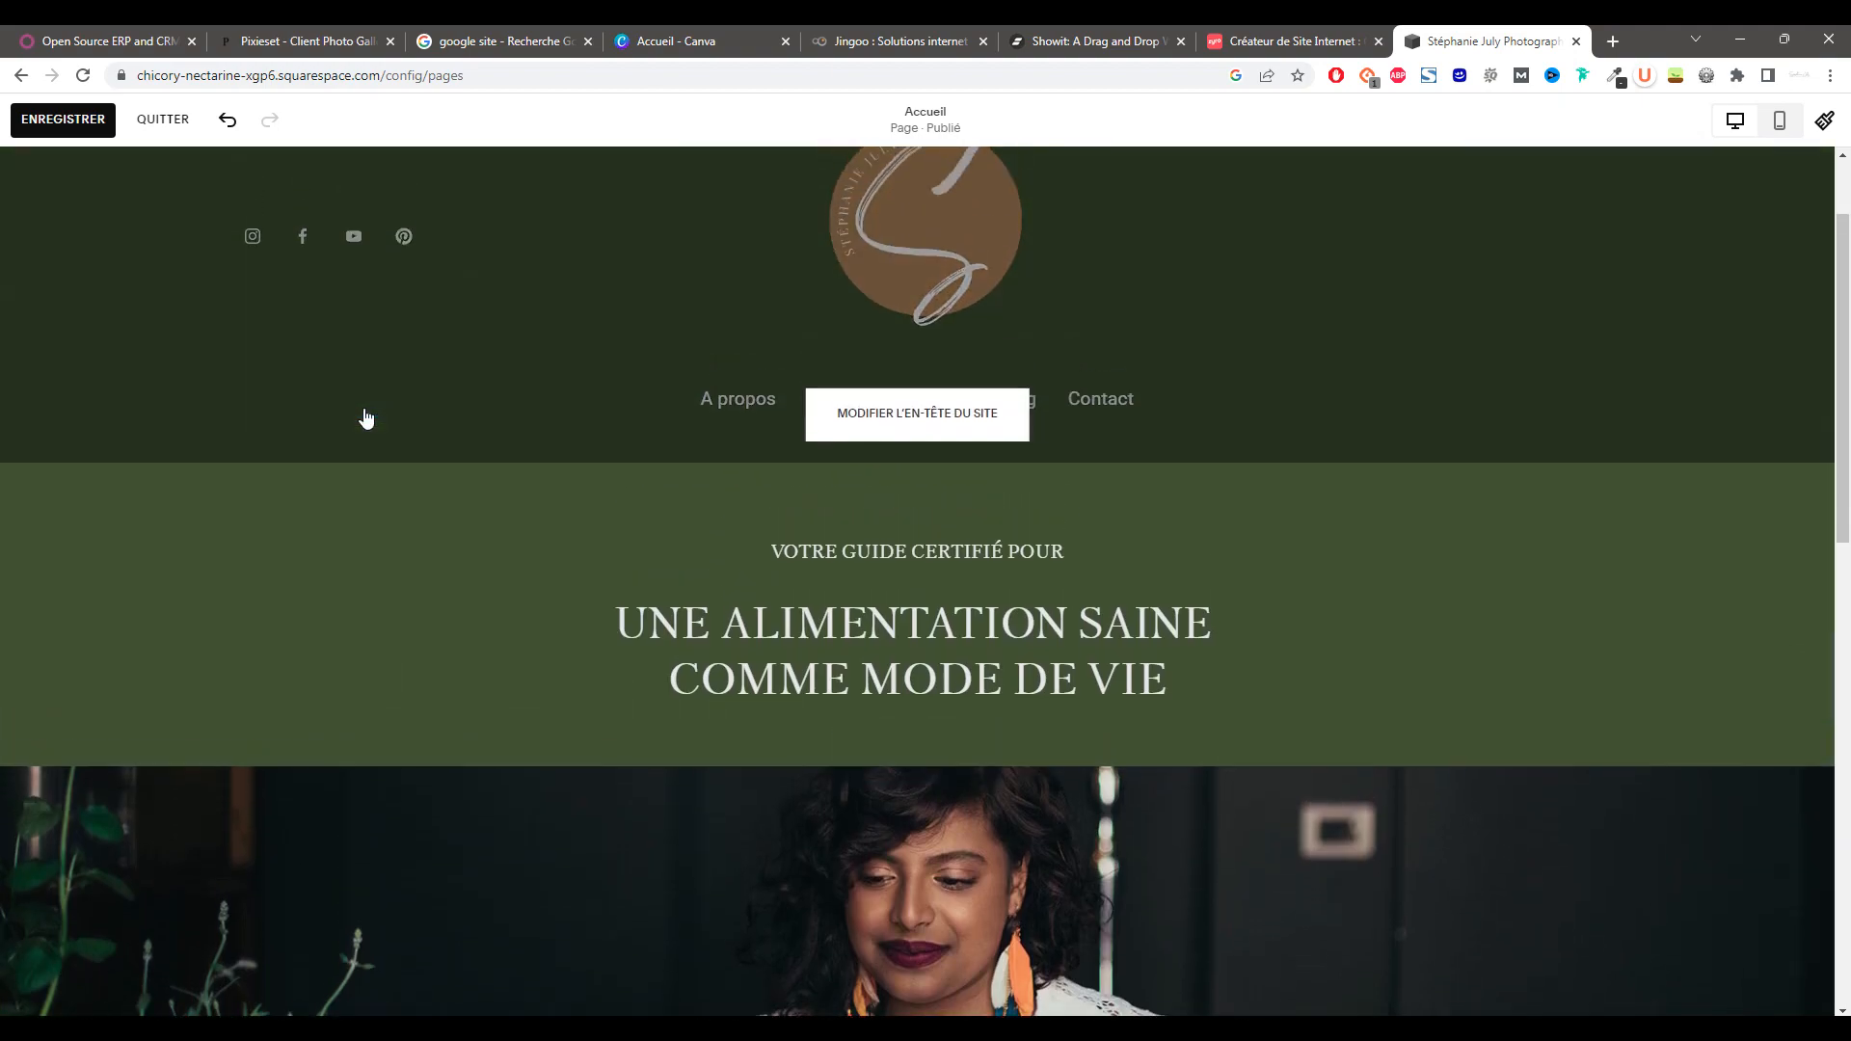
scroll(364, 419, "down", 5)
left_click(45, 122)
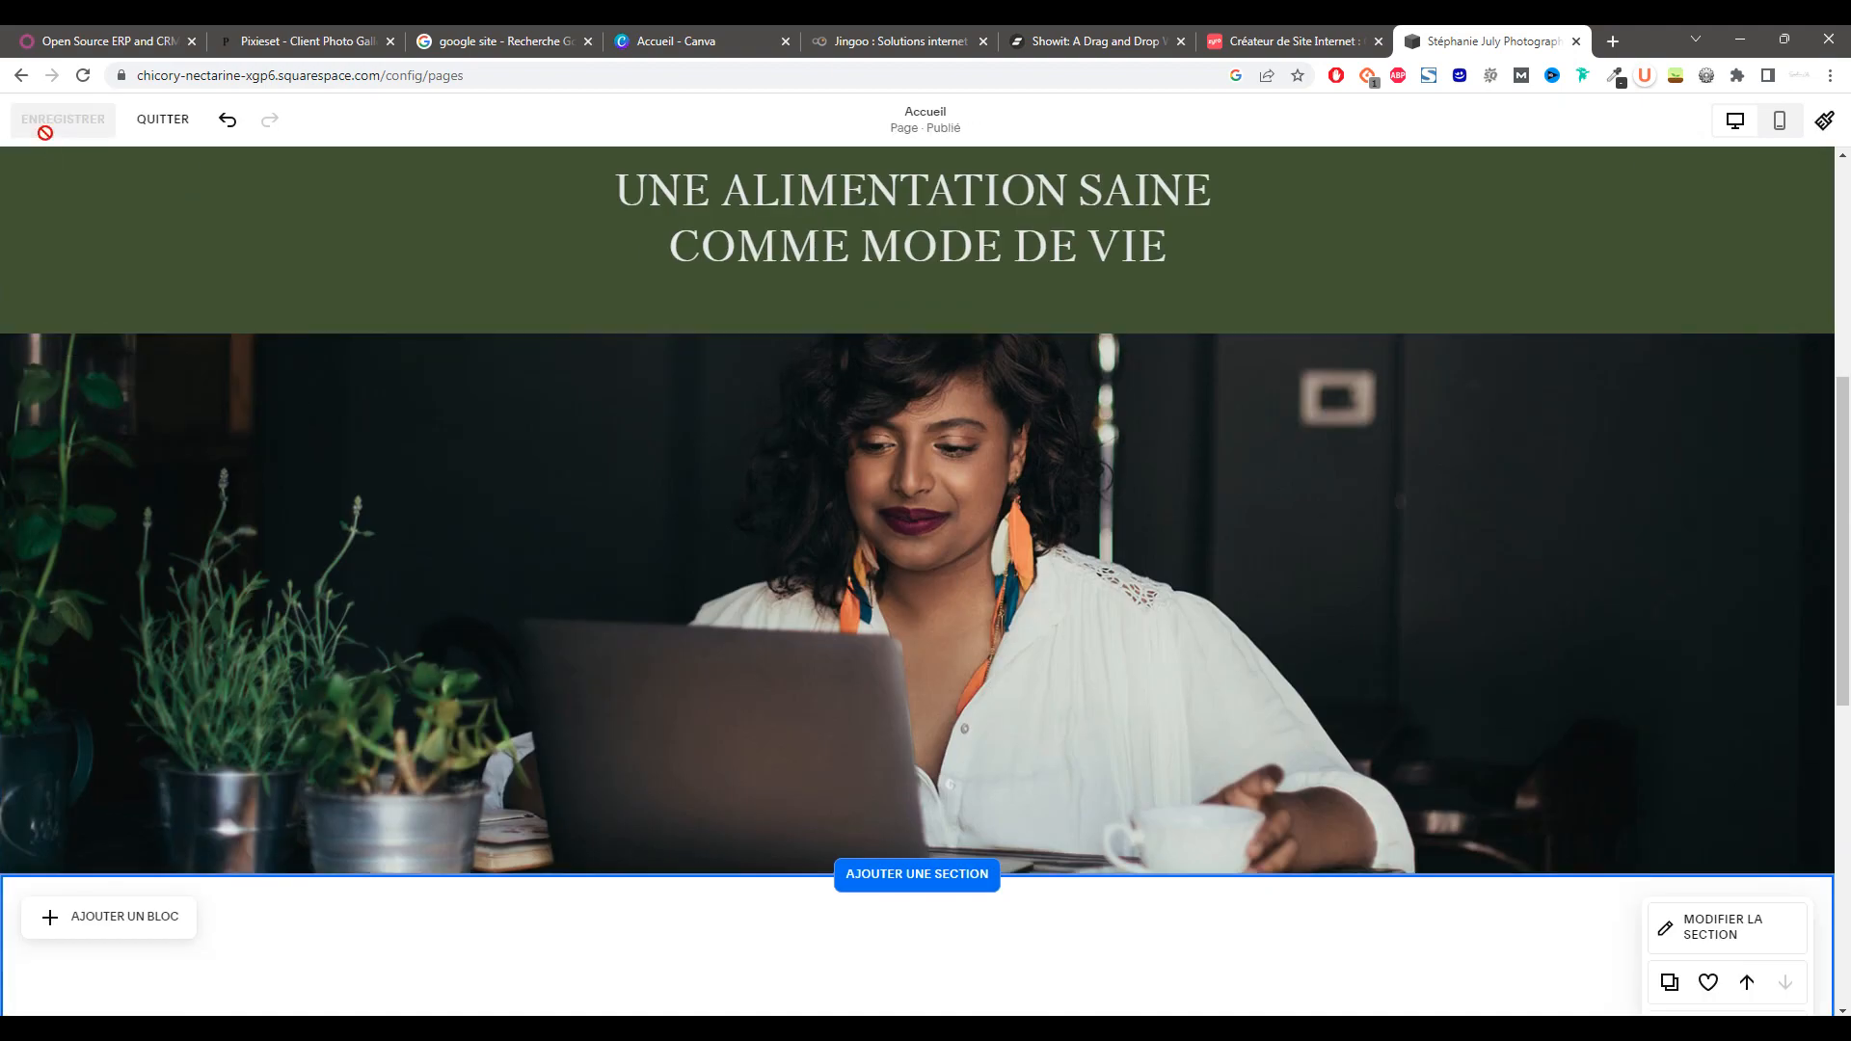
left_click(162, 121)
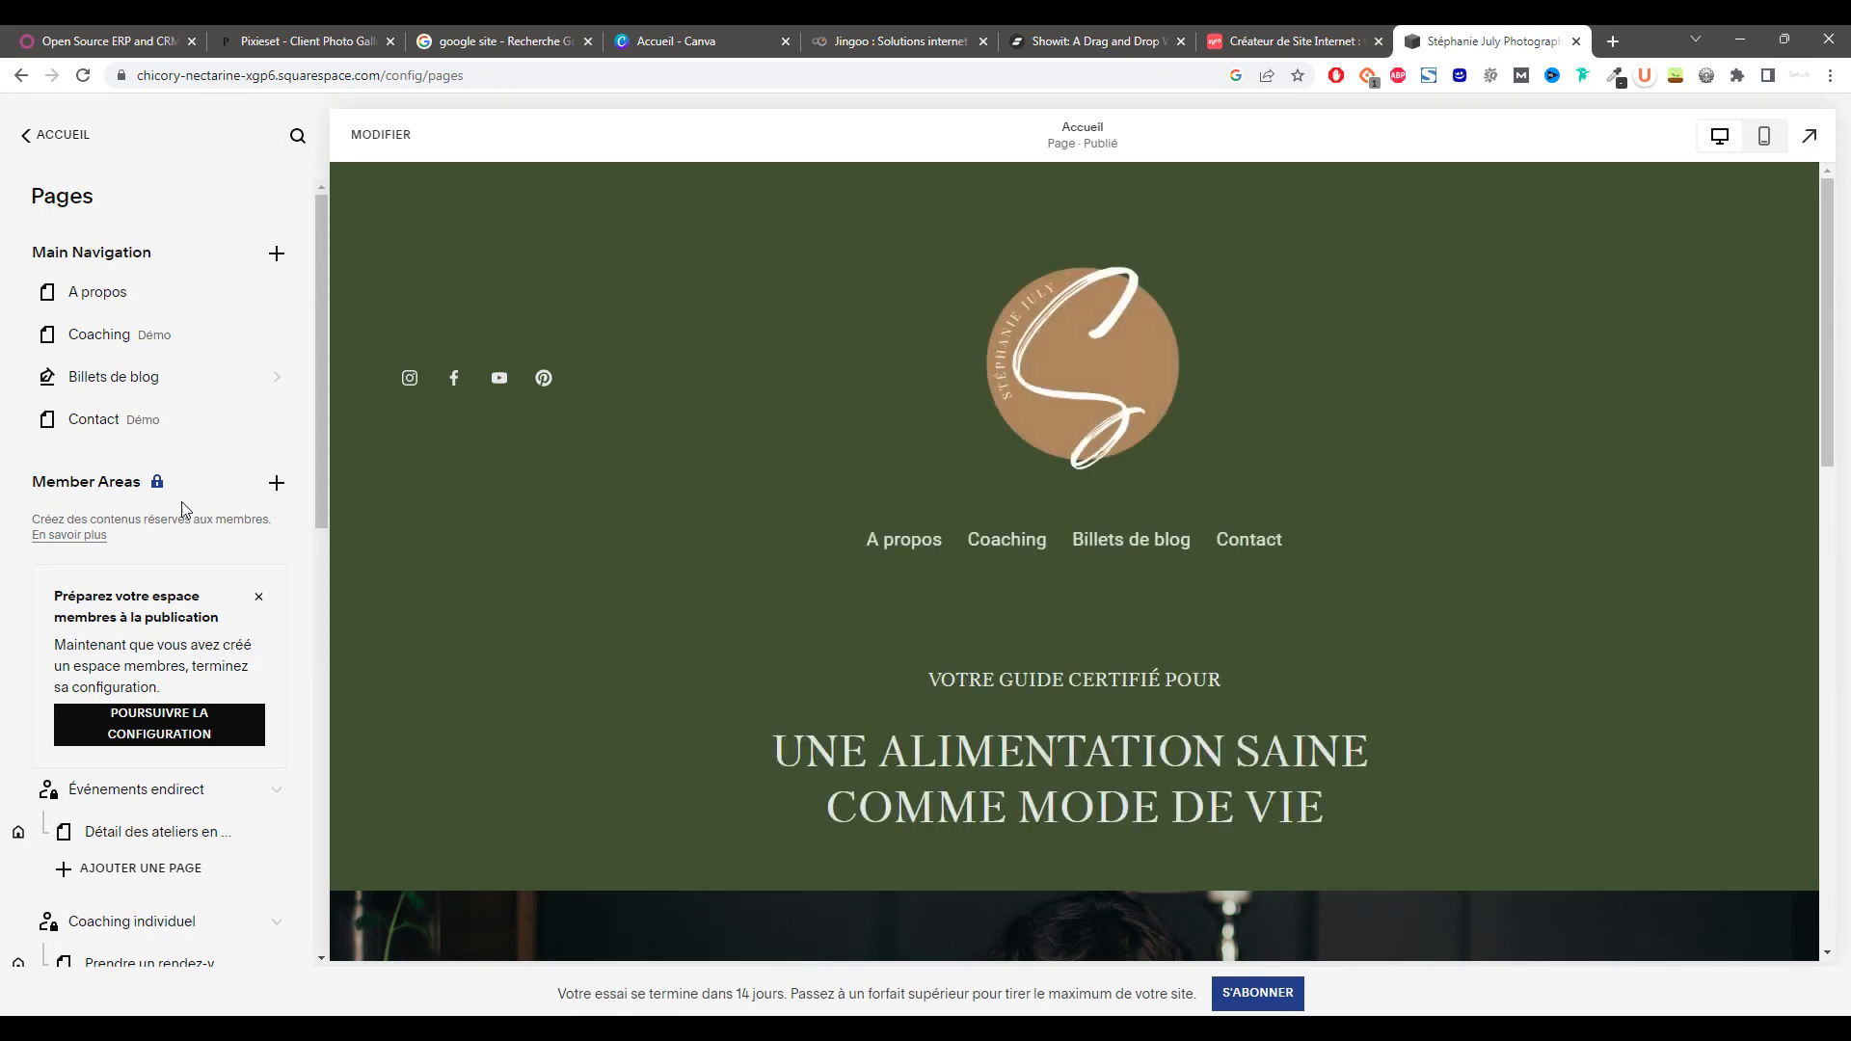
- Look over the Billets de blog post list and the blog's general settings, and return to the page list
left_click(275, 378)
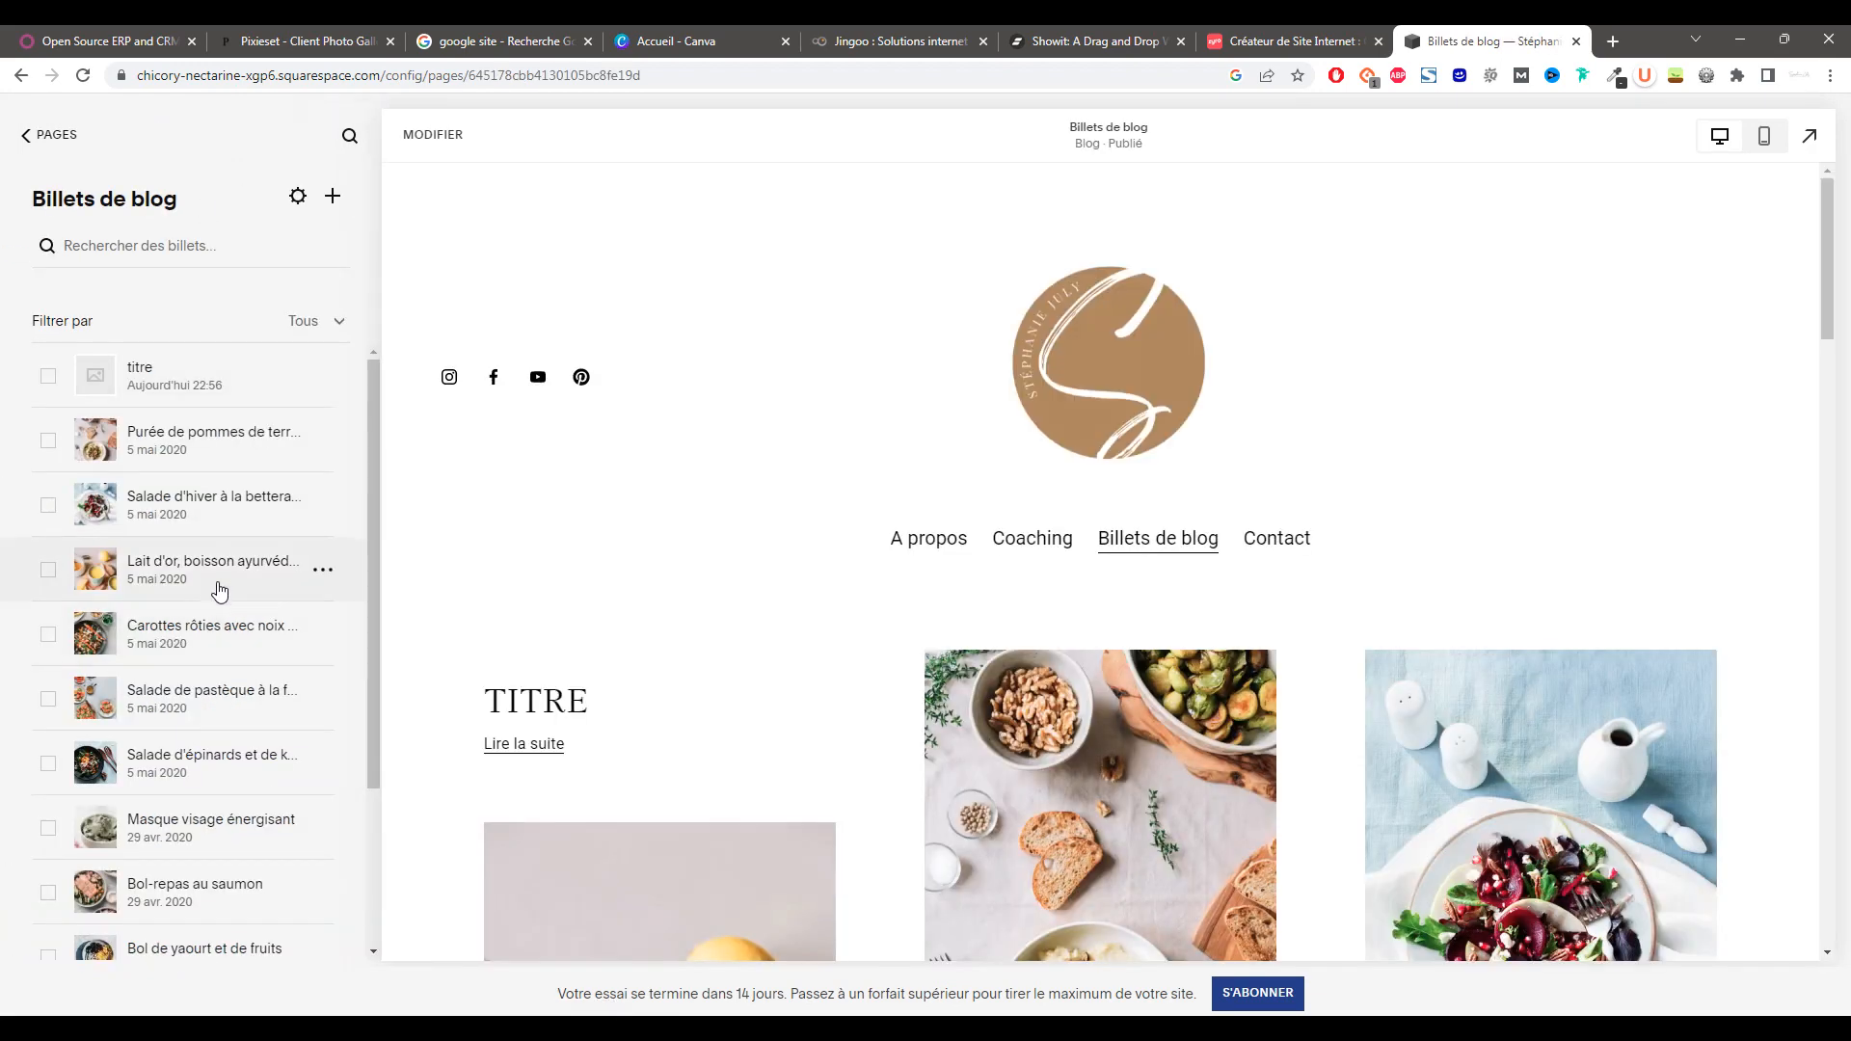
left_click(322, 377)
left_click(298, 196)
scroll(838, 529, "down", 3)
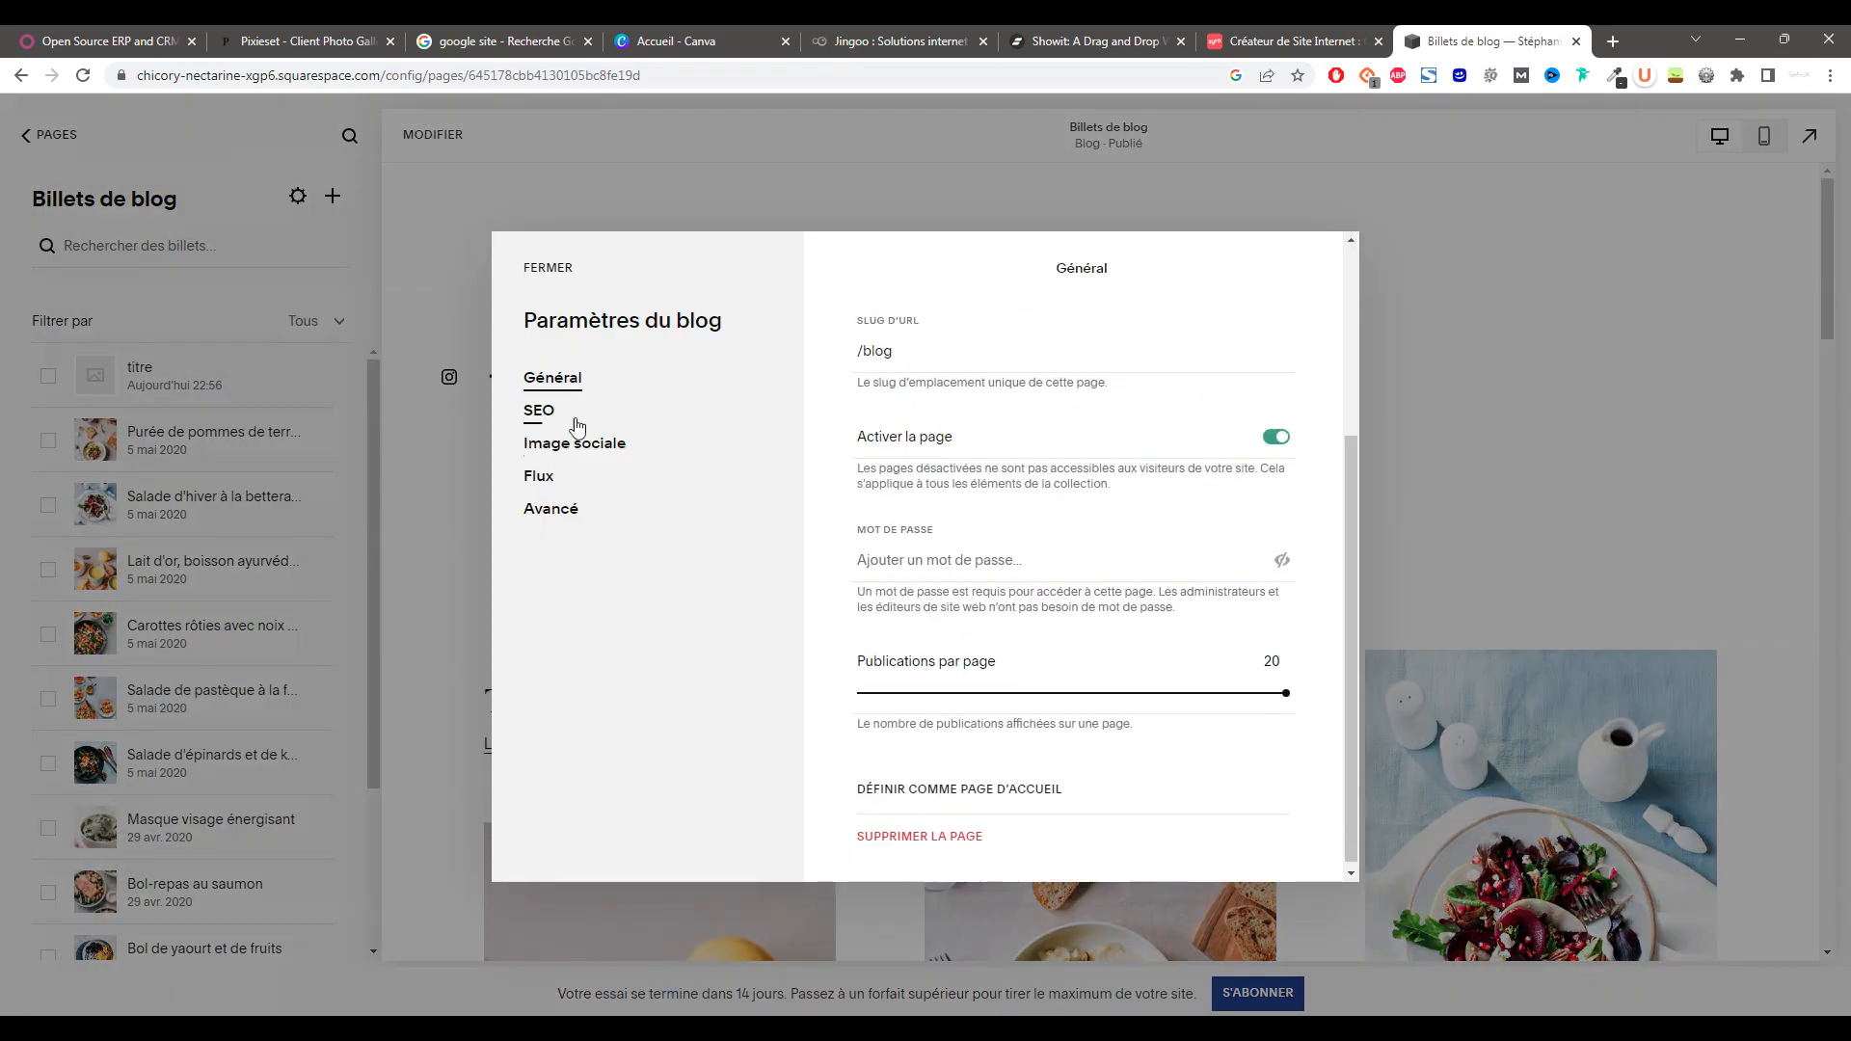
left_click(542, 267)
left_click(36, 135)
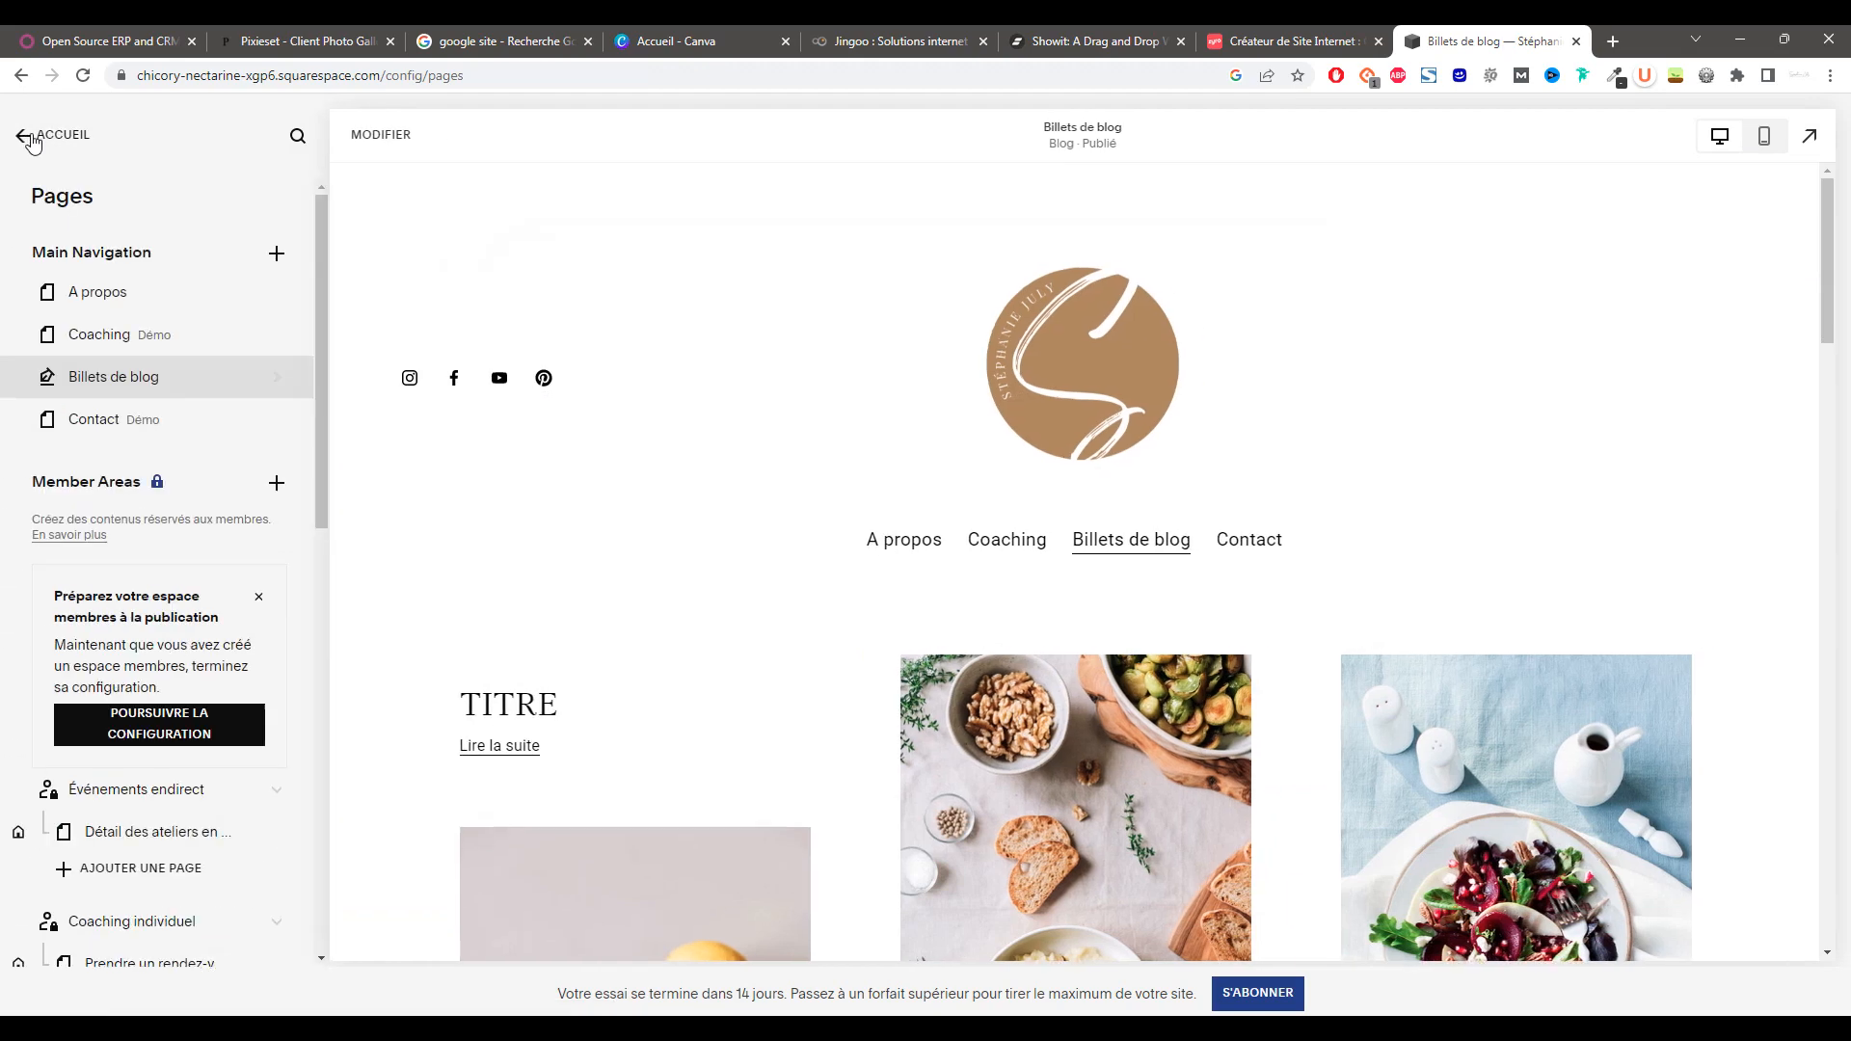
- Take the Contact page out of the Main Navigation and look over its form and the blocks available in edit mode
left_click(146, 416)
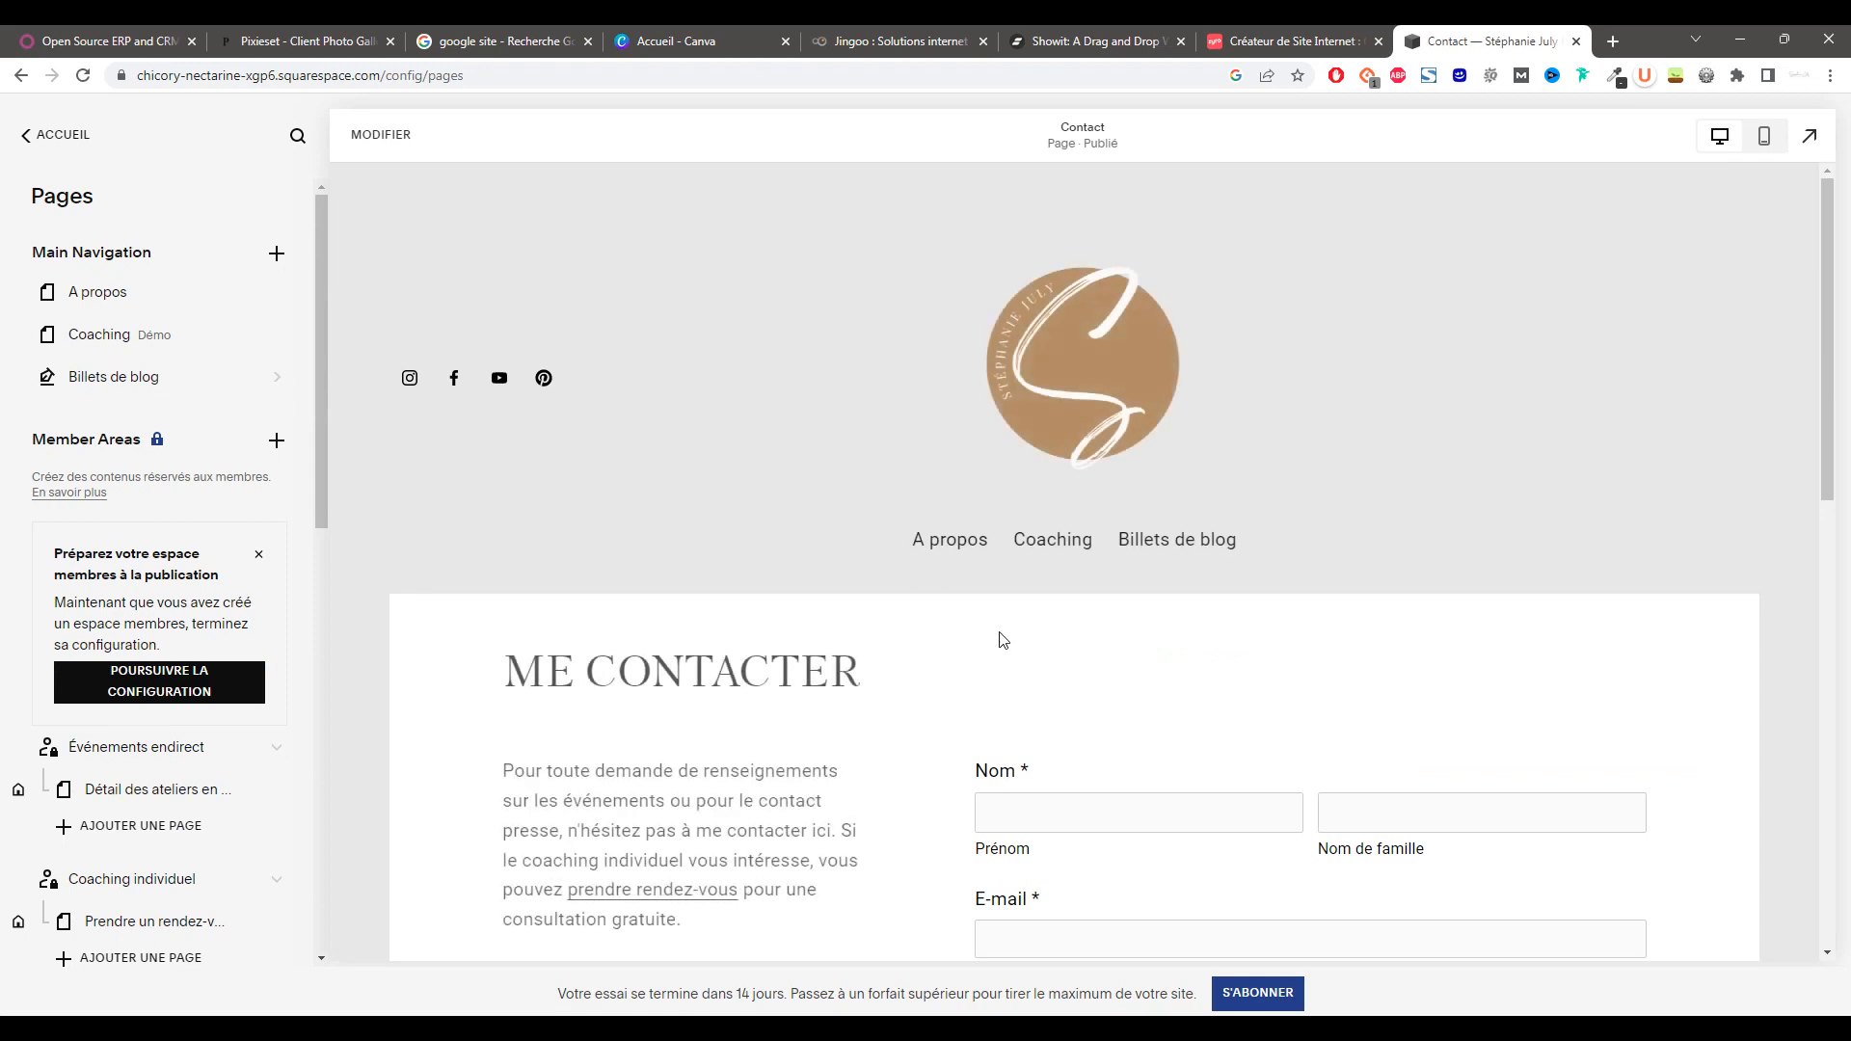
scroll(1078, 656, "down", 8)
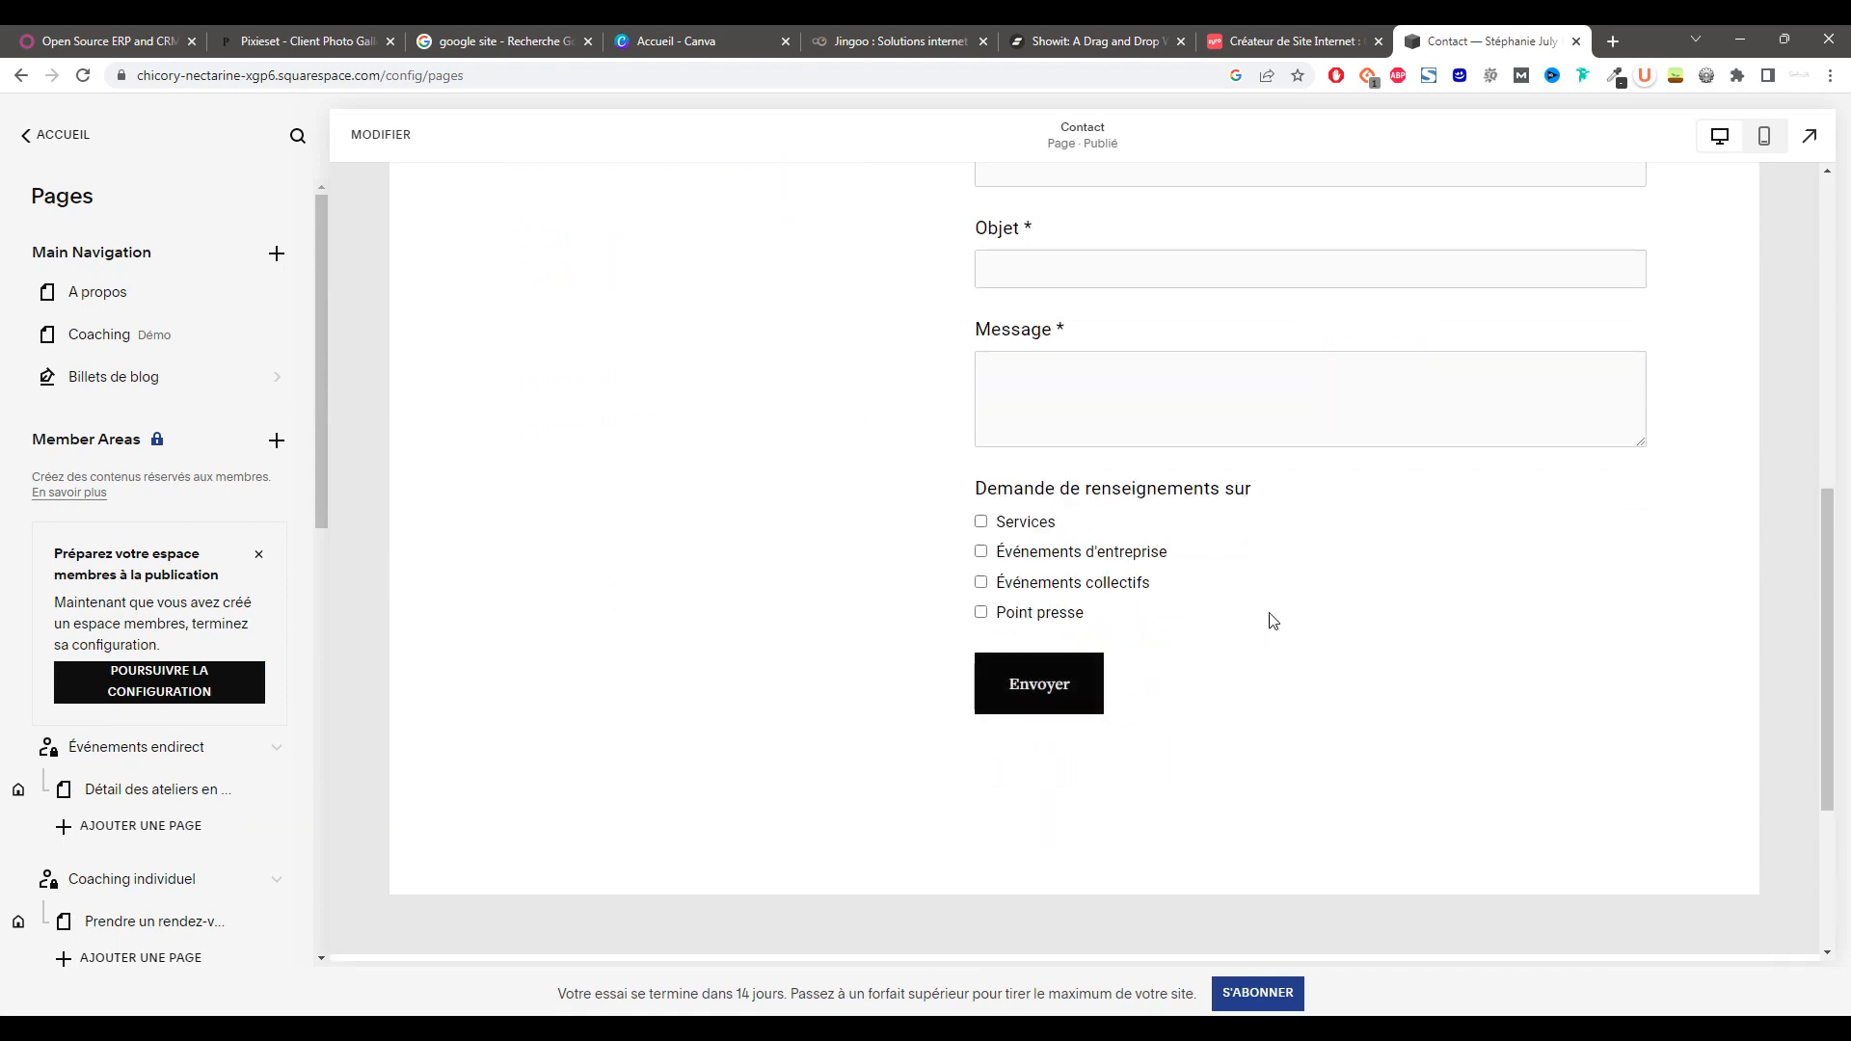
left_click(386, 135)
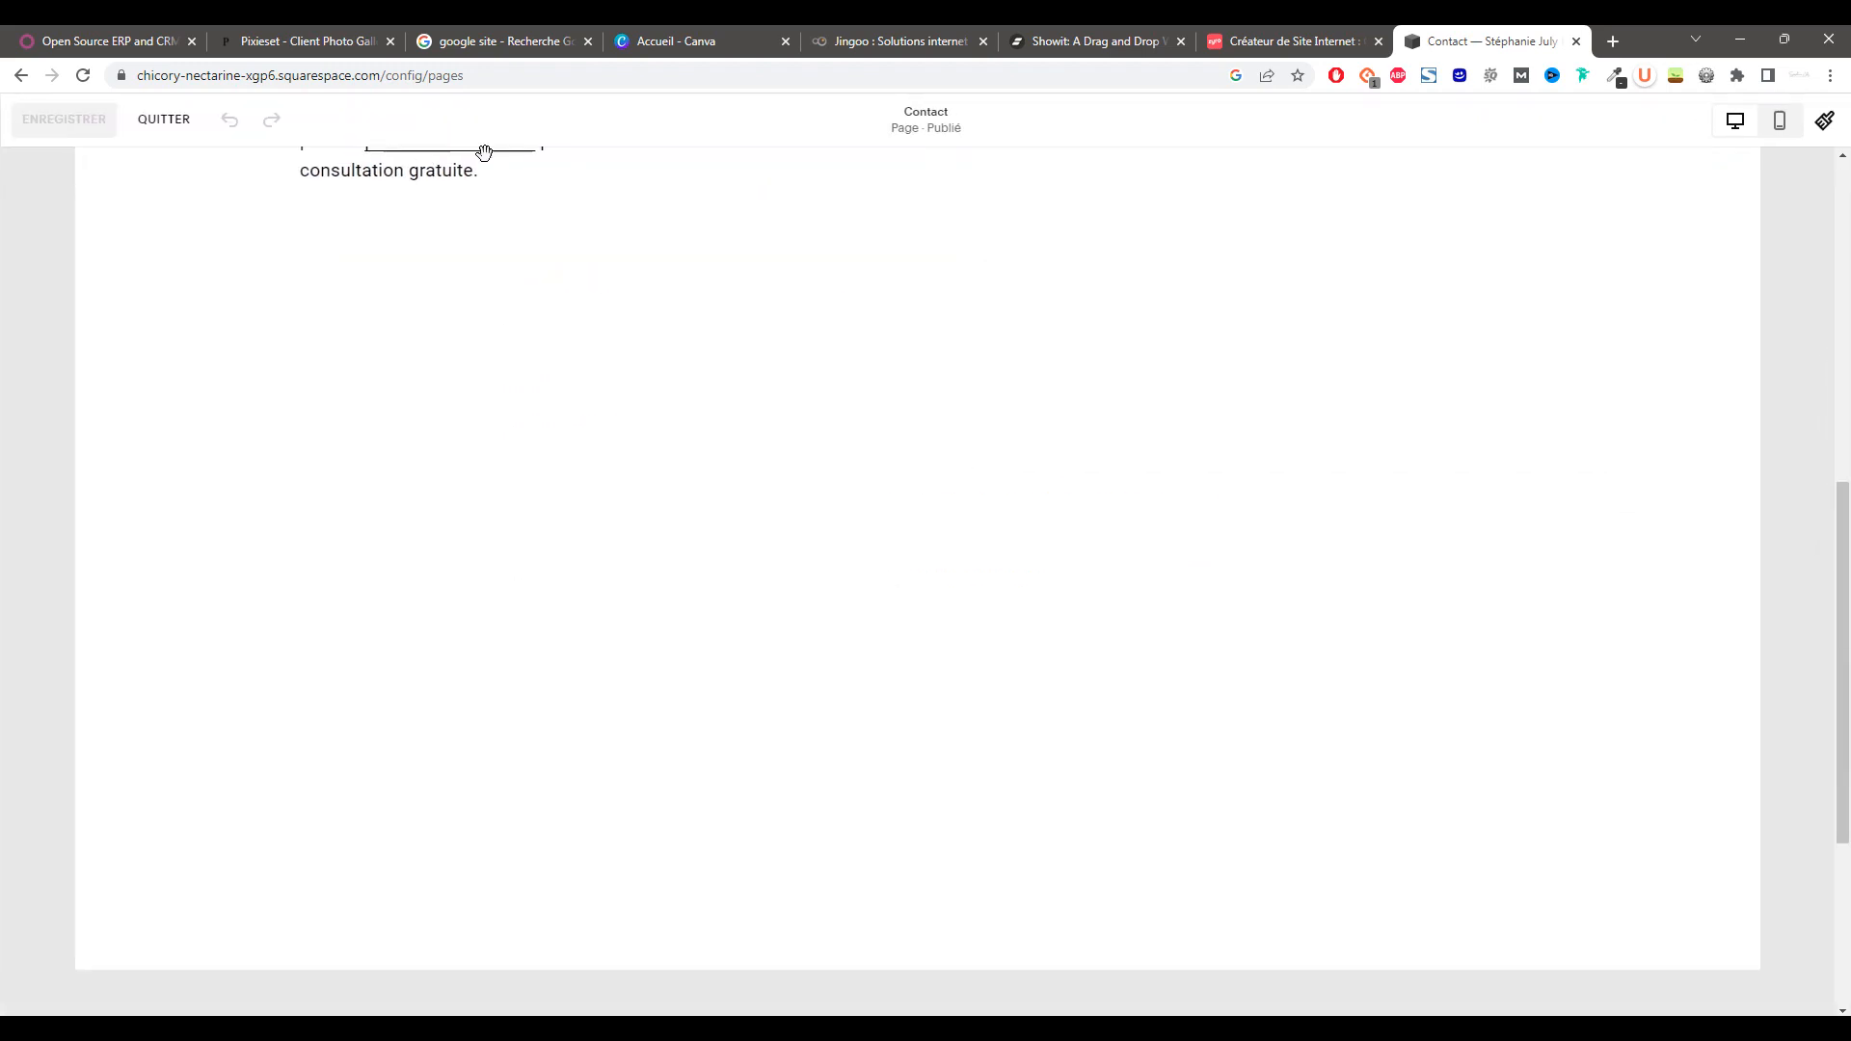
left_click(133, 513)
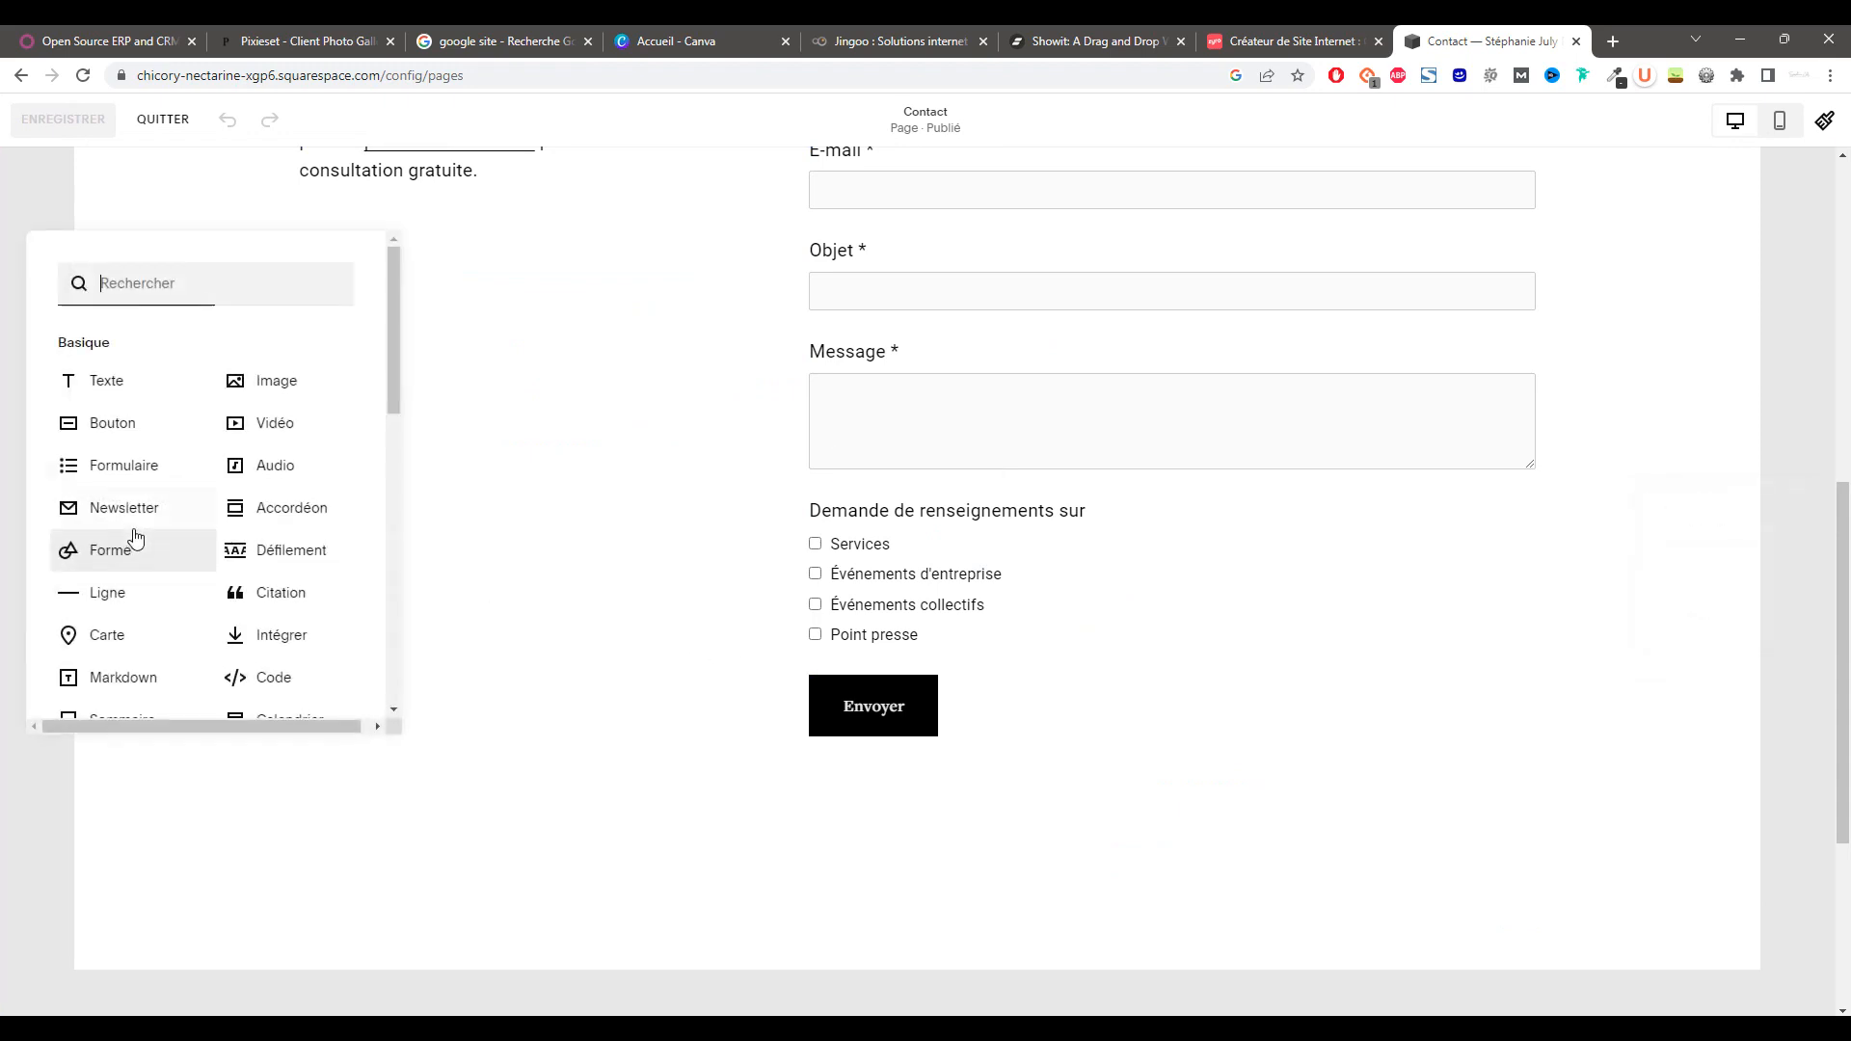
scroll(169, 605, "down", 2)
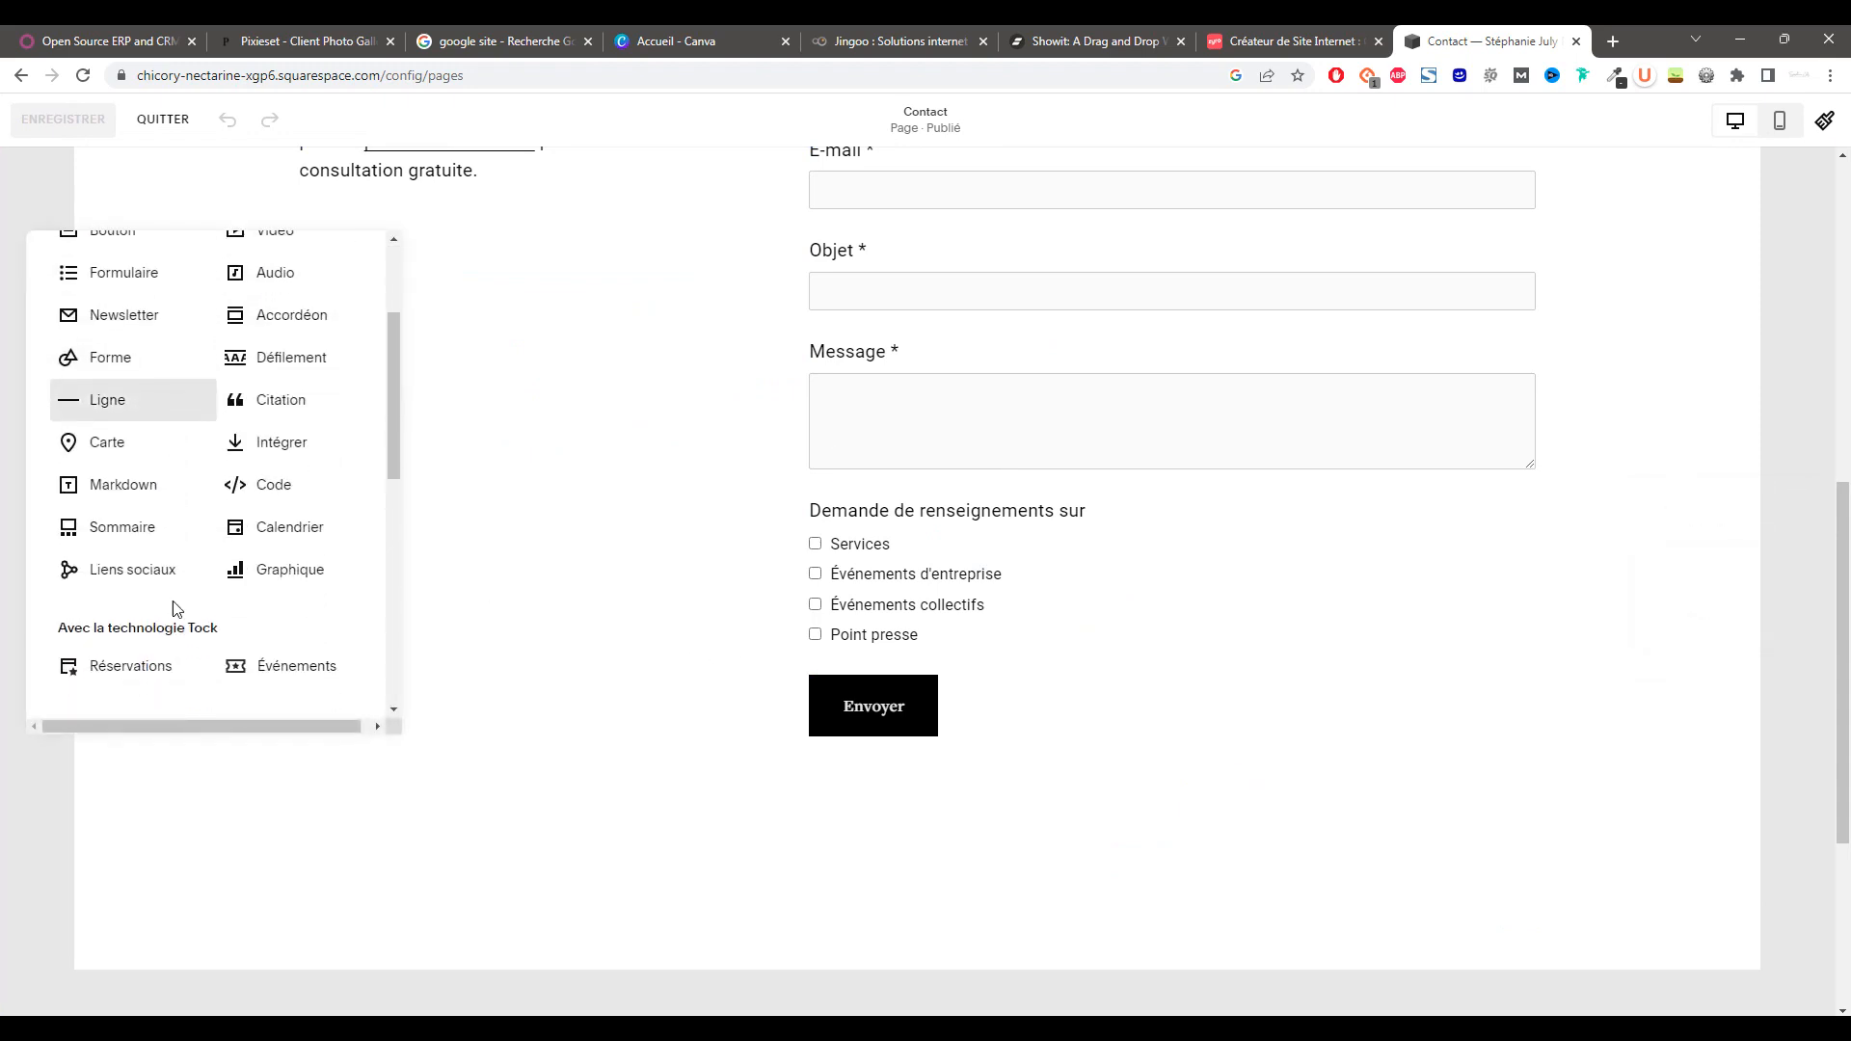
left_click(267, 487)
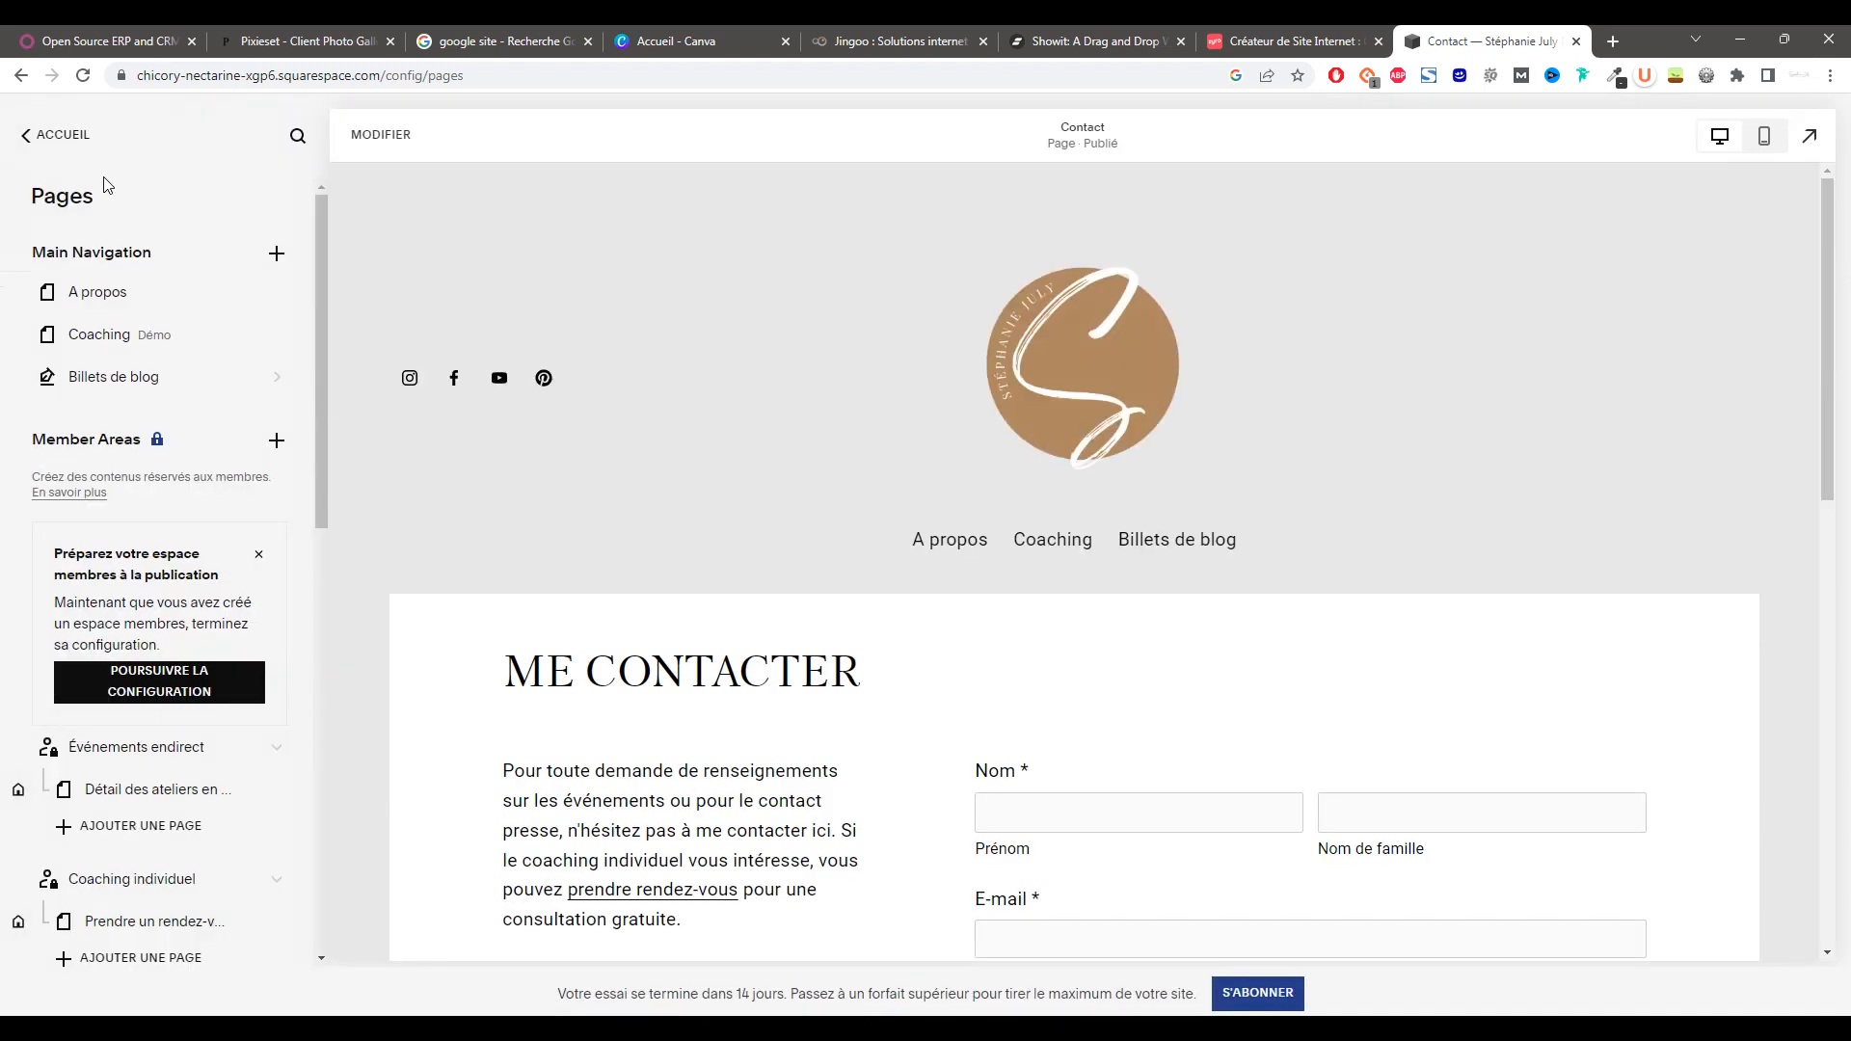
- Add a page to the Main Navigation from the Rendez-vous template with the lake photo beside its title and a booking block below
scroll(161, 414, "down", 6)
scroll(164, 413, "up", 6)
left_click(277, 252)
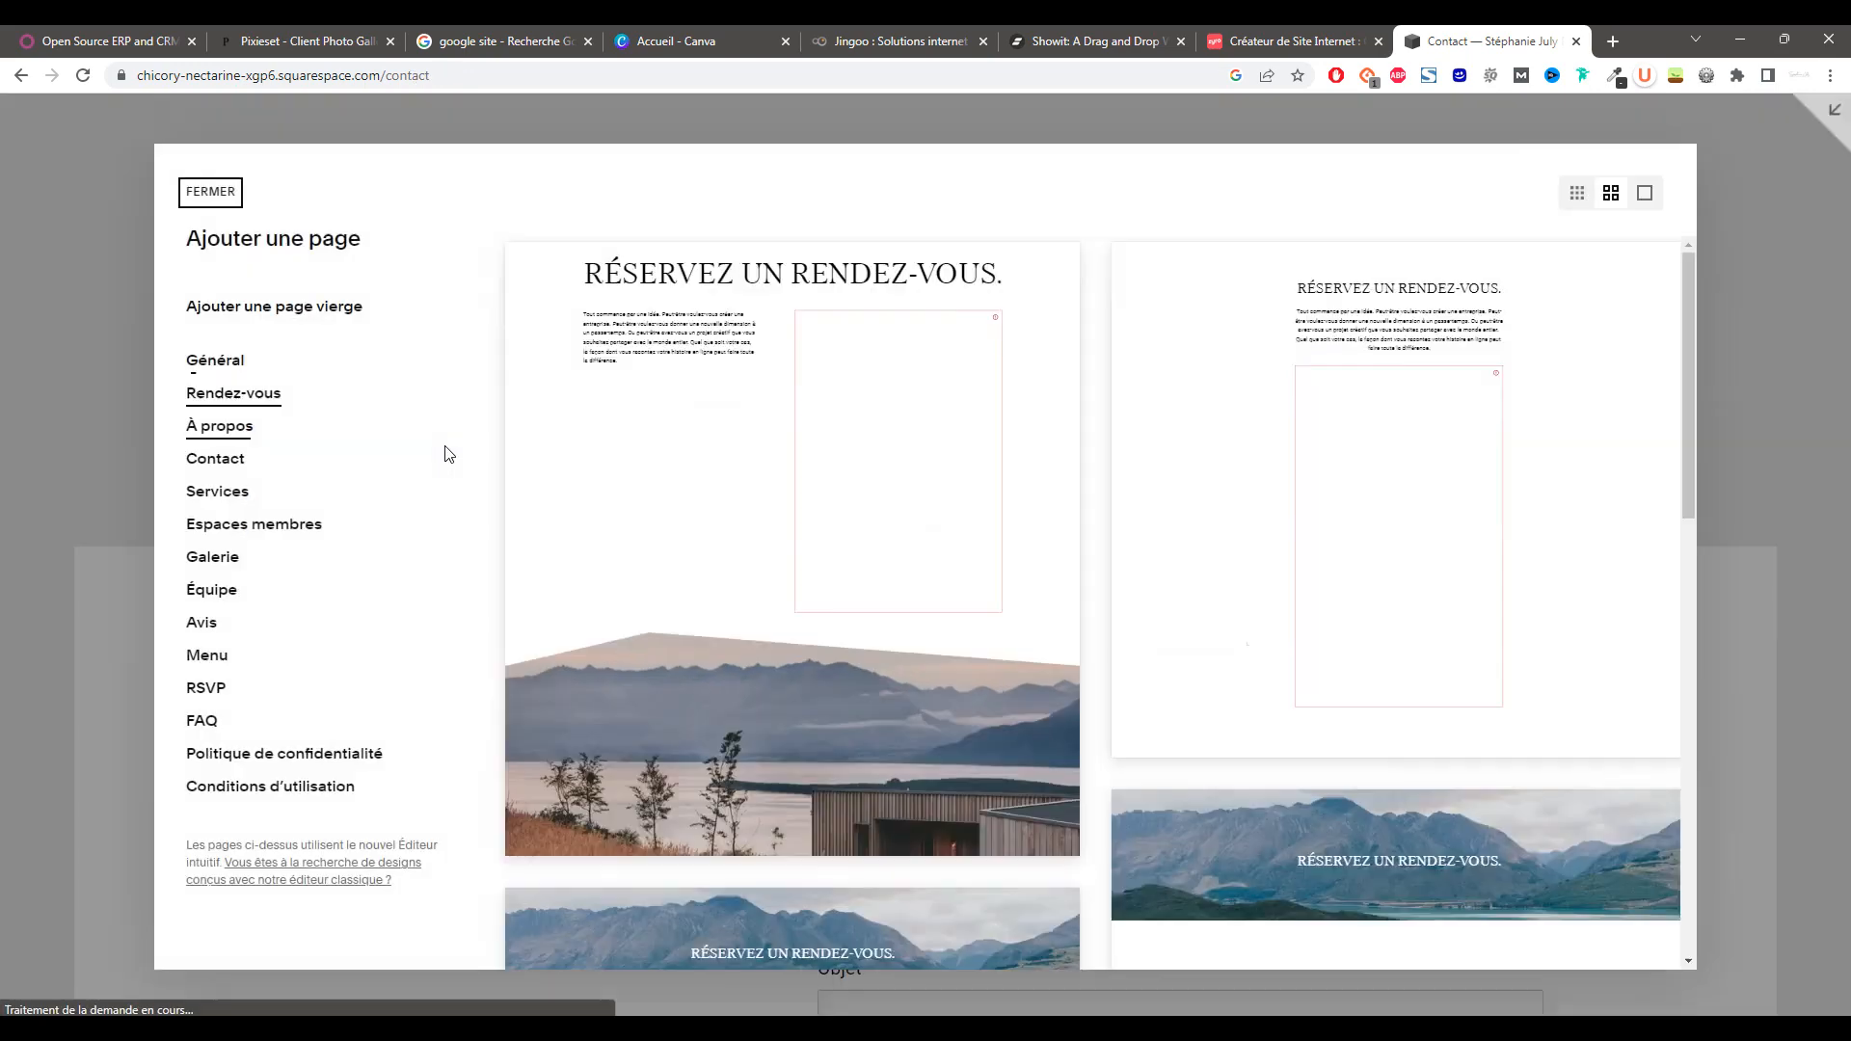
scroll(1233, 604, "down", 4)
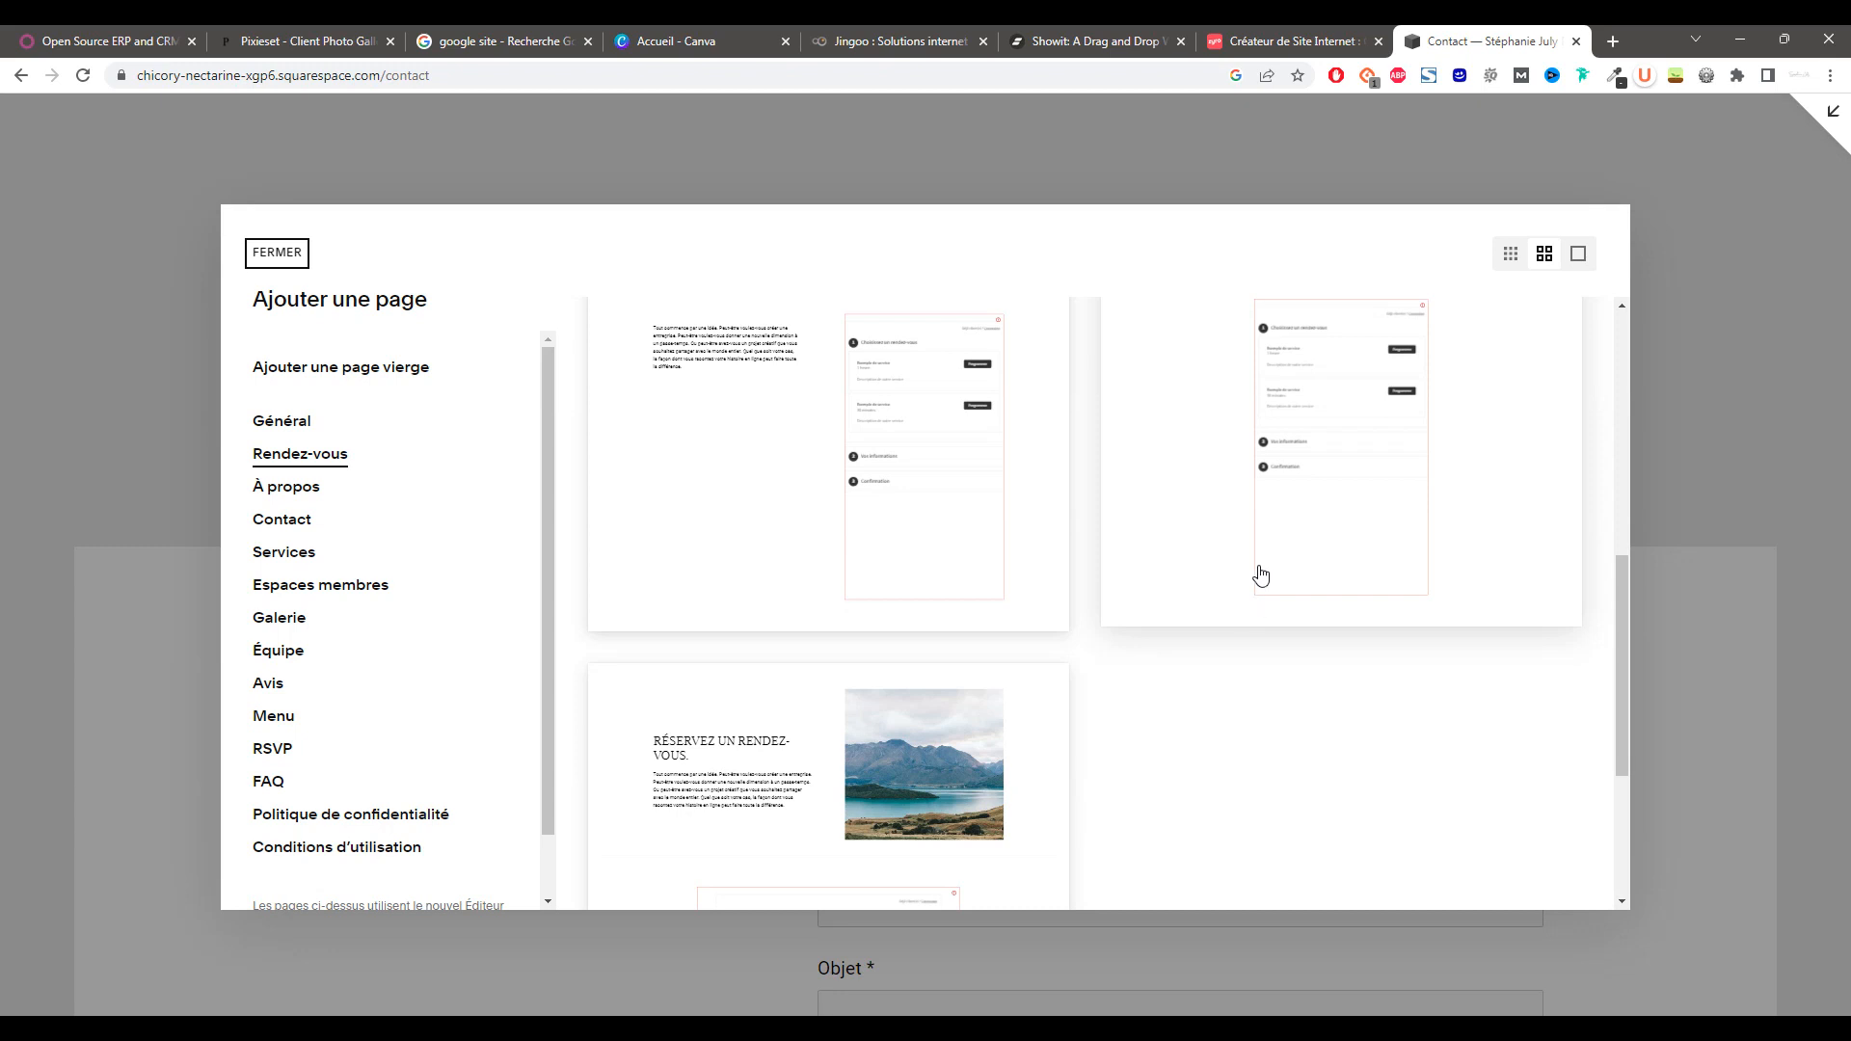
scroll(1030, 521, "up", 4)
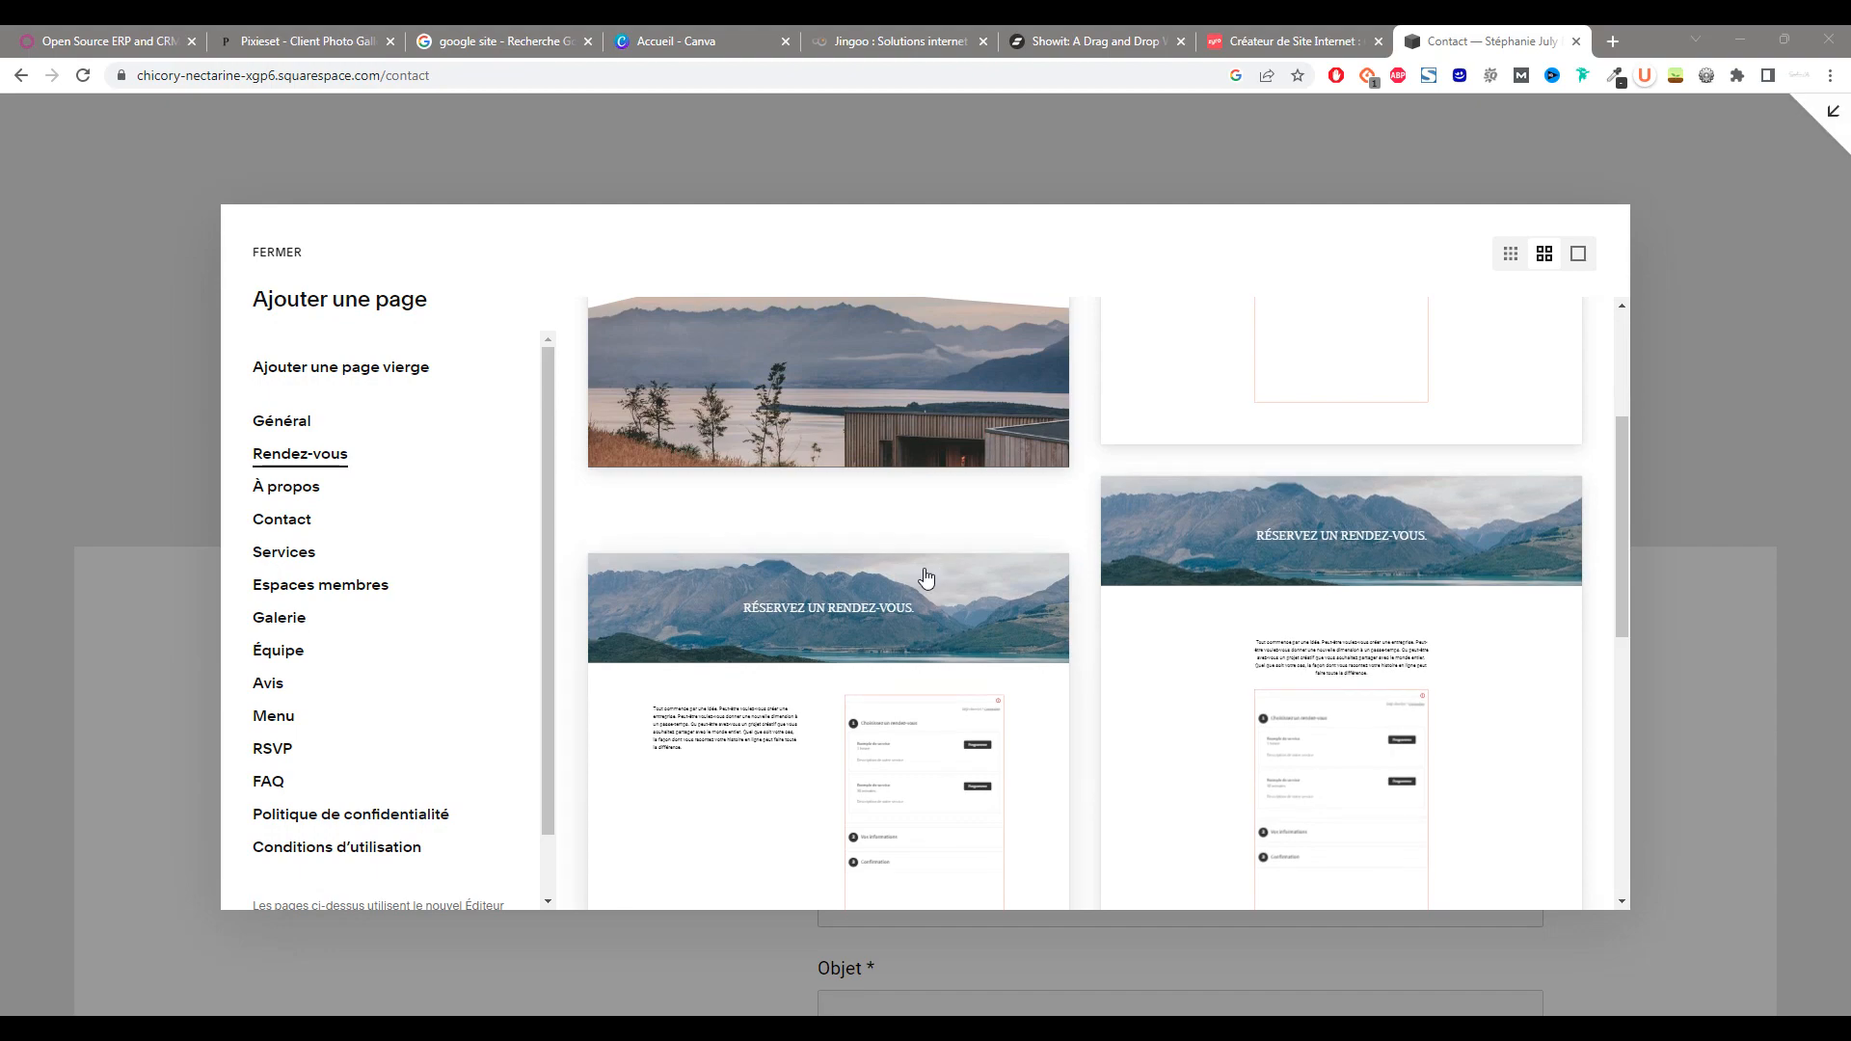
scroll(952, 575, "down", 8)
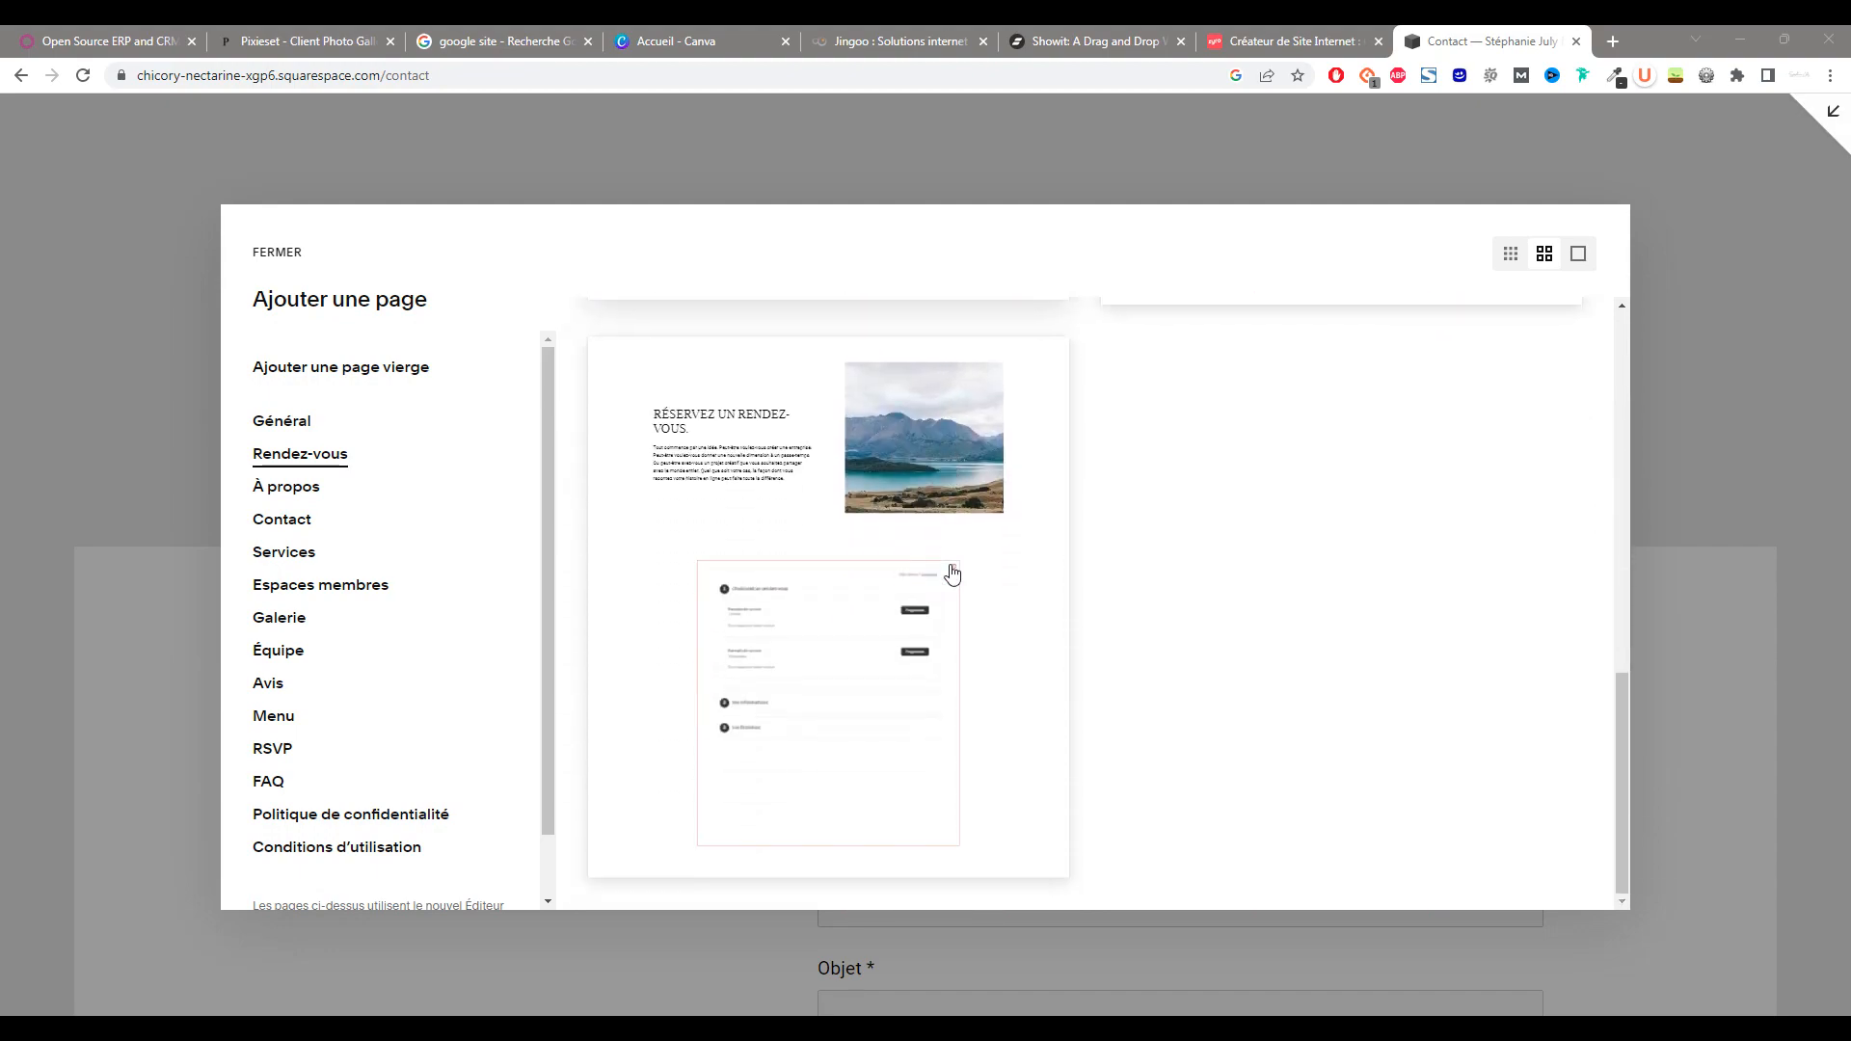
left_click(954, 573)
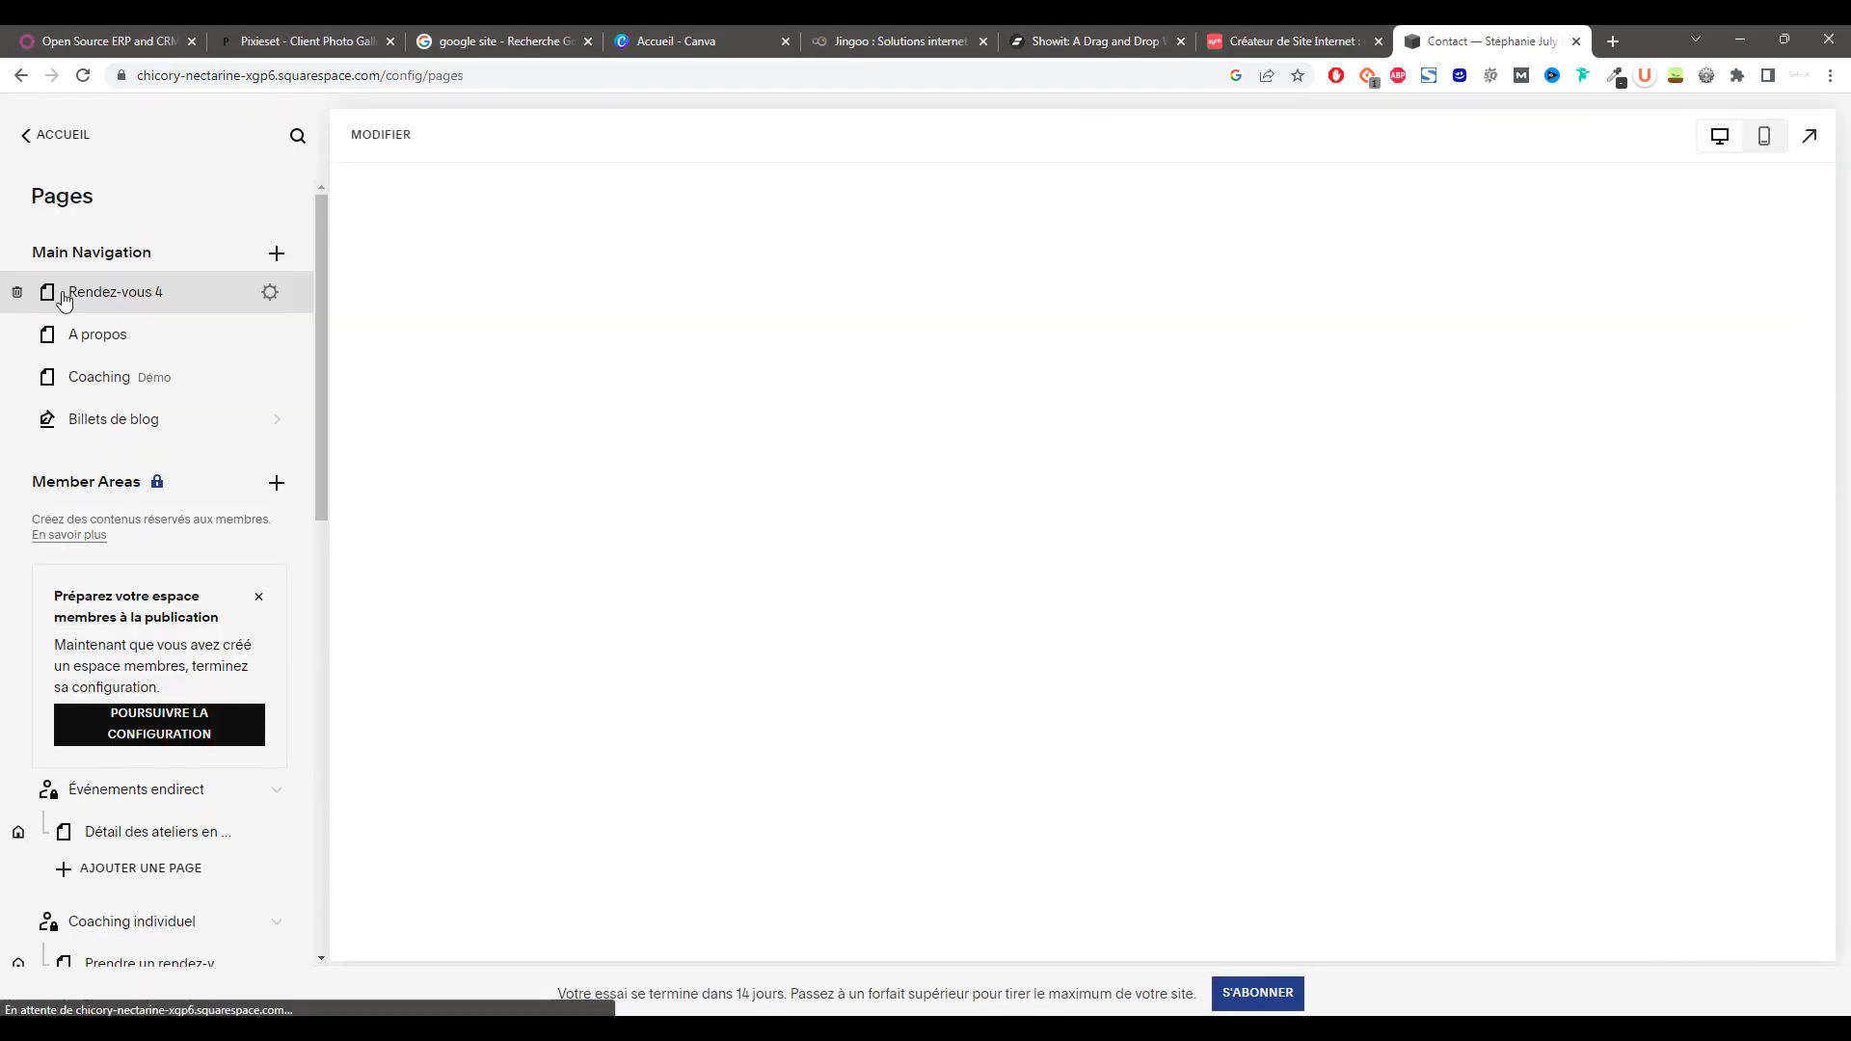
- Look over the booking block of the Rendez-vous 4 page in edit mode, leave the editor and return to the main site menu
scroll(980, 537, "down", 12)
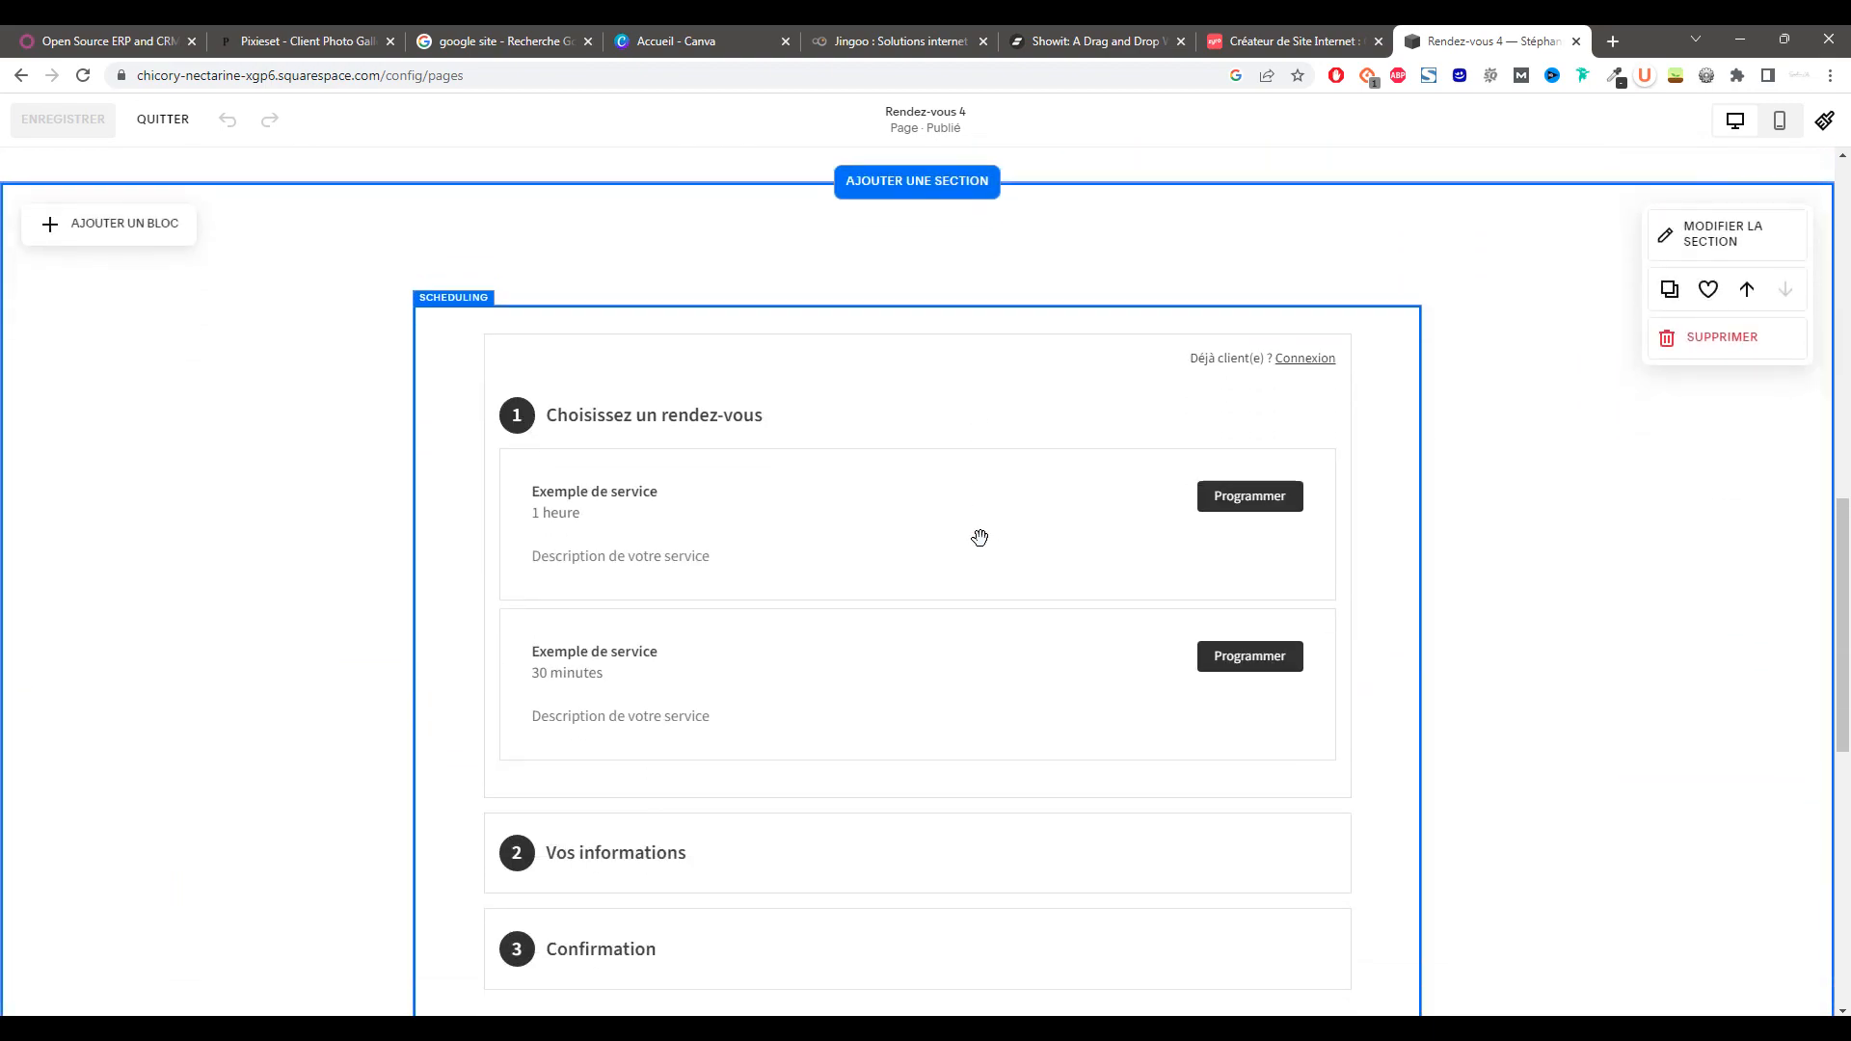
left_click(980, 537)
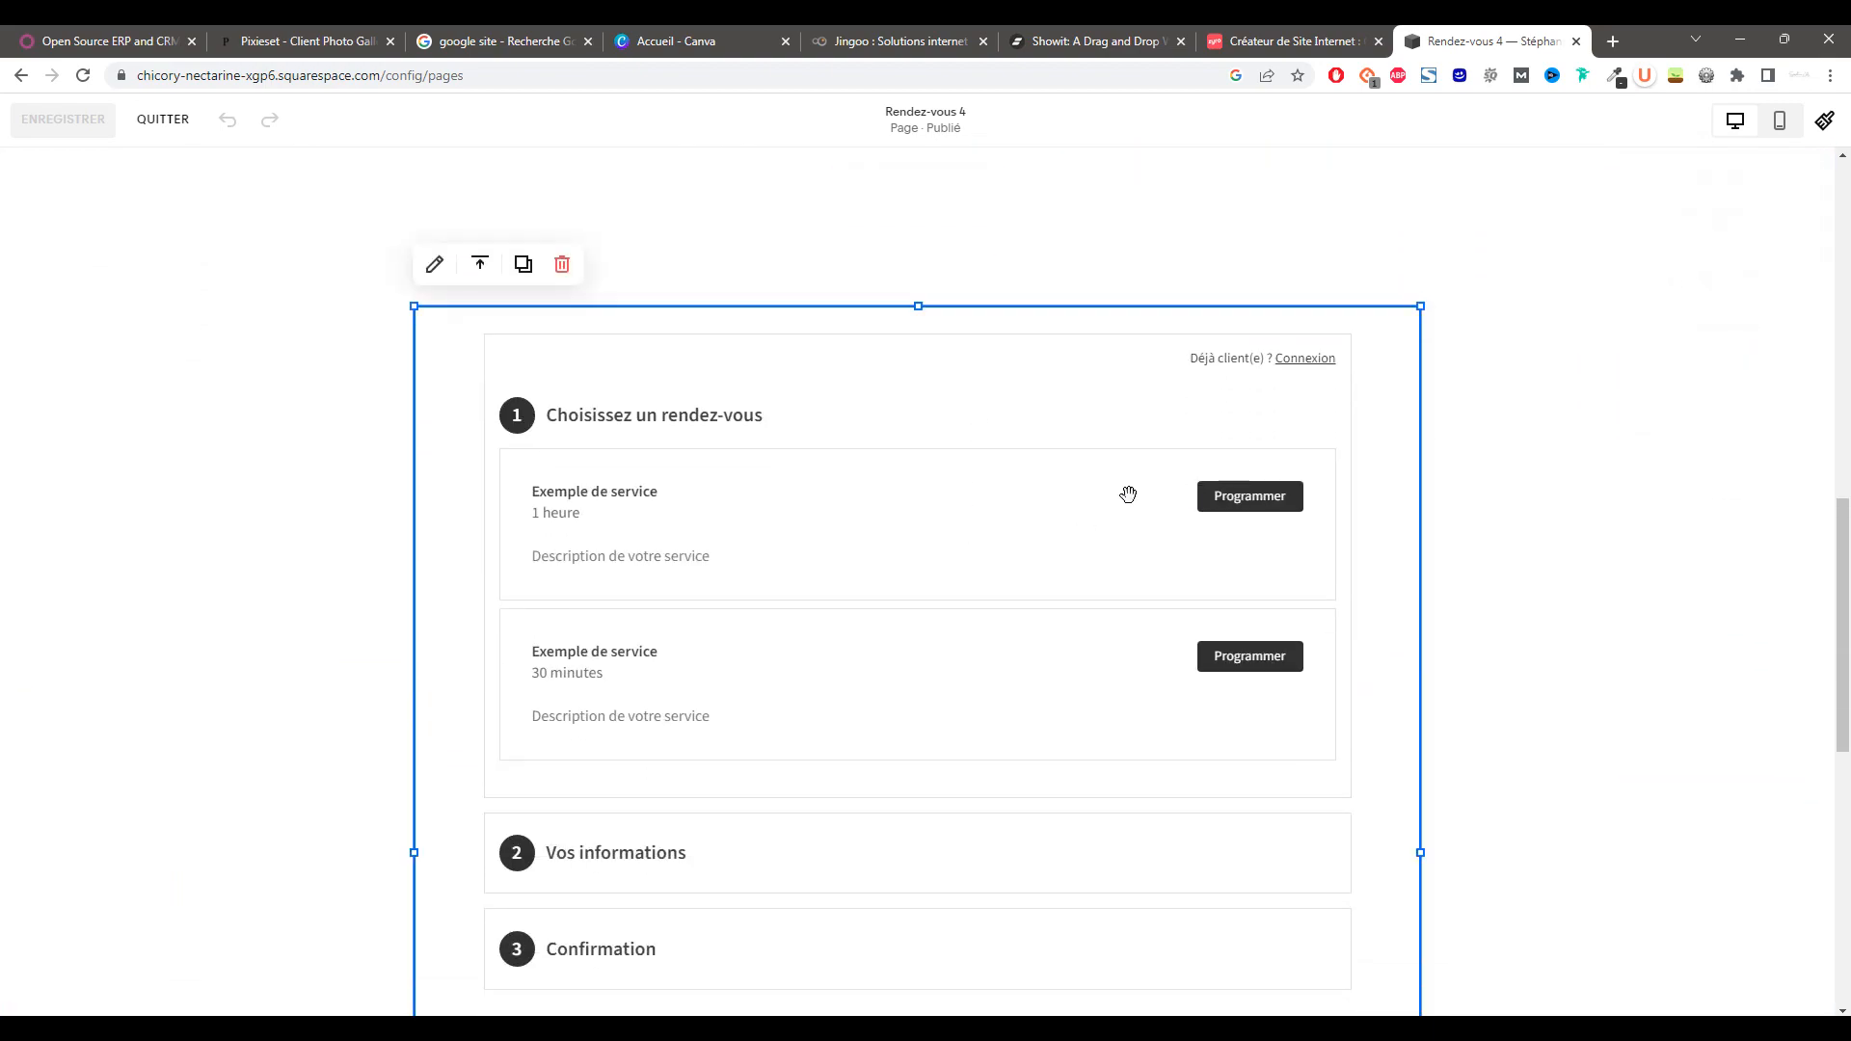
scroll(1192, 499, "down", 1)
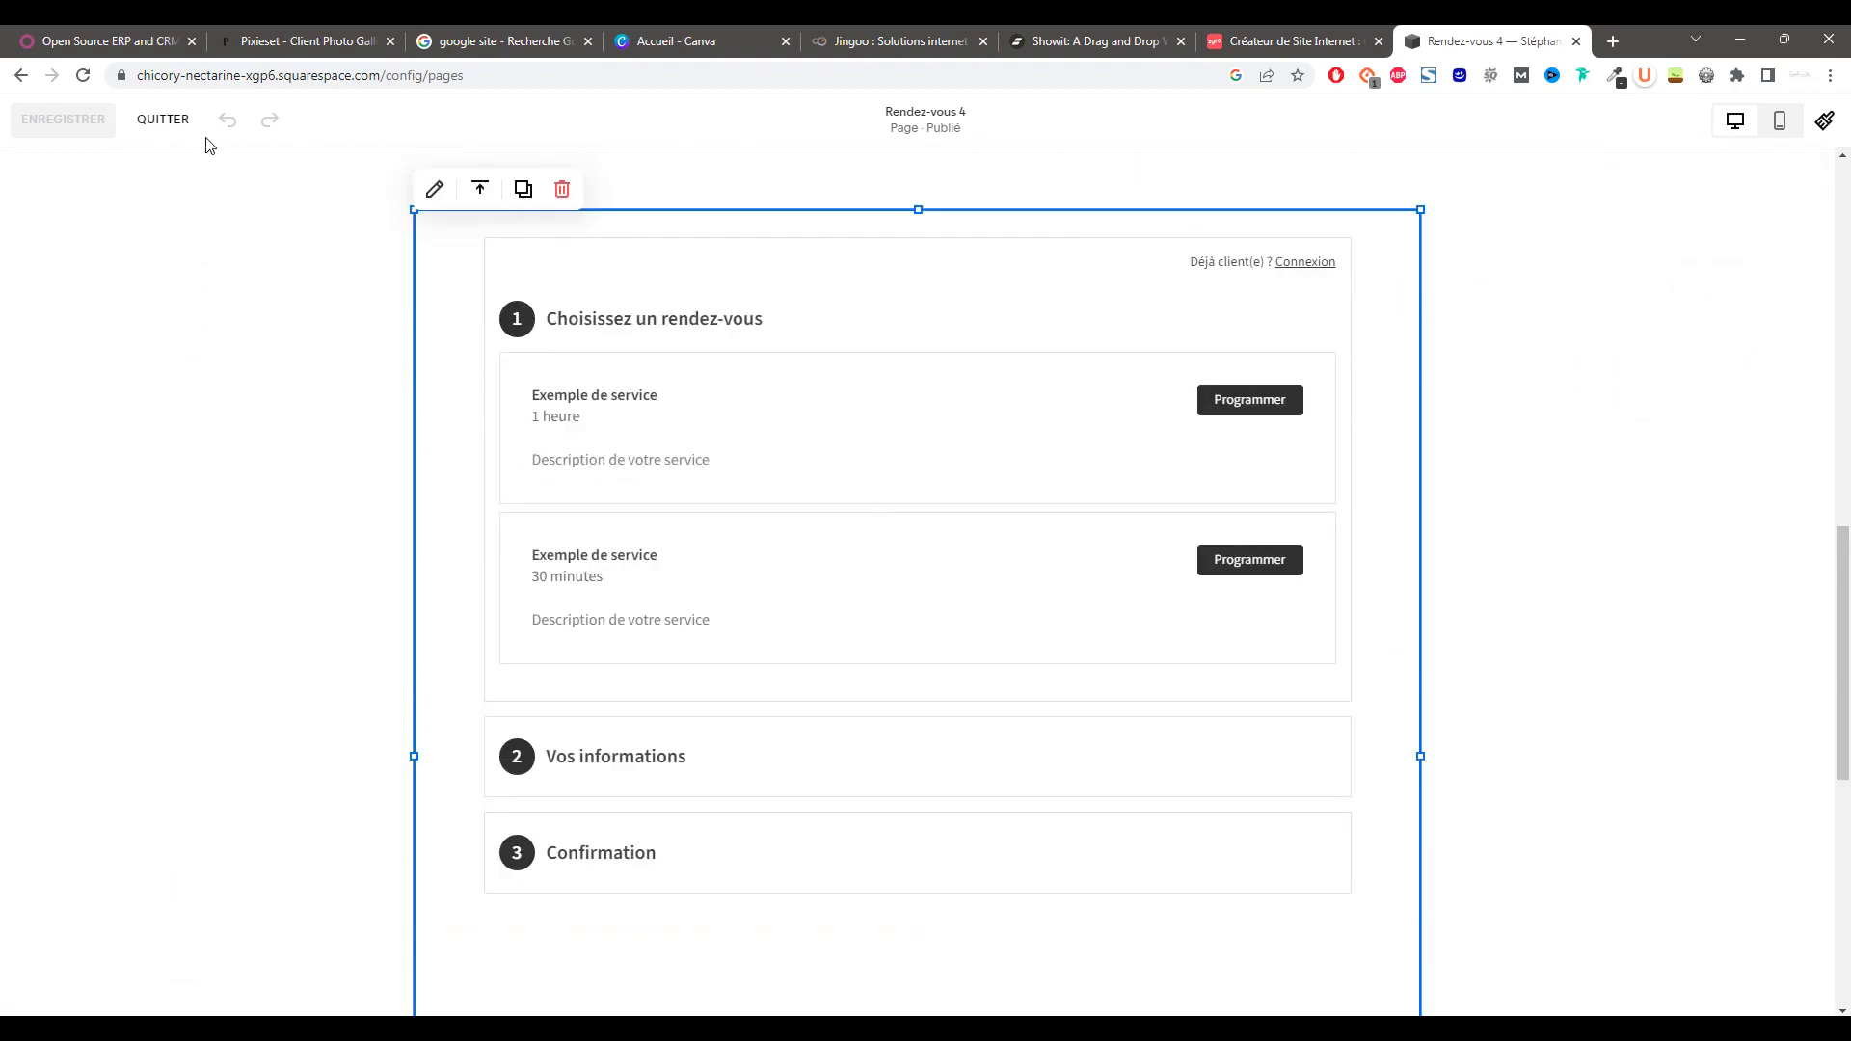
left_click(172, 119)
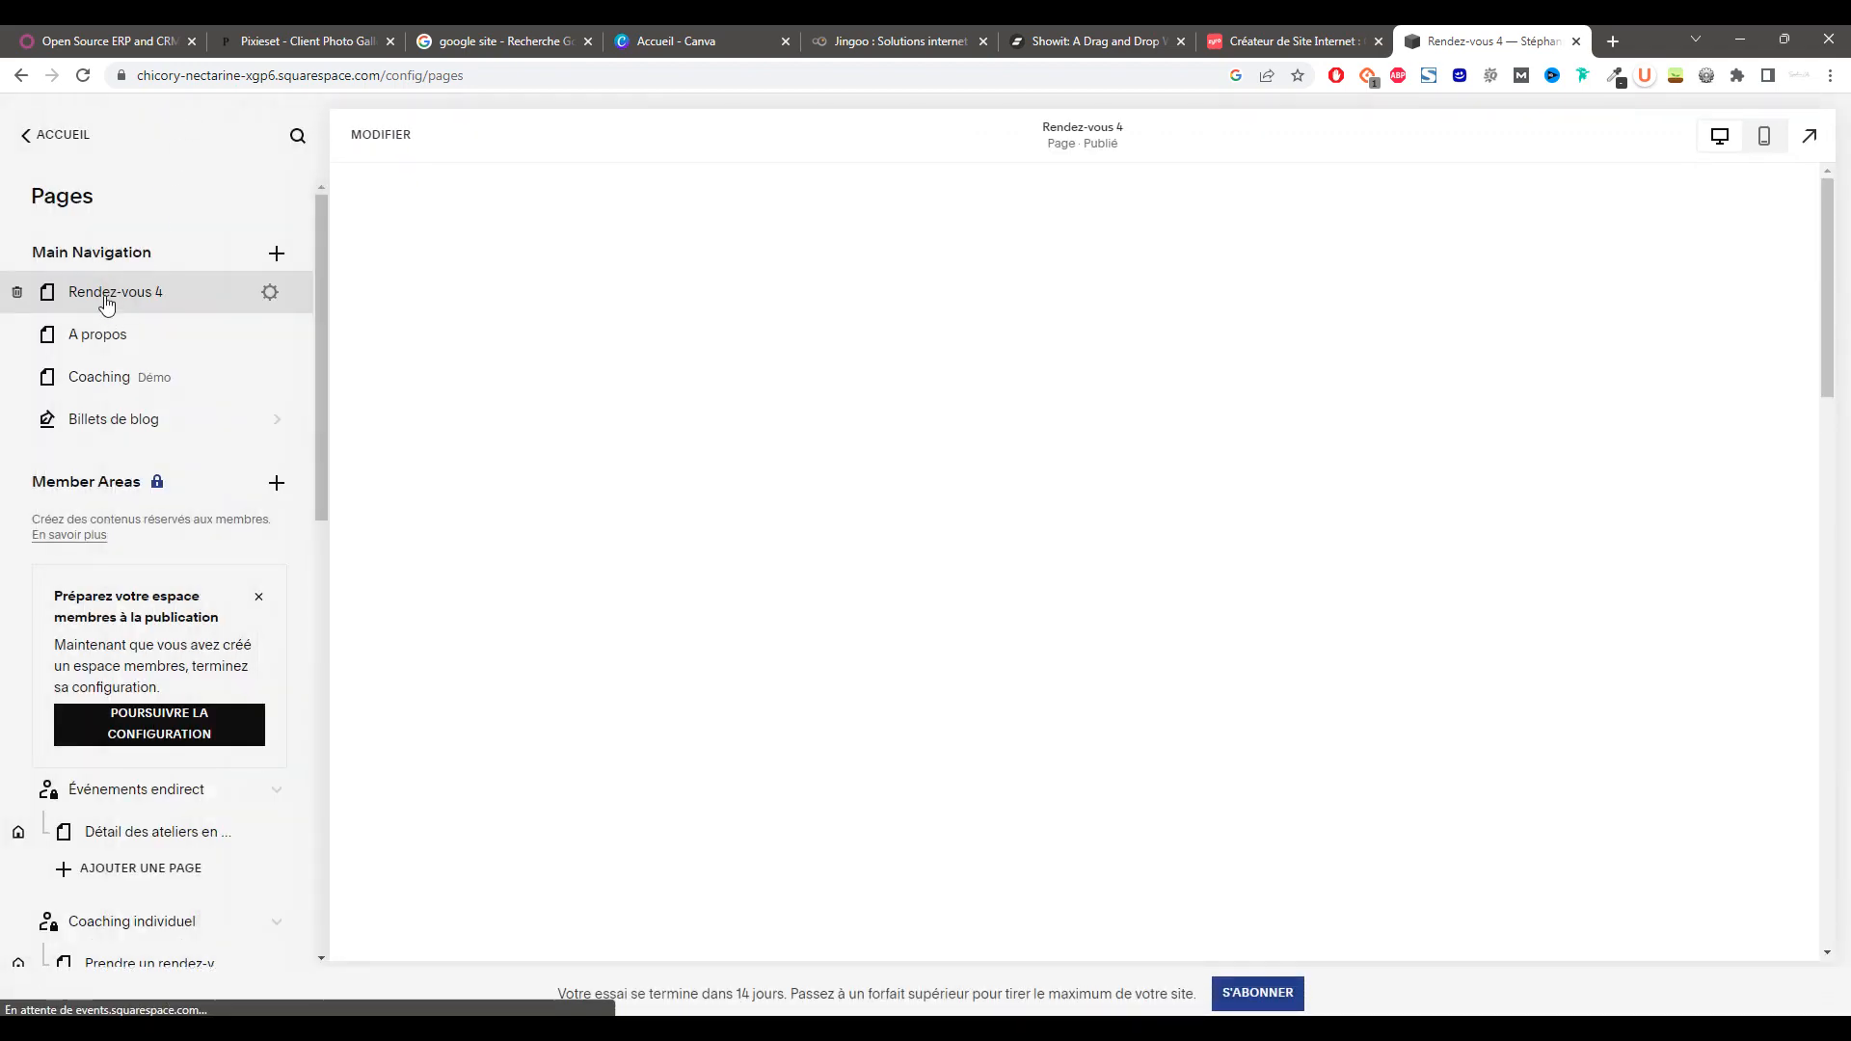
left_click(270, 293)
left_click(84, 318)
scroll(85, 318, "down", 8)
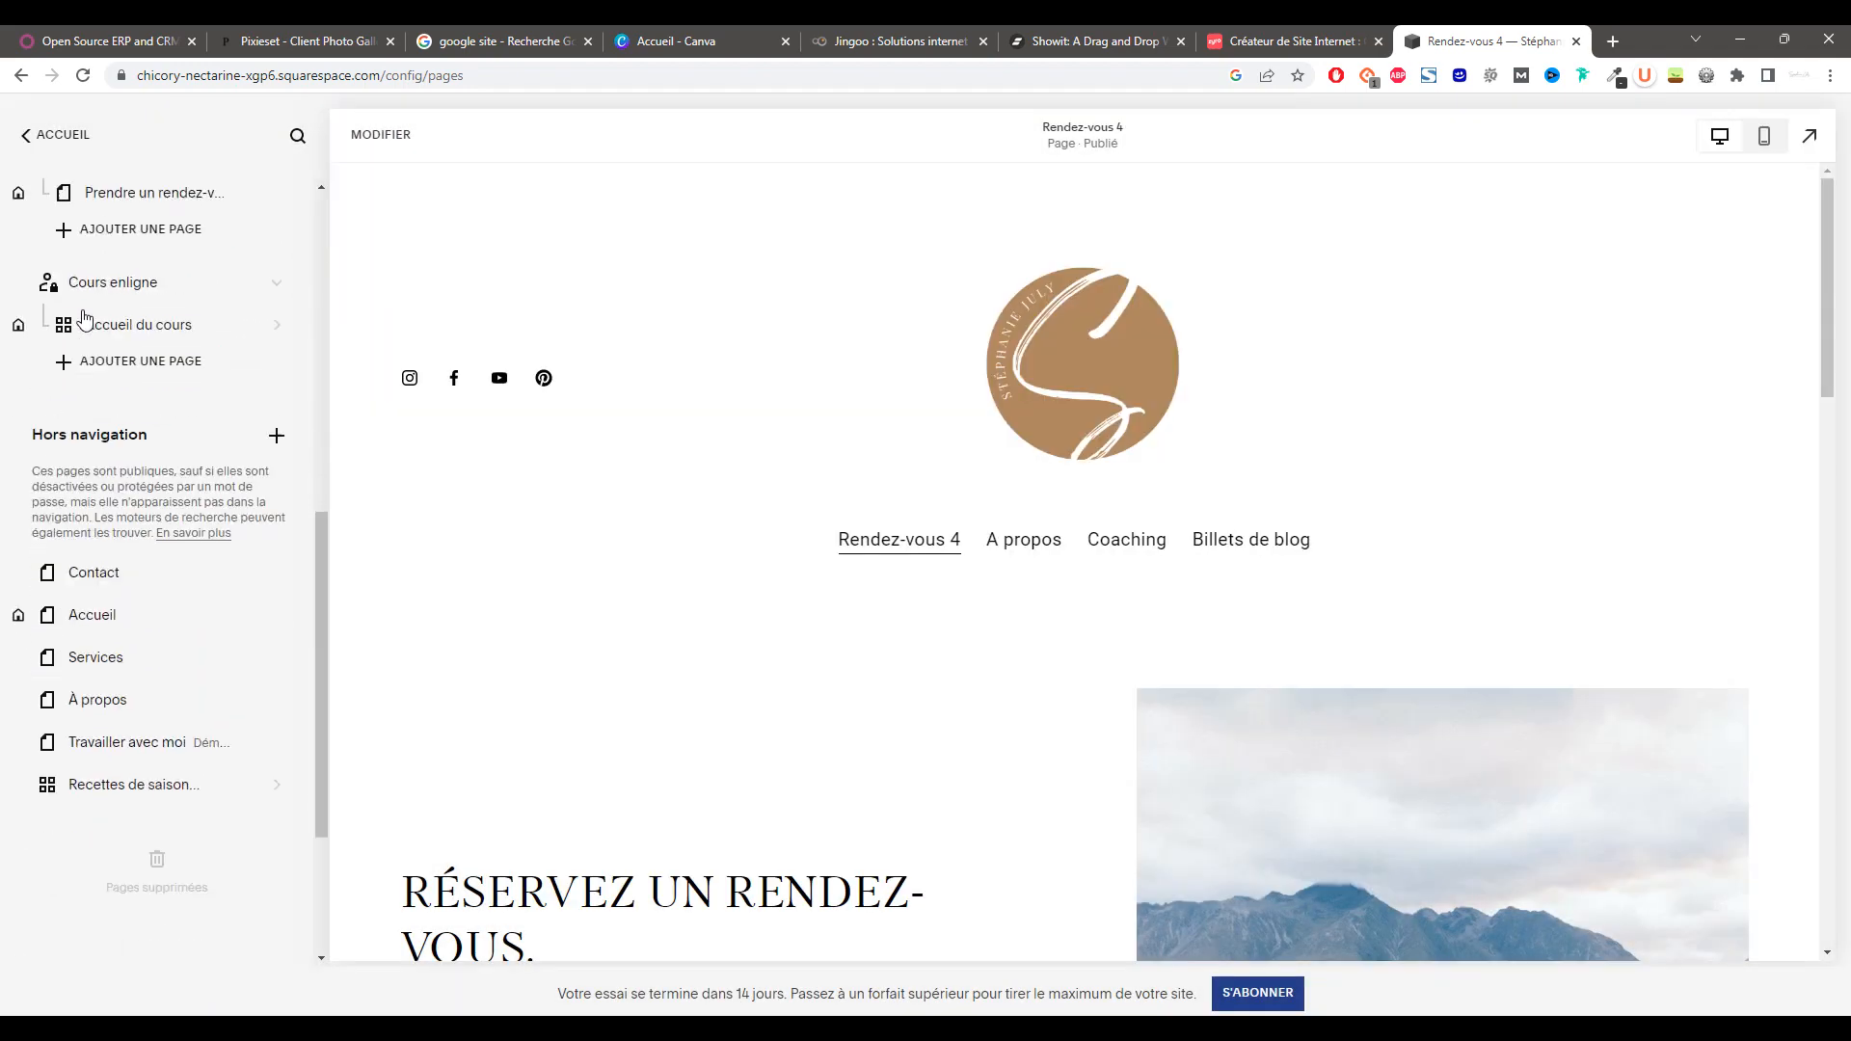
left_click(38, 135)
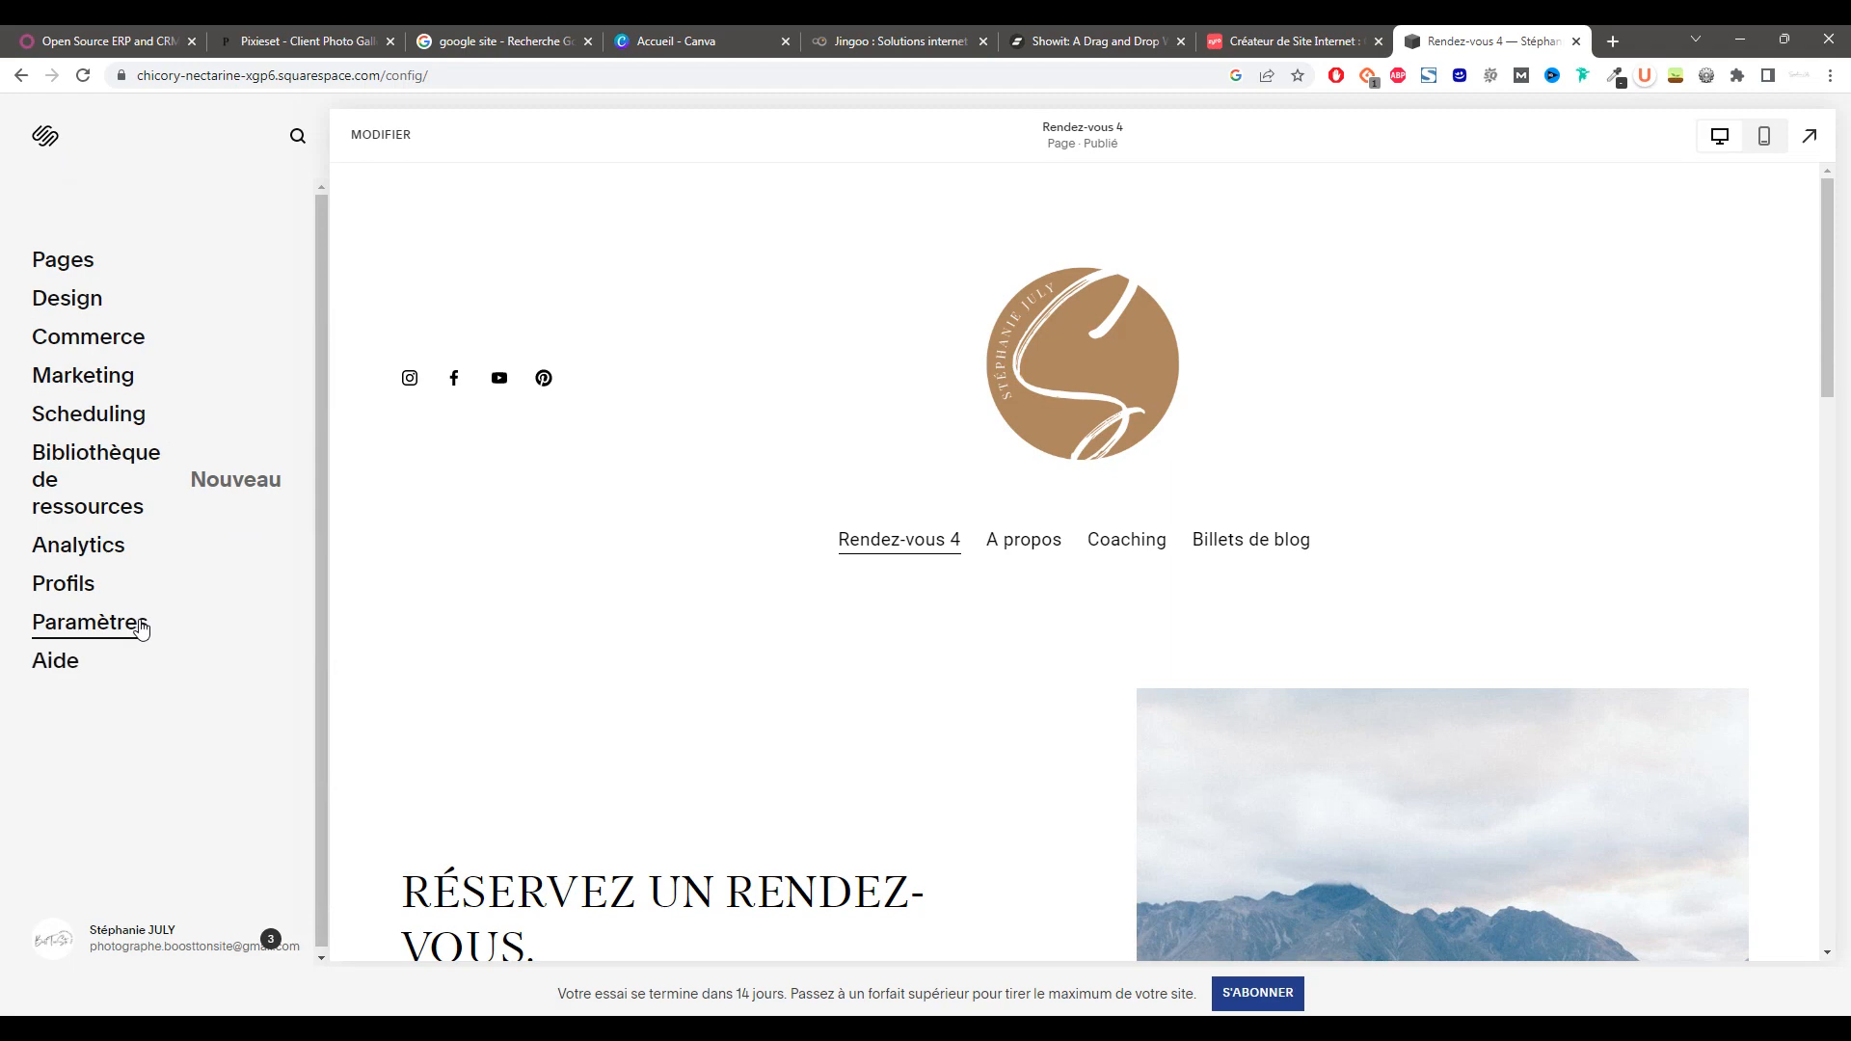
- Create the first appointment type in Scheduling, named Seance photo, with its duration and a price of 297 €
left_click(124, 396)
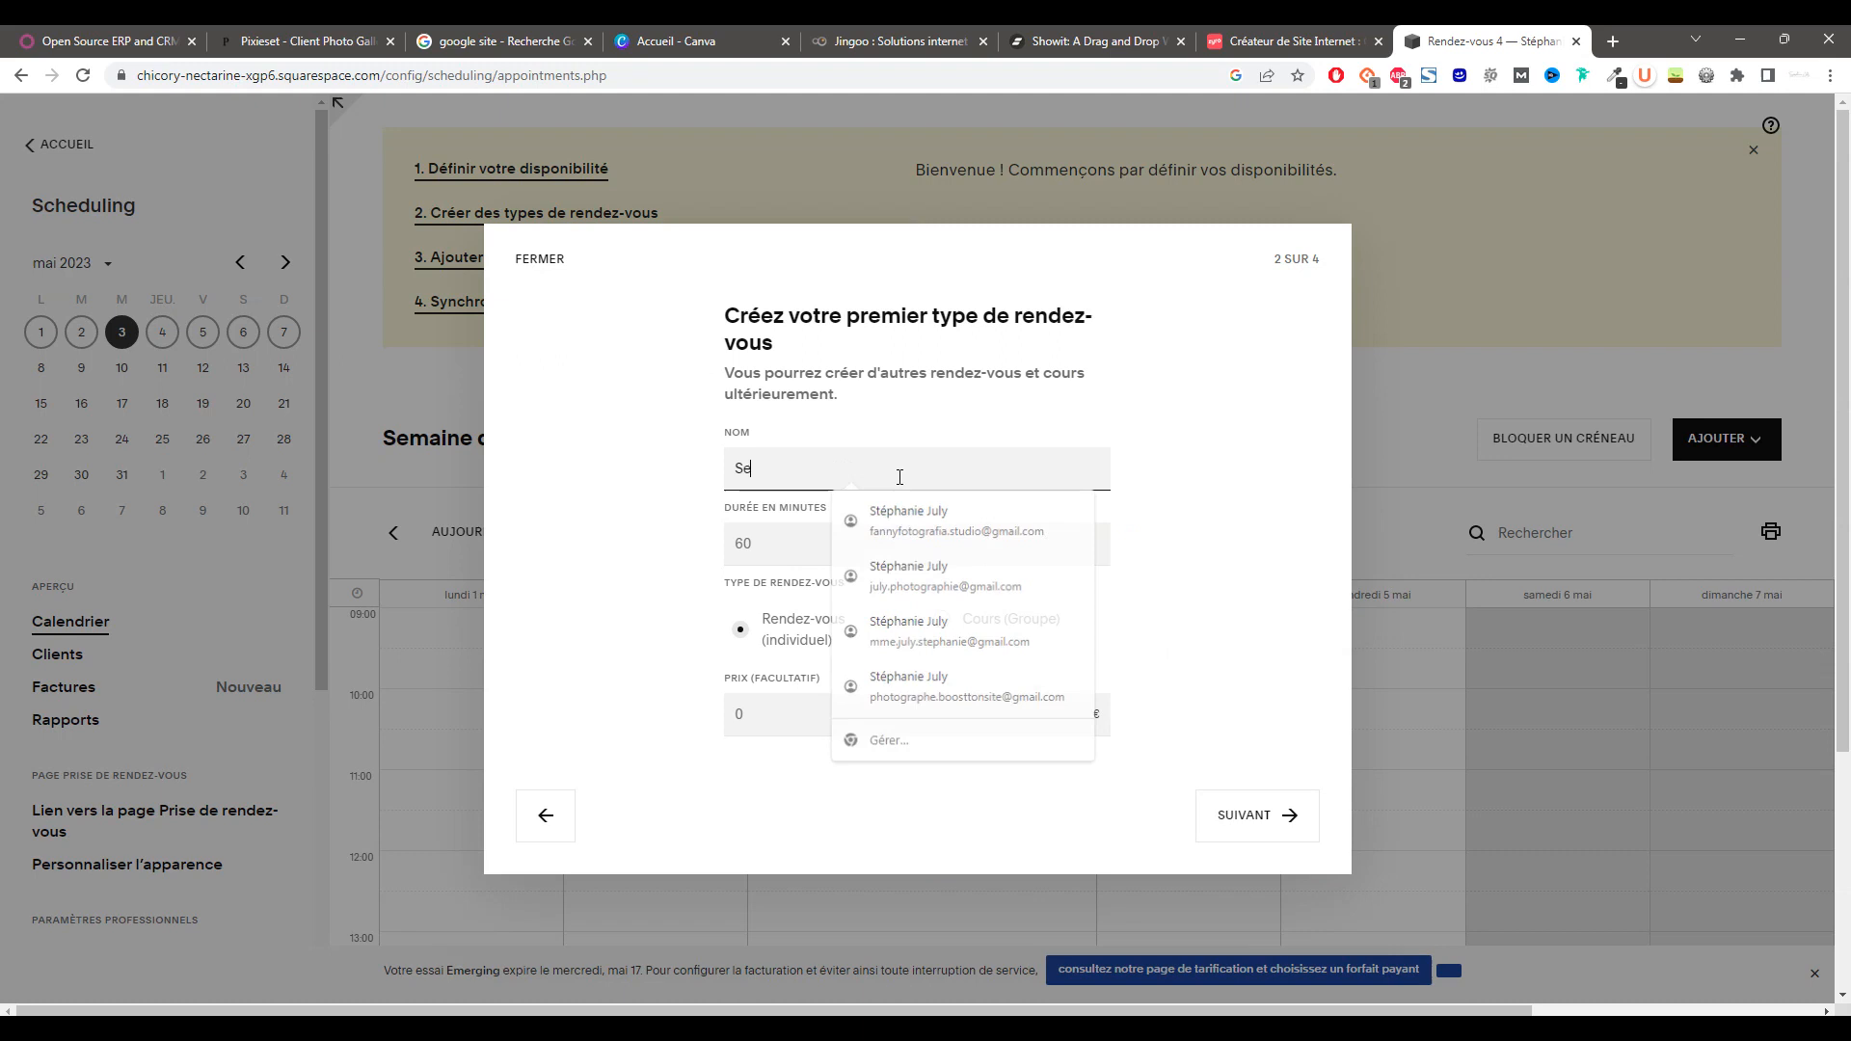
type("ance photo")
left_click(930, 716)
type("297")
left_click(847, 543)
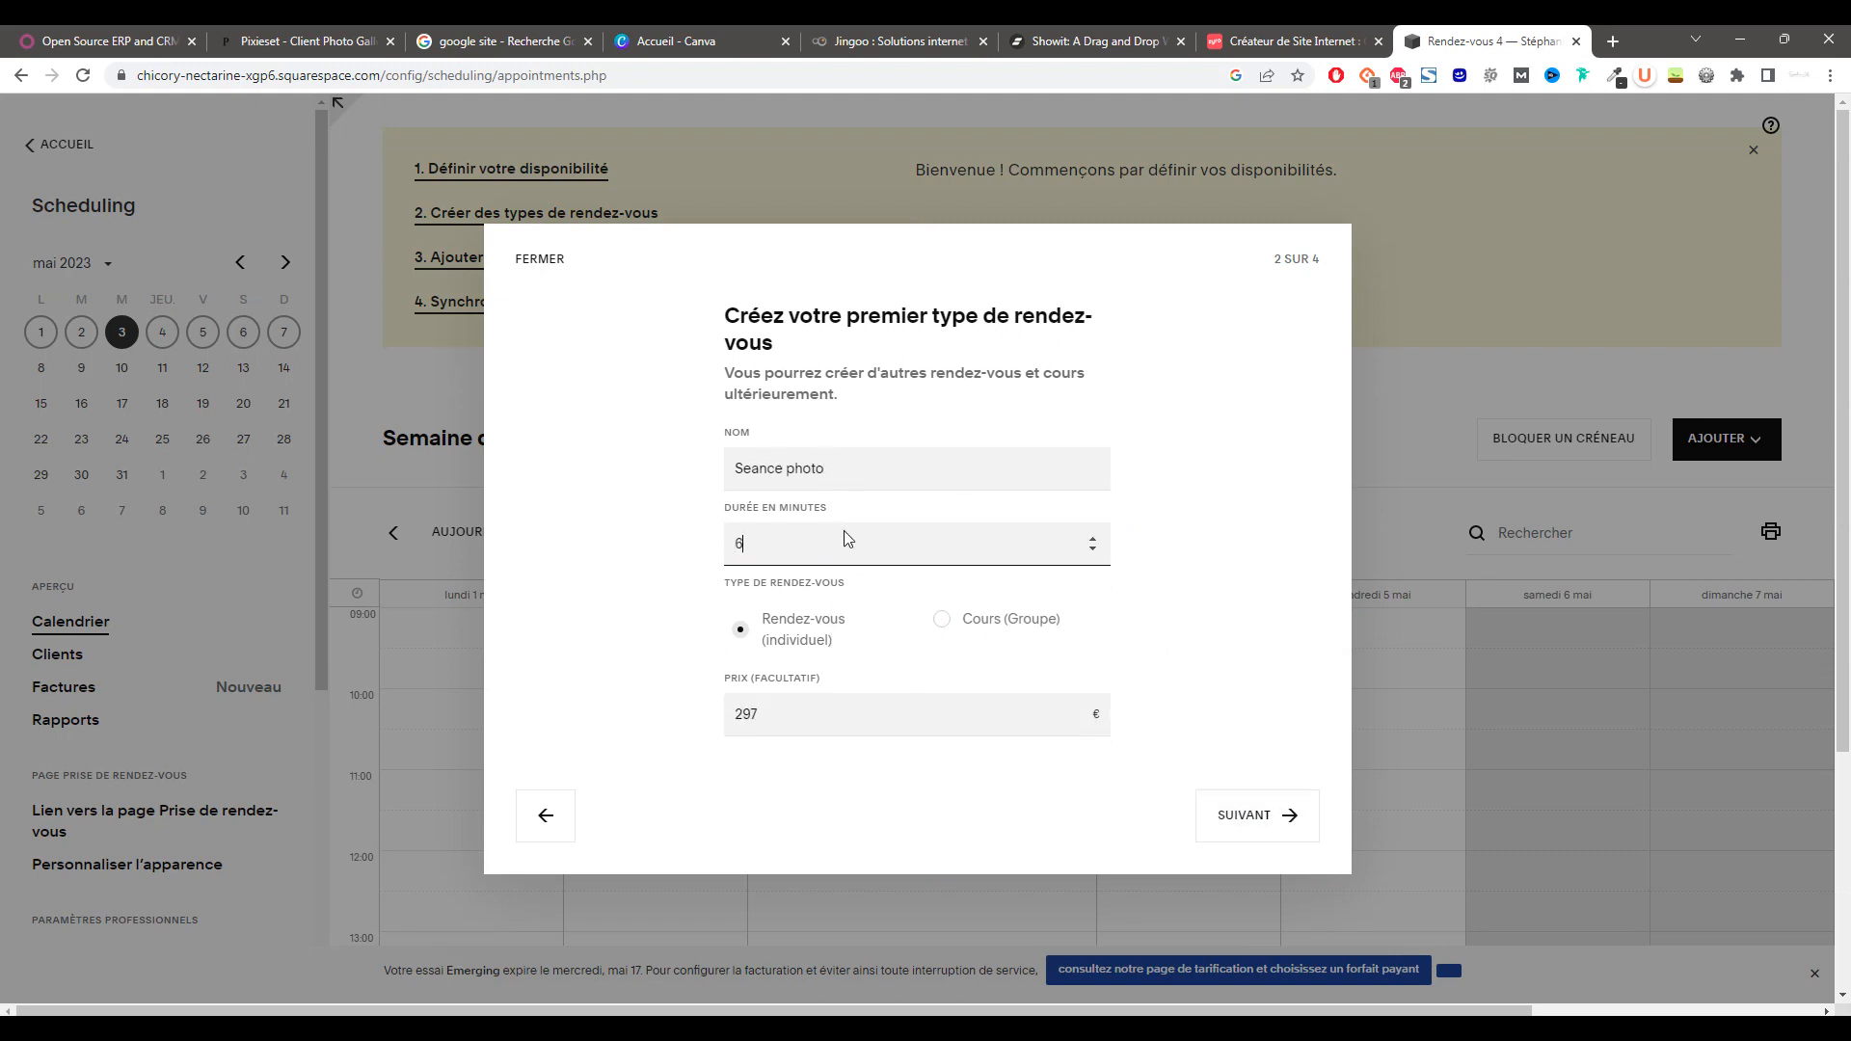
type("60")
left_click(1256, 815)
- Set Monday's availability to 14:00–18:00 and enable the other weekdays
left_click(730, 592)
left_click(883, 581)
key("BackSpace")
type("2")
left_click(1012, 591)
key("BackSpace")
type("6")
left_click(730, 679)
scroll(731, 679, "down", 2)
left_click(730, 572)
left_click(730, 659)
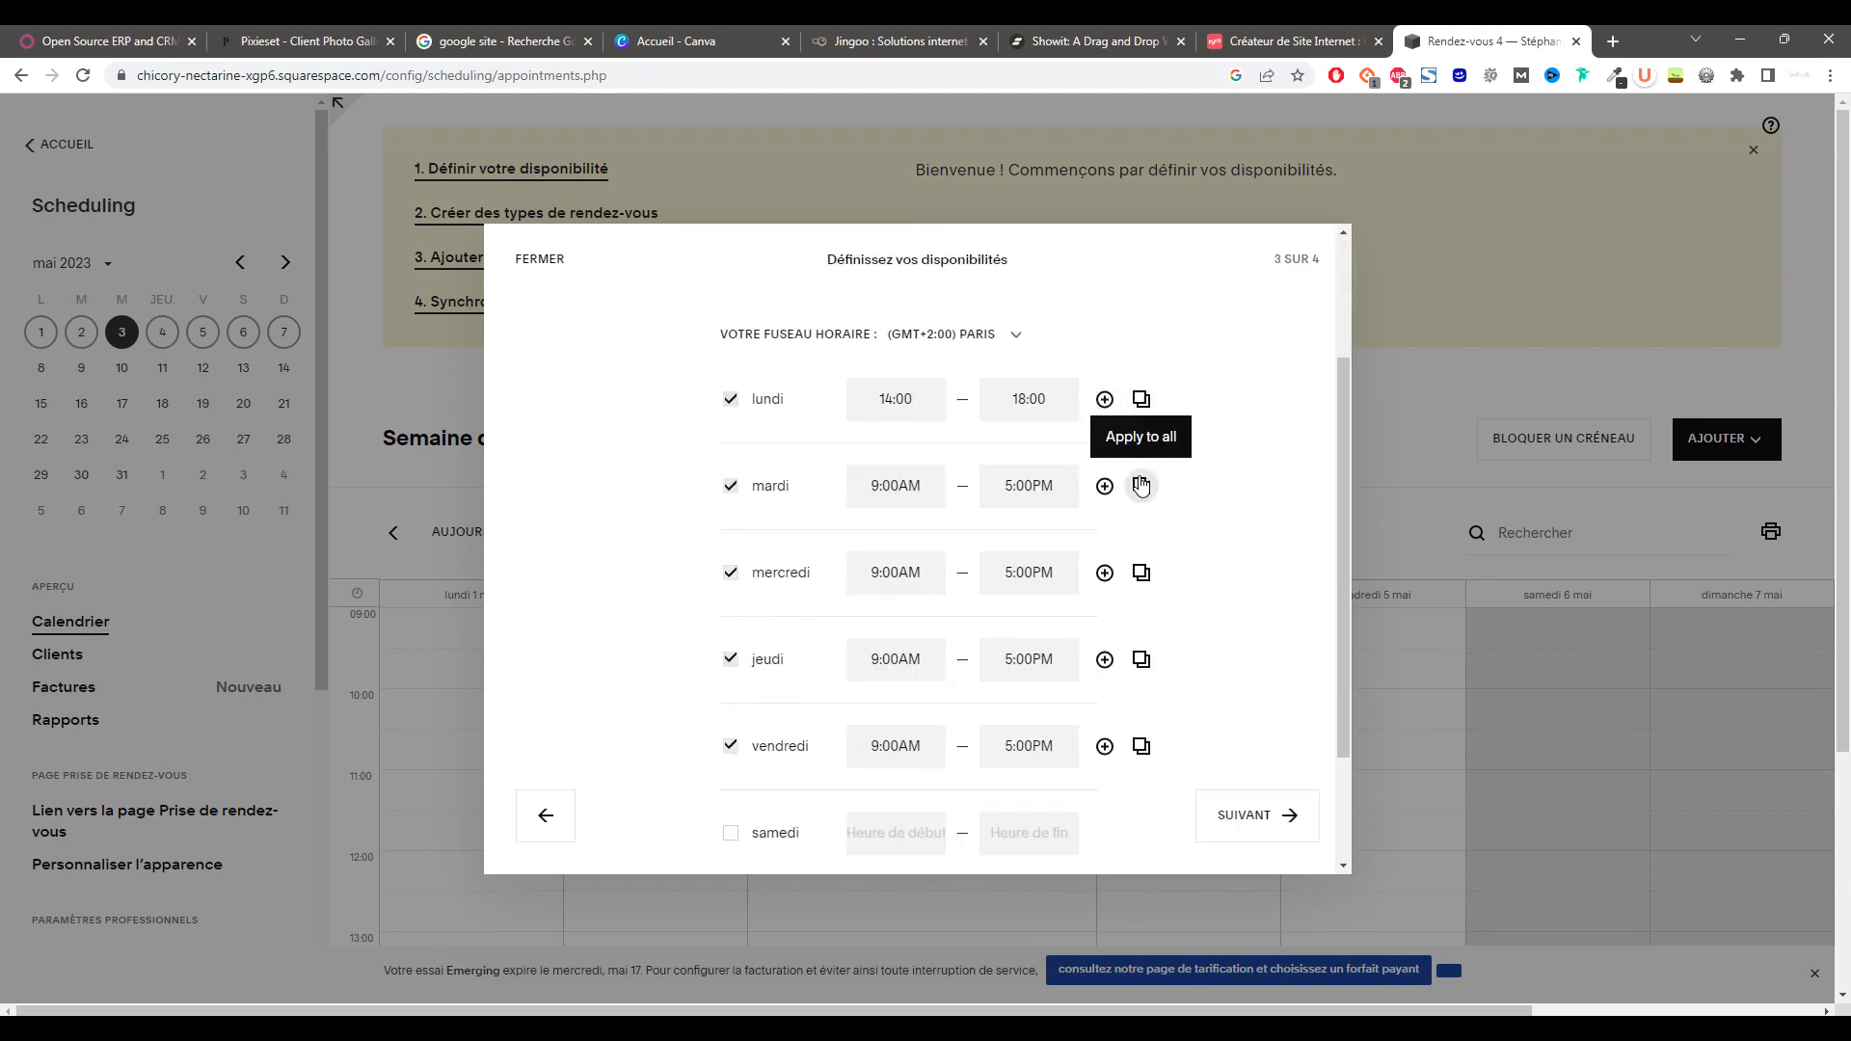
- Set Tuesday's and Wednesday's availability to 14:00–18:00 and Thursday's start to 14:00, and continue the appointment setup
left_click_drag(895, 486, 873, 486)
type("14")
left_click_drag(924, 573, 859, 573)
type("14")
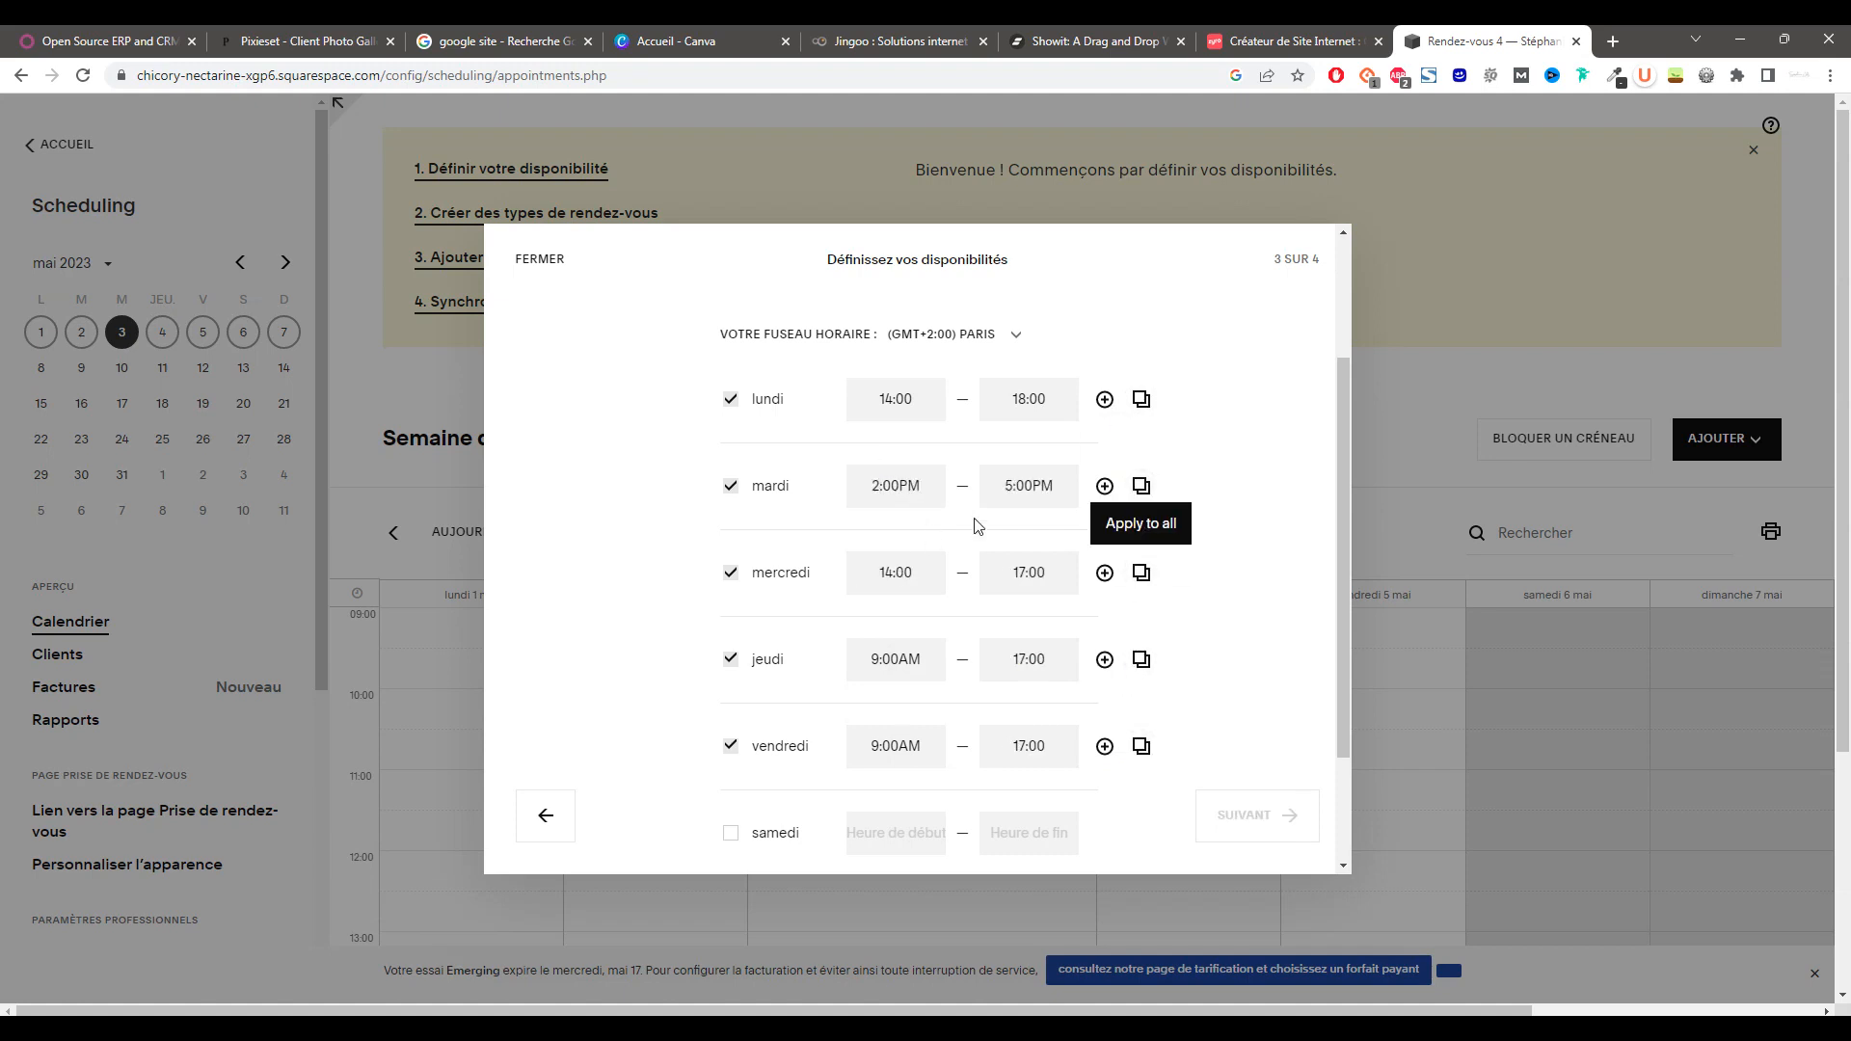
left_click(1010, 485)
type("18")
key("Return")
left_click(1103, 468)
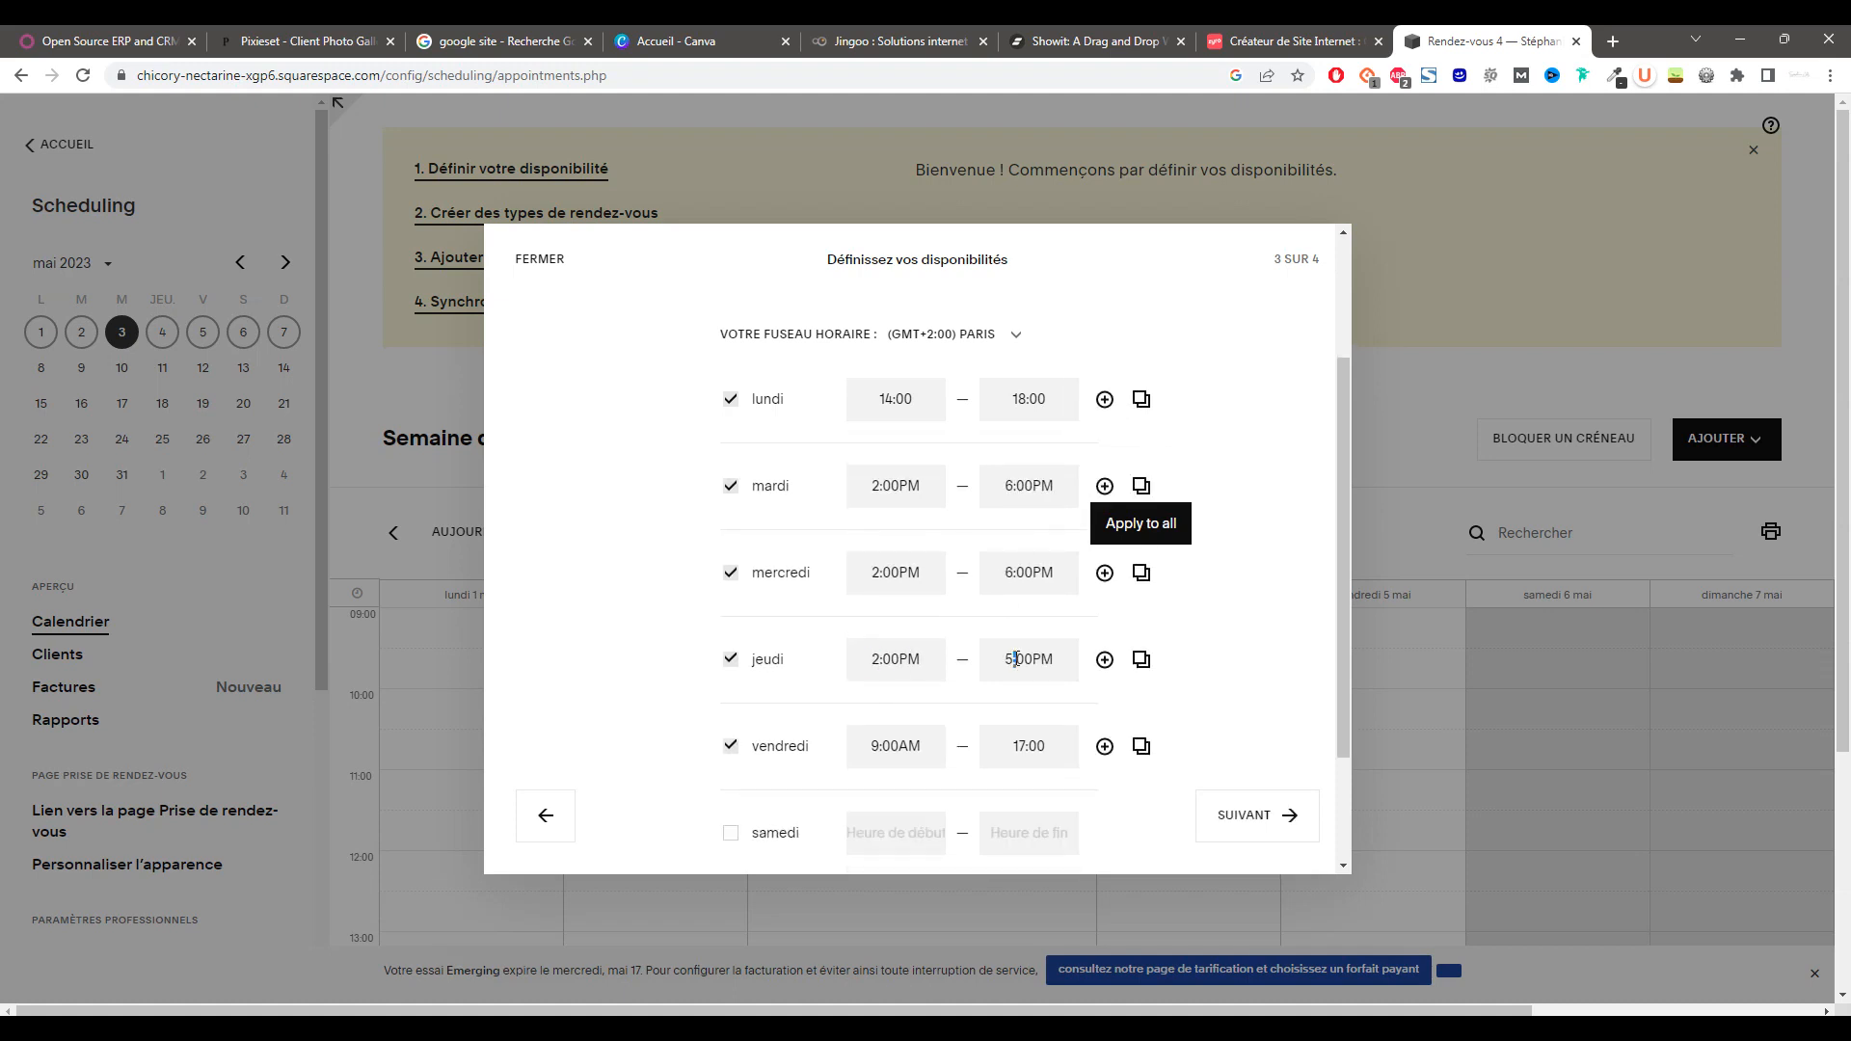
left_click(1235, 815)
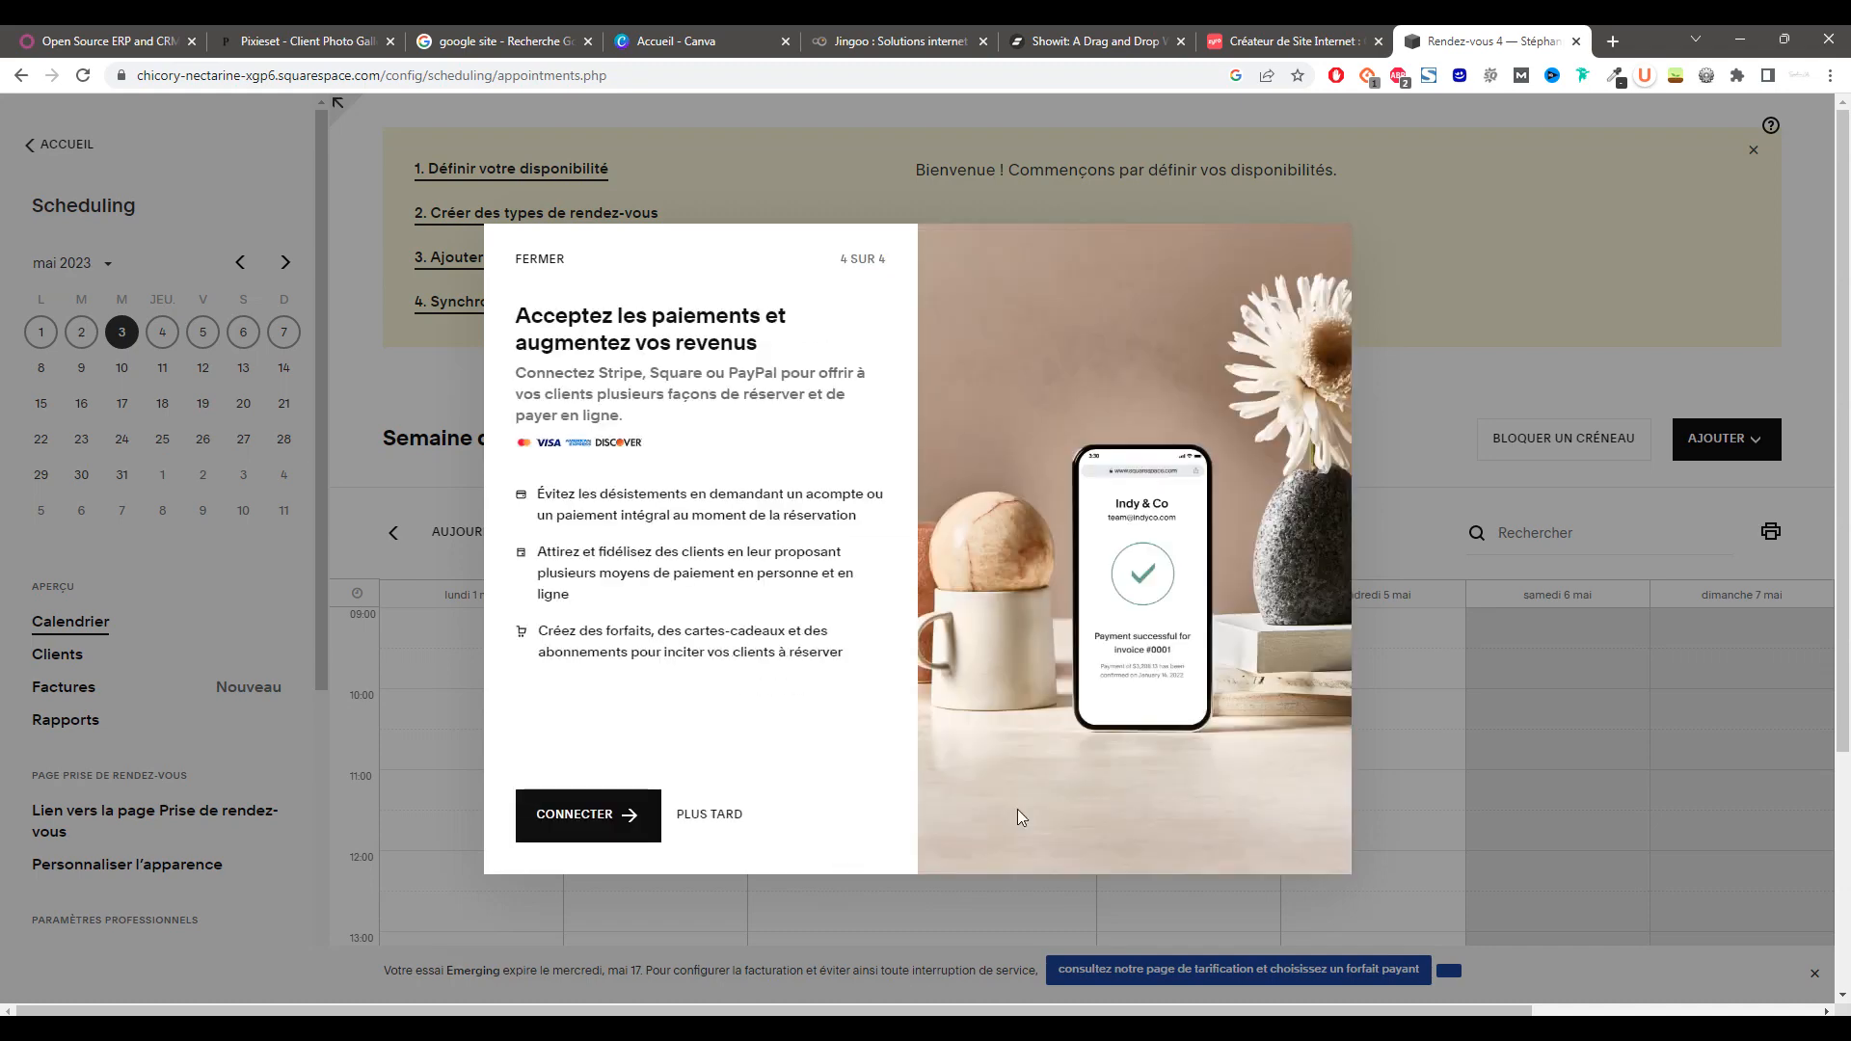
- Try requiring a deposit or full payment at booking in the payment settings, and return to the Scheduling calendar
left_click(589, 815)
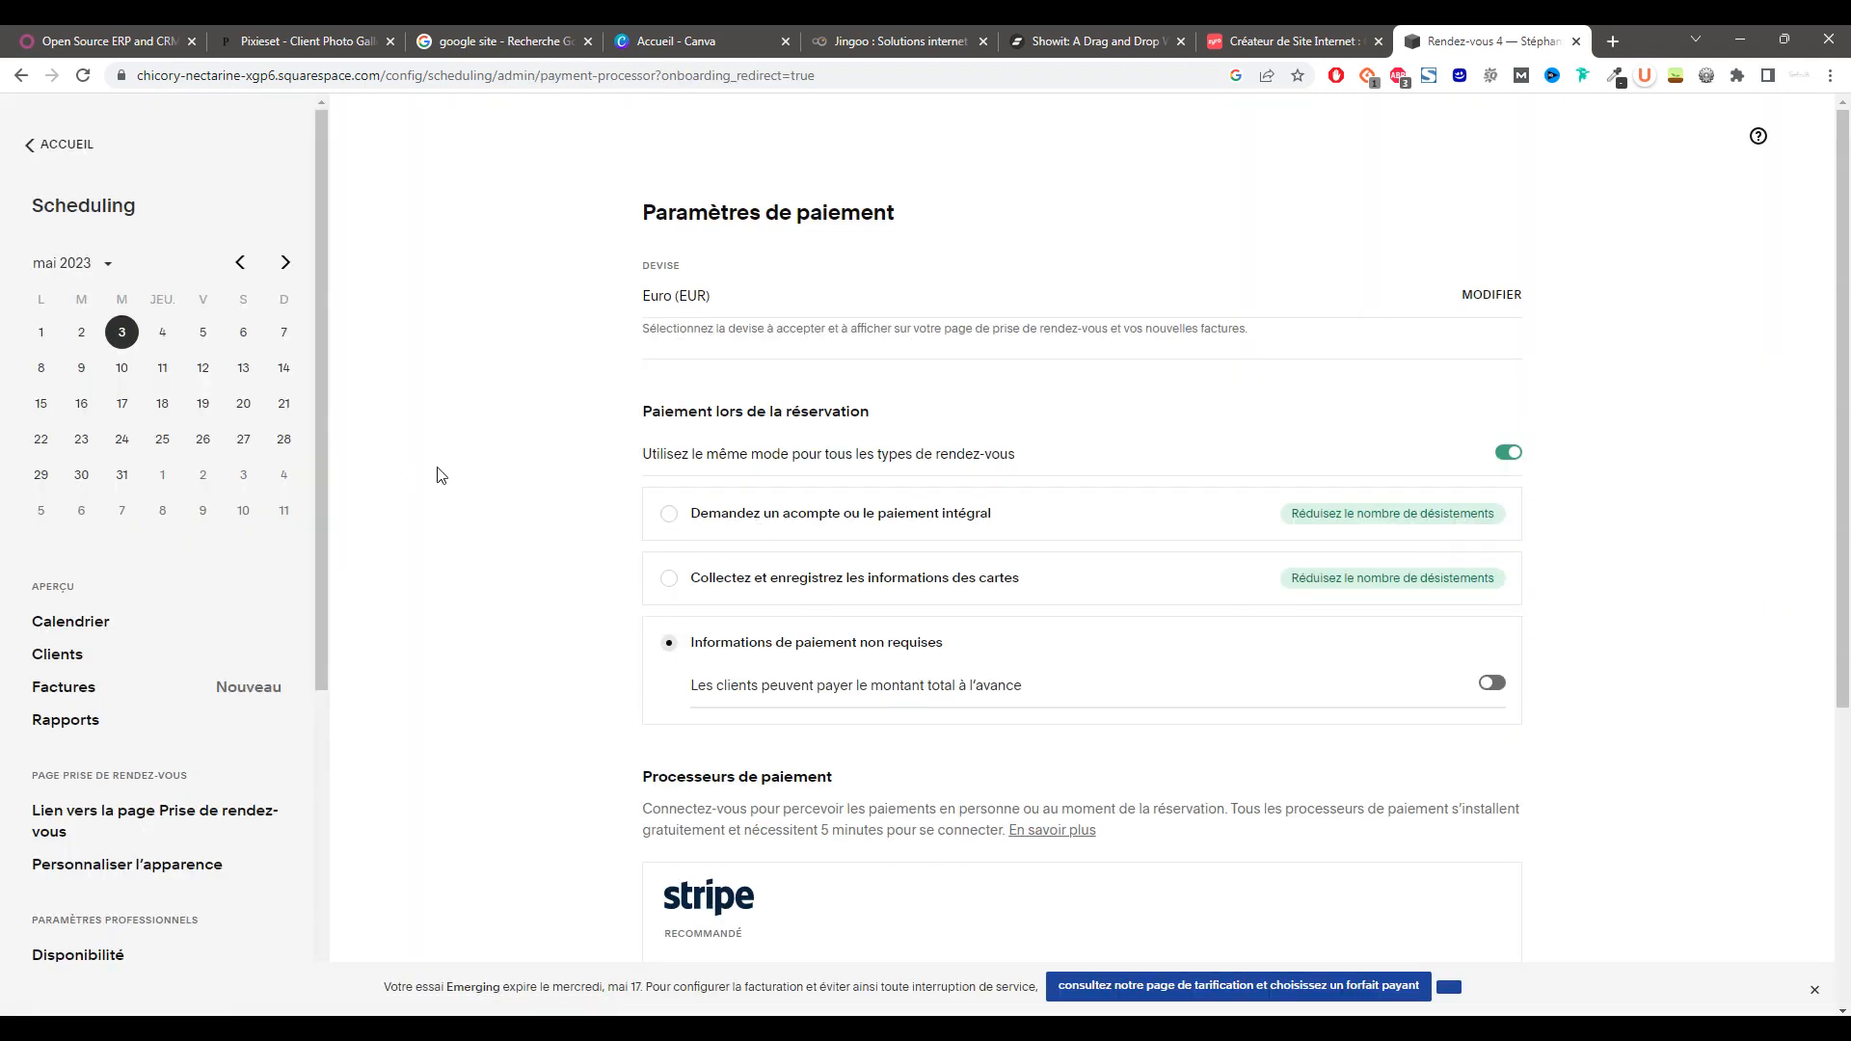
left_click(717, 530)
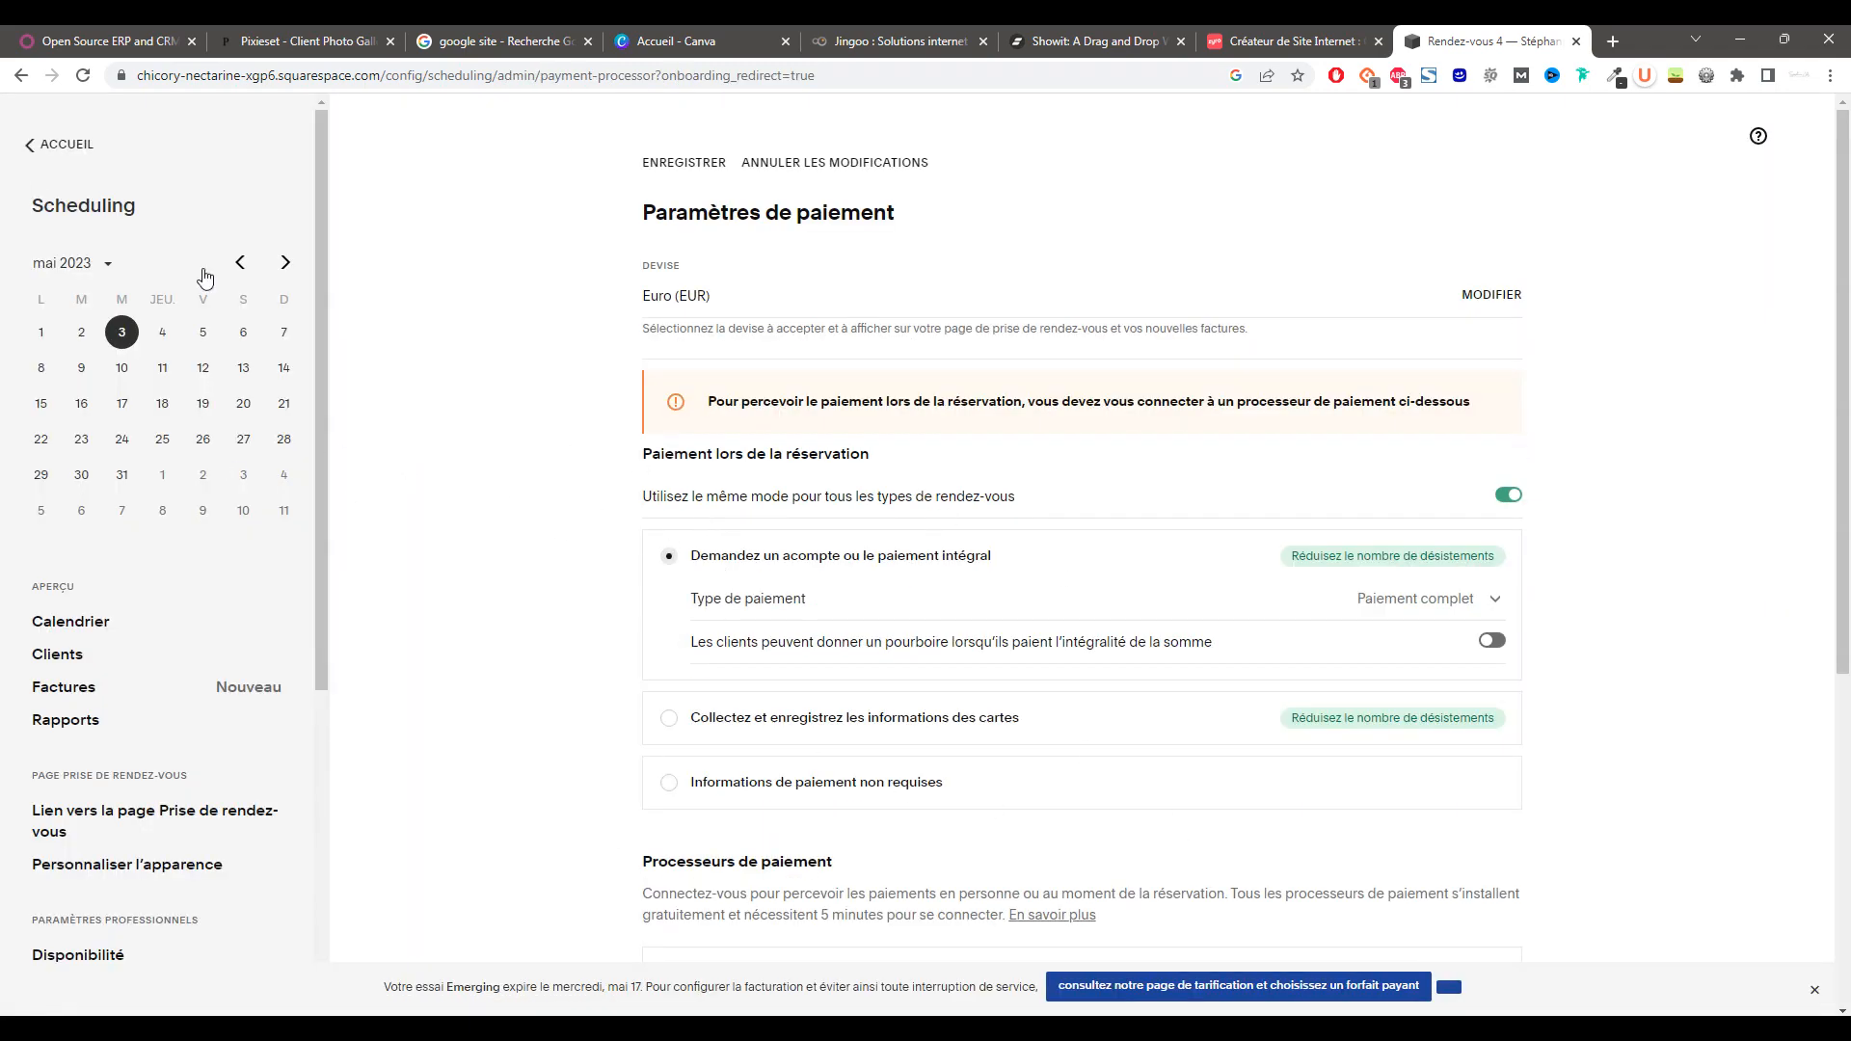
left_click(149, 413)
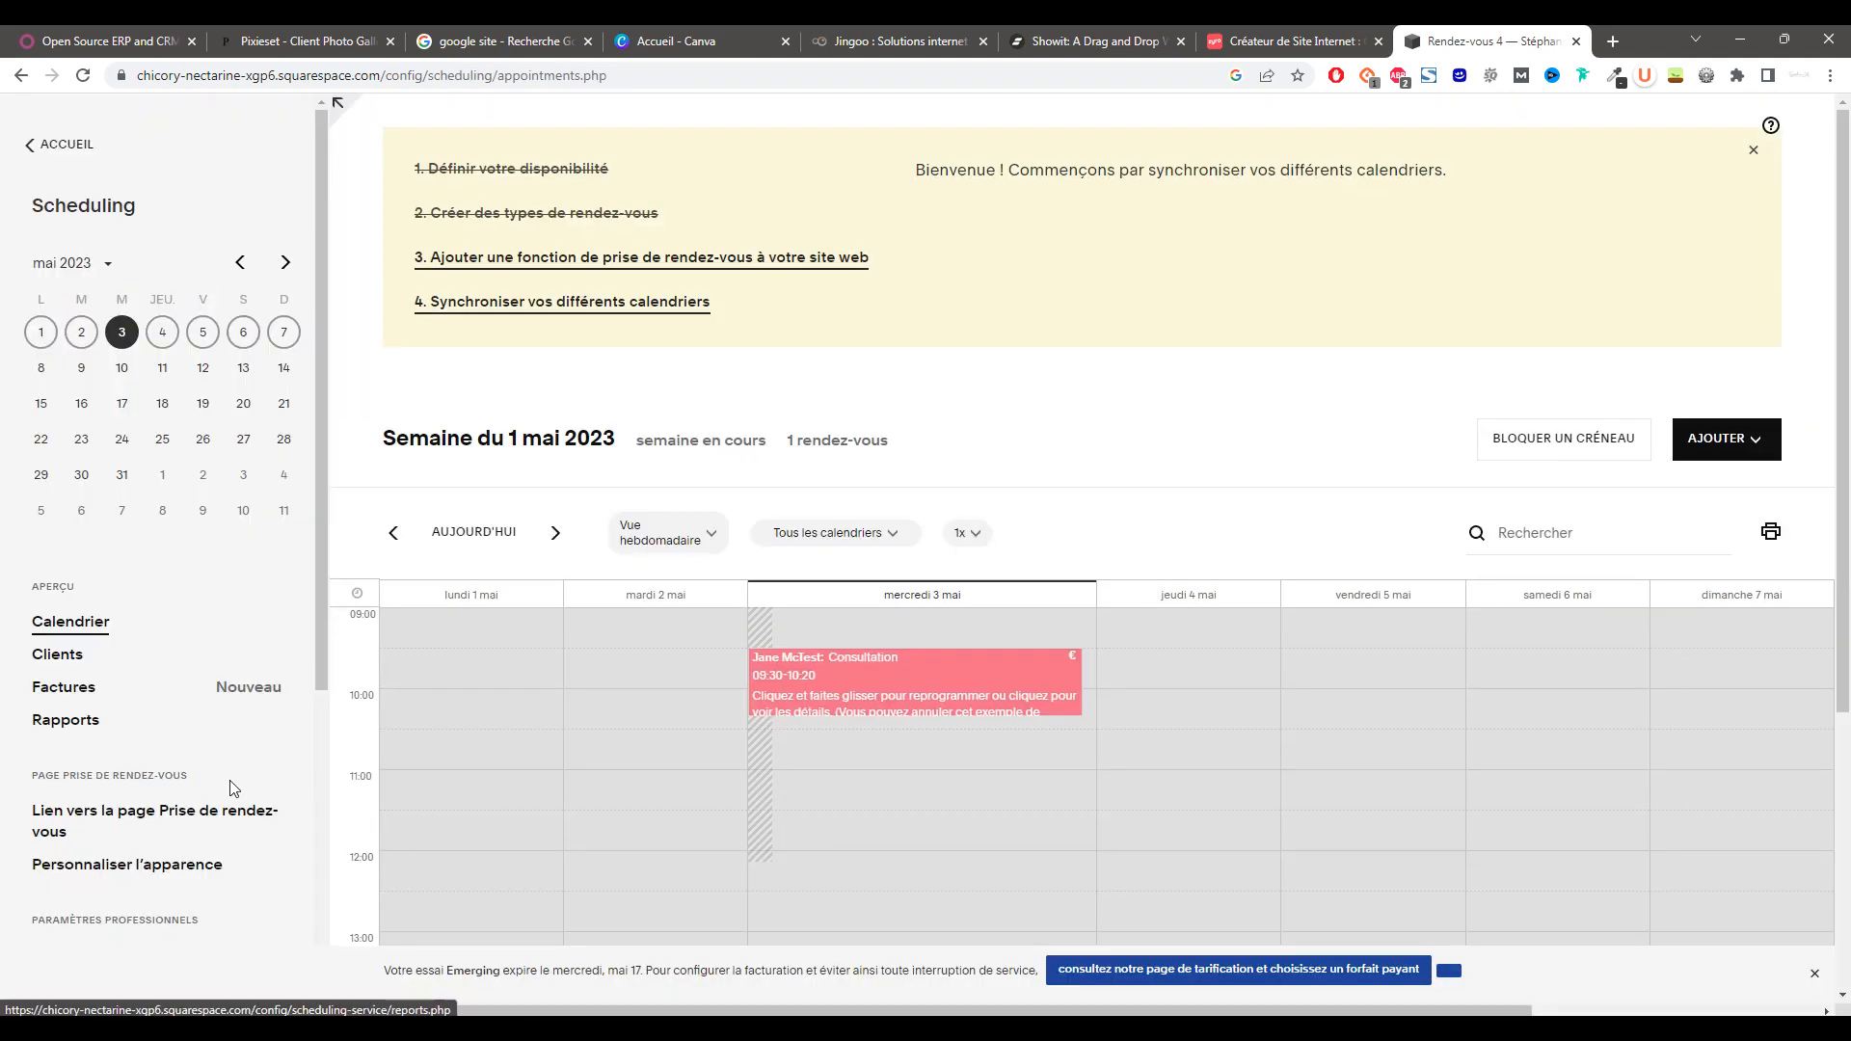
- Look over the booking page's link and embedding options, and its appearance settings such as template, logo, language, font and colours
left_click(228, 812)
scroll(678, 459, "down", 1)
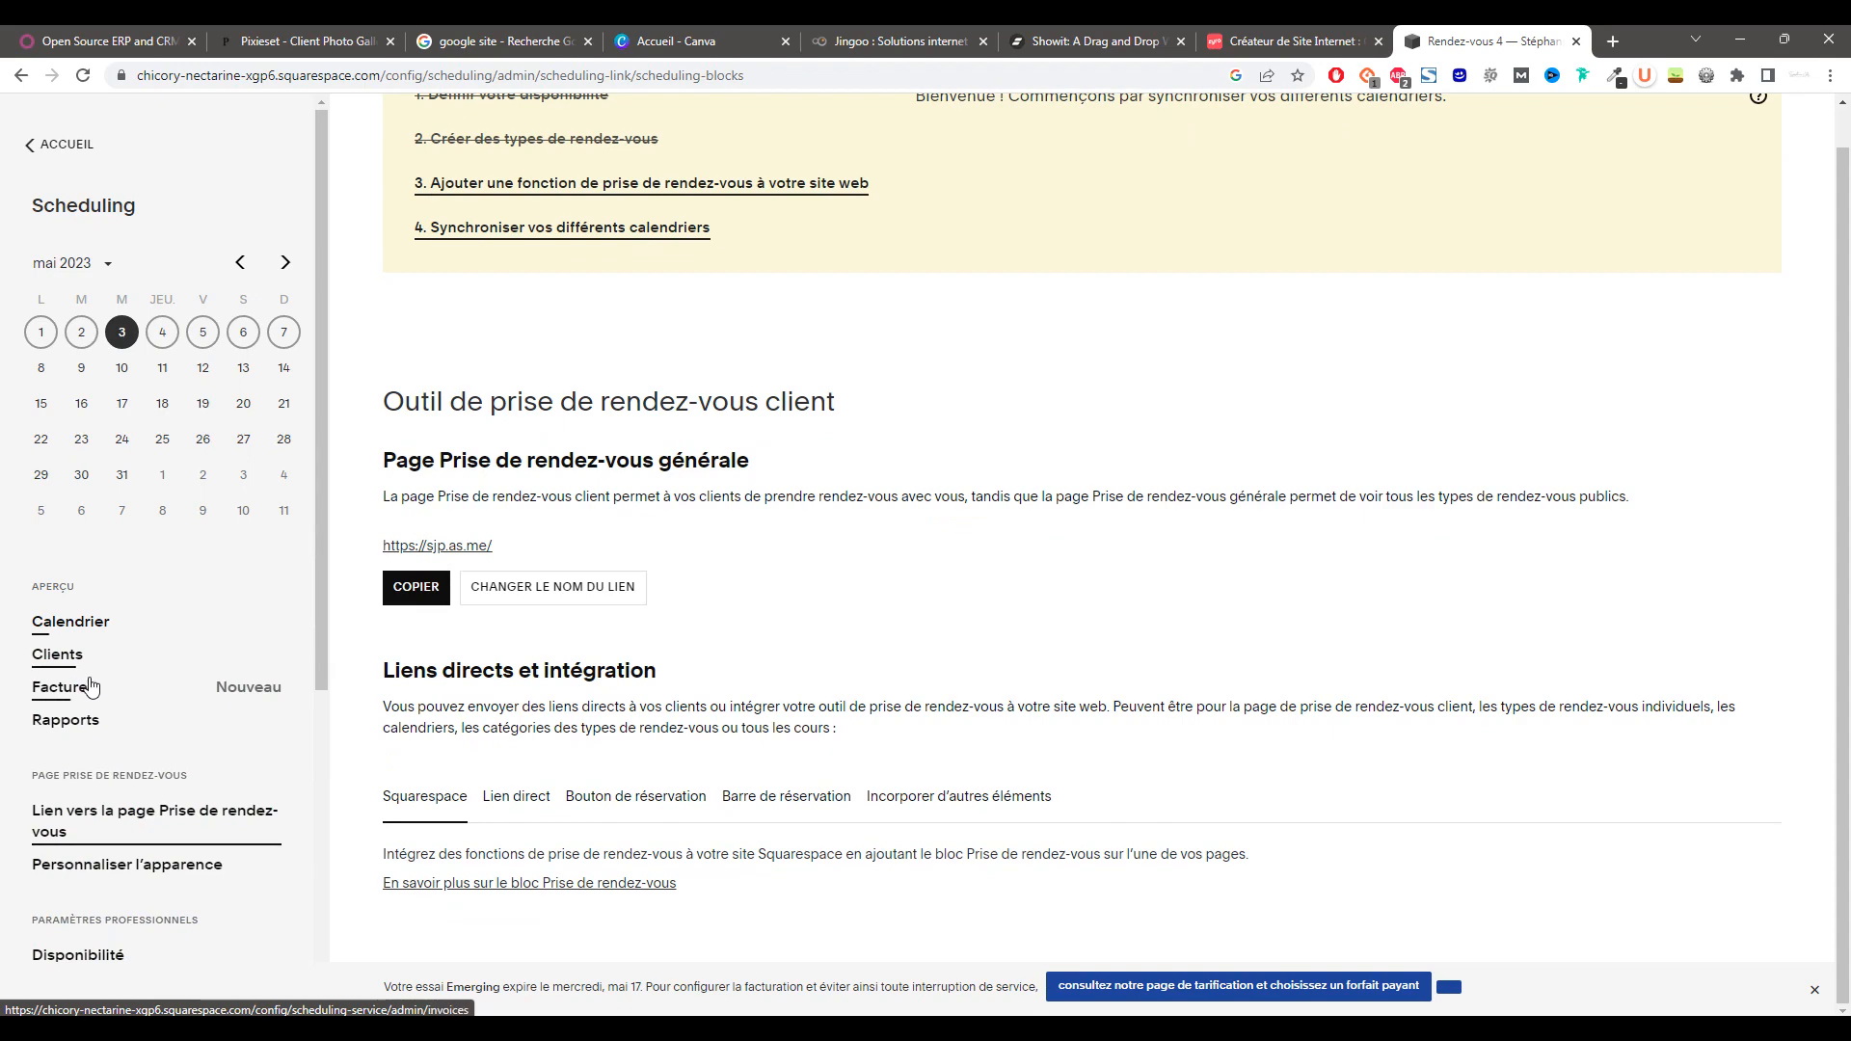
left_click(87, 872)
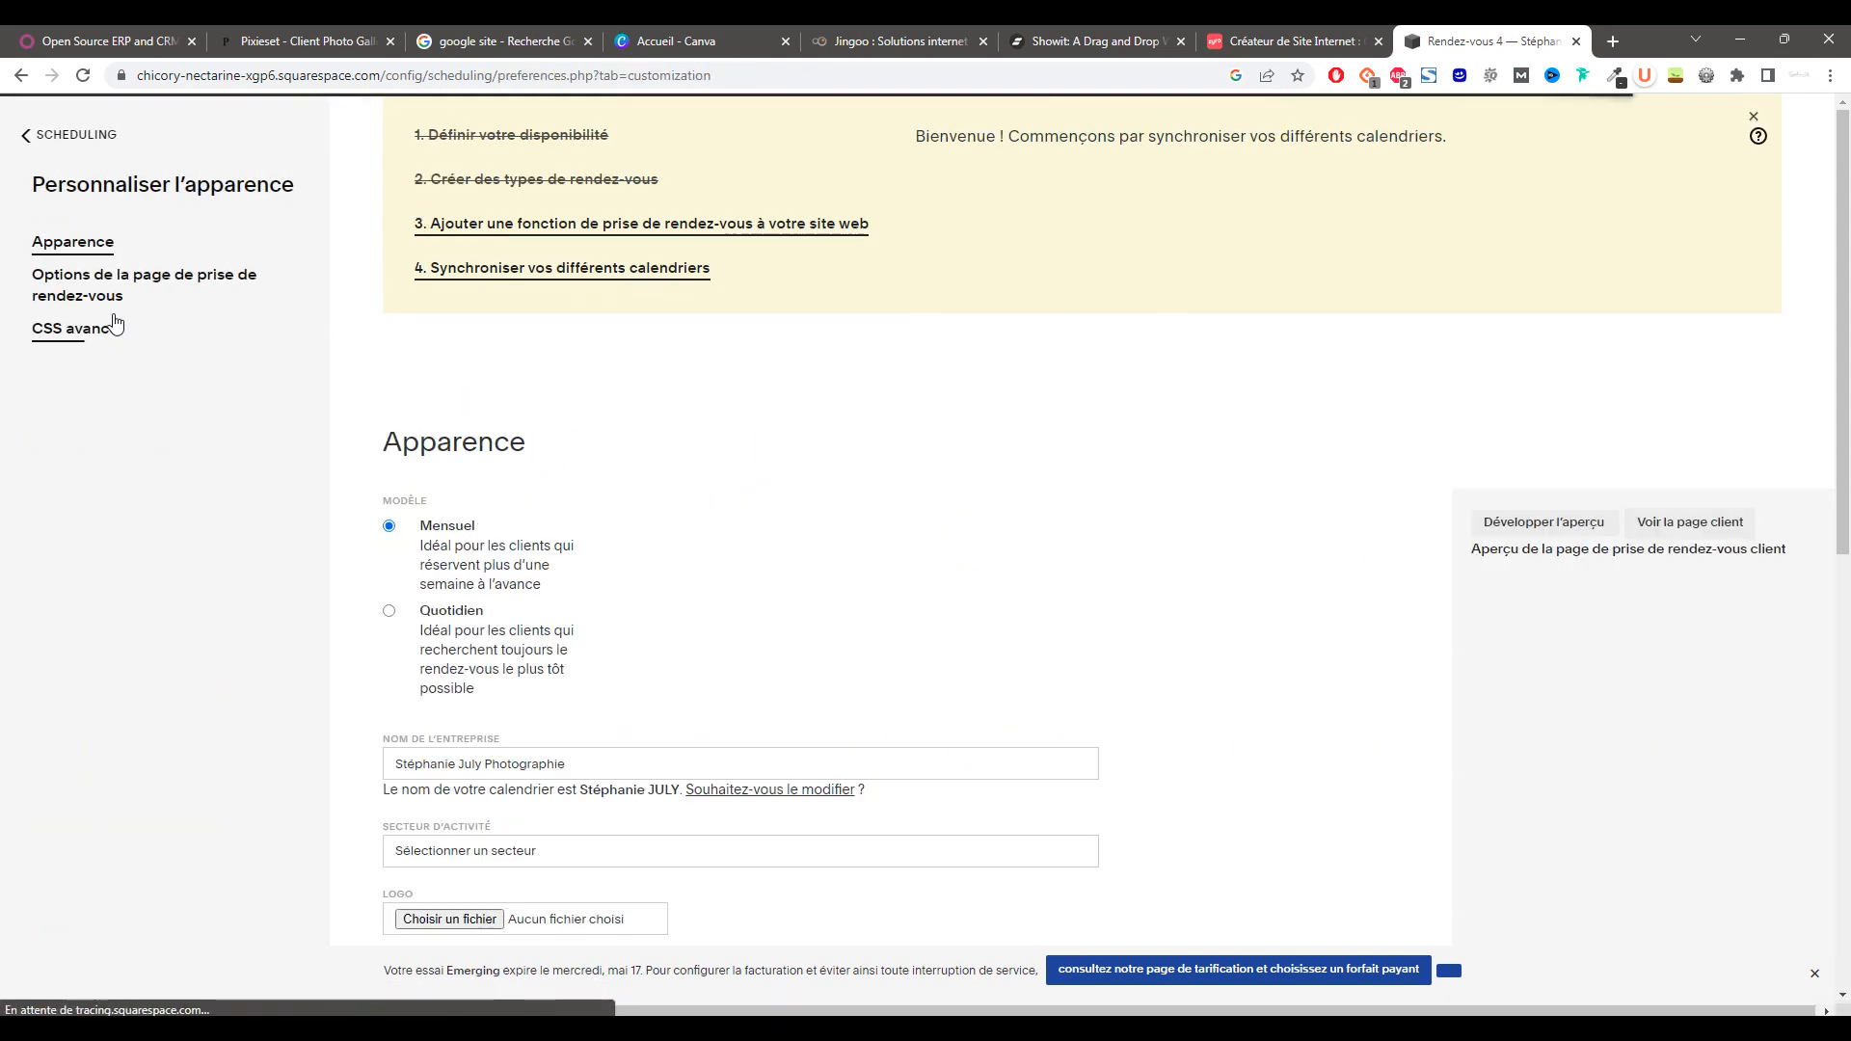
scroll(555, 569, "down", 4)
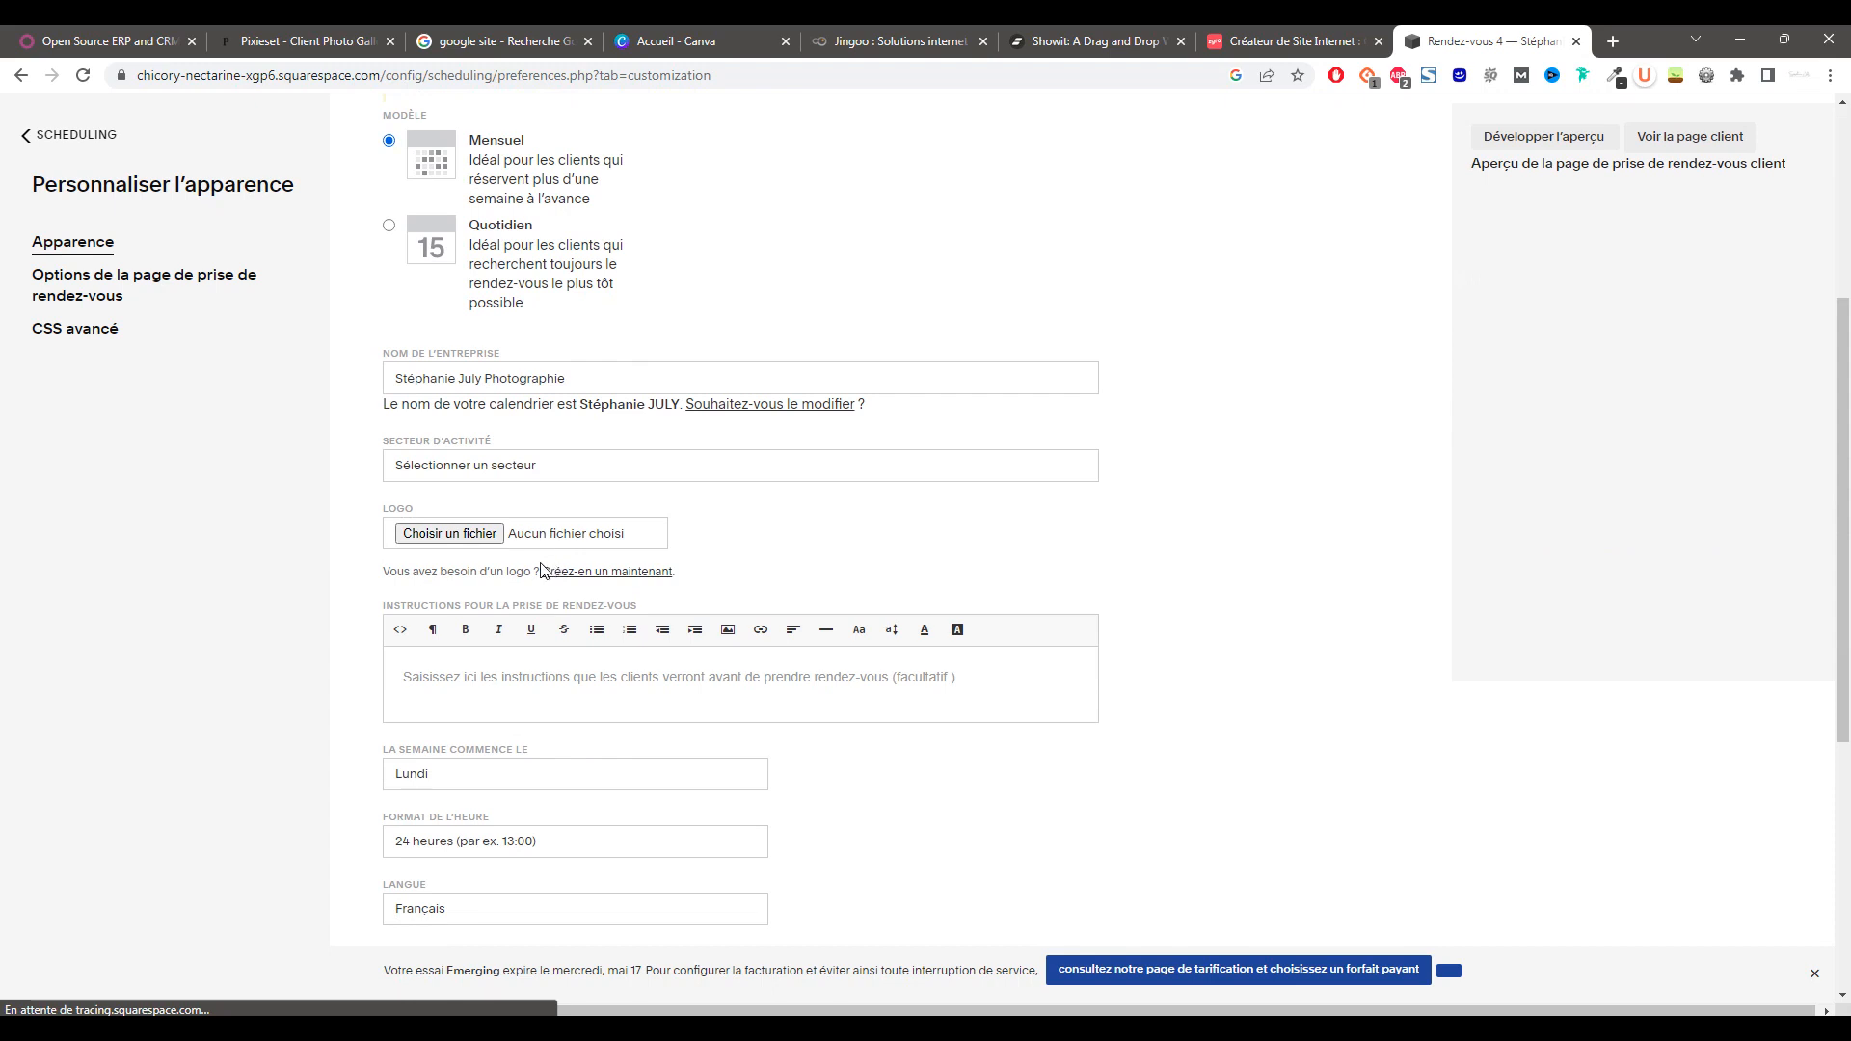
scroll(541, 571, "down", 2)
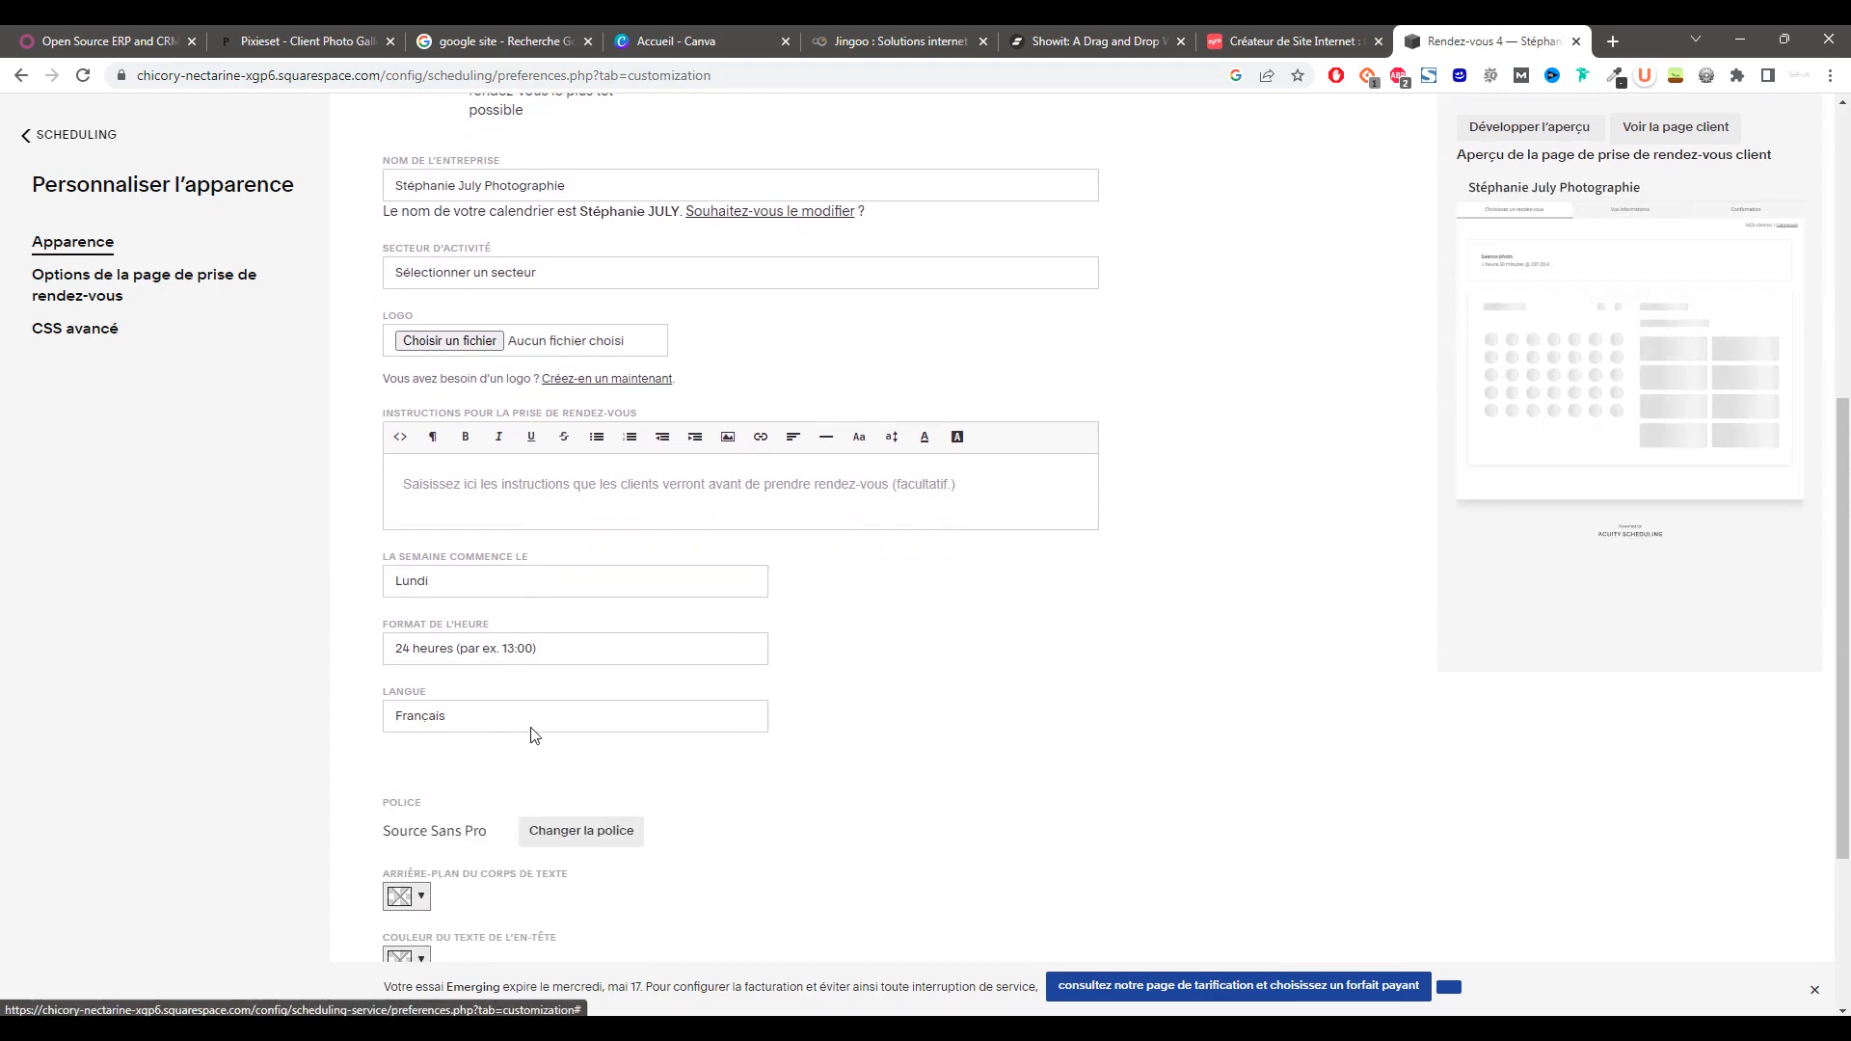
scroll(856, 715, "down", 3)
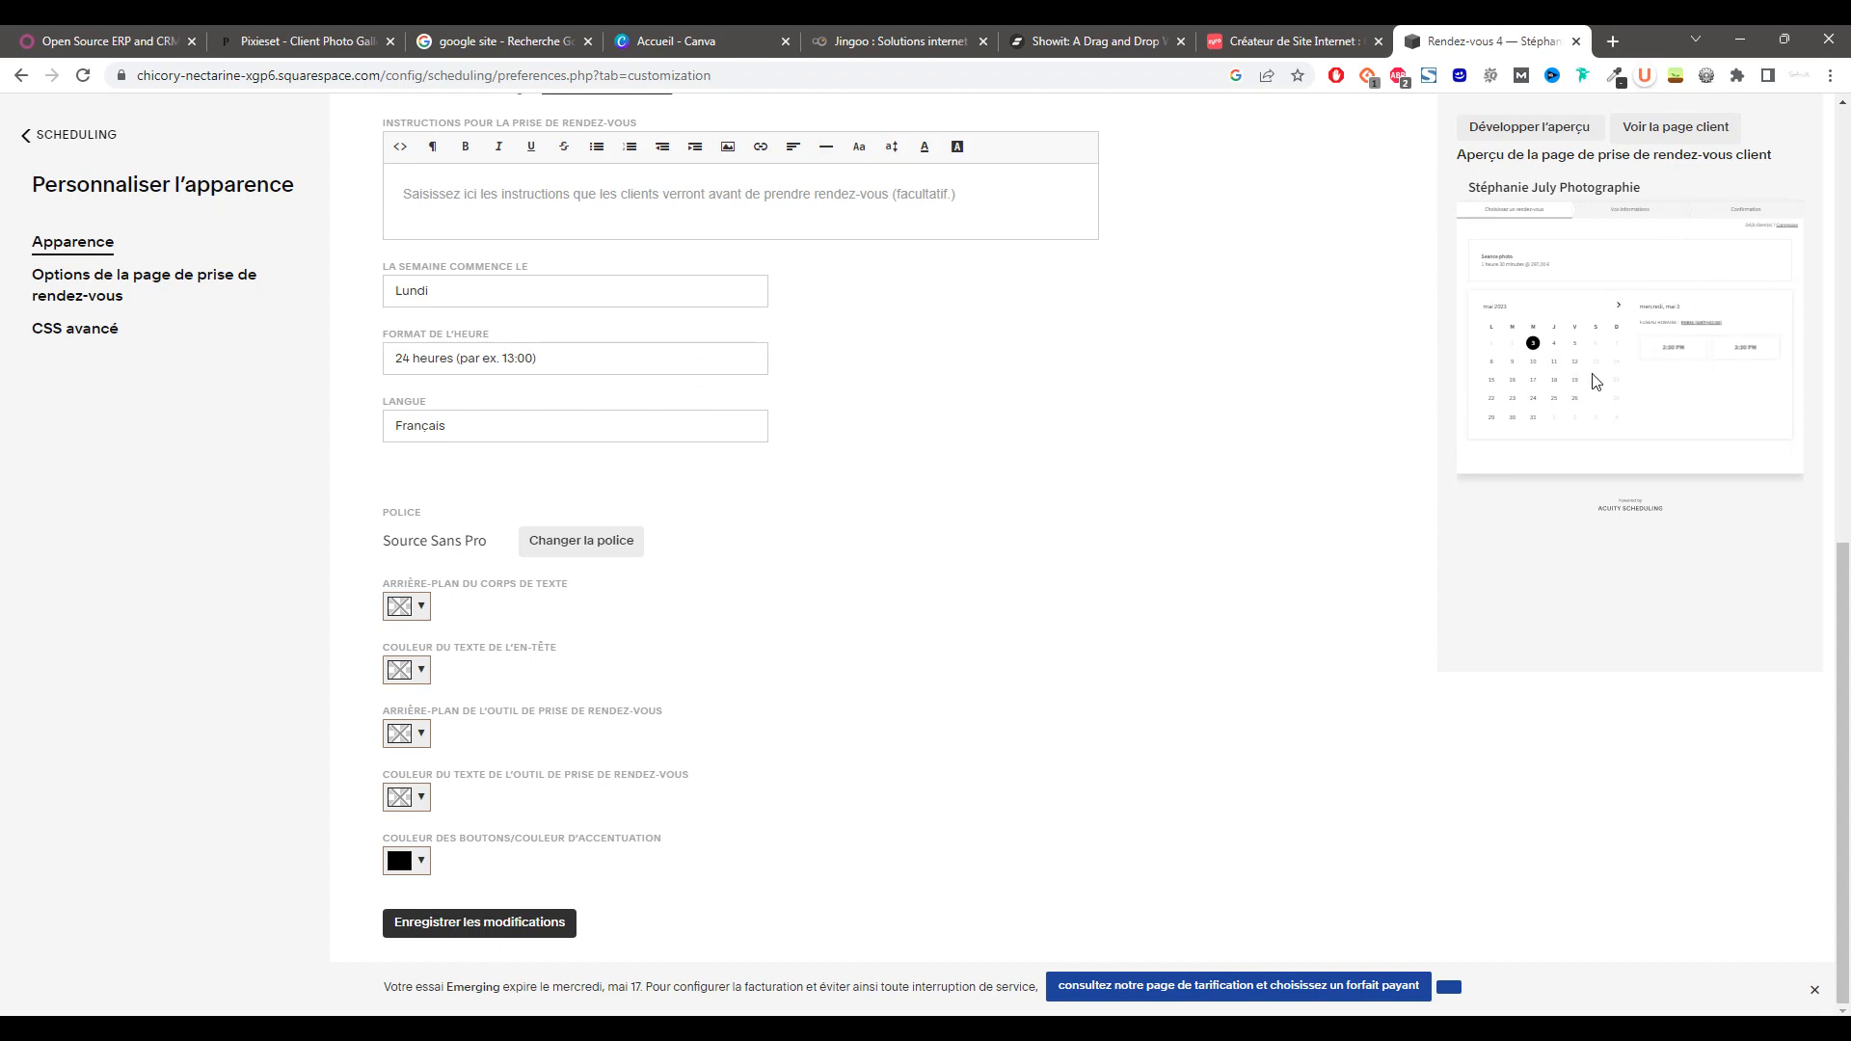
- Make the booking page request a phone number and hide the duration and remaining places, save, and return to the main site menu
left_click(144, 285)
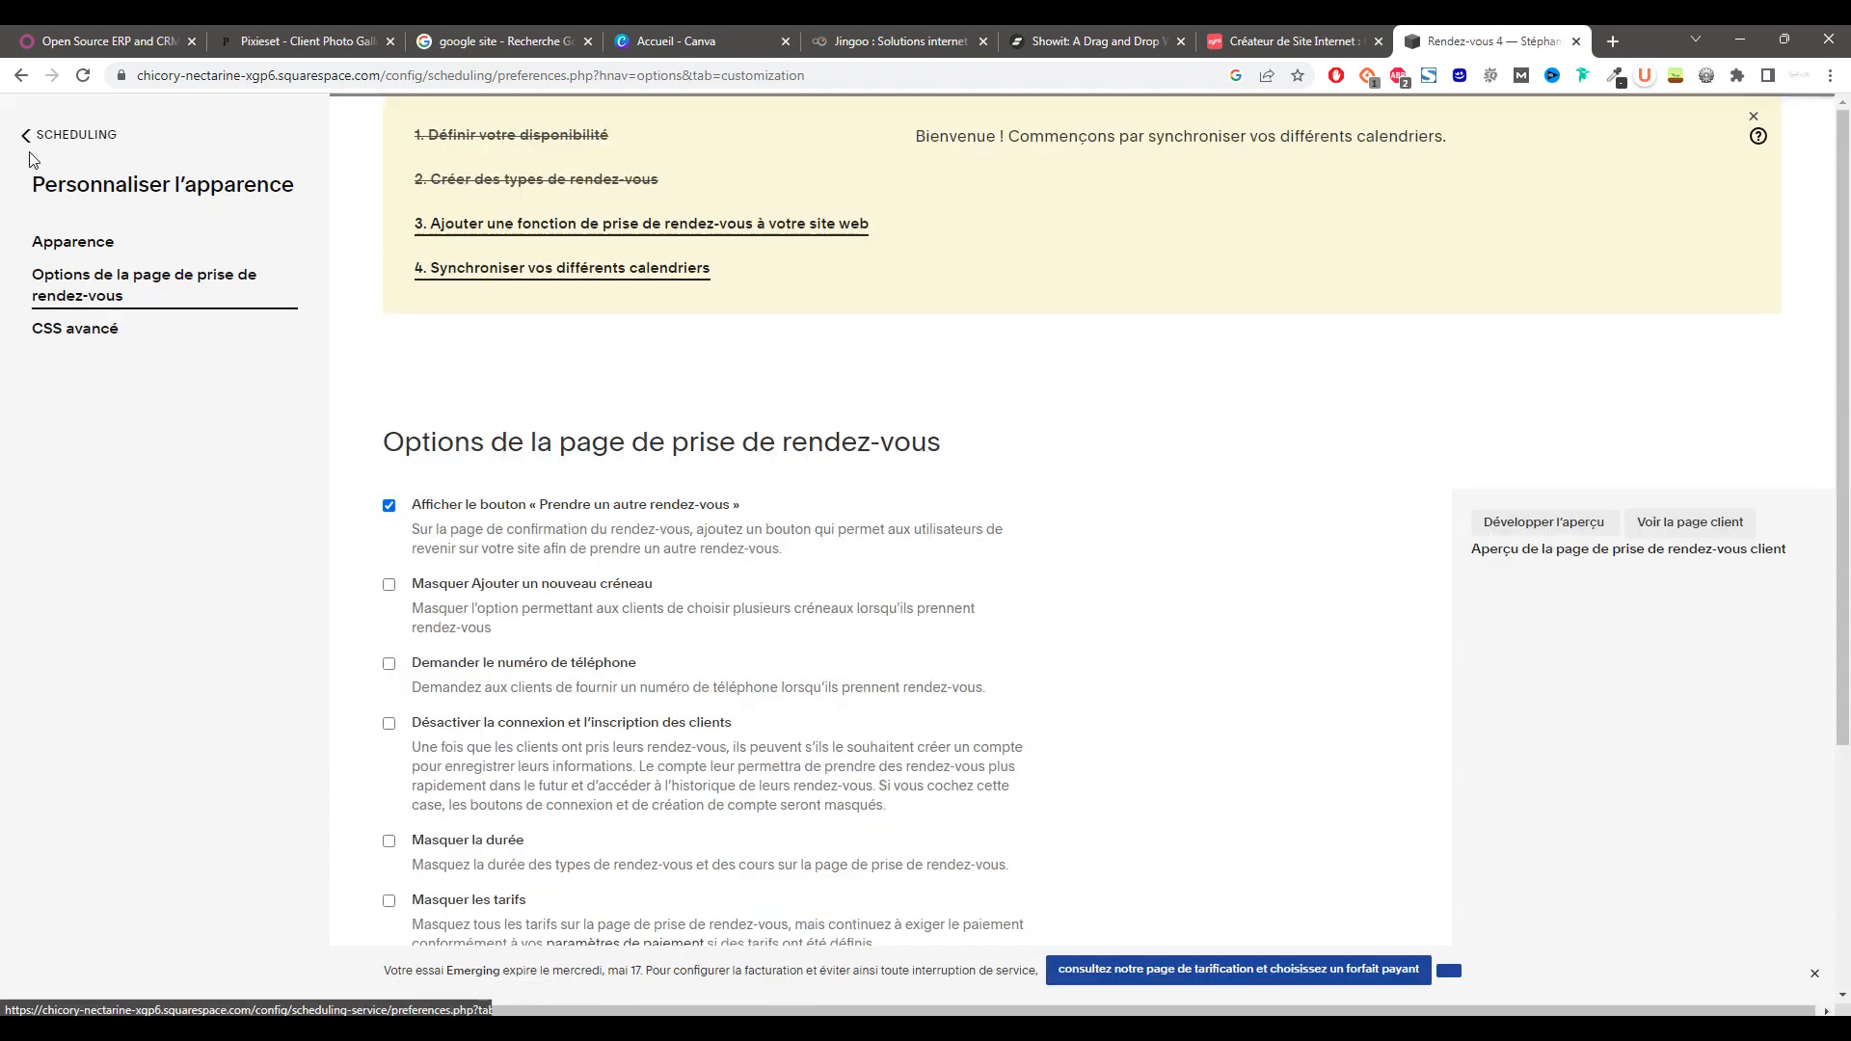
scroll(366, 675, "down", 2)
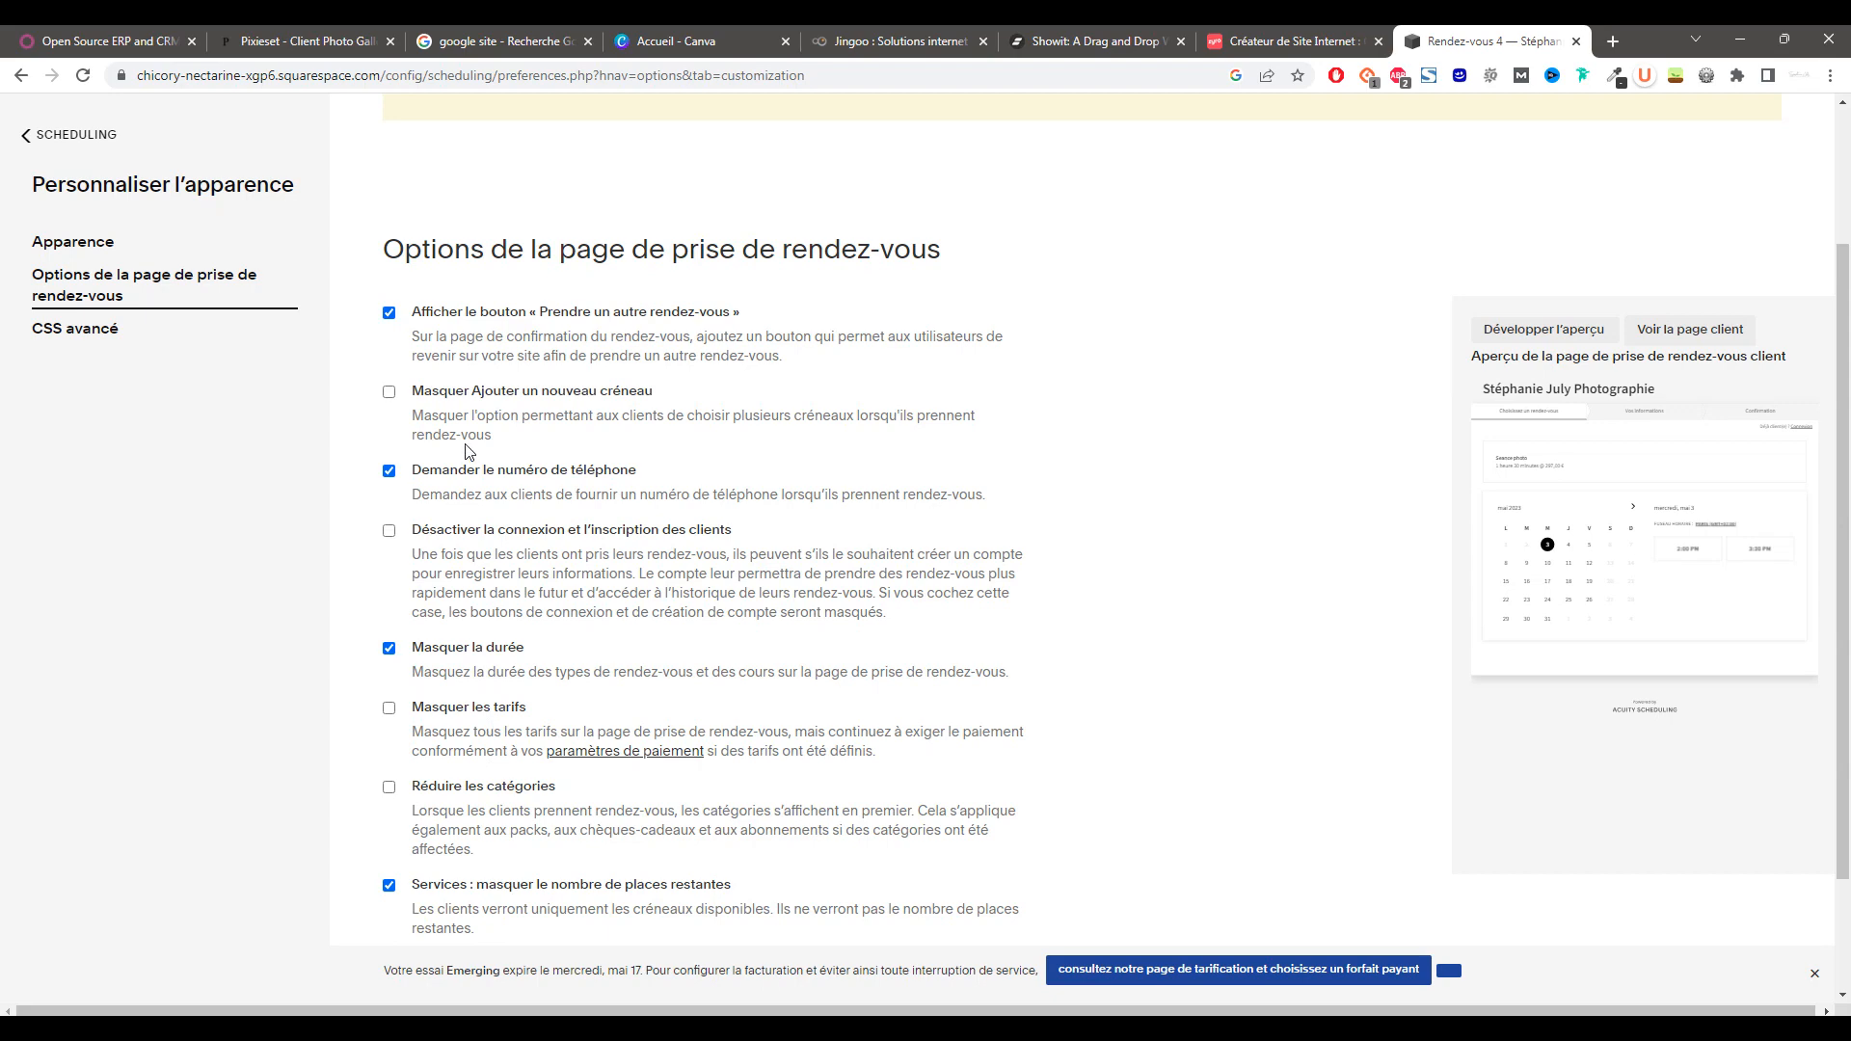
scroll(868, 579, "down", 3)
left_click(476, 907)
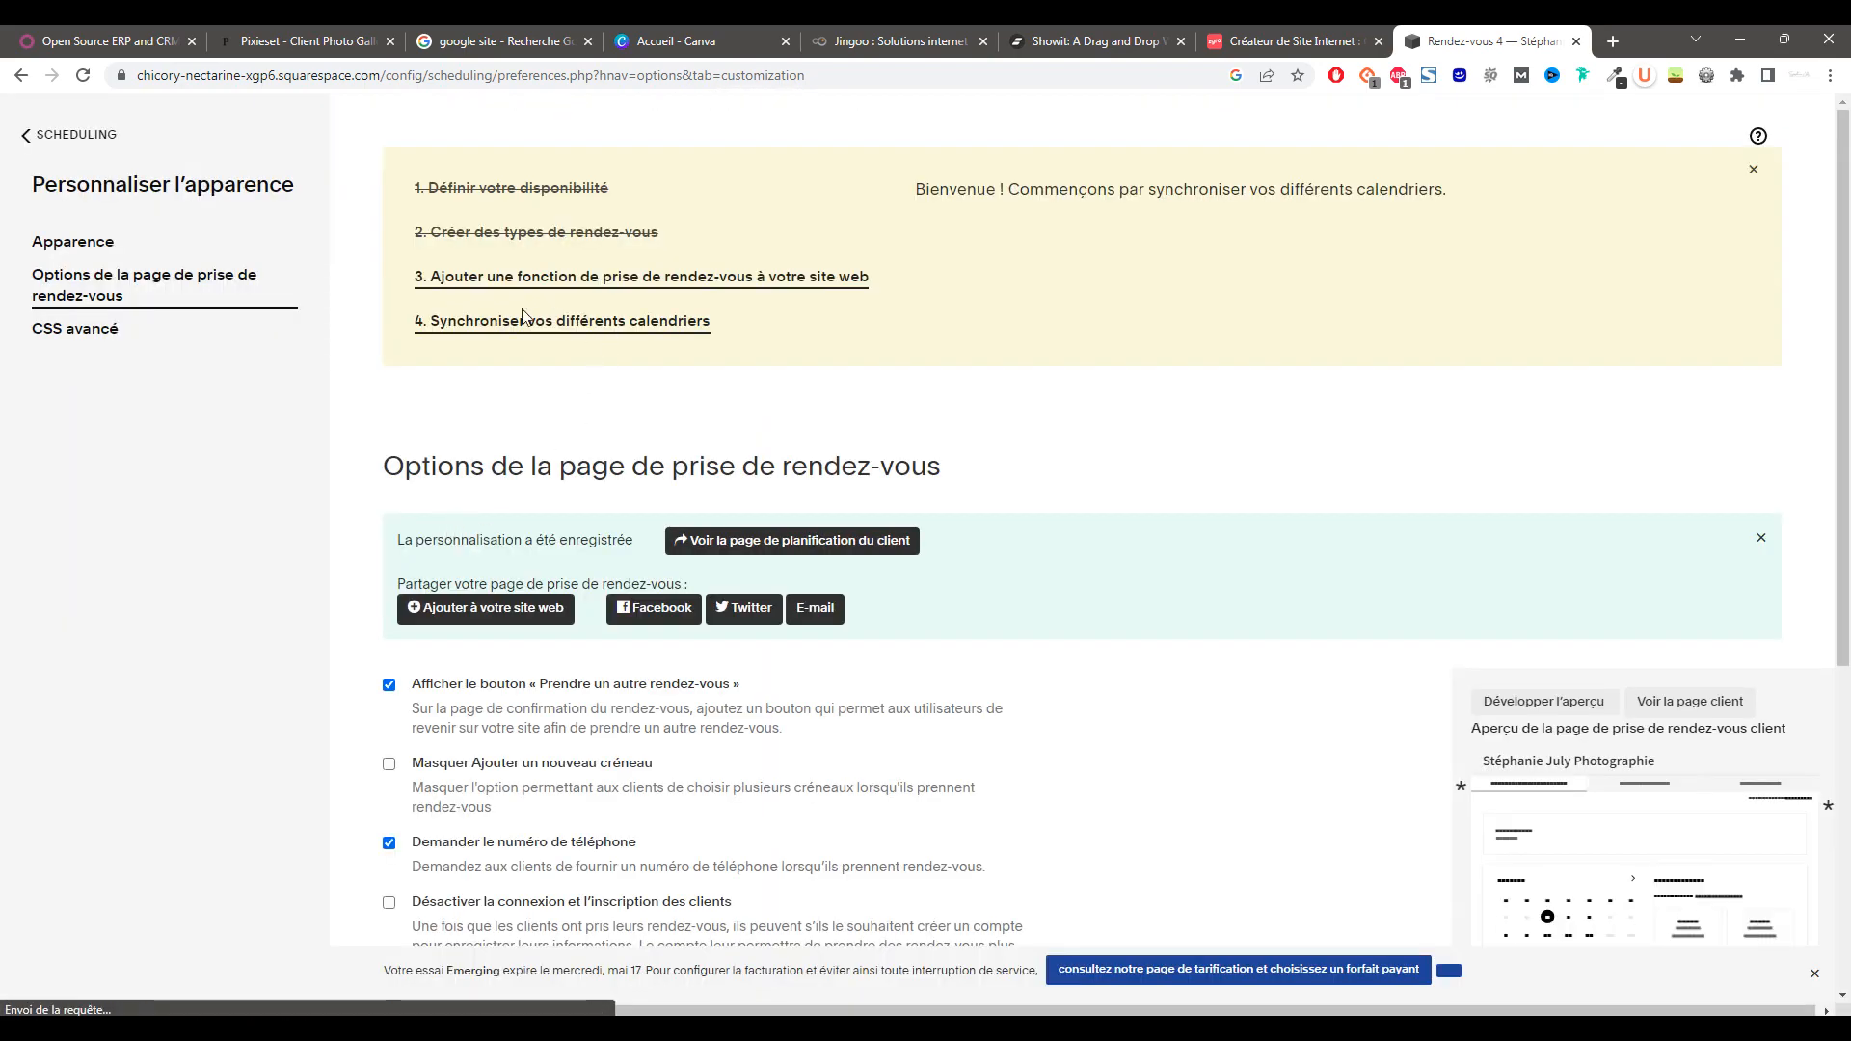
left_click(31, 135)
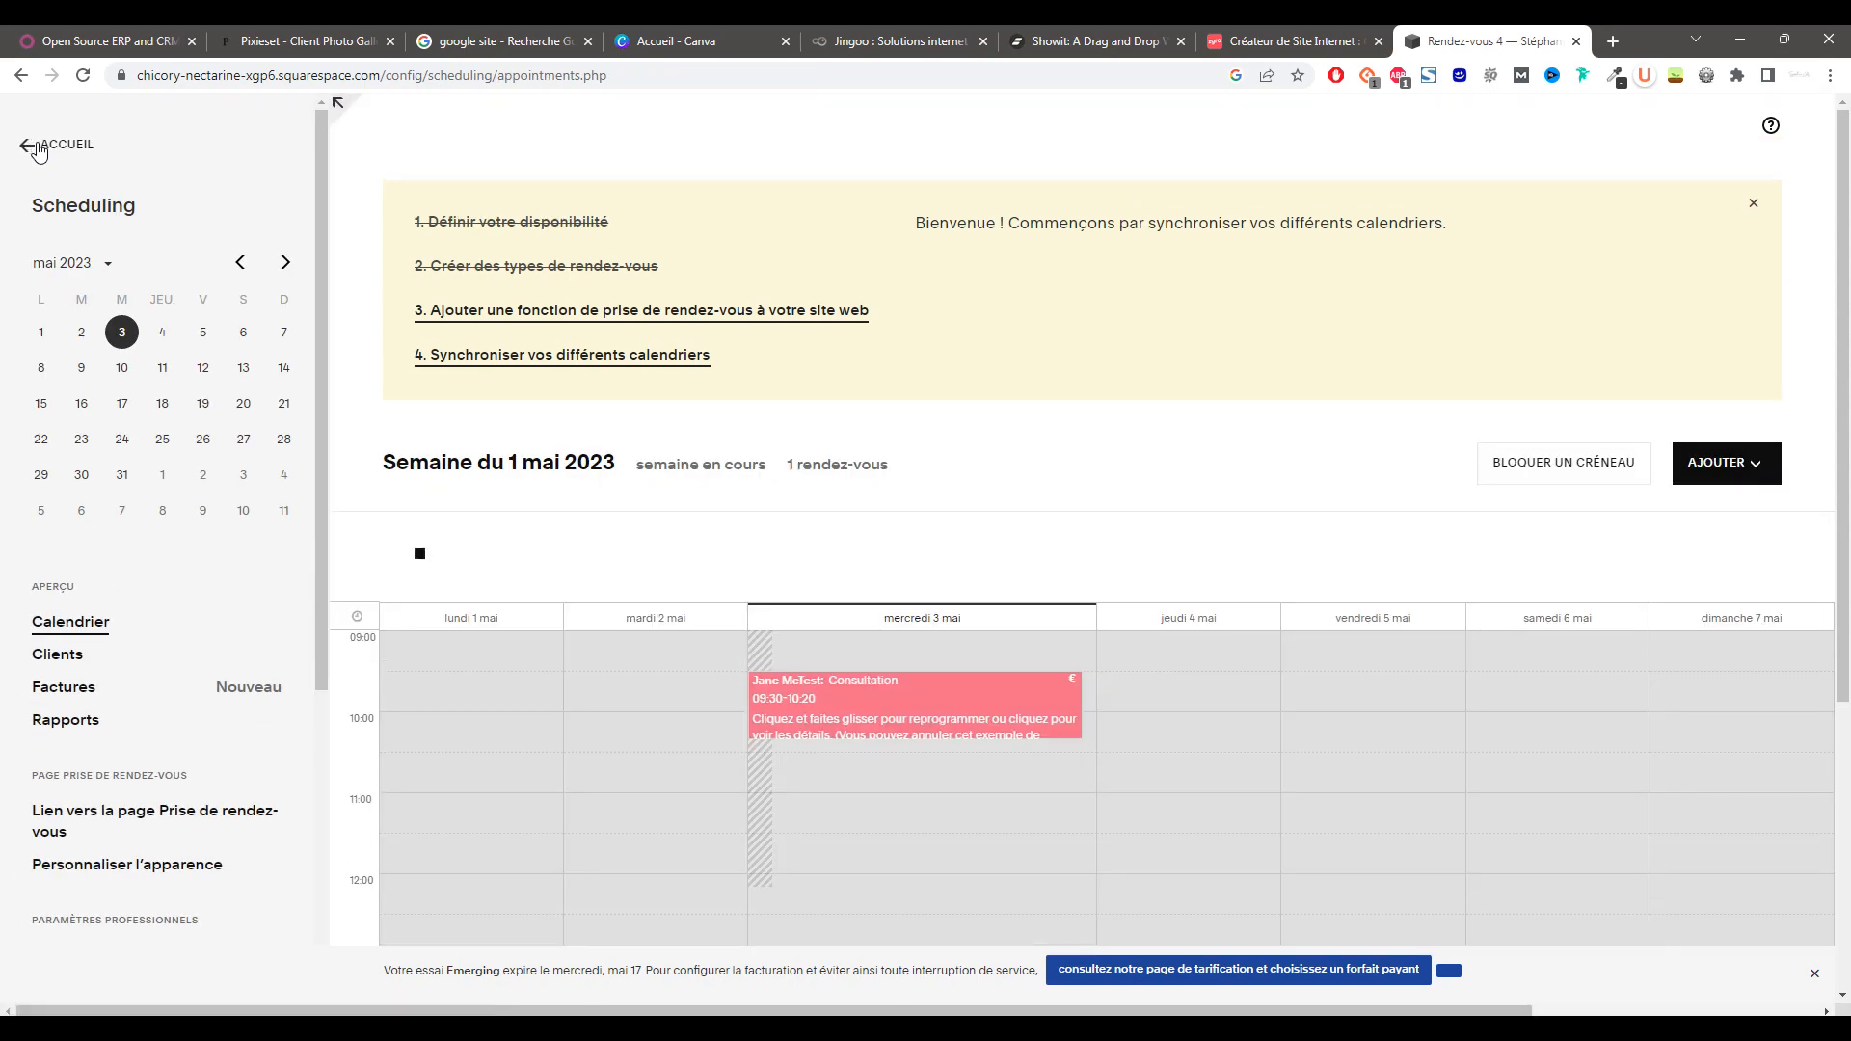
left_click(39, 147)
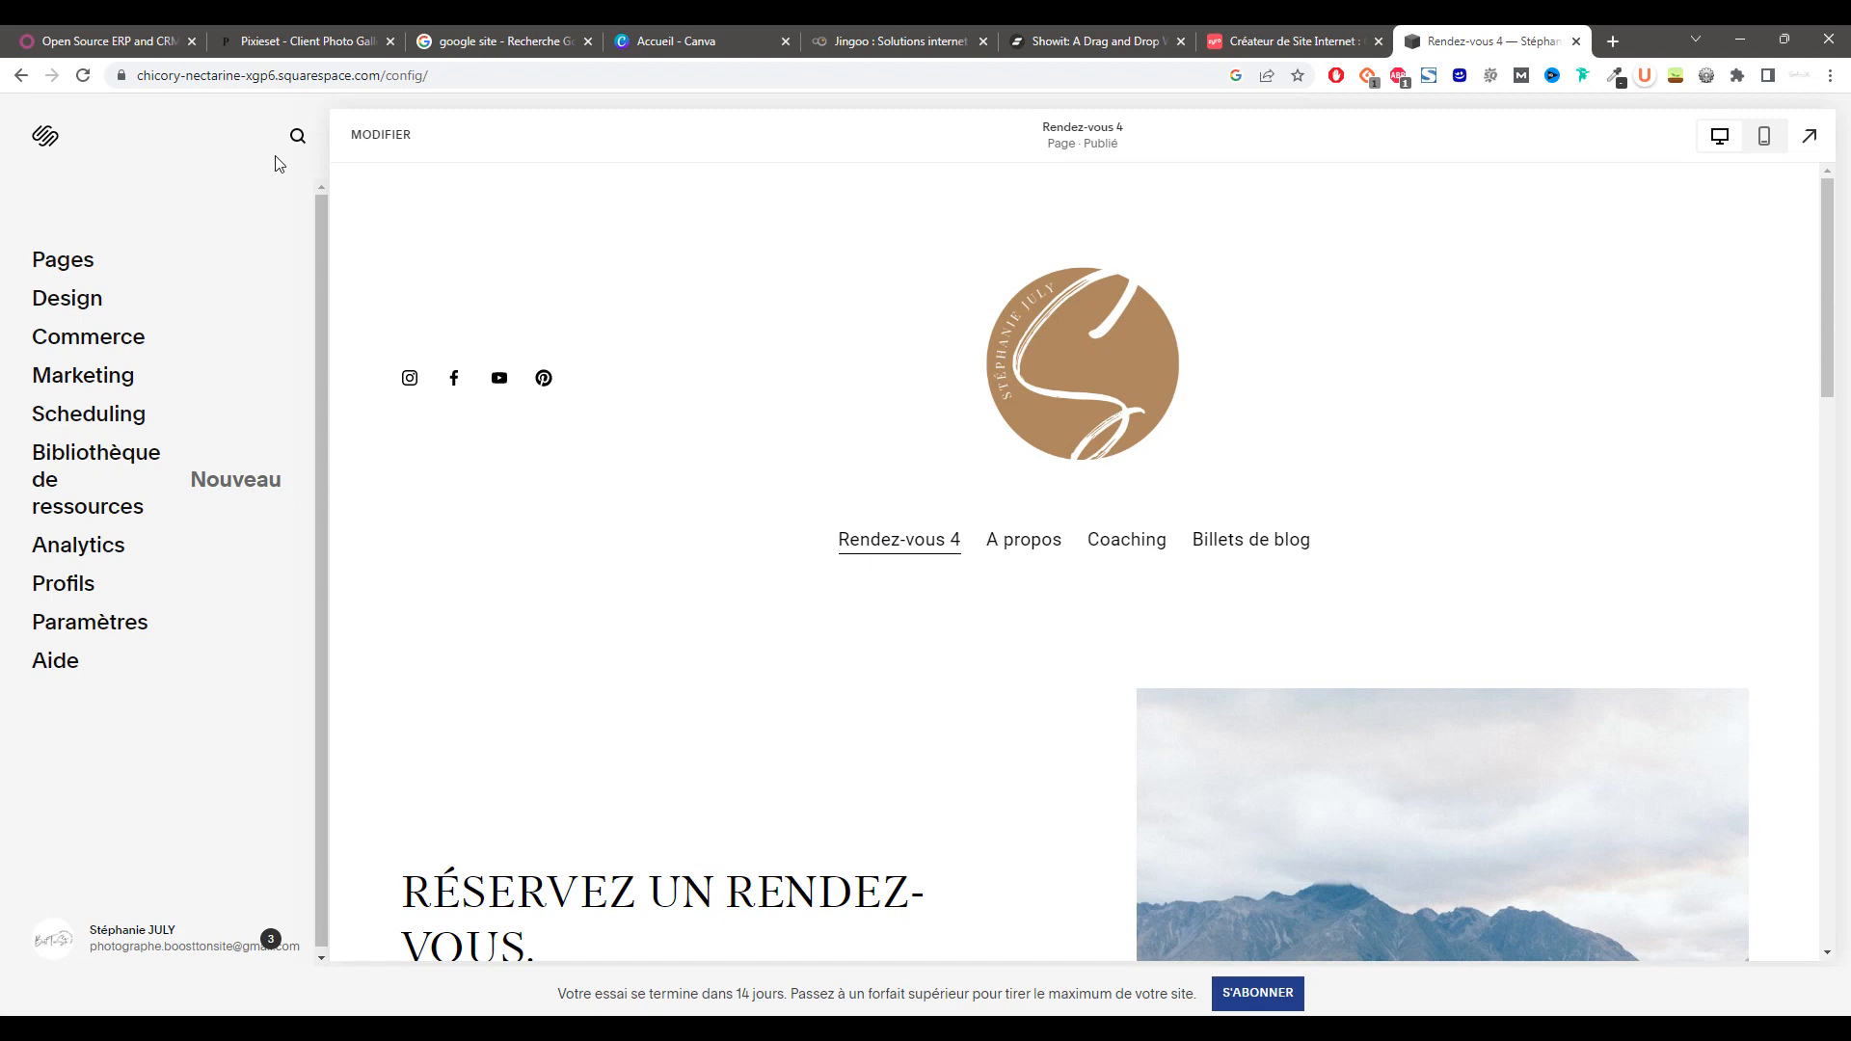
- Expand the site preview and inspect the code of the lake photo on the Rendez-vous 4 page with the browser's developer tools
left_click(1810, 136)
right_click(980, 483)
left_click(1013, 731)
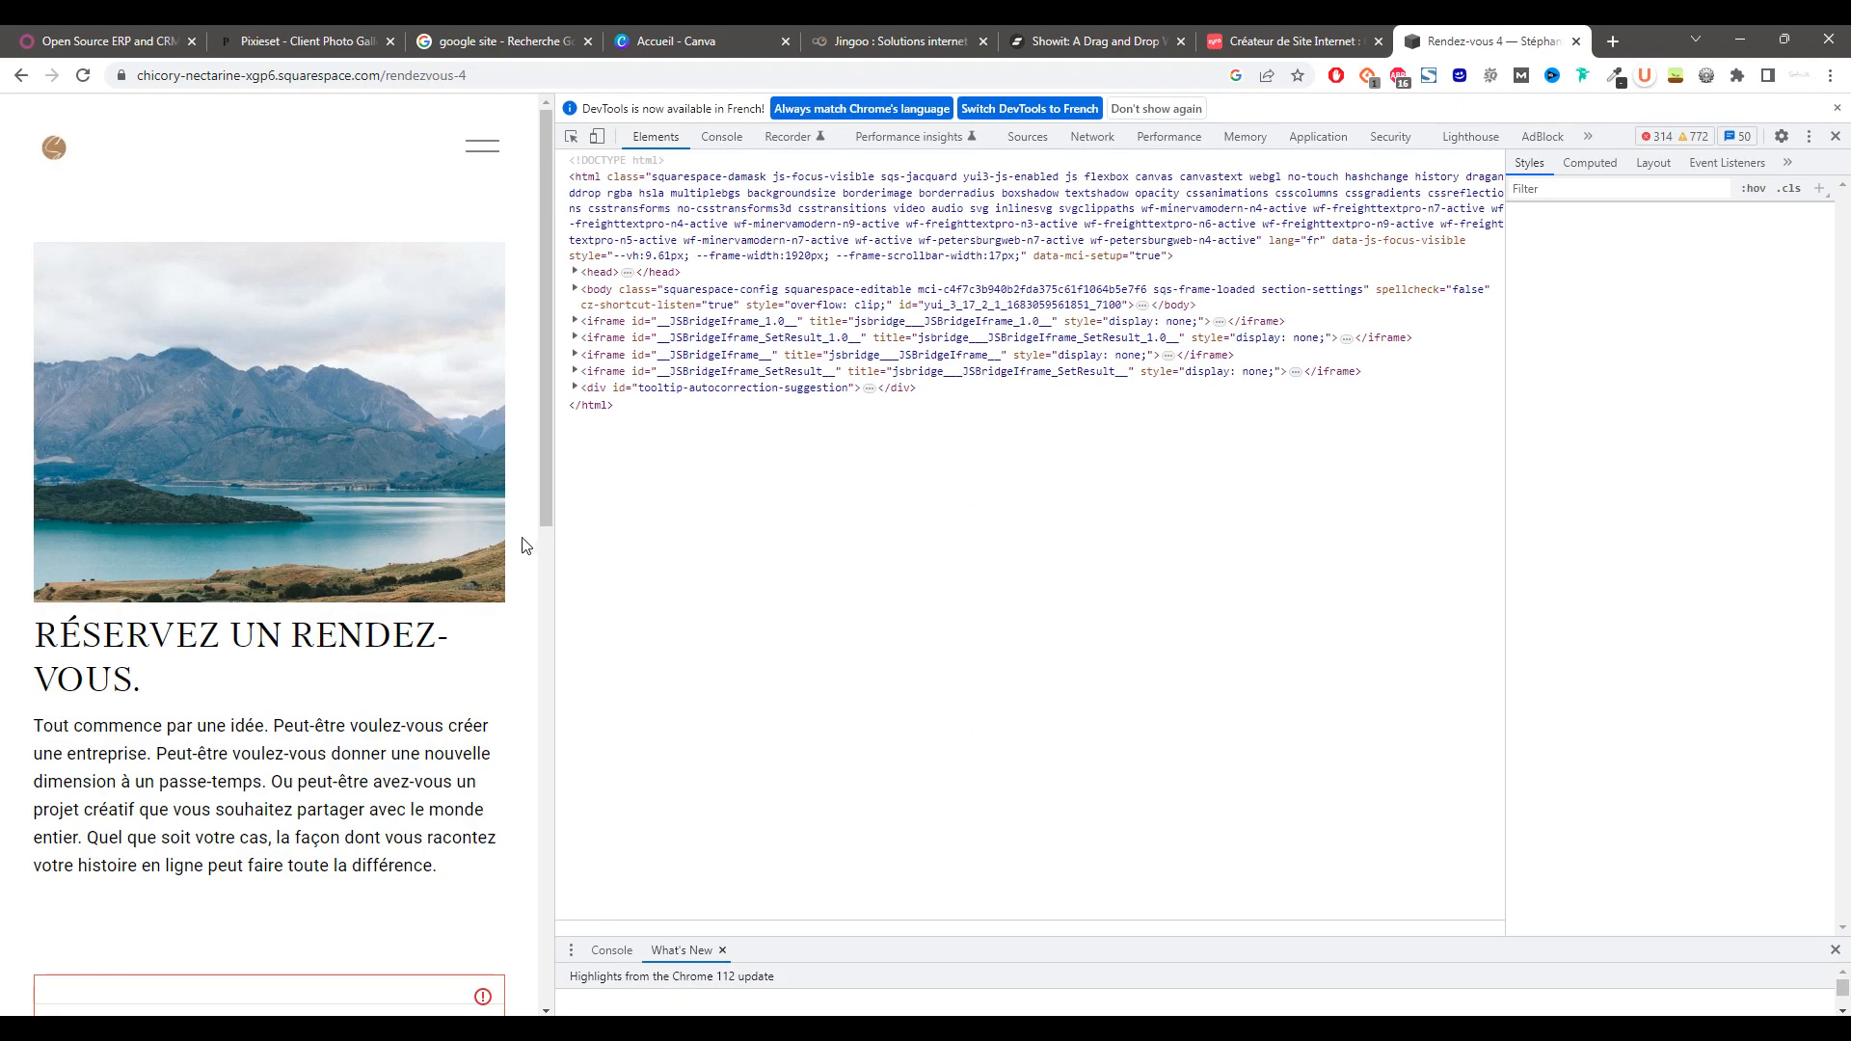
right_click(345, 445)
left_click(423, 721)
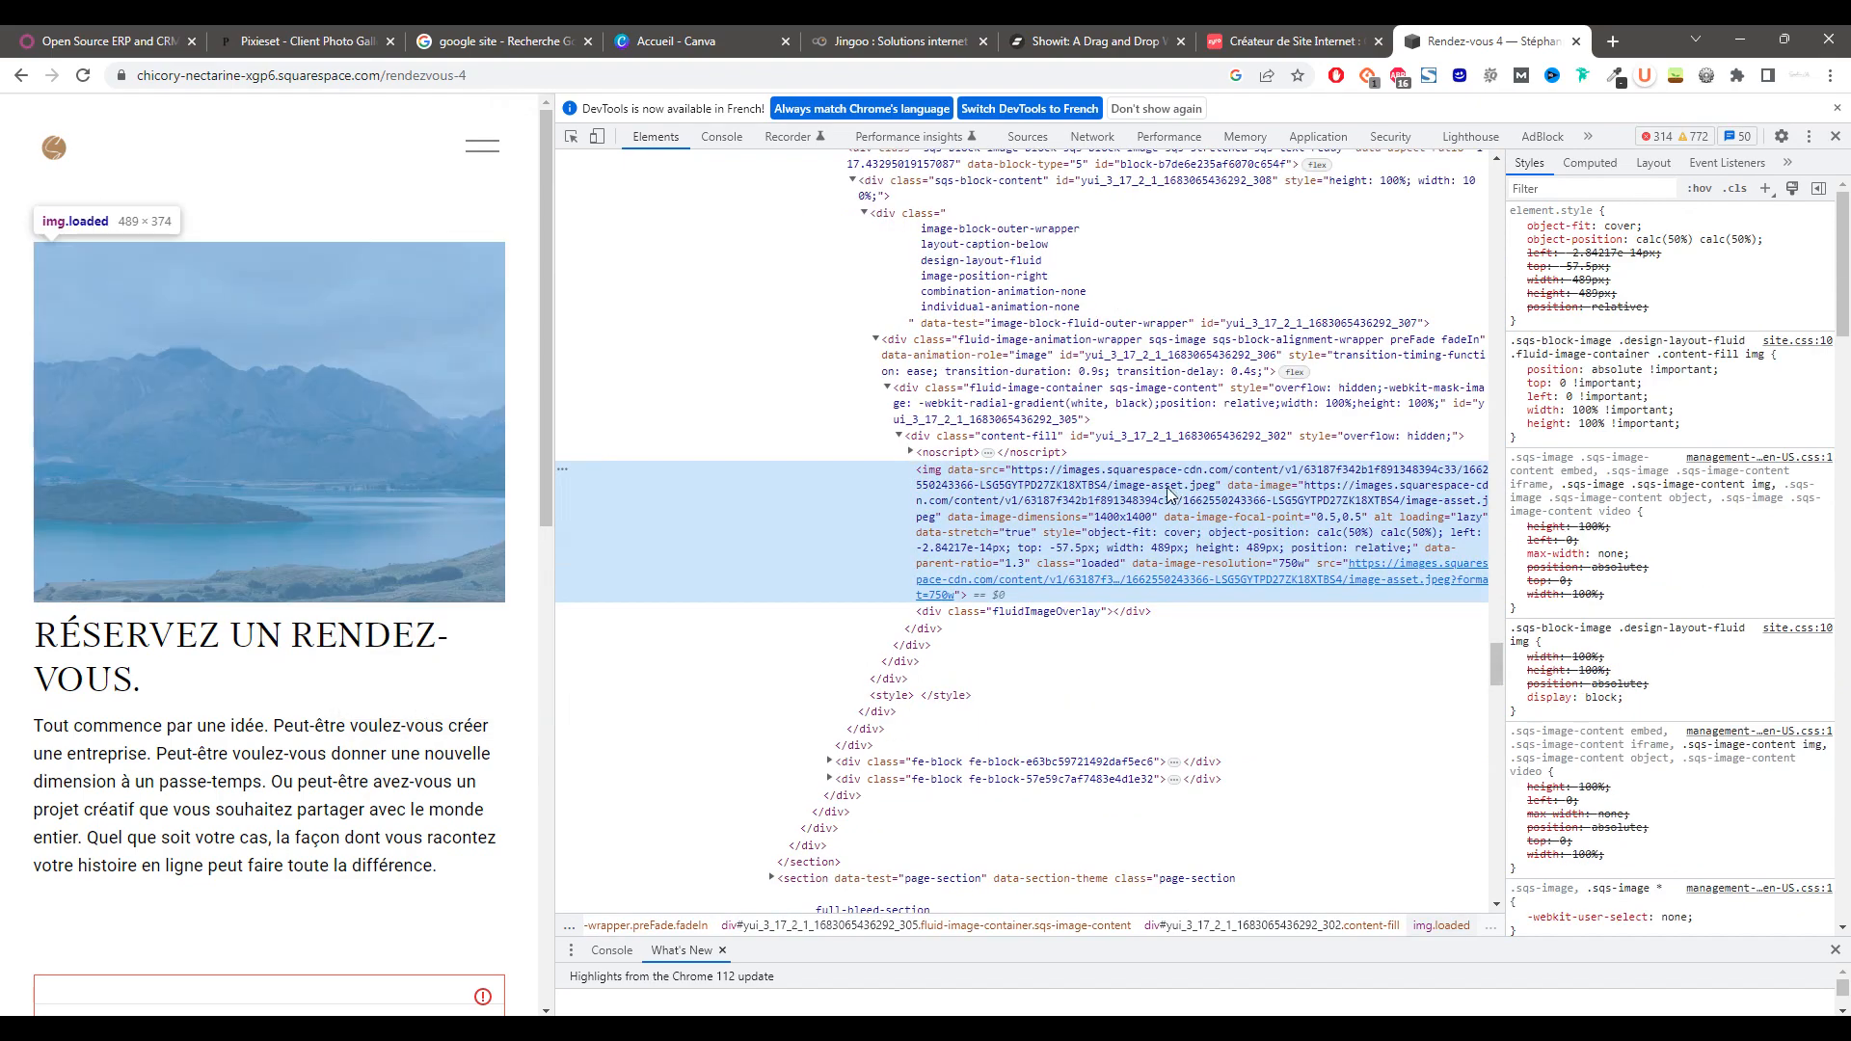
right_click(335, 737)
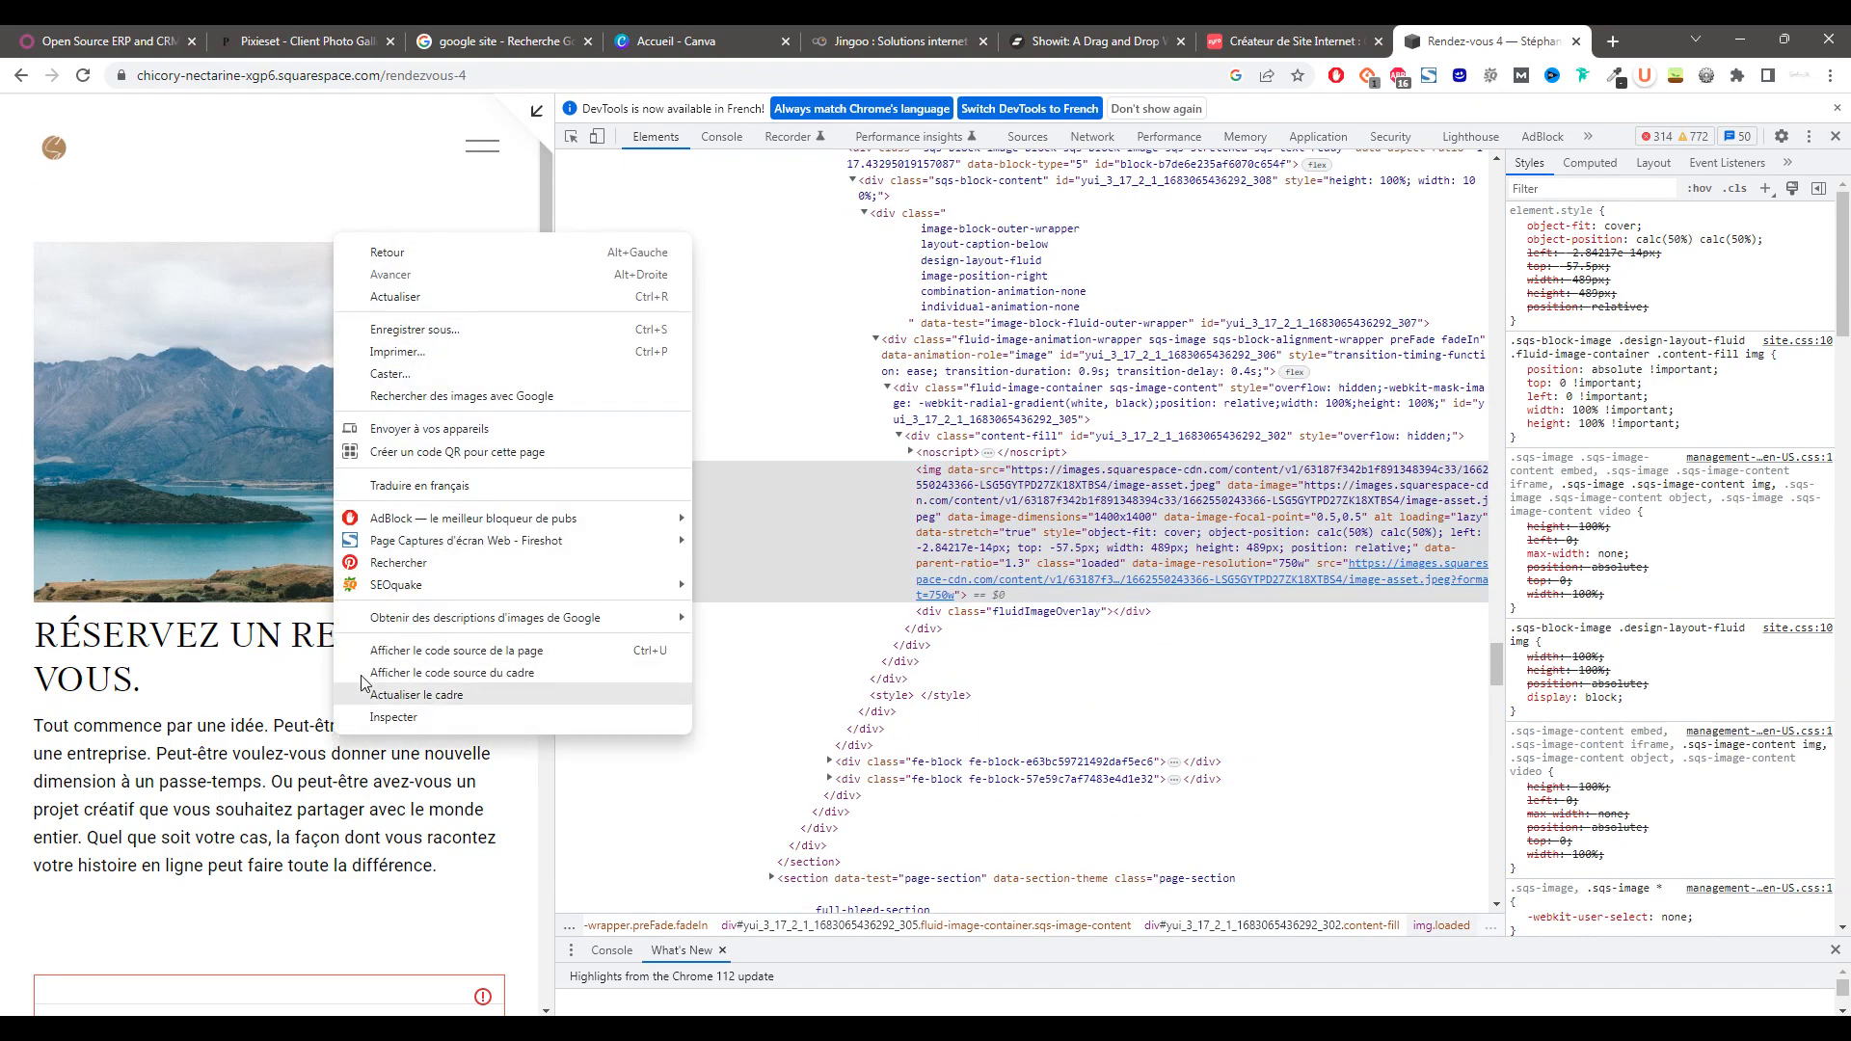
left_click(269, 669)
- Open the A propos page from the mobile navigation menu and look over its narrow-width layout
left_click(482, 149)
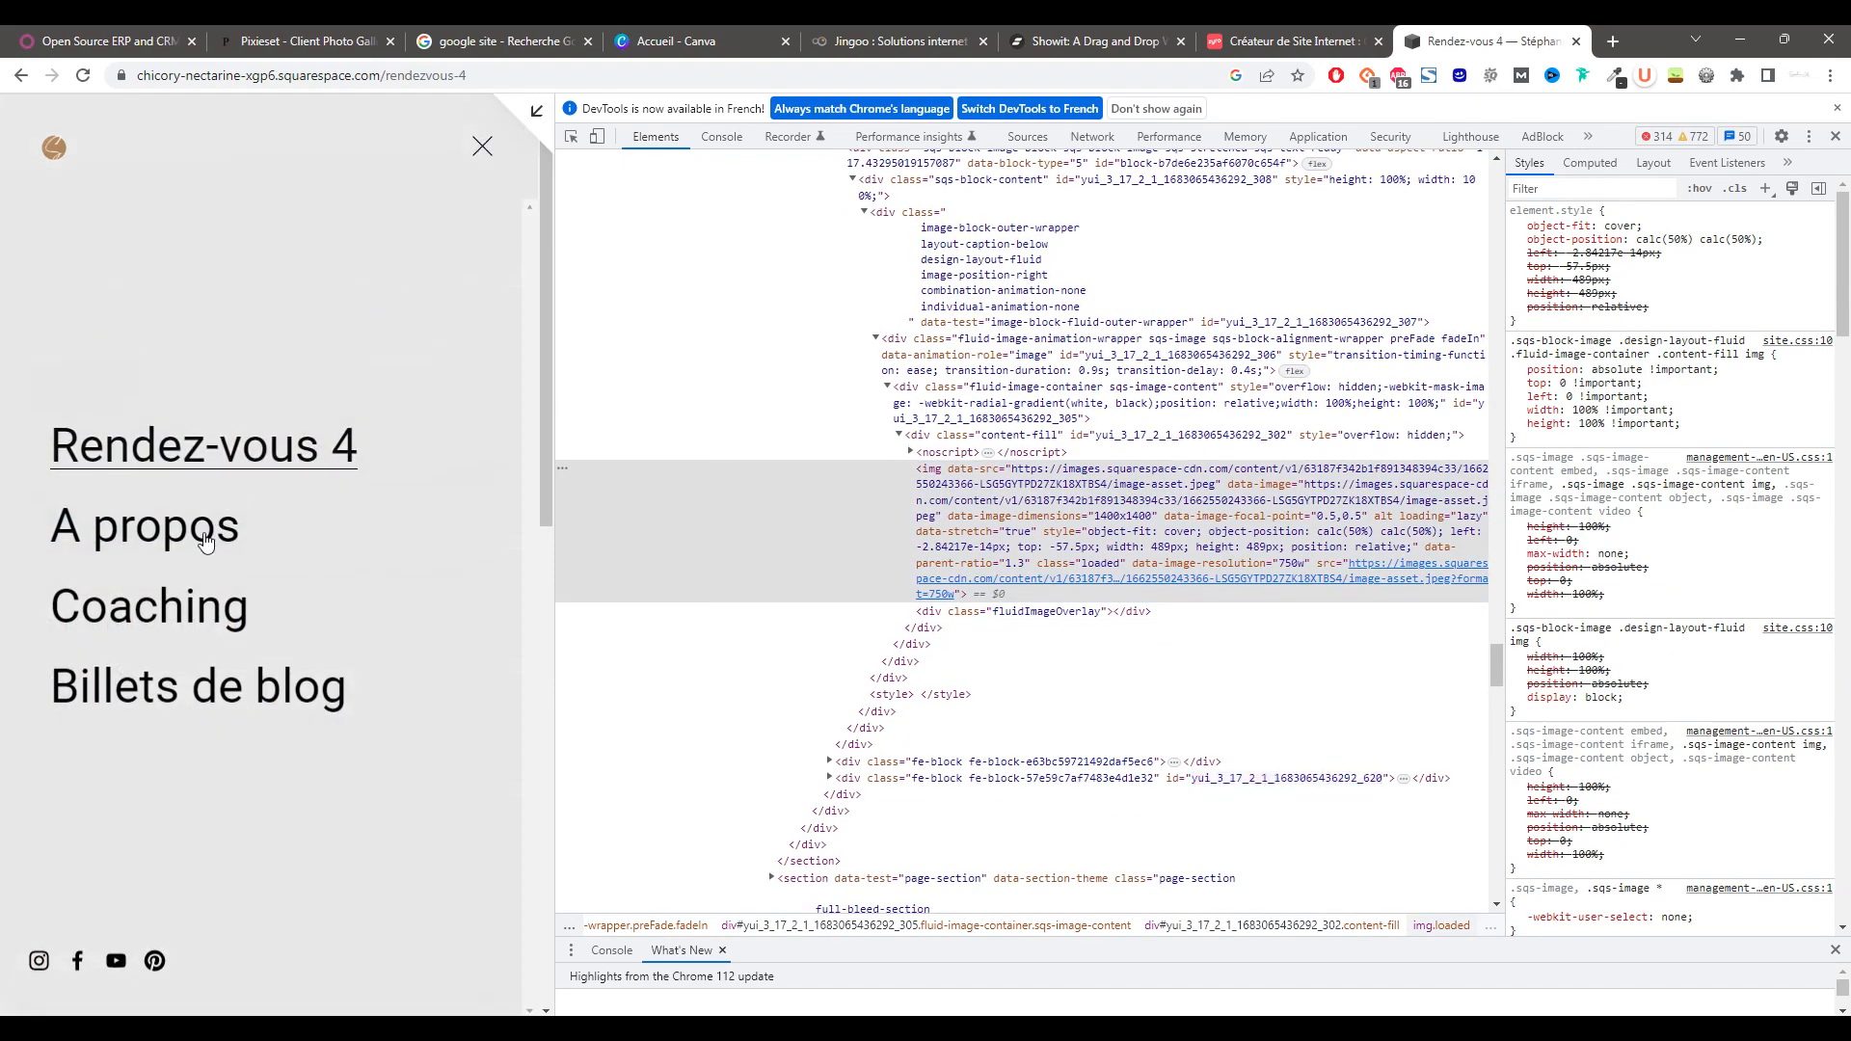
left_click(197, 532)
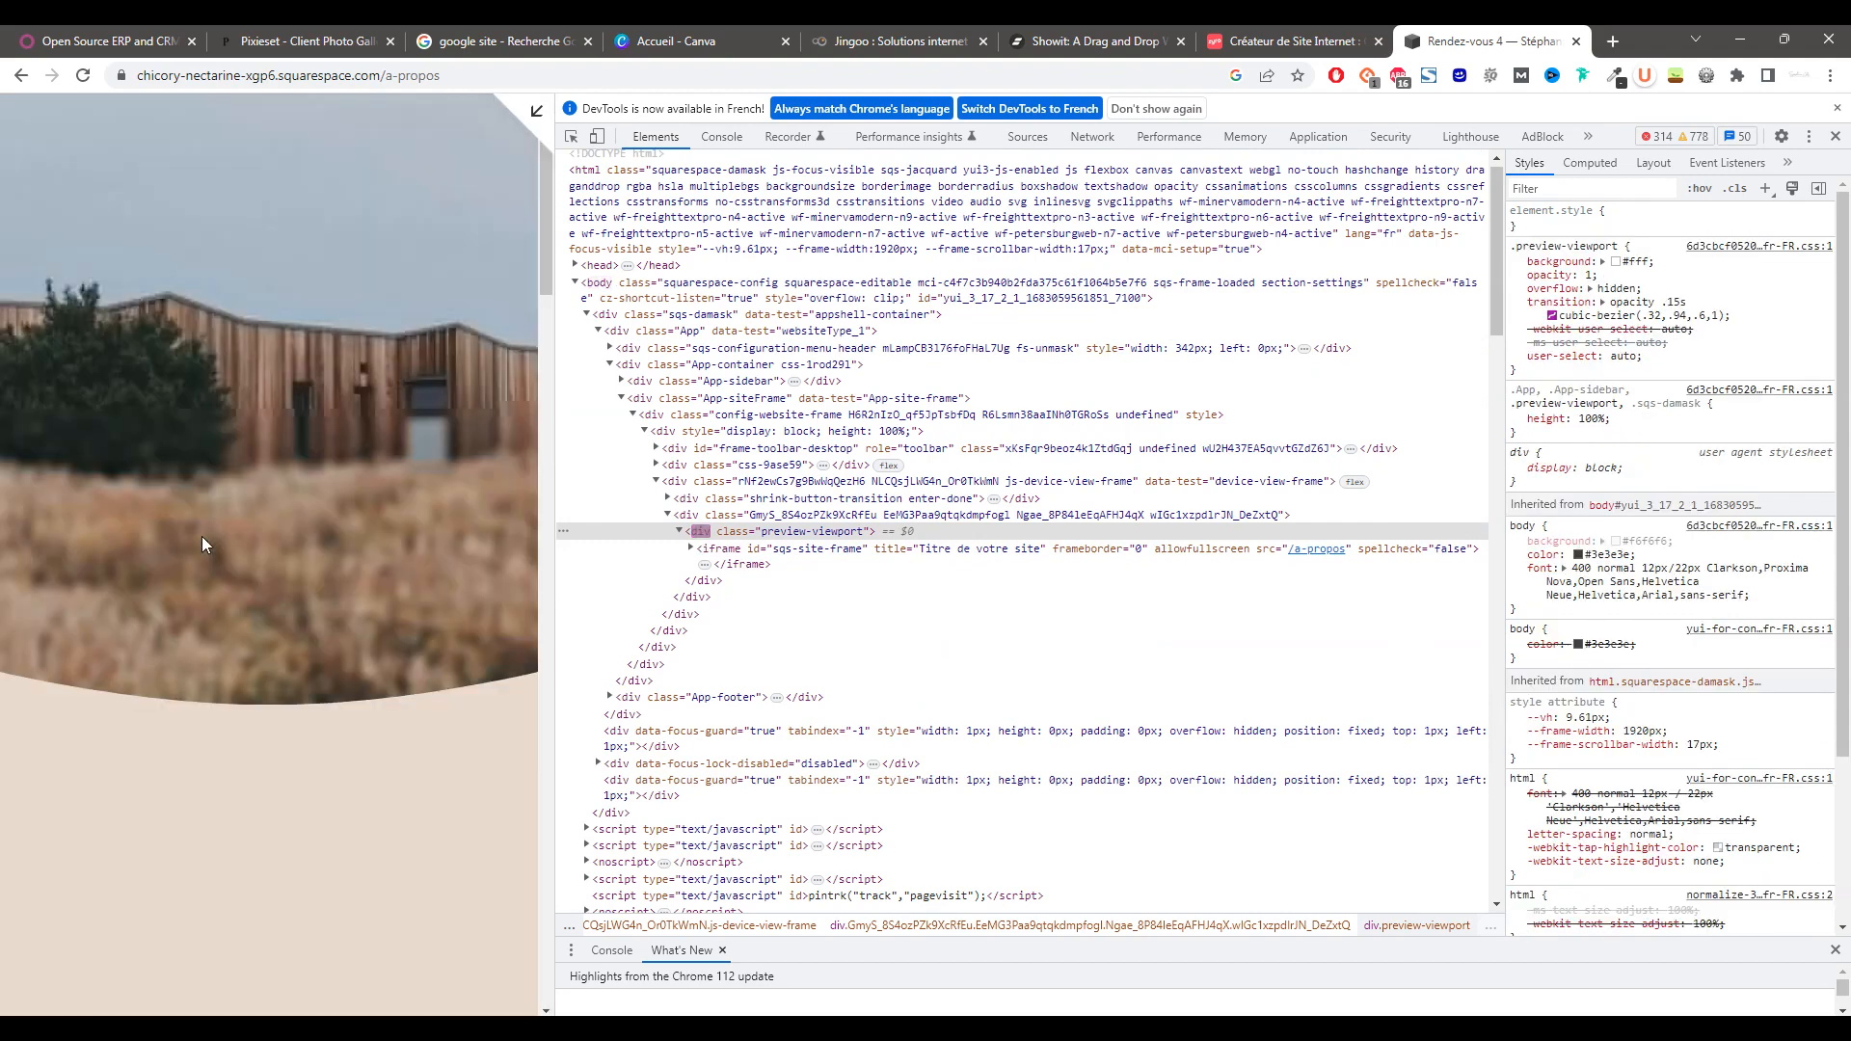
scroll(206, 530, "down", 15)
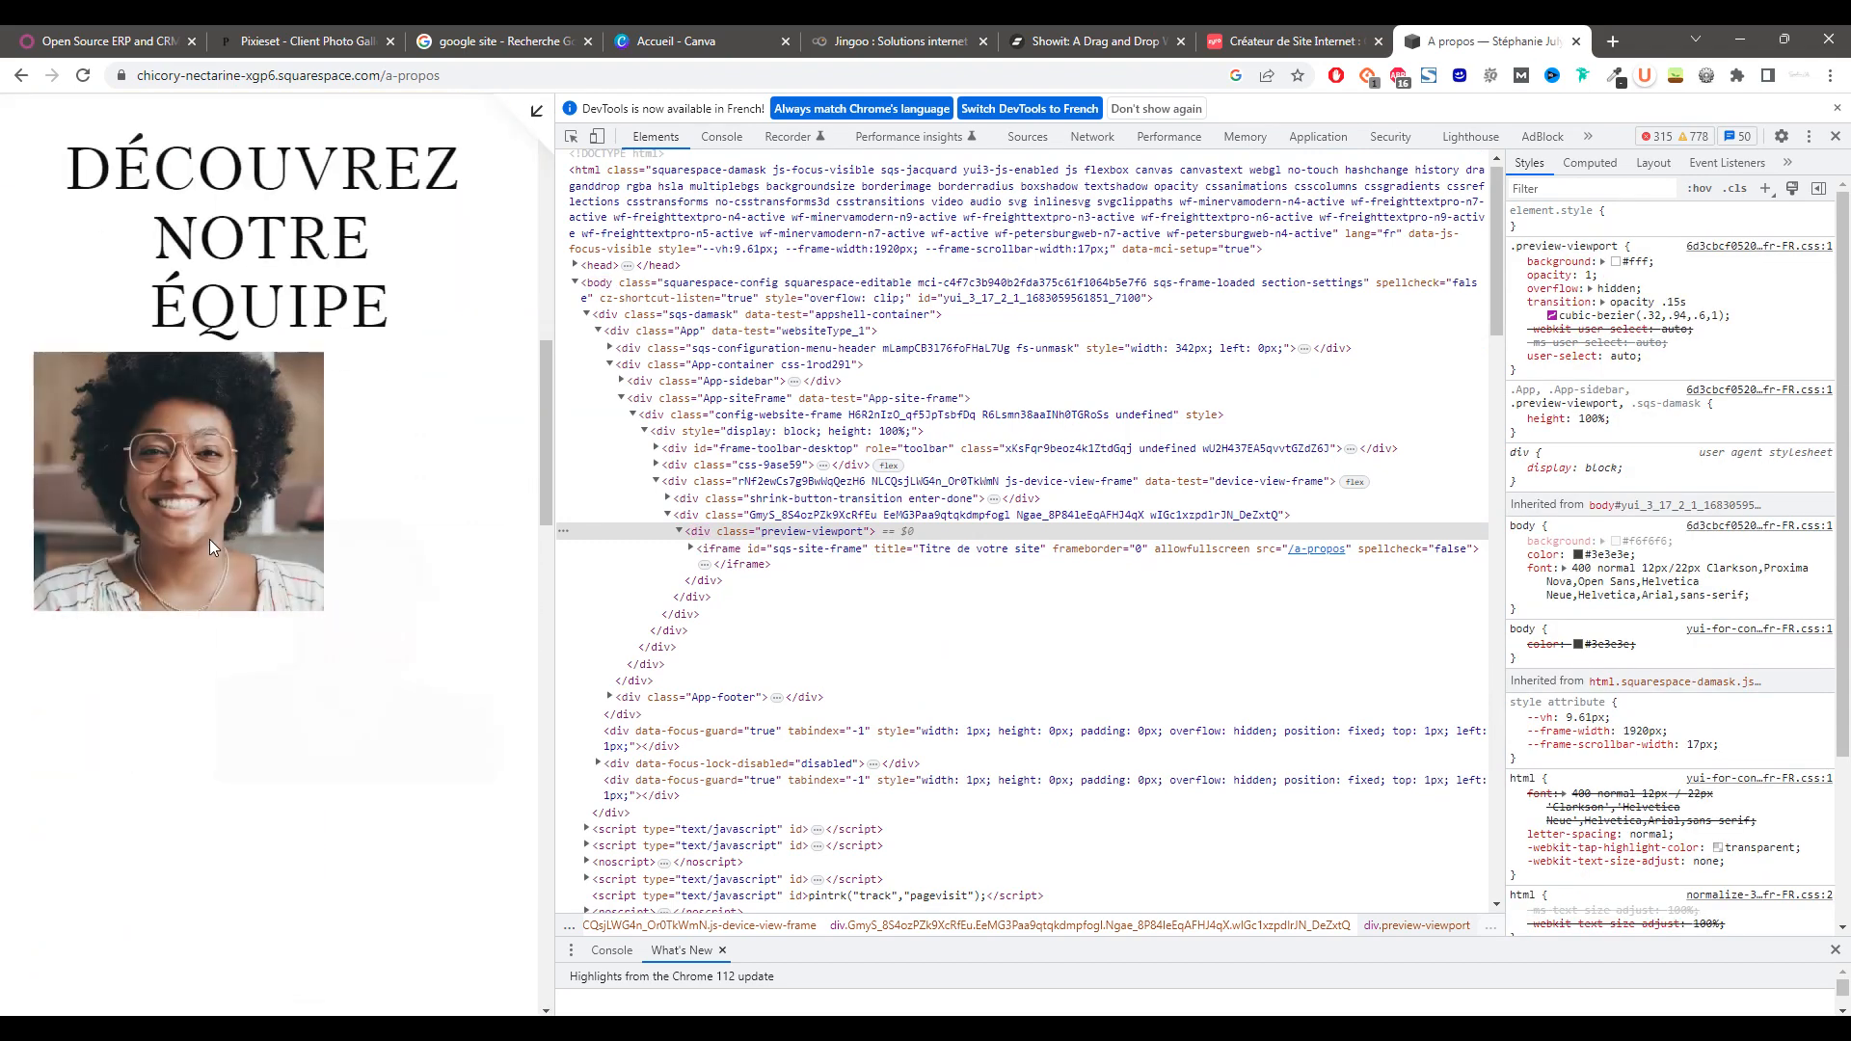
scroll(213, 545, "down", 6)
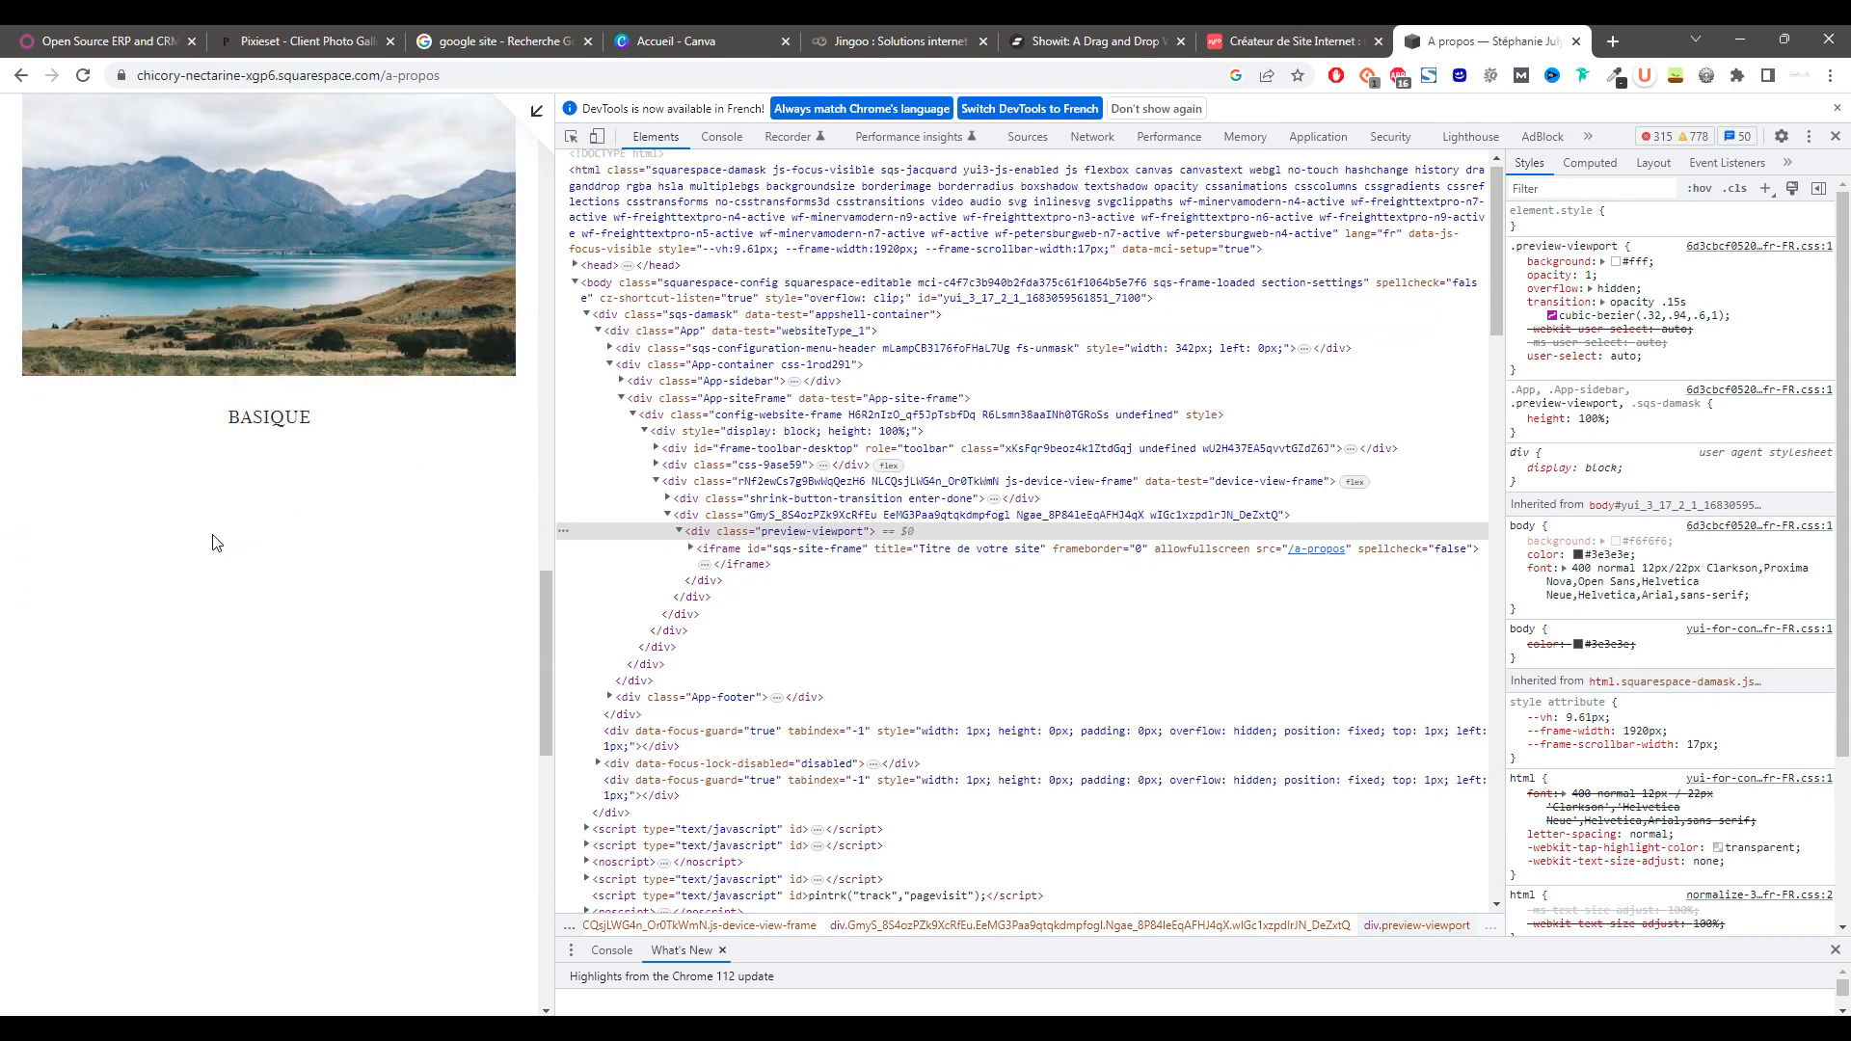
scroll(284, 423, "up", 20)
- Inspect the code of the Présentez votre marque, Démarquez-vous and Découvrez notre équipe headings, and review the page's team and services sections
right_click(283, 415)
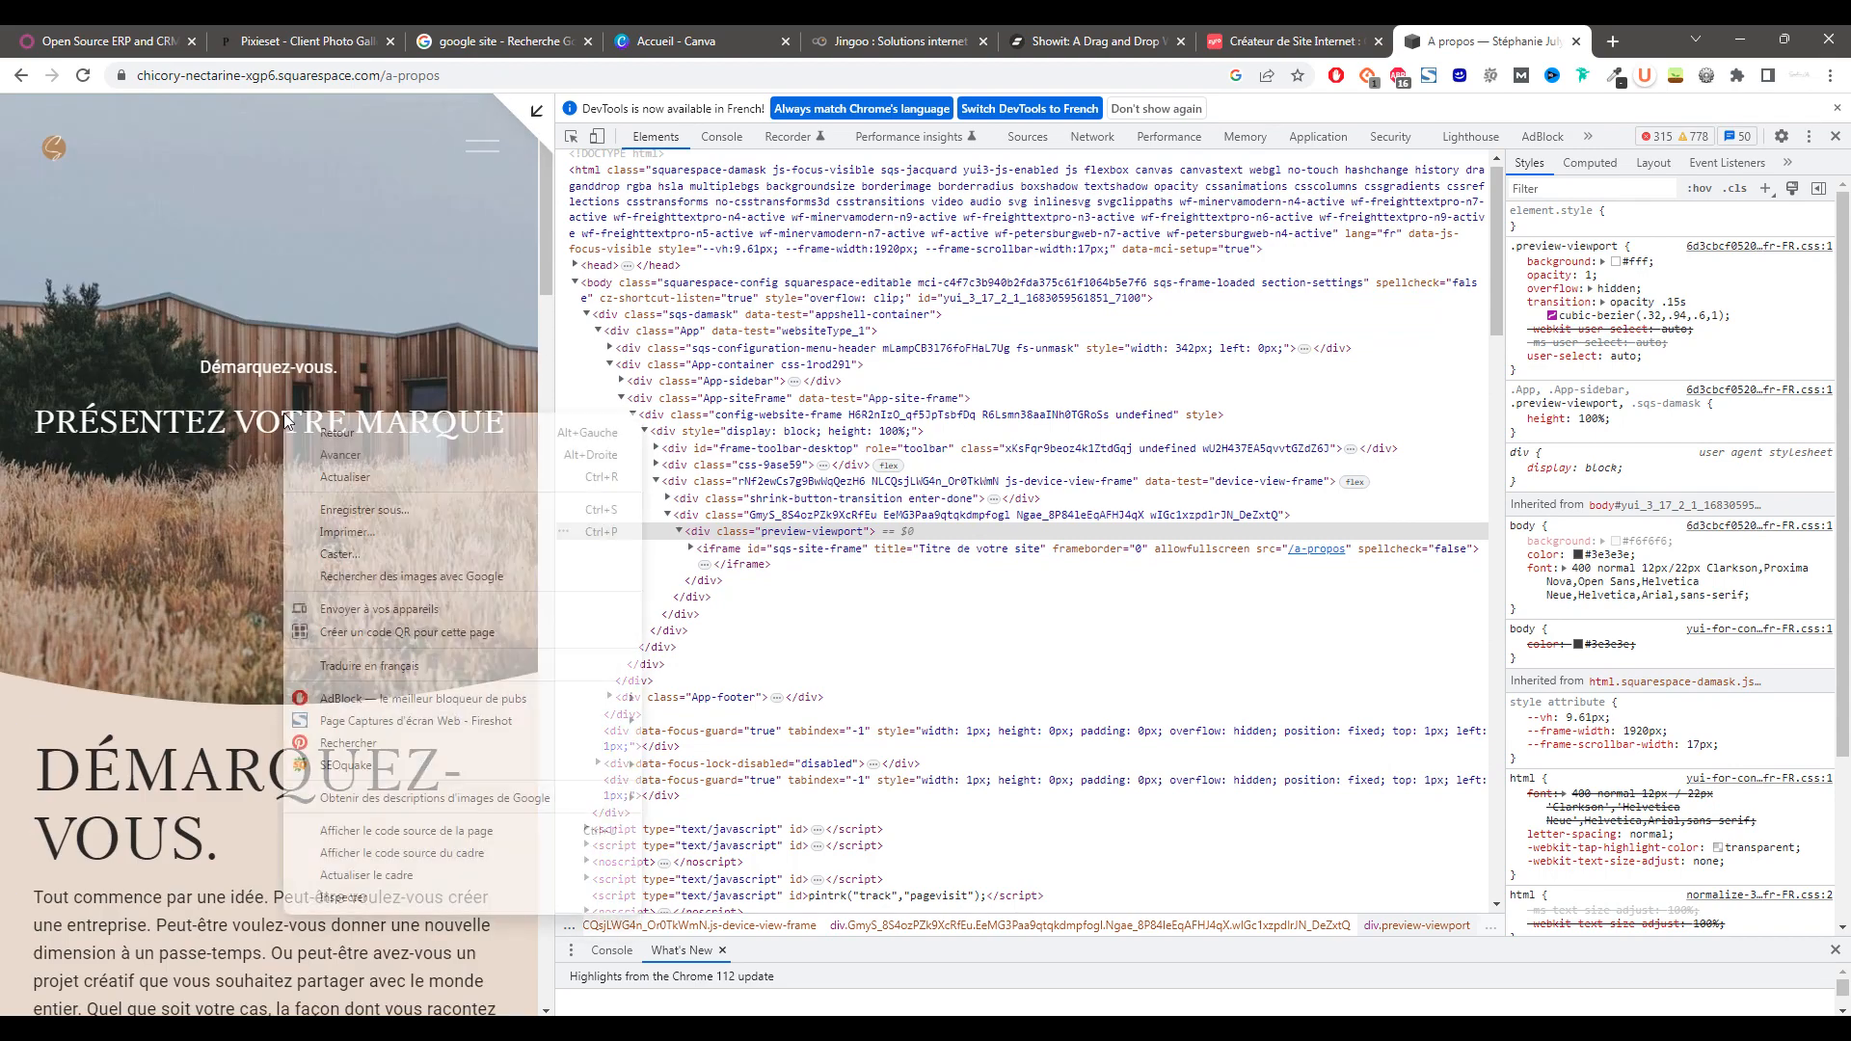
left_click(373, 895)
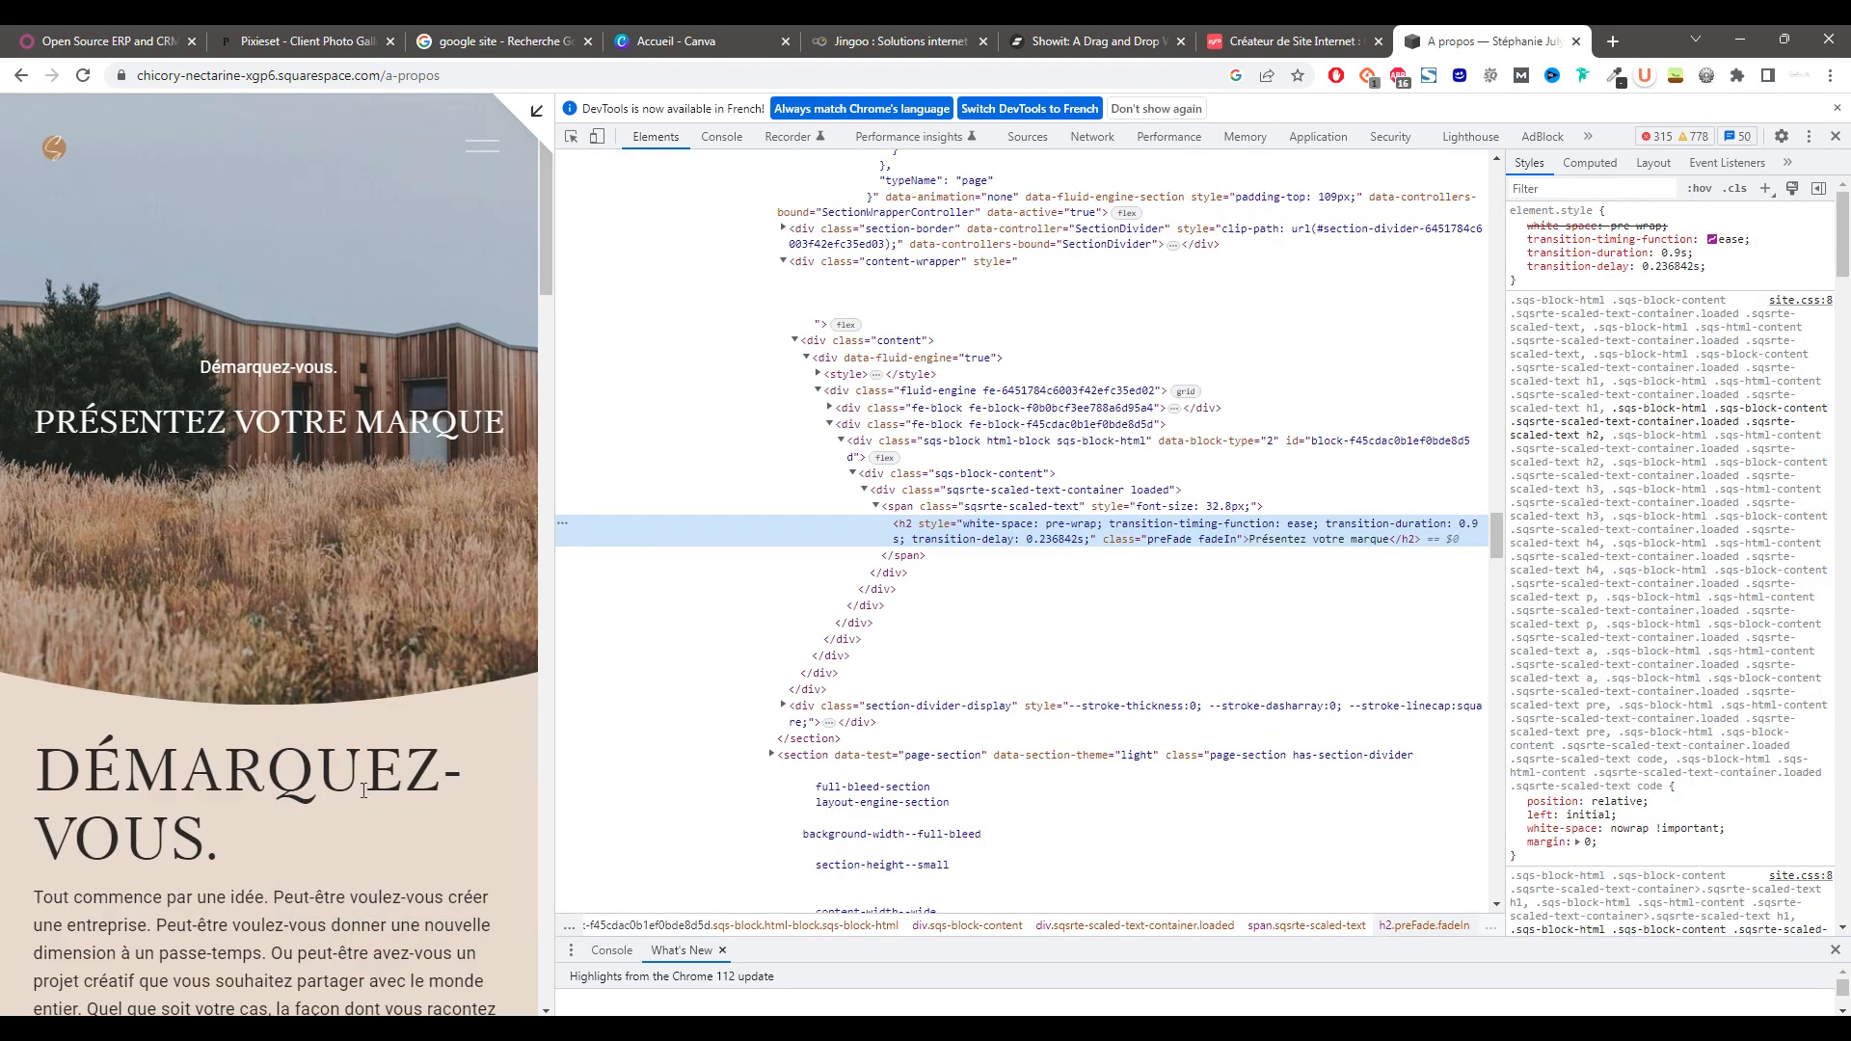
right_click(323, 735)
left_click(353, 755)
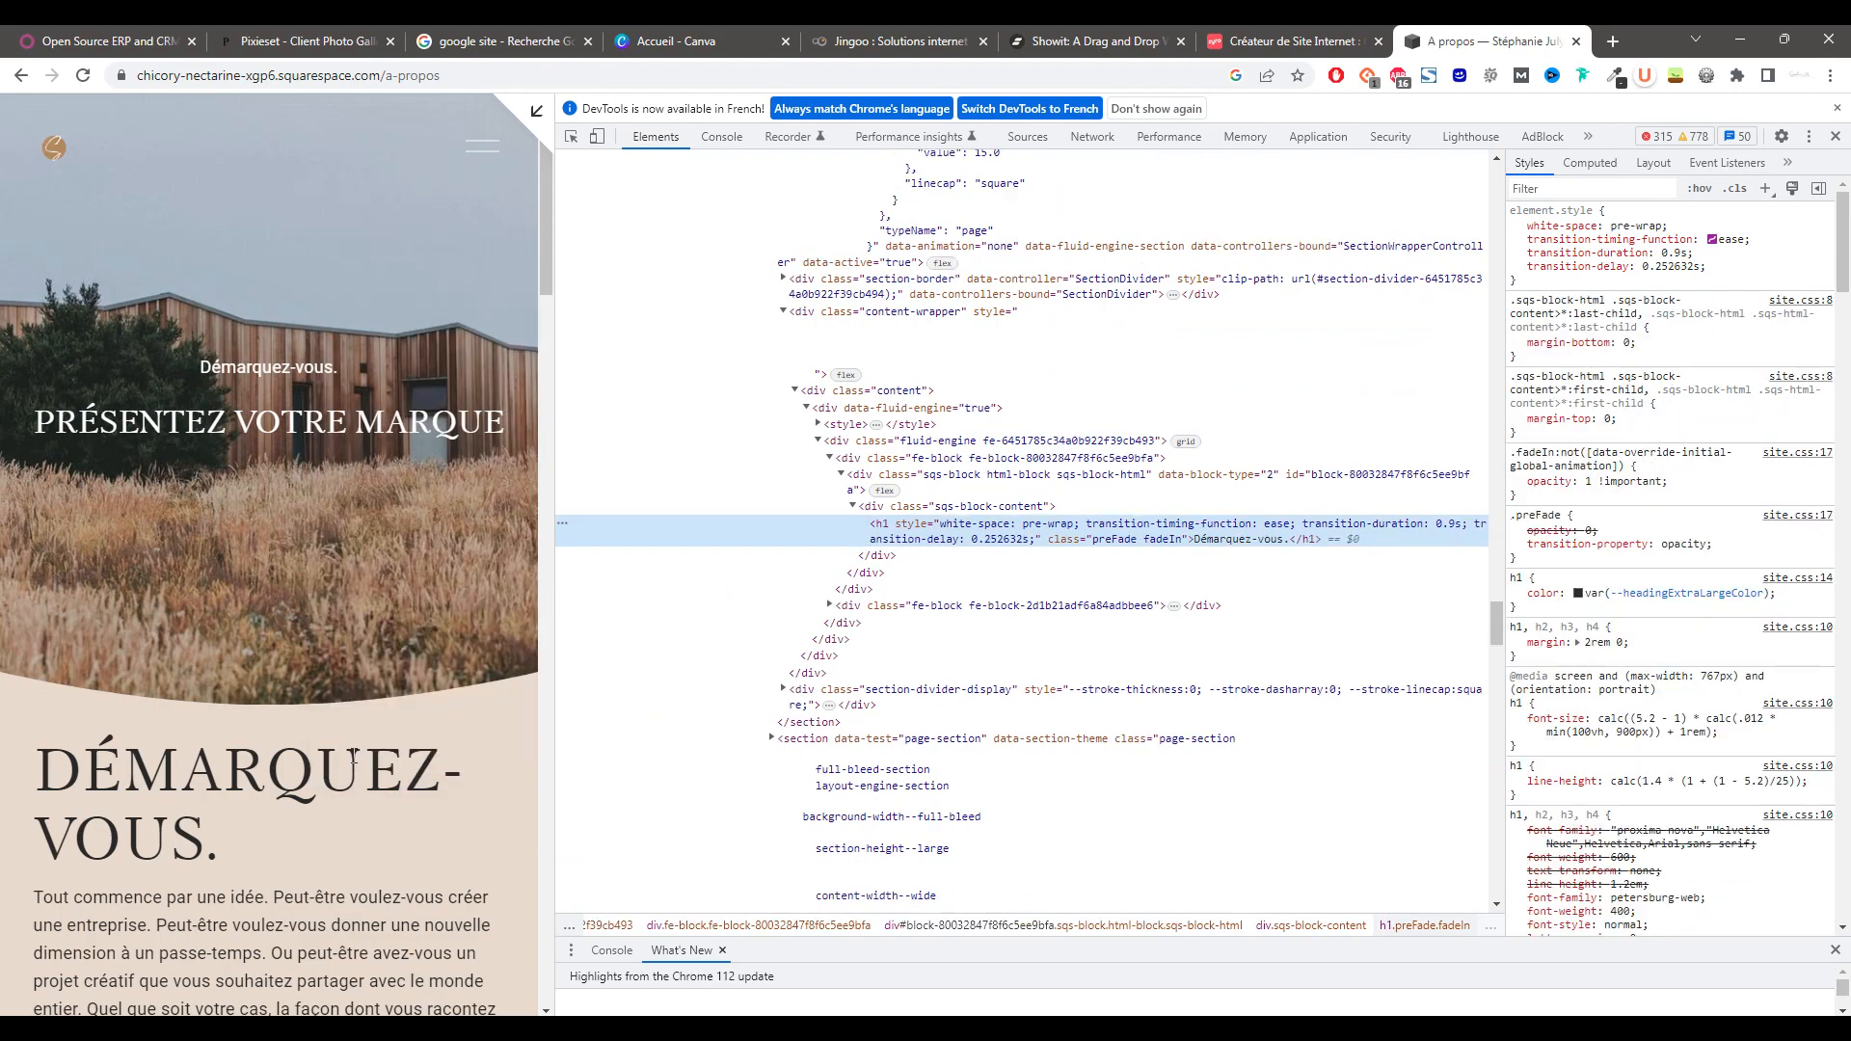
scroll(298, 752, "down", 7)
right_click(282, 713)
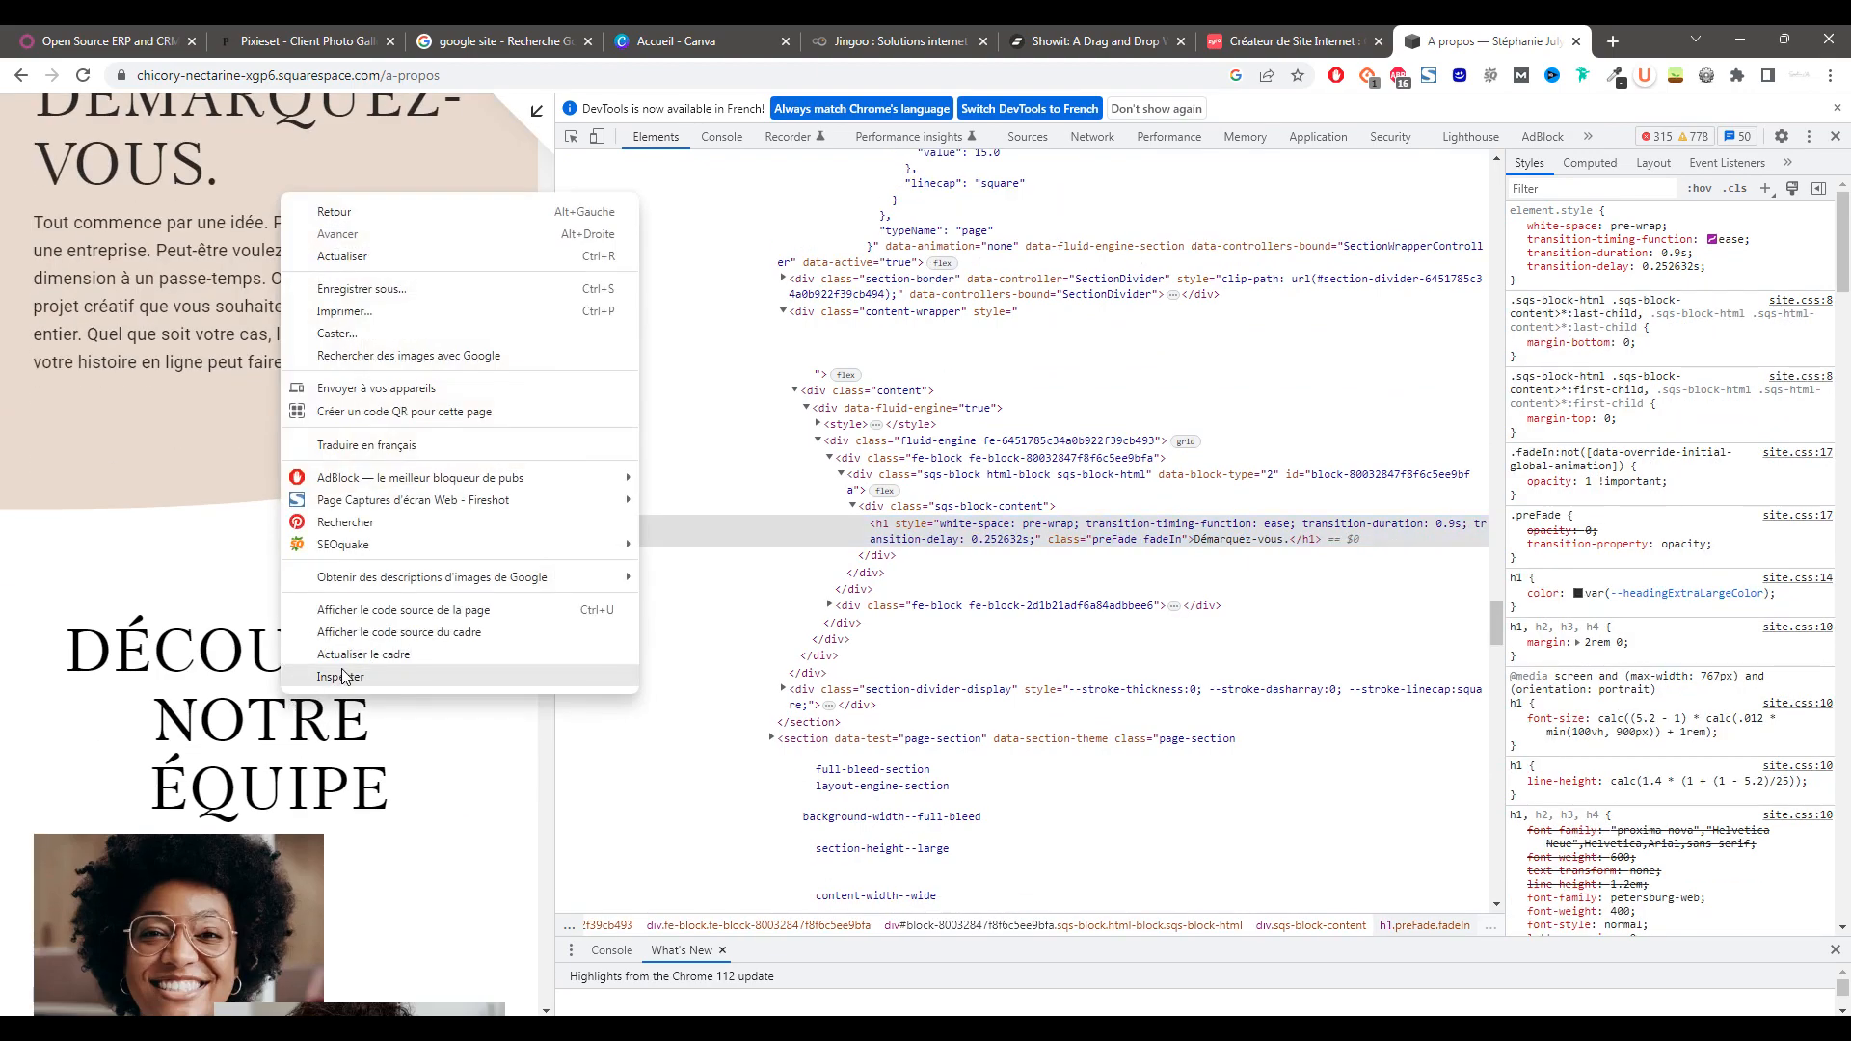
left_click(344, 673)
scroll(240, 677, "down", 10)
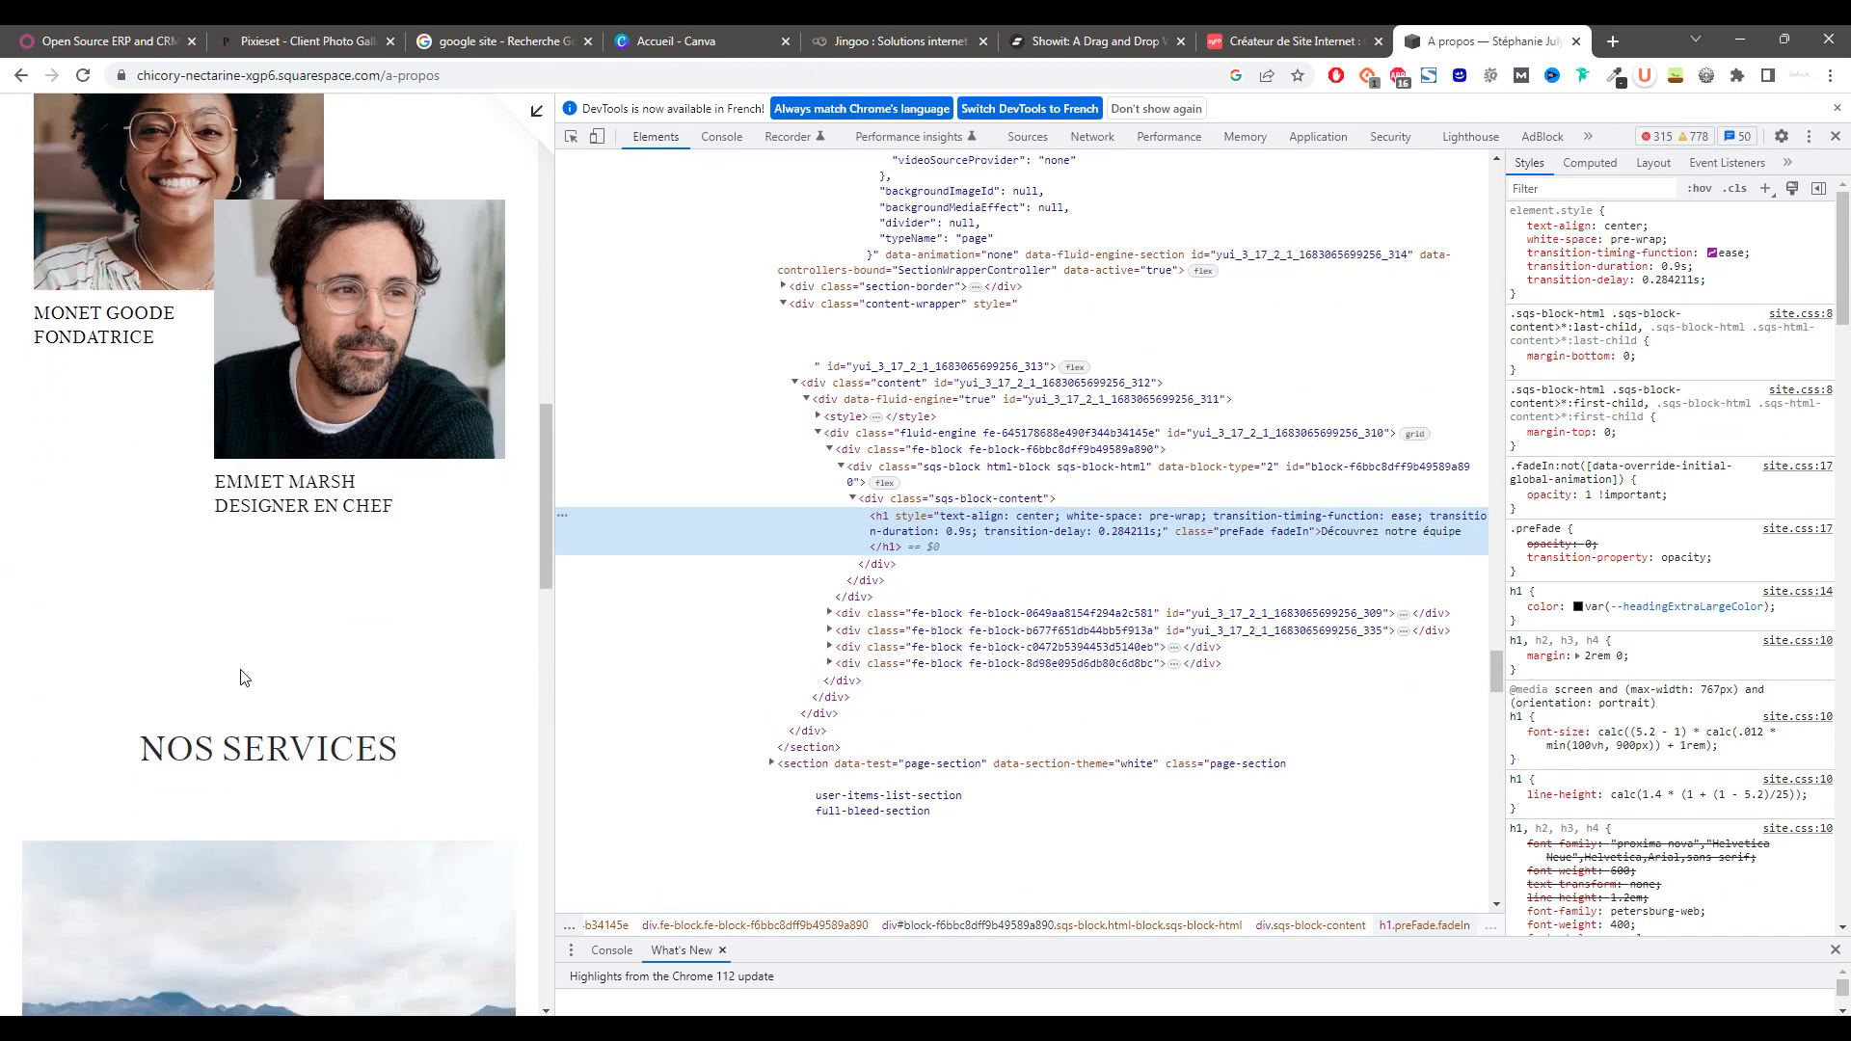
scroll(241, 676, "down", 15)
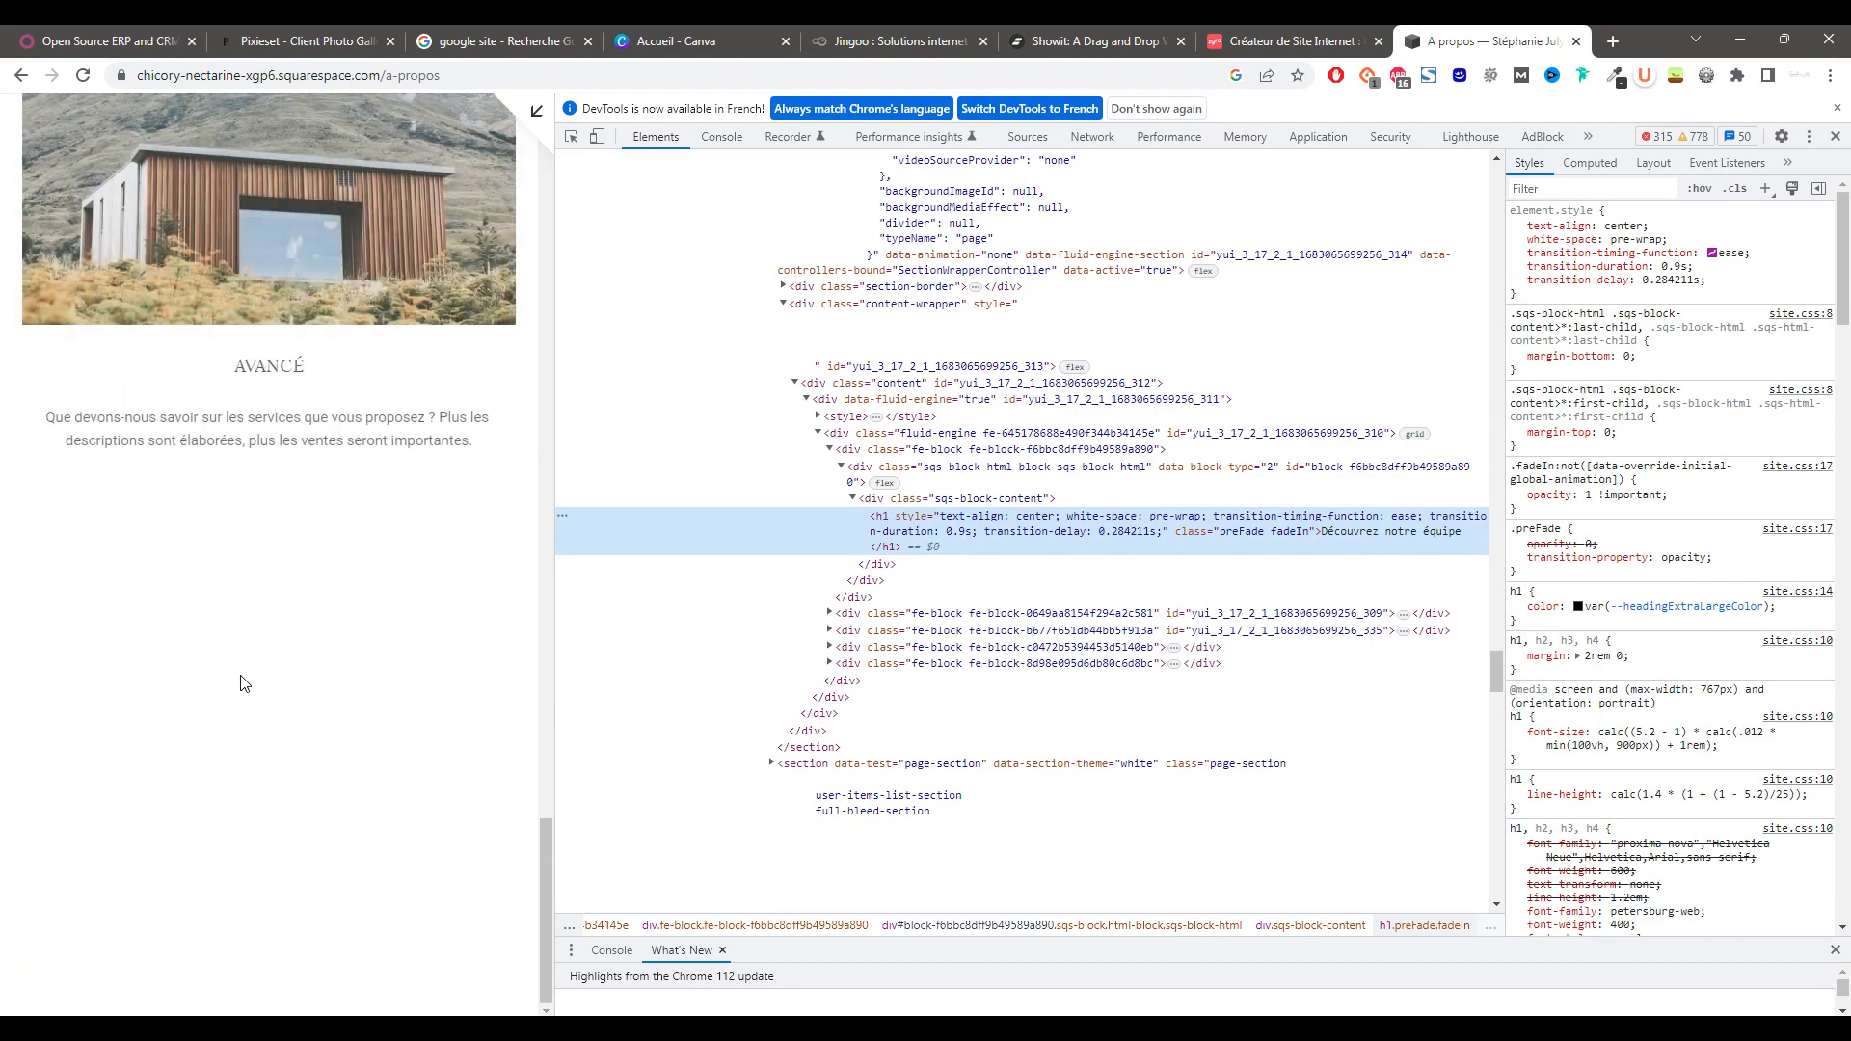
scroll(351, 654, "up", 10)
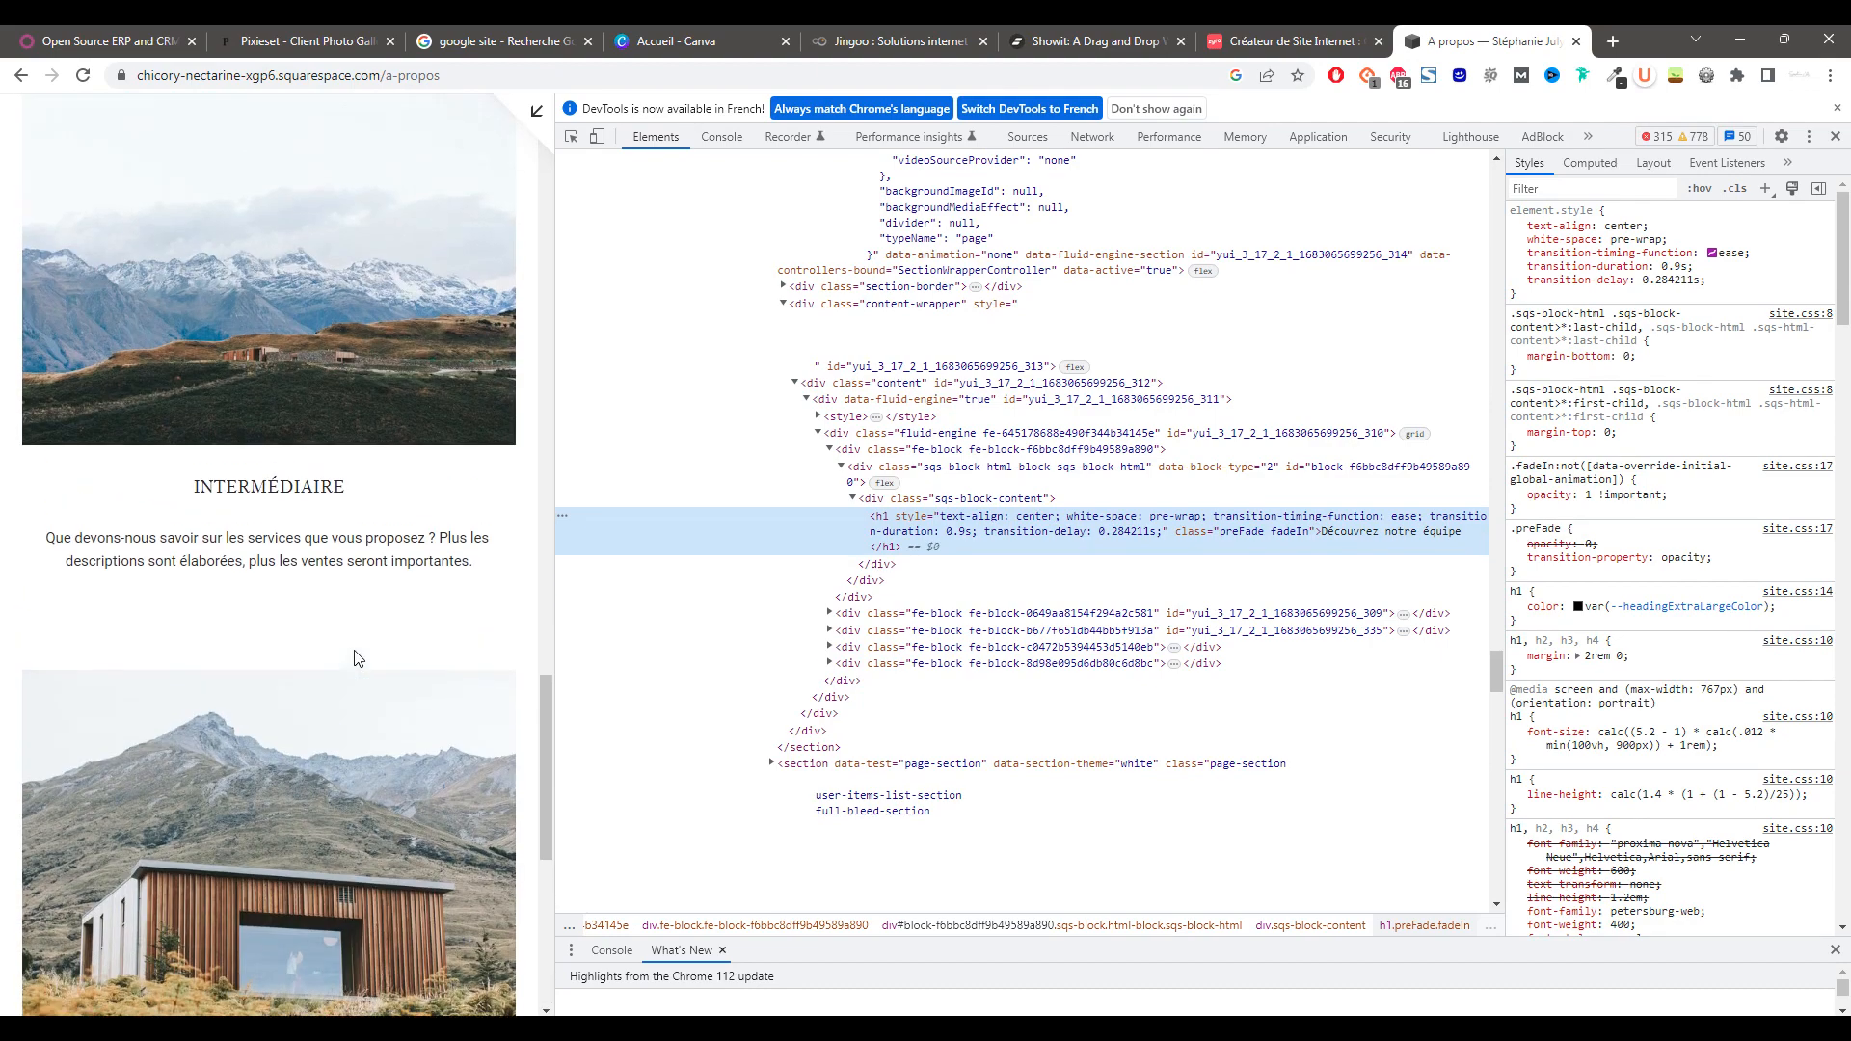
scroll(355, 658, "up", 15)
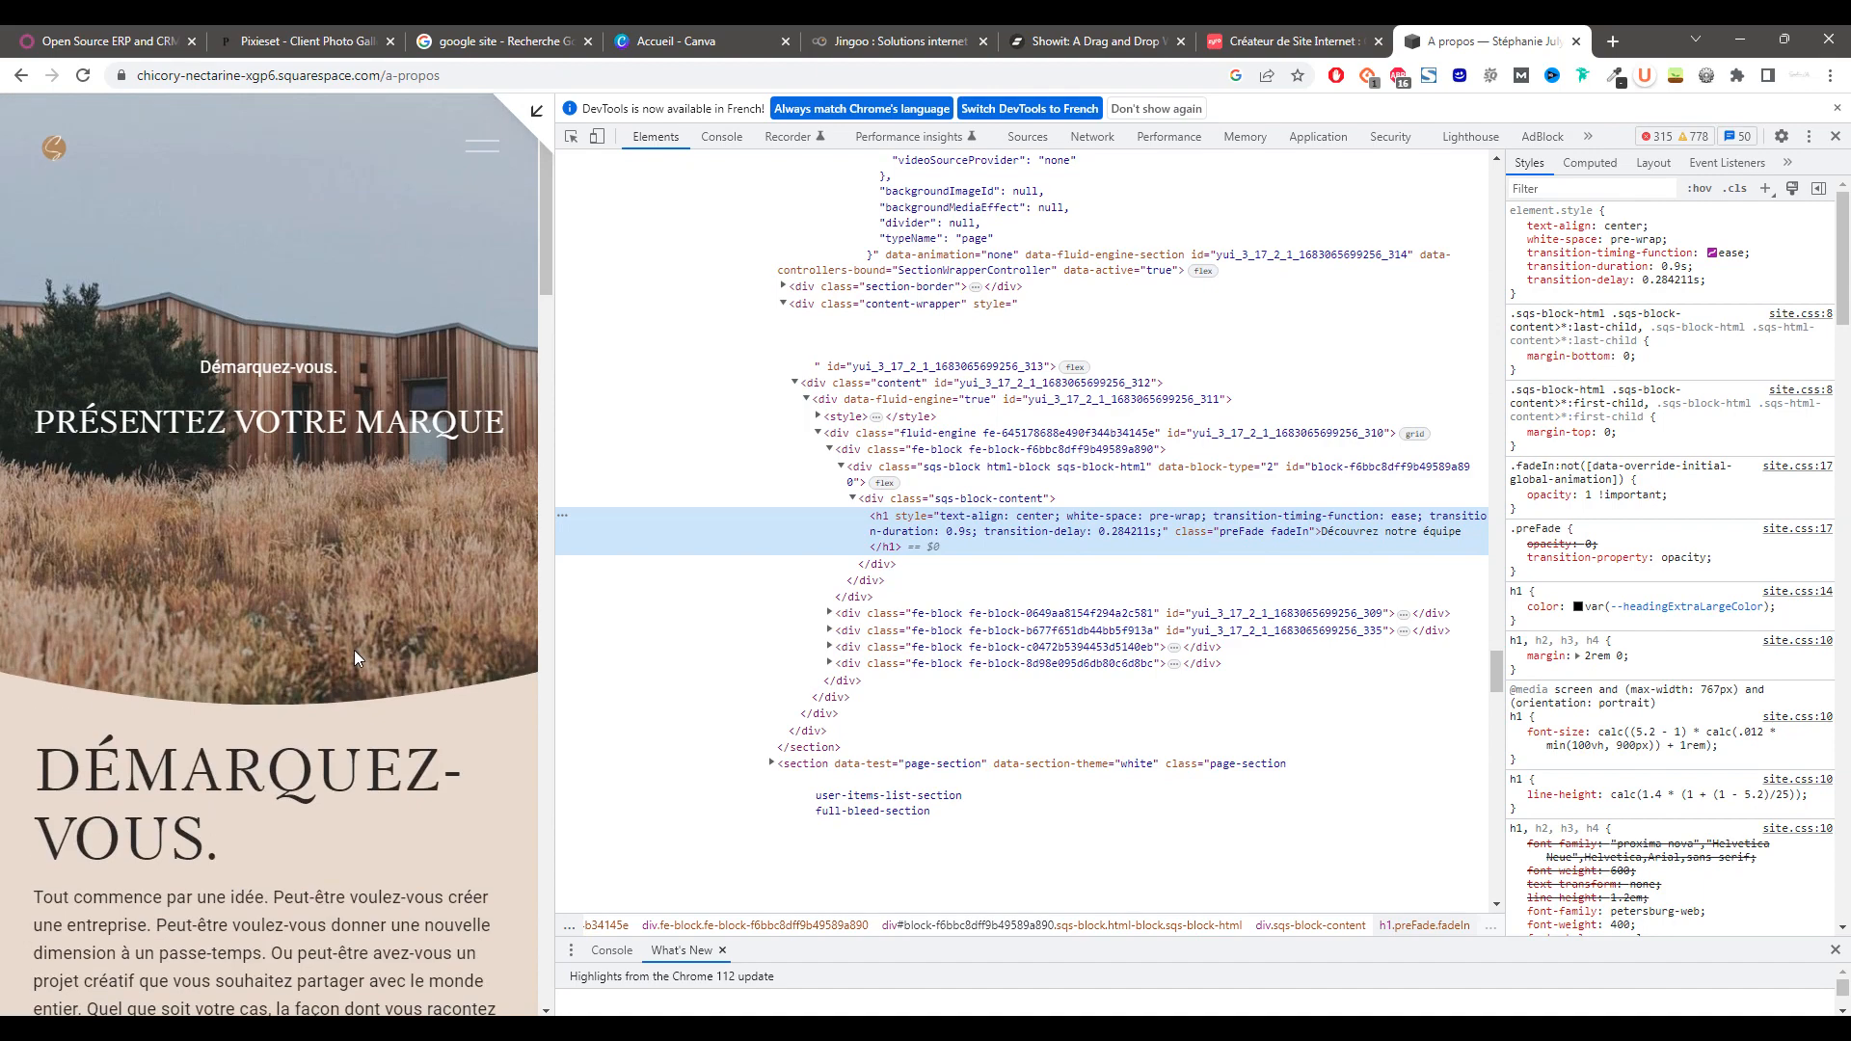